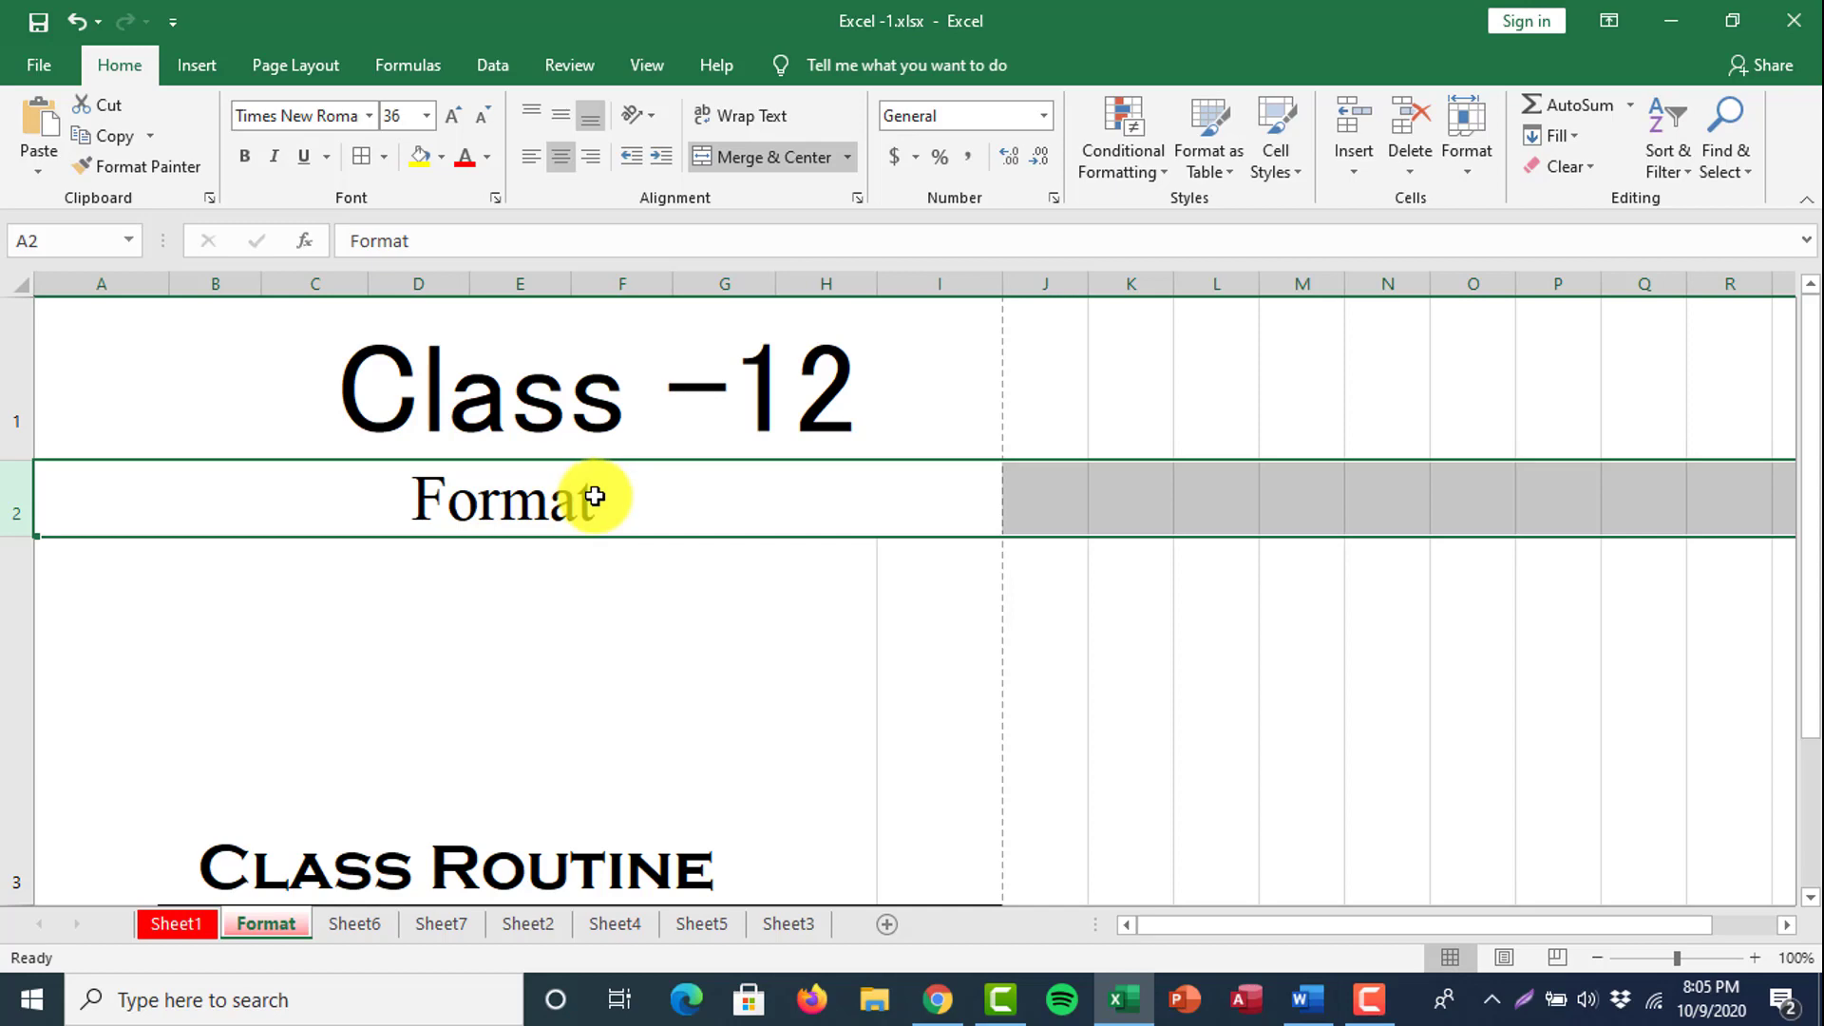
# Rename the Sheet6 worksheet as Format1.
pyautogui.click(354, 931)
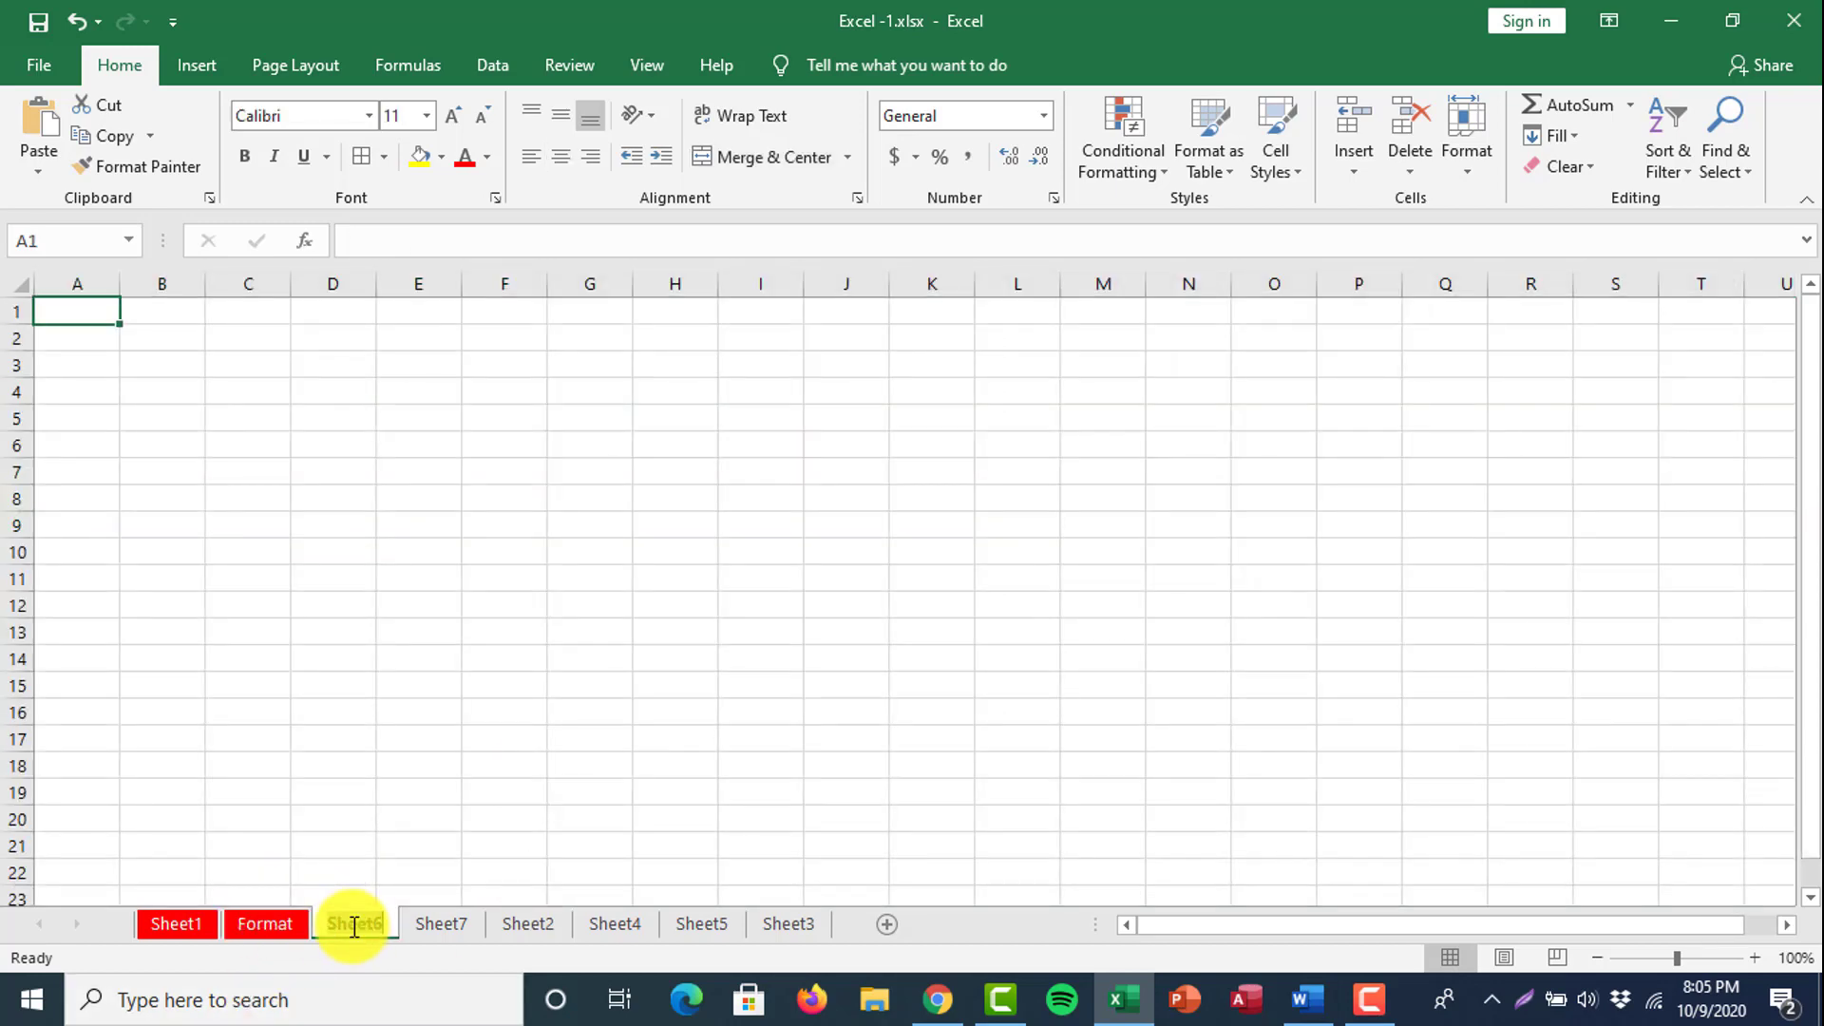
pyautogui.click(289, 920)
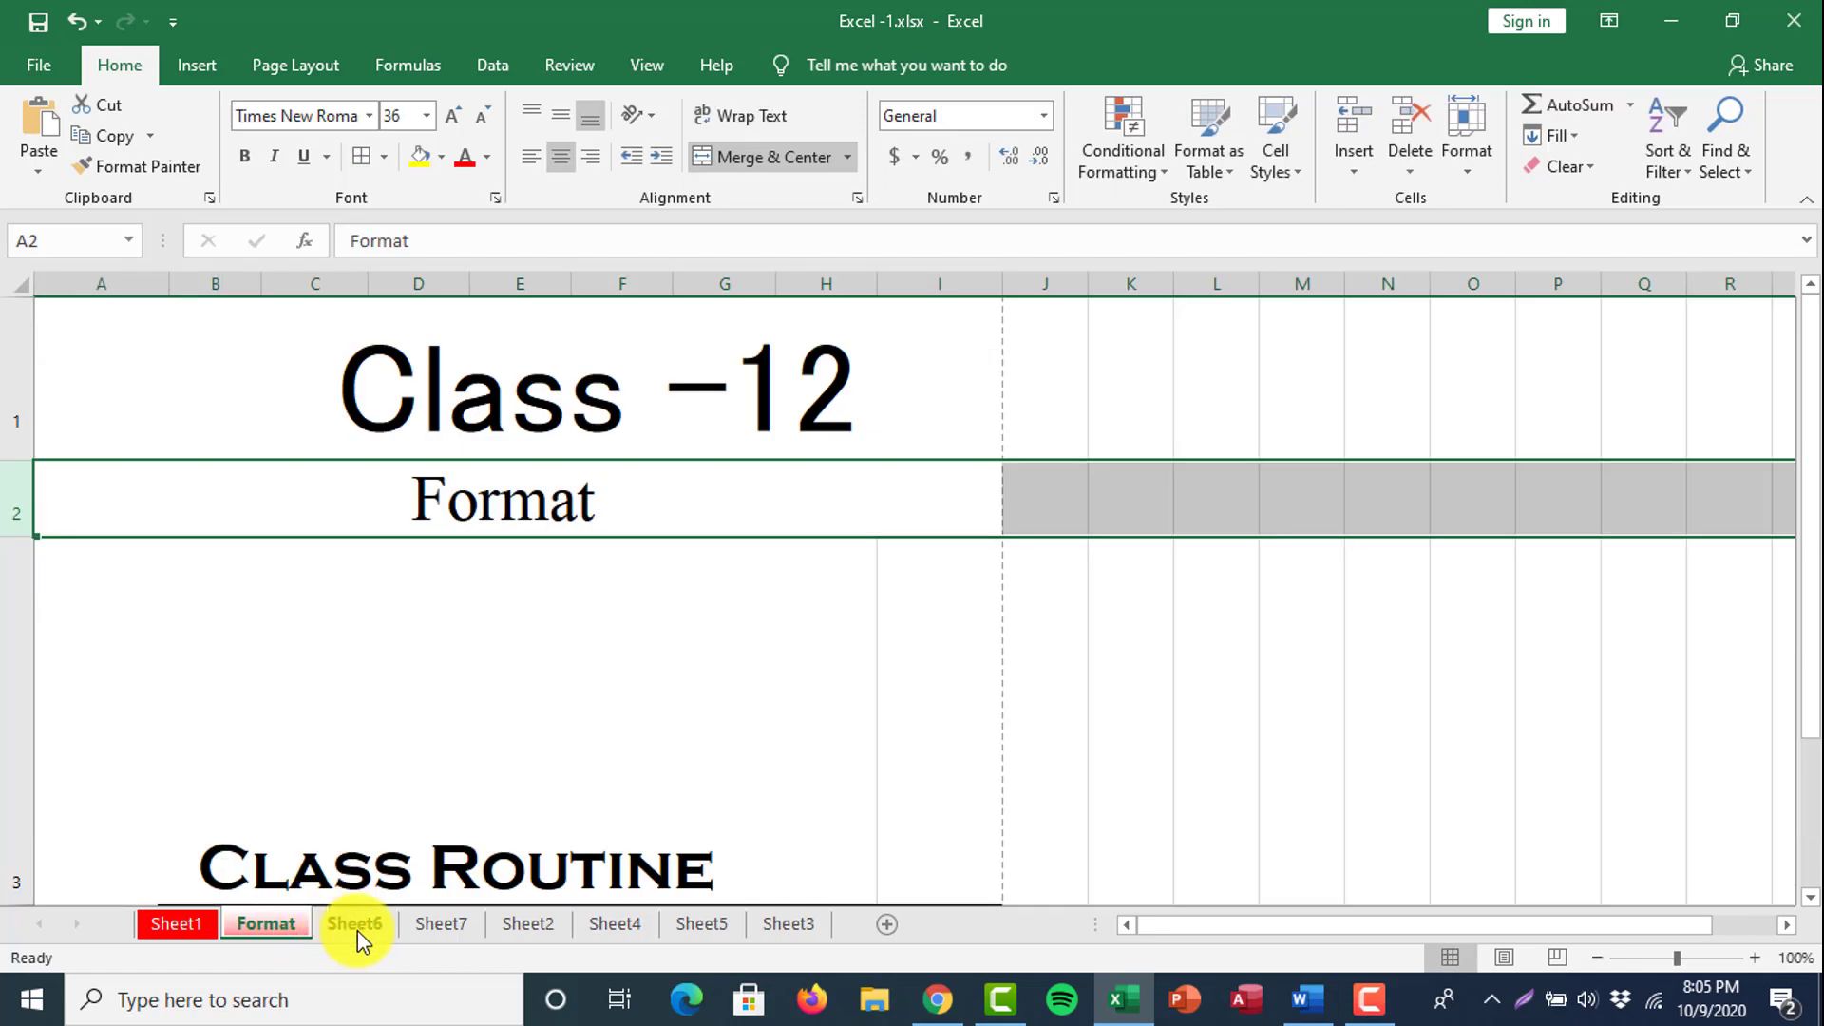
pyautogui.click(357, 927)
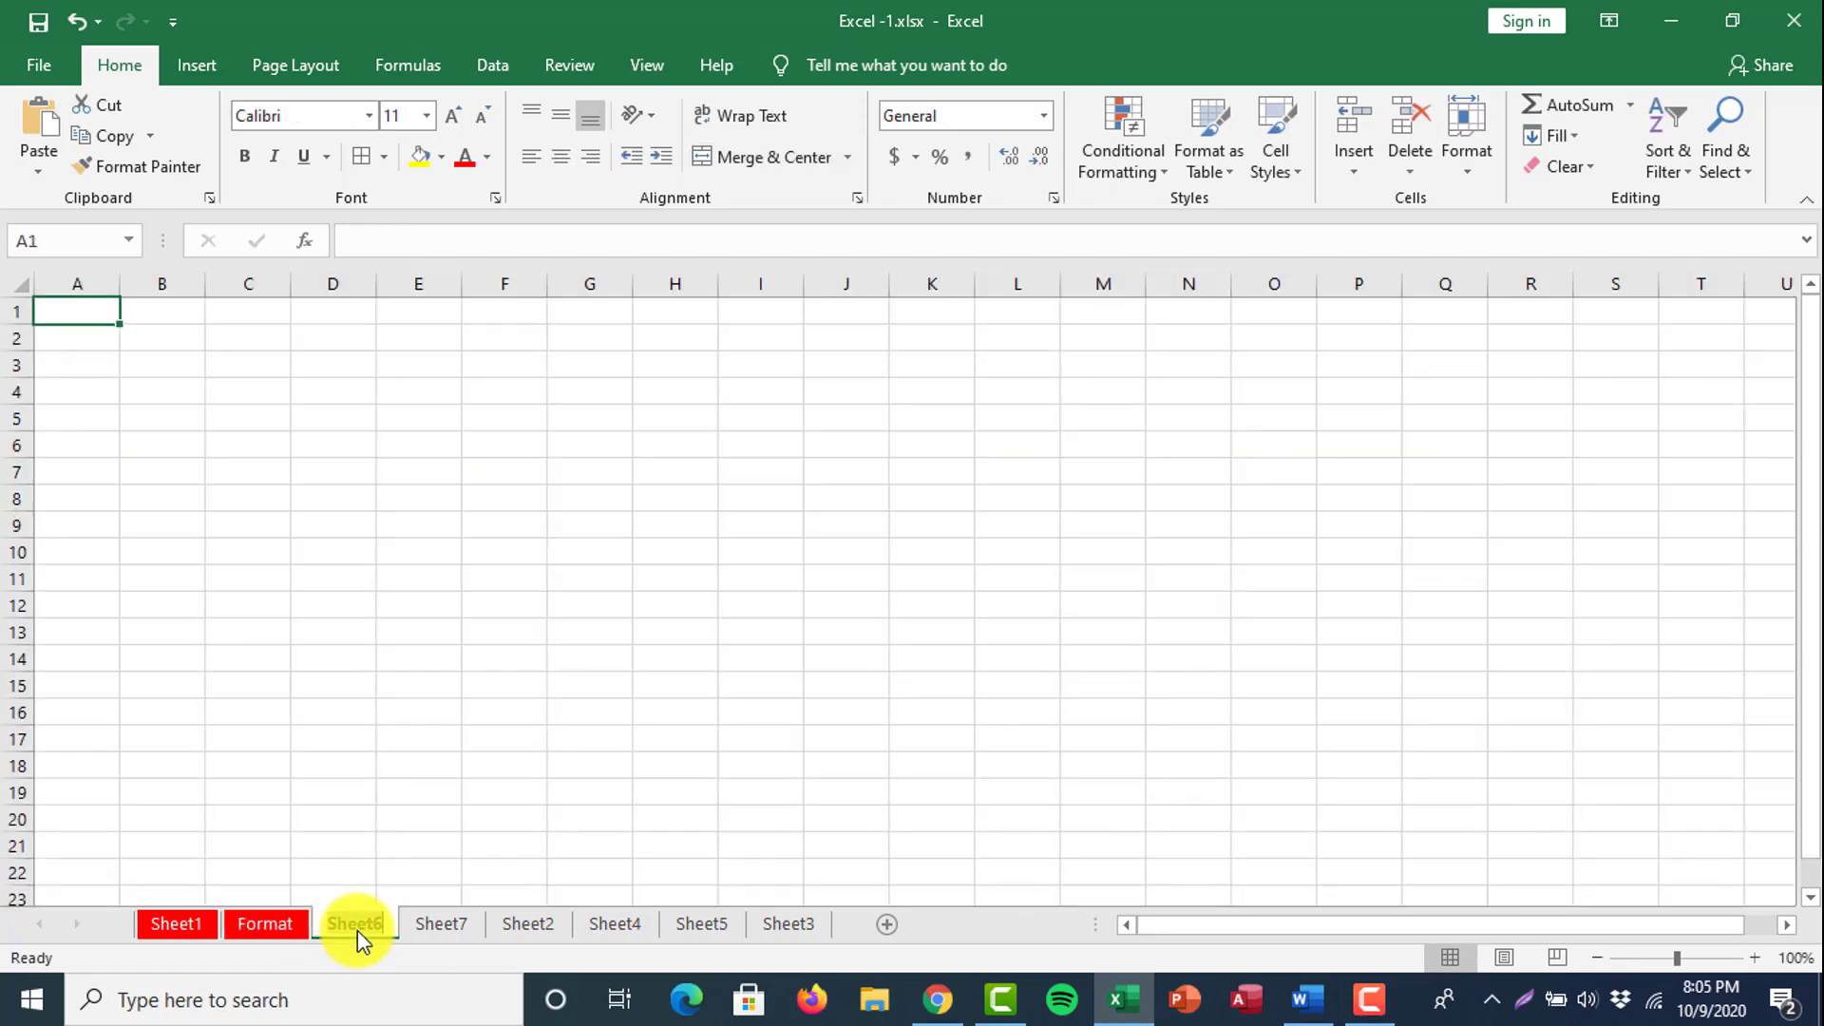
pyautogui.write('Form')
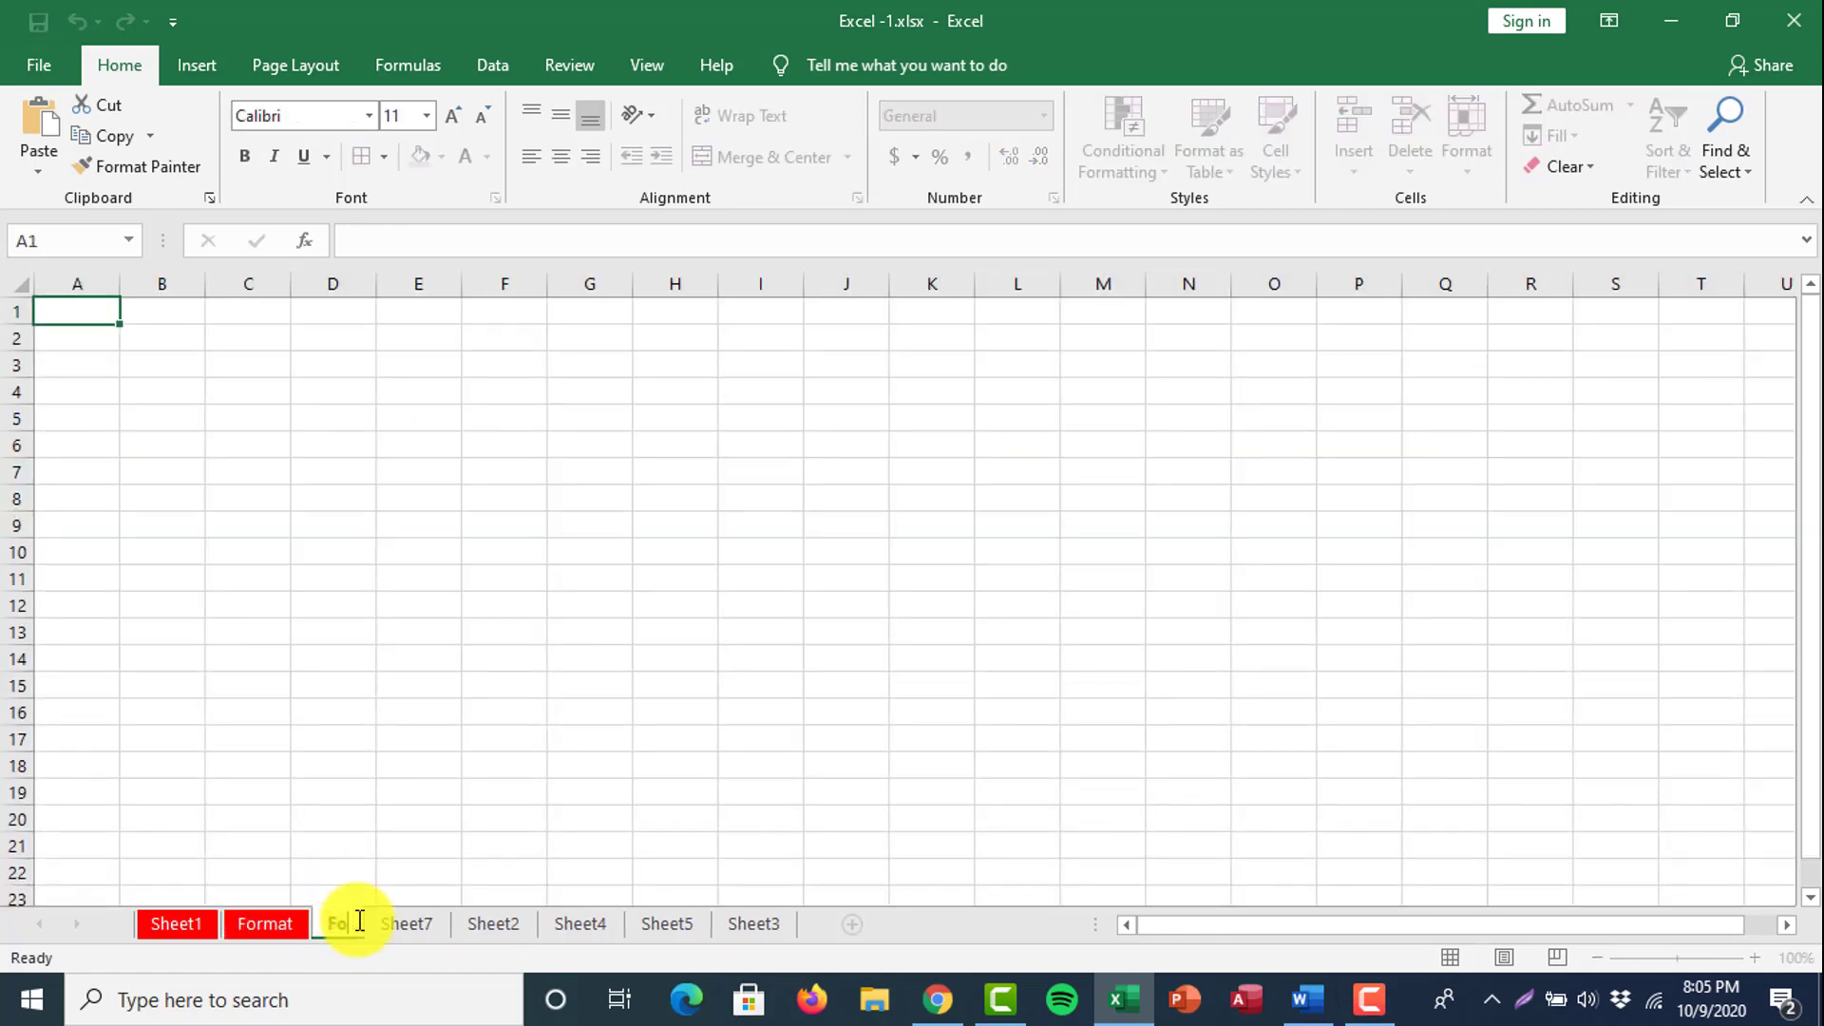
pyautogui.write('at')
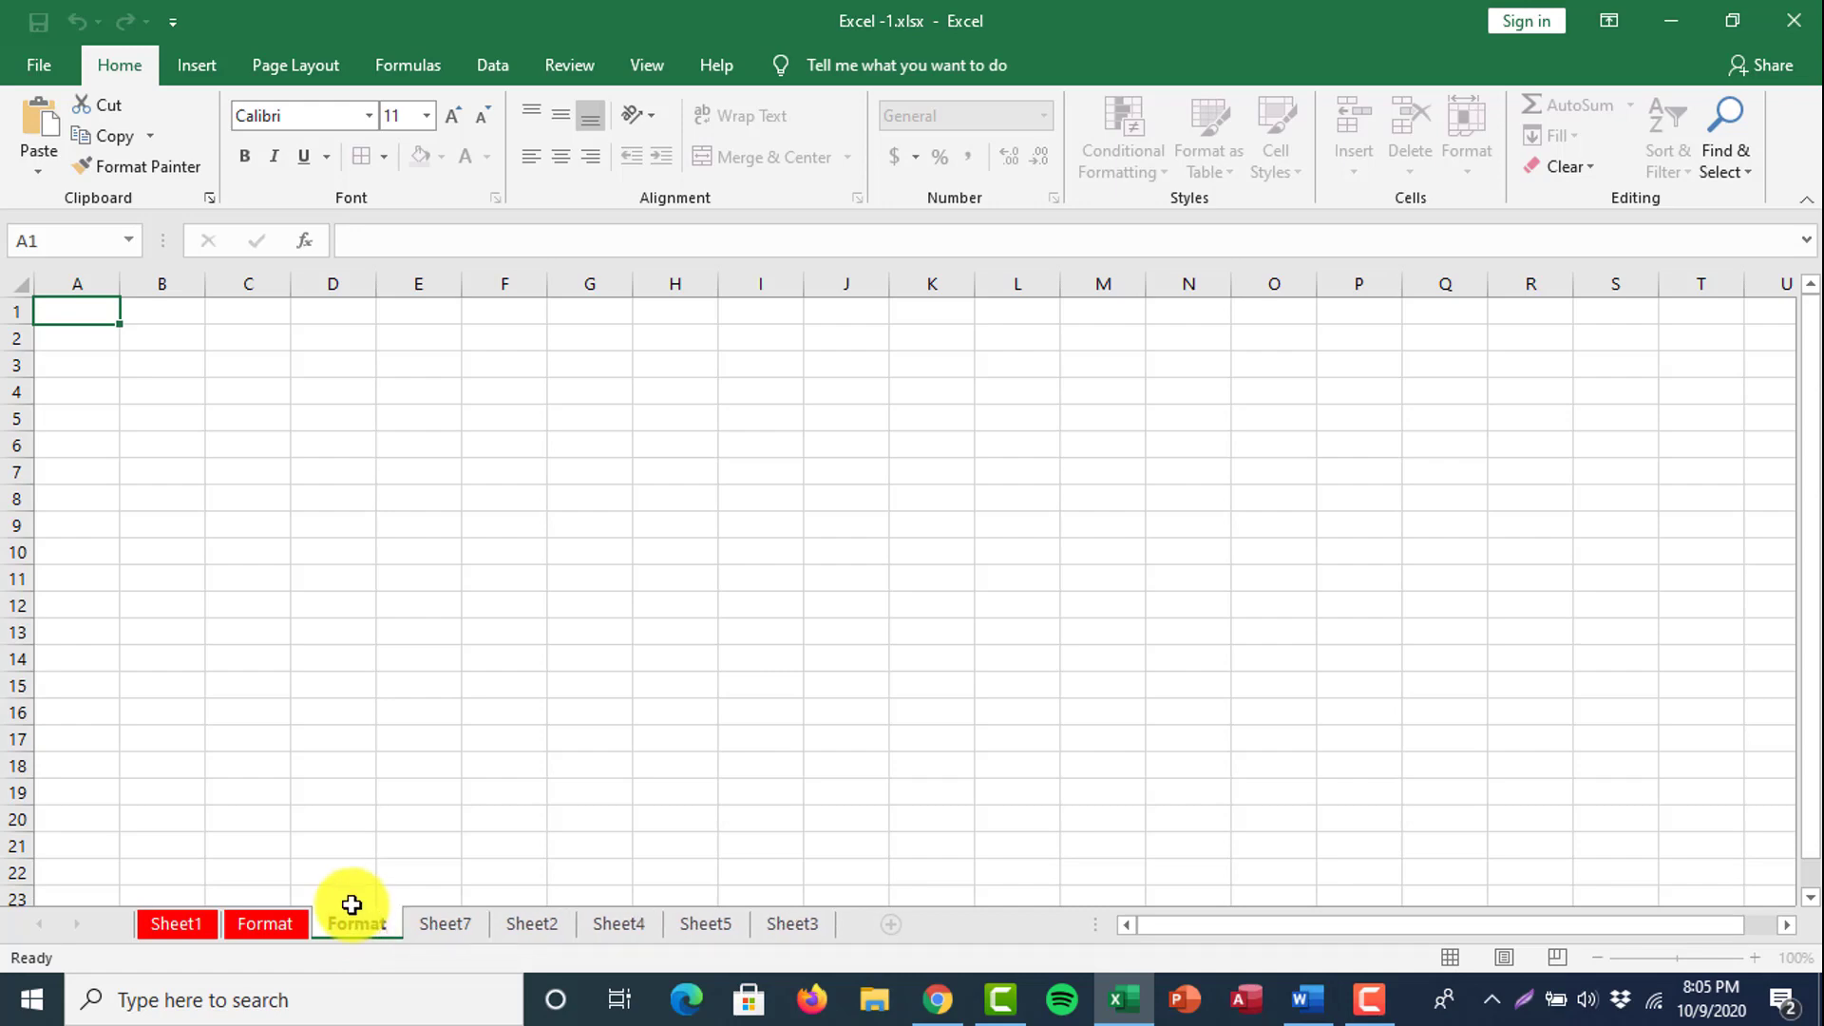
pyautogui.write('1')
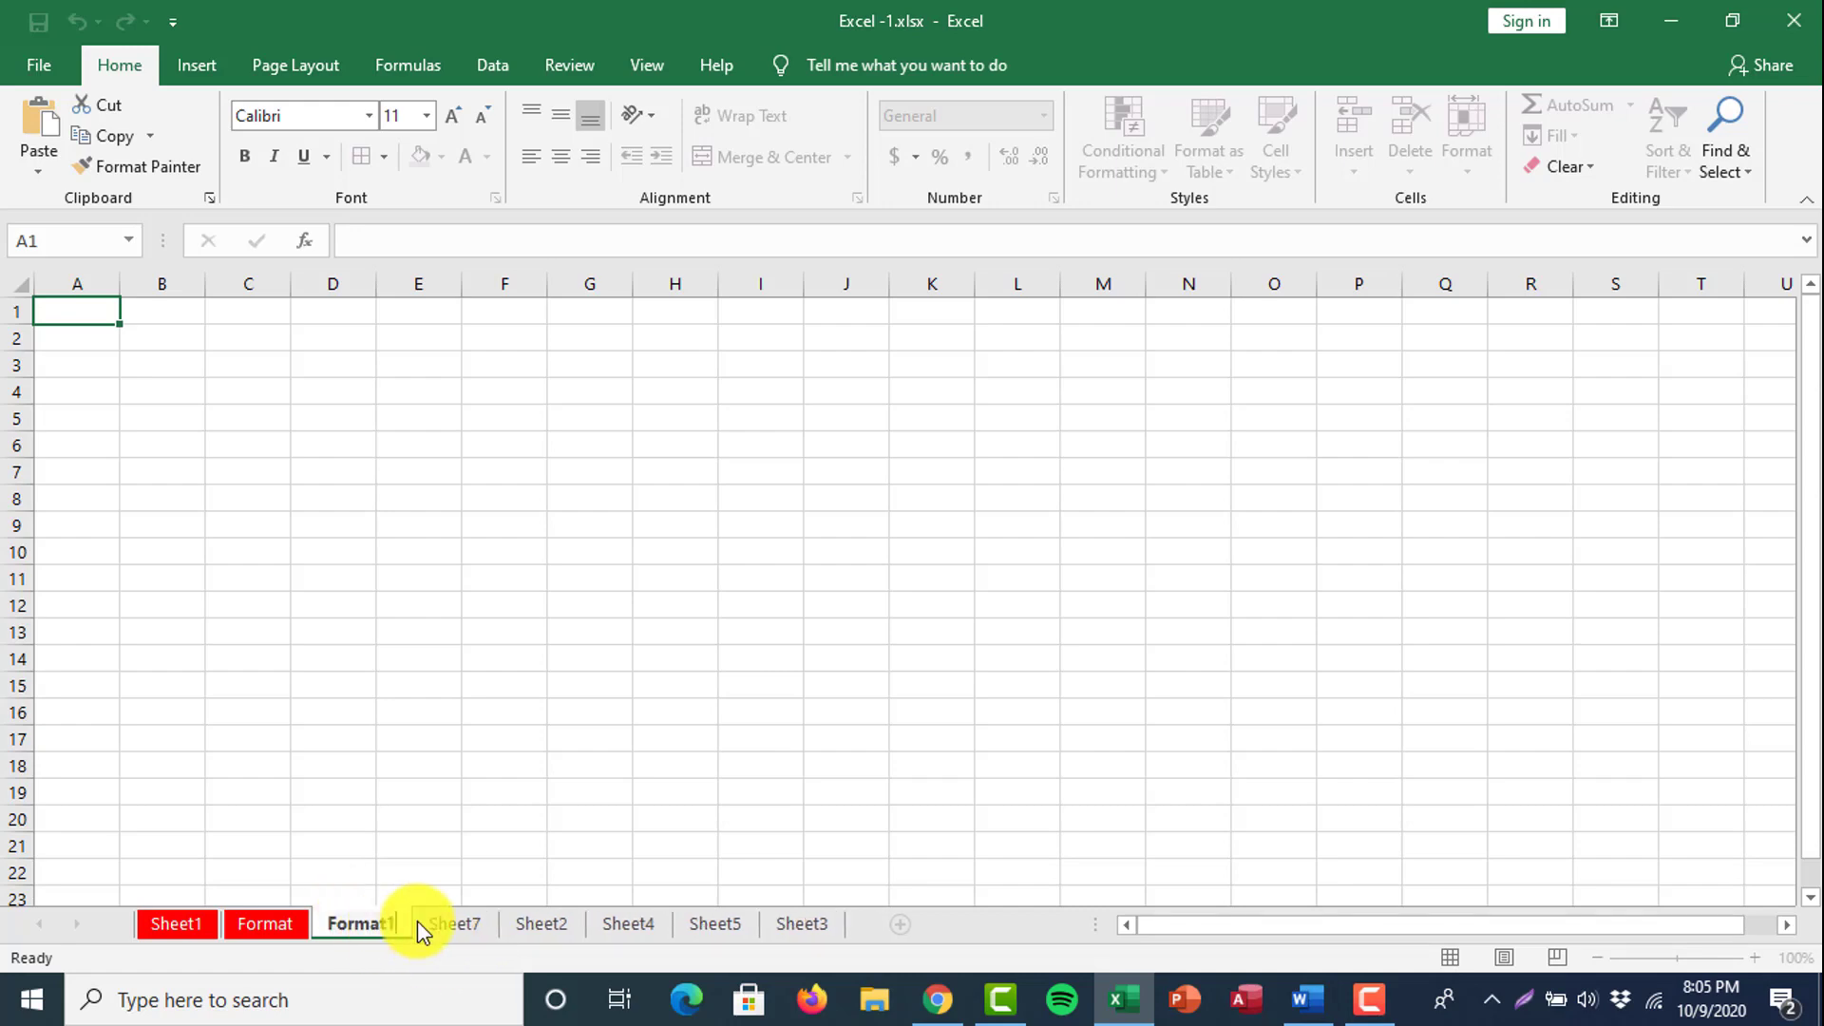
pyautogui.press('Return')
pyautogui.click(302, 926)
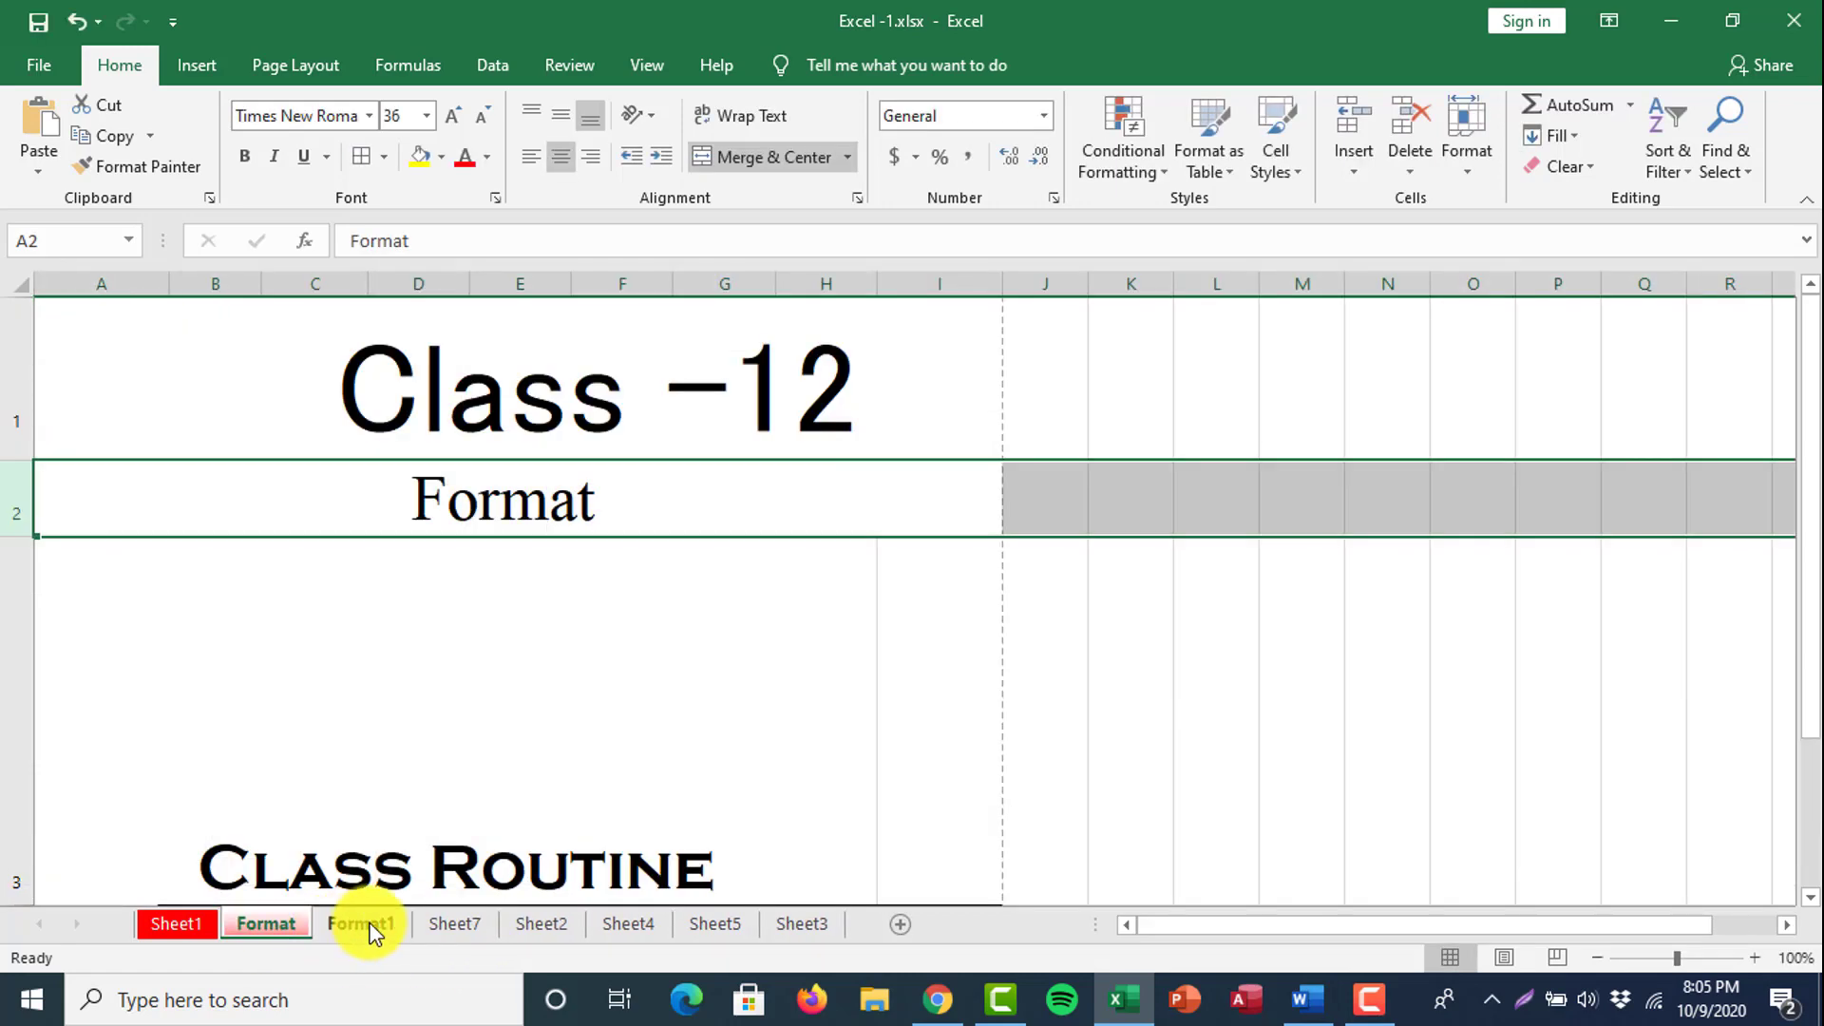
pyautogui.click(369, 928)
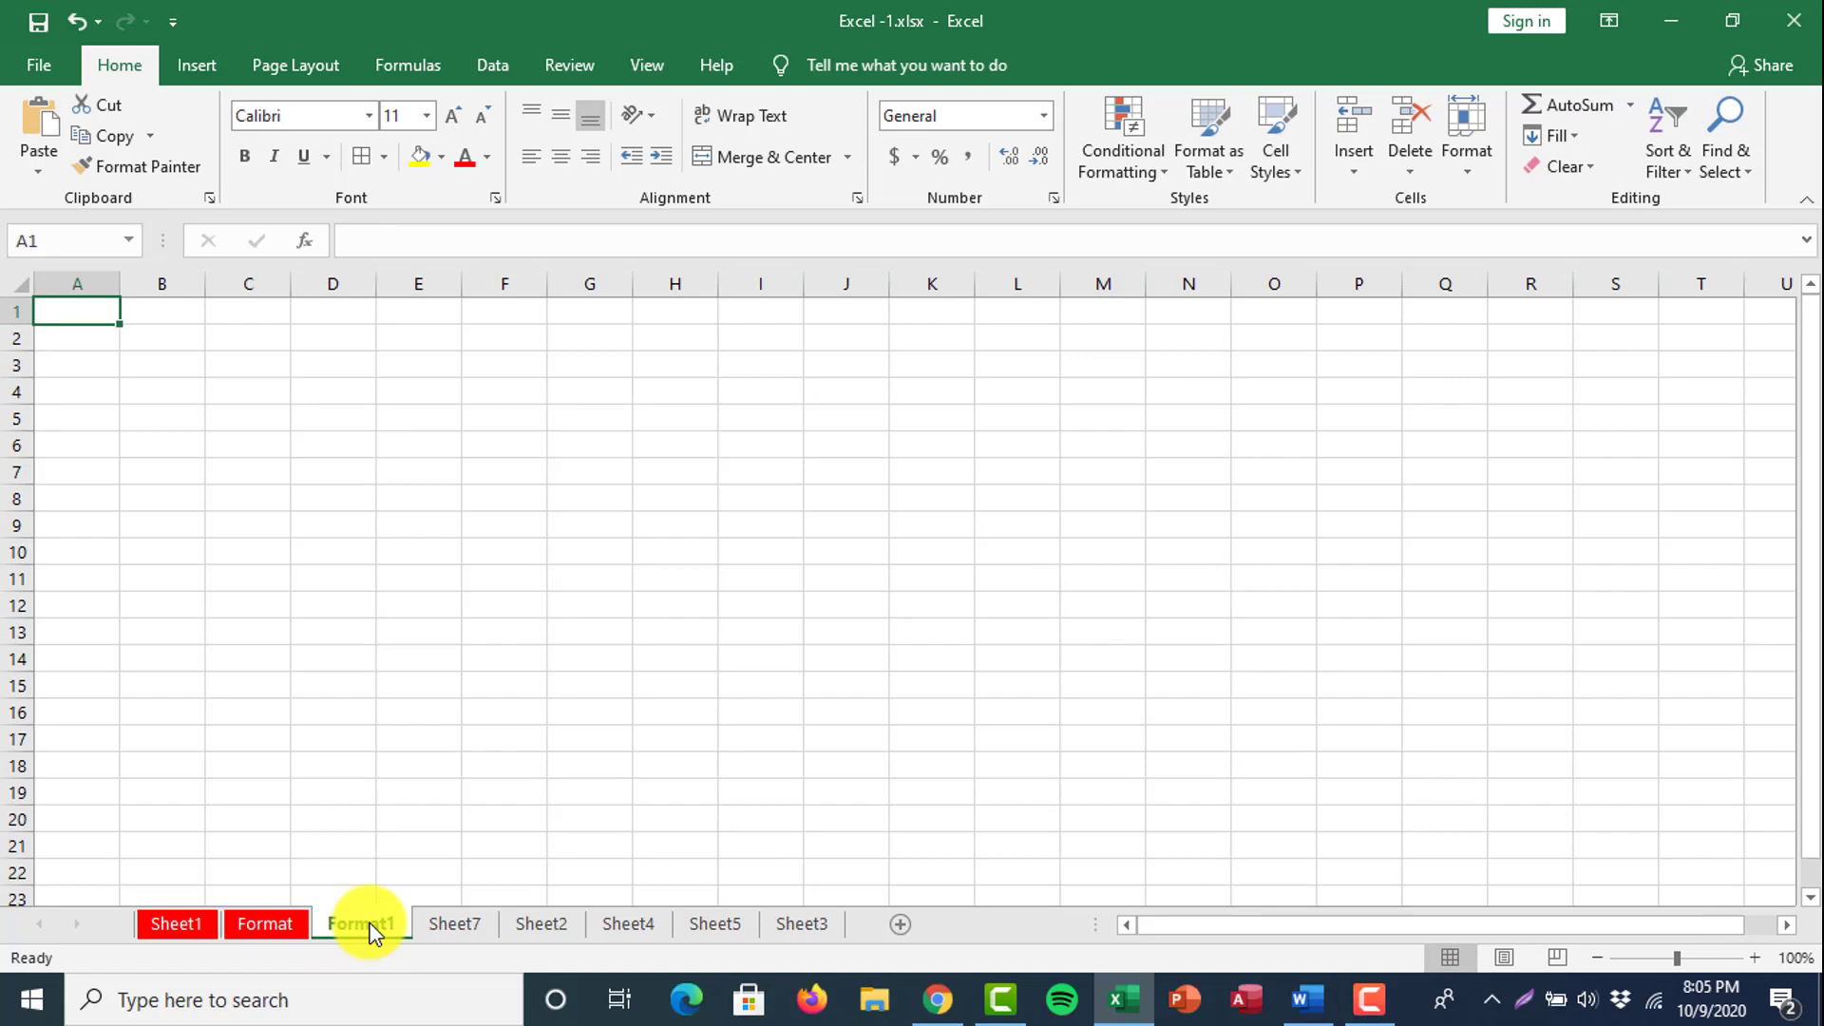
pyautogui.click(451, 933)
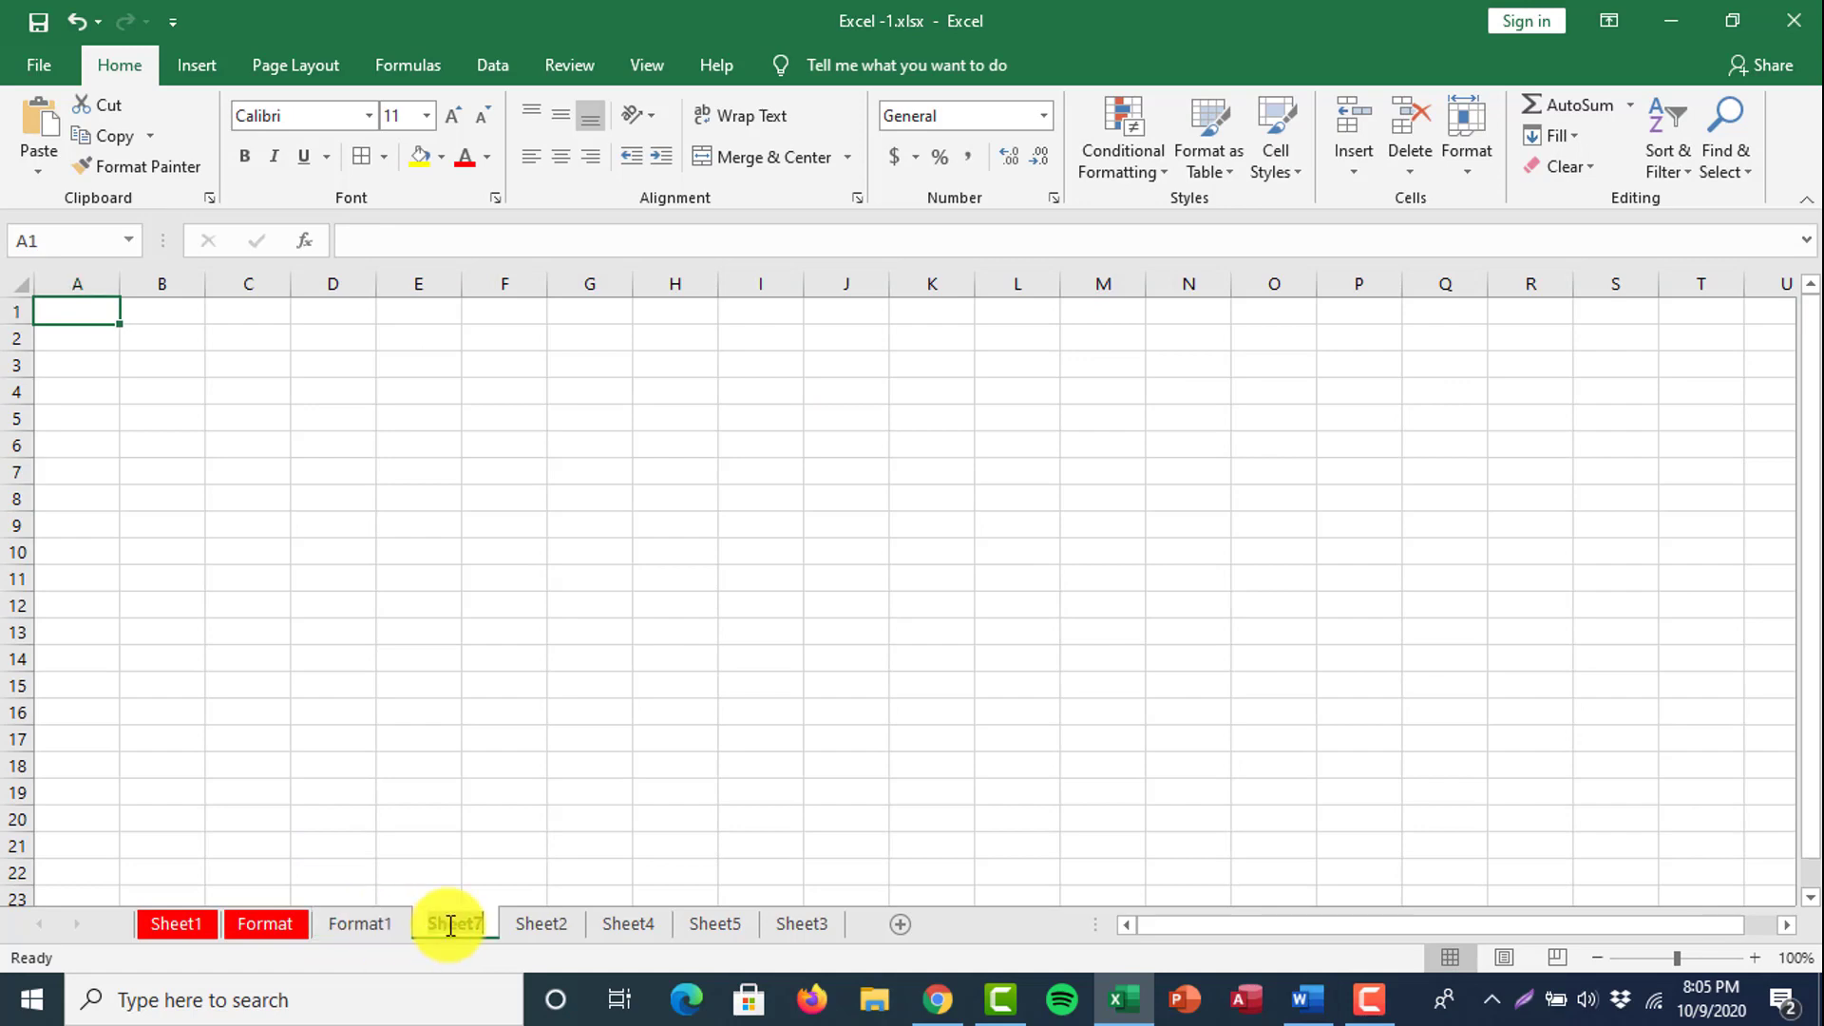
pyautogui.click(354, 924)
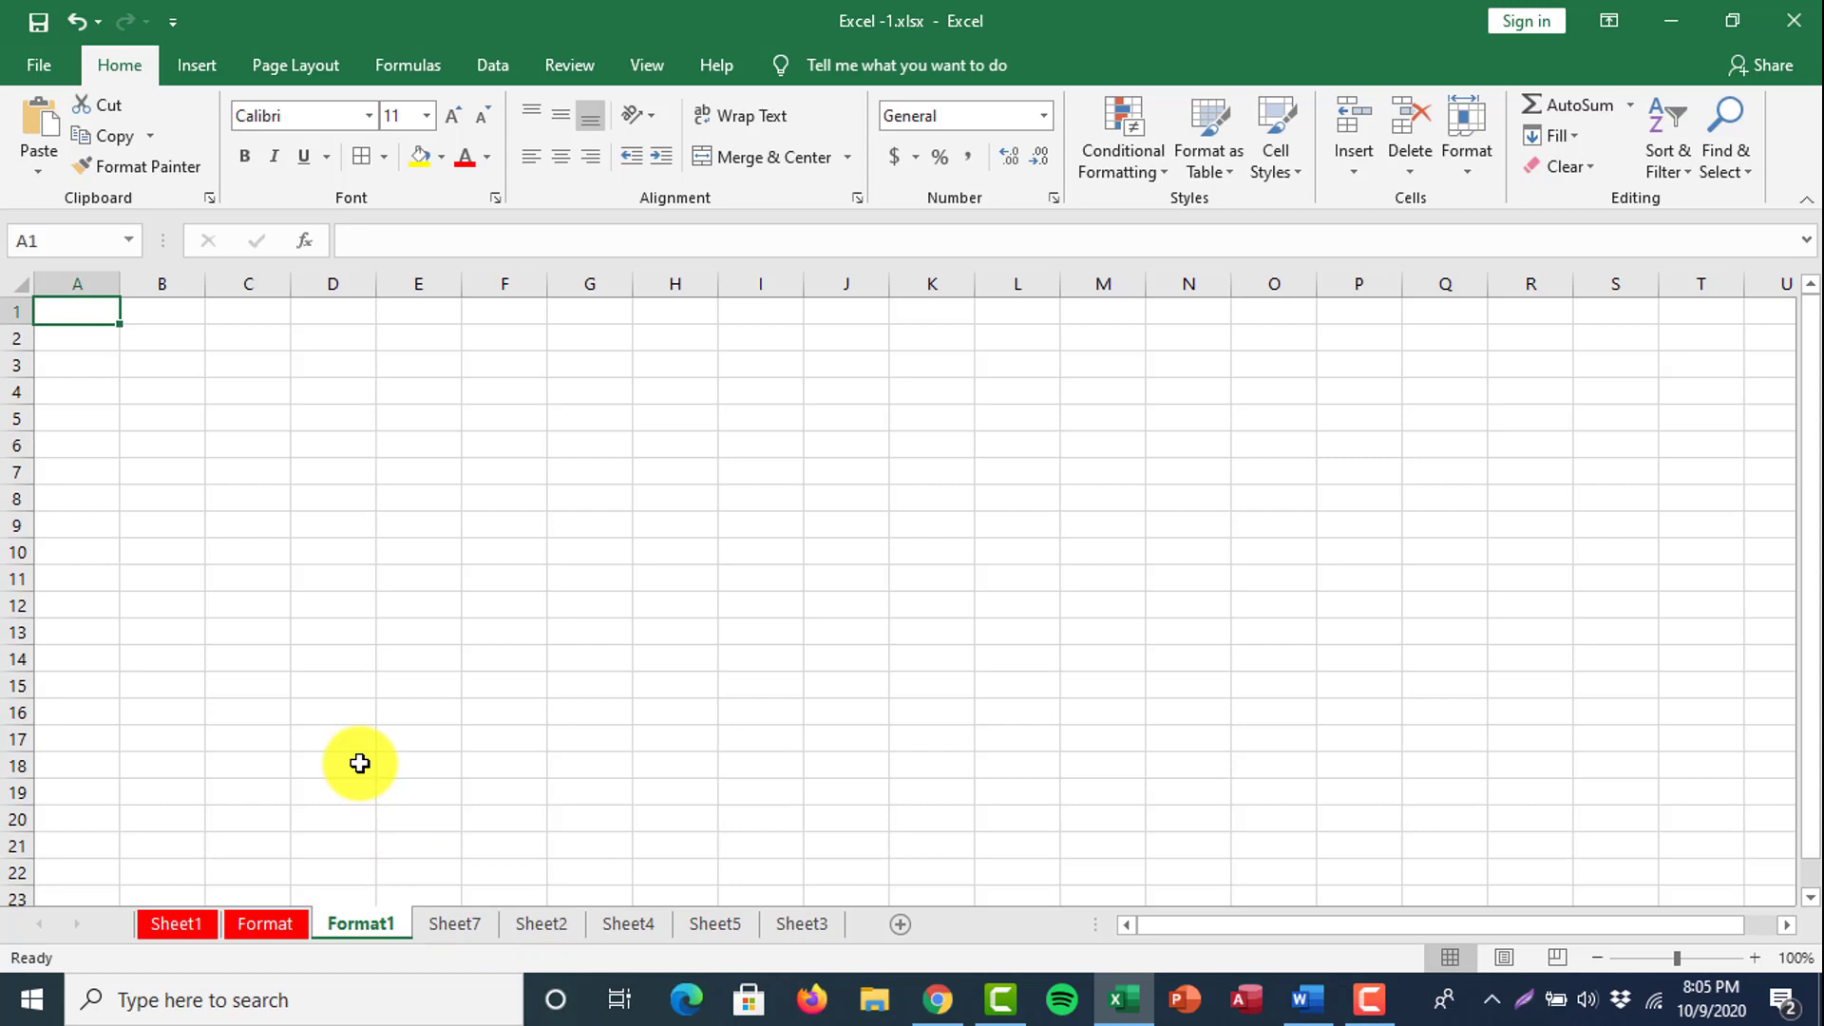
# Enter the text Format in cell B2 of the Format1 sheet.
pyautogui.click(151, 342)
pyautogui.write('For')
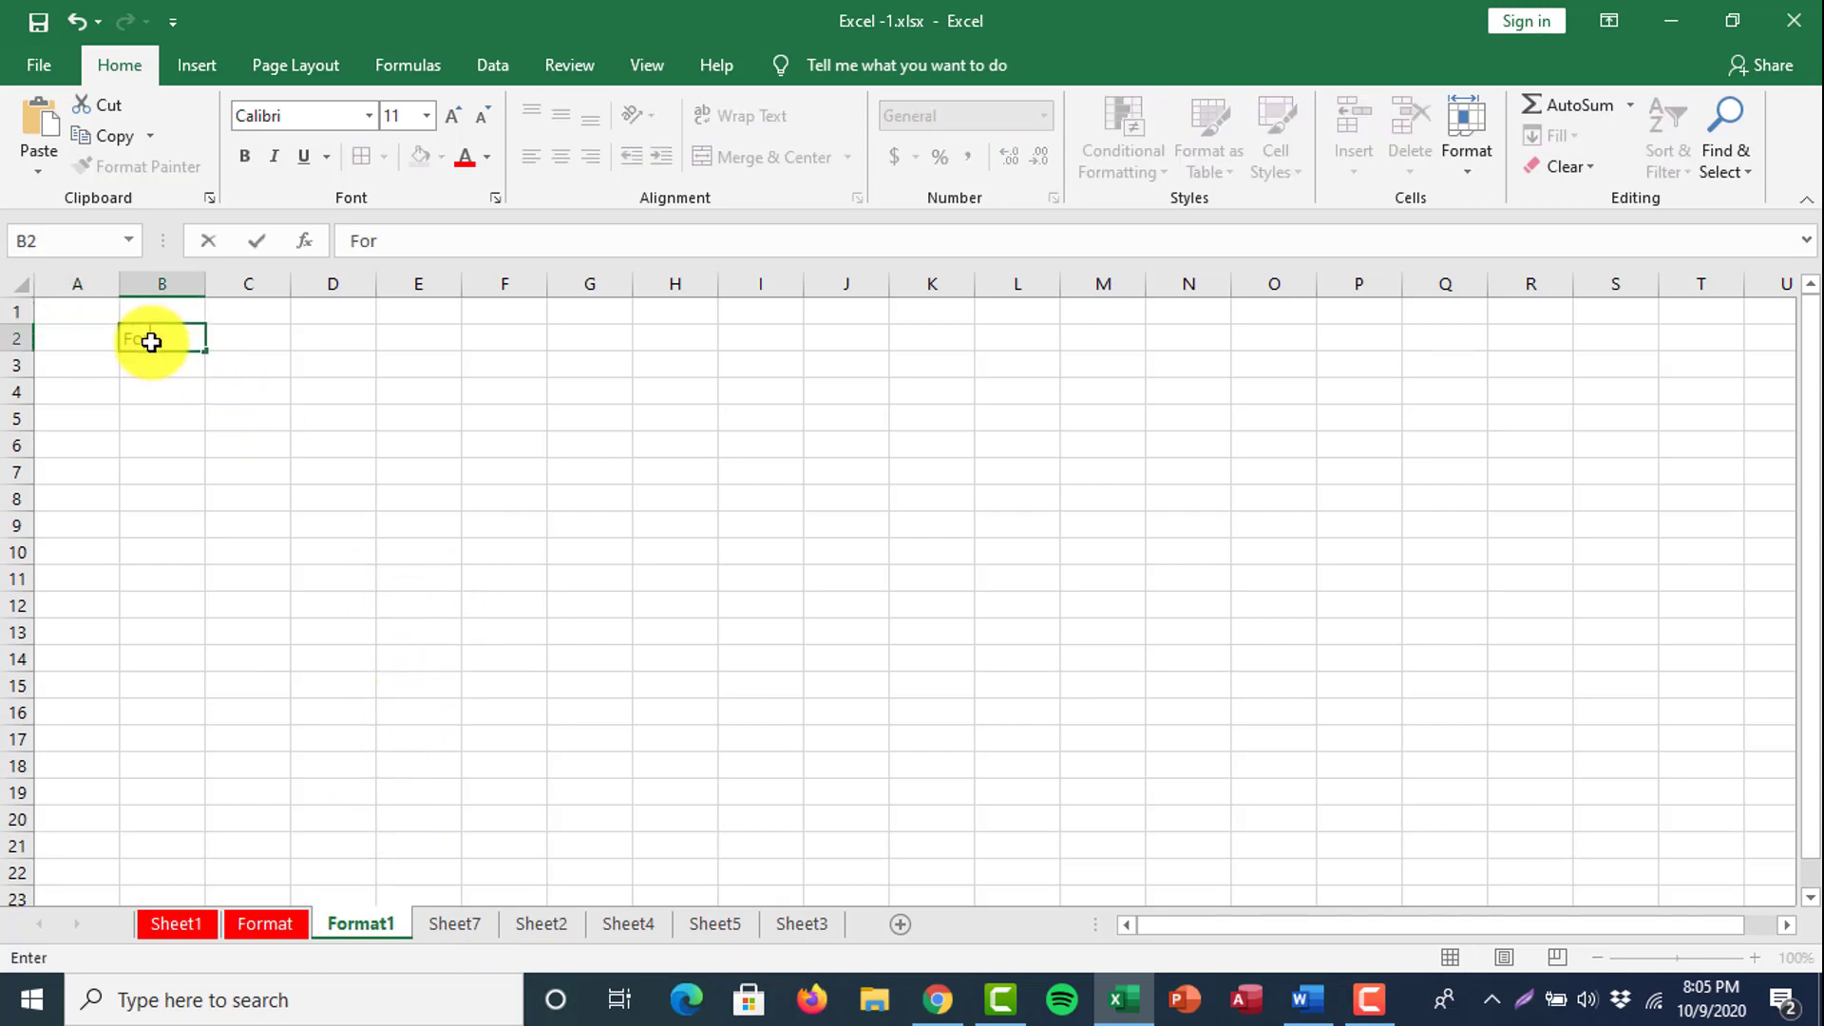
pyautogui.write('mat')
pyautogui.click(260, 493)
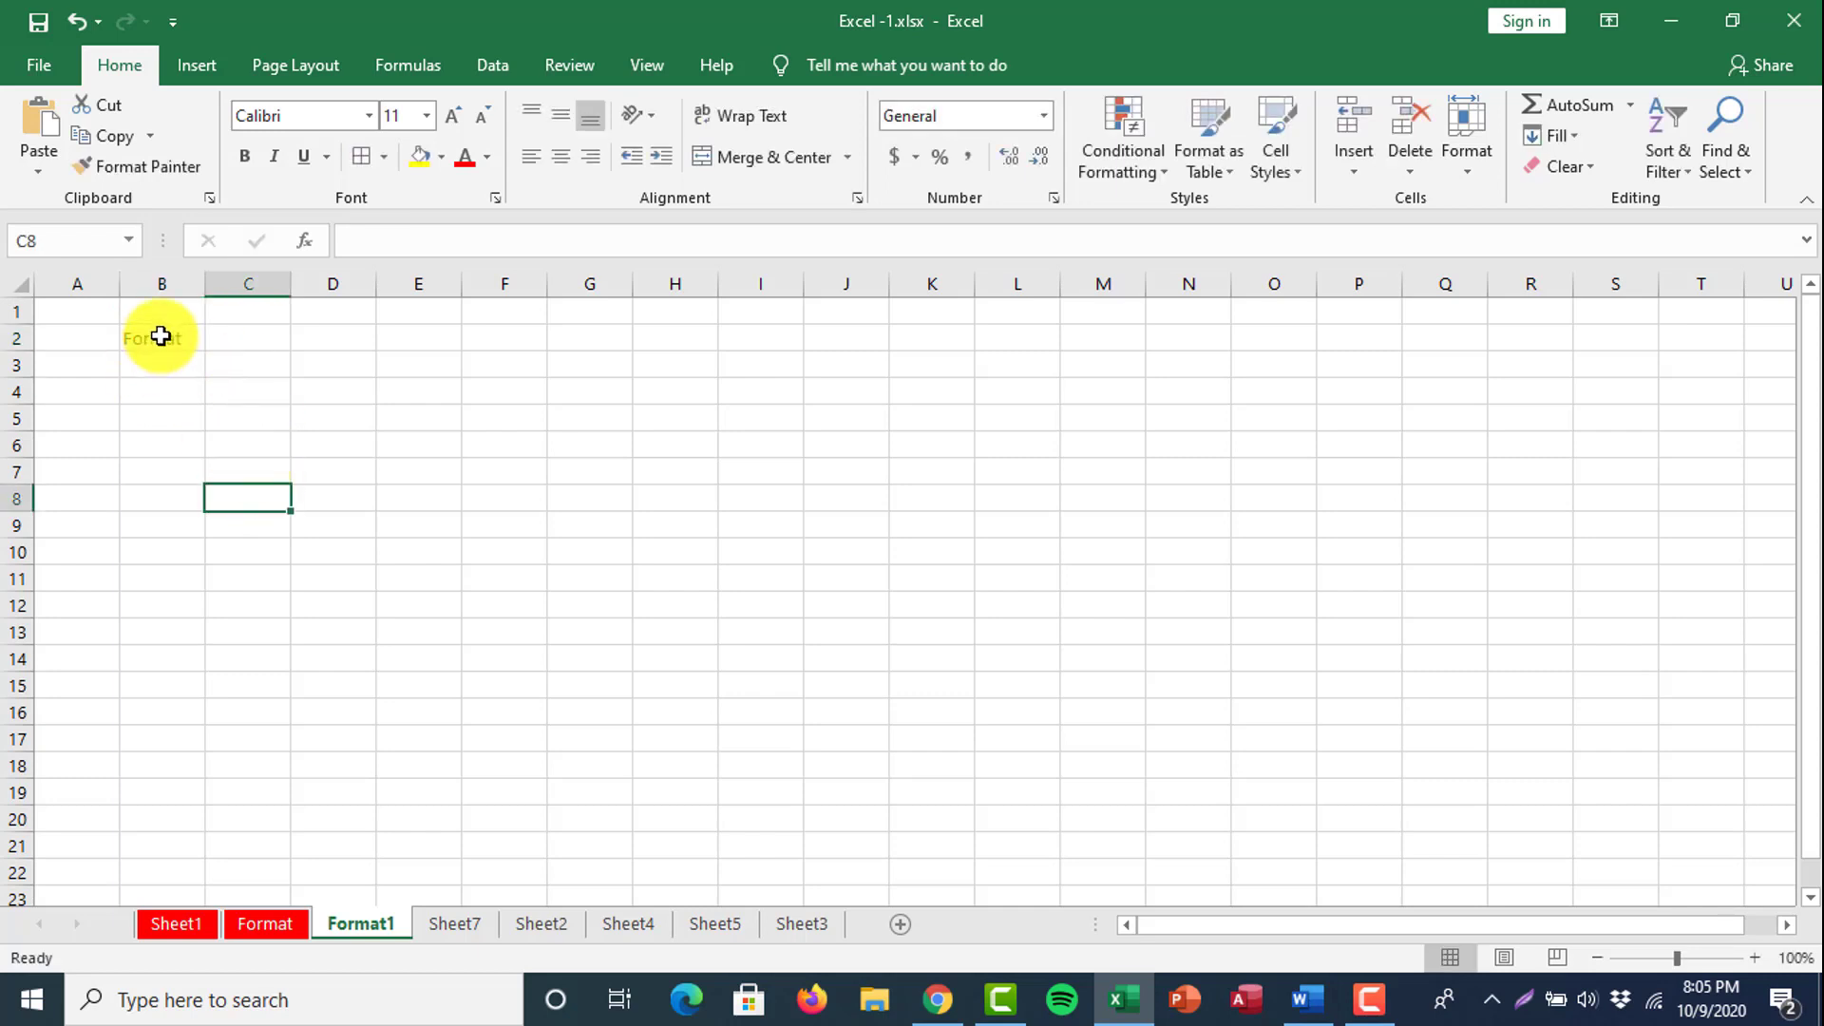
# Increase the font size of the text in cell B2 to 28.
pyautogui.click(154, 338)
pyautogui.click(455, 116)
pyautogui.click(454, 116)
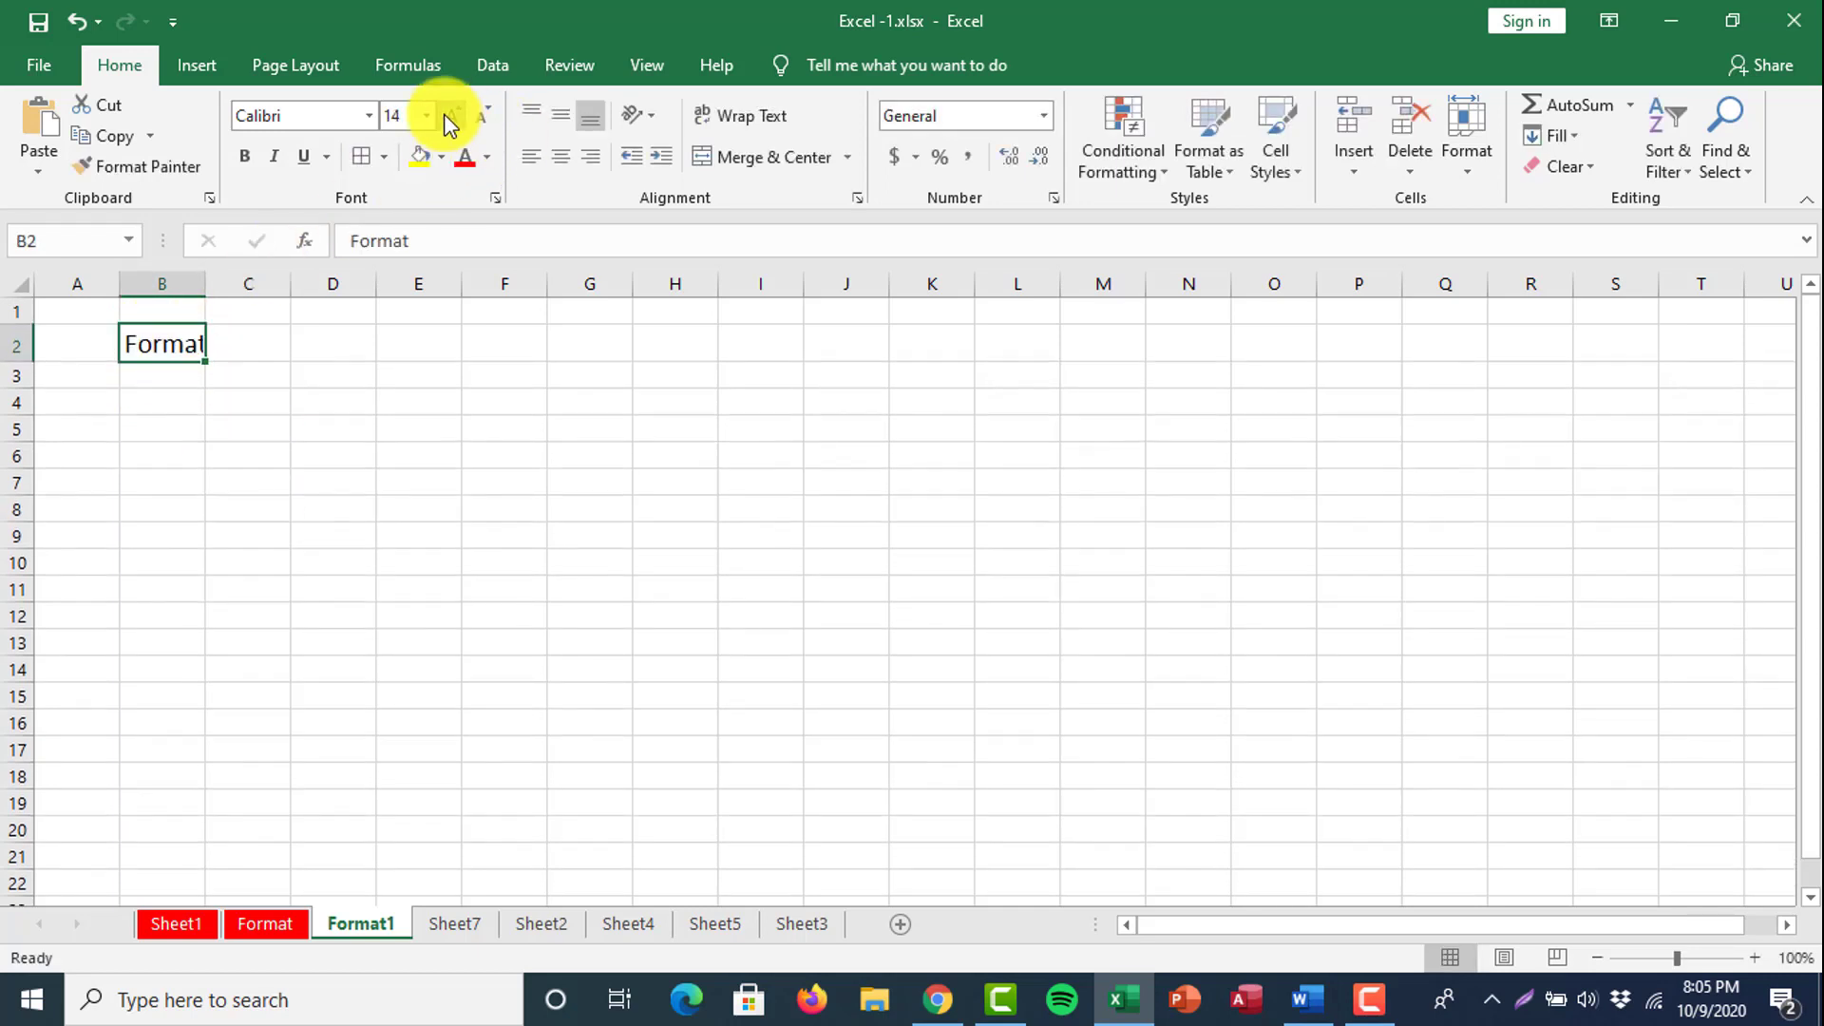
pyautogui.click(454, 115)
pyautogui.click(454, 116)
pyautogui.moveTo(205, 285)
pyautogui.mouseDown()
pyautogui.moveTo(225, 285)
pyautogui.moveTo(208, 286)
pyautogui.mouseUp()
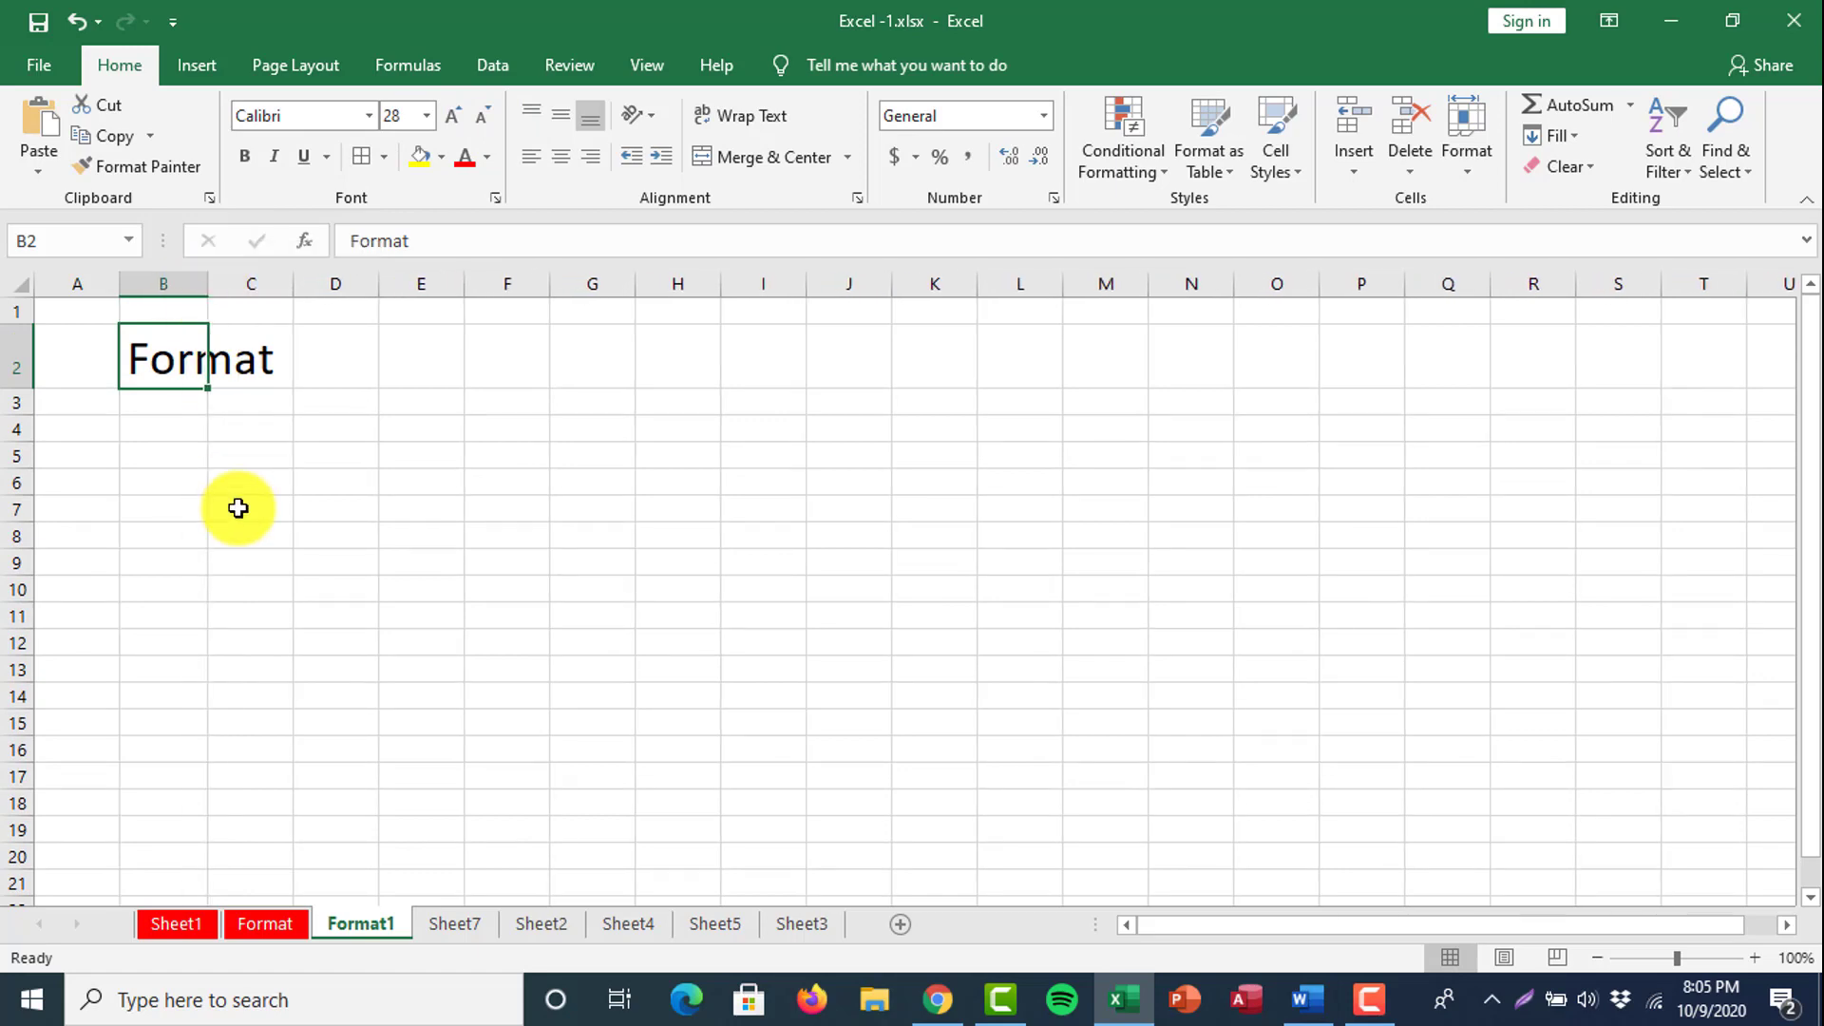
pyautogui.click(237, 505)
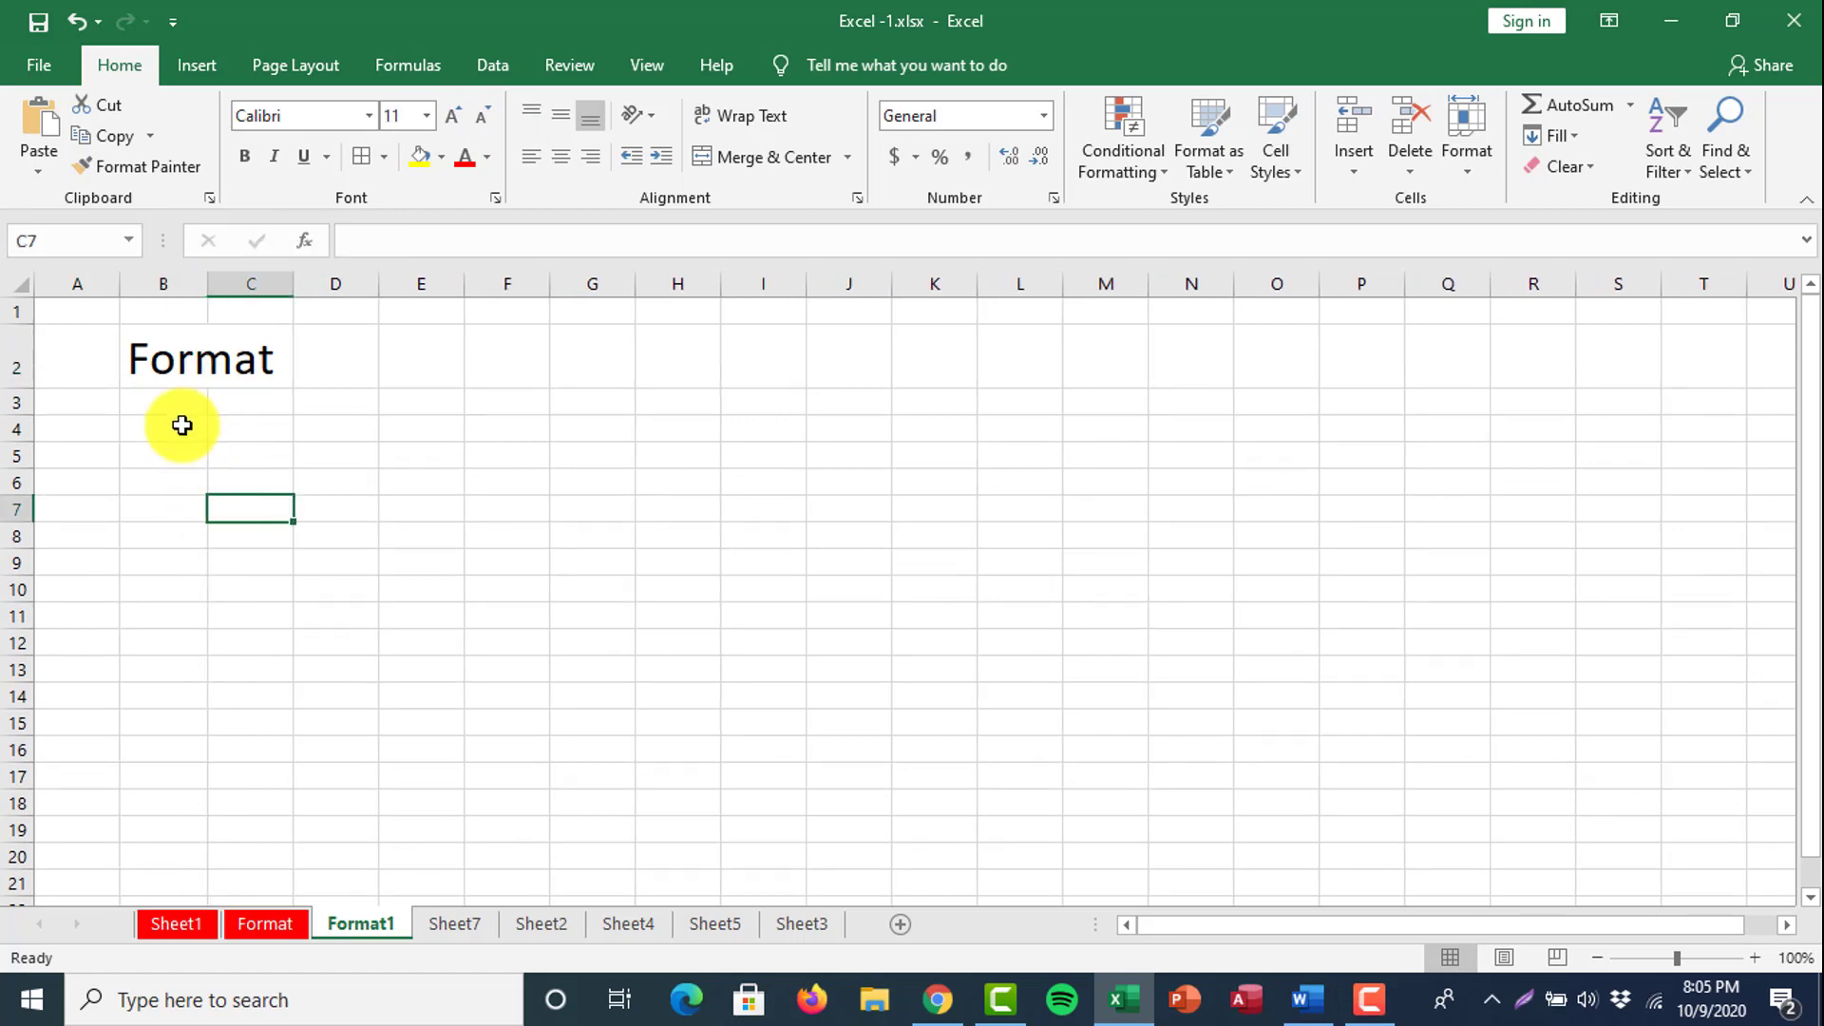
pyautogui.click(166, 369)
pyautogui.click(198, 514)
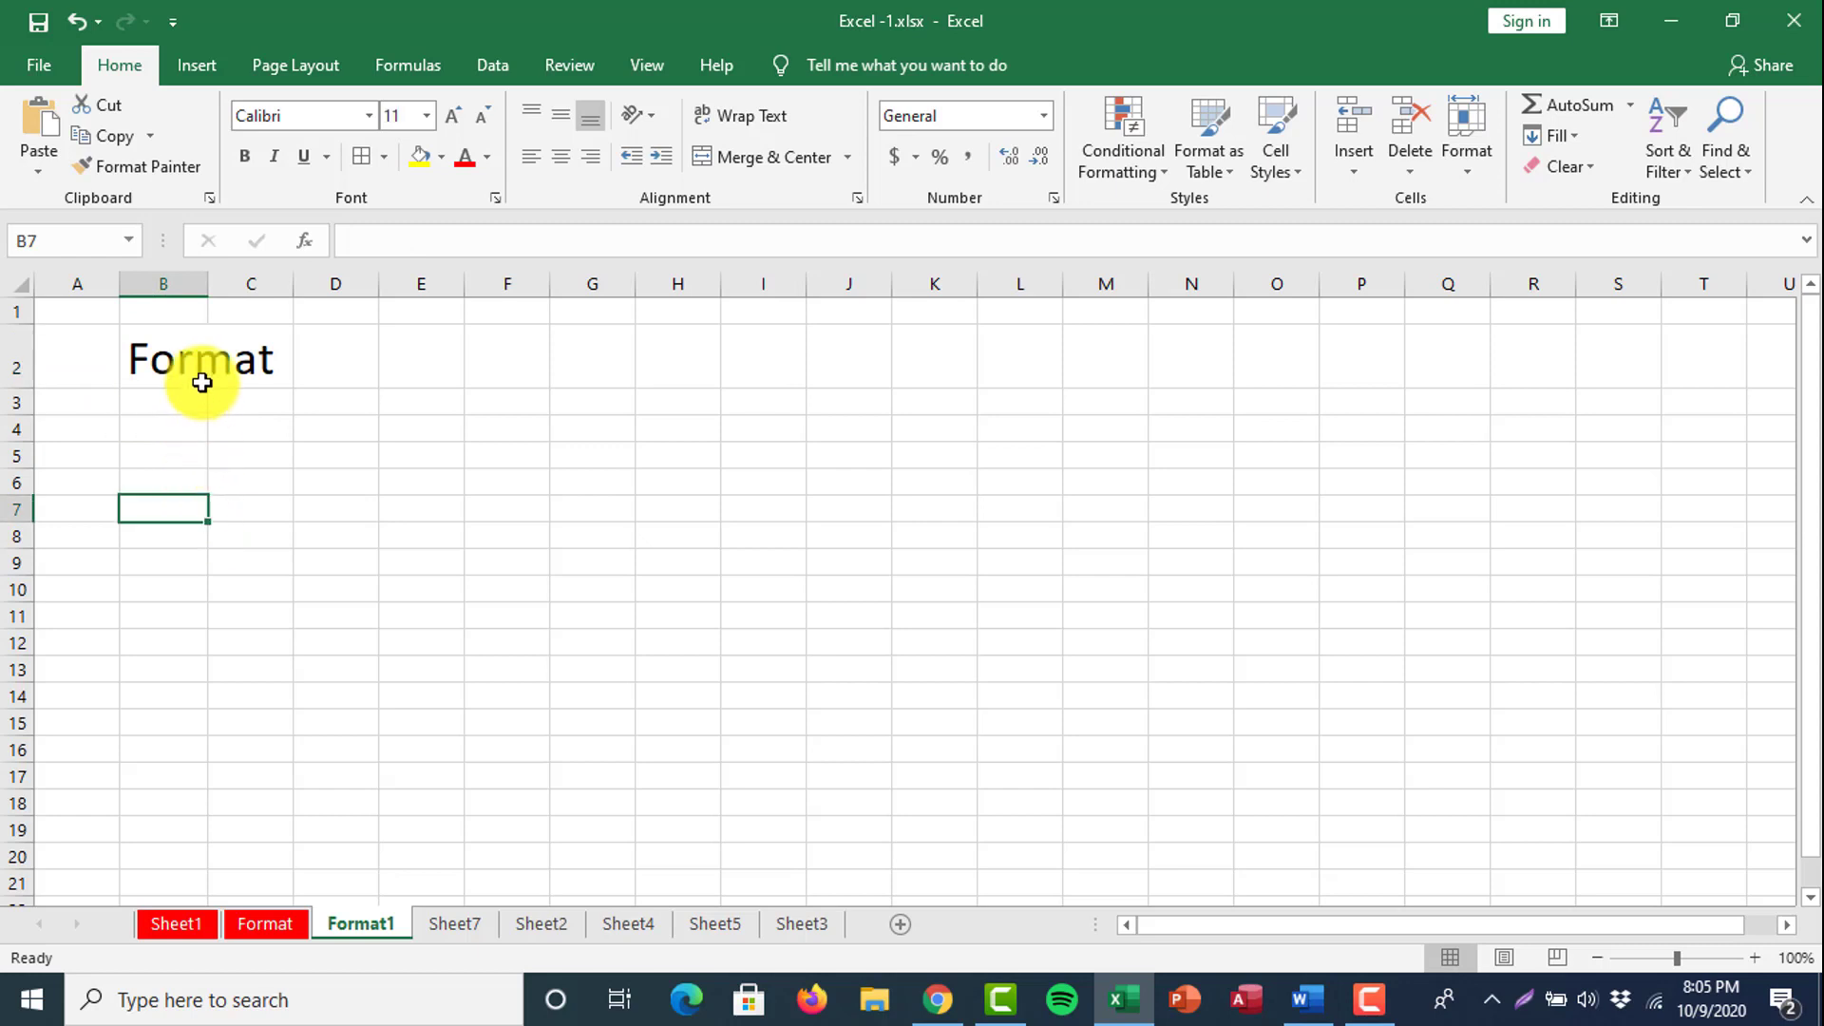
pyautogui.click(165, 359)
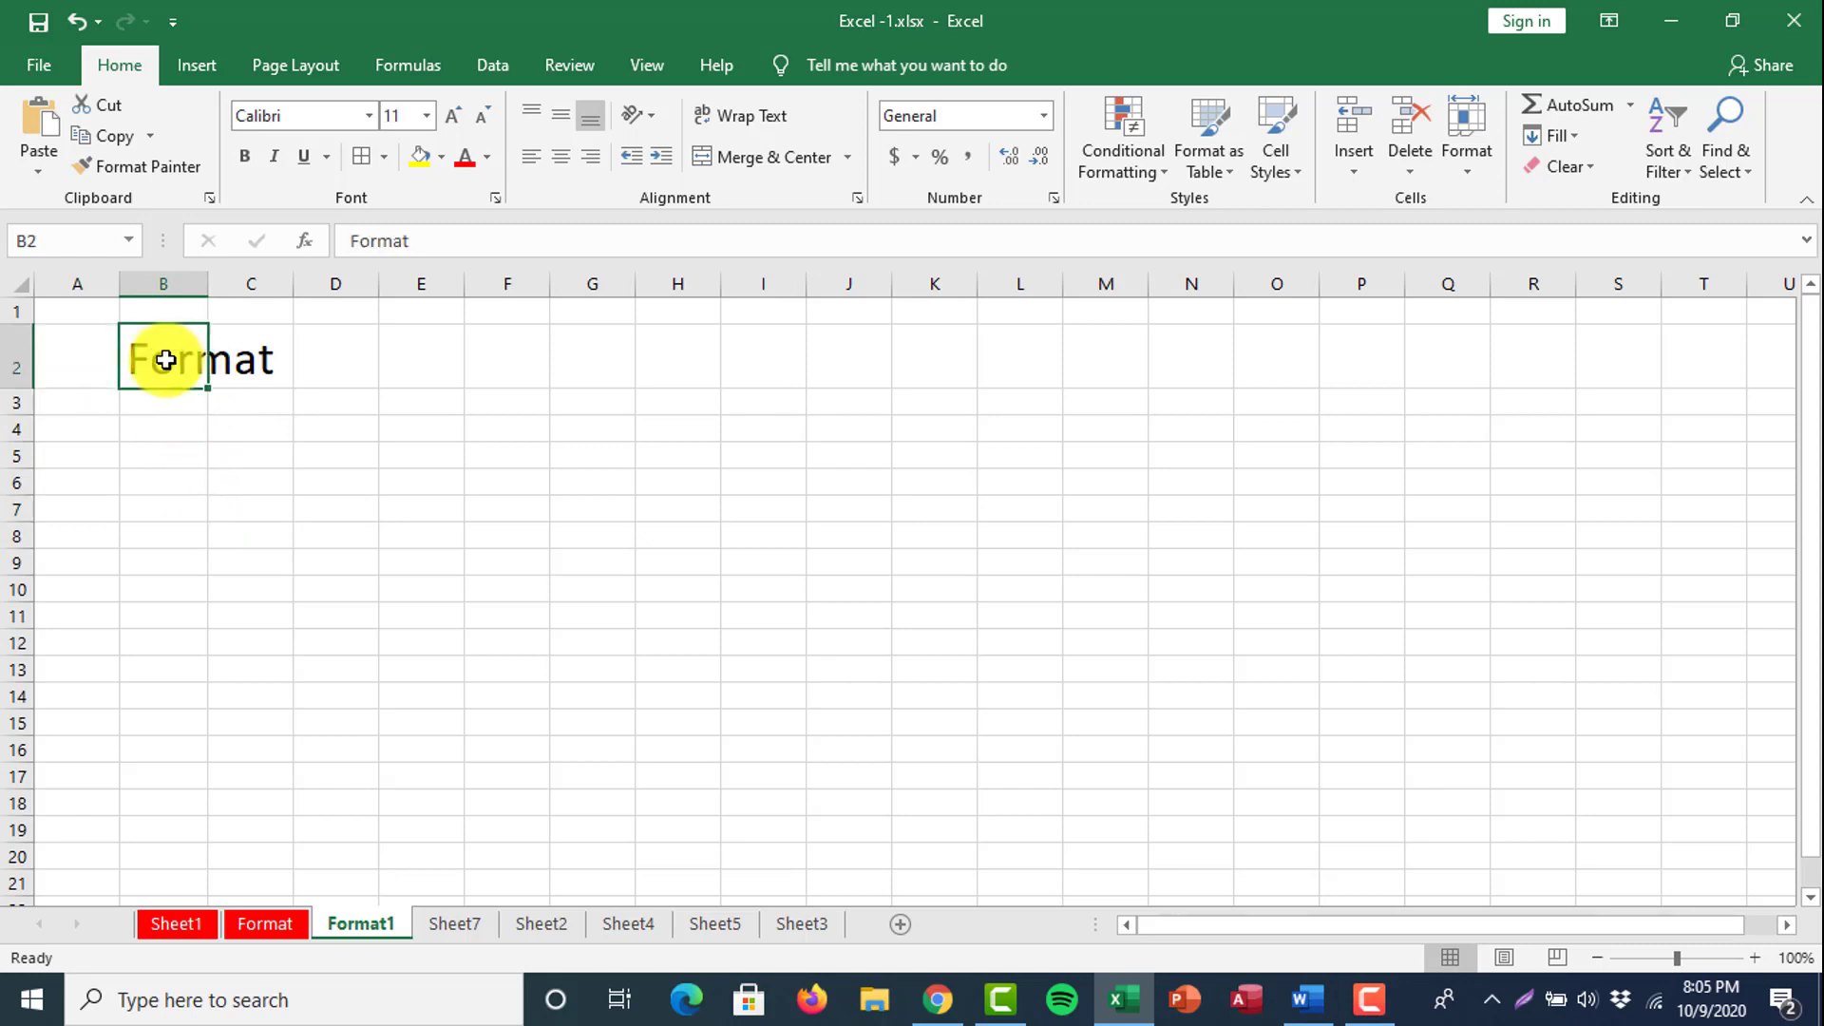
pyautogui.click(252, 362)
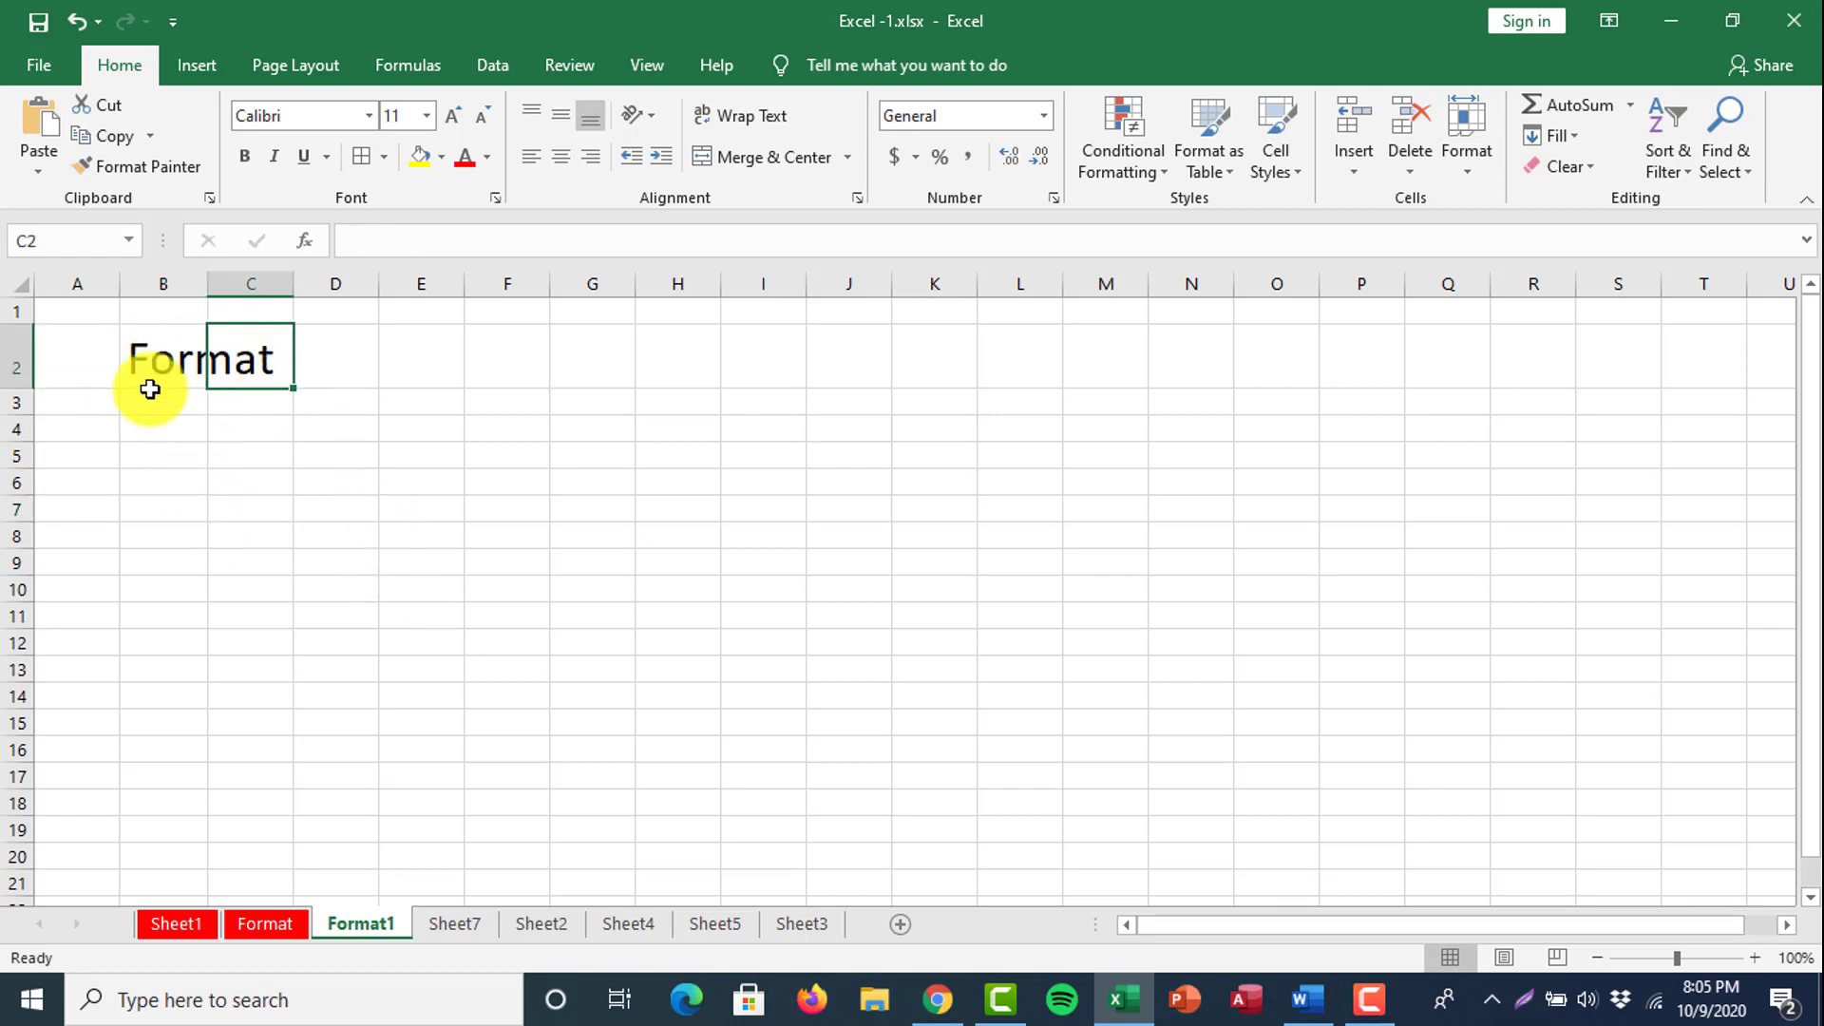
pyautogui.click(160, 361)
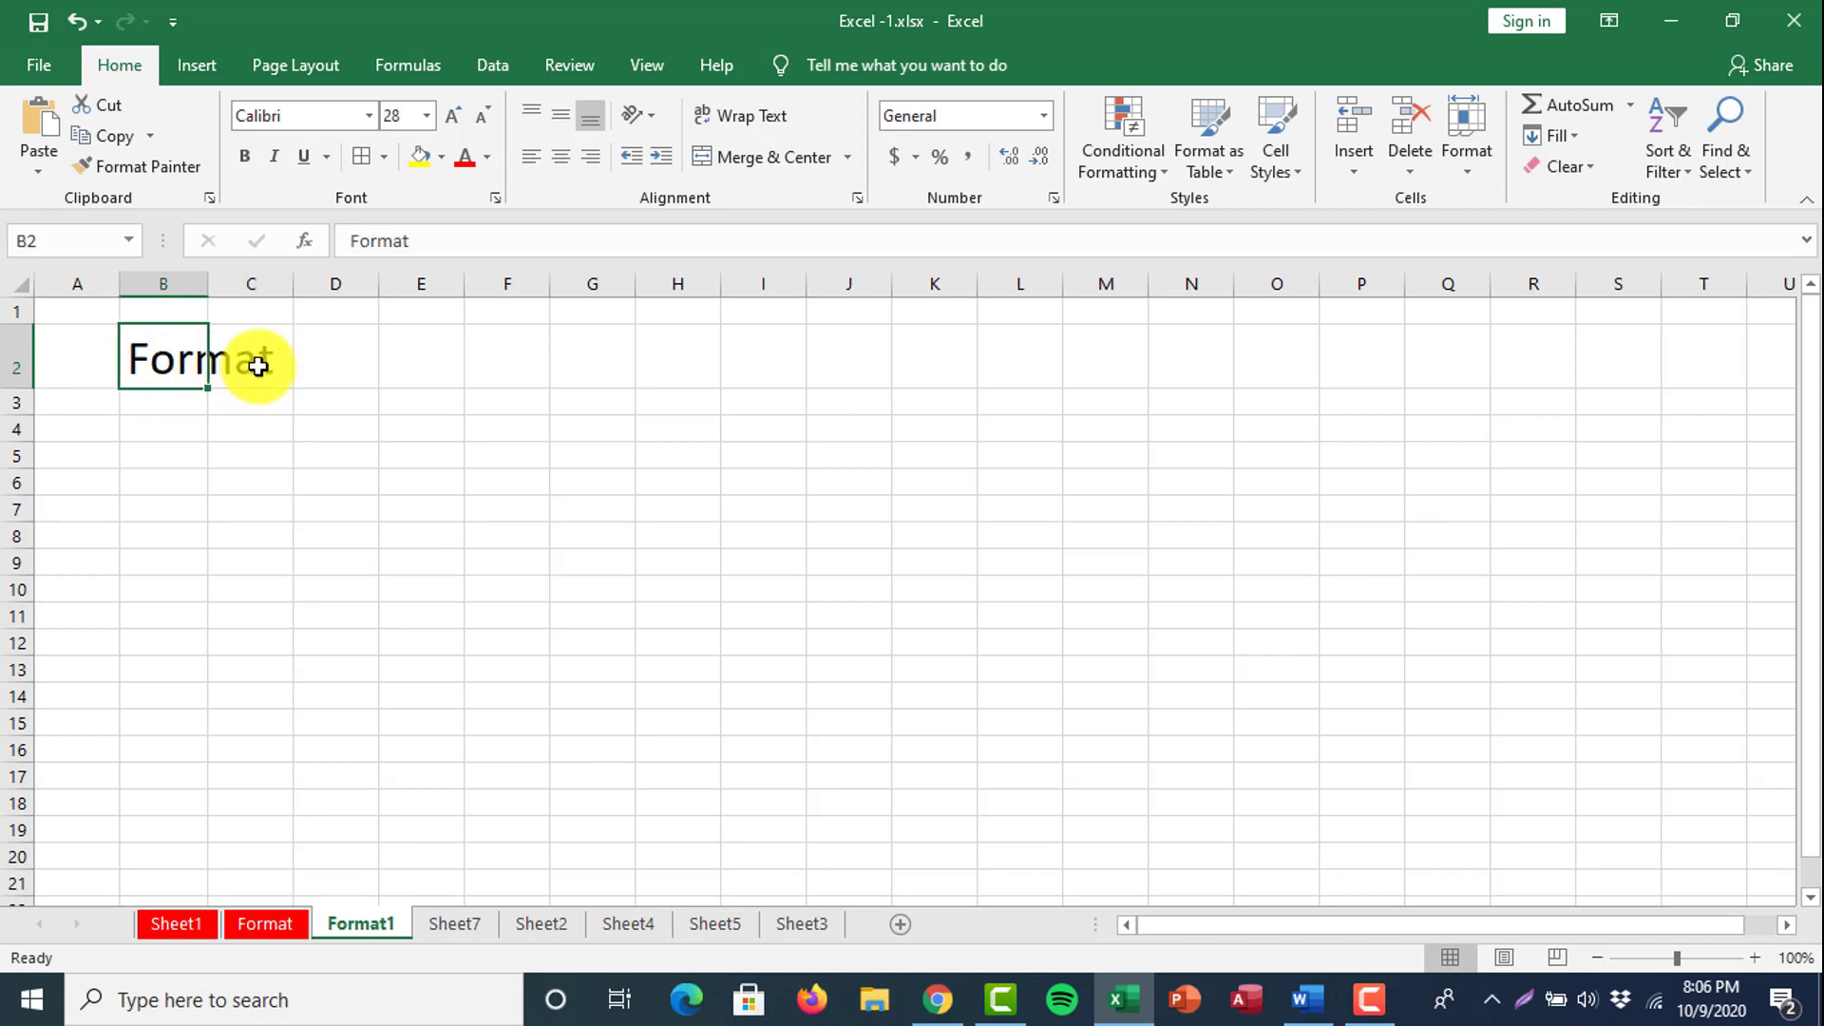
# Enter the text Format1 in cell C2, next to the Format heading.
pyautogui.click(254, 365)
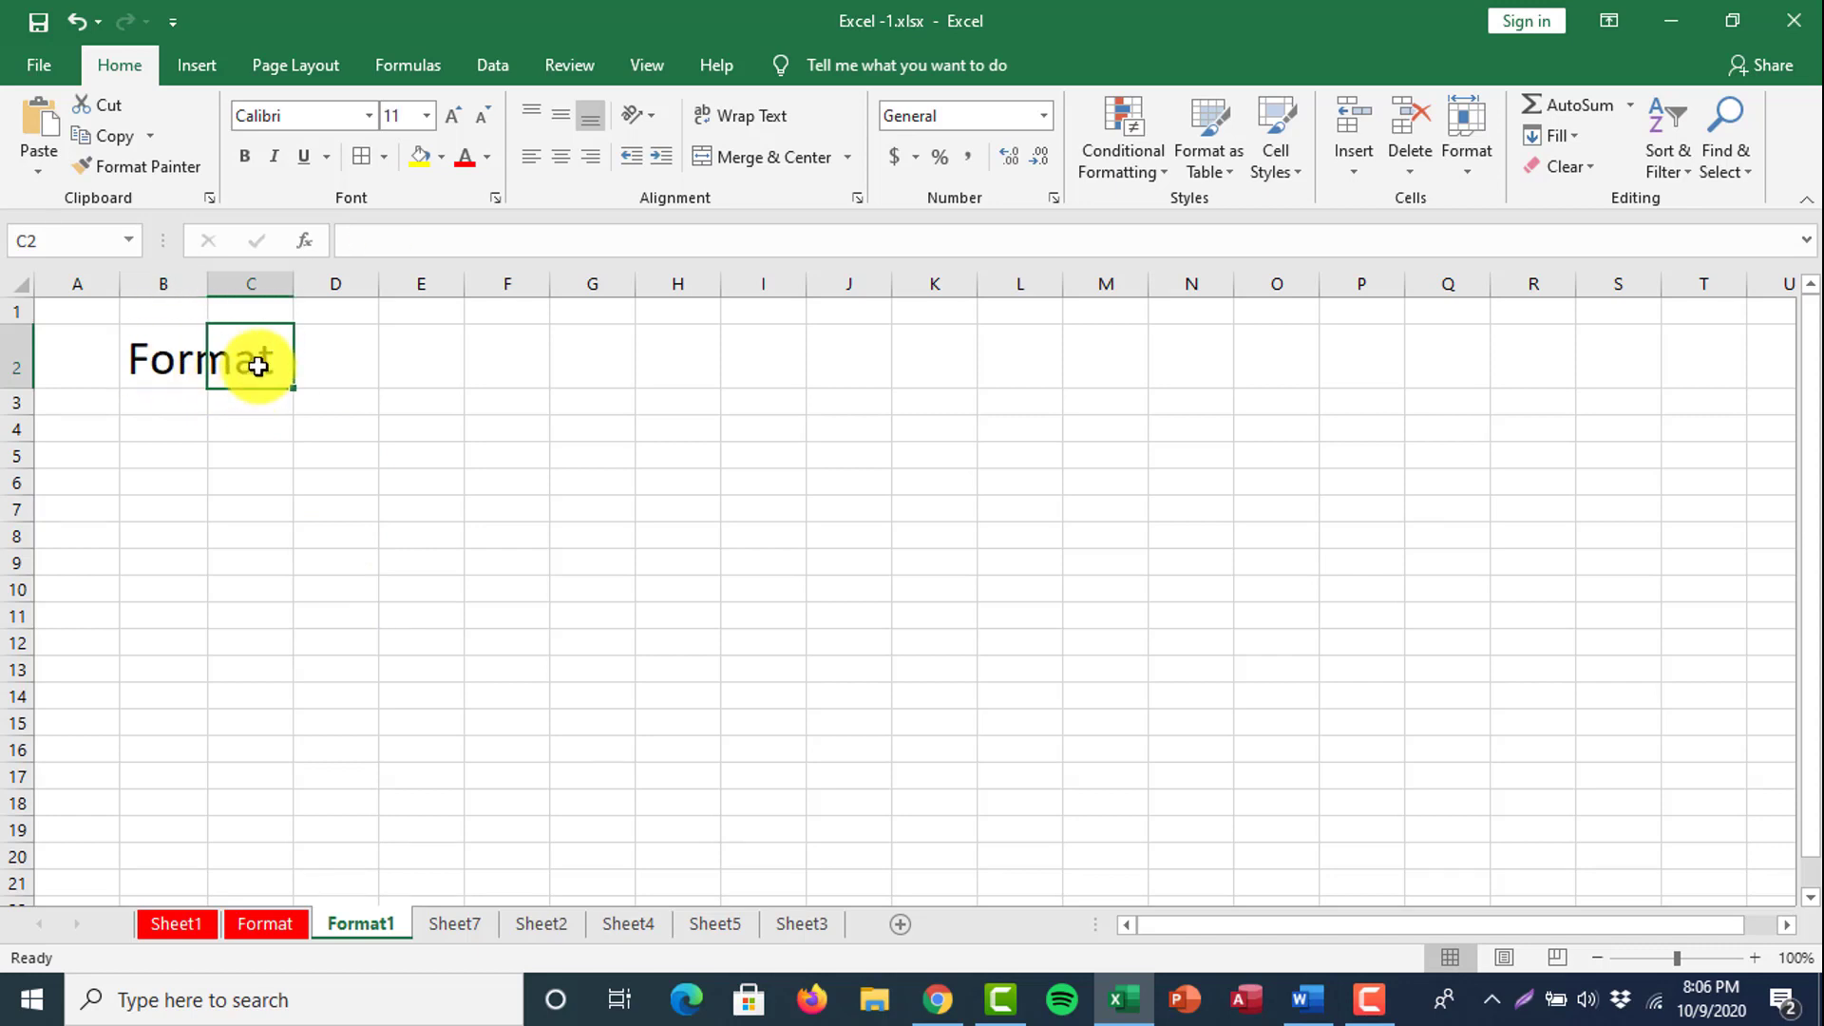
pyautogui.write('For')
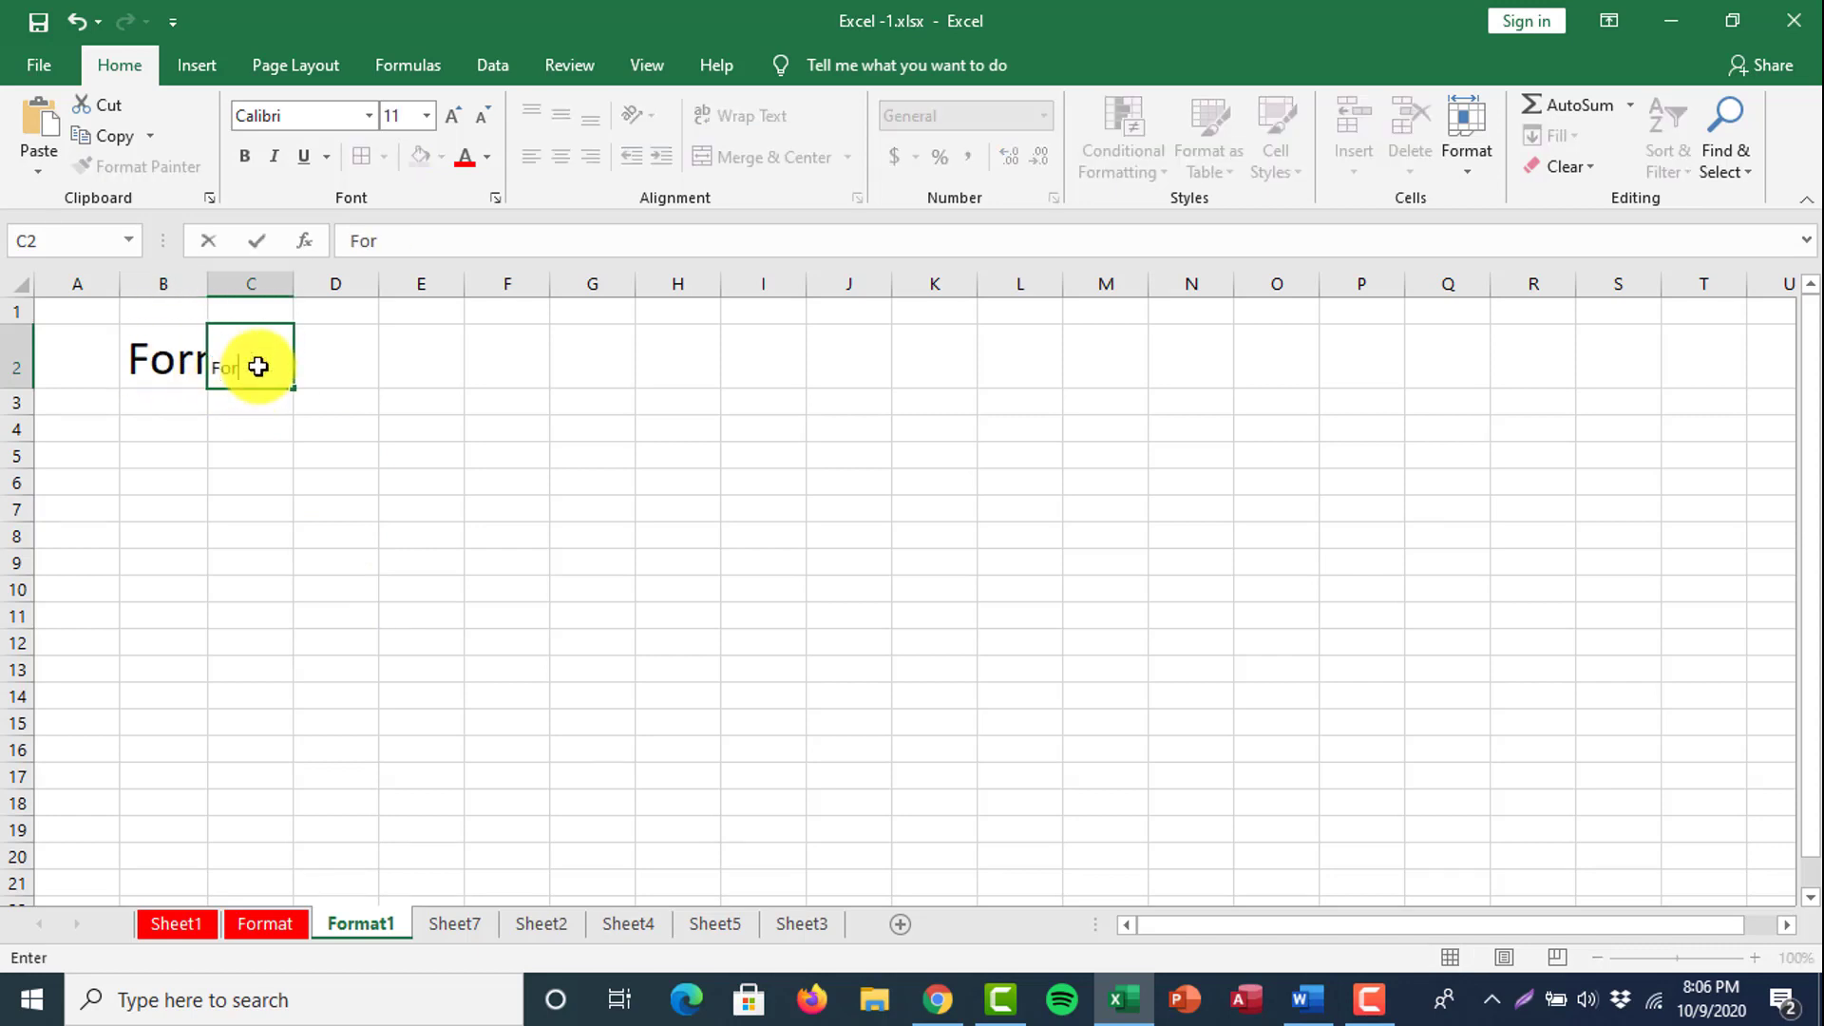
pyautogui.write('mat1')
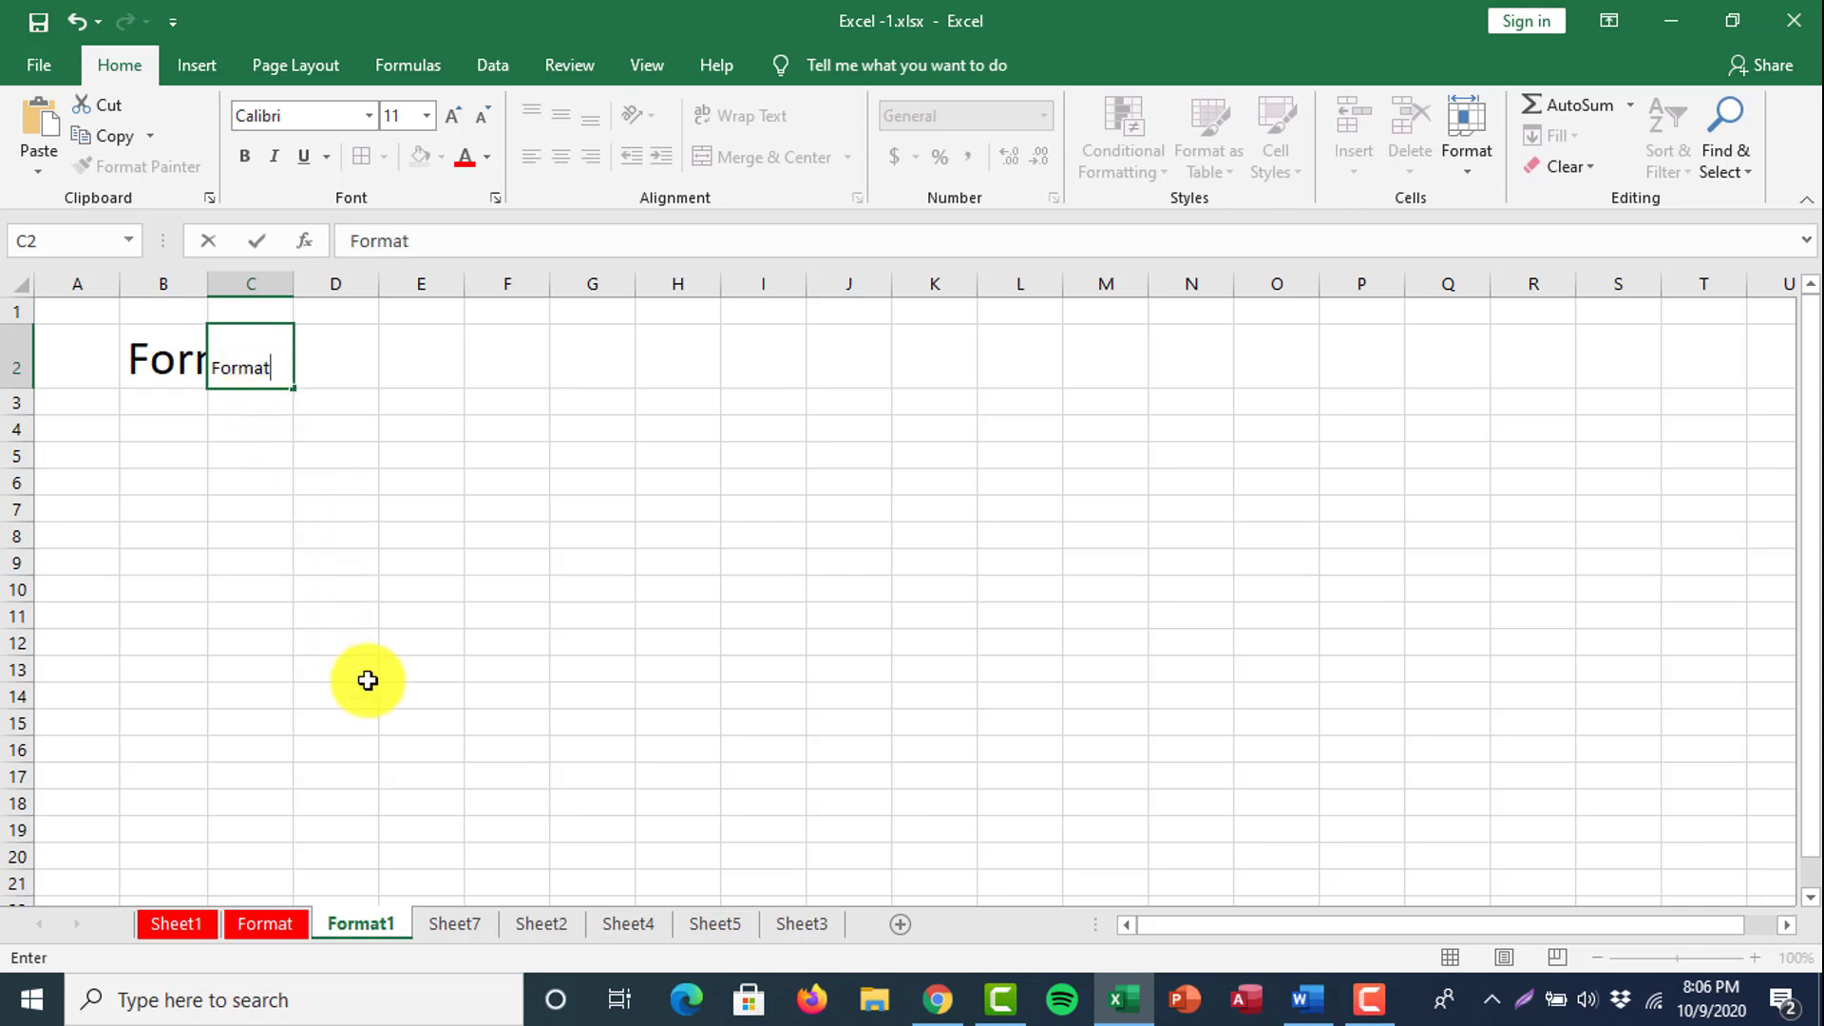
pyautogui.click(369, 695)
# Set the font size of cell C2 to 18.
pyautogui.click(266, 380)
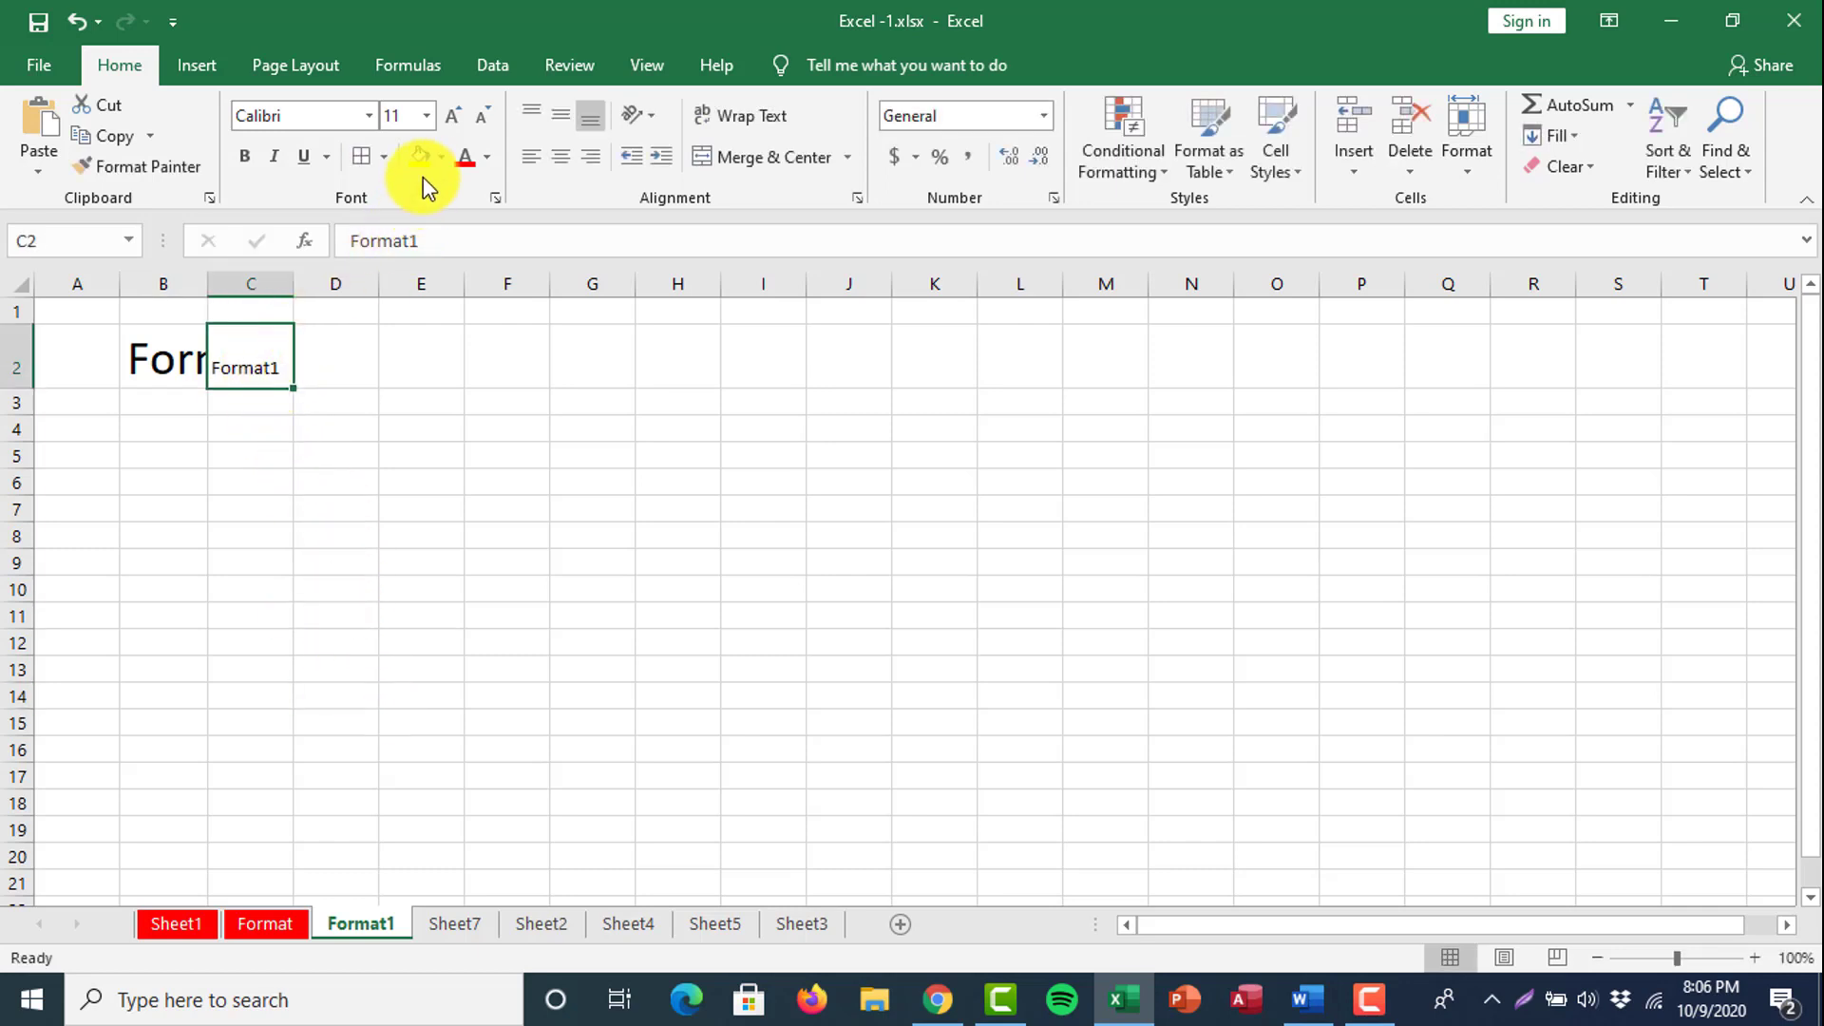
pyautogui.click(395, 118)
pyautogui.write('18')
pyautogui.press('Return')
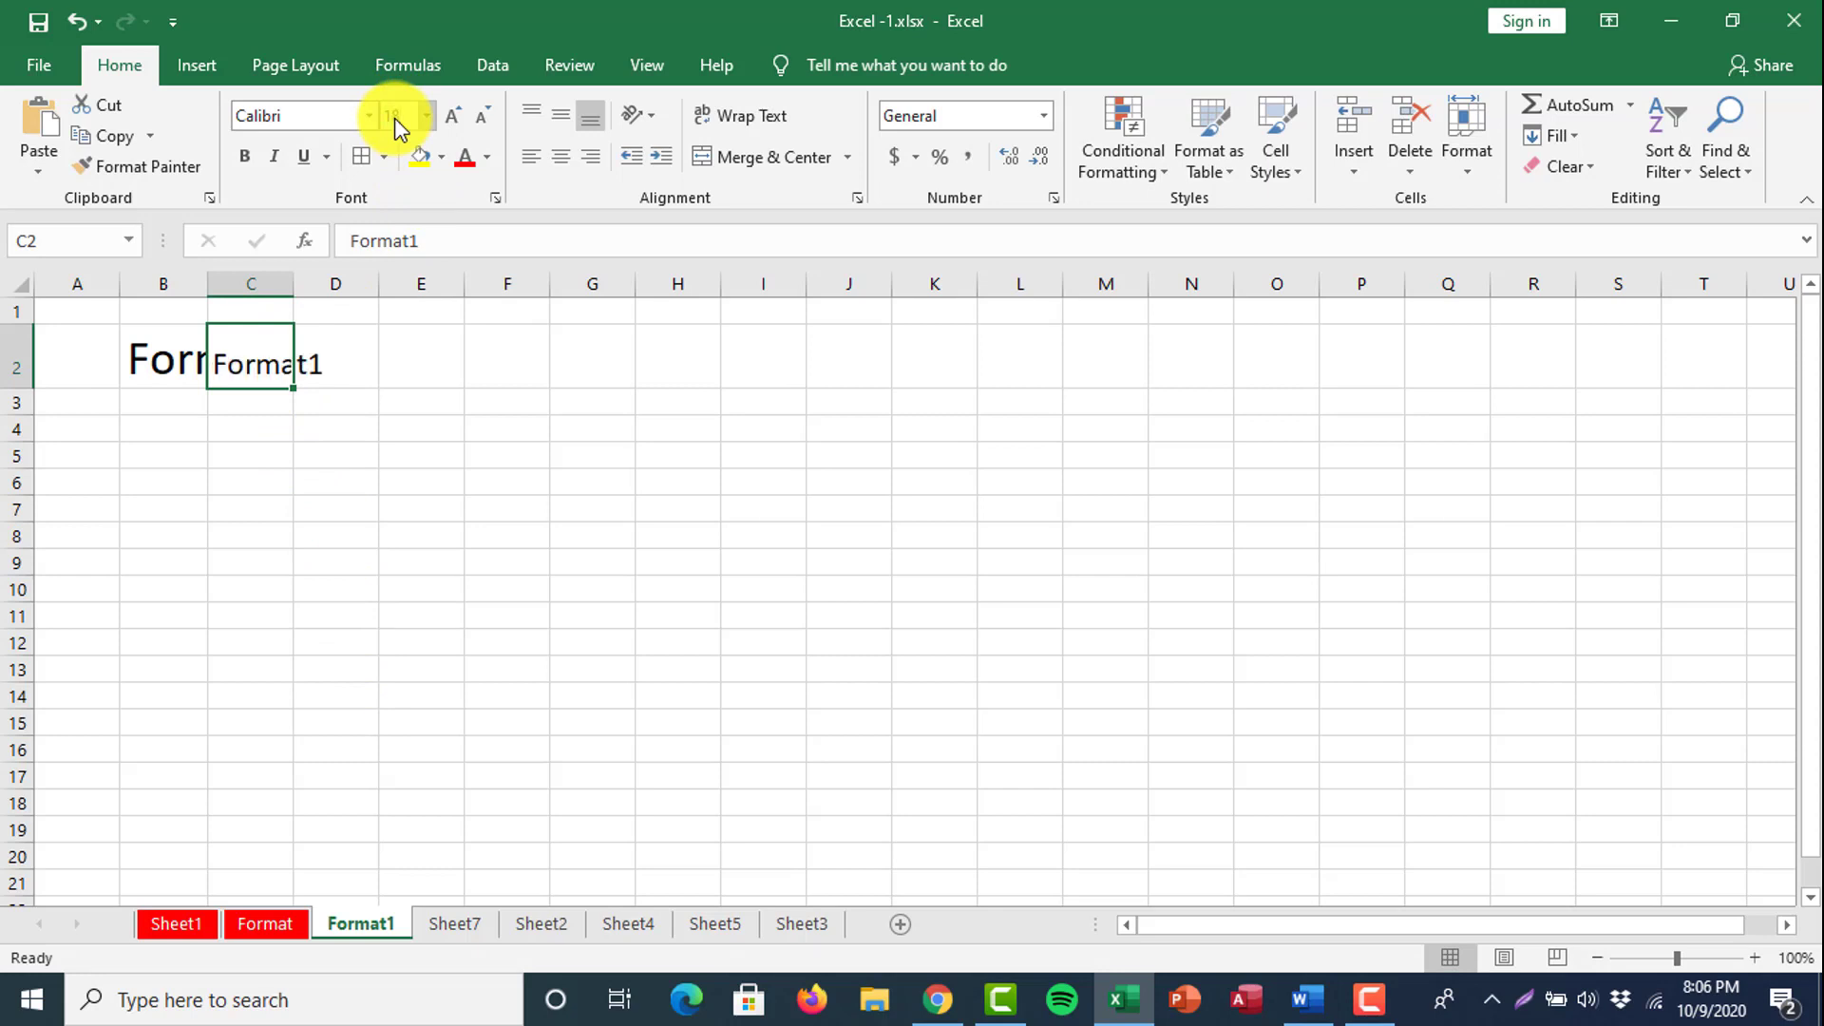
pyautogui.click(385, 505)
# Set the font size of cell C2 to 28 to match cell B2, and select cell B2.
pyautogui.click(187, 369)
pyautogui.click(253, 361)
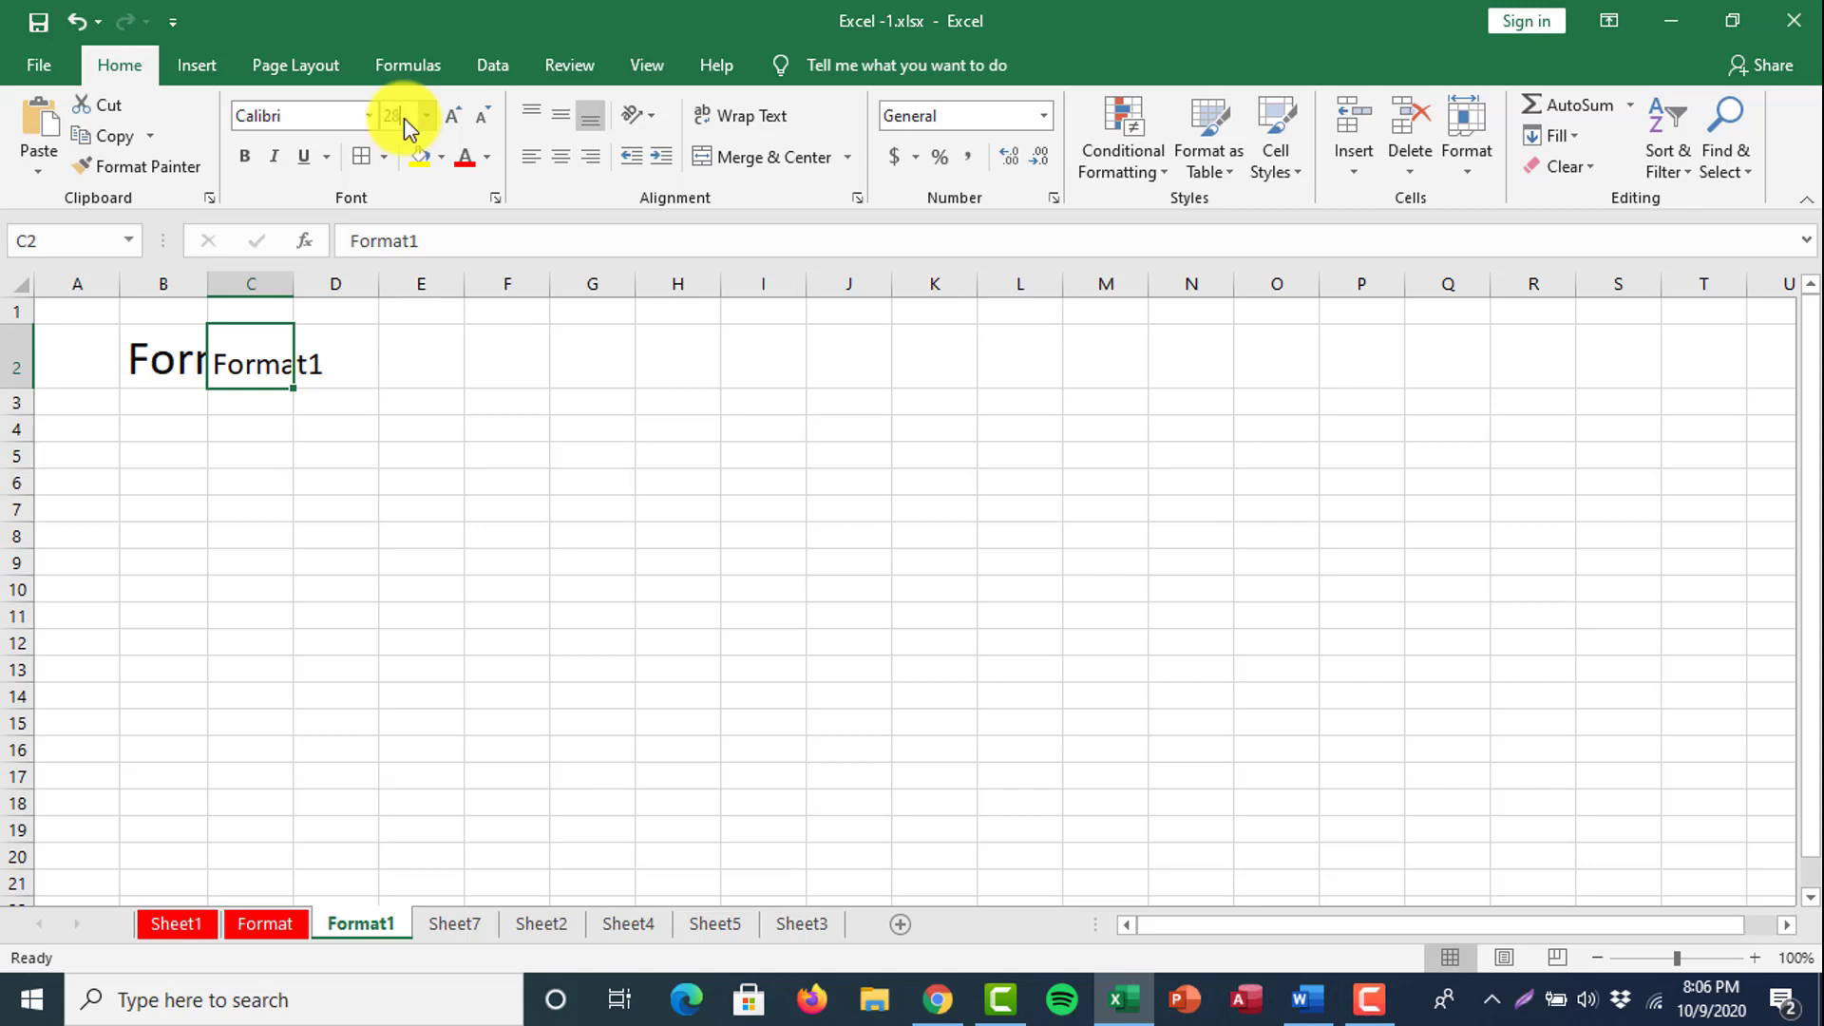
pyautogui.press('Return')
pyautogui.click(252, 535)
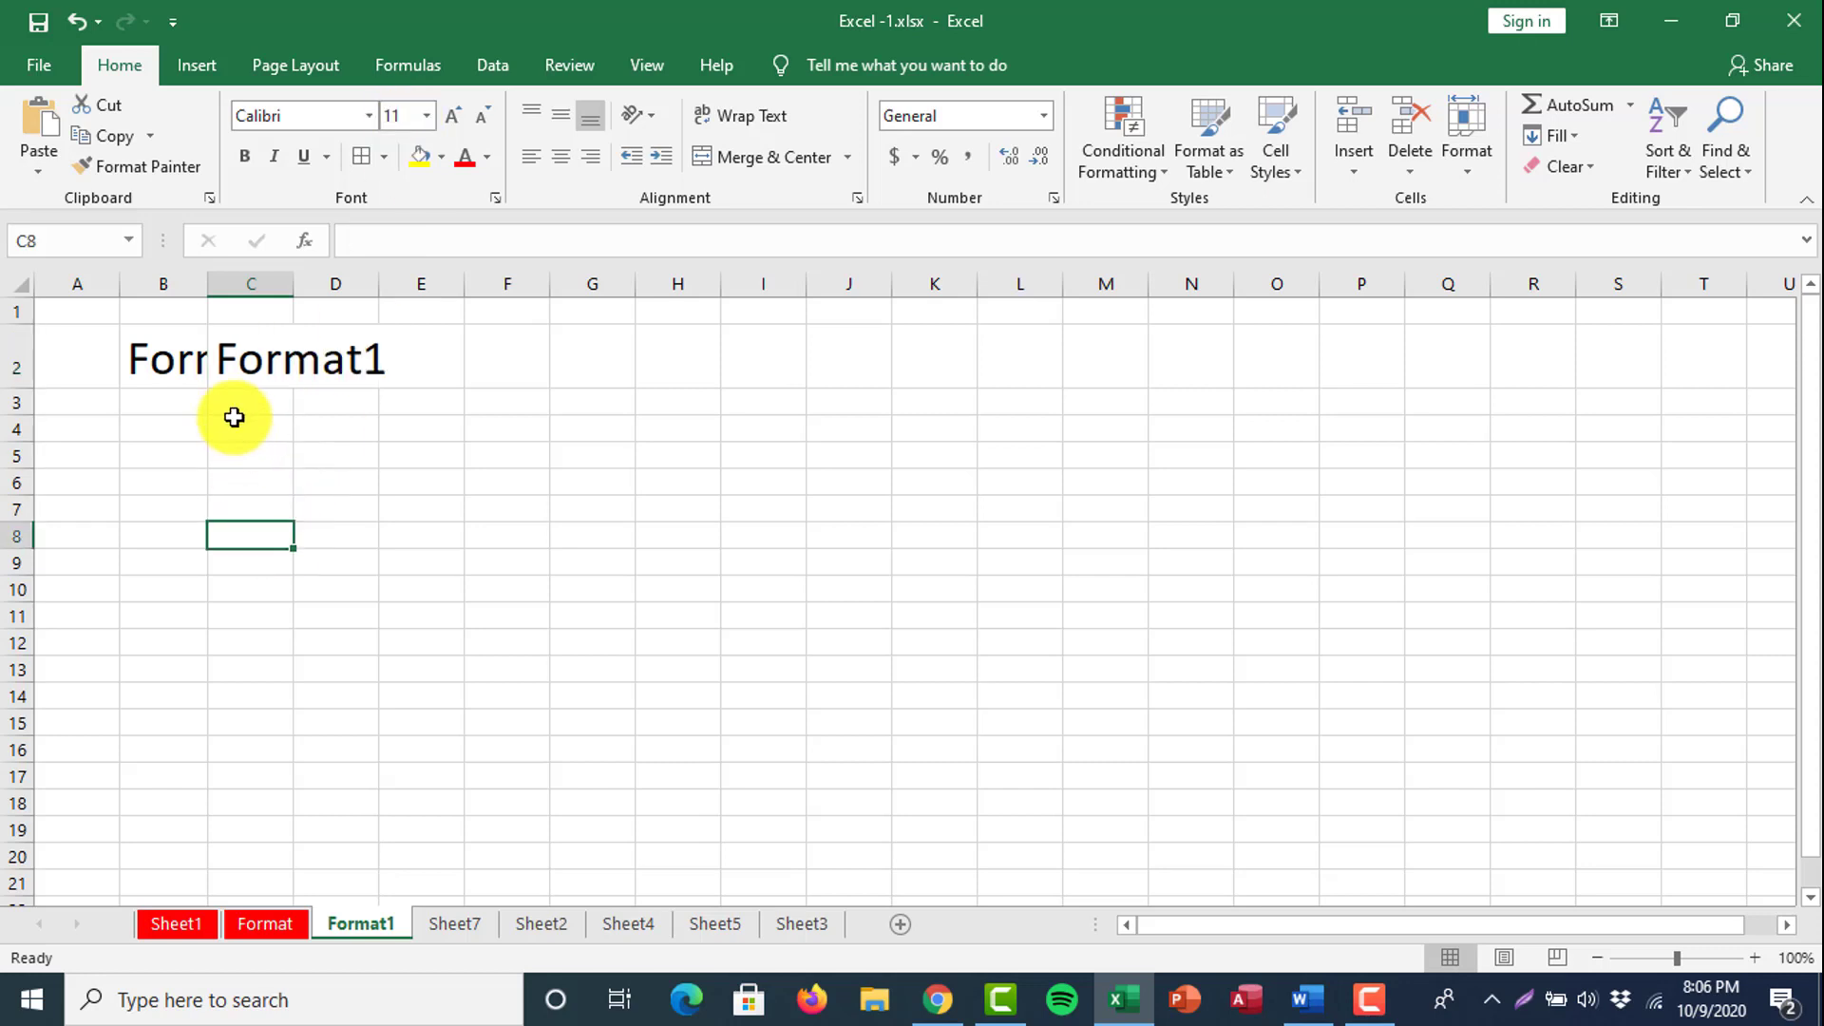
pyautogui.click(187, 368)
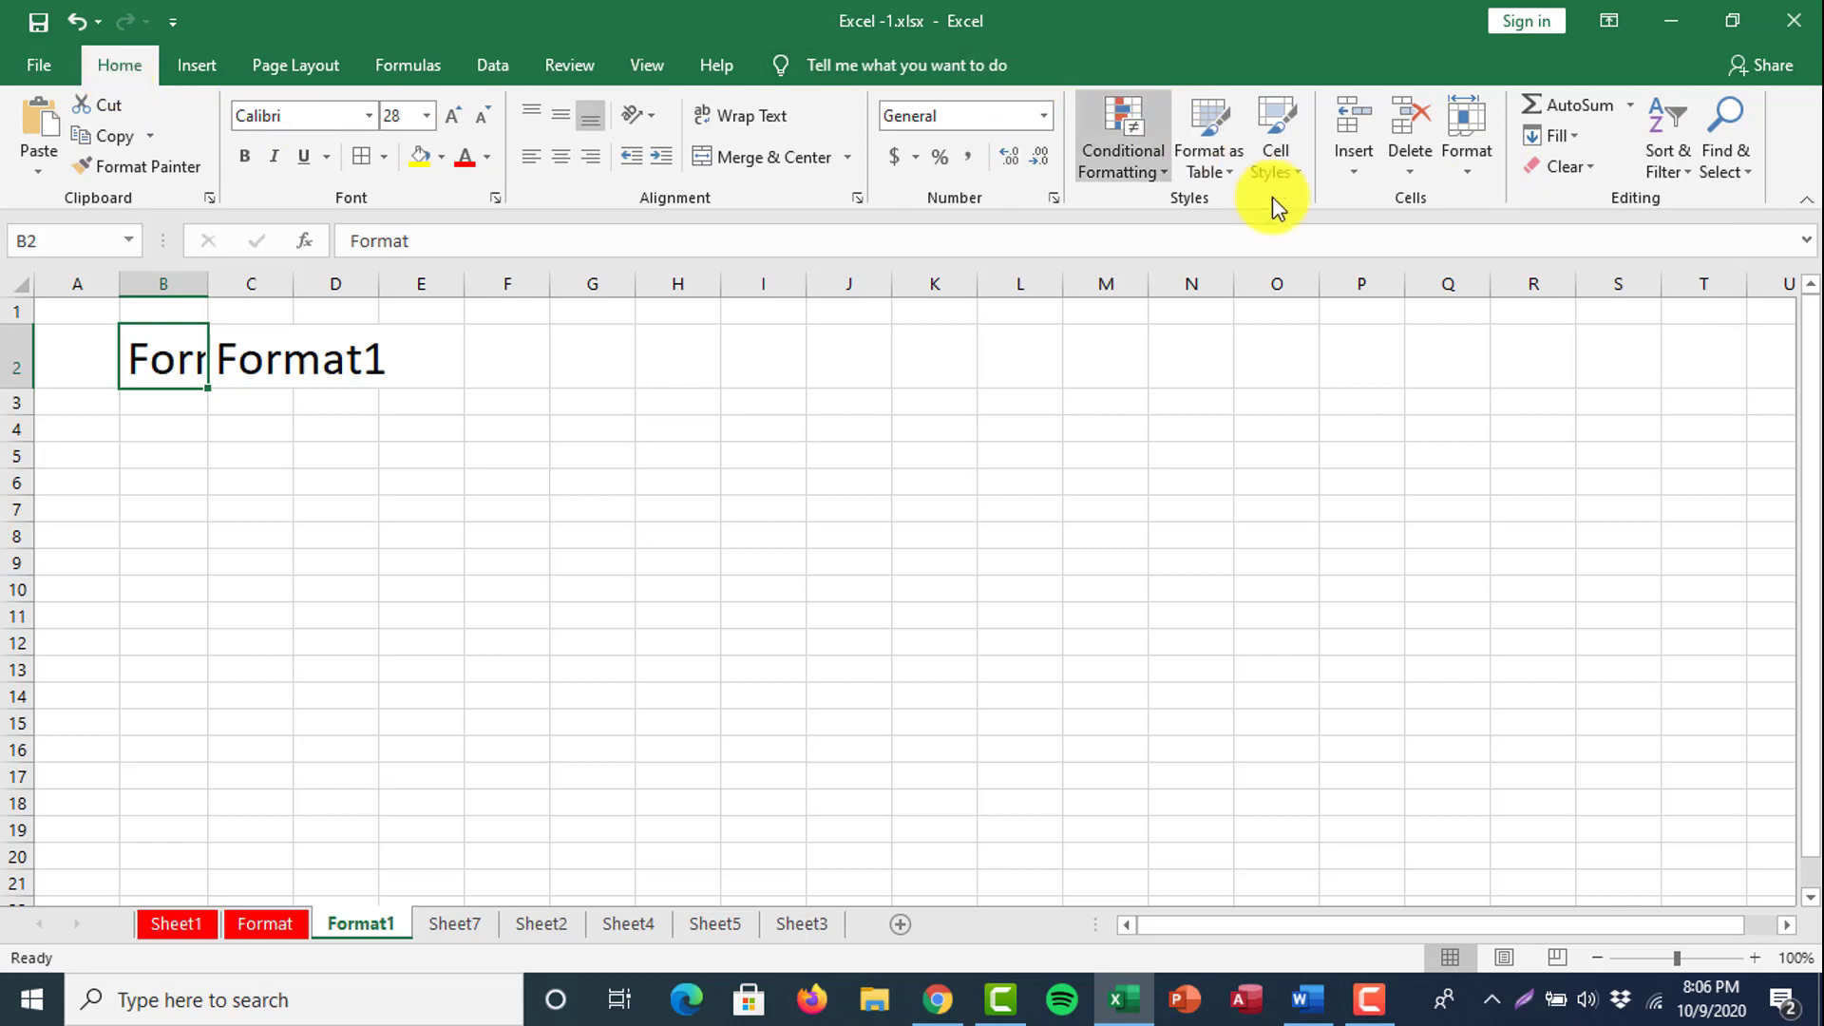
pyautogui.press('Print')
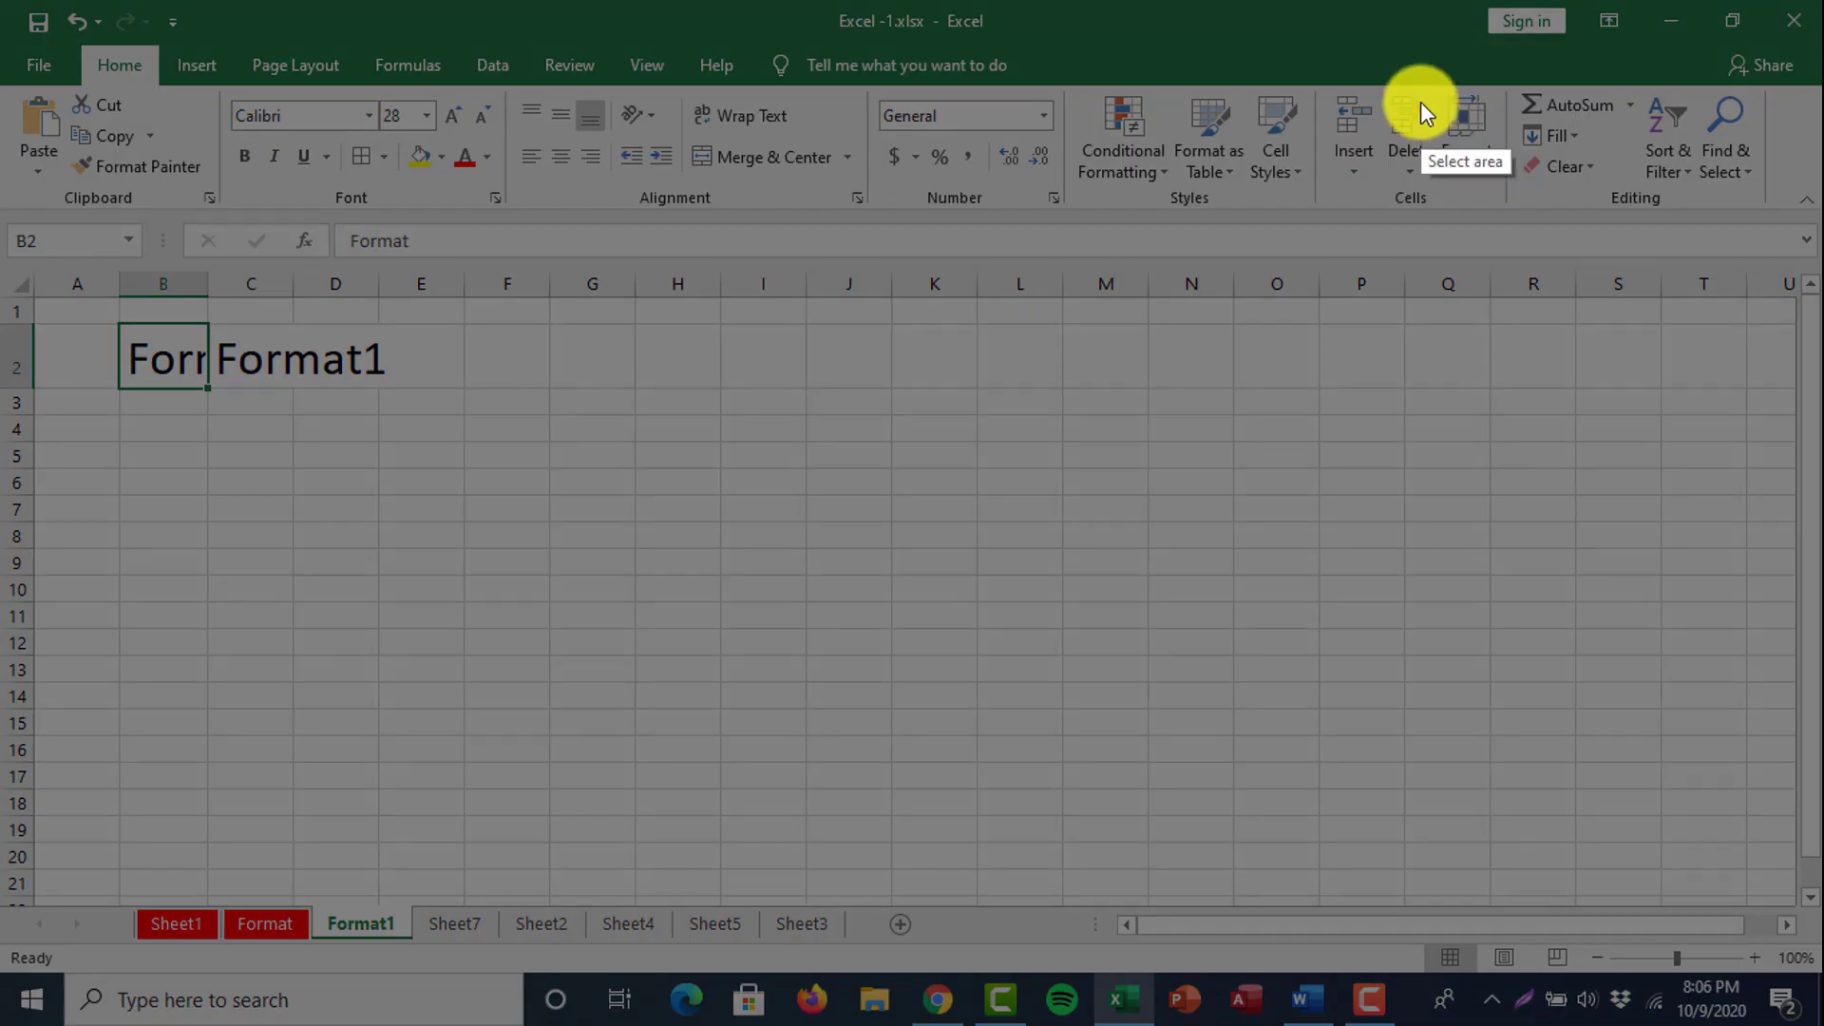
pyautogui.moveTo(1421, 82); pyautogui.dragTo(1511, 201)
pyautogui.click(1503, 222)
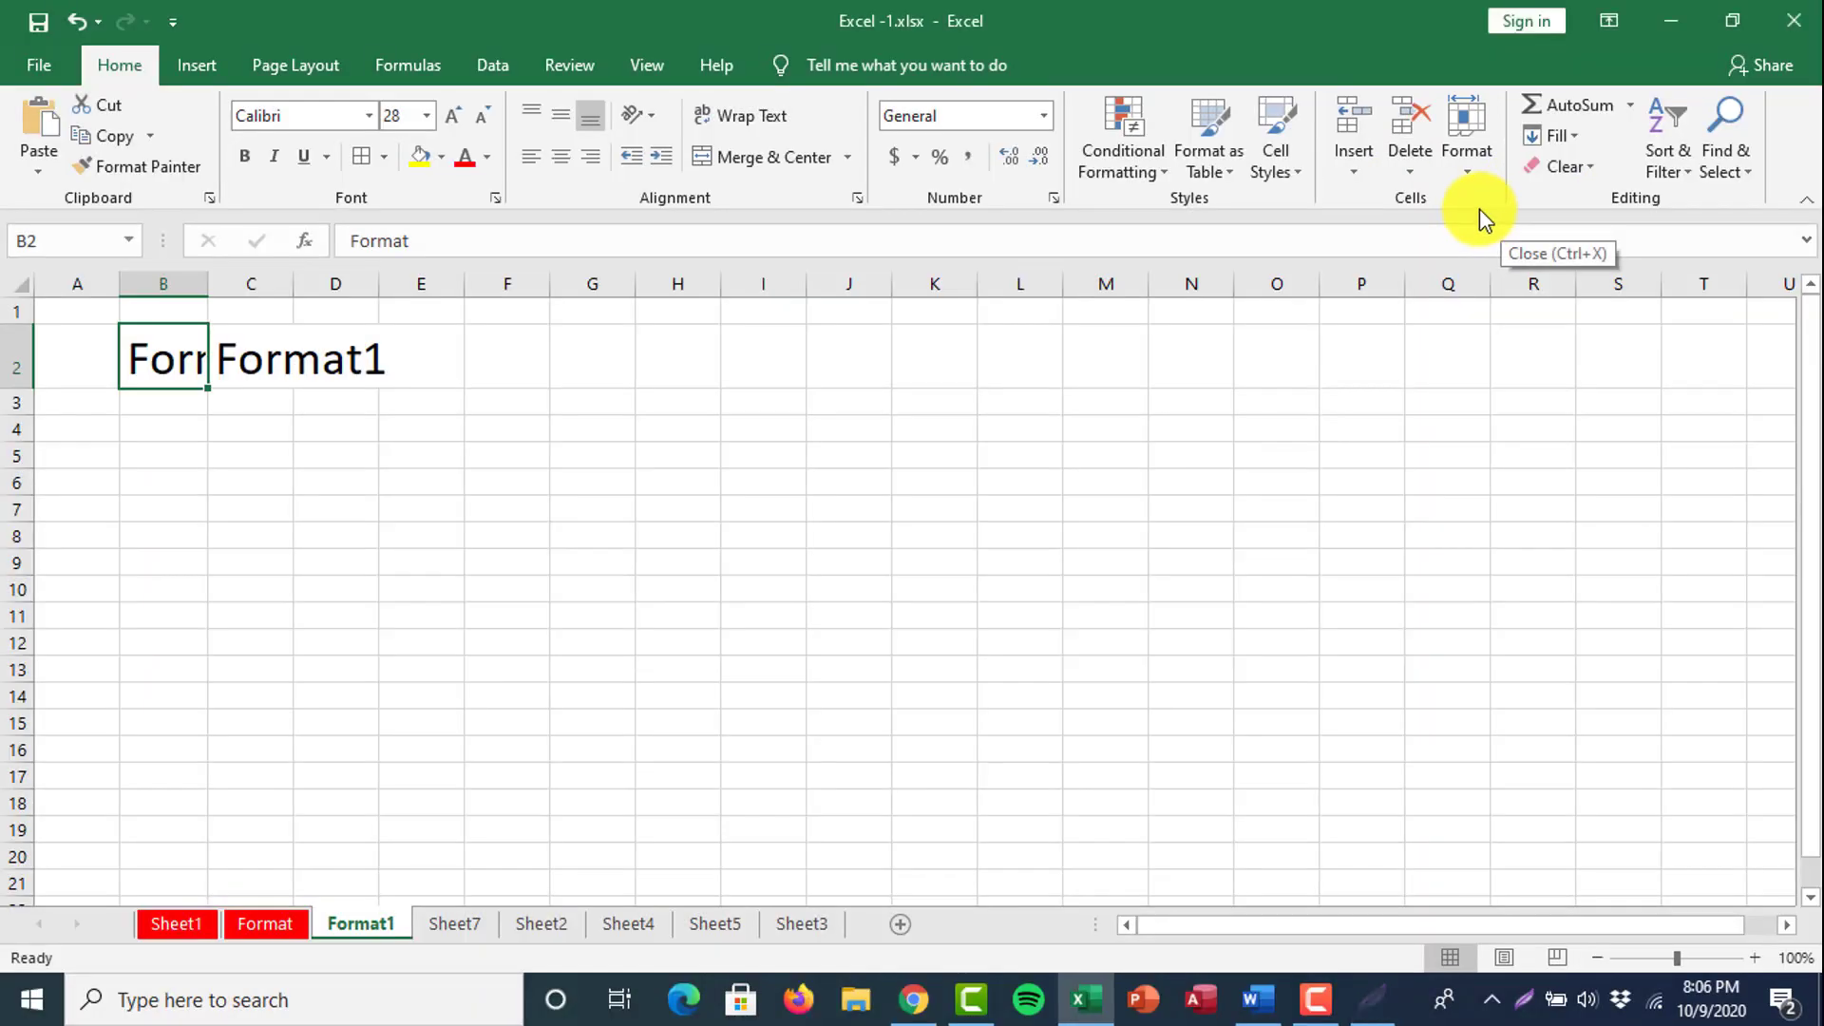
# AutoFit the width of column B to the text in cell B2.
pyautogui.click(1472, 169)
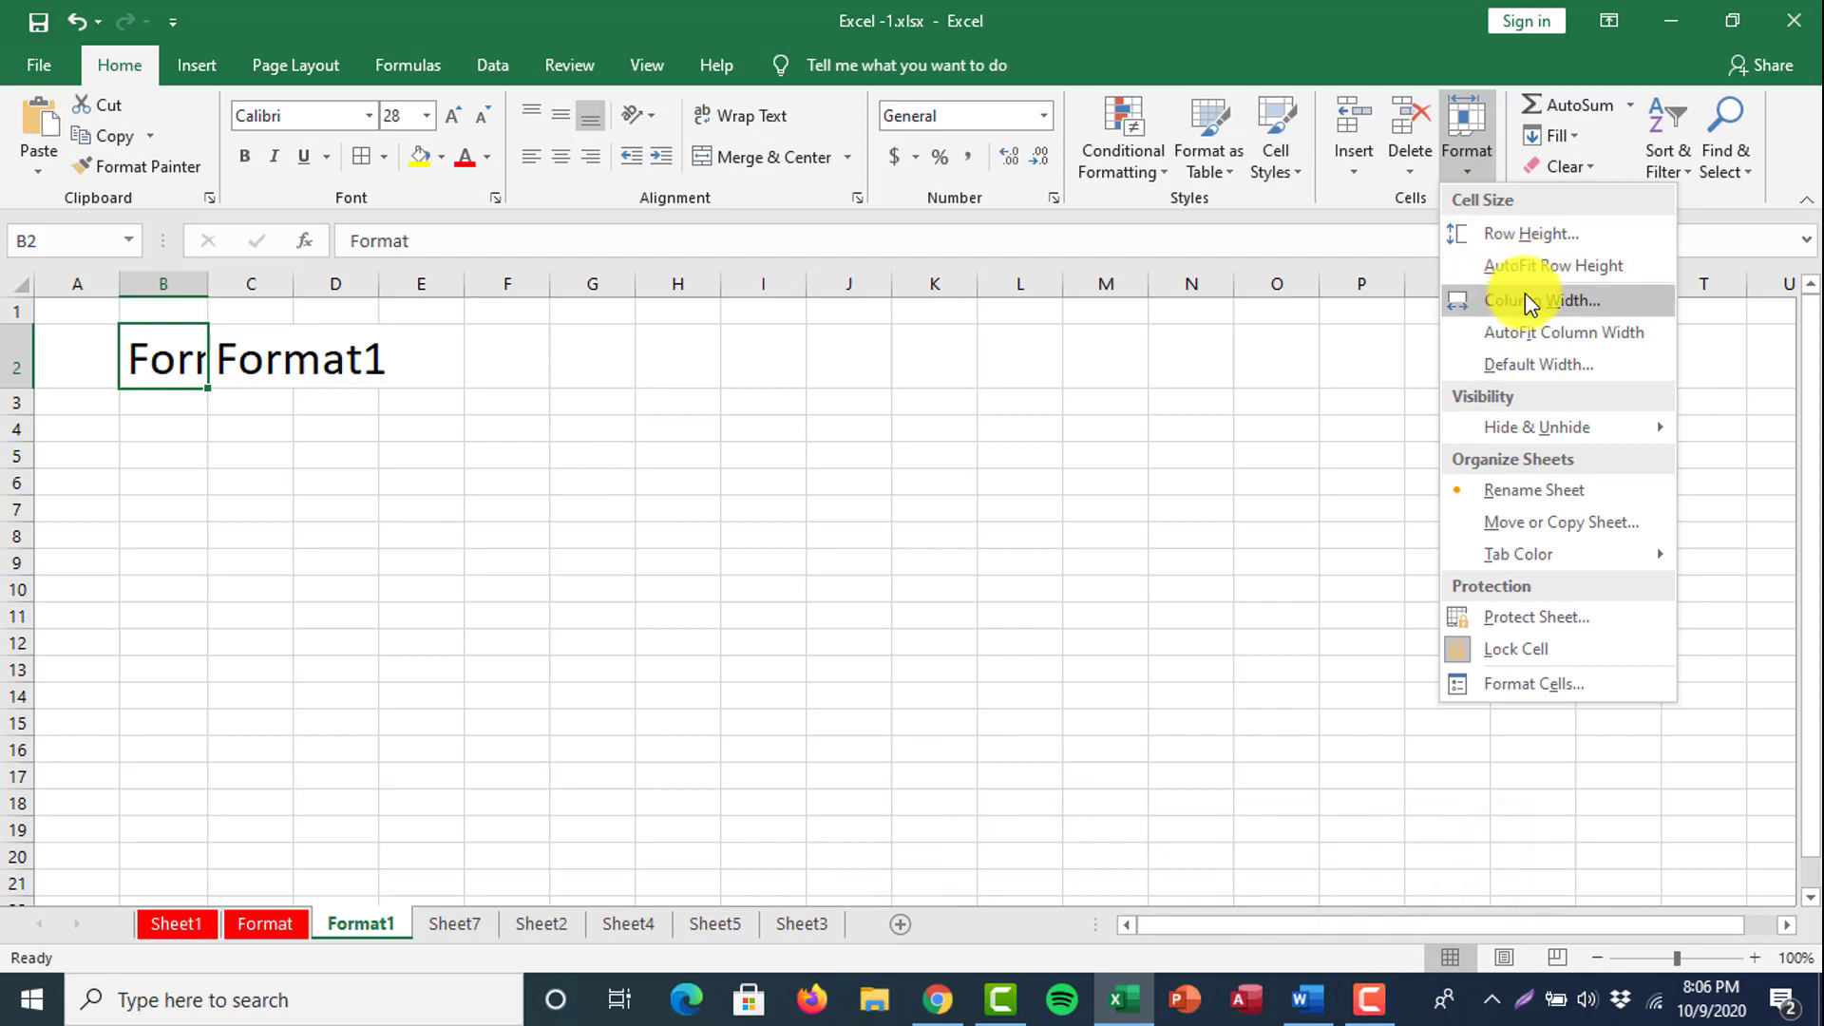
pyautogui.click(1549, 340)
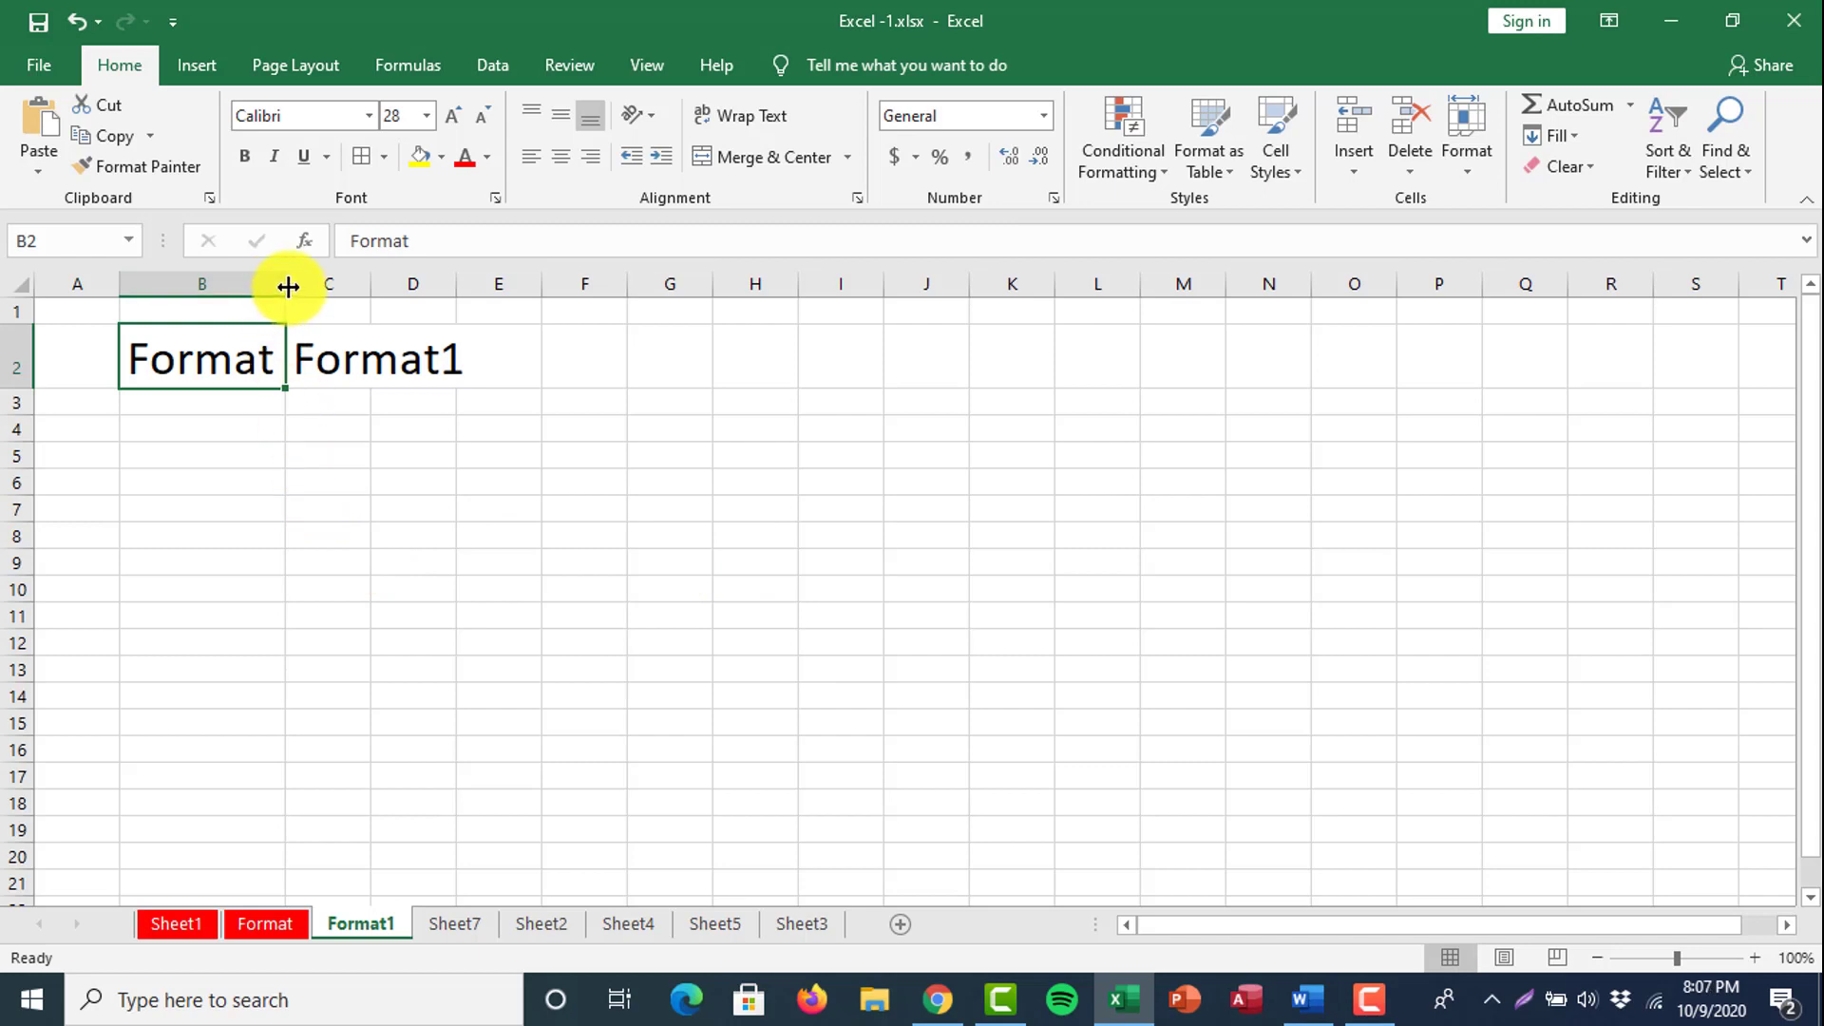
# Widen column B manually to about four times its width and select cell B2.
pyautogui.moveTo(285, 284); pyautogui.dragTo(786, 314)
pyautogui.click(492, 566)
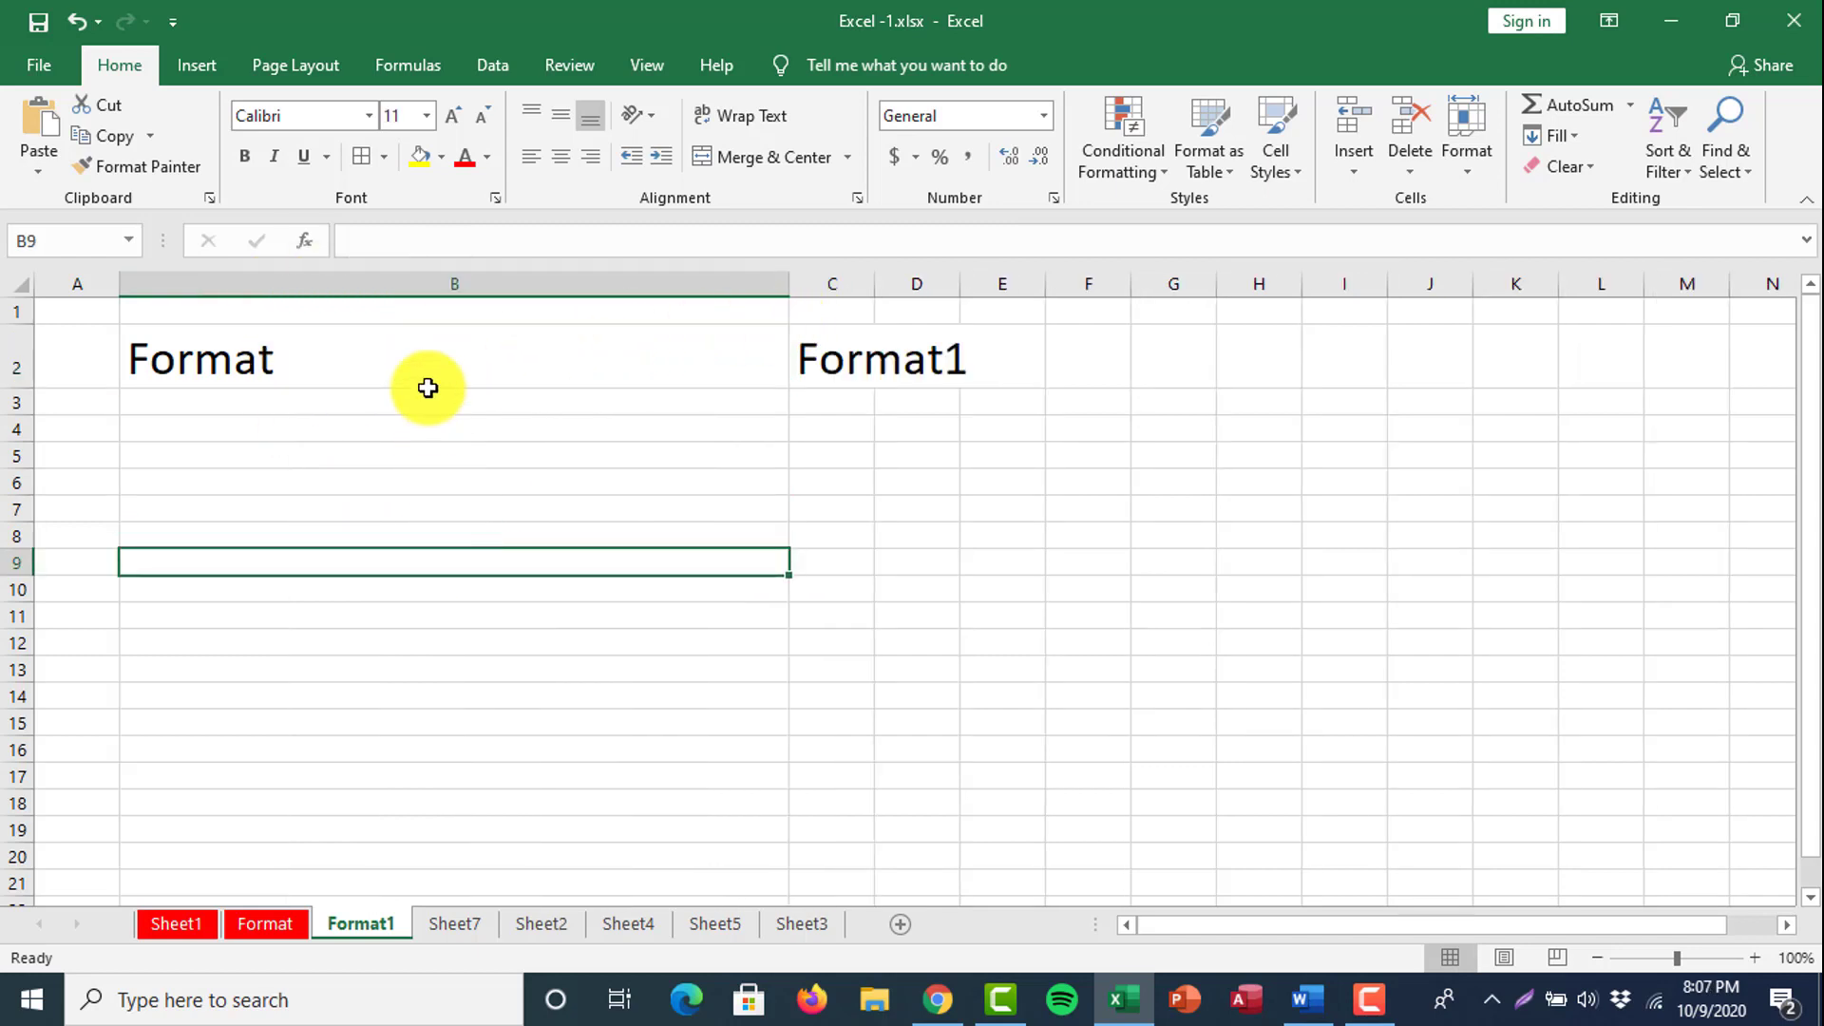
pyautogui.click(635, 367)
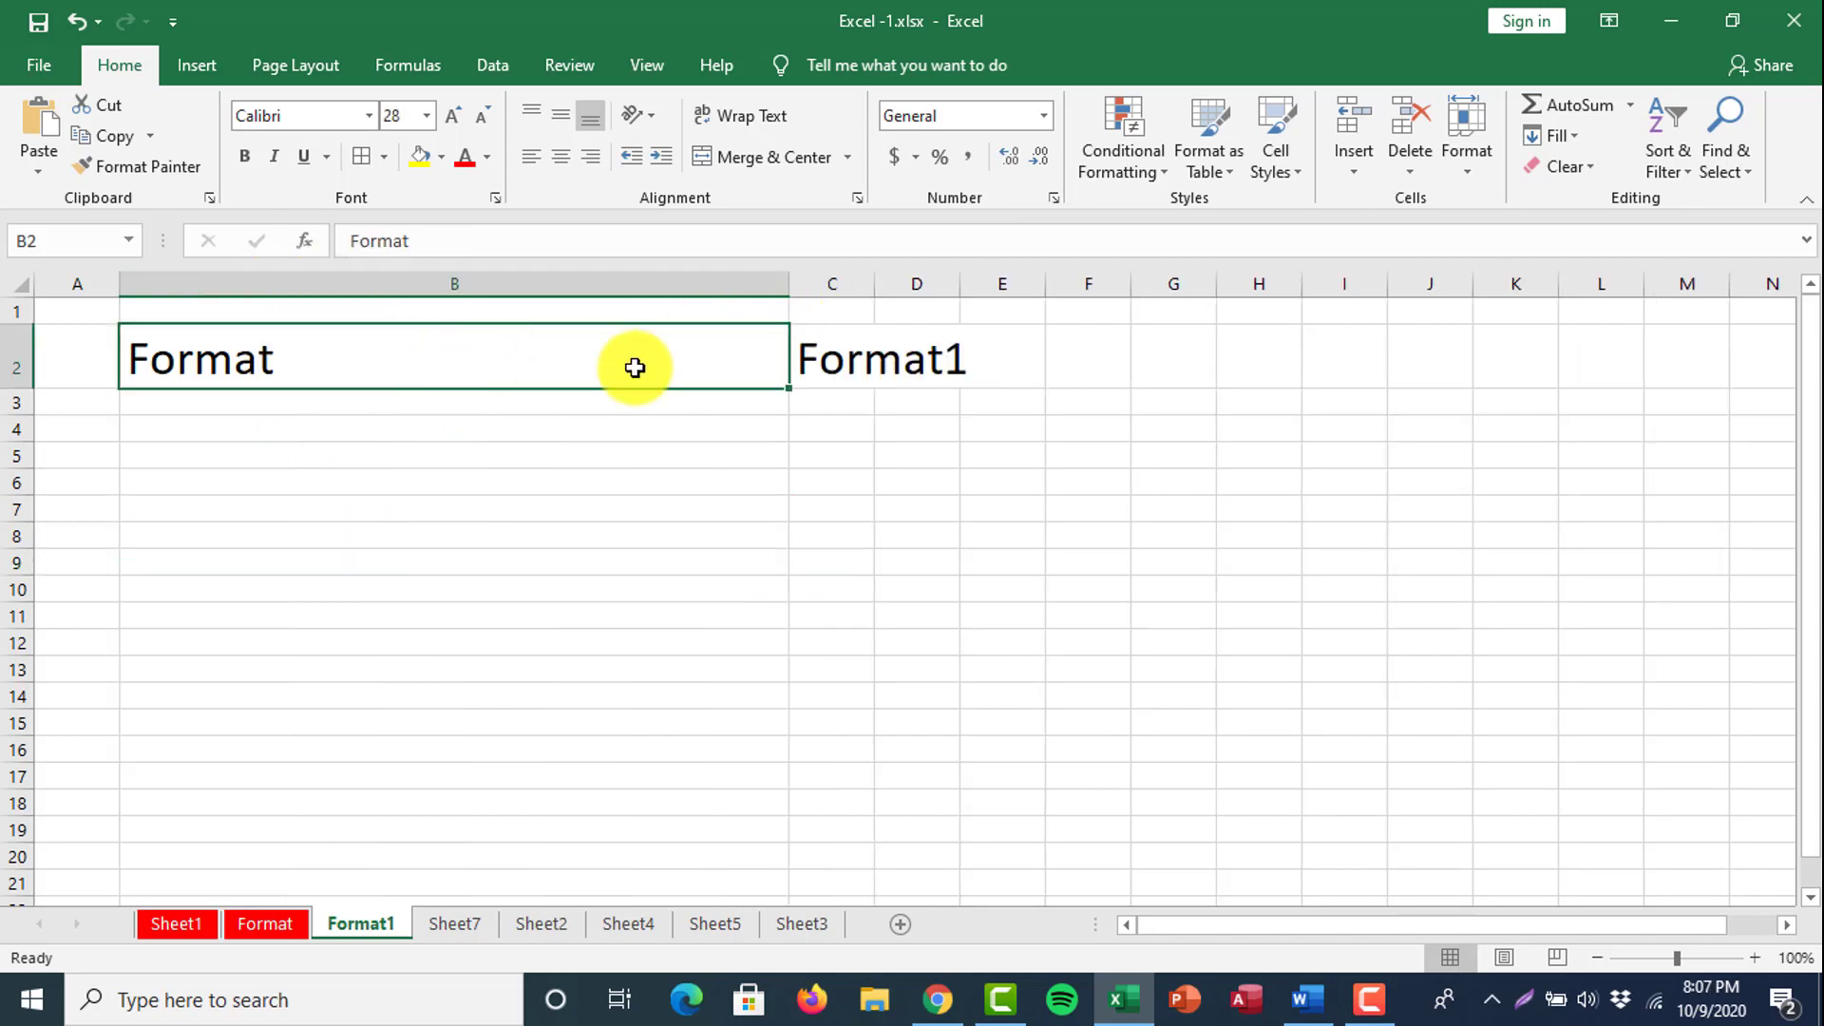
# Shrink the widened column B back to the width of its text in B2 with AutoFit Column Width.
pyautogui.click(1452, 174)
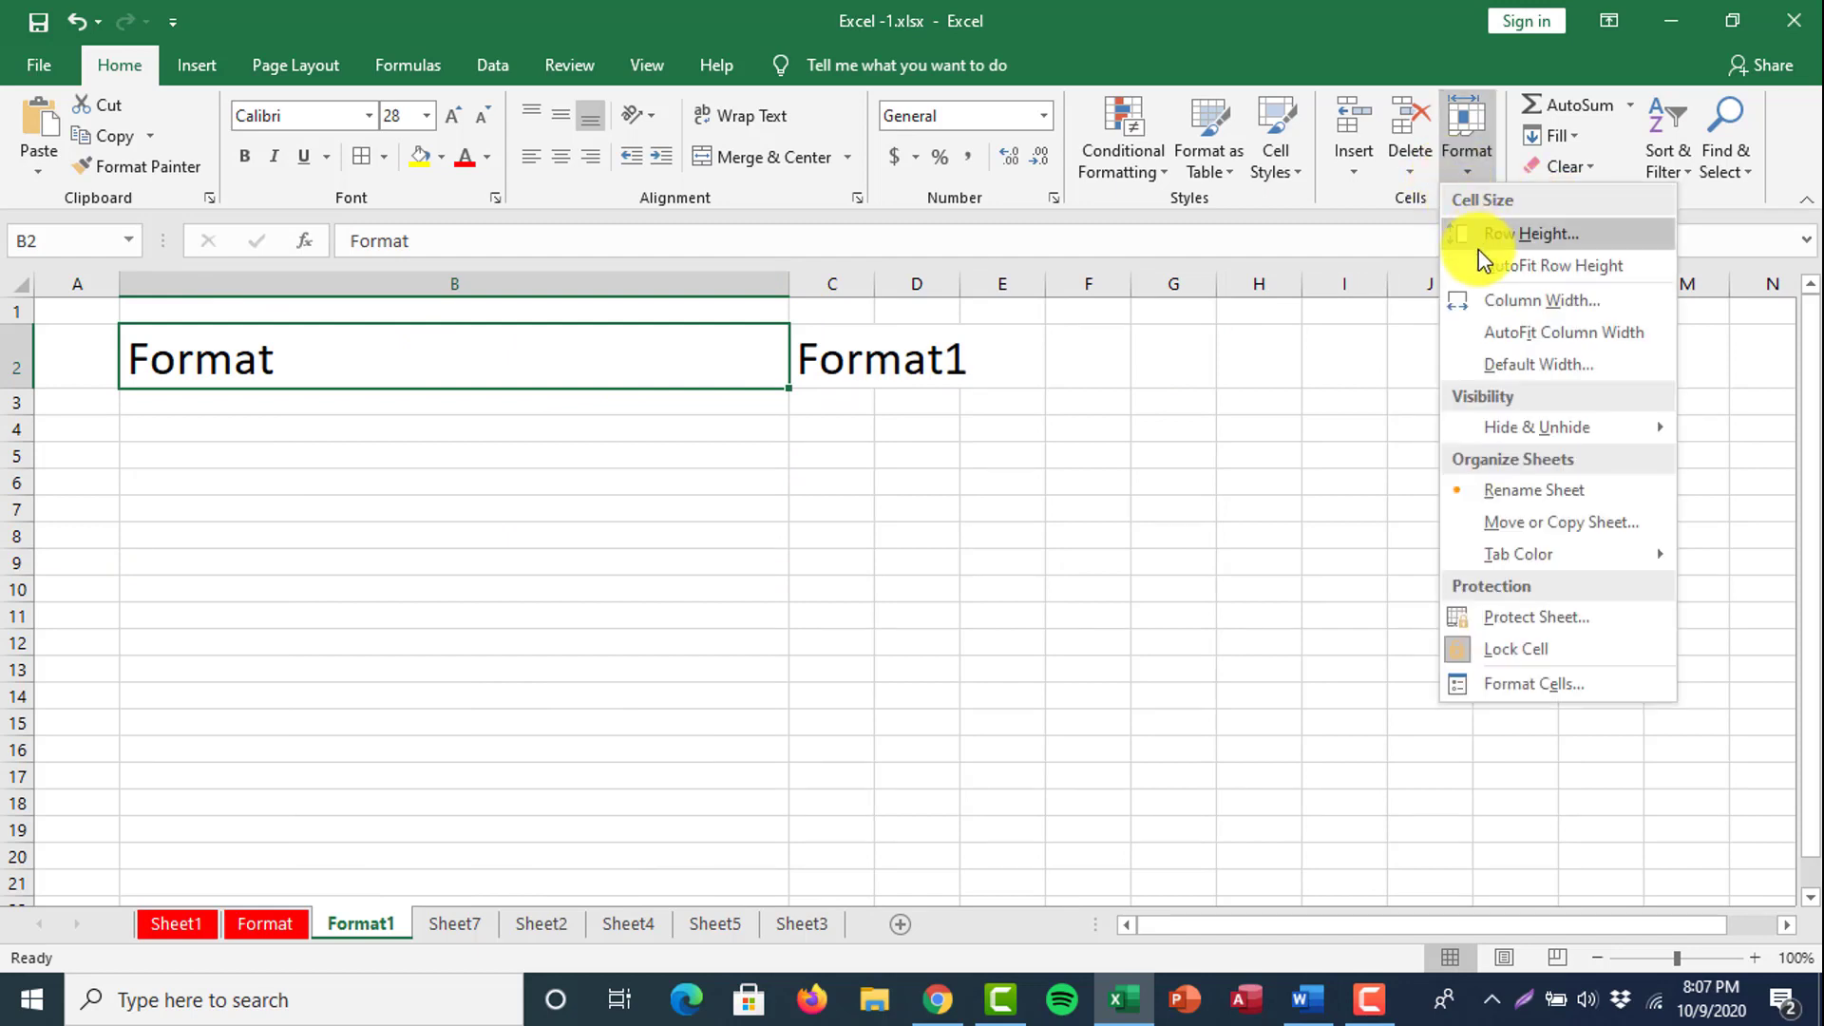
pyautogui.click(1478, 330)
pyautogui.click(439, 567)
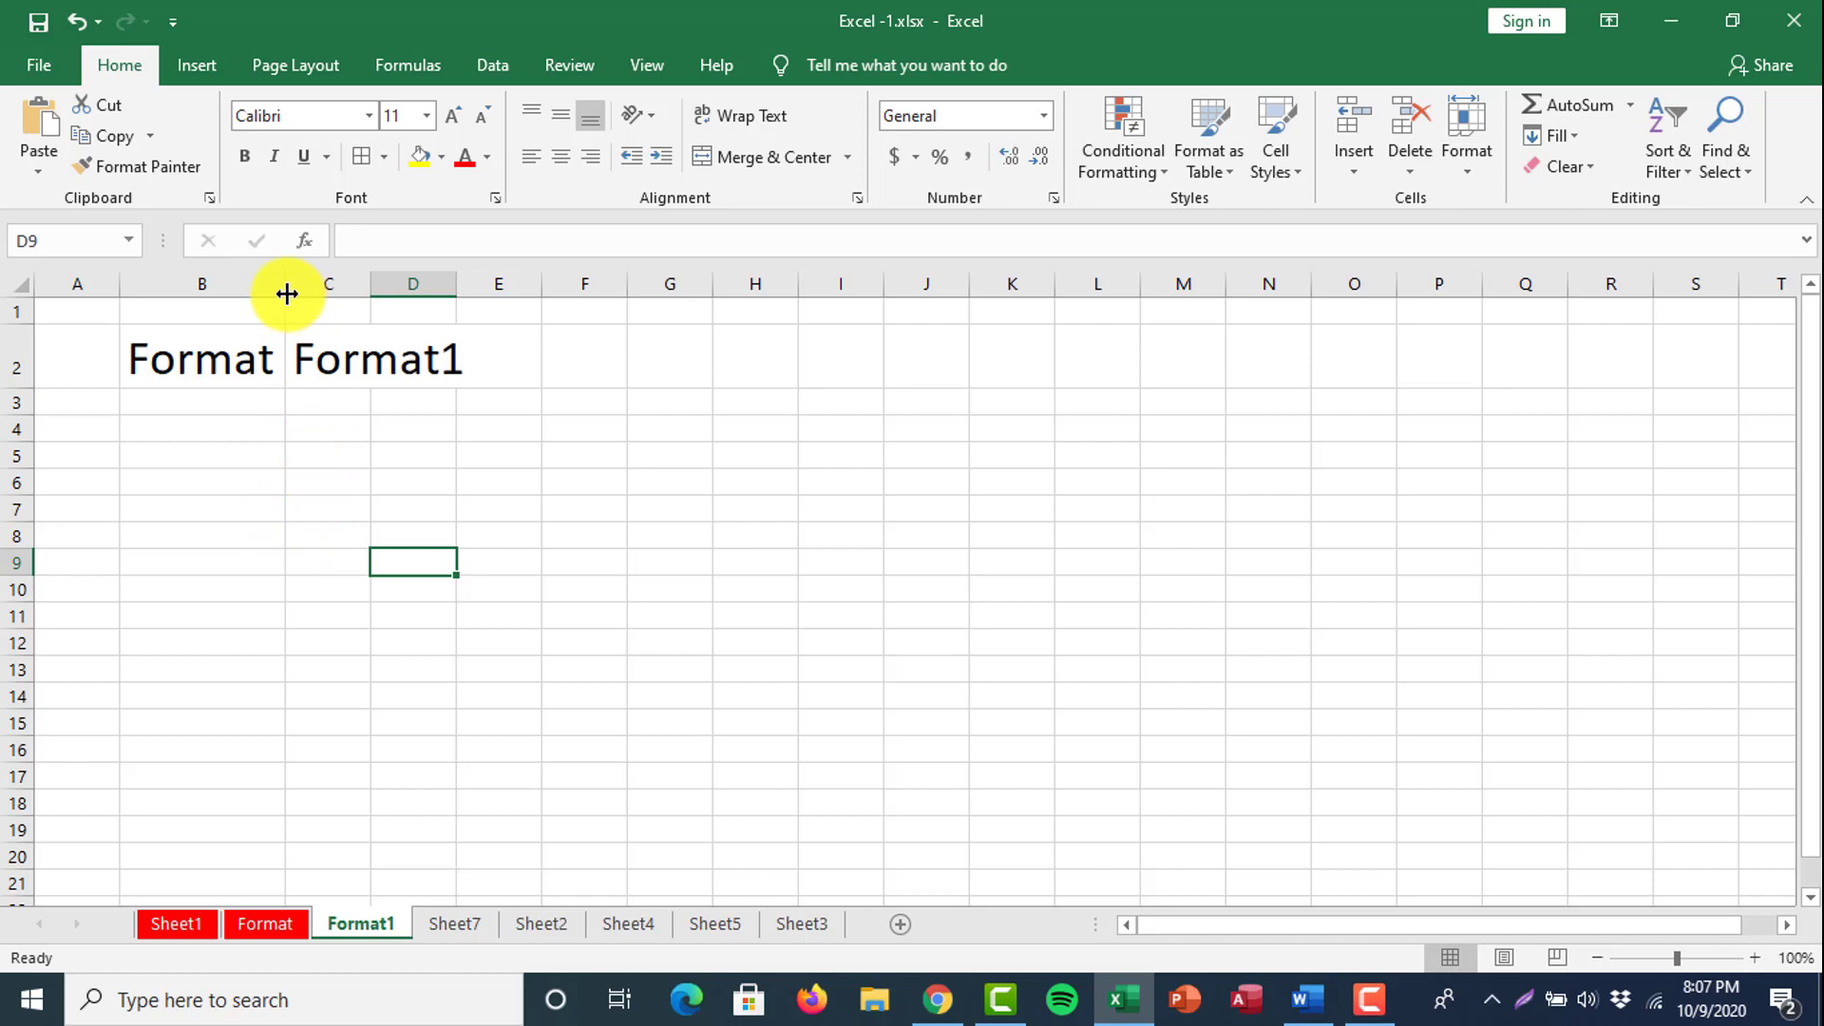
# Narrow column B and AutoFit it to its text, and repeat the AutoFit after widening the column well beyond the text.
pyautogui.moveTo(286, 294); pyautogui.dragTo(193, 293)
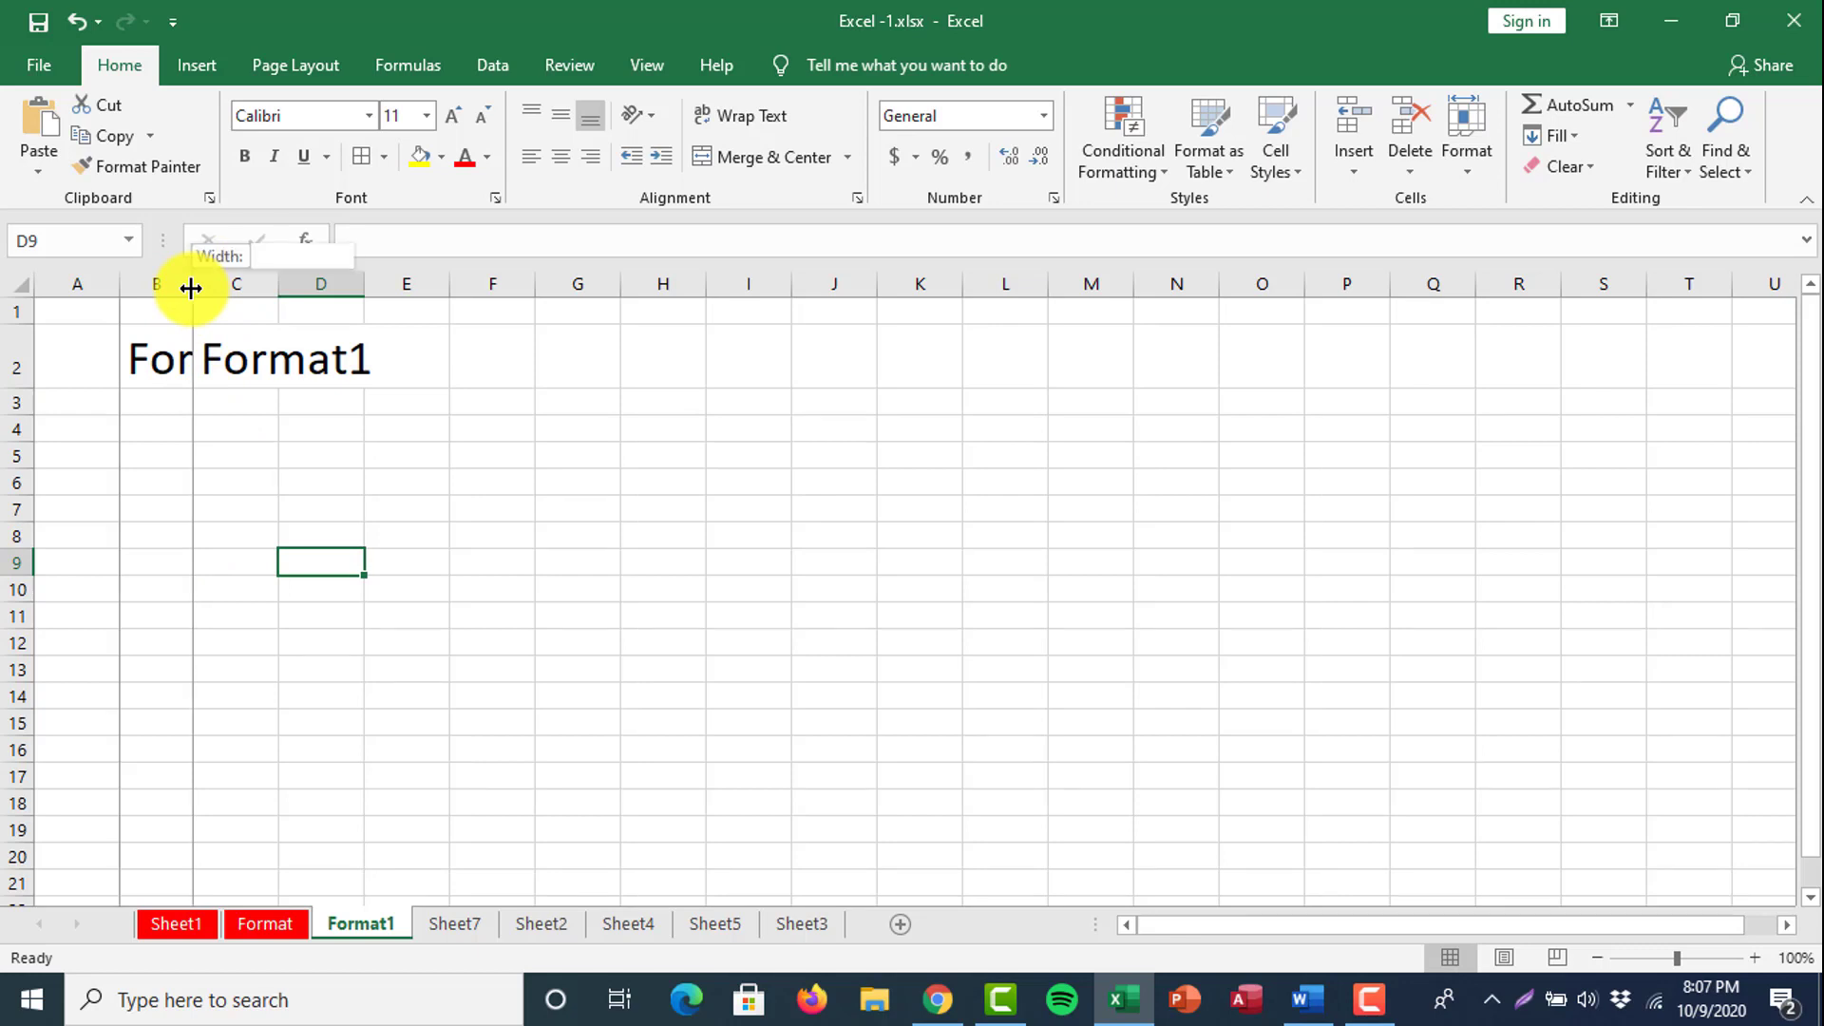
pyautogui.doubleClick(190, 288)
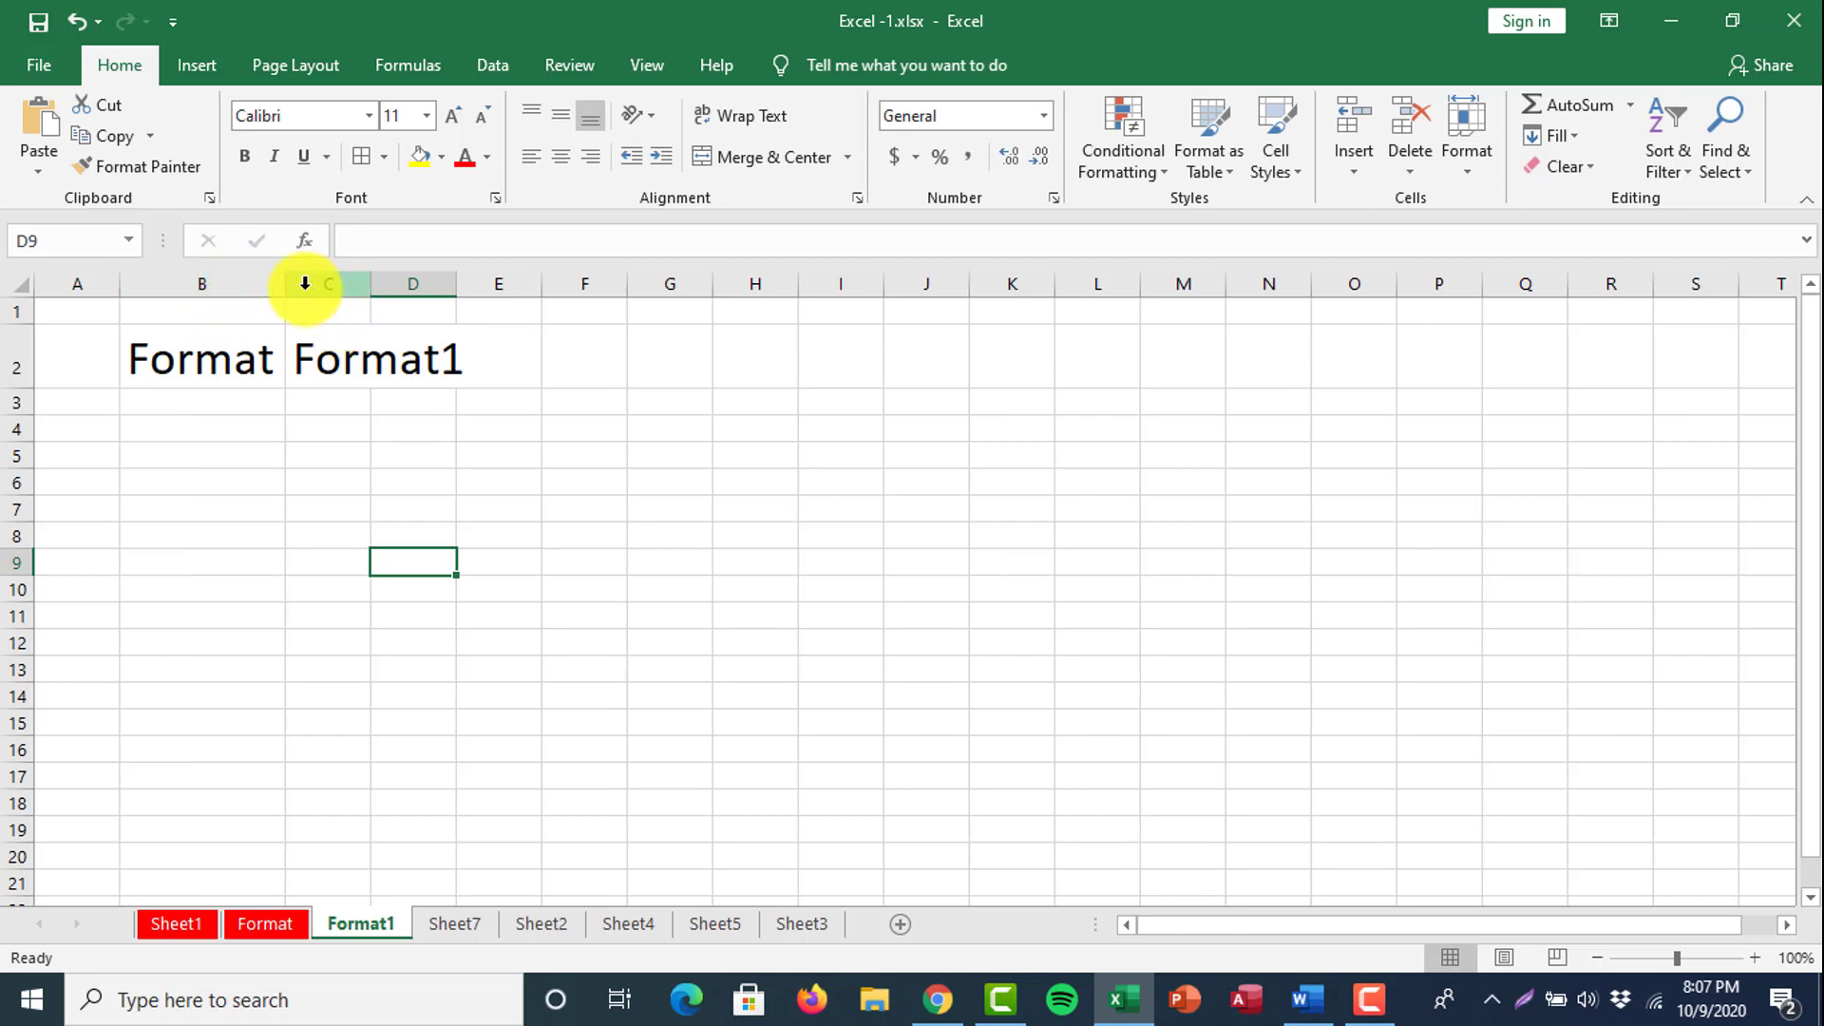
pyautogui.moveTo(287, 286); pyautogui.dragTo(711, 283)
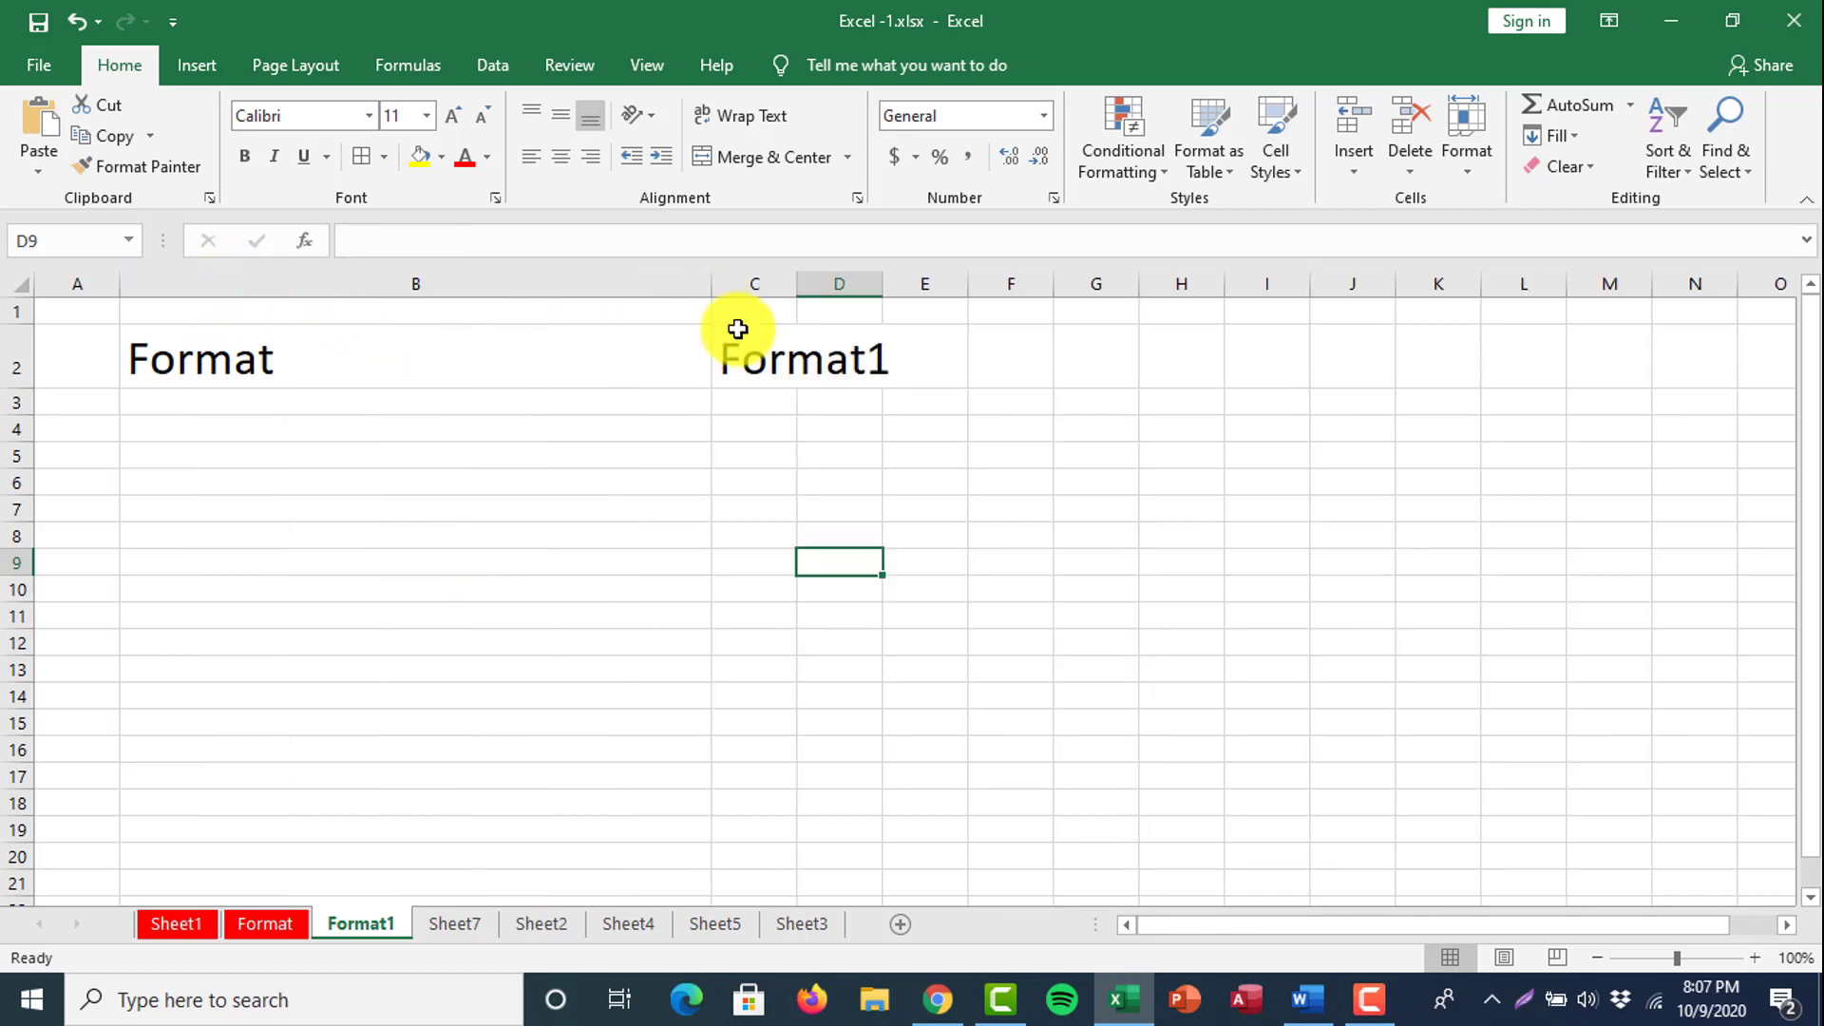
pyautogui.doubleClick(712, 283)
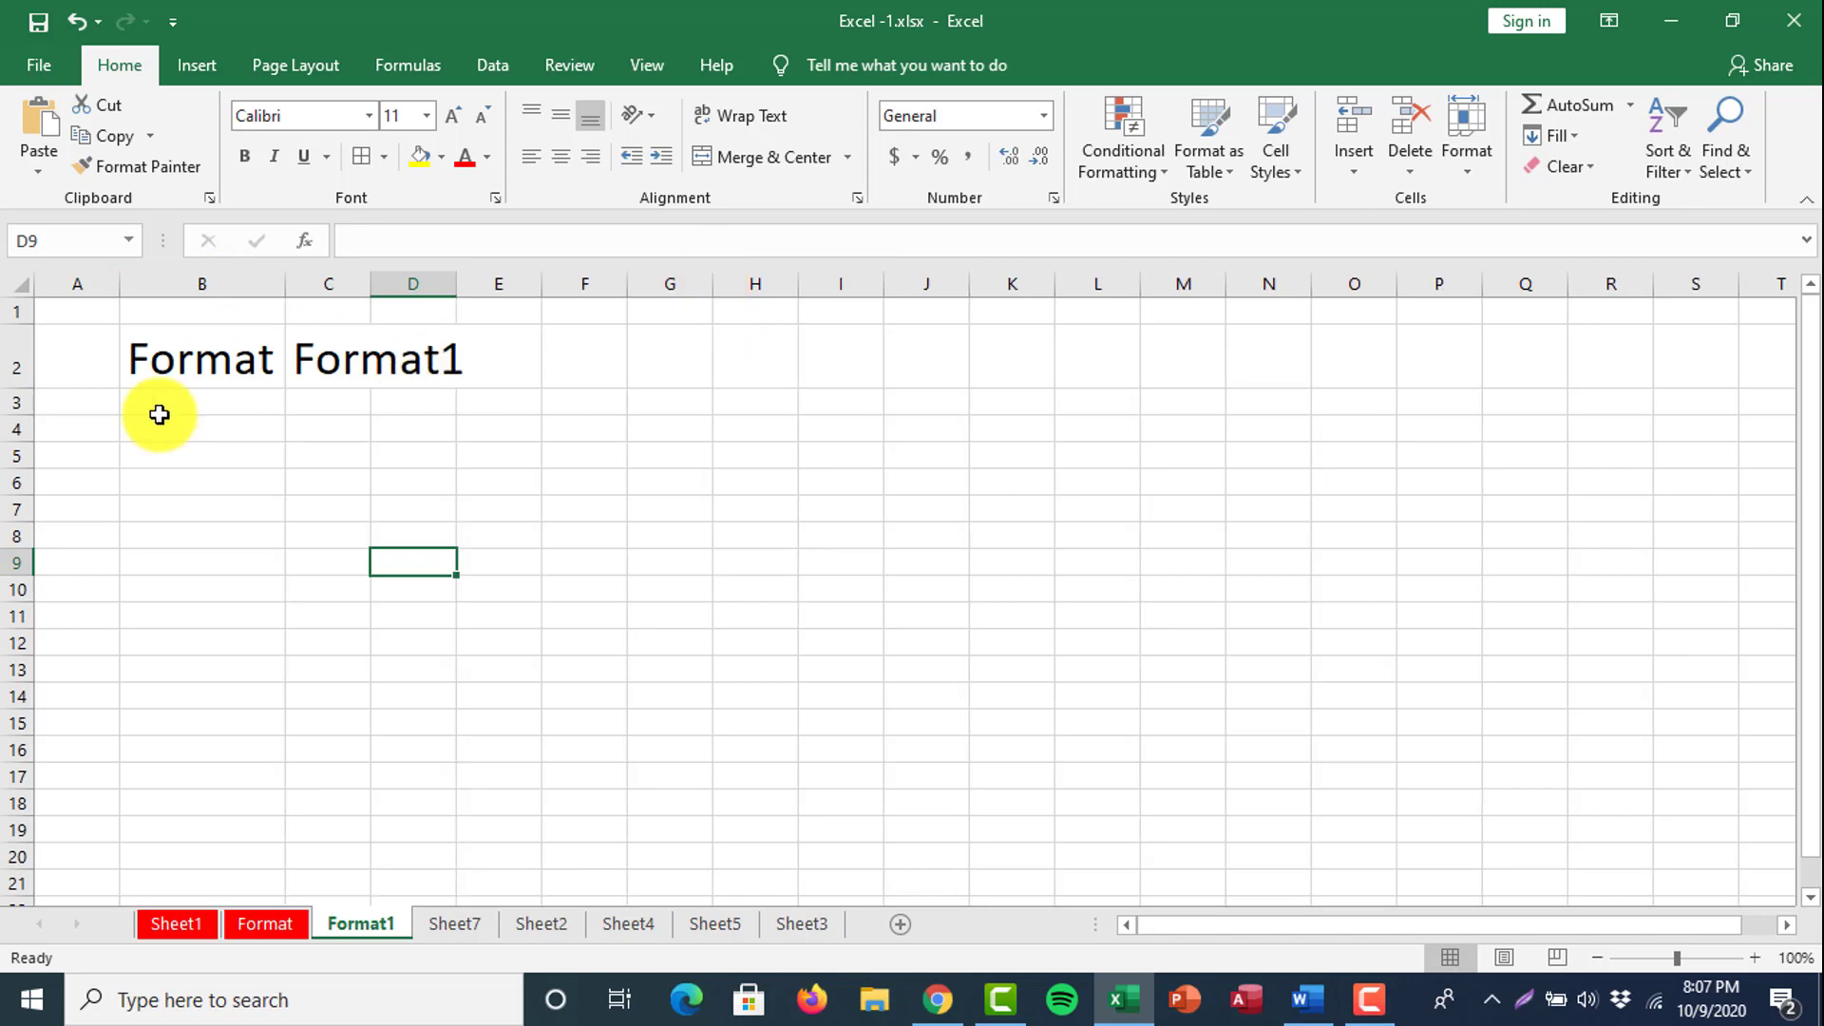
# Shrink row 2 and AutoFit its height to the text, and repeat the AutoFit after making the row much taller.
pyautogui.moveTo(31, 389); pyautogui.dragTo(31, 356)
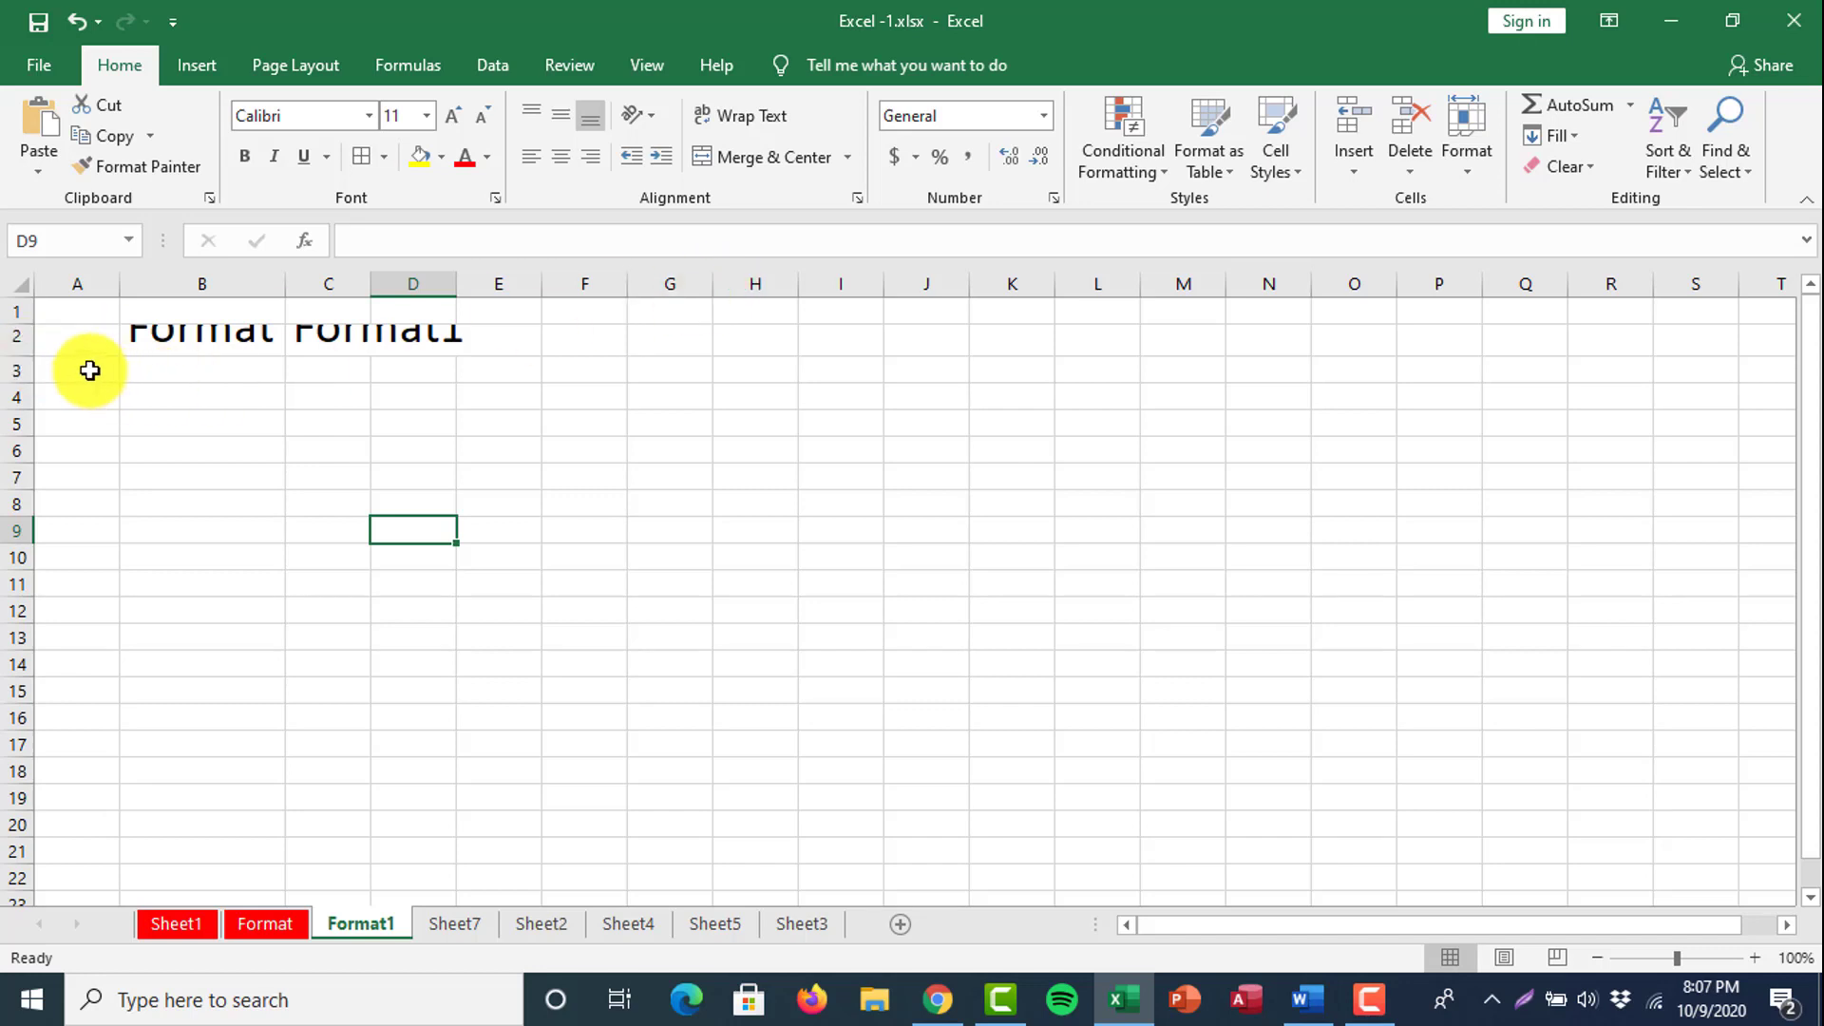
pyautogui.doubleClick(32, 357)
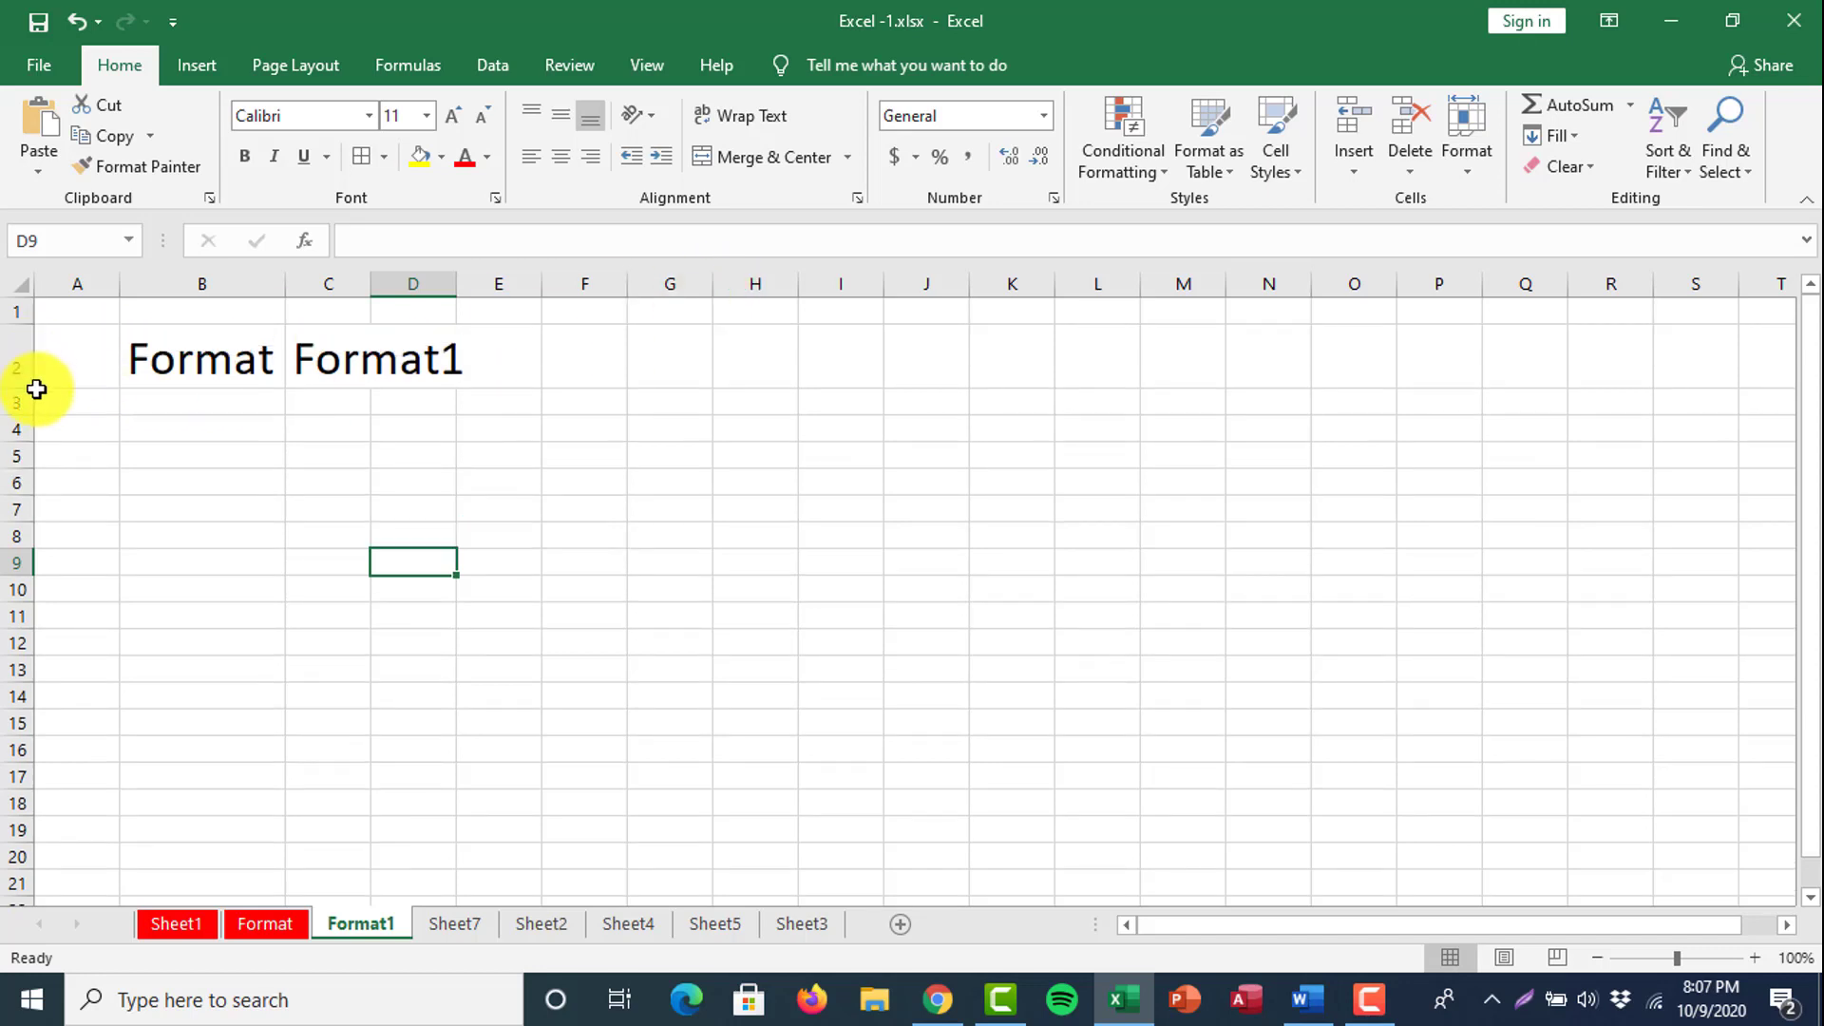
pyautogui.moveTo(33, 390); pyautogui.dragTo(21, 566)
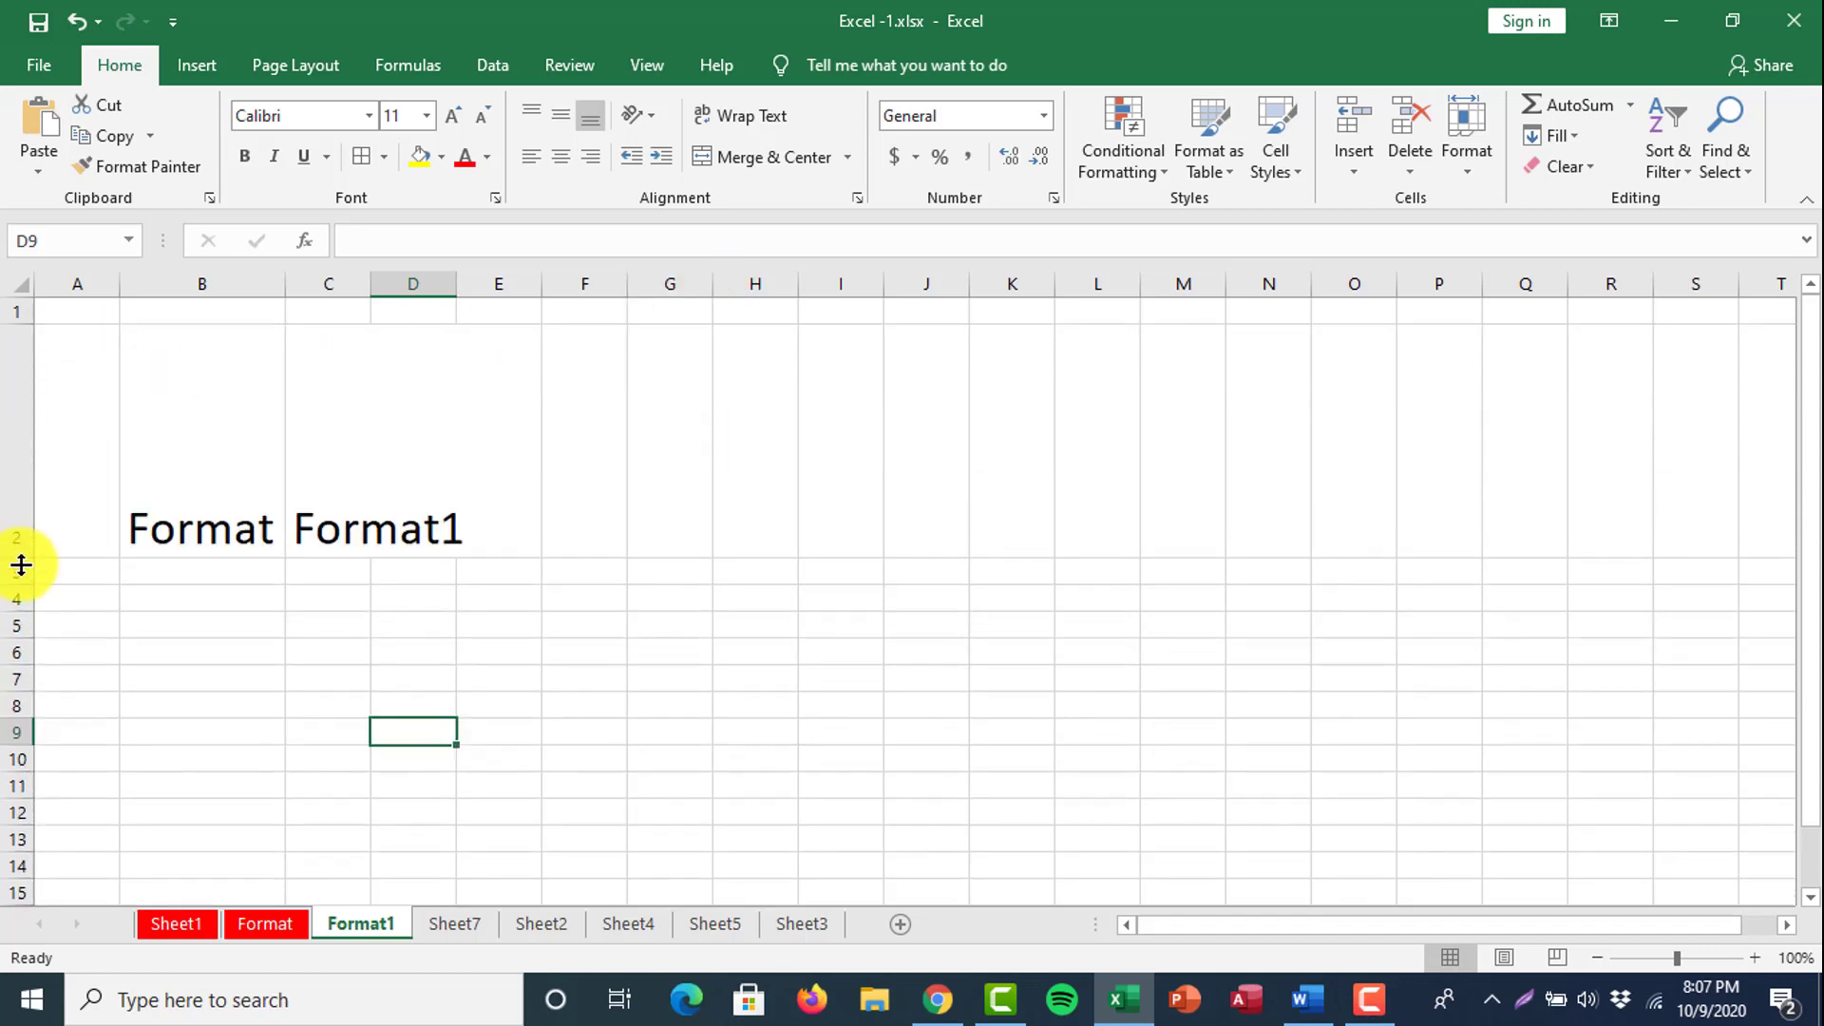
pyautogui.doubleClick(21, 558)
# Shrink row 2 below its text height and try AutoFit Row Height with only cell D9 selected.
pyautogui.moveTo(32, 391); pyautogui.dragTo(25, 352)
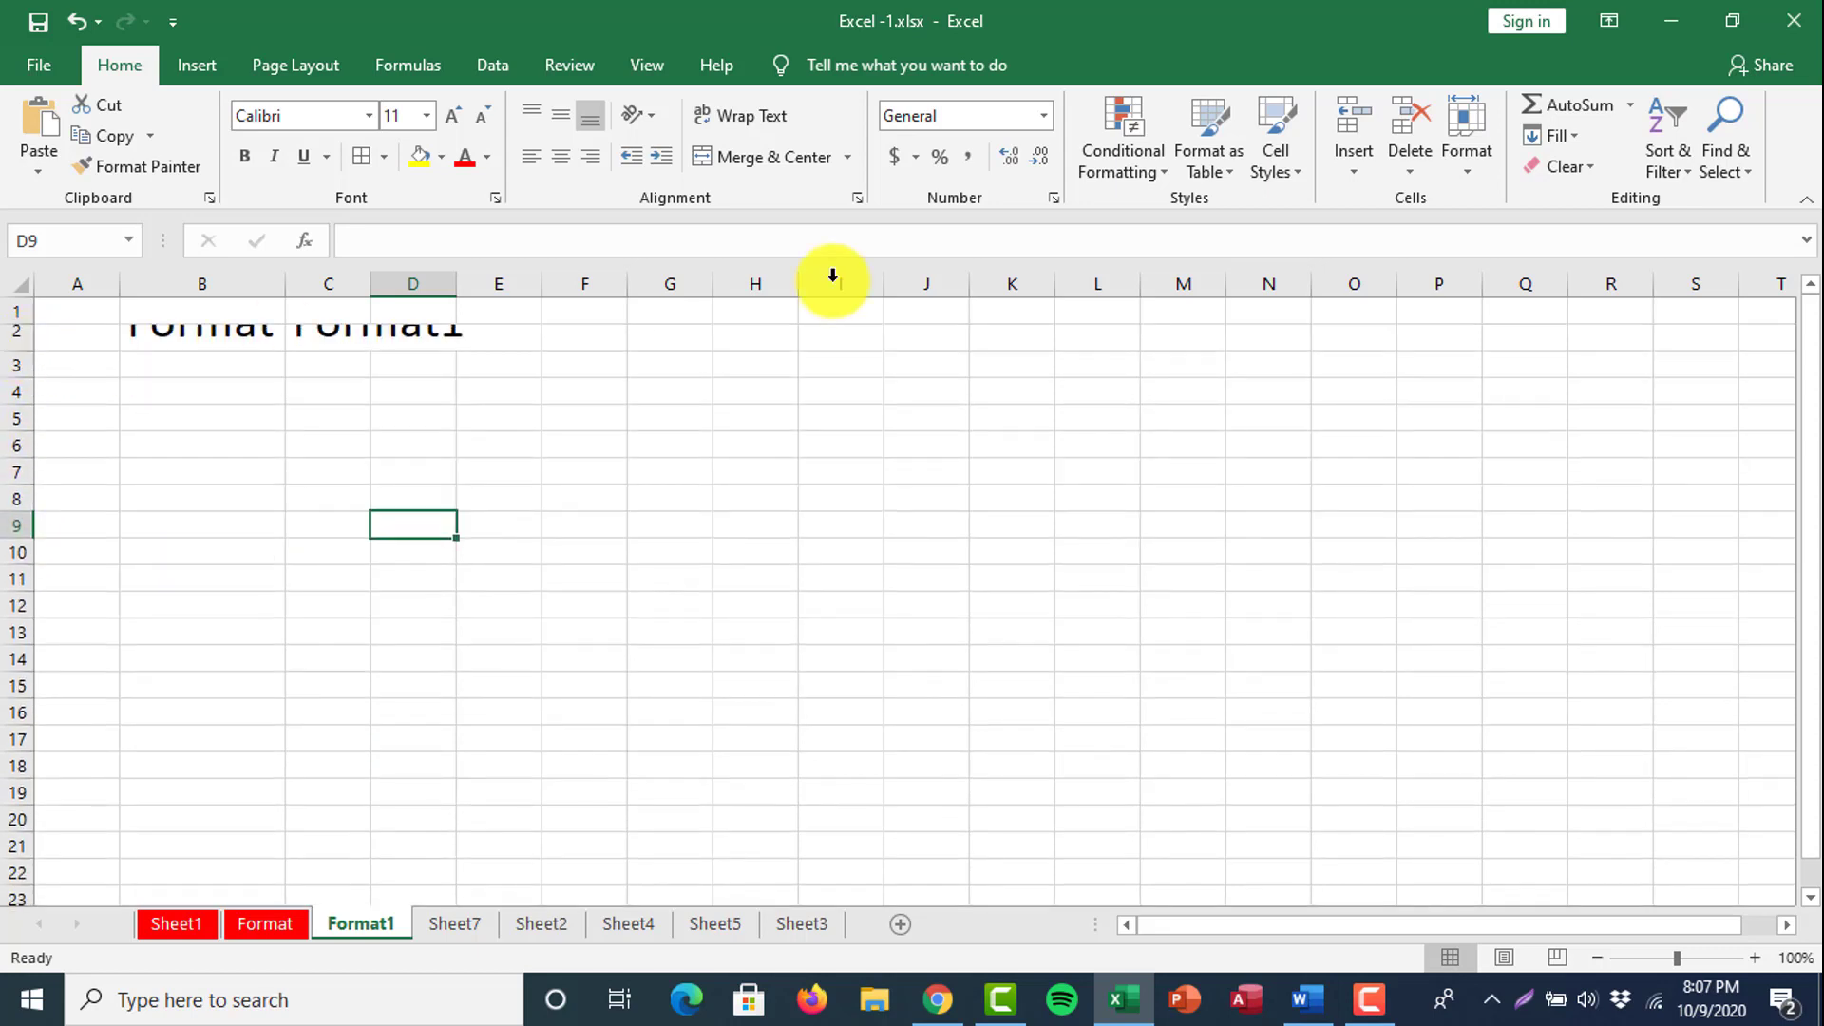
pyautogui.click(1453, 173)
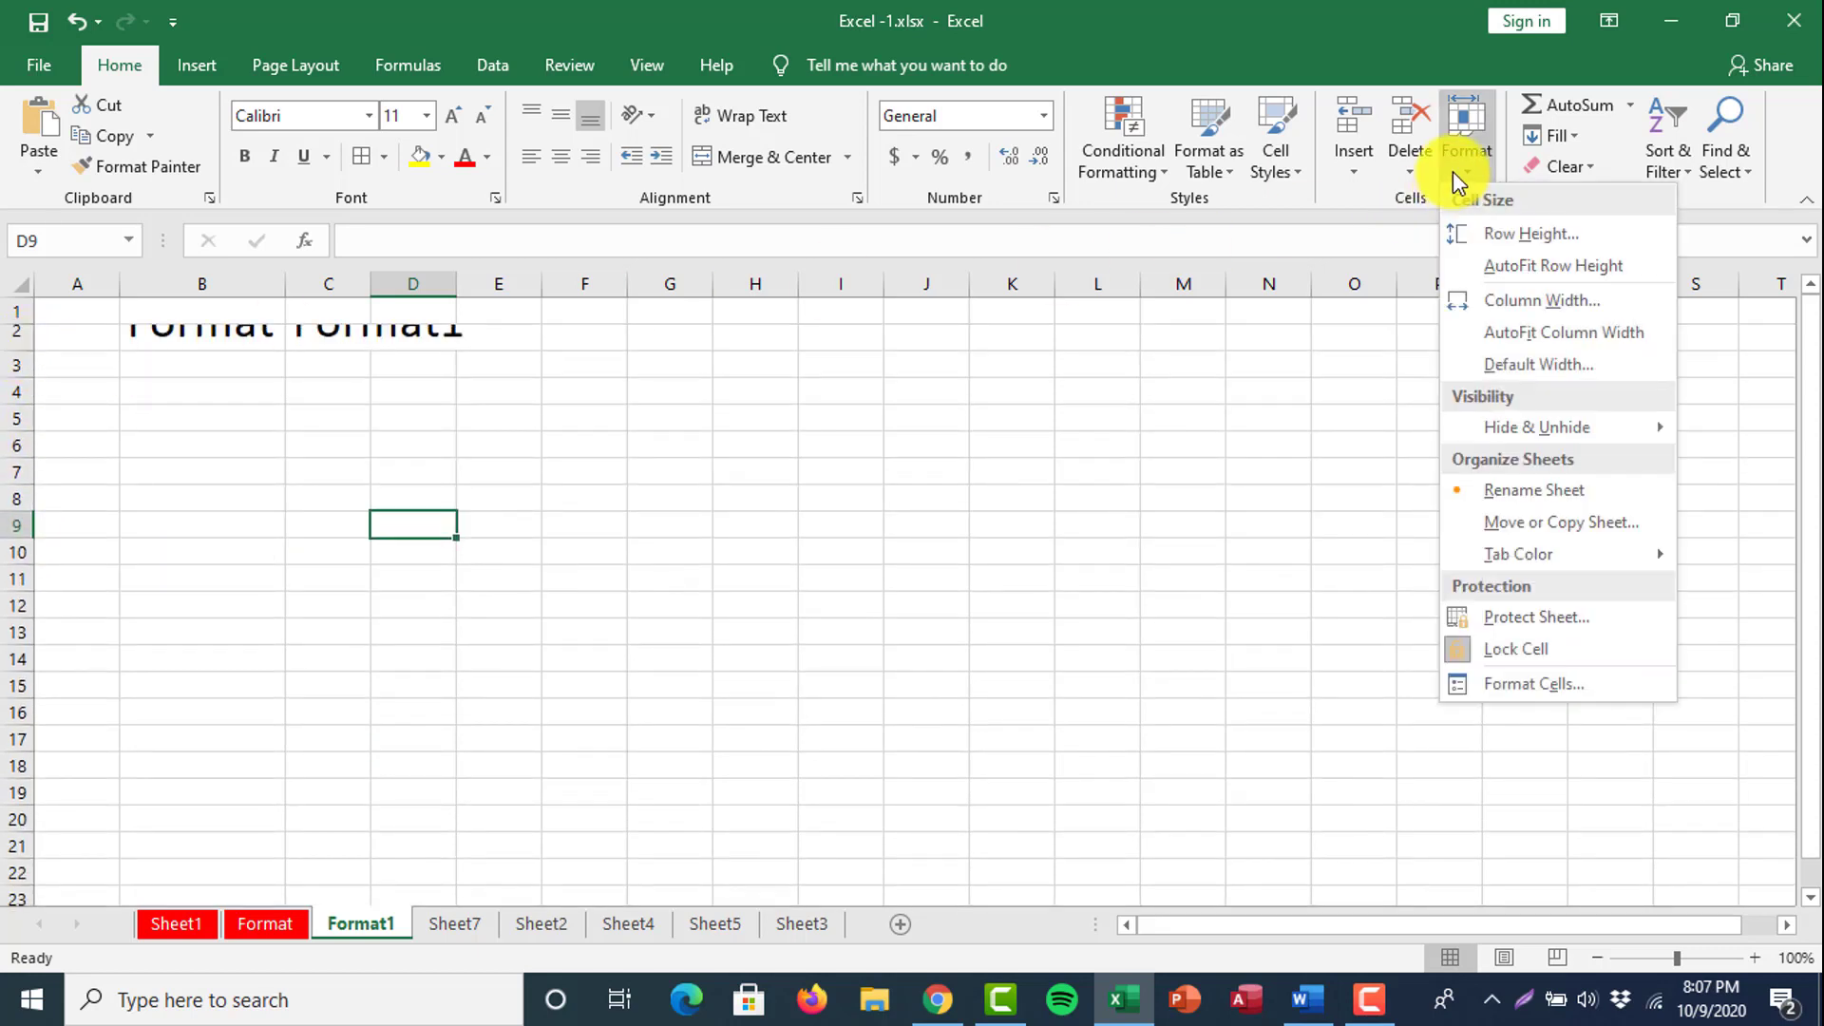
pyautogui.click(1503, 273)
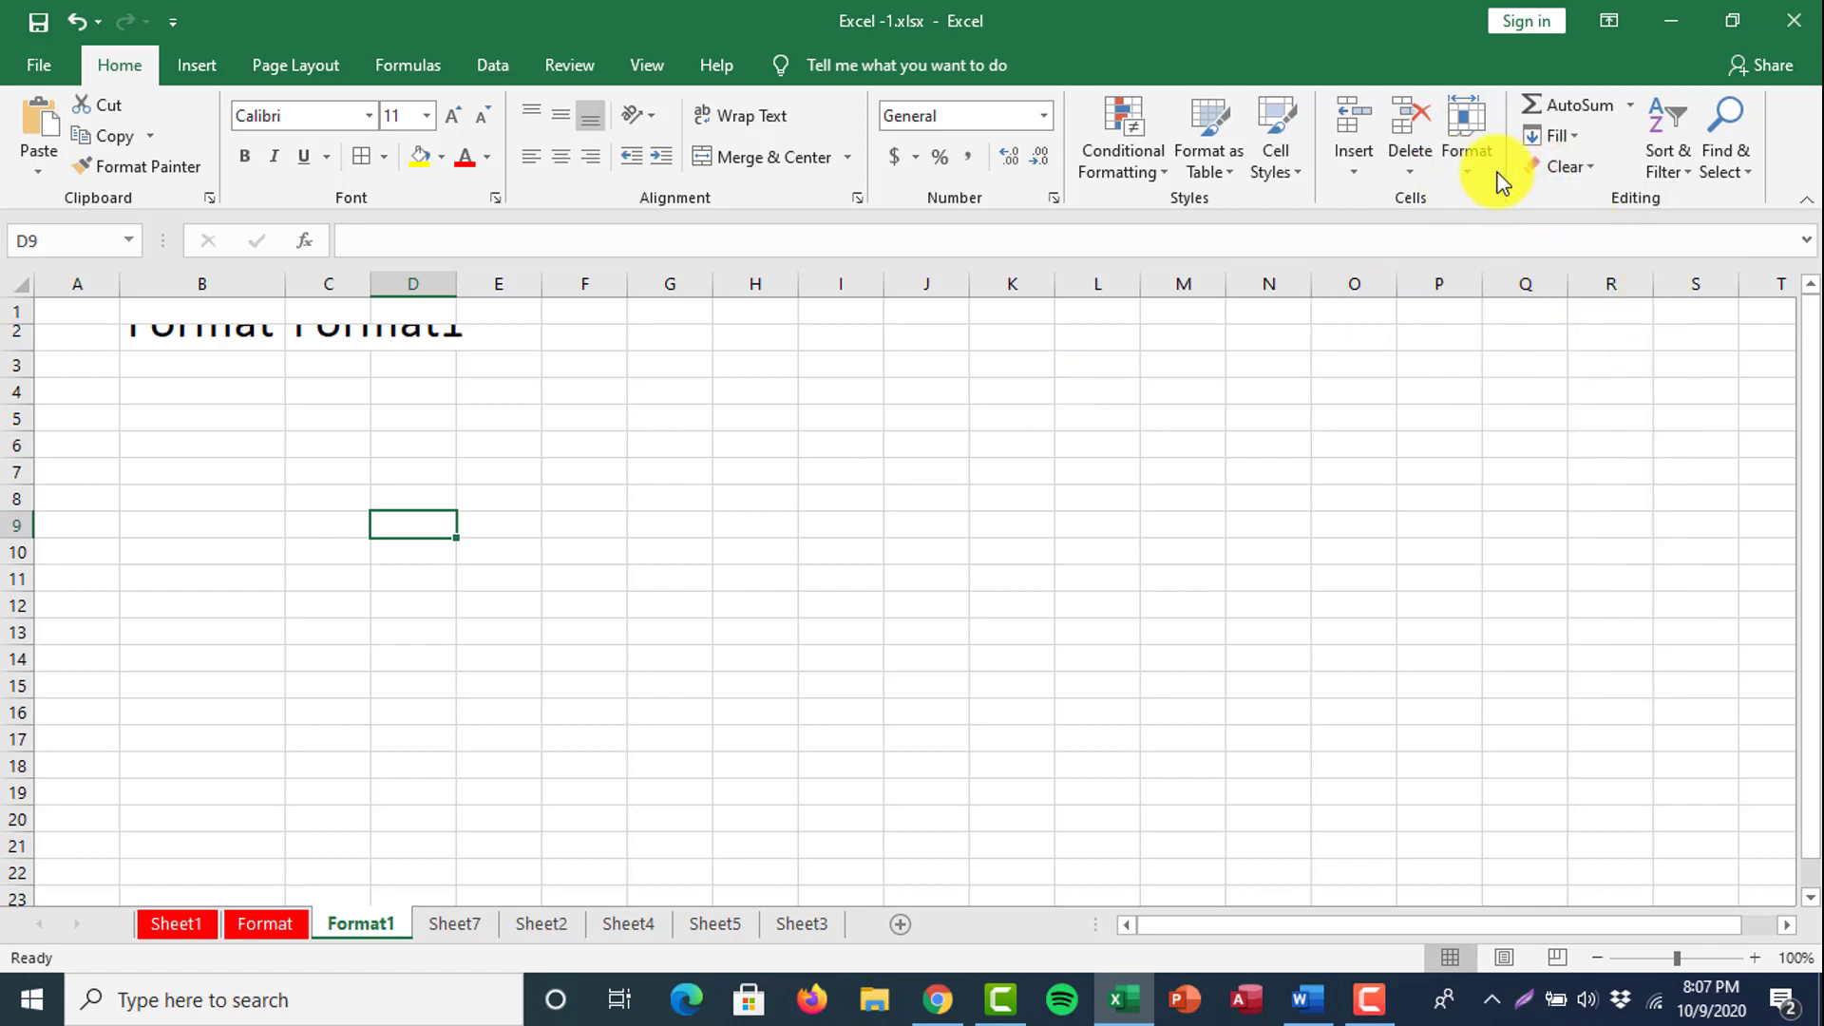
pyautogui.click(1463, 175)
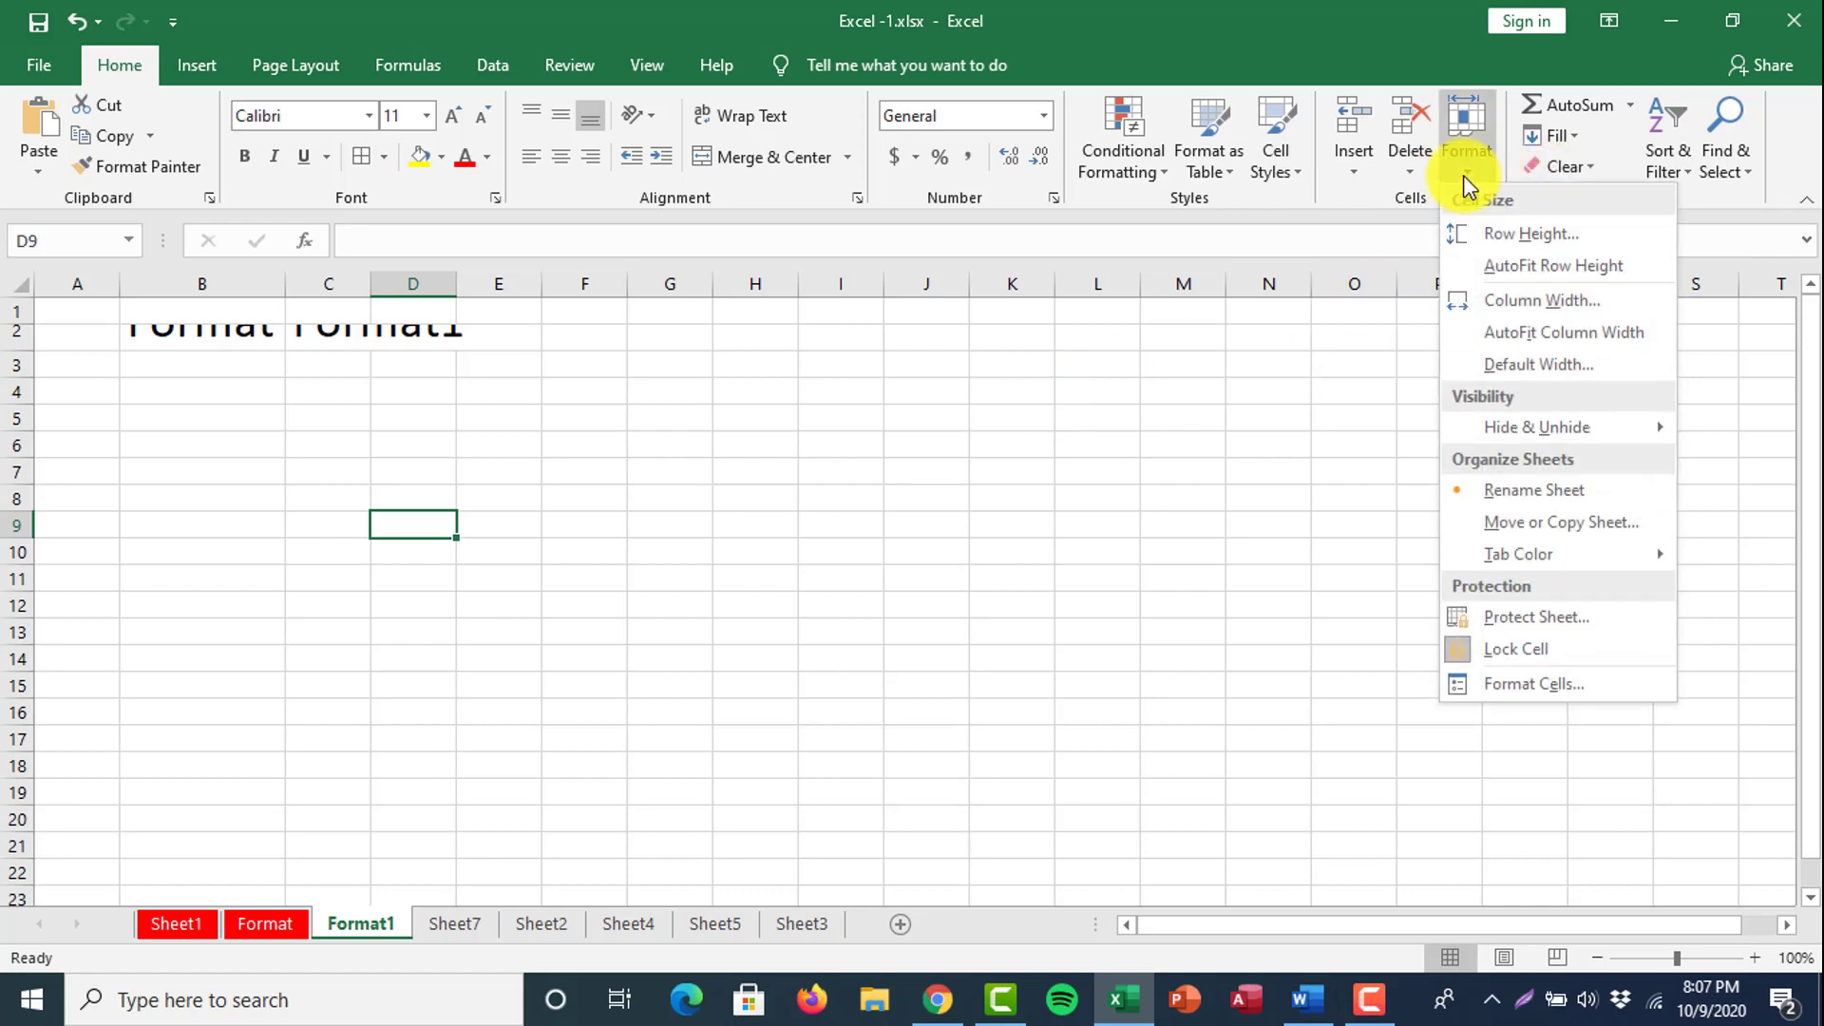
pyautogui.click(1474, 265)
pyautogui.click(481, 472)
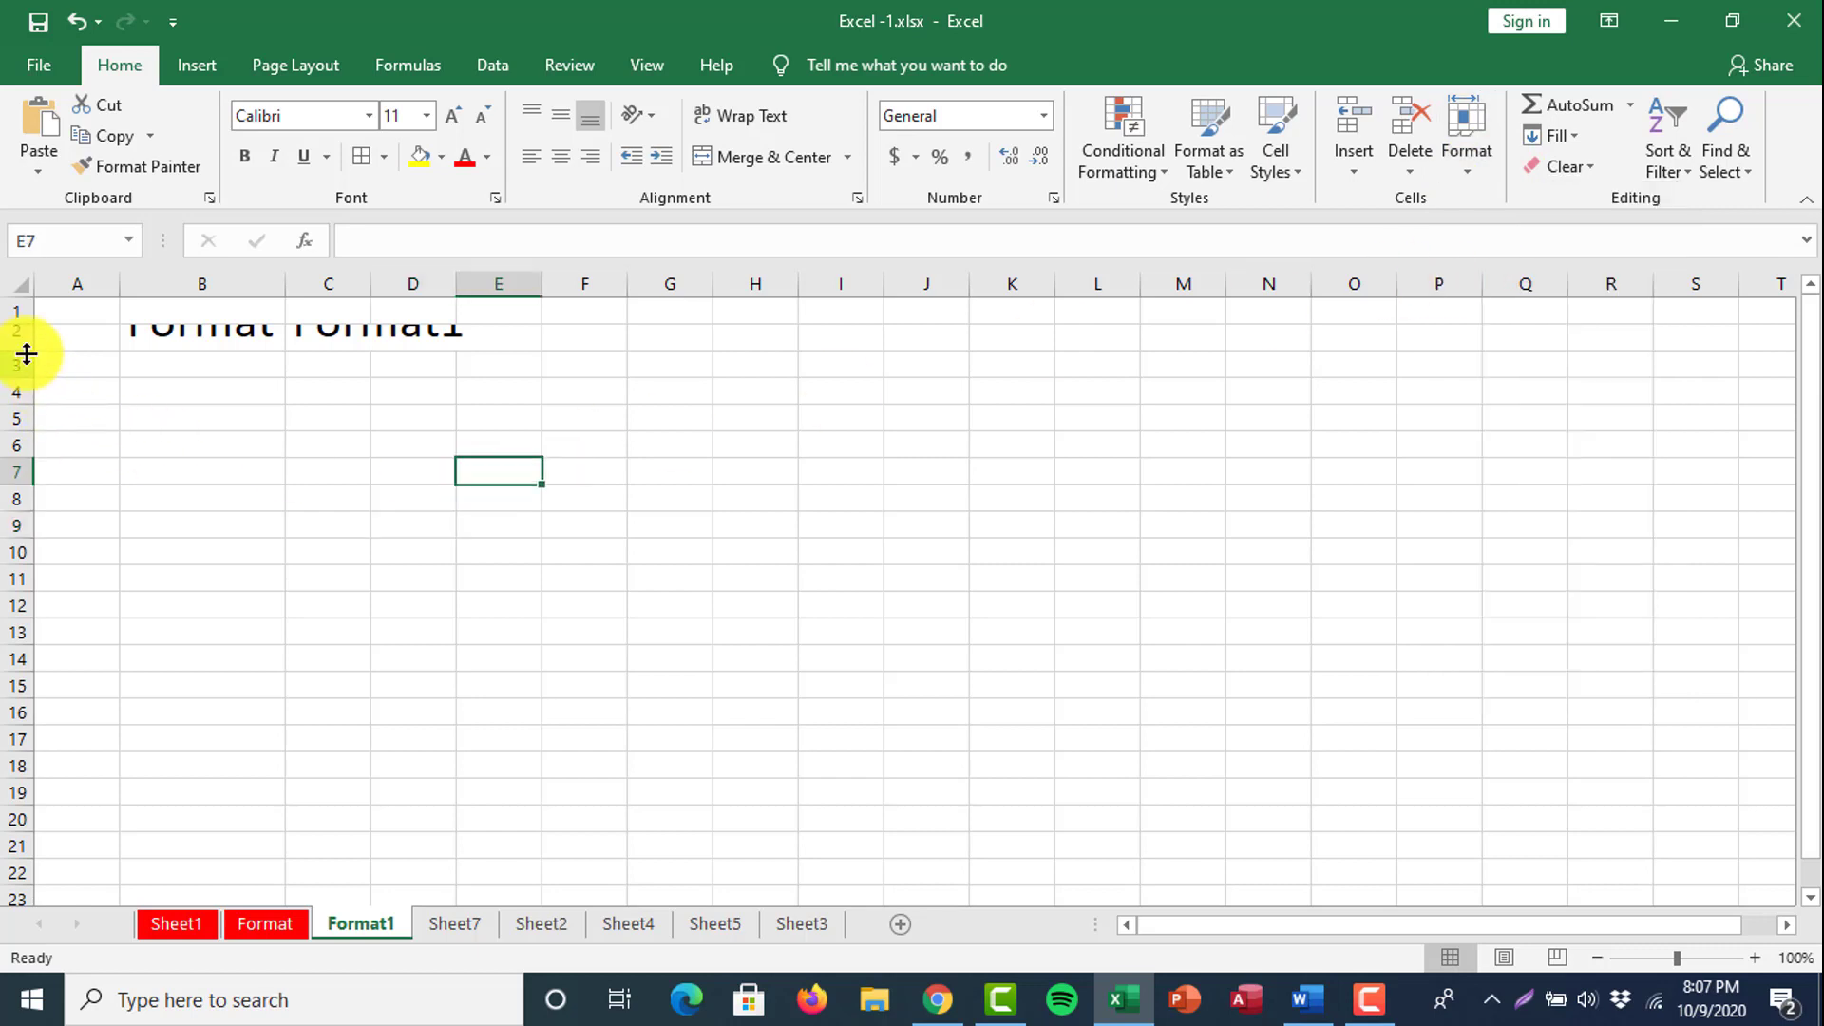
# Select the whole of row 2, fit its height to the text with AutoFit Row Height, and deselect the row.
pyautogui.moveTo(25, 351); pyautogui.dragTo(19, 311)
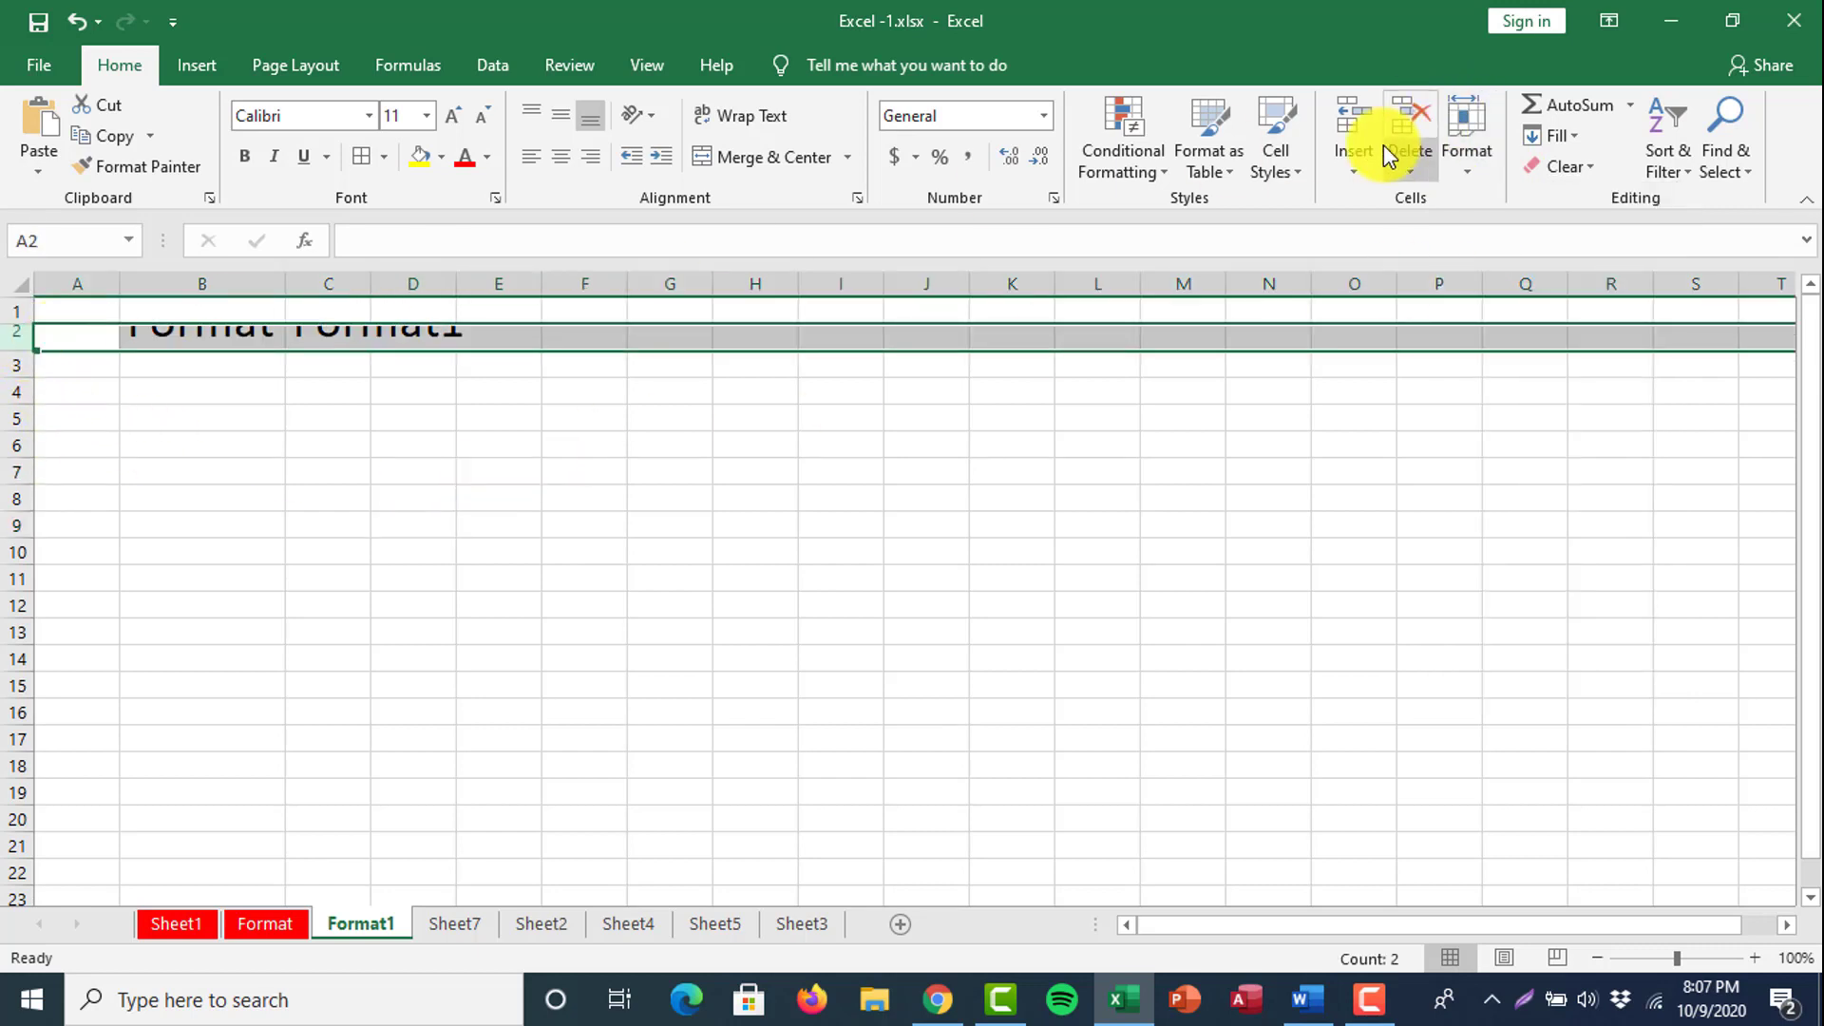
pyautogui.click(1479, 163)
pyautogui.click(1490, 267)
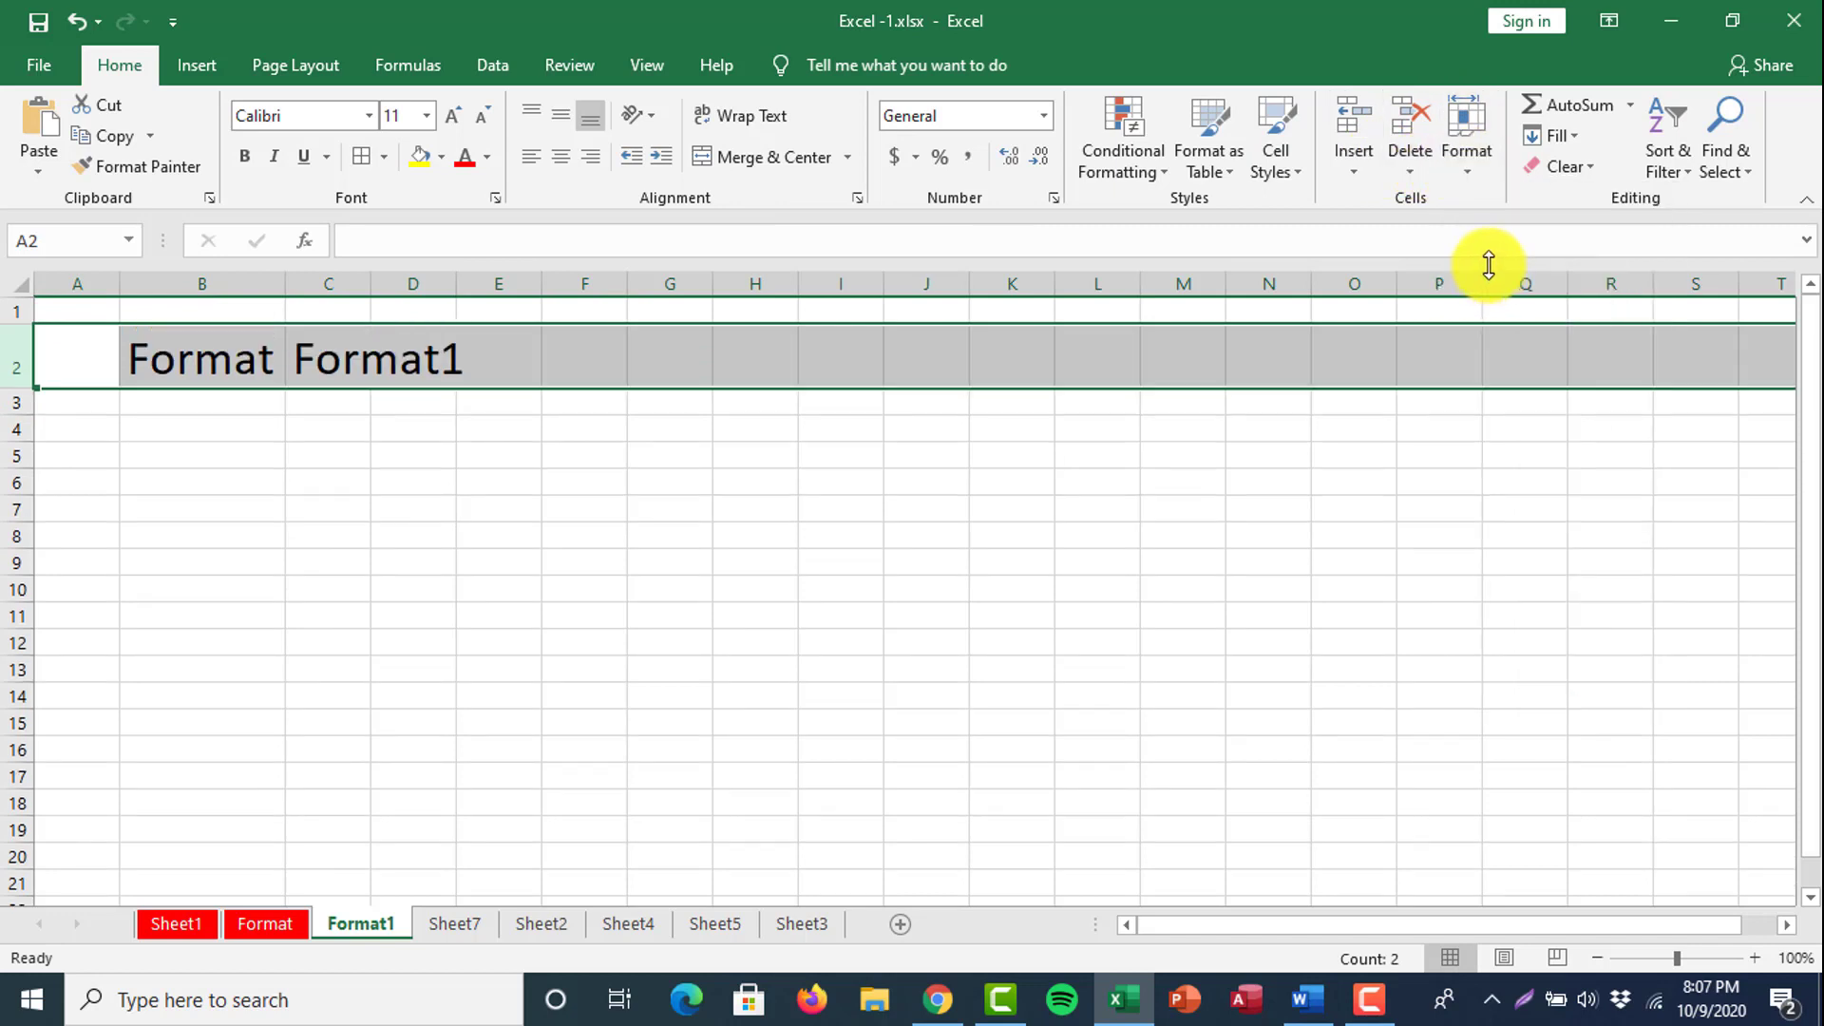
pyautogui.click(644, 589)
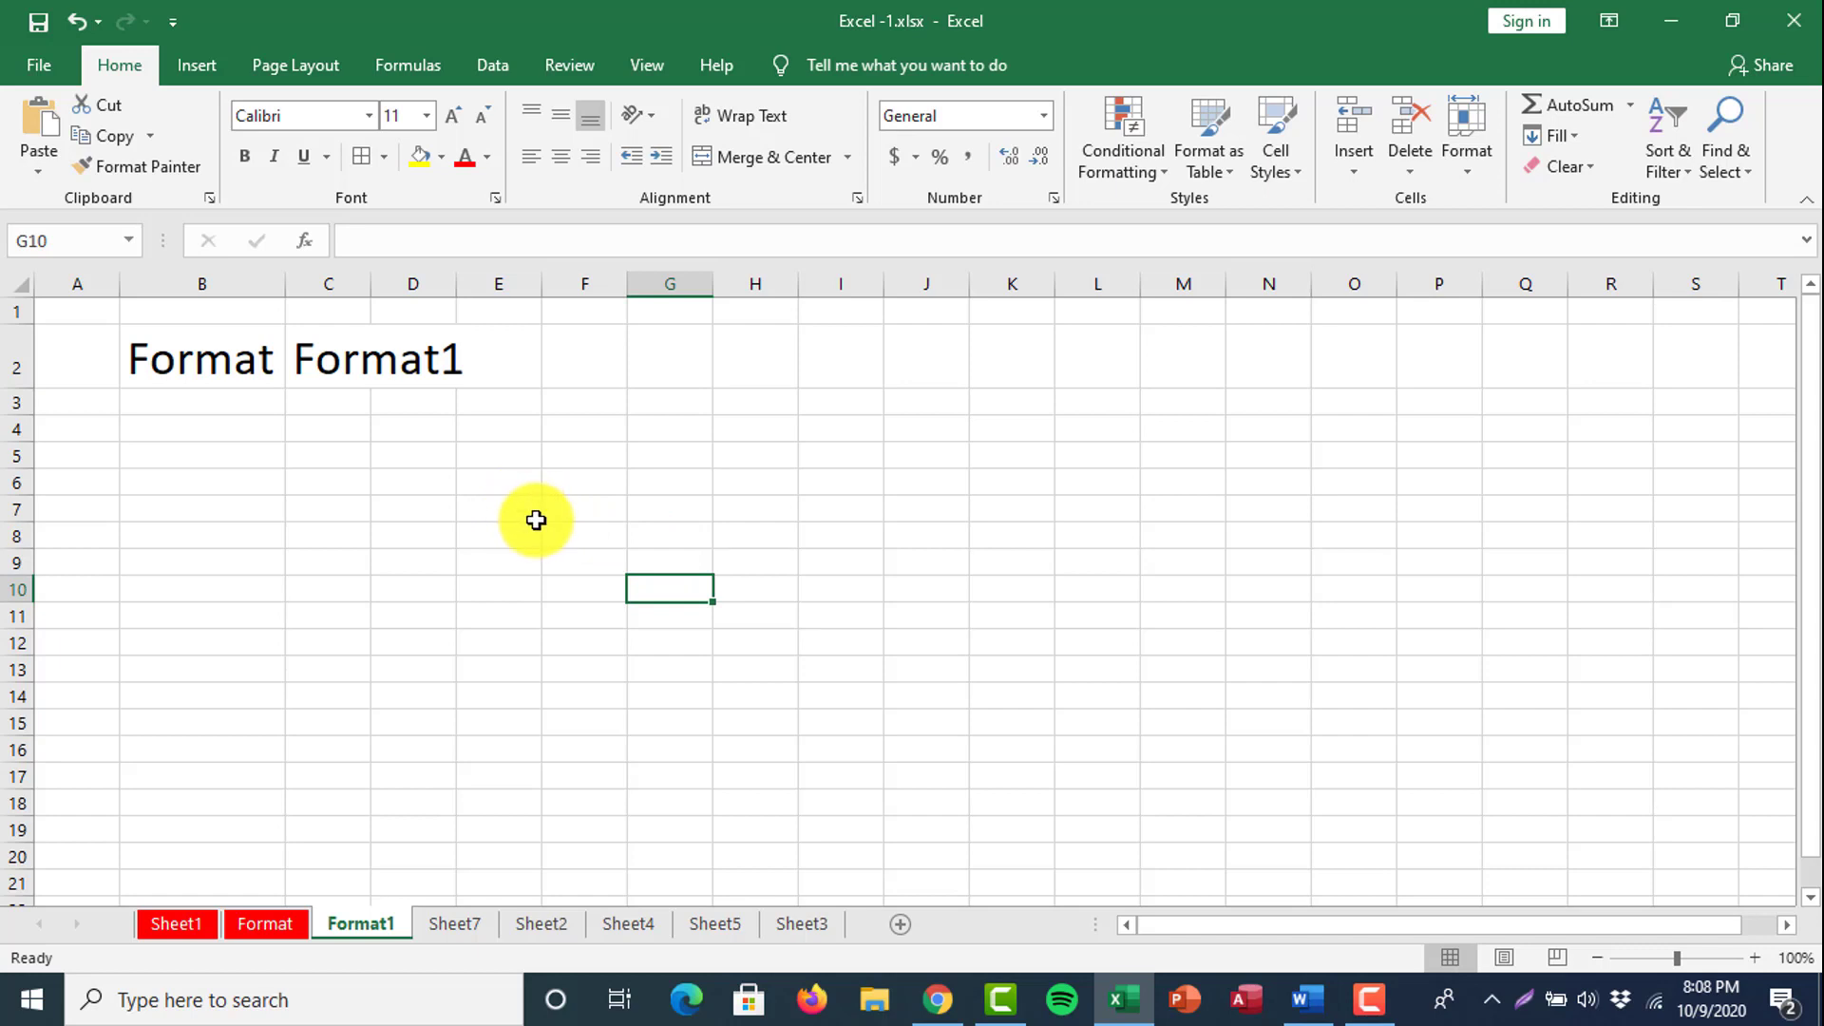
# Check the exact row height and column width of cell B2, leaving both settings as they are.
pyautogui.click(224, 358)
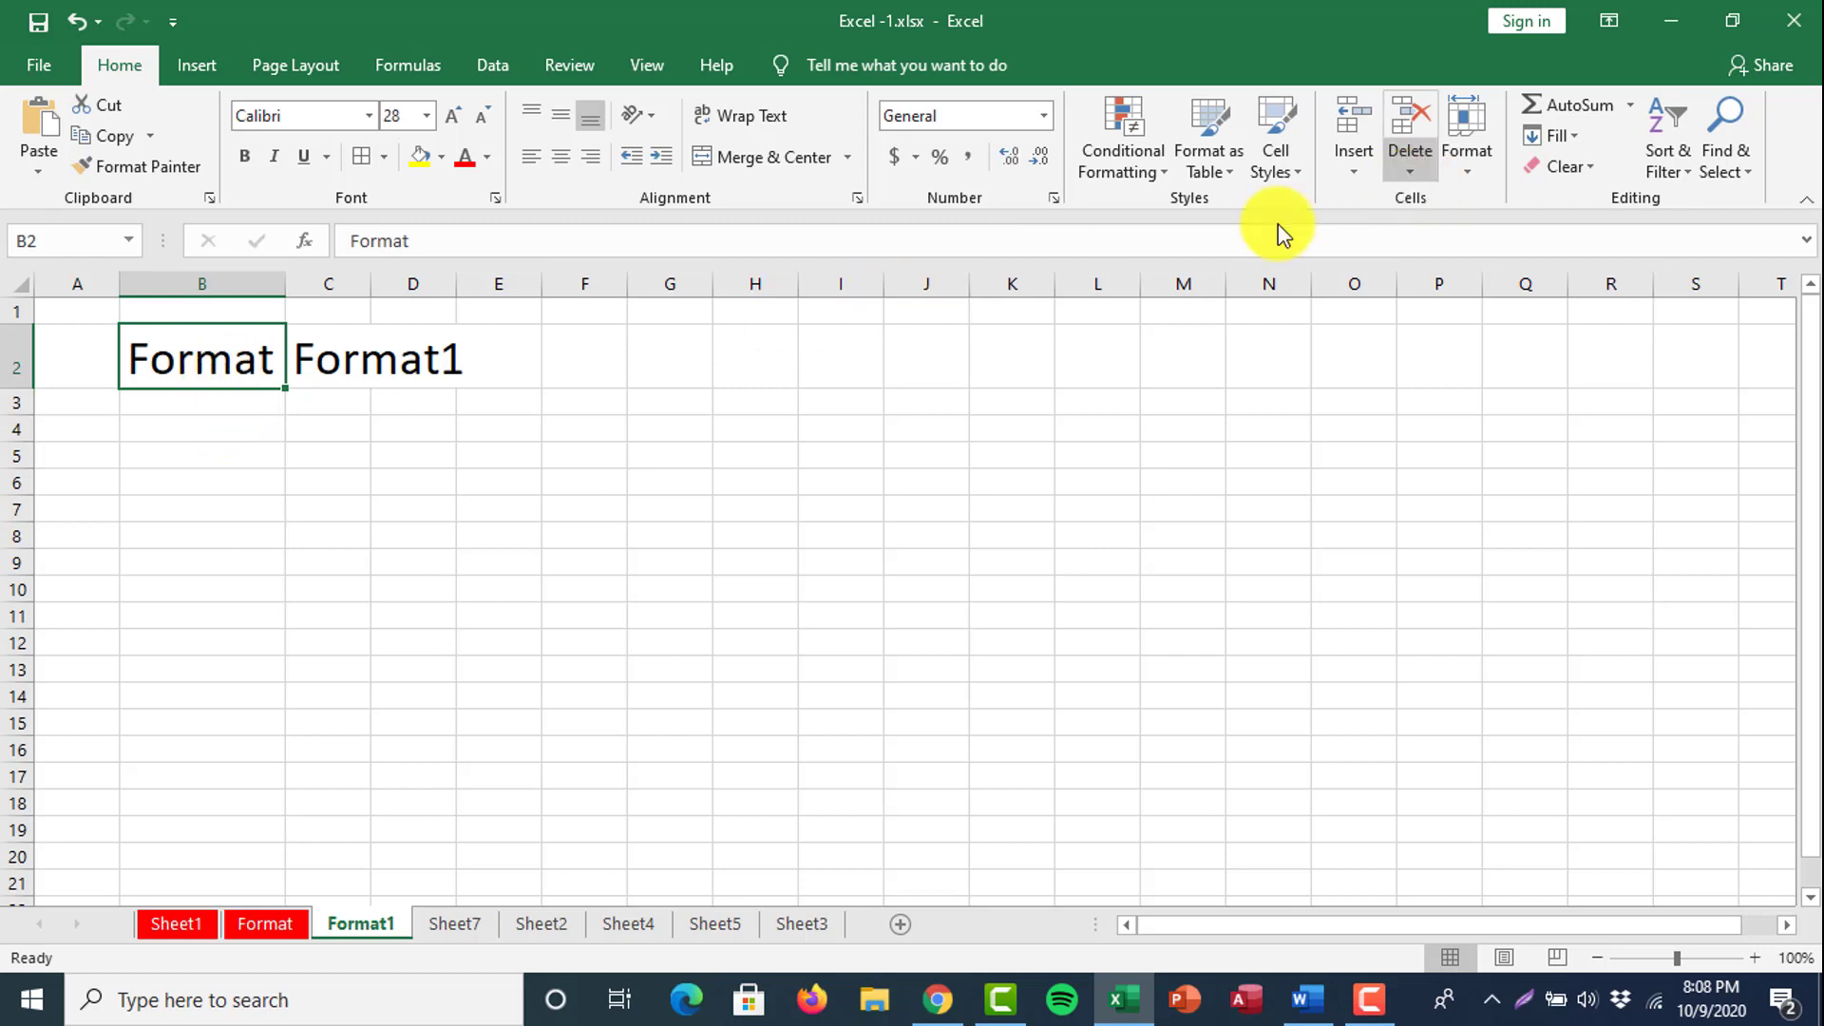
pyautogui.click(1468, 168)
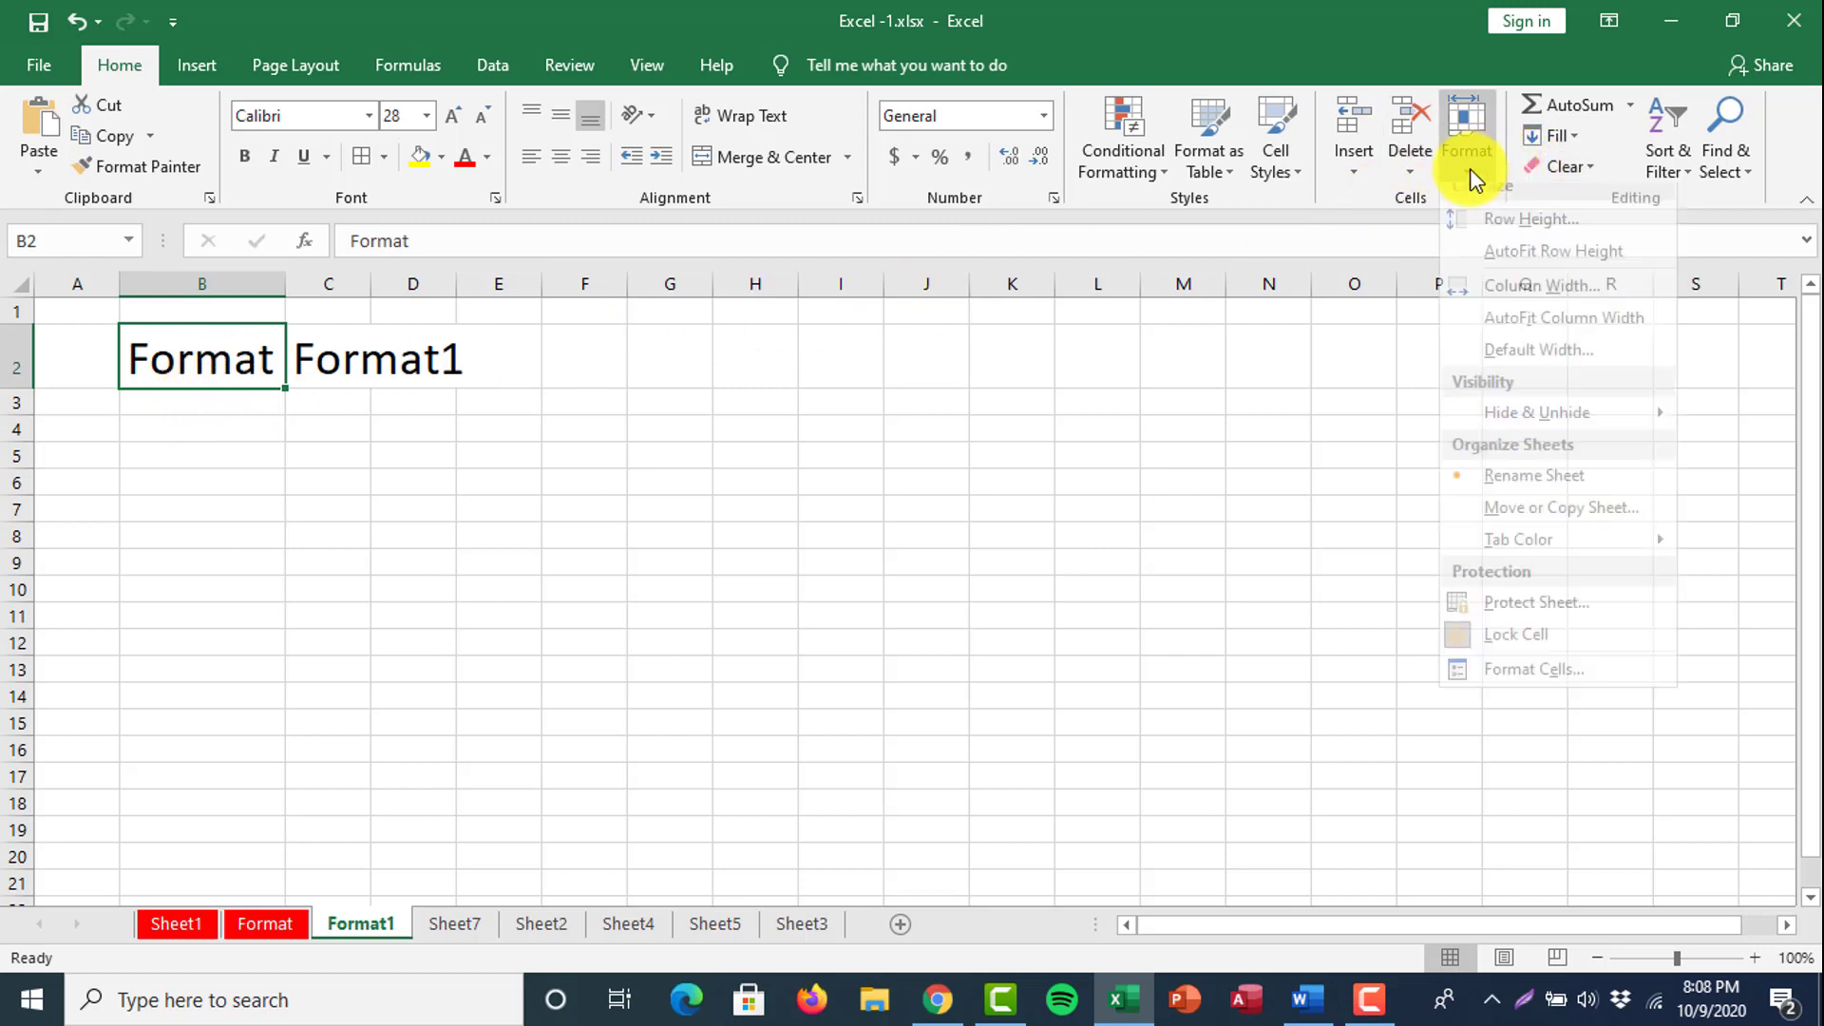
pyautogui.click(1478, 231)
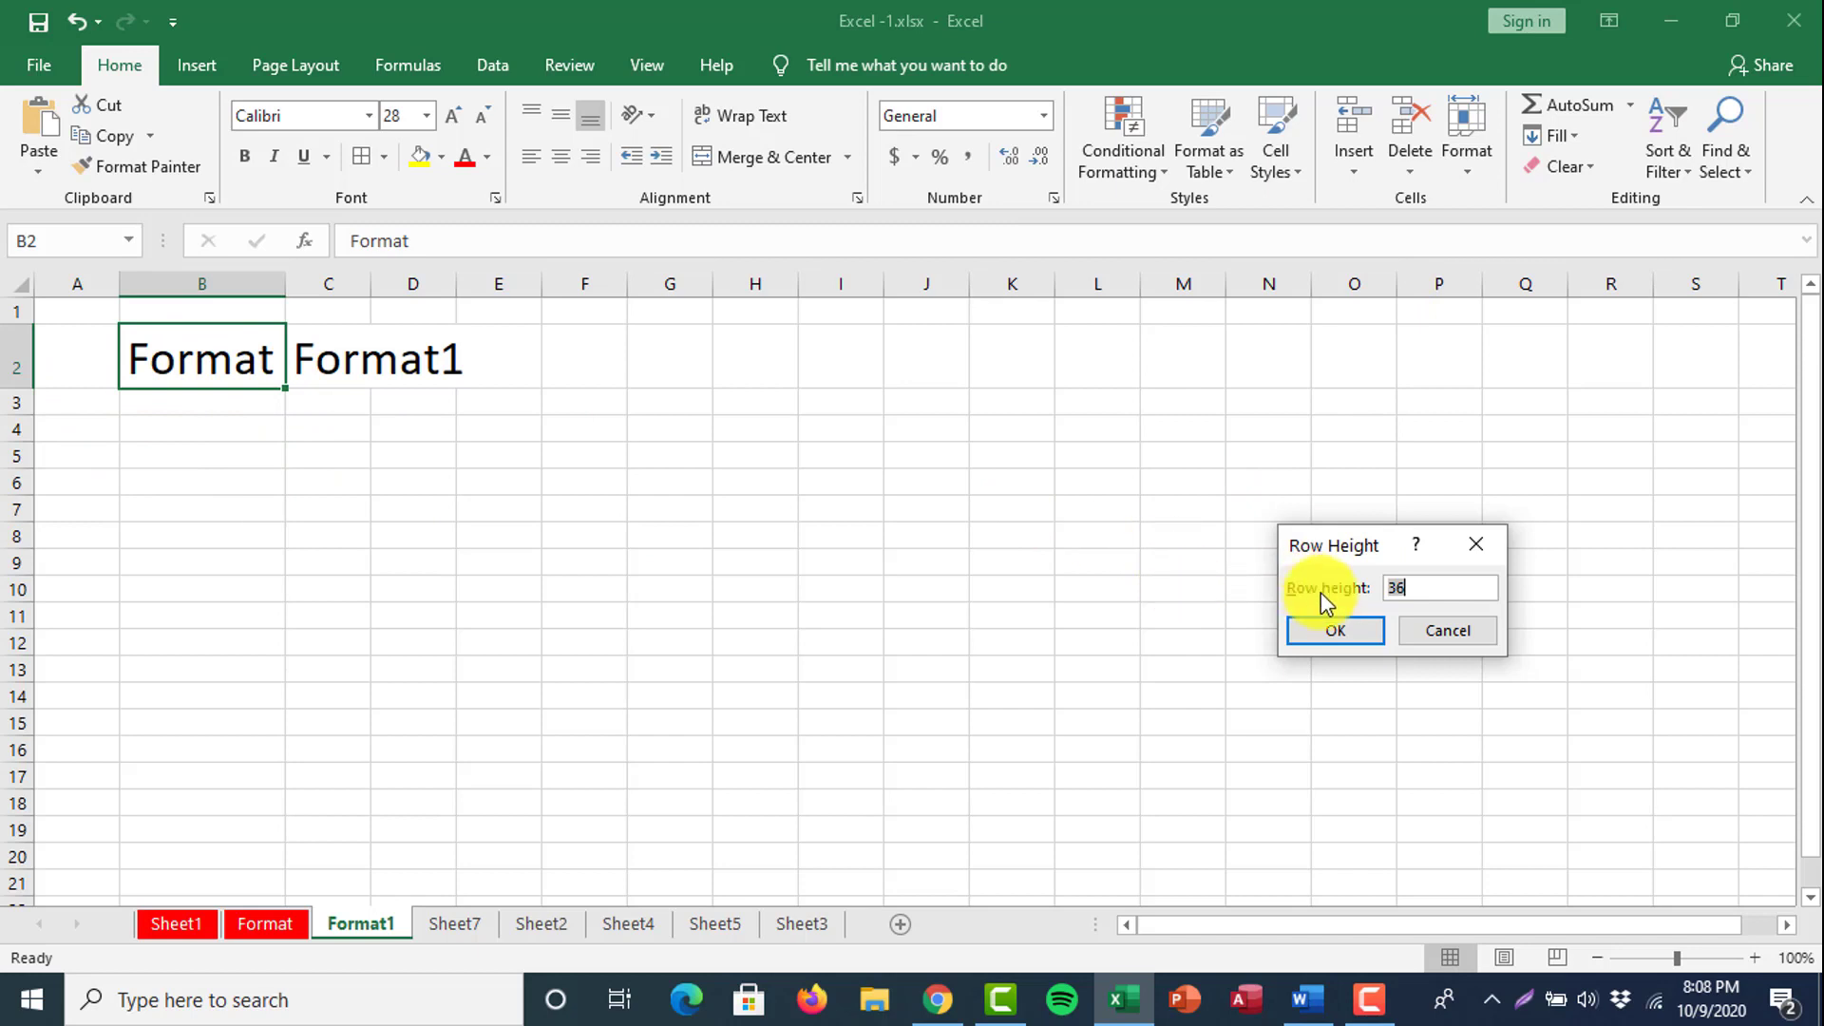
pyautogui.click(1445, 631)
pyautogui.click(1469, 169)
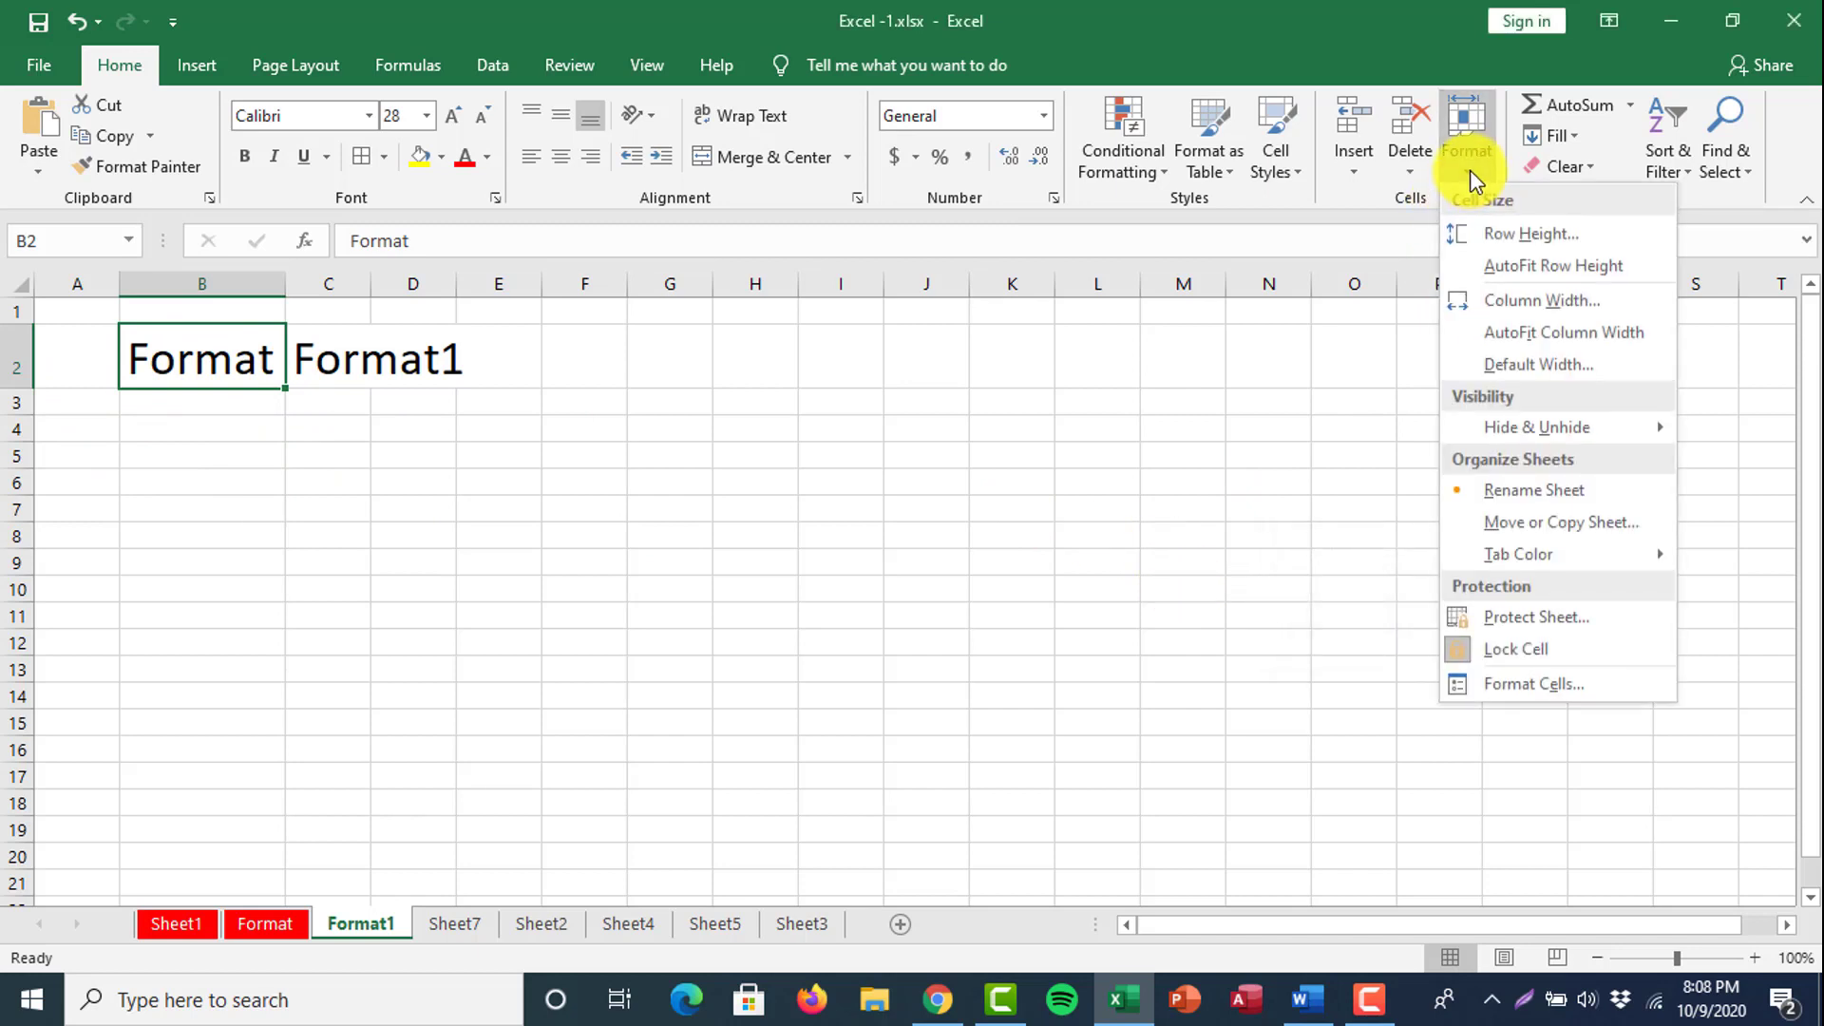
pyautogui.click(1519, 300)
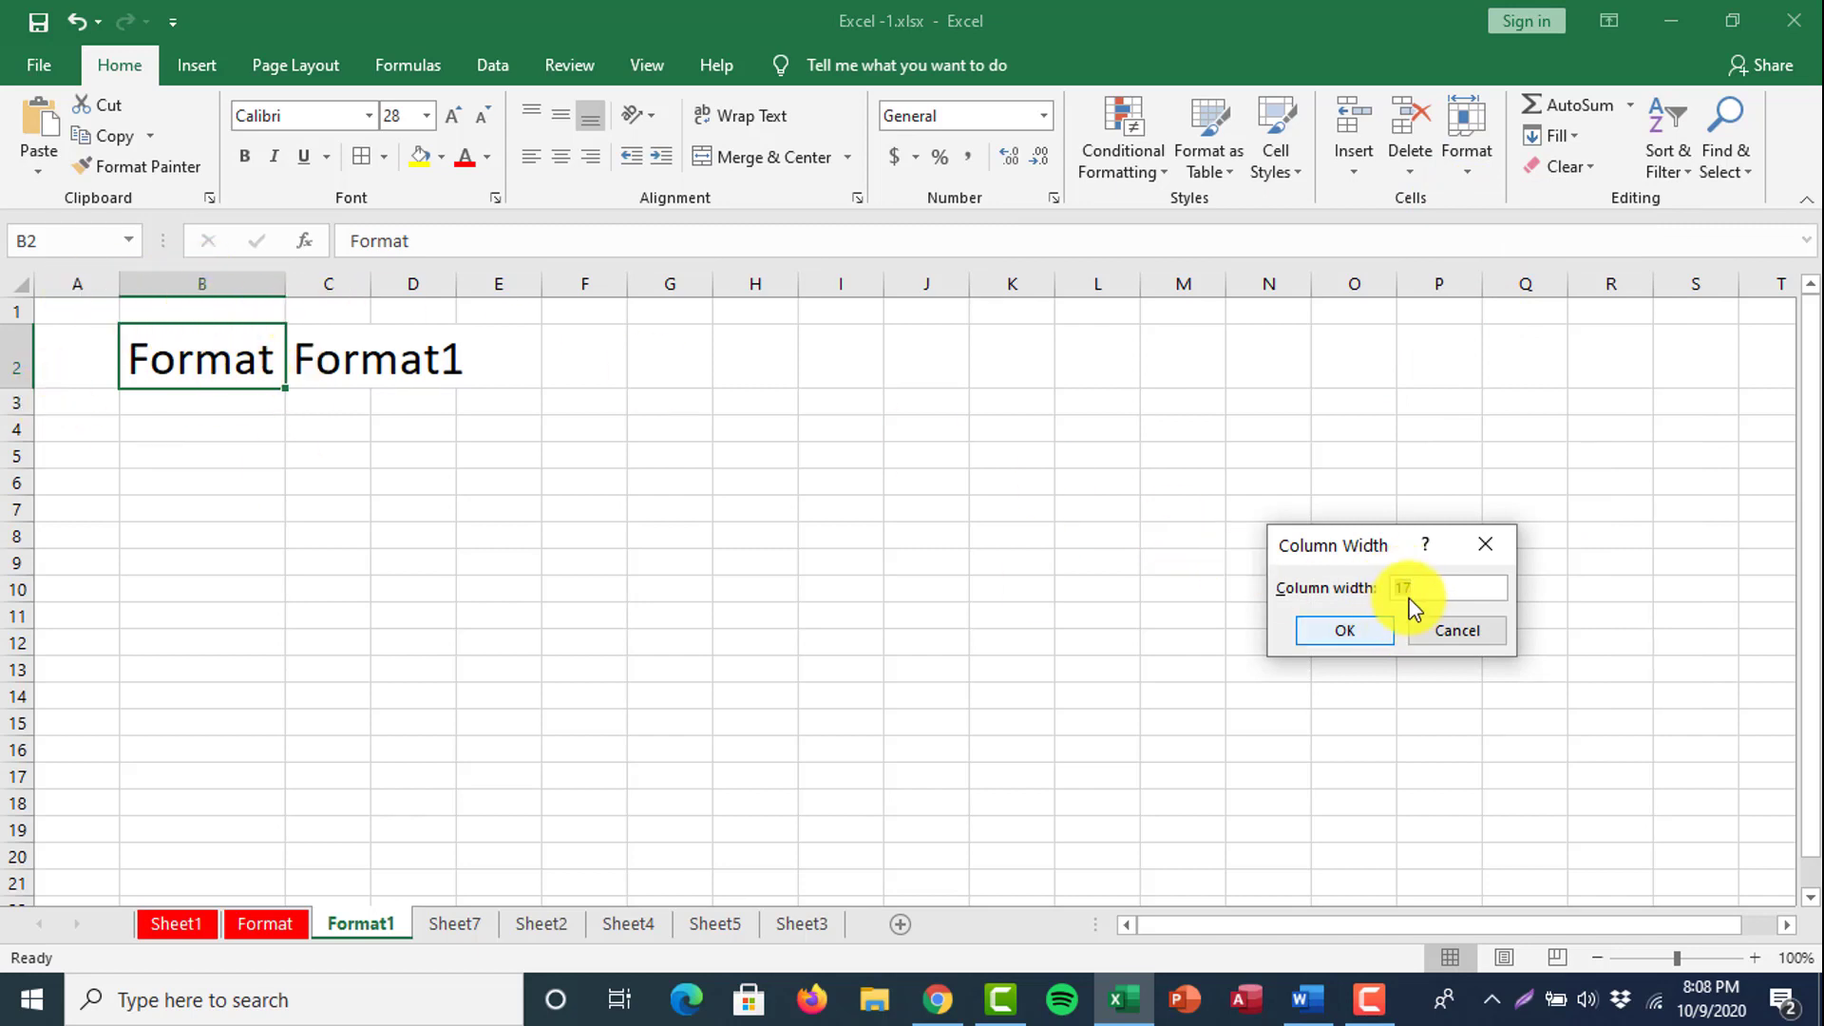
pyautogui.click(1440, 630)
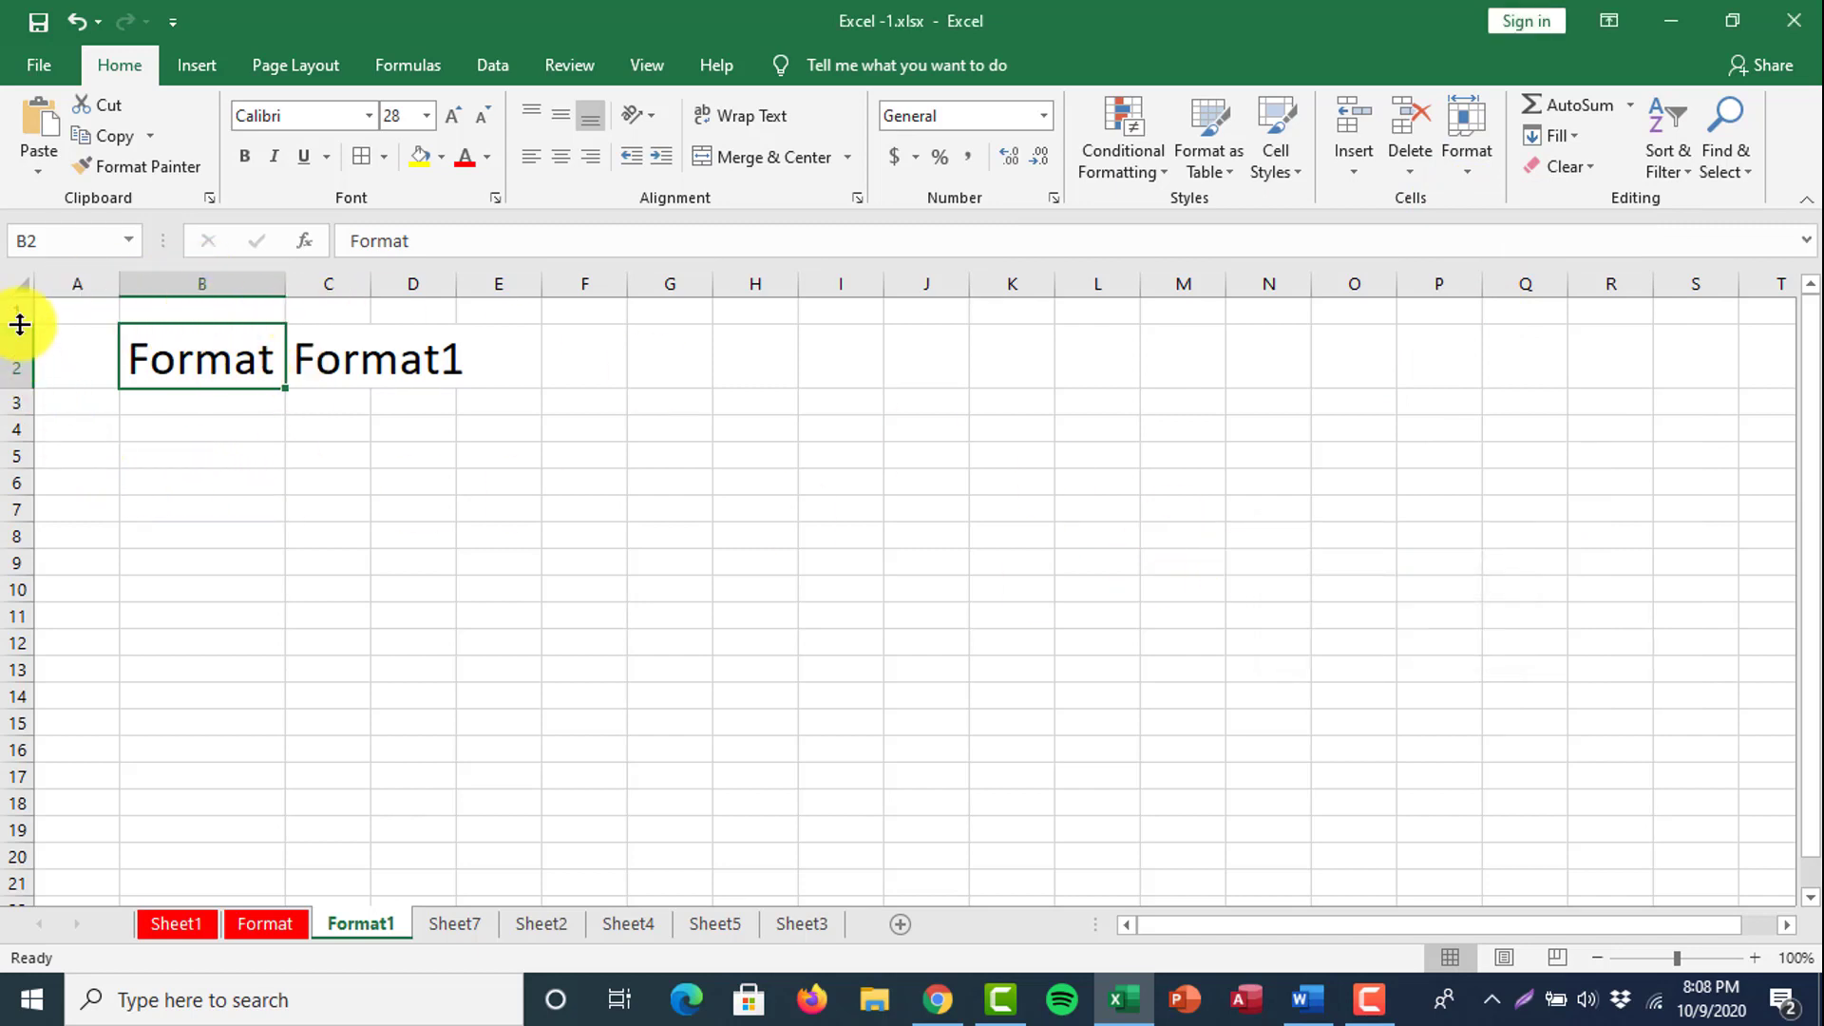
# Set the height of rows 1 to 16 to 36, look over the rows, and undo the height change.
pyautogui.moveTo(10, 312); pyautogui.dragTo(16, 747)
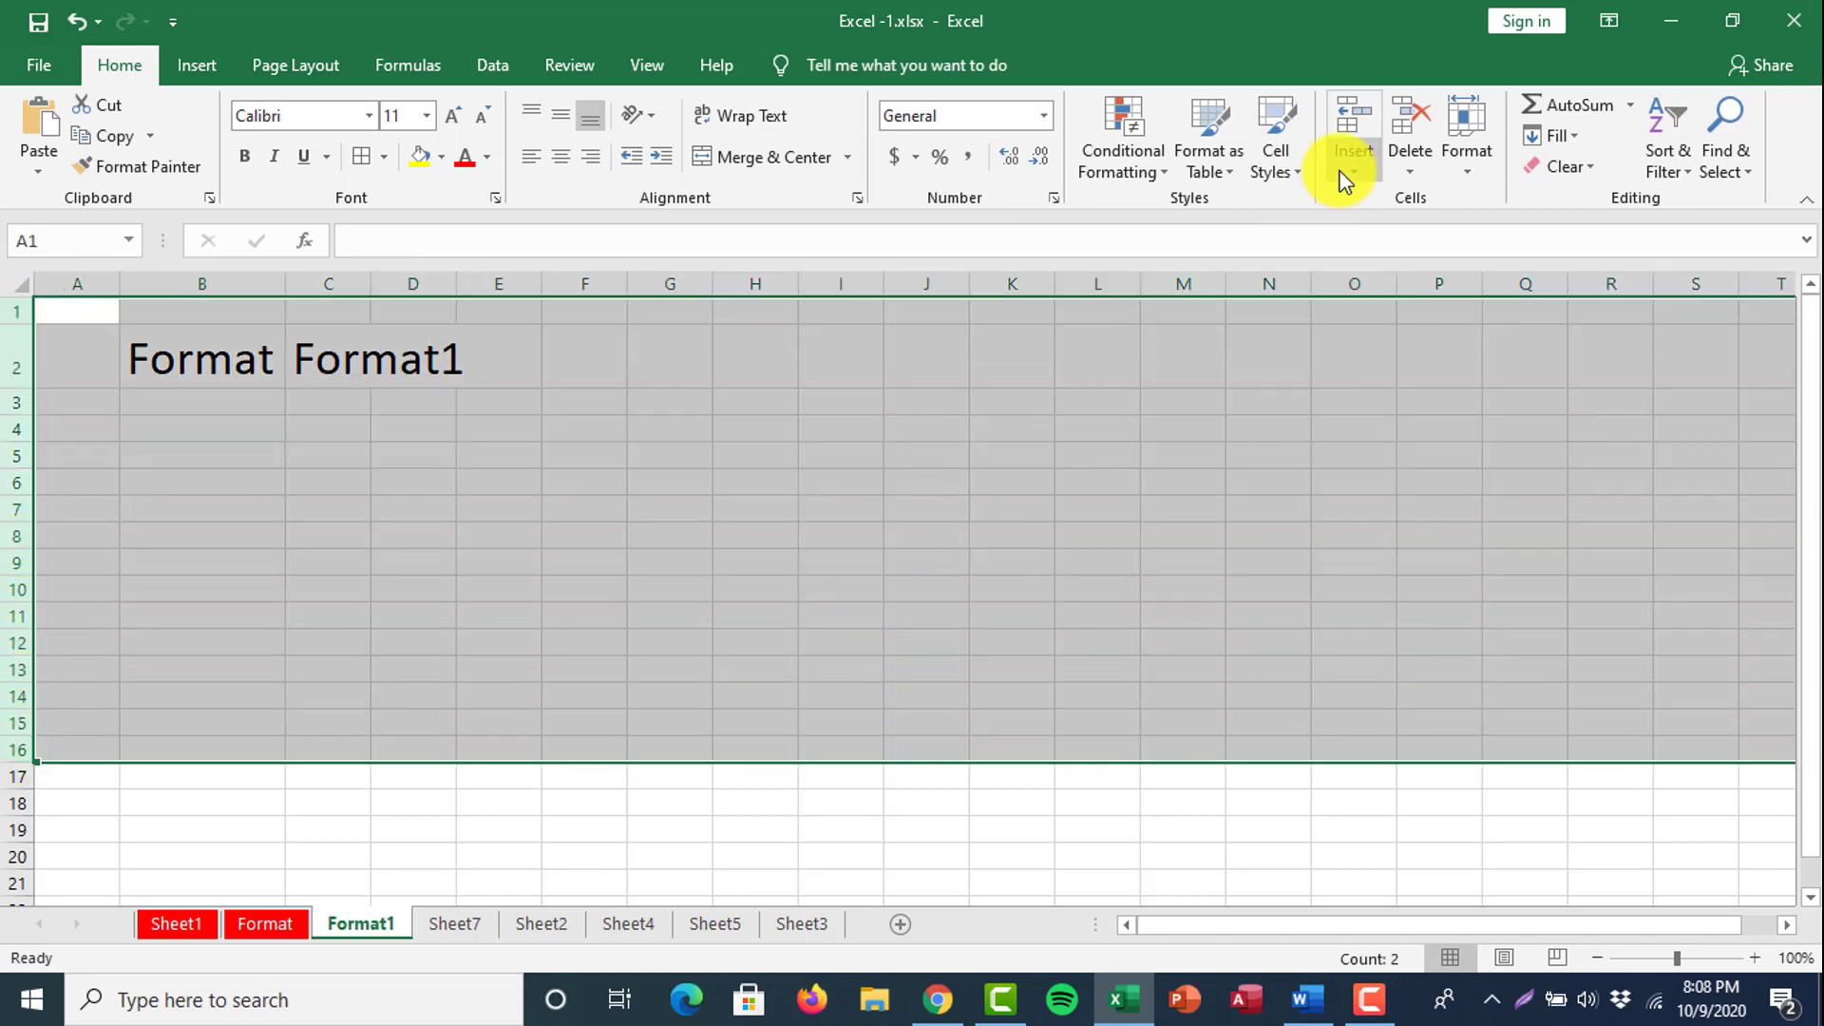
pyautogui.click(1455, 175)
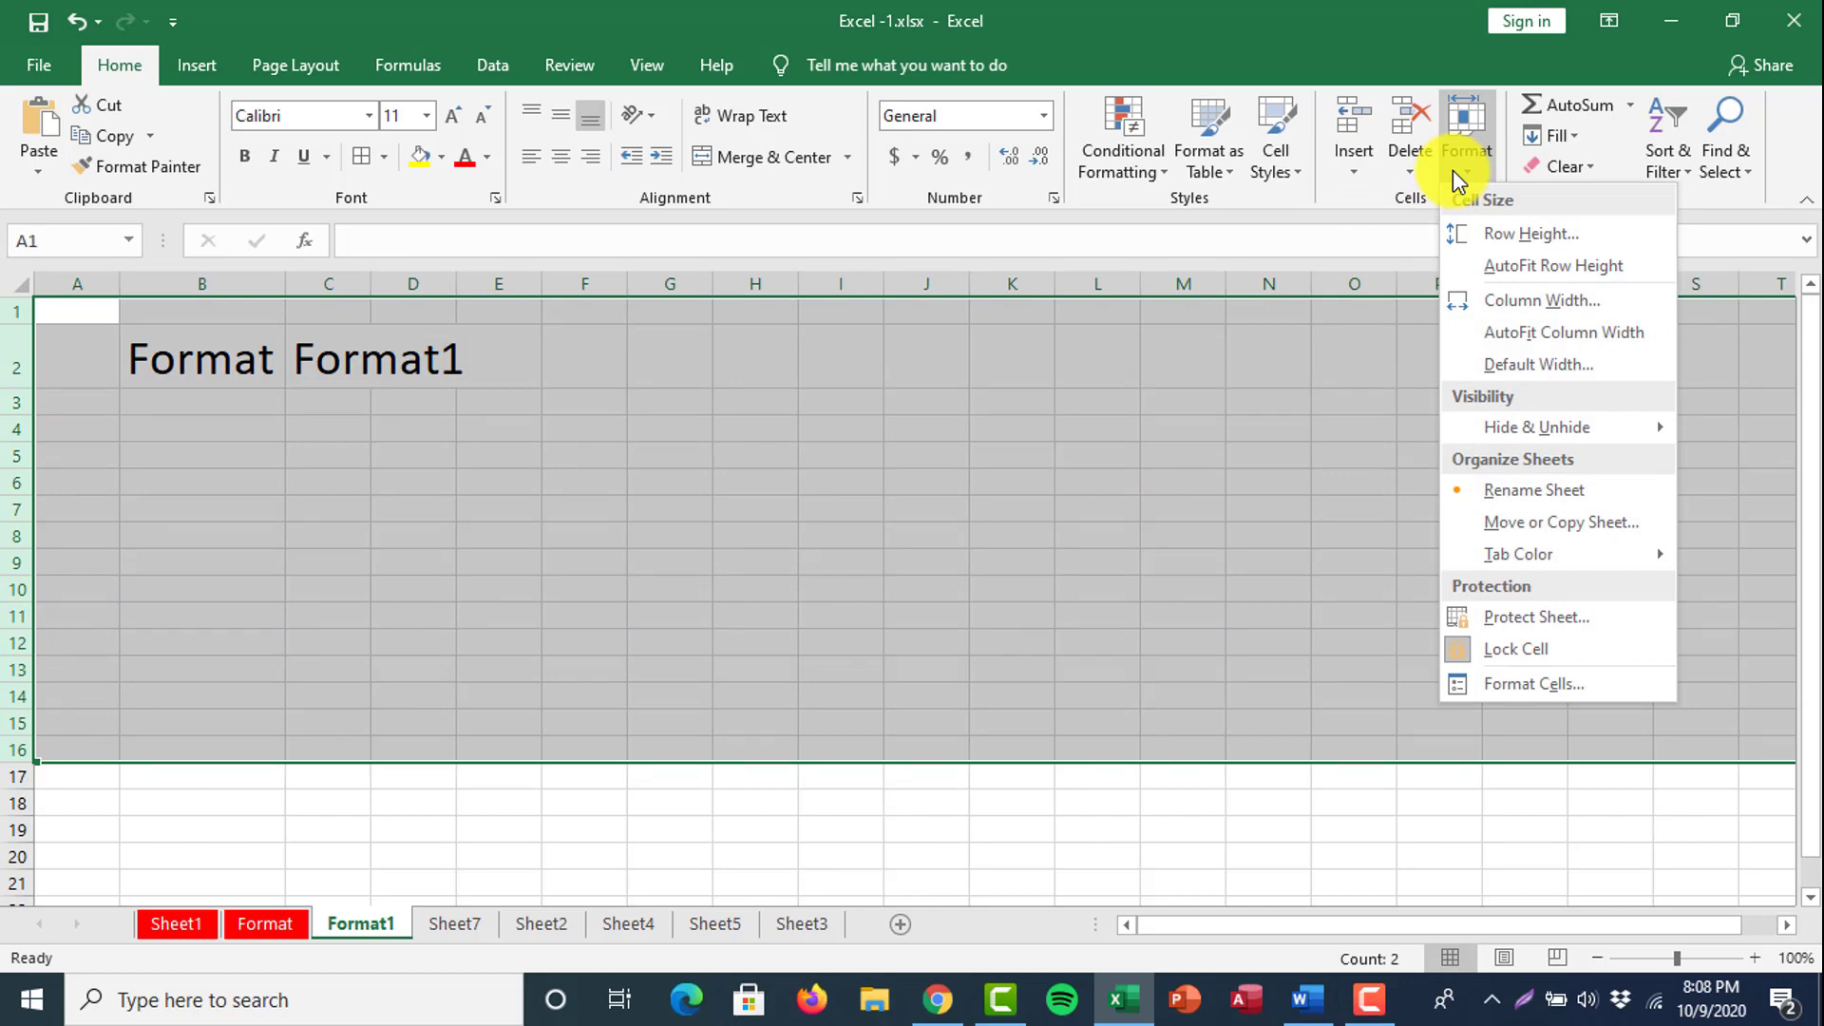
pyautogui.click(1504, 241)
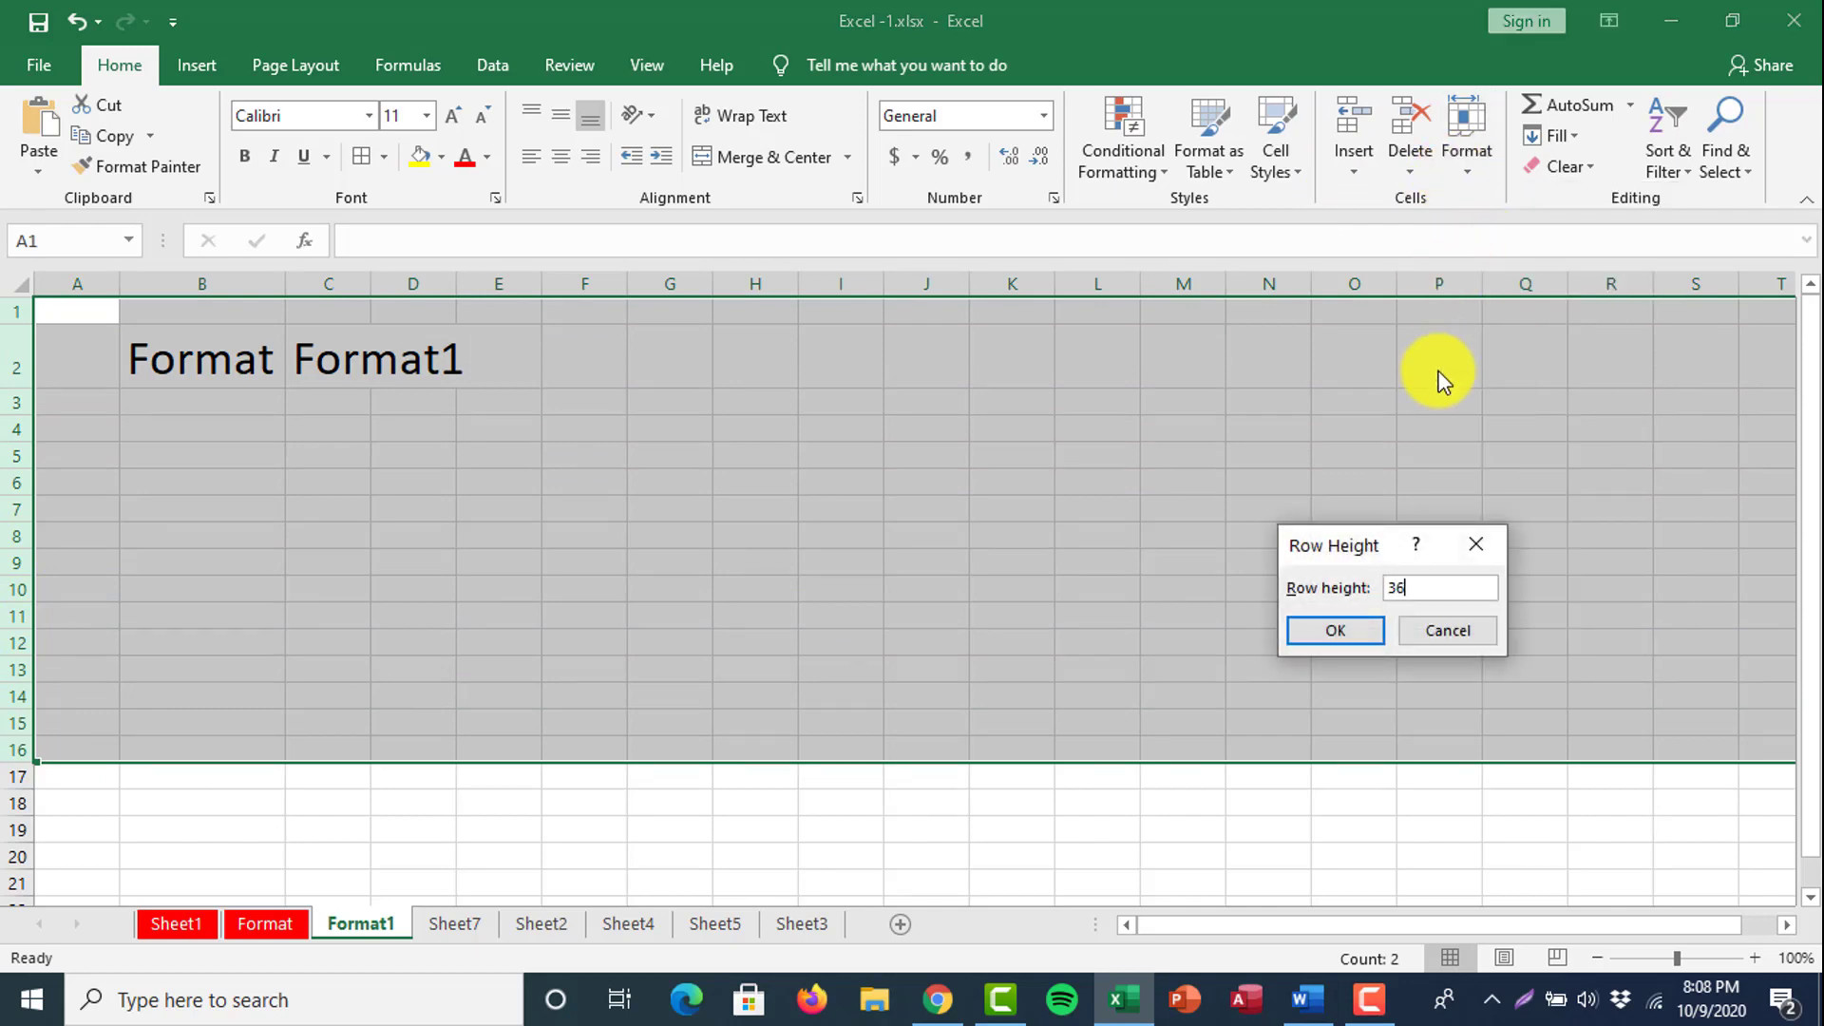
pyautogui.write('36')
pyautogui.press('Return')
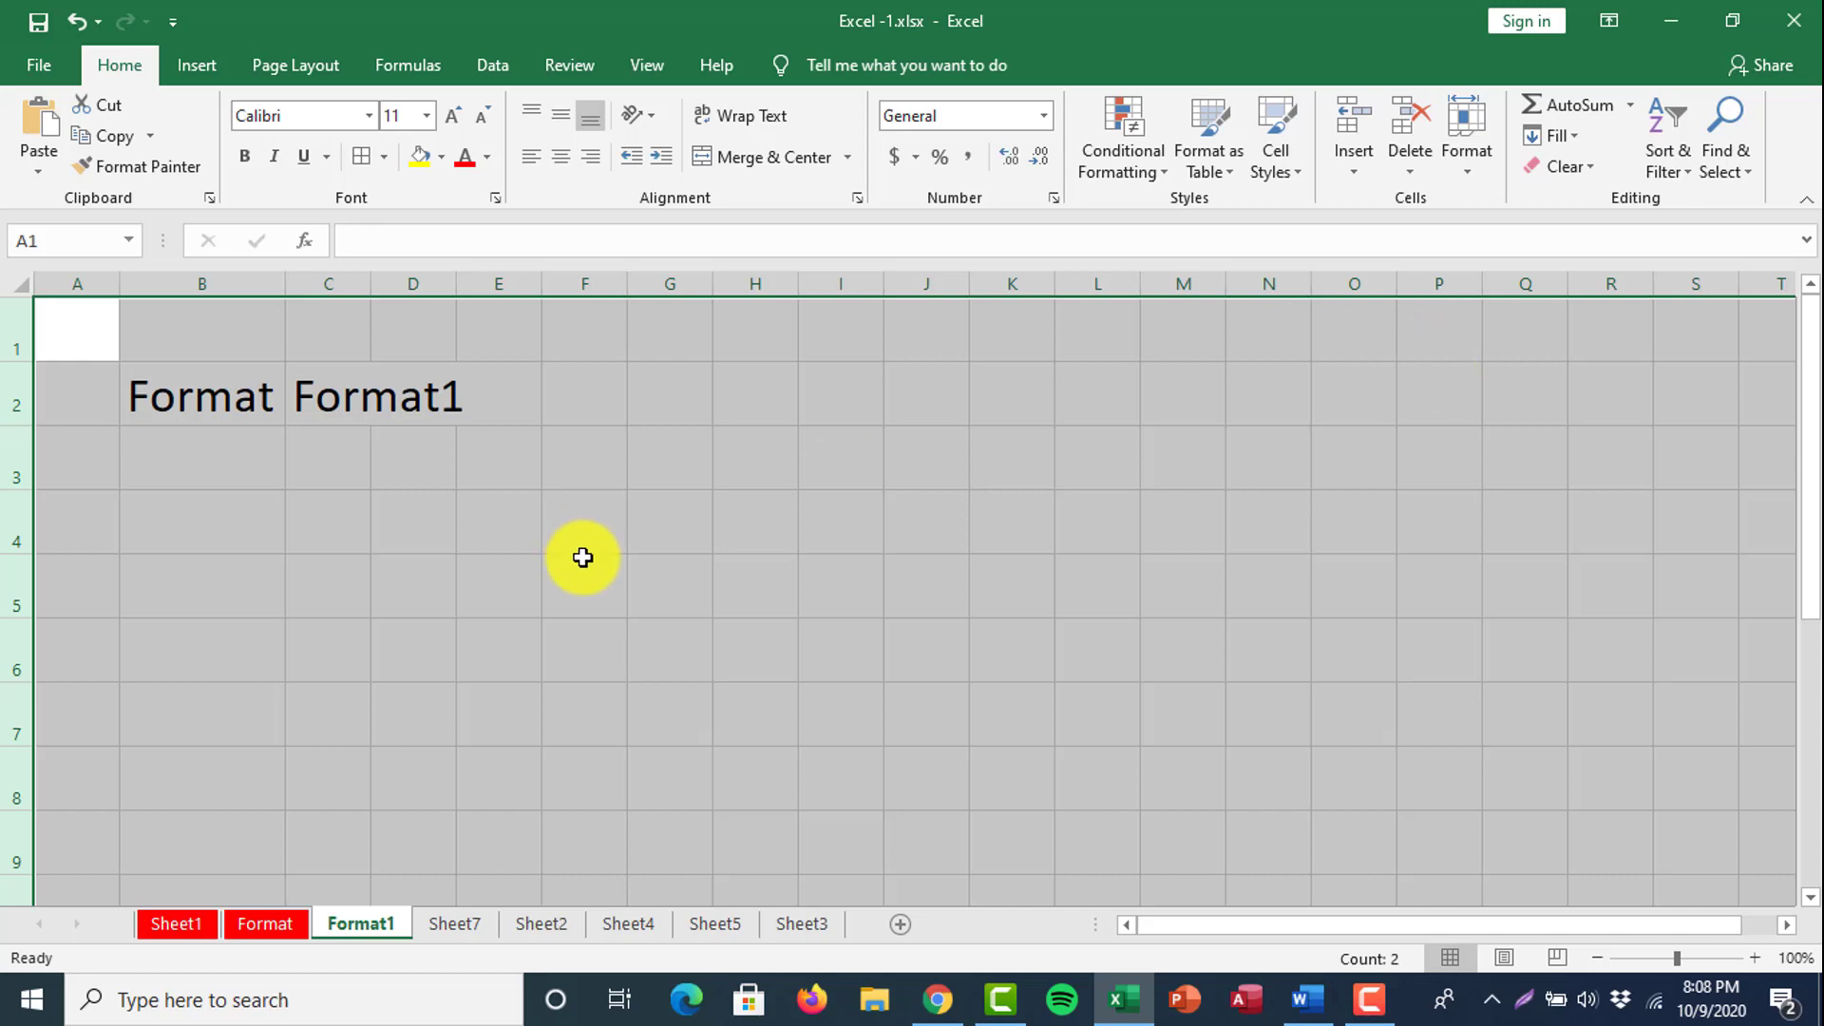
pyautogui.scroll(-2, 596, 678)
pyautogui.scroll(2, 595, 679)
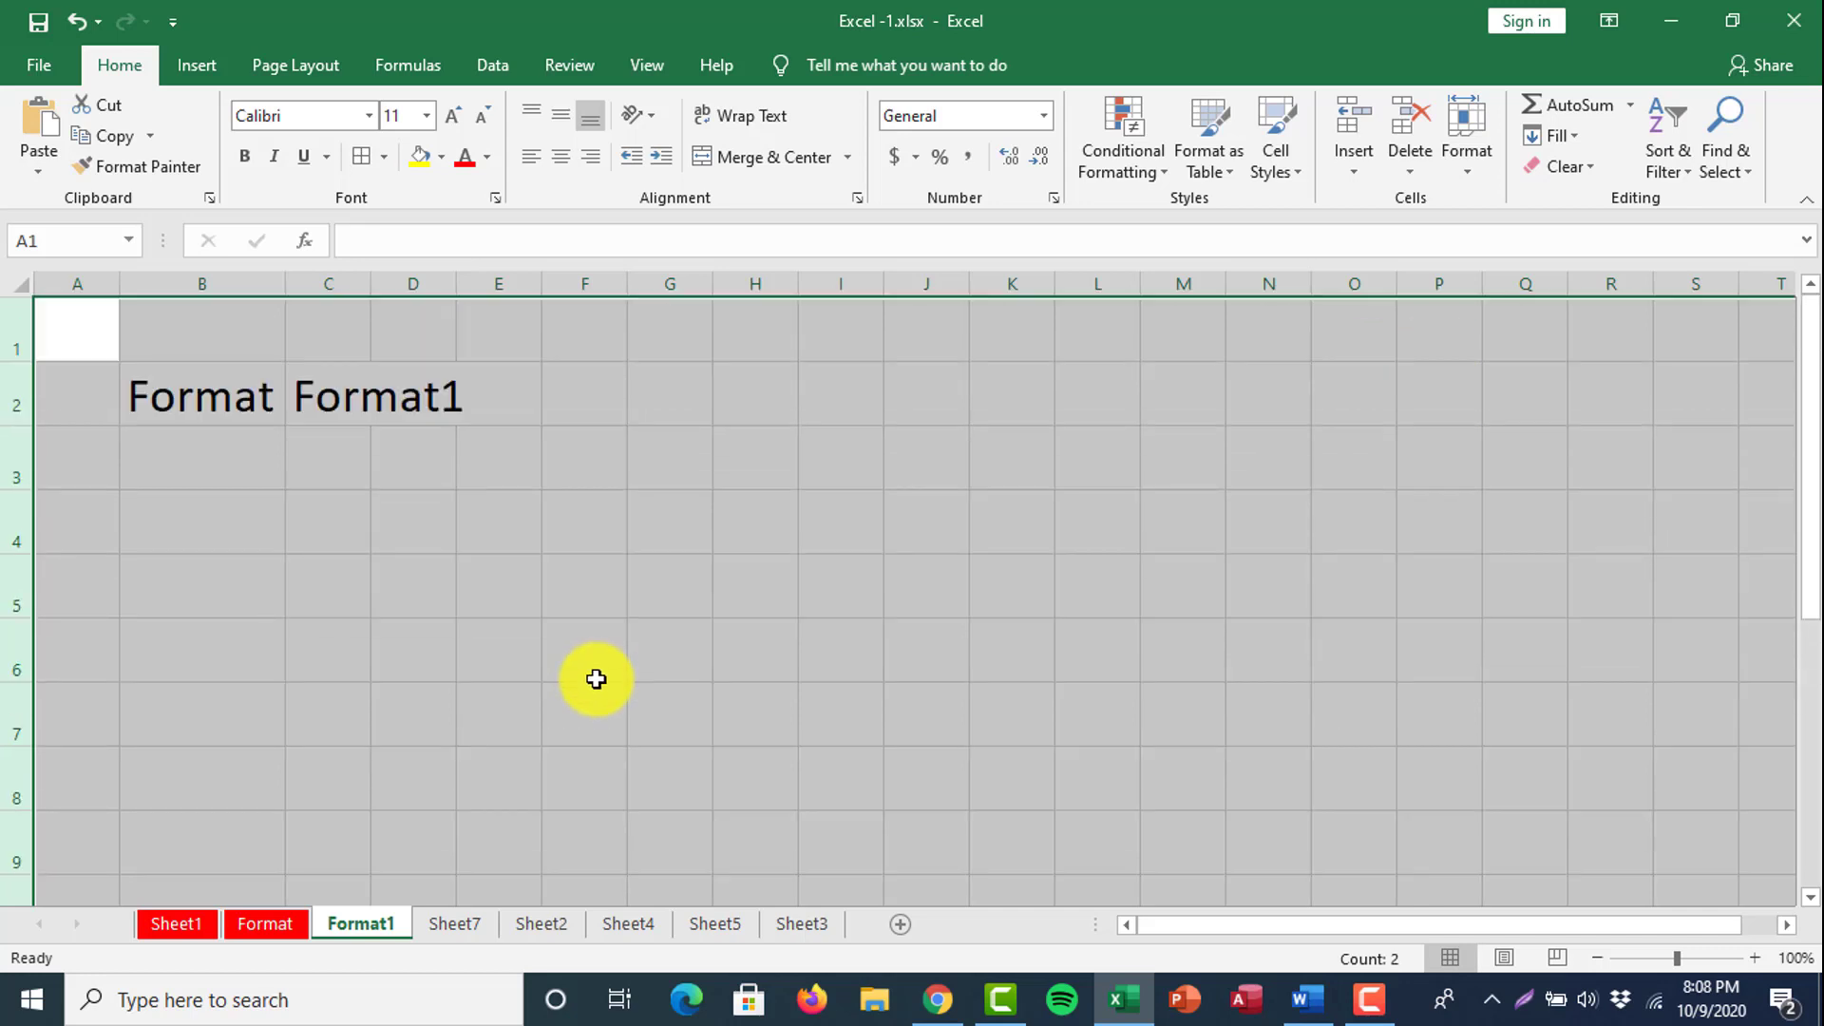
pyautogui.hotkey('ctrl', 'z')
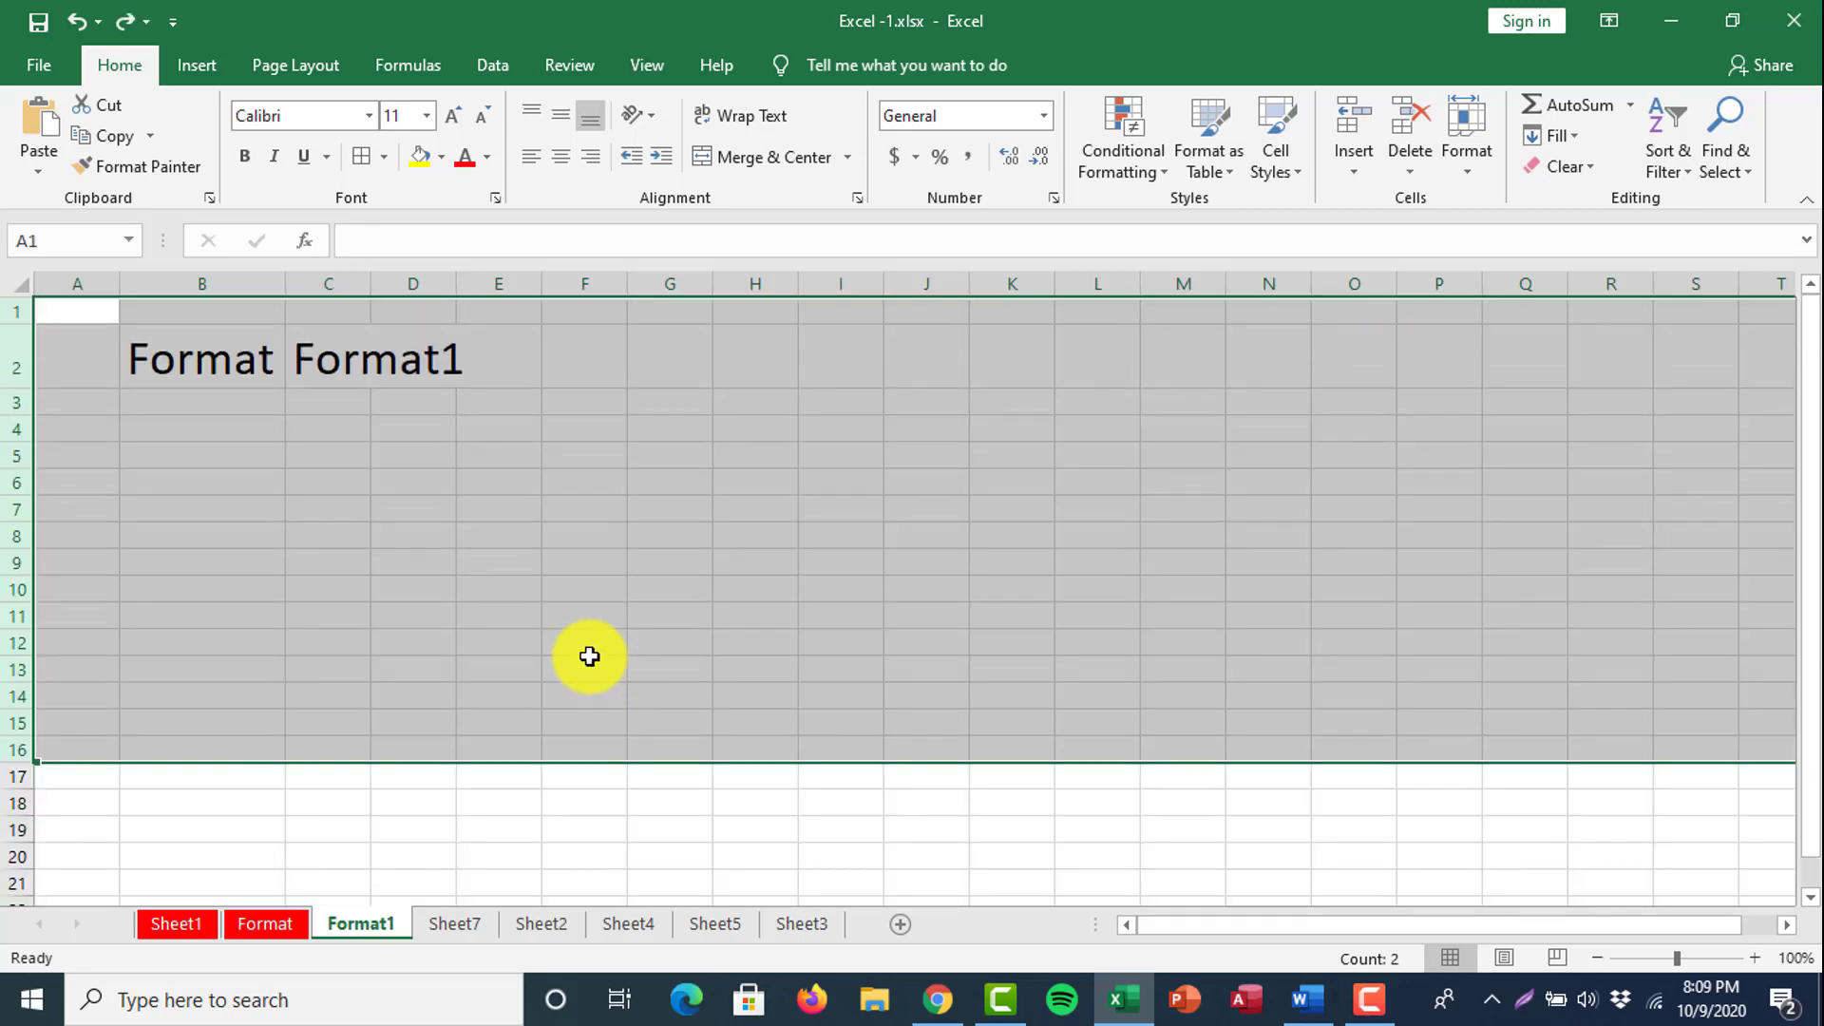
# Set the height of the selected rows 1 to 16 to 36 and select cell B1.
pyautogui.rightClick(8, 507)
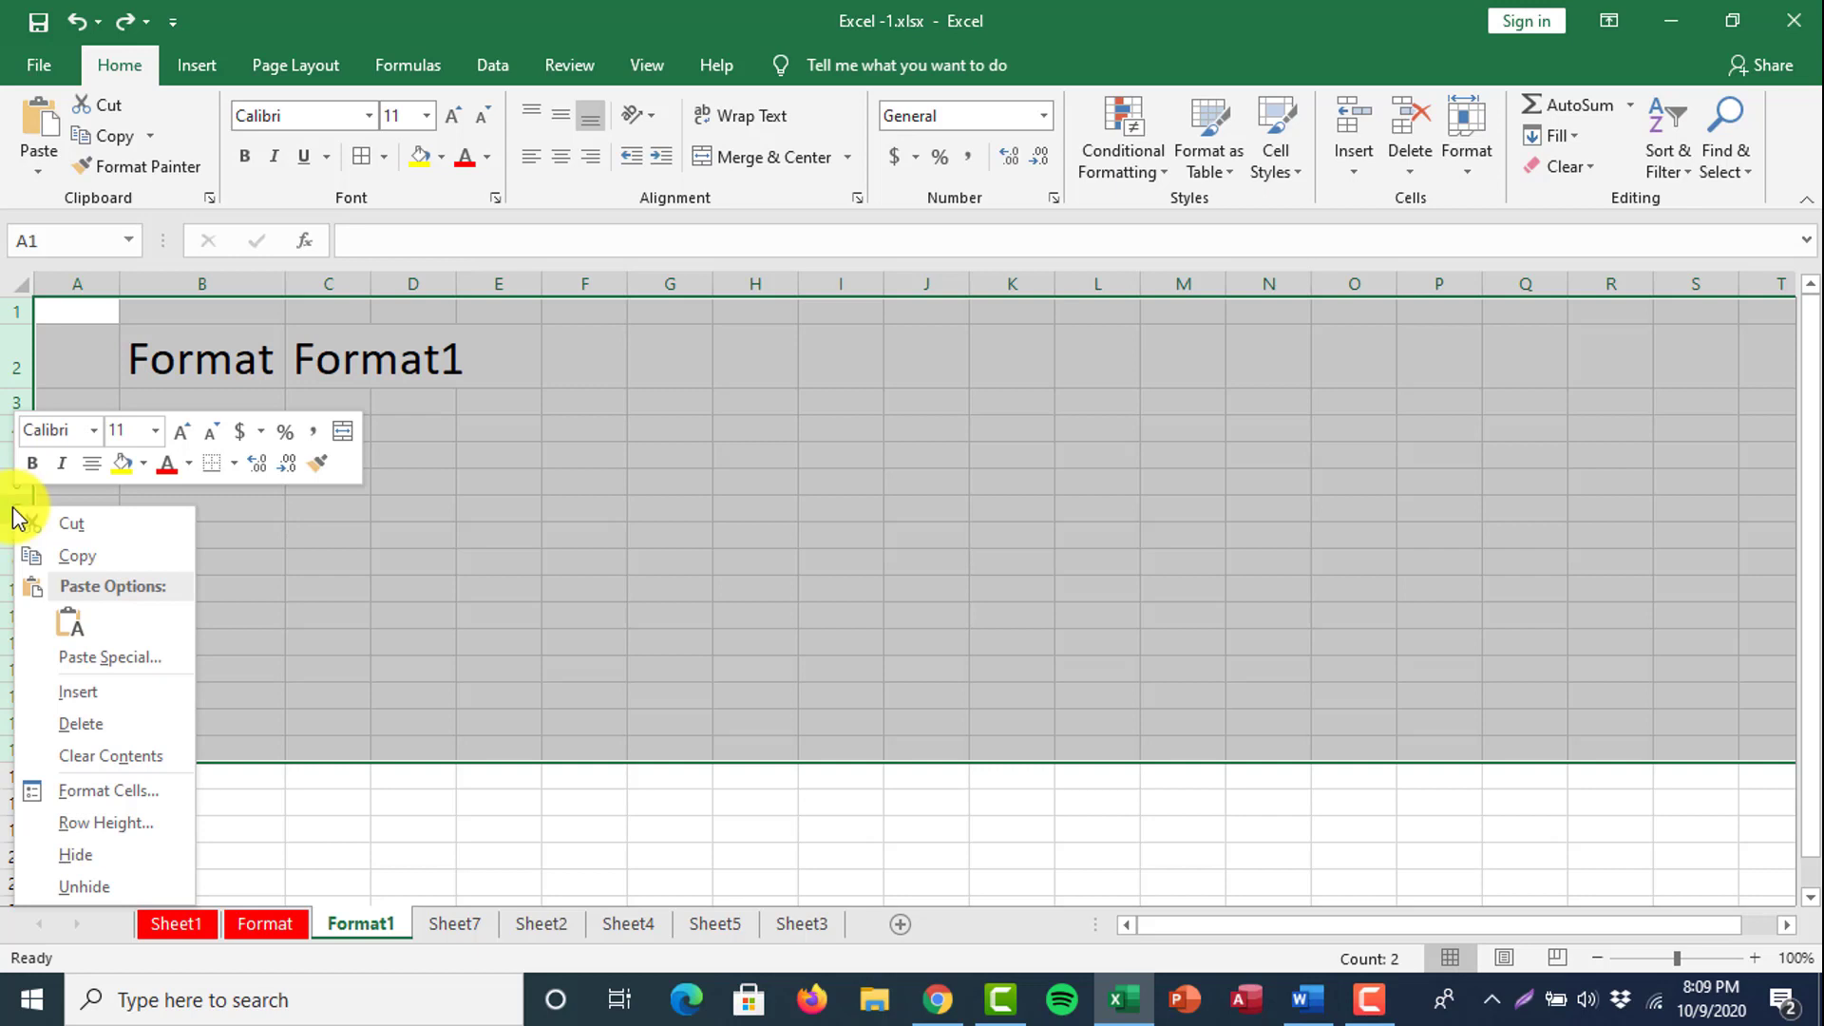
pyautogui.click(102, 823)
pyautogui.write('36')
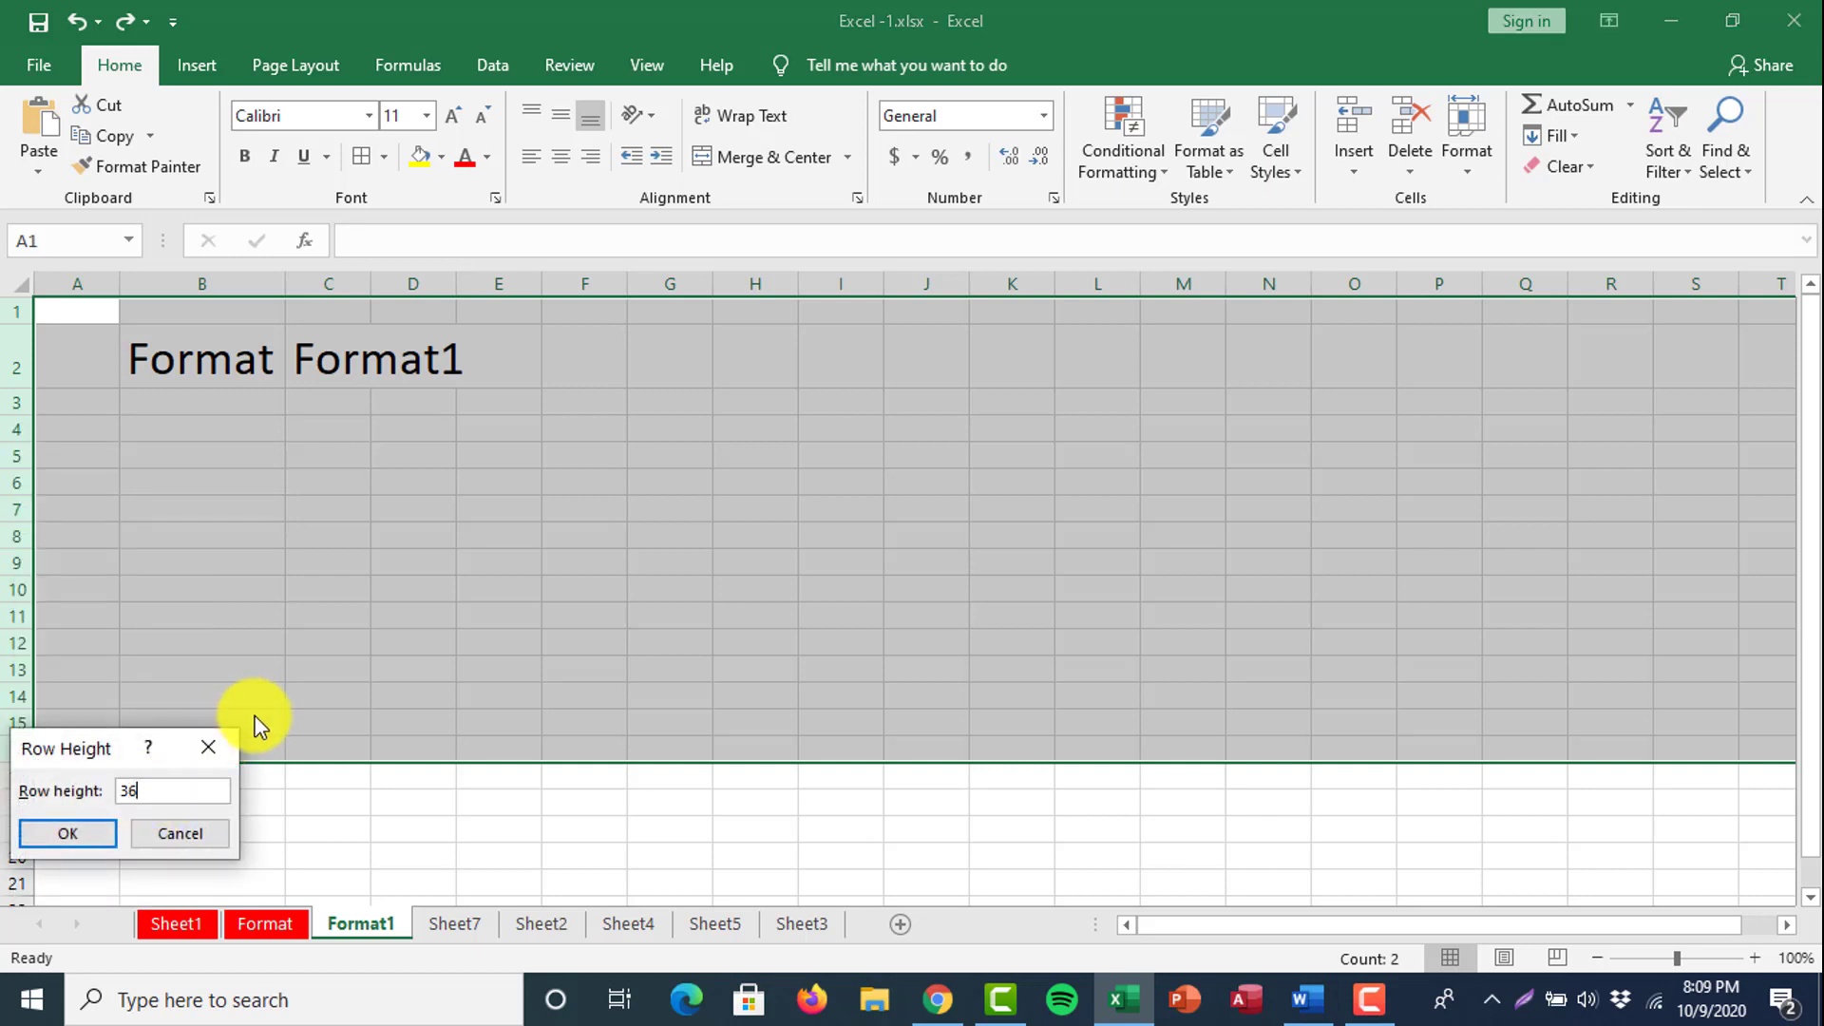
pyautogui.press('Return')
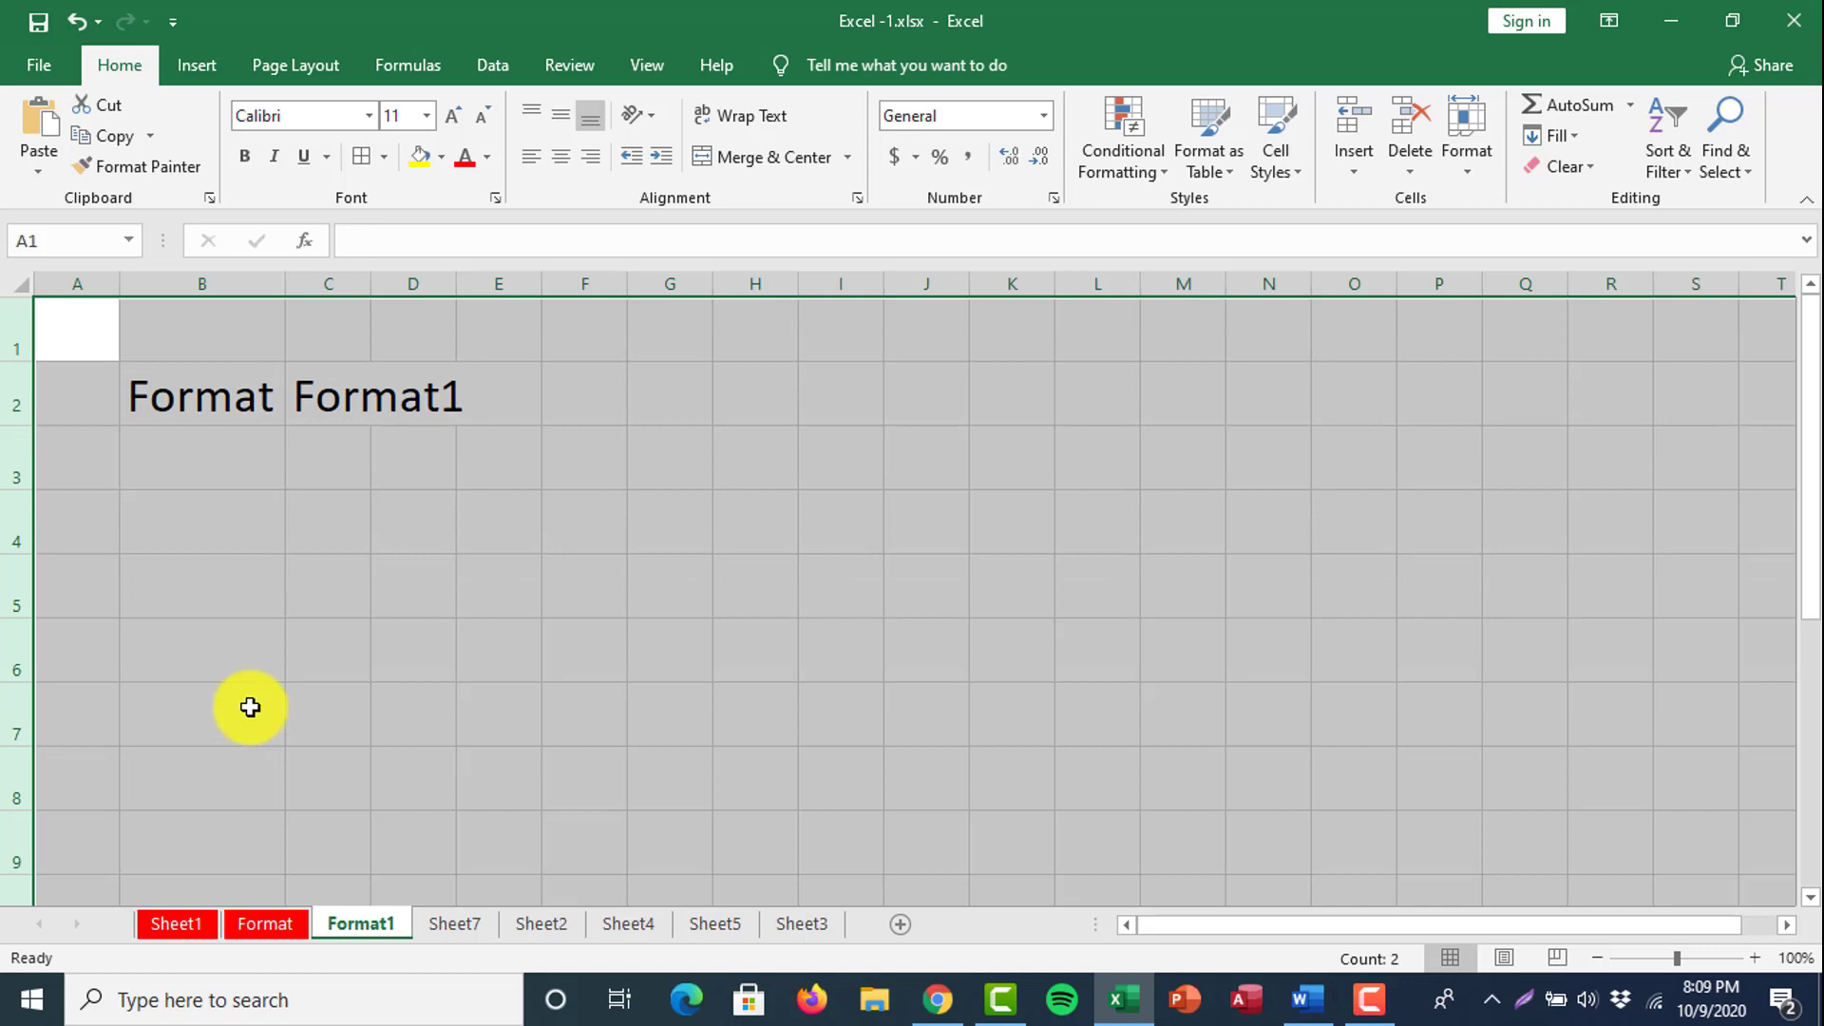
pyautogui.click(183, 323)
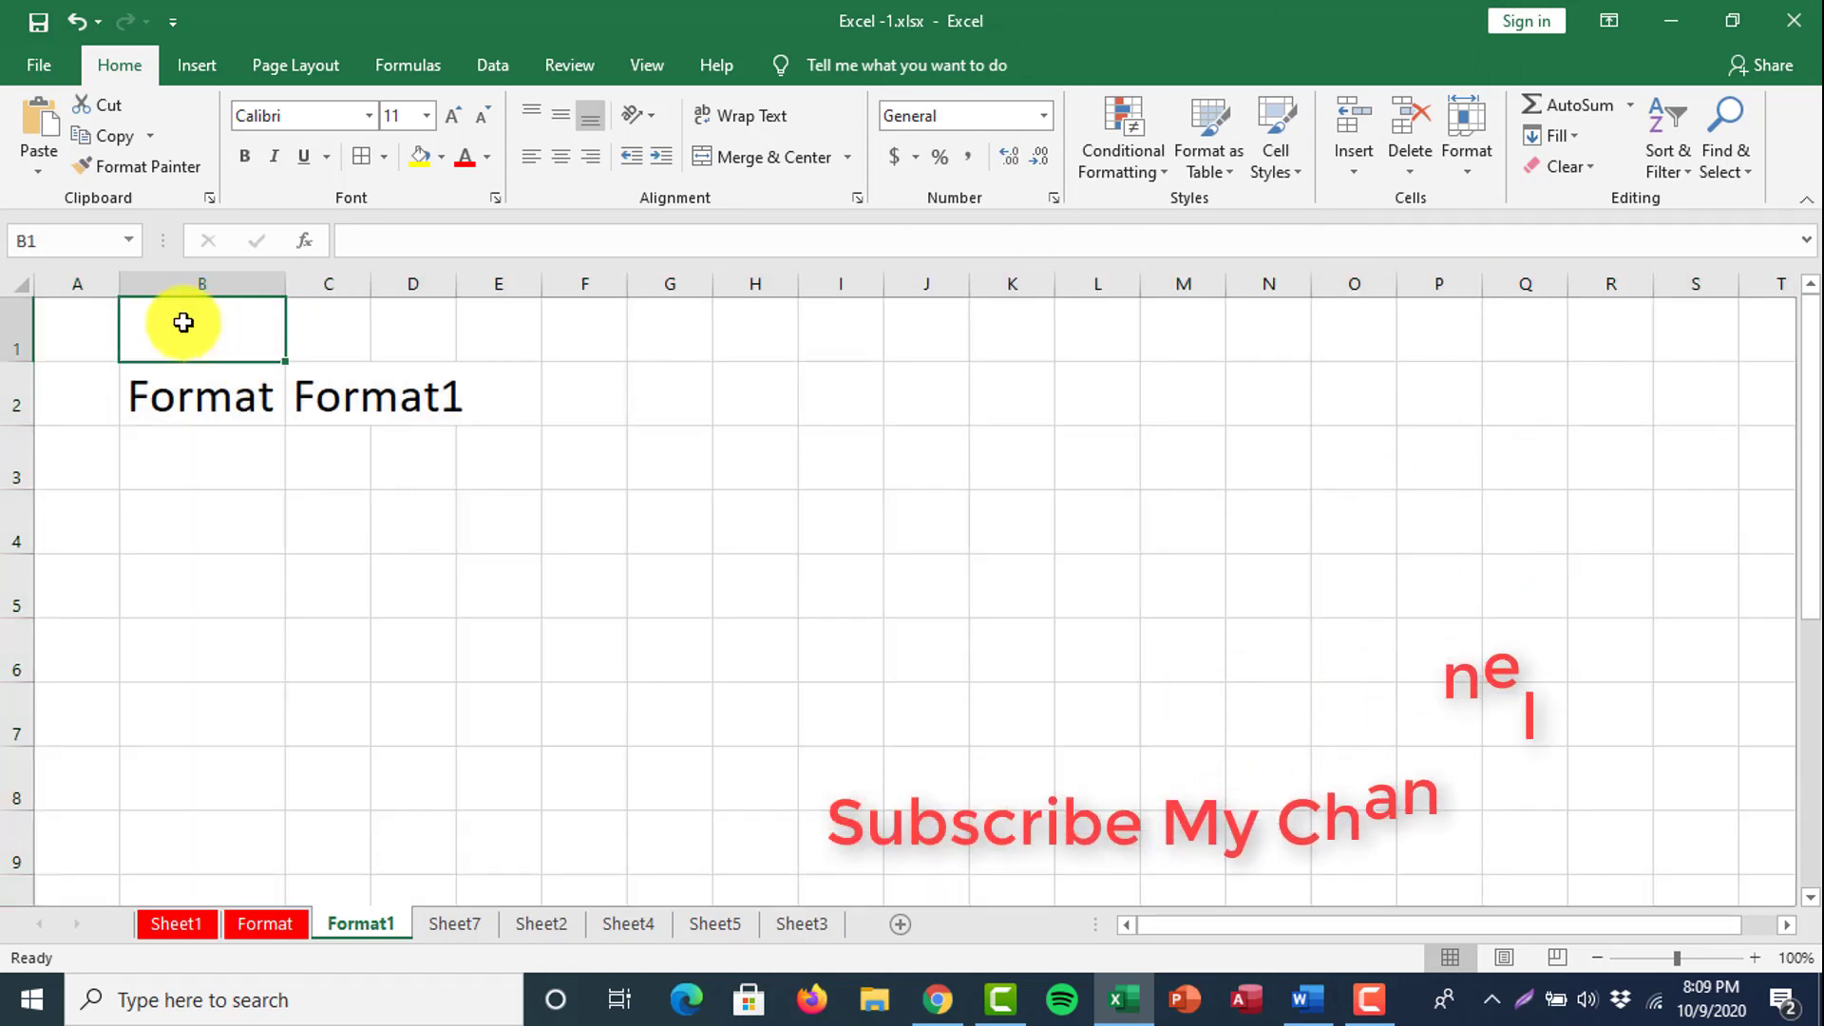
# Select columns A to J and set their column width to 17.
pyautogui.moveTo(90, 281); pyautogui.dragTo(924, 240)
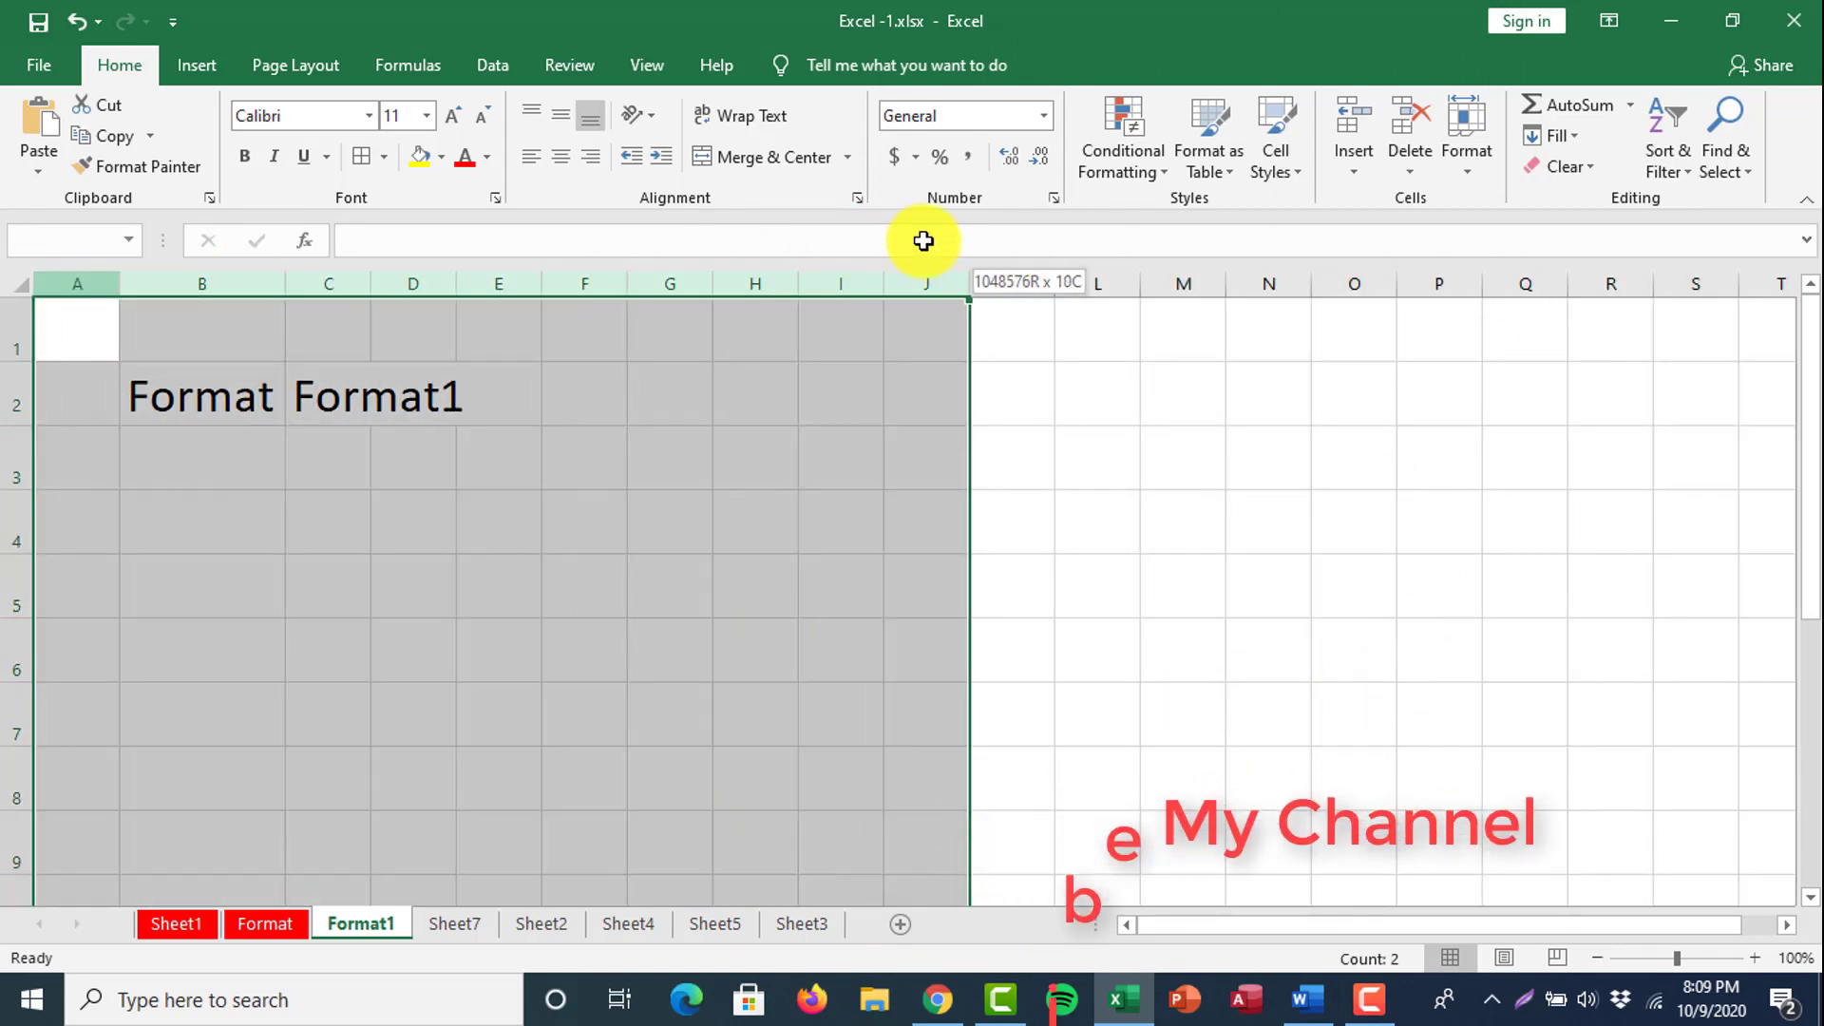
pyautogui.click(1468, 163)
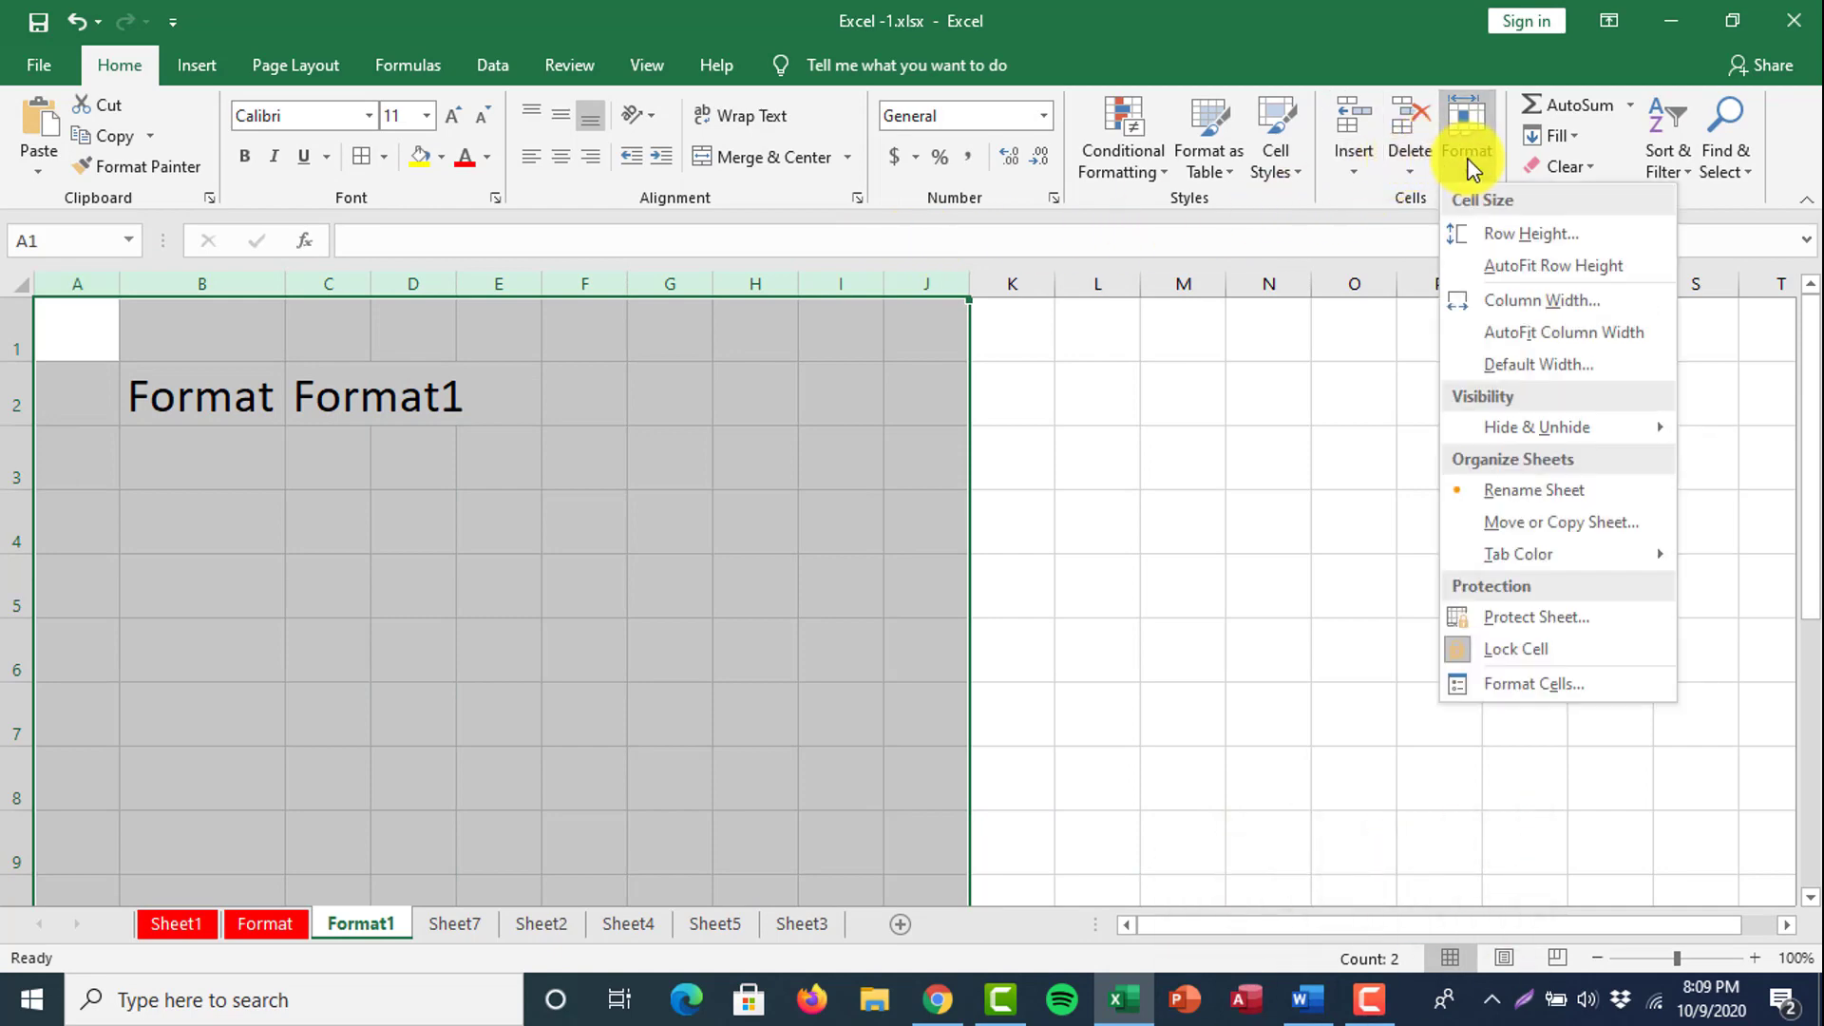
pyautogui.click(1536, 295)
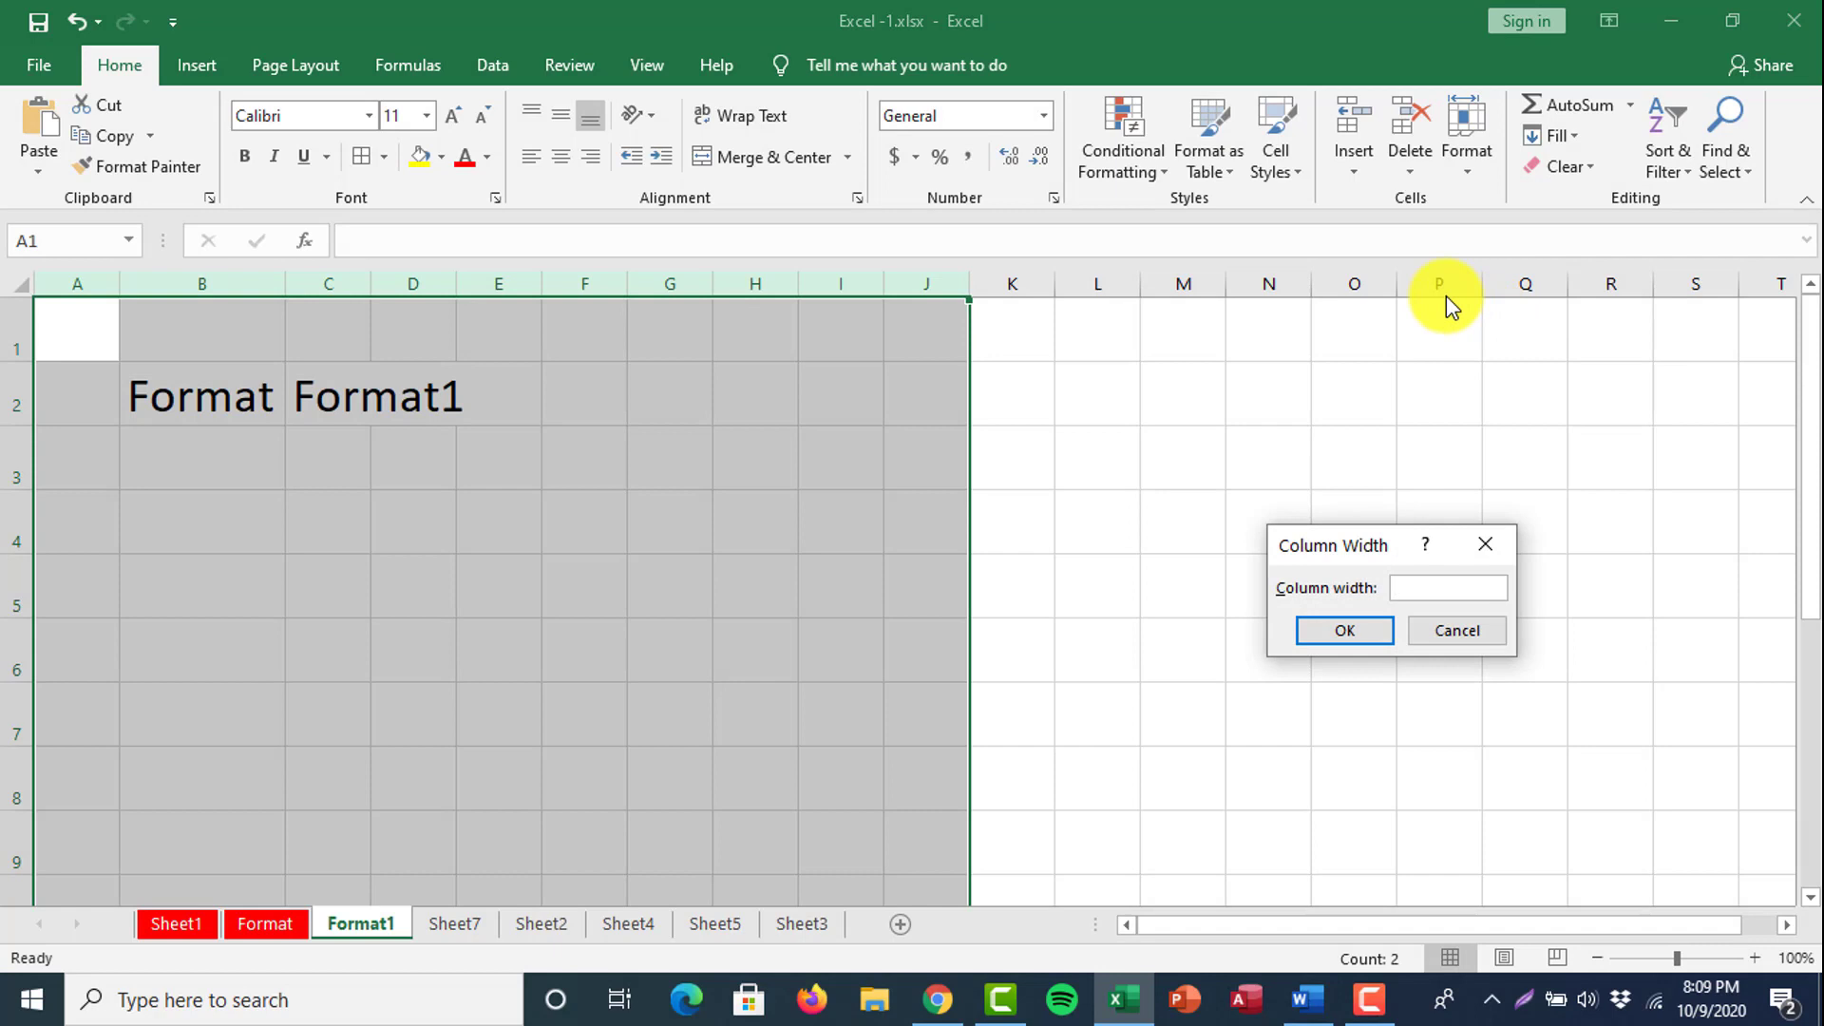
pyautogui.write('17')
pyautogui.press('Return')
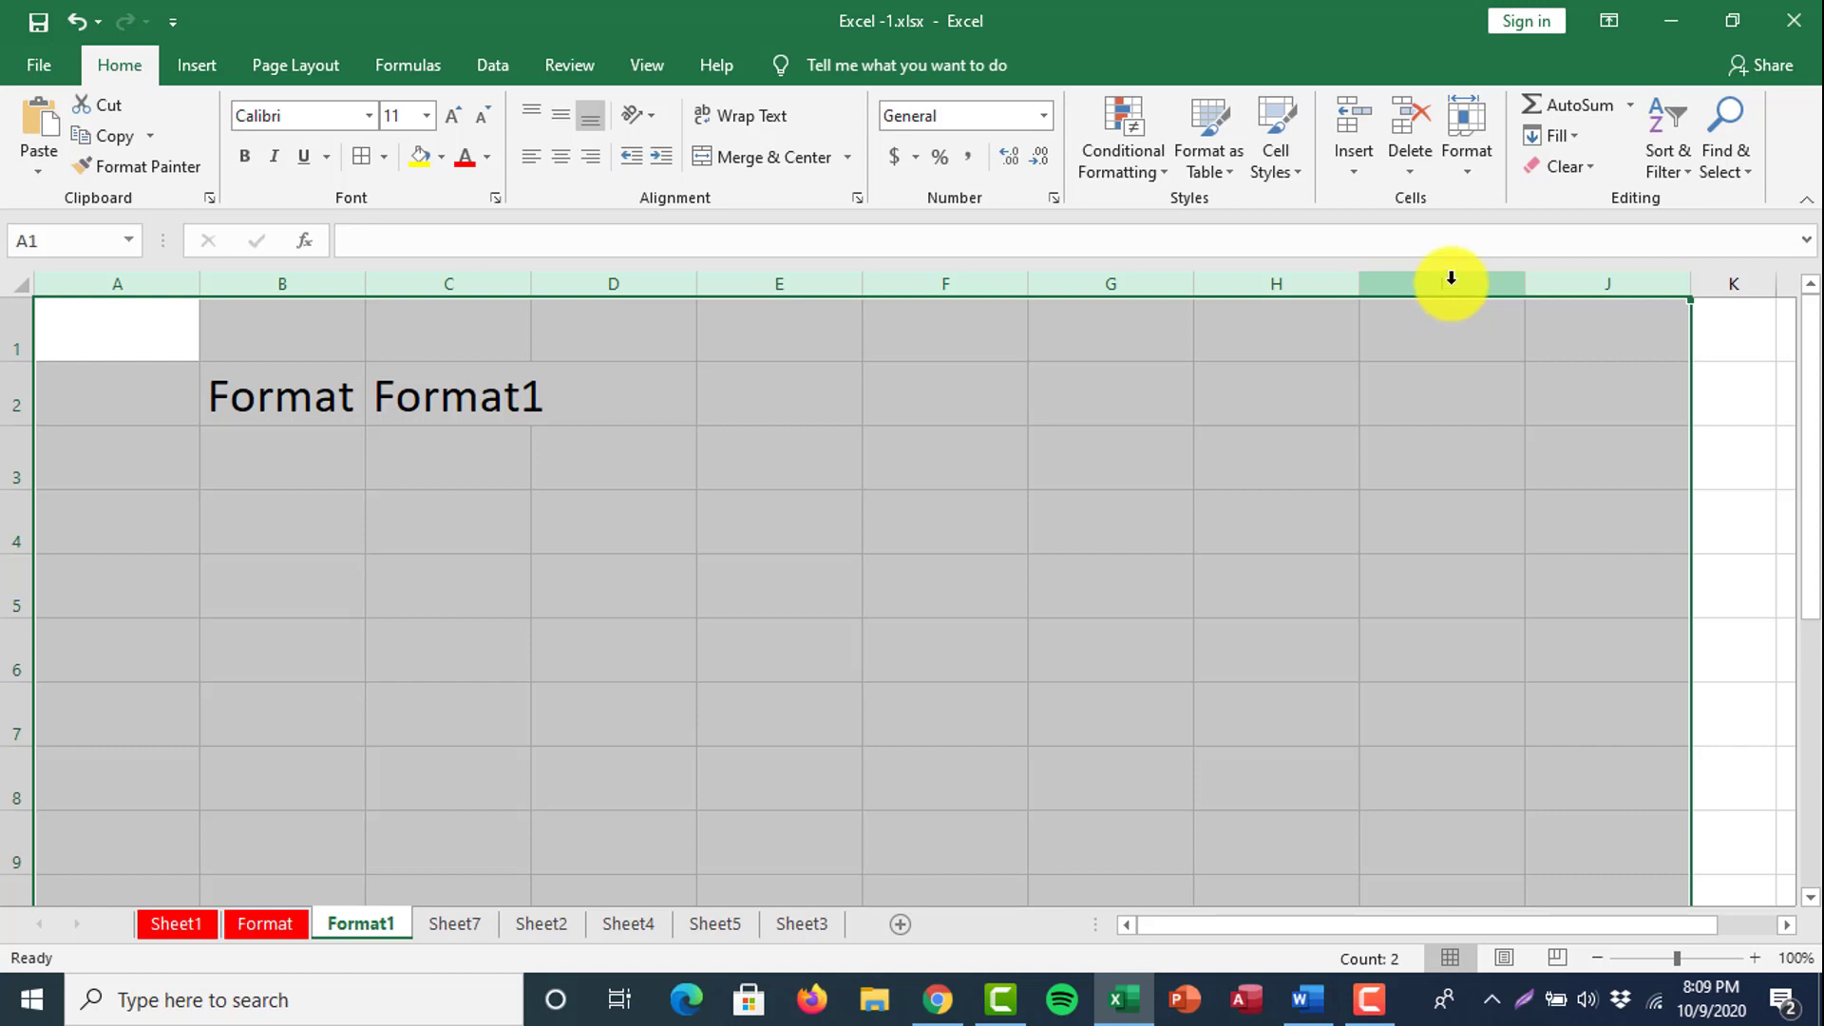
# Undo the last column width change and set the width of columns A to K to 18.
pyautogui.hotkey('ctrl', 'z')
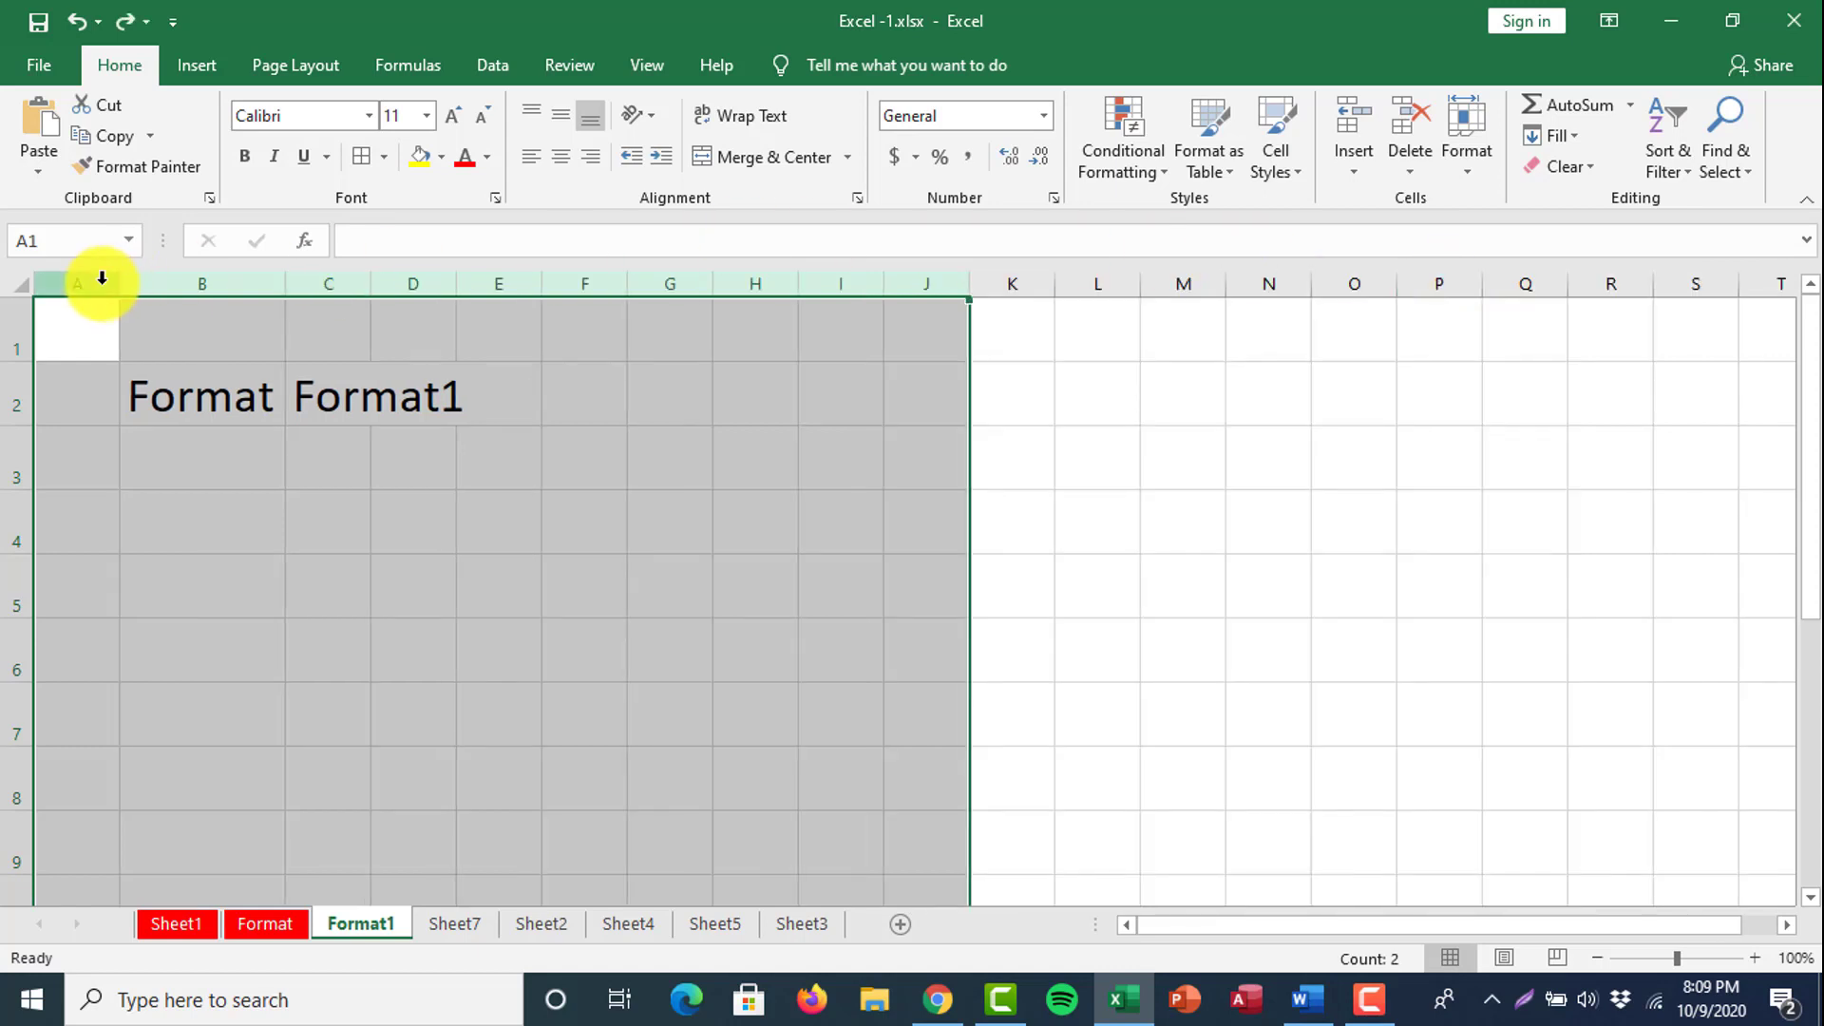
pyautogui.moveTo(98, 278); pyautogui.dragTo(995, 256)
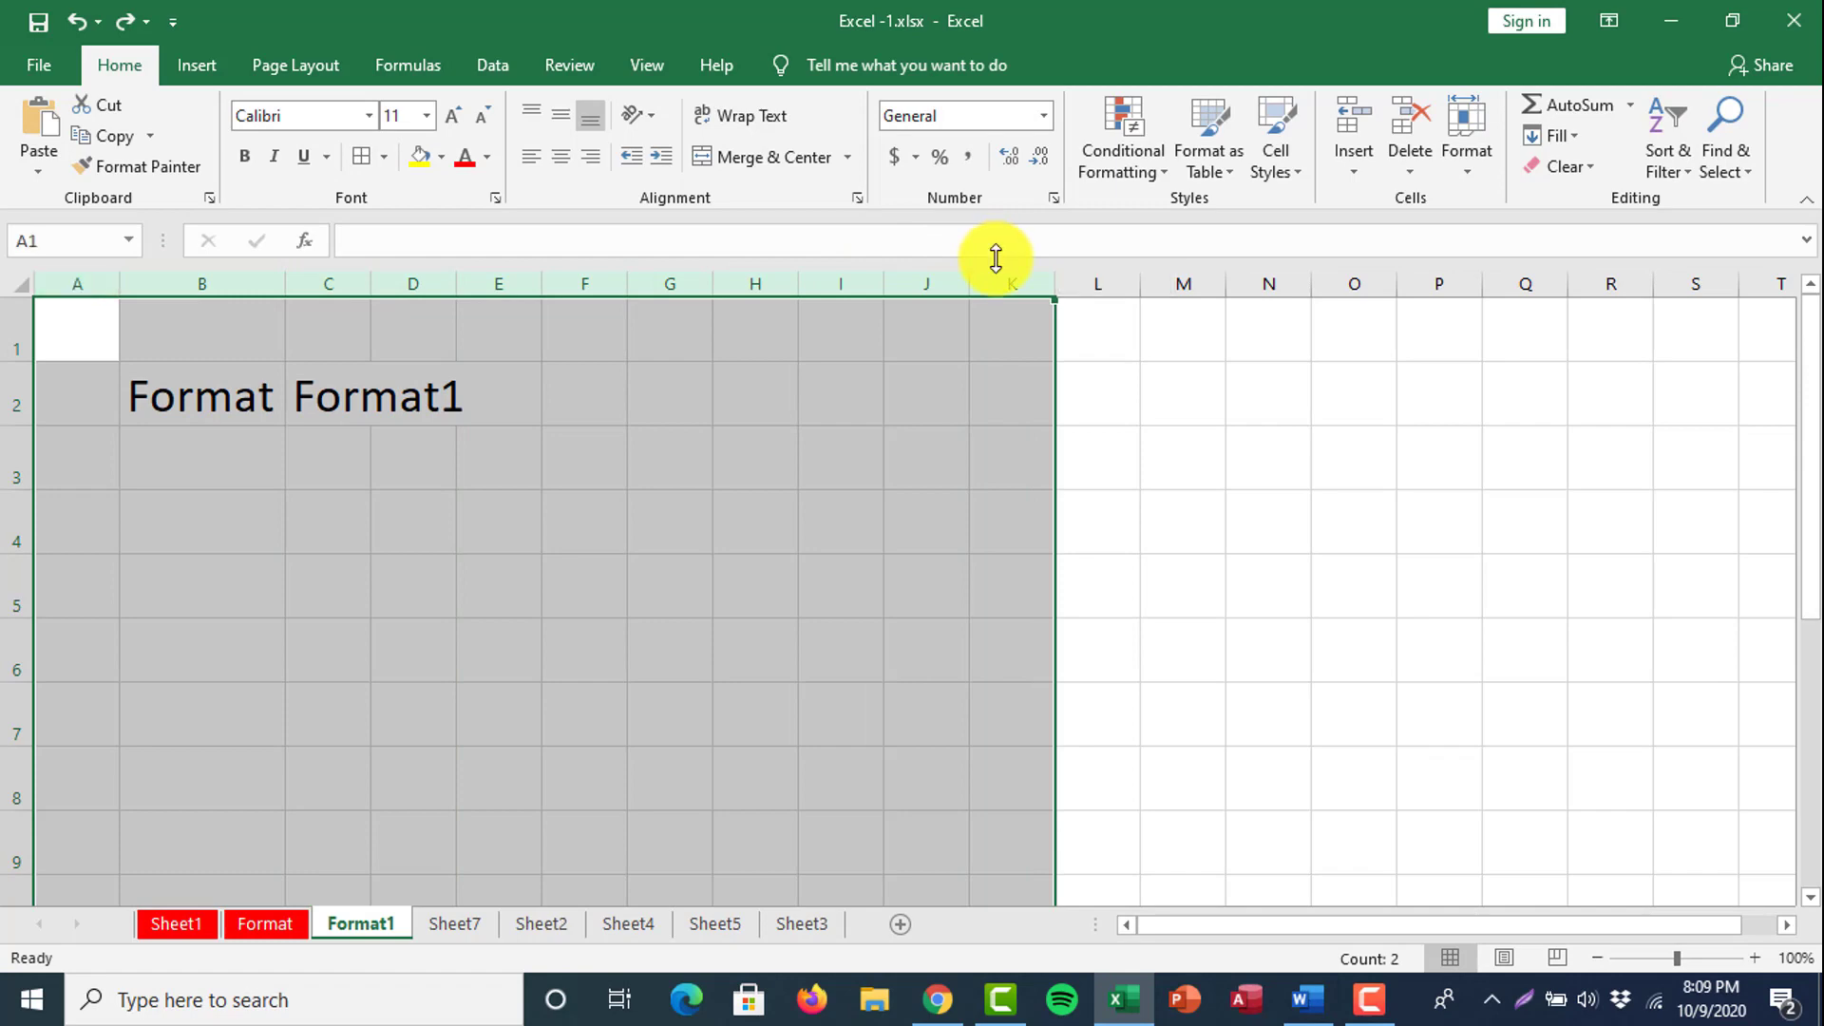
pyautogui.rightClick(850, 277)
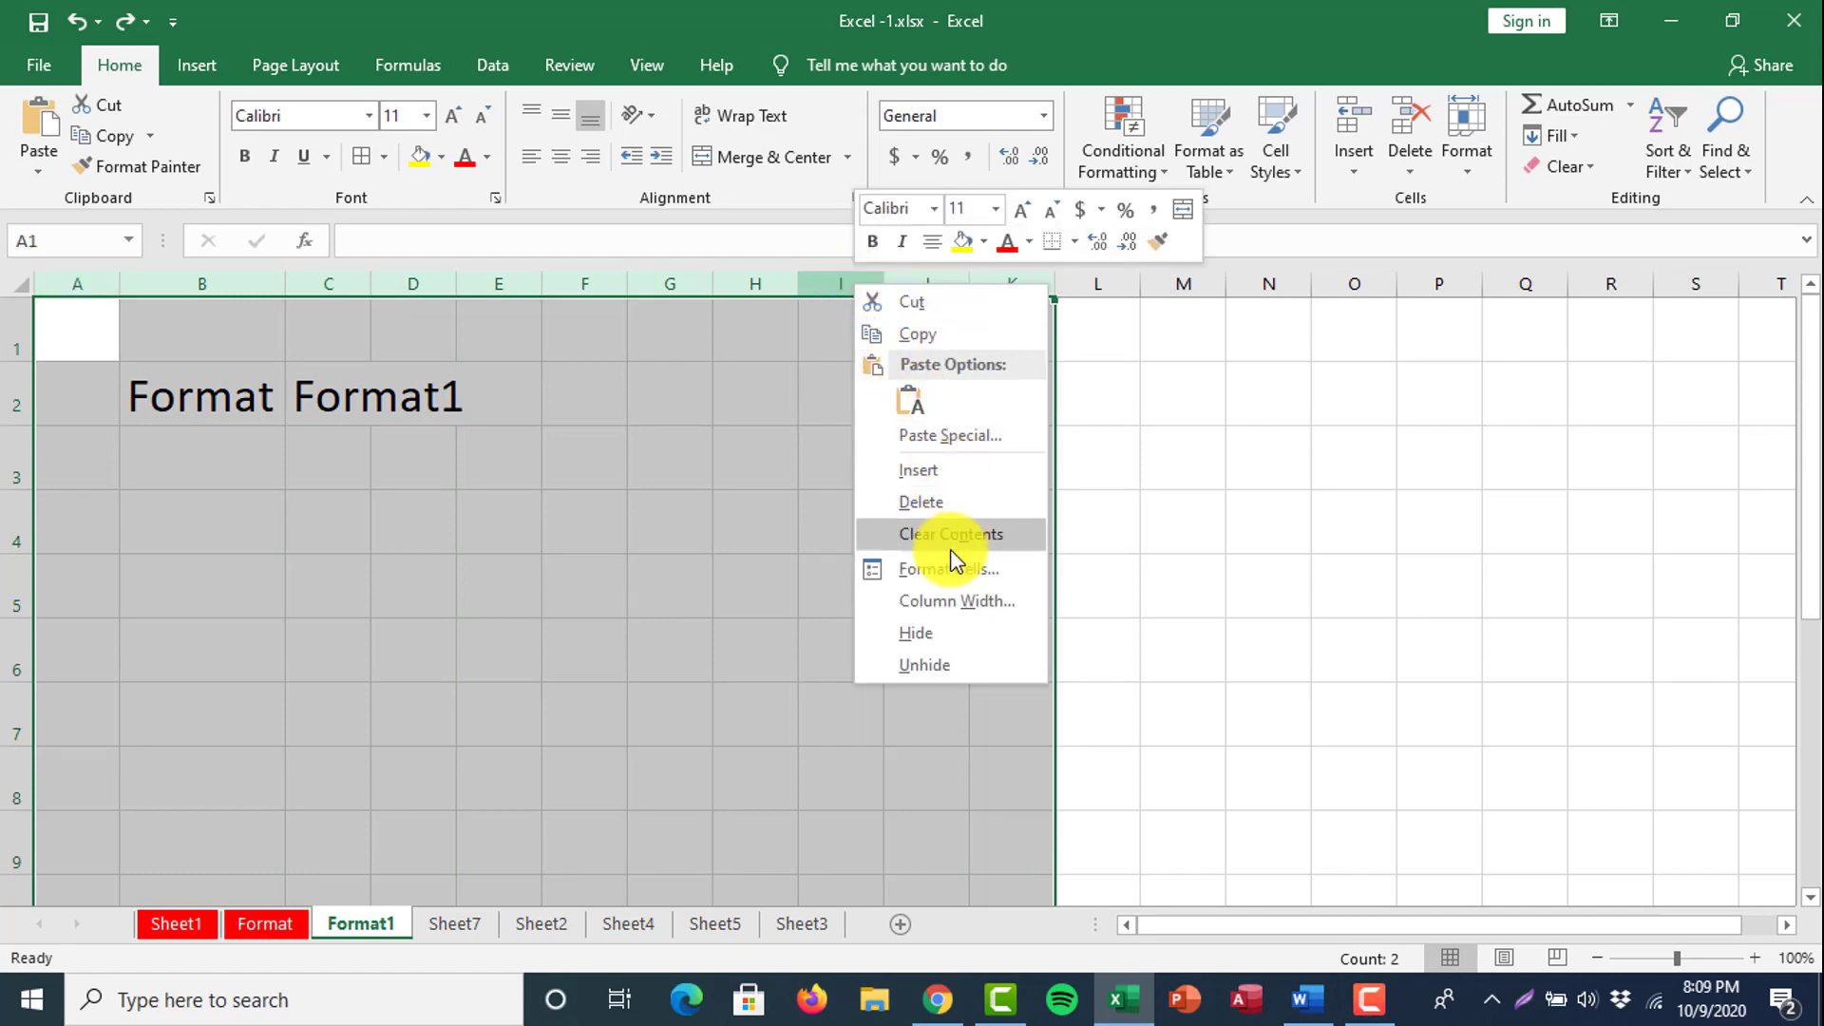
pyautogui.click(935, 598)
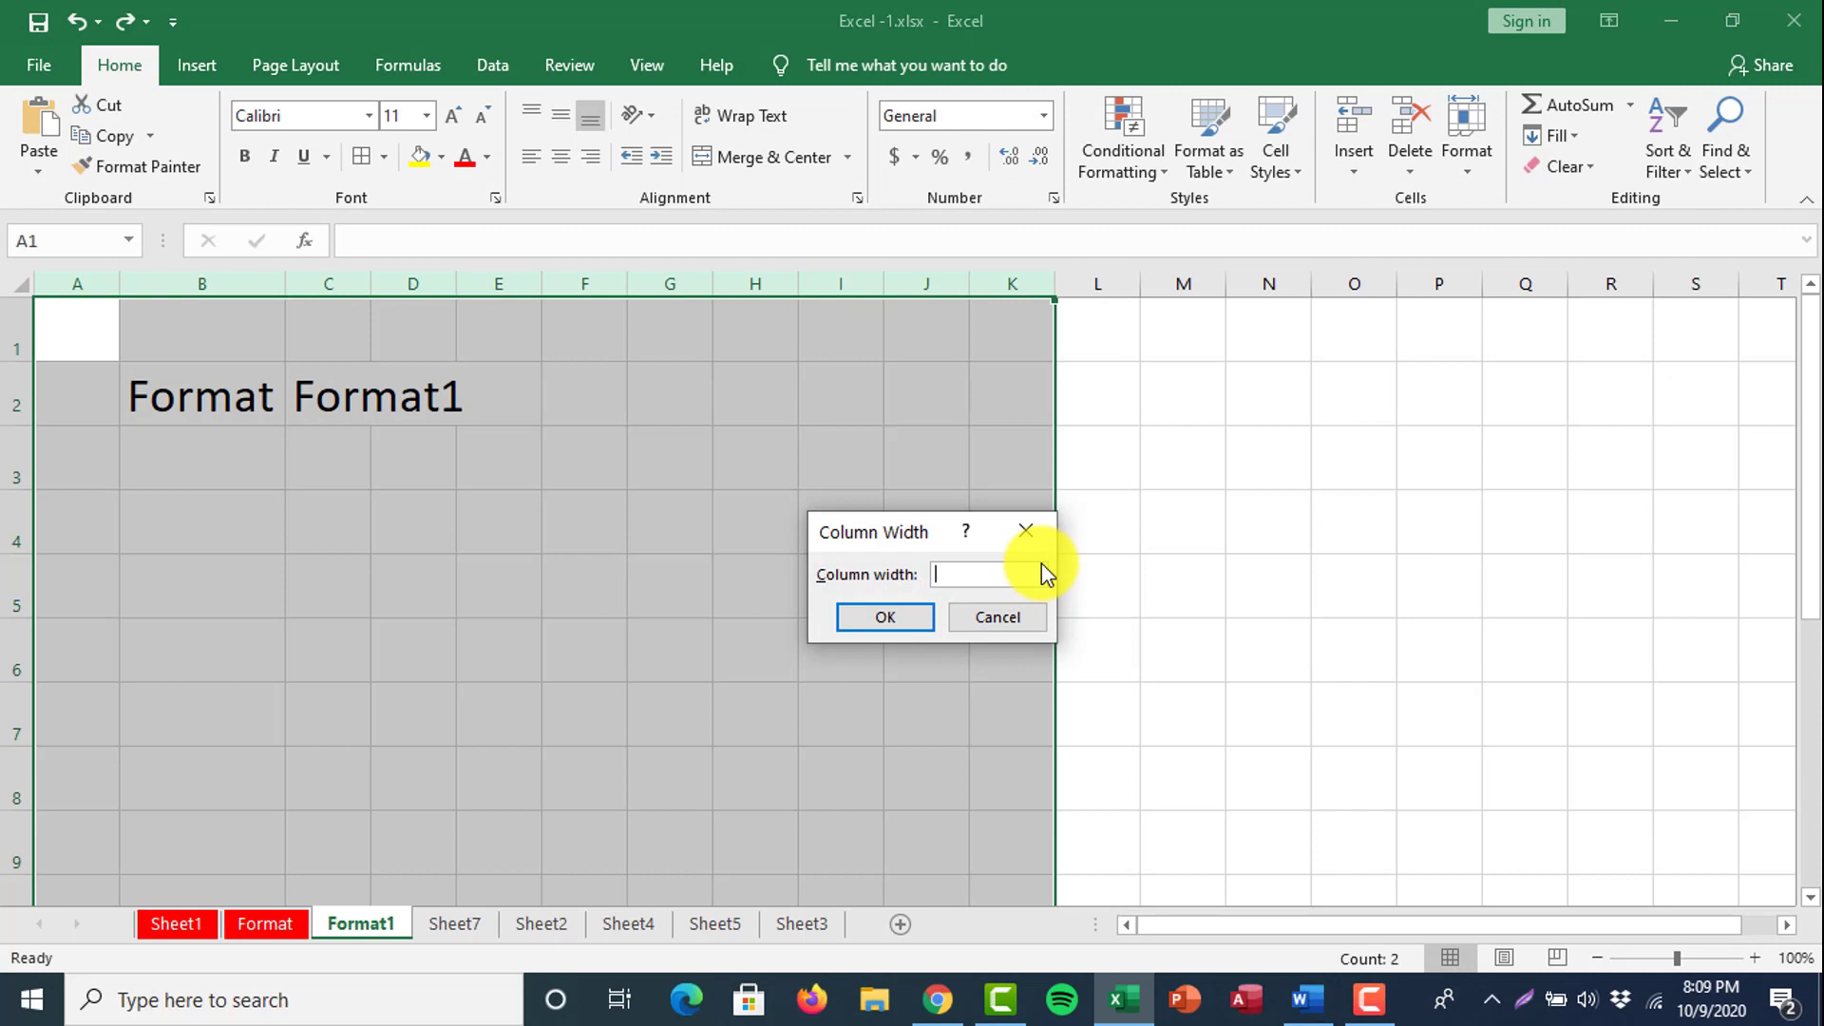
pyautogui.write('18')
pyautogui.press('Return')
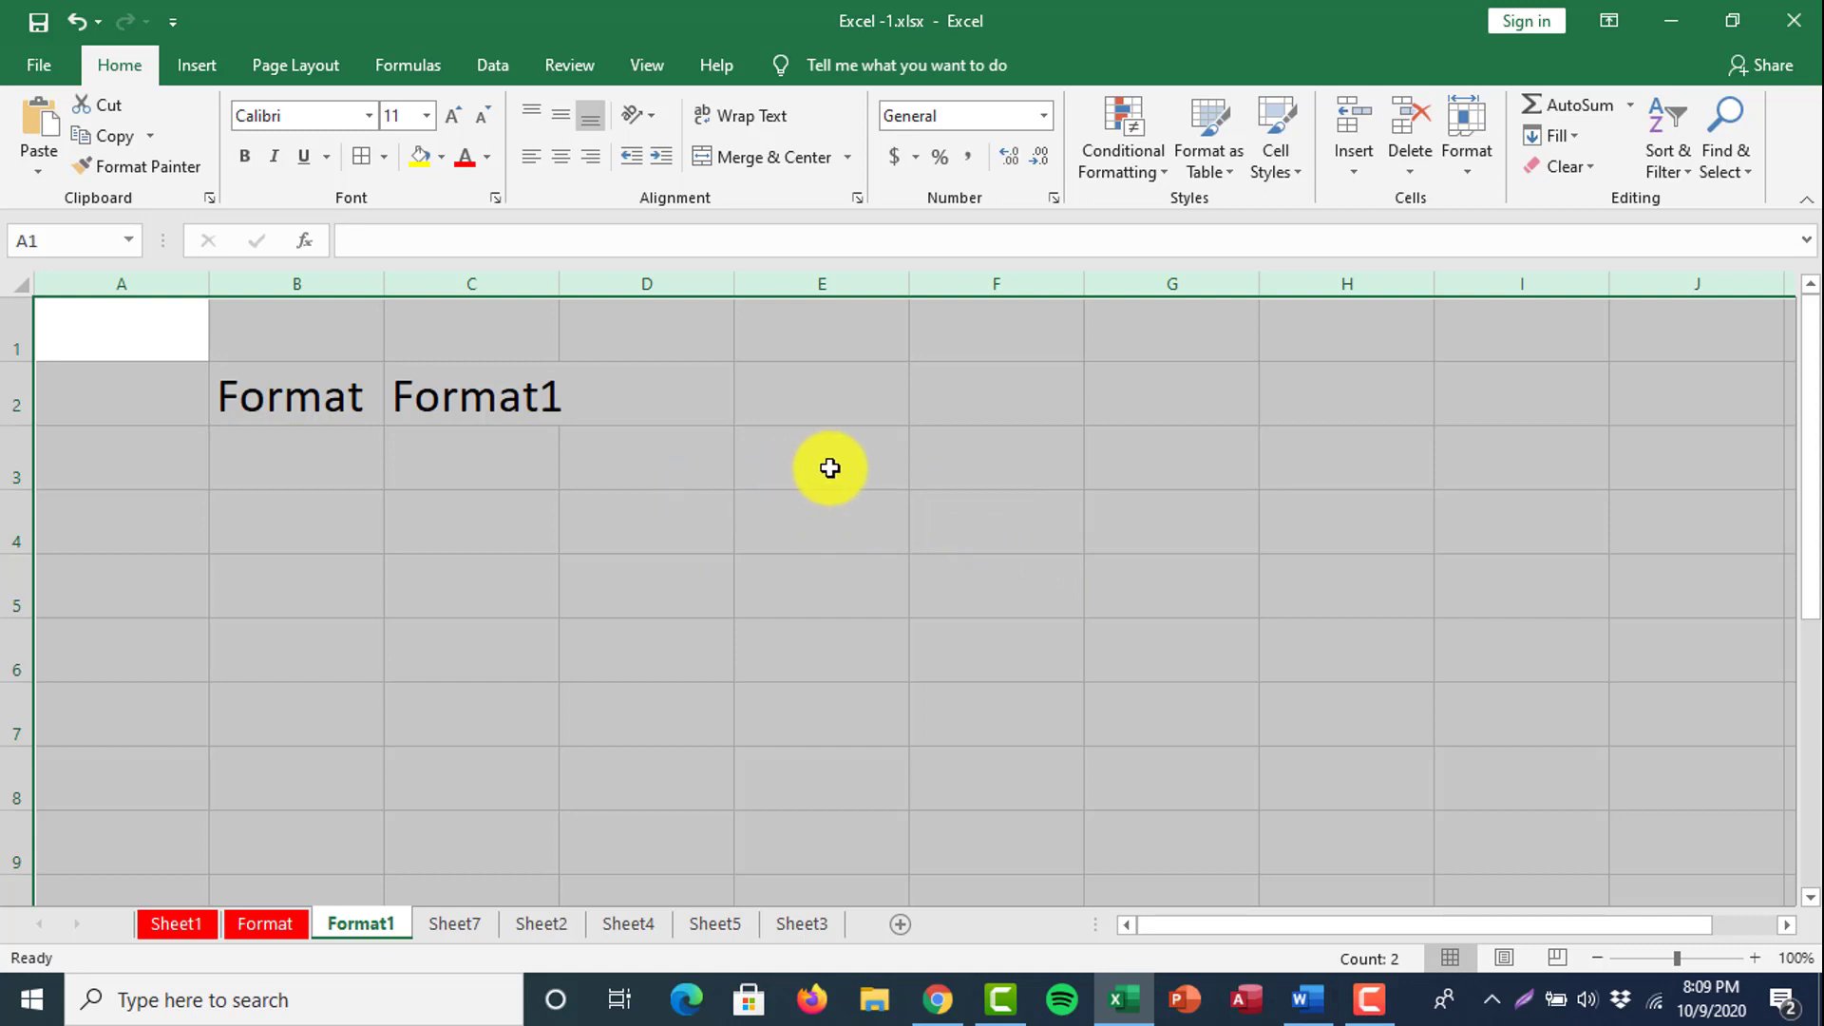
pyautogui.click(1474, 171)
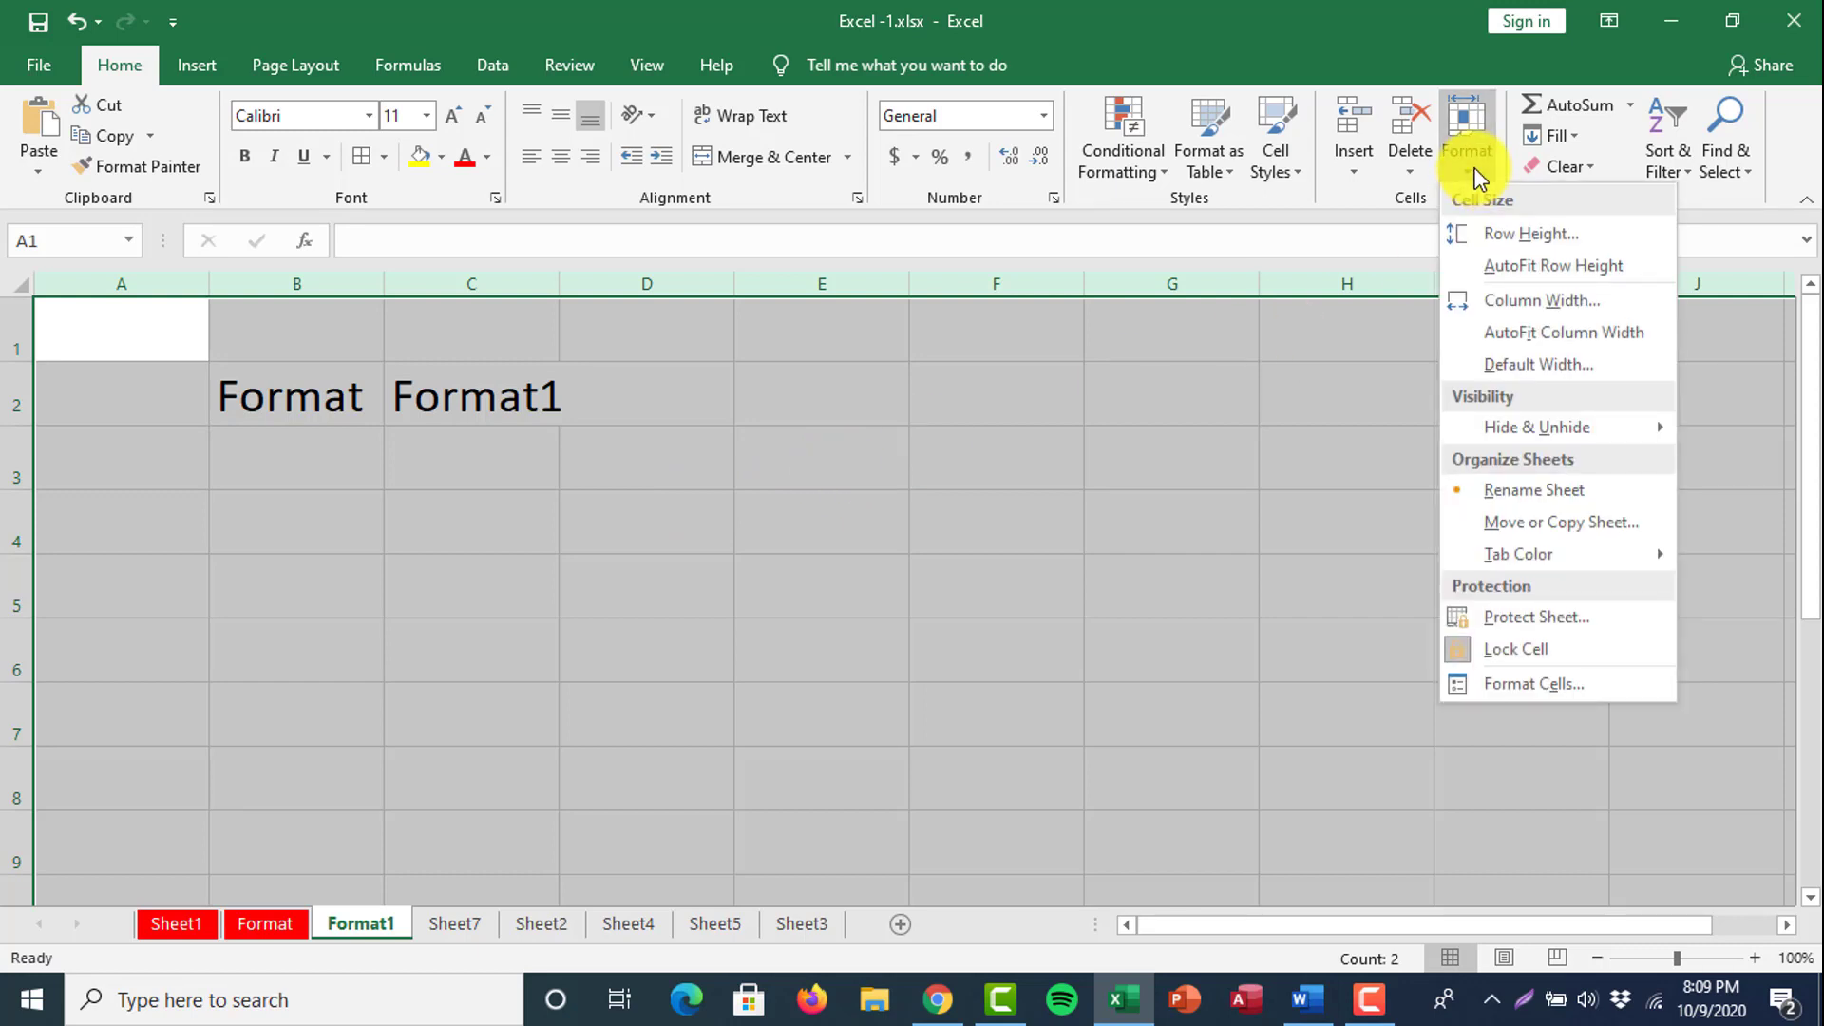
pyautogui.moveTo(1498, 438)
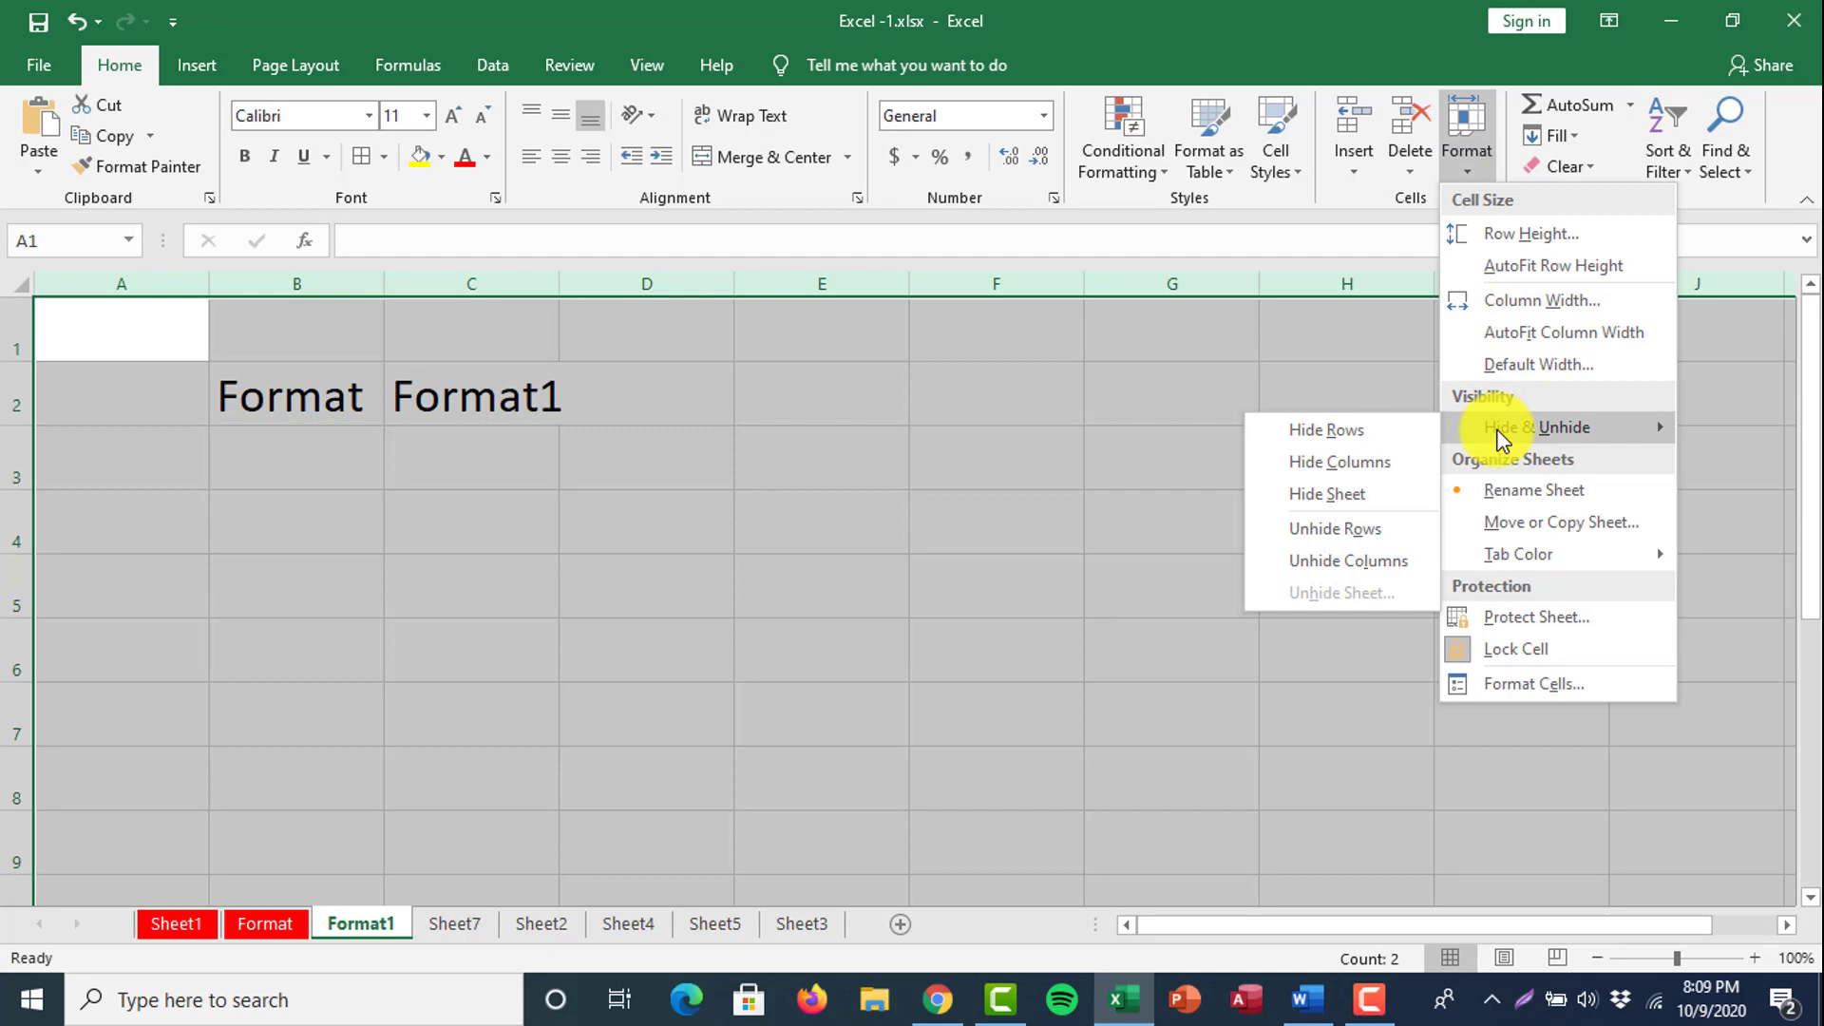
pyautogui.click(1005, 473)
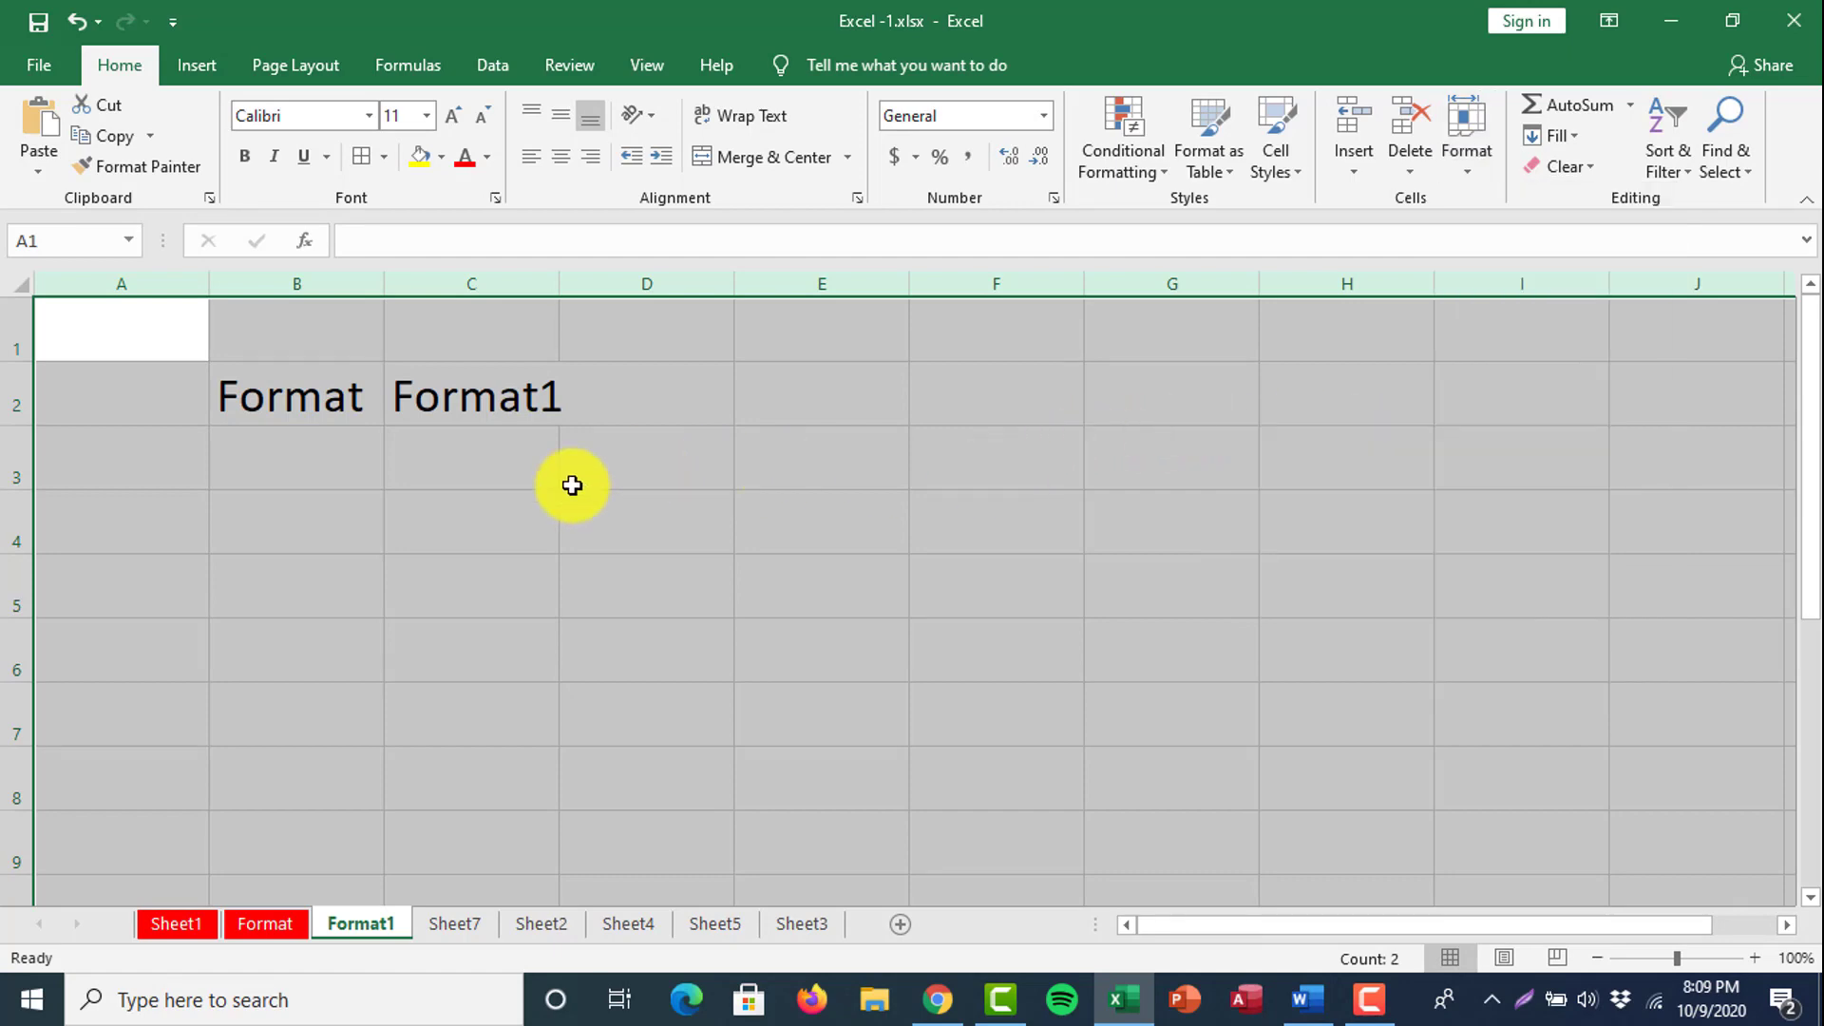
pyautogui.click(571, 485)
# Try hiding rows while the whole of column B is selected, and undo the hiding.
pyautogui.click(288, 281)
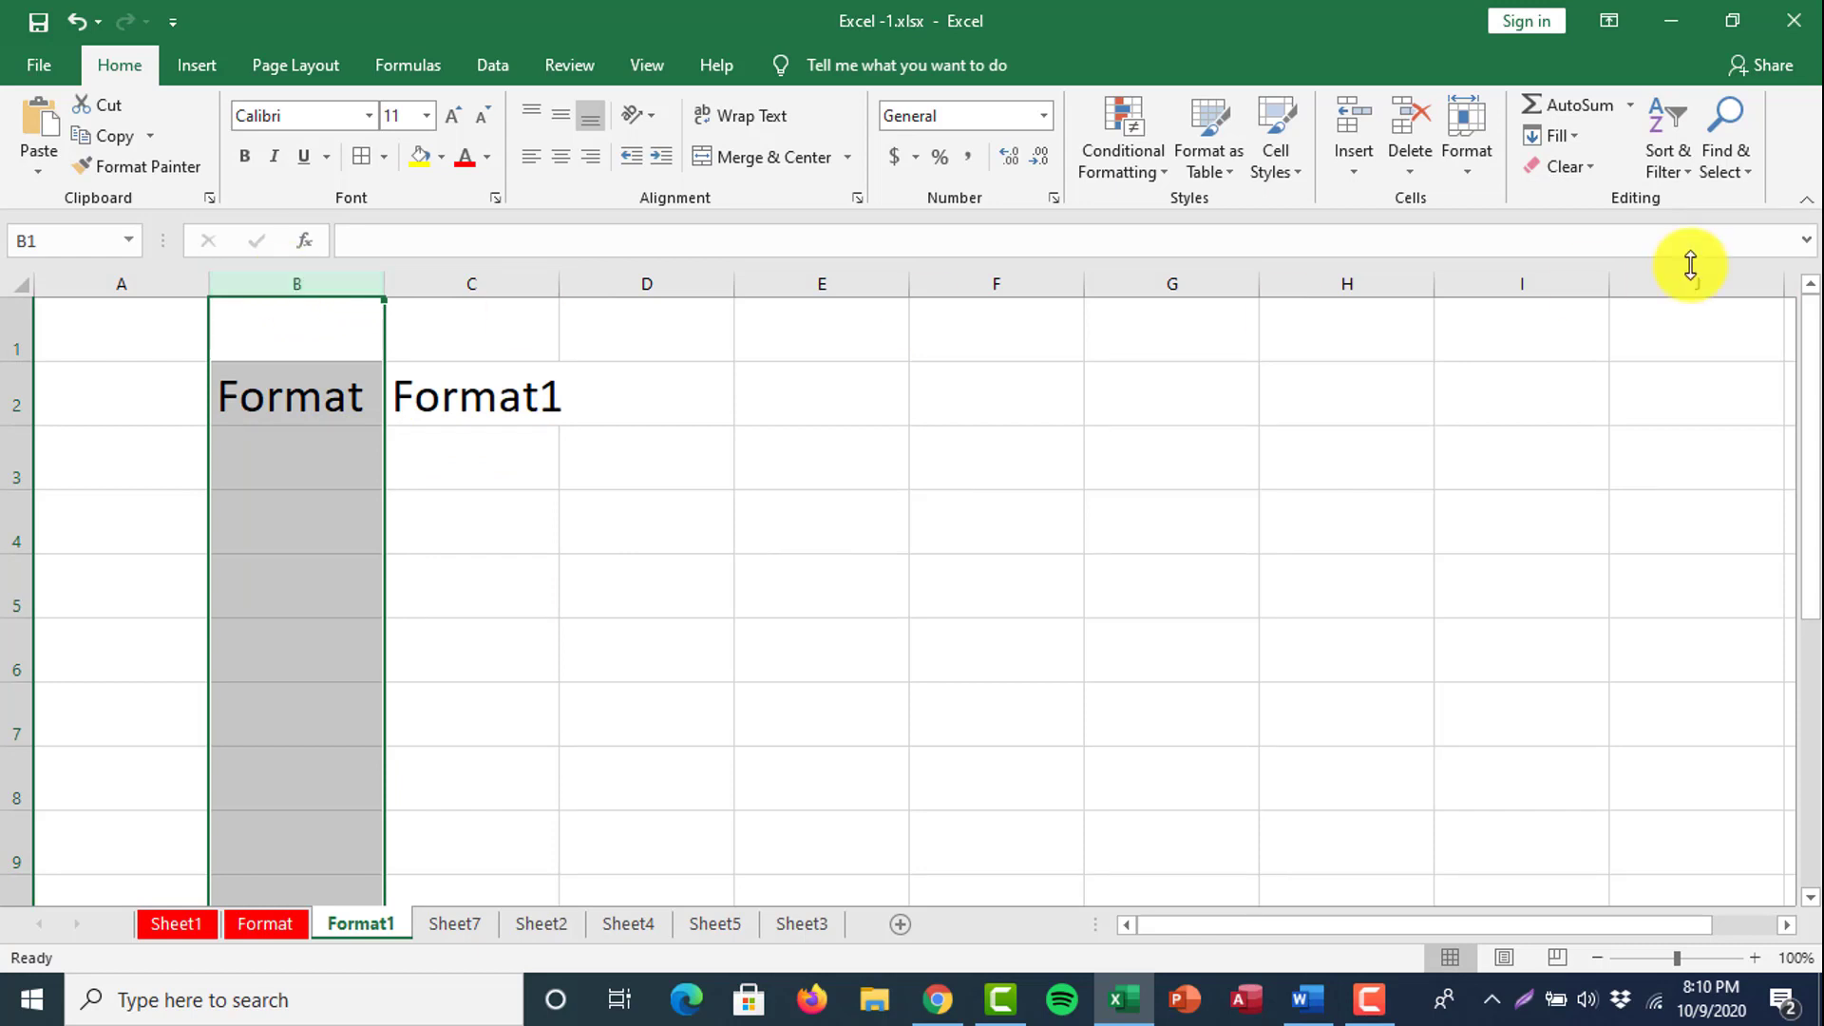
pyautogui.click(1475, 178)
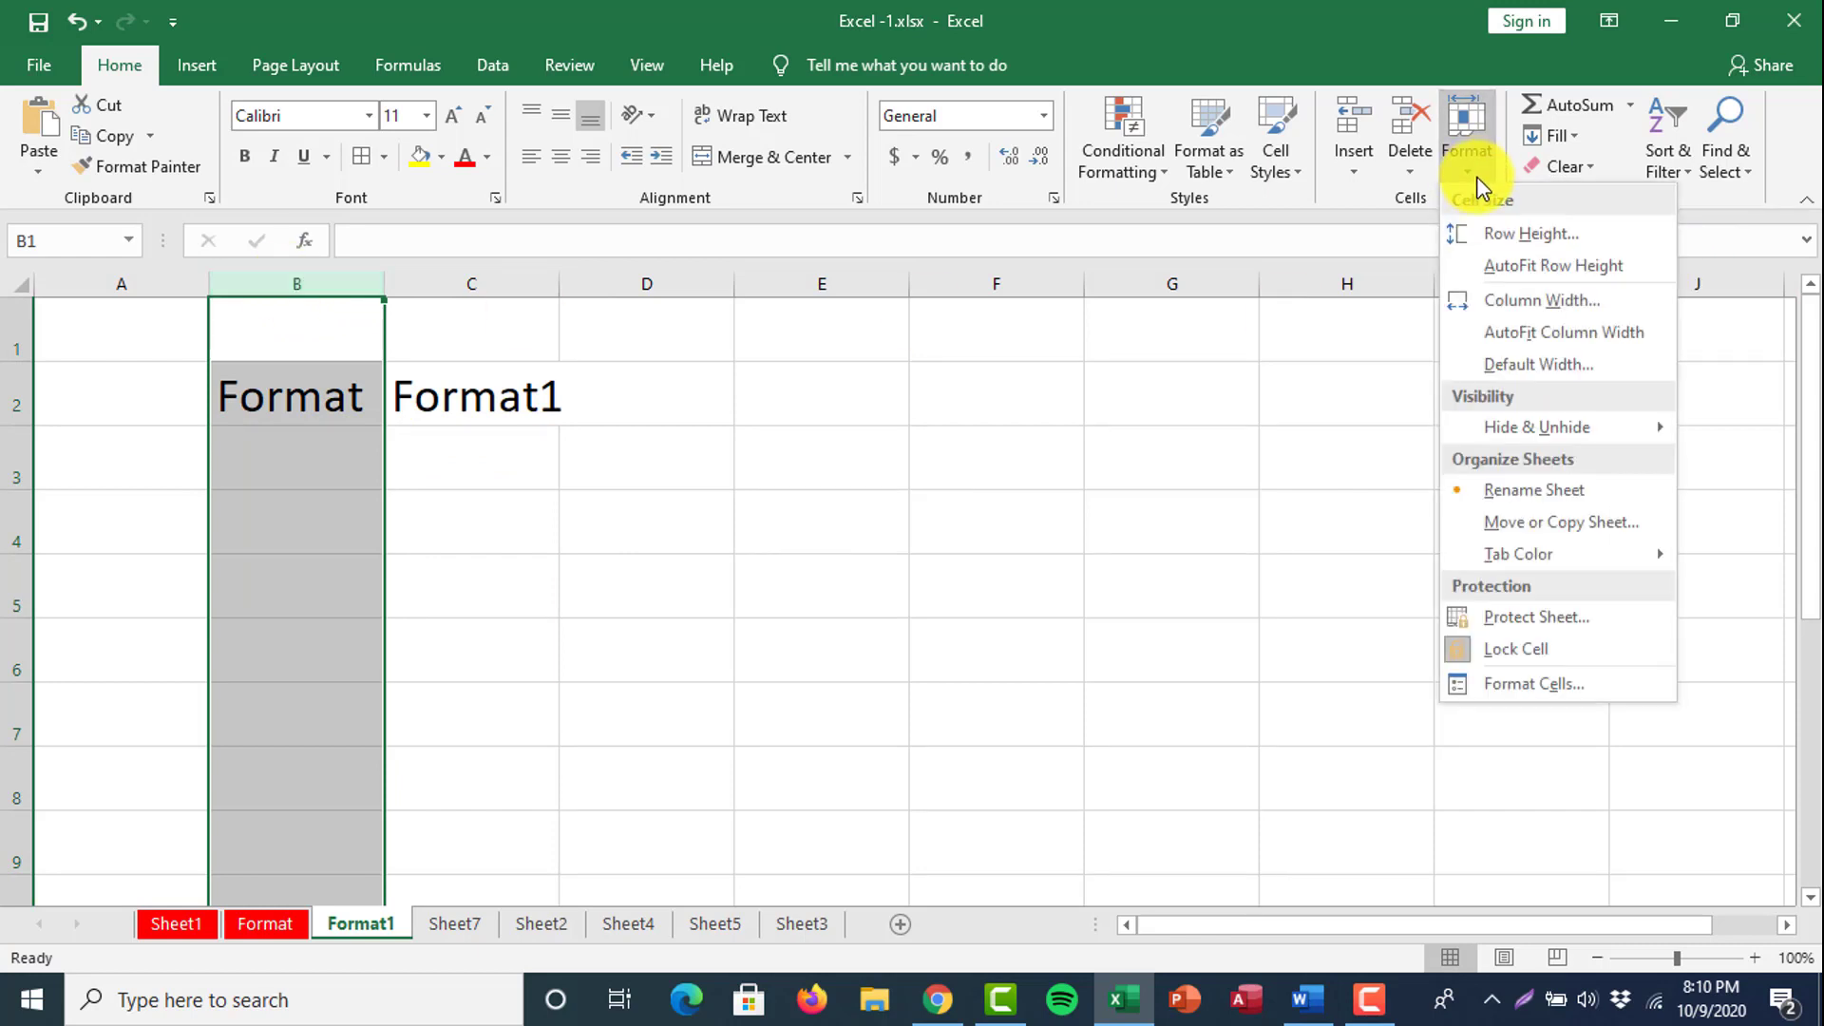
pyautogui.moveTo(1546, 440)
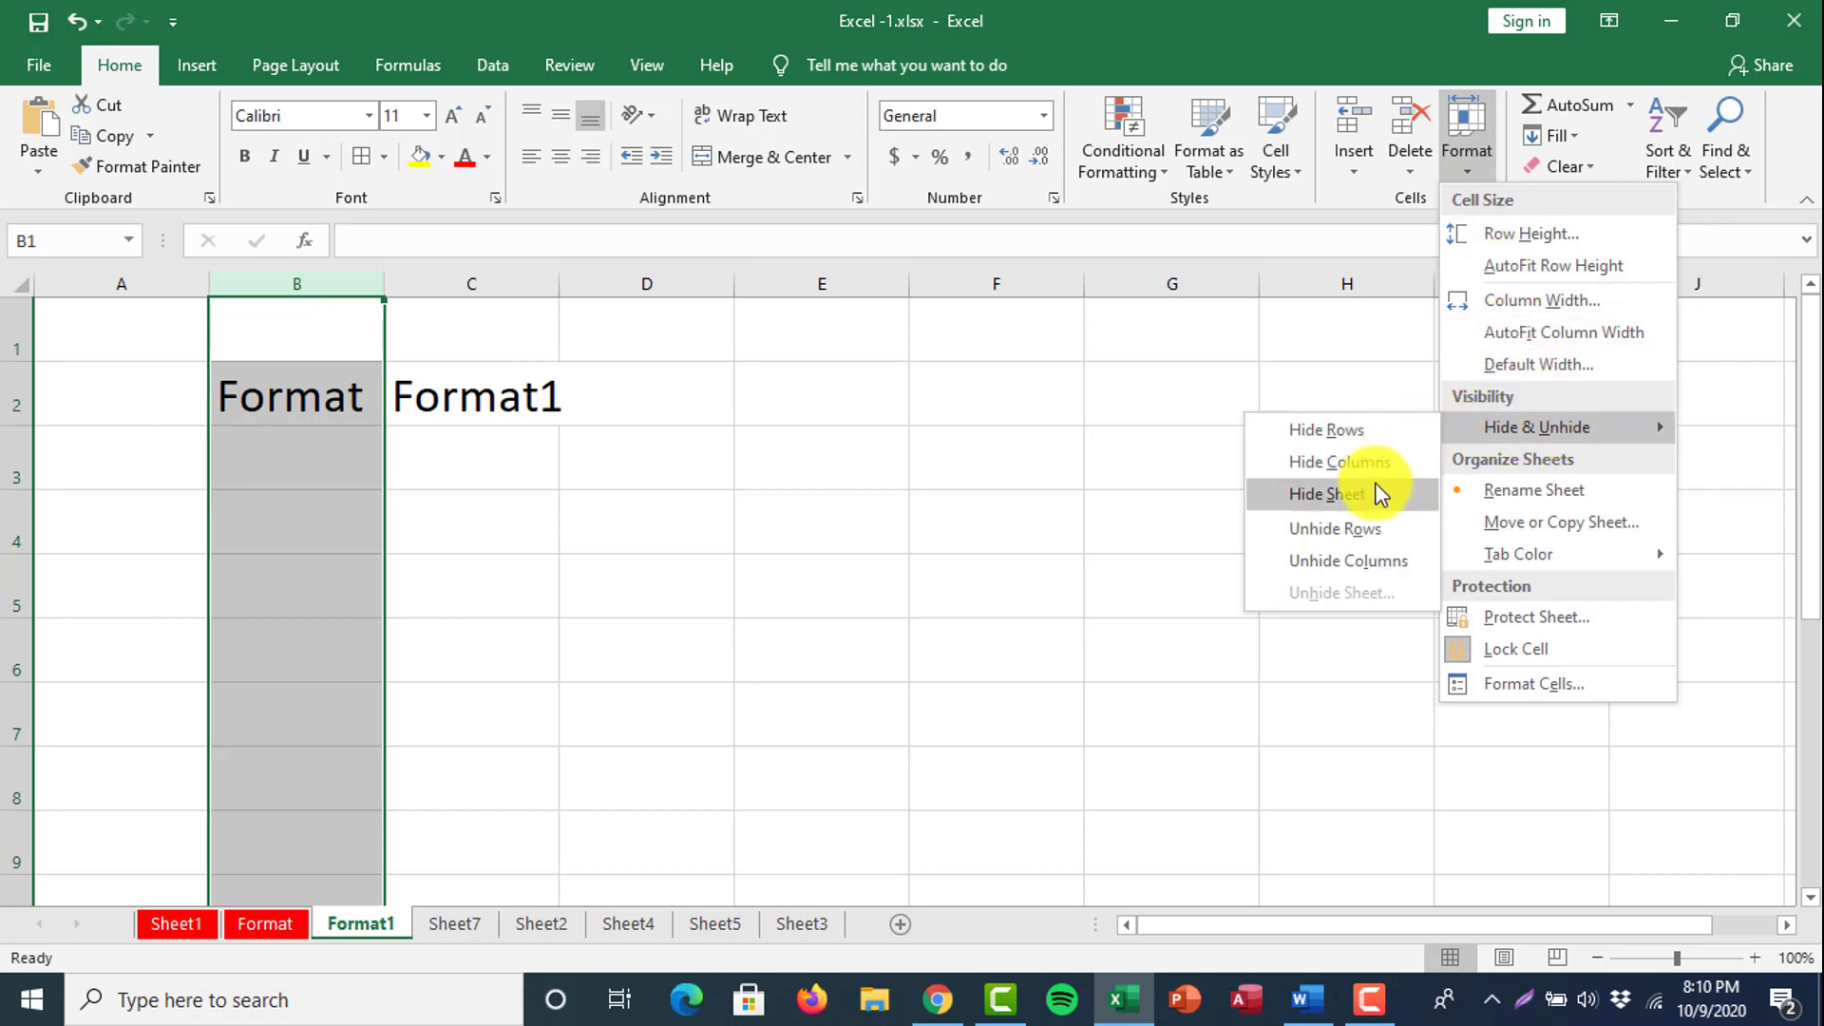
pyautogui.click(1358, 430)
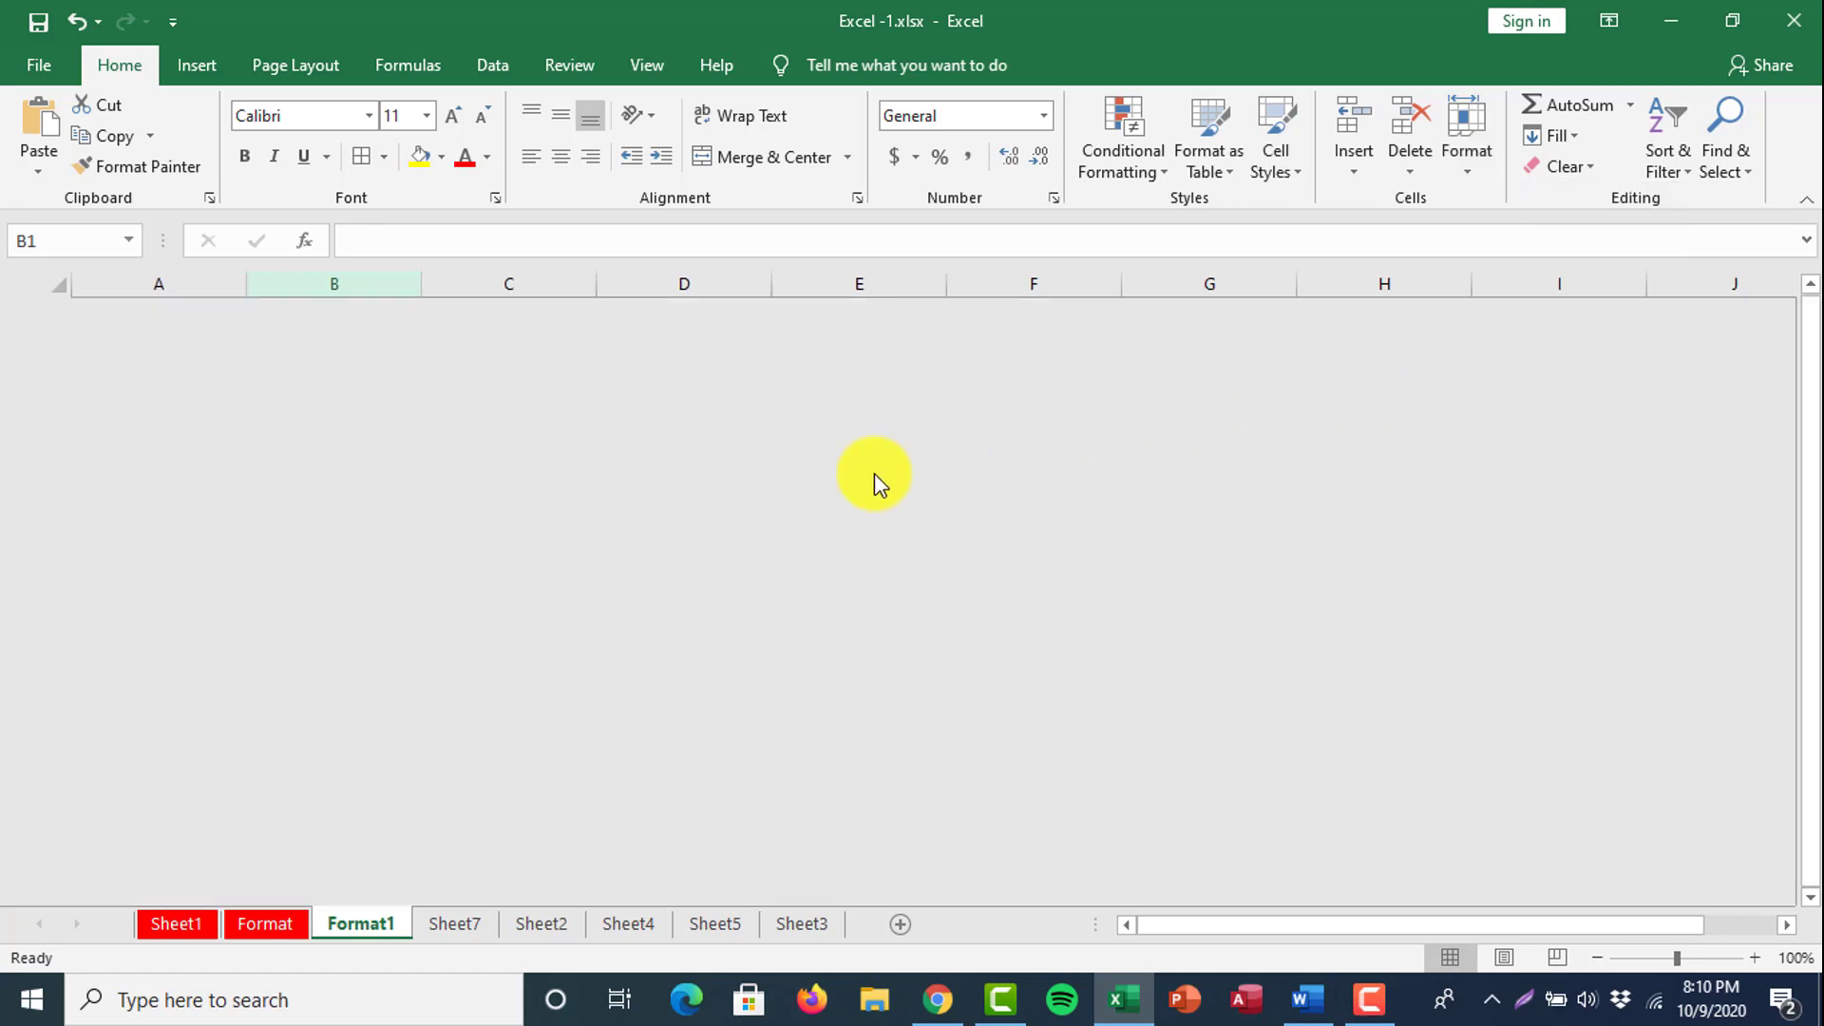
pyautogui.hotkey('ctrl', 'z')
pyautogui.click(704, 561)
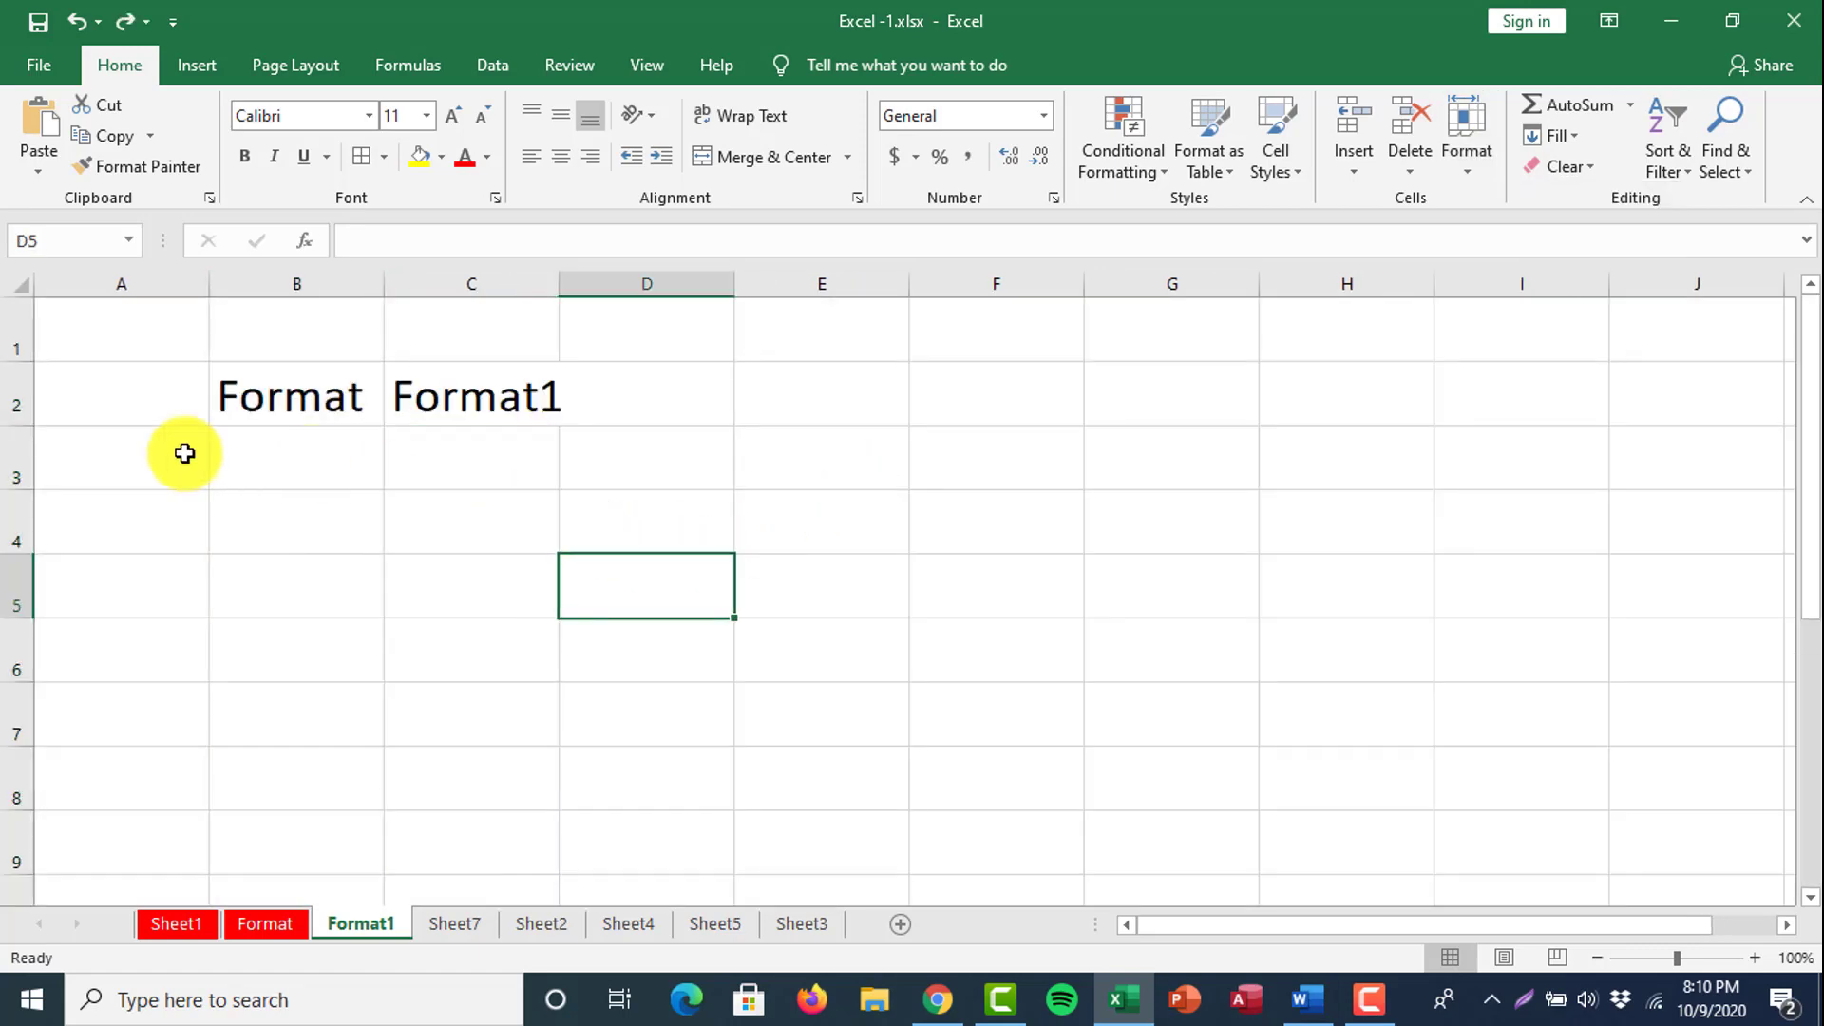
# Hide row 2 and undo the hiding.
pyautogui.click(23, 409)
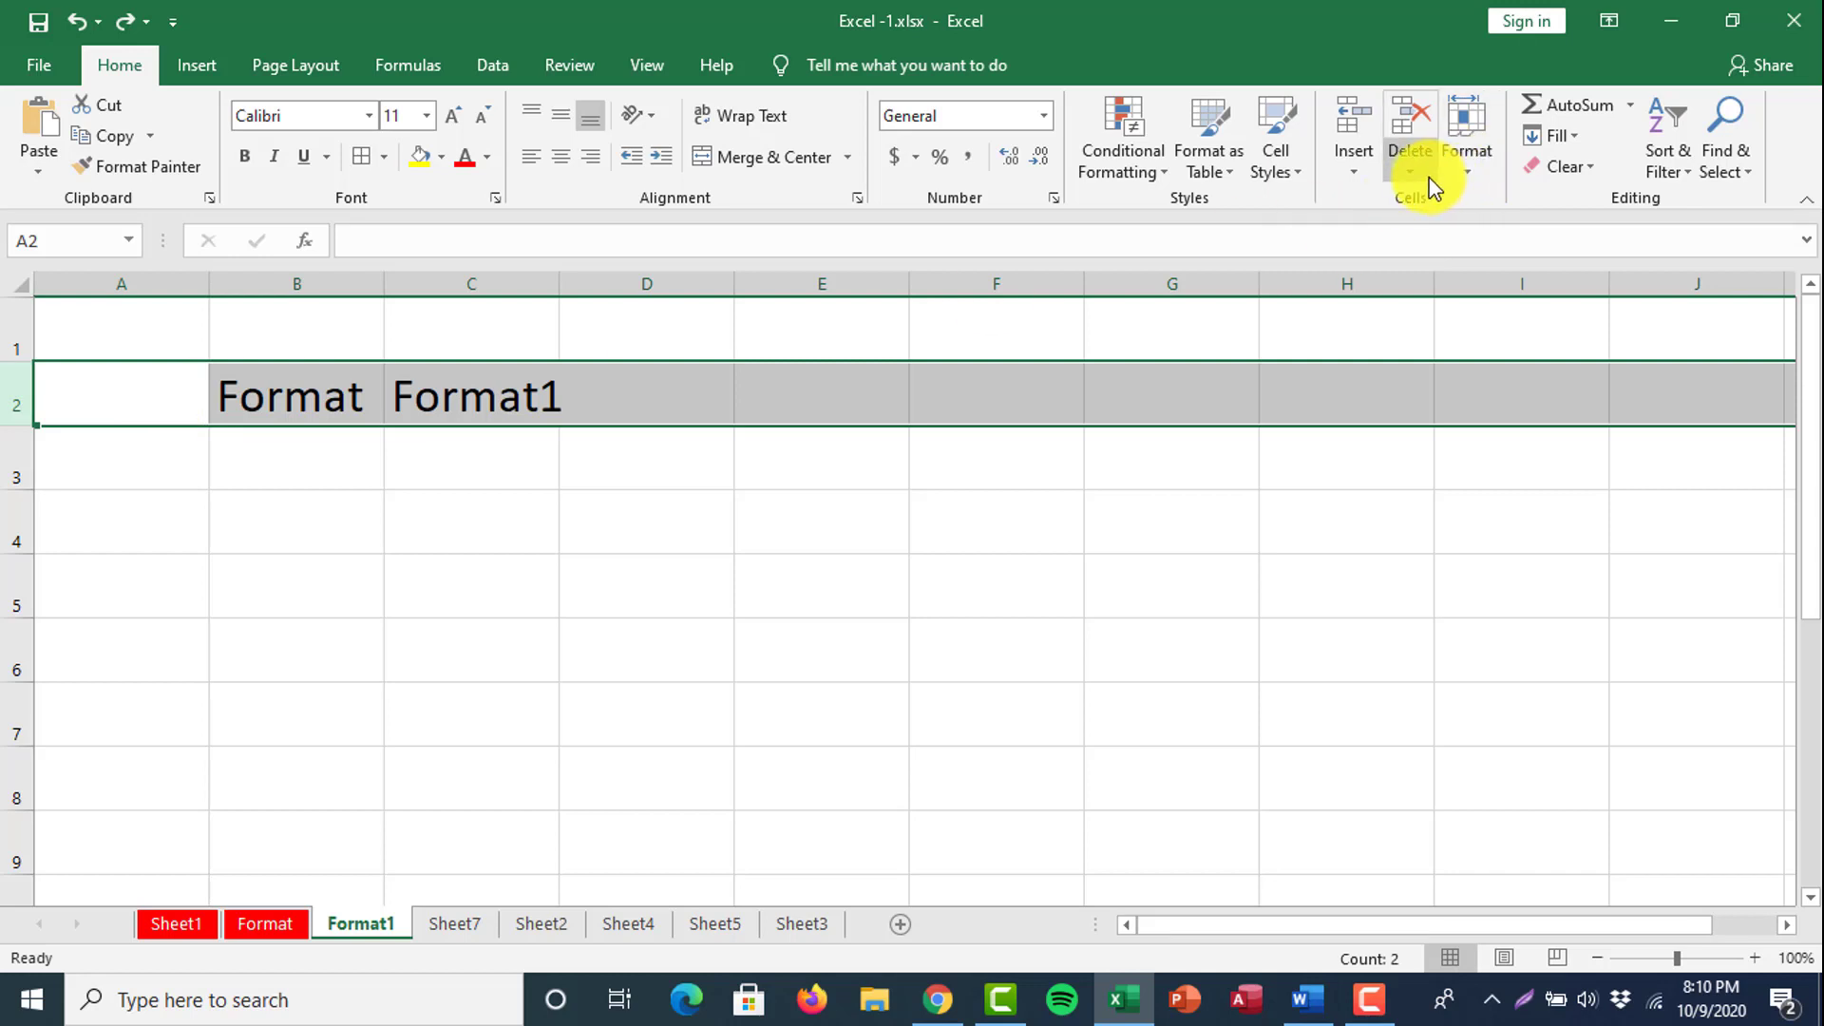
pyautogui.click(1478, 164)
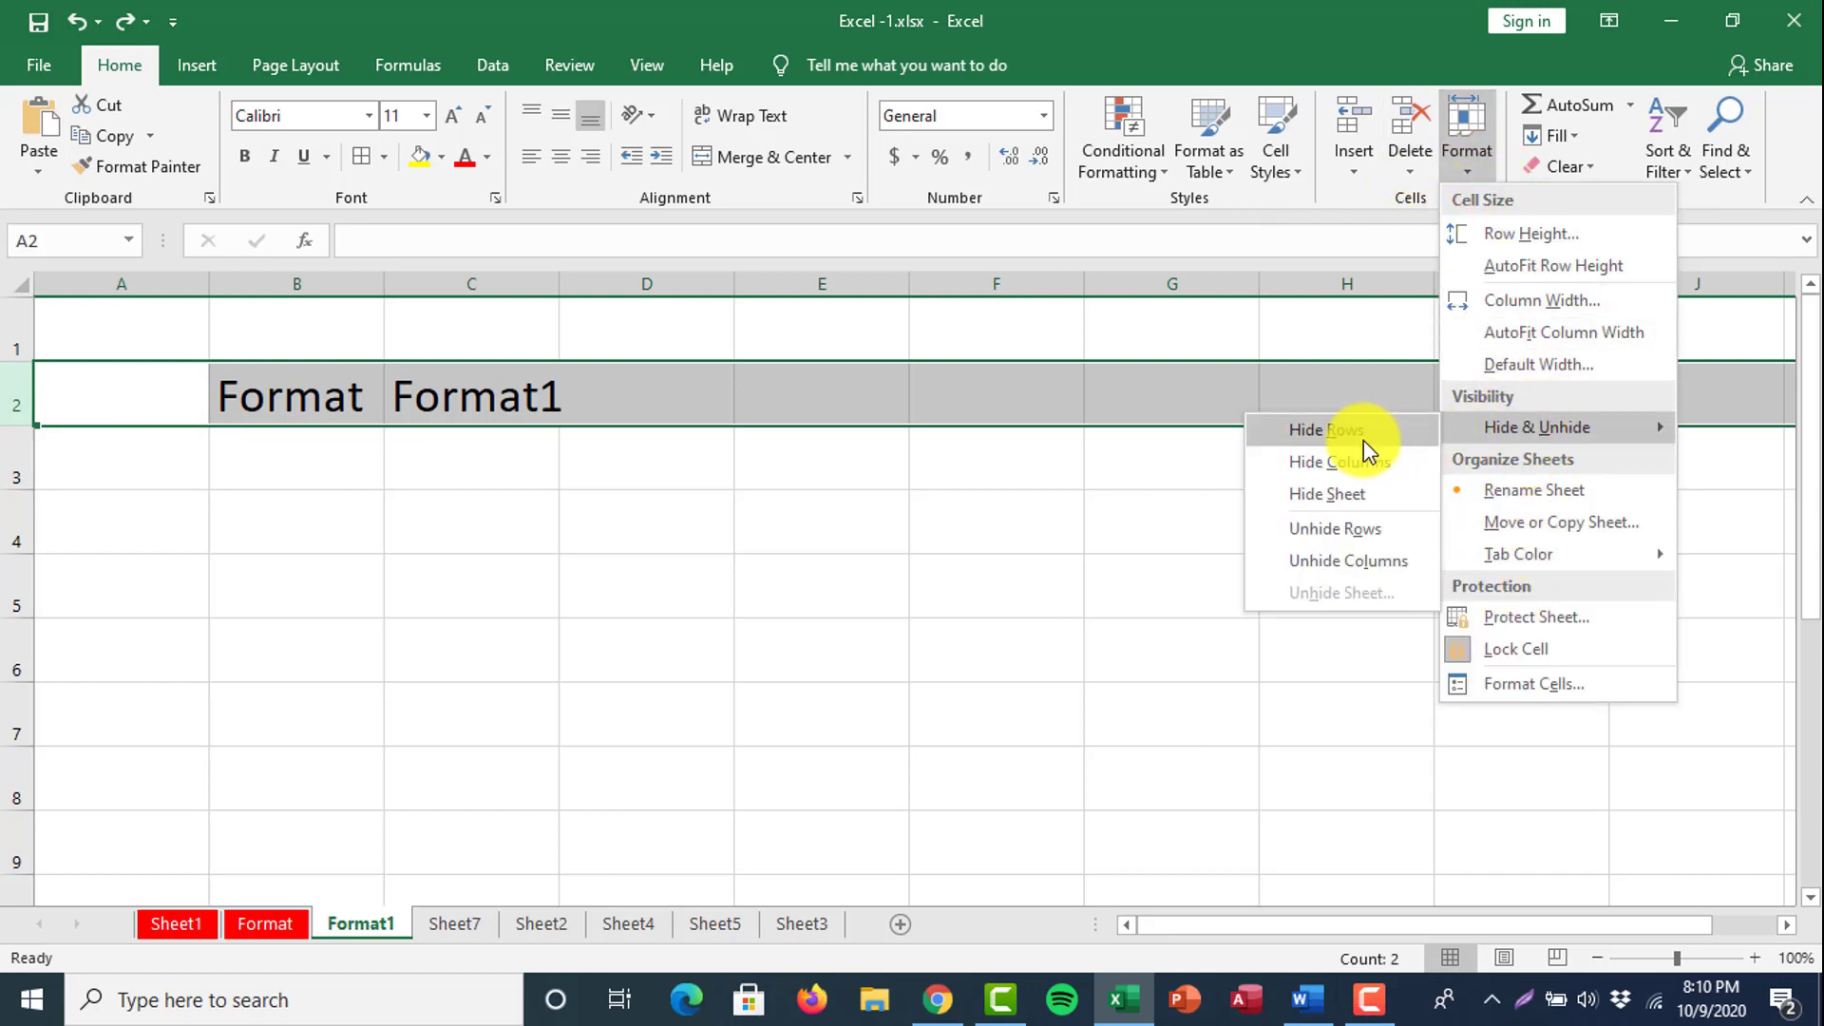
pyautogui.click(1360, 437)
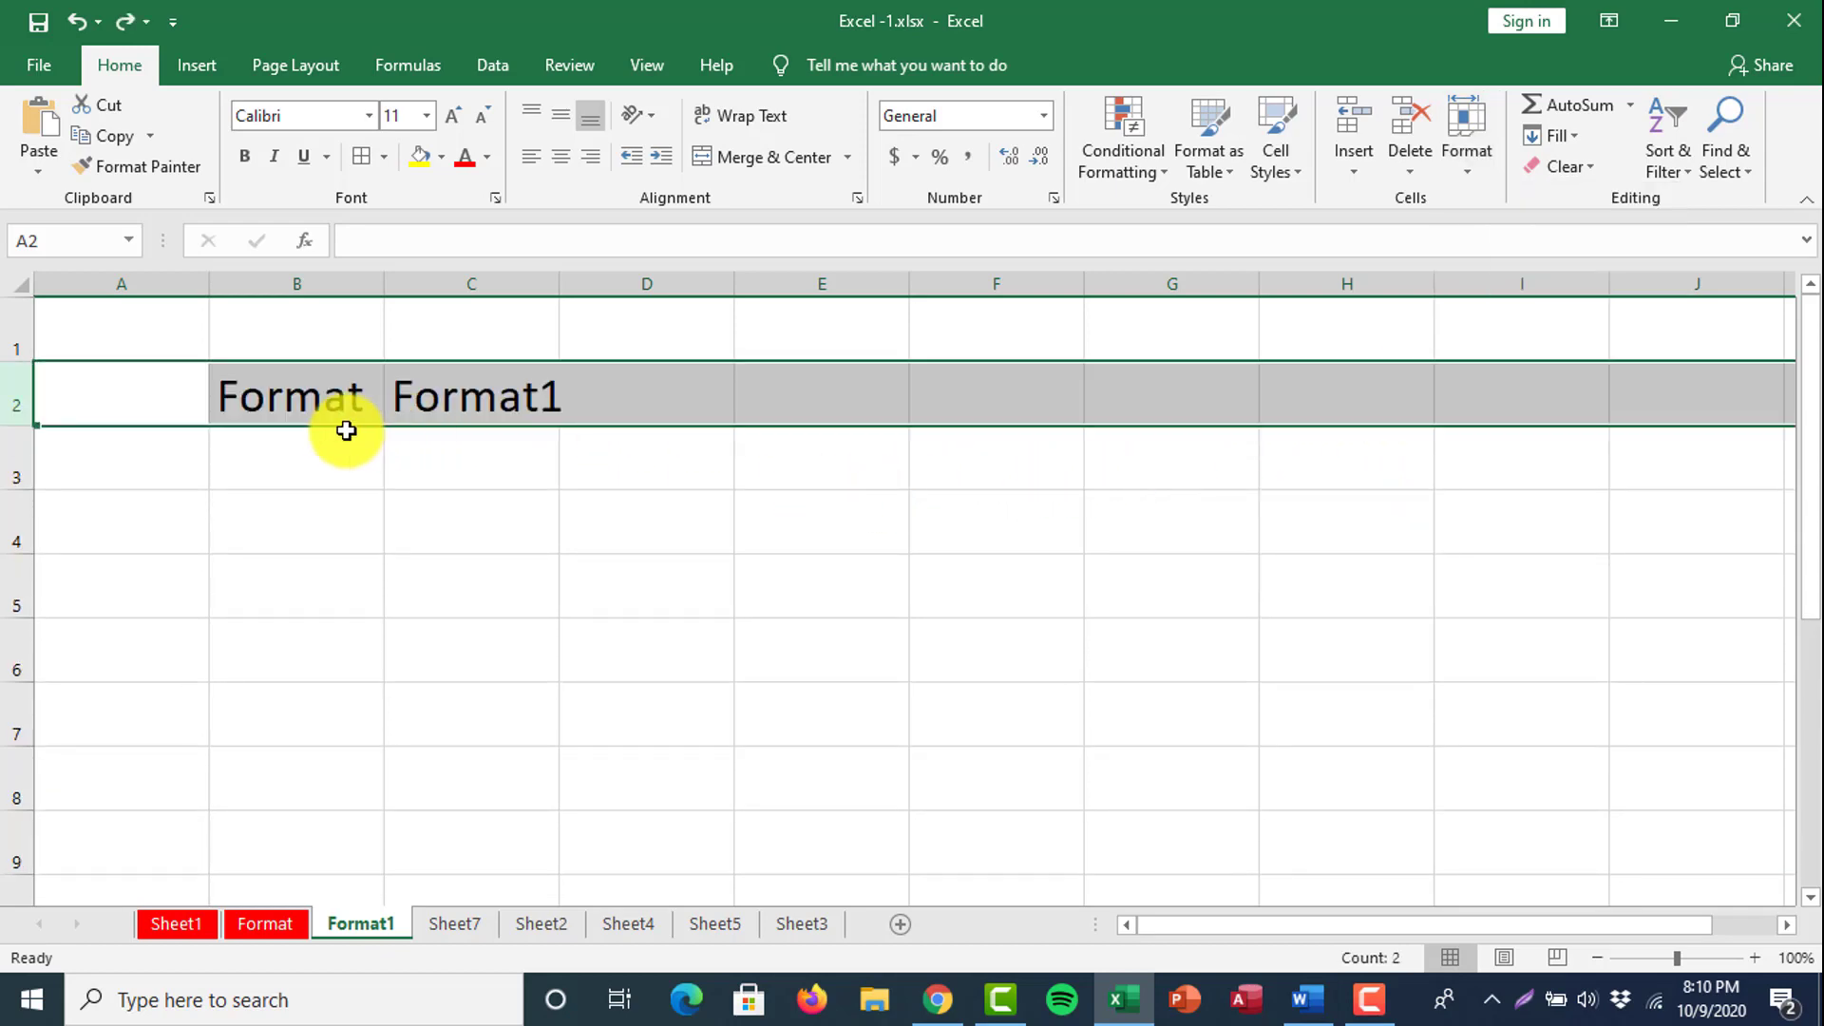
pyautogui.hotkey('ctrl', 'z')
# Enter "c" in cell B3 and "a" in cell B1.
pyautogui.click(303, 449)
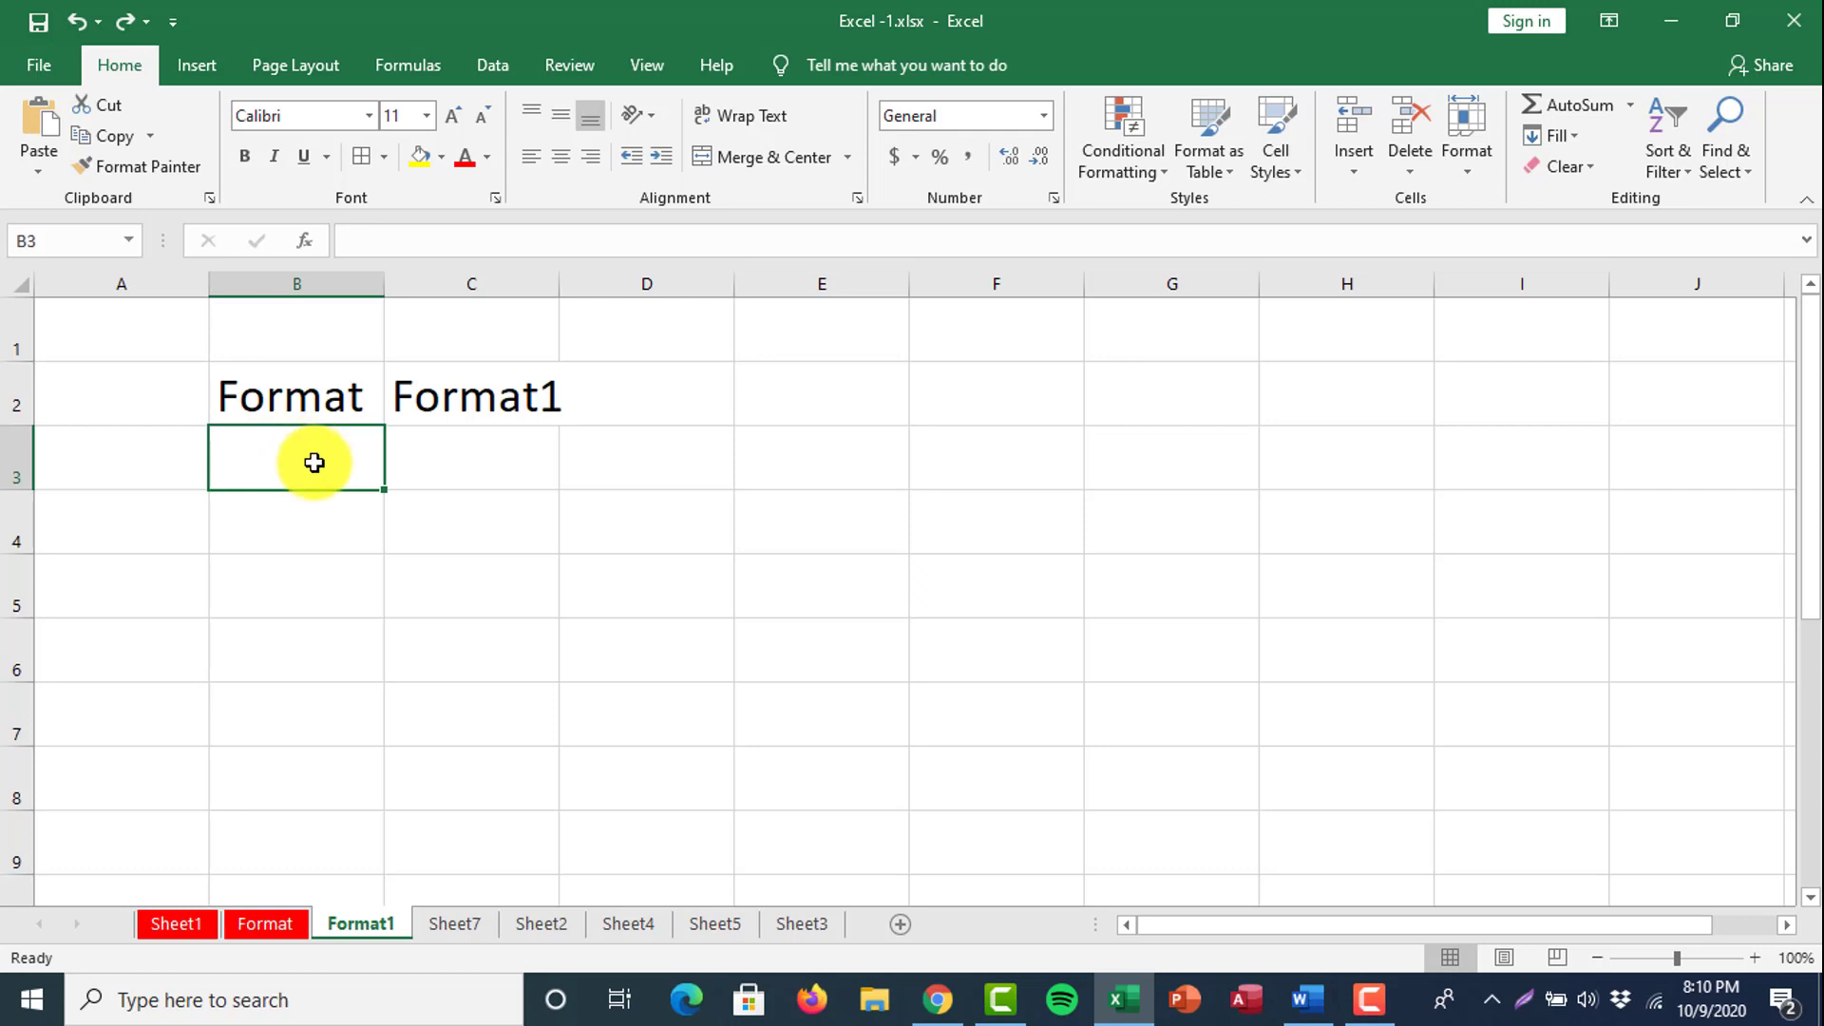
pyautogui.write('c')
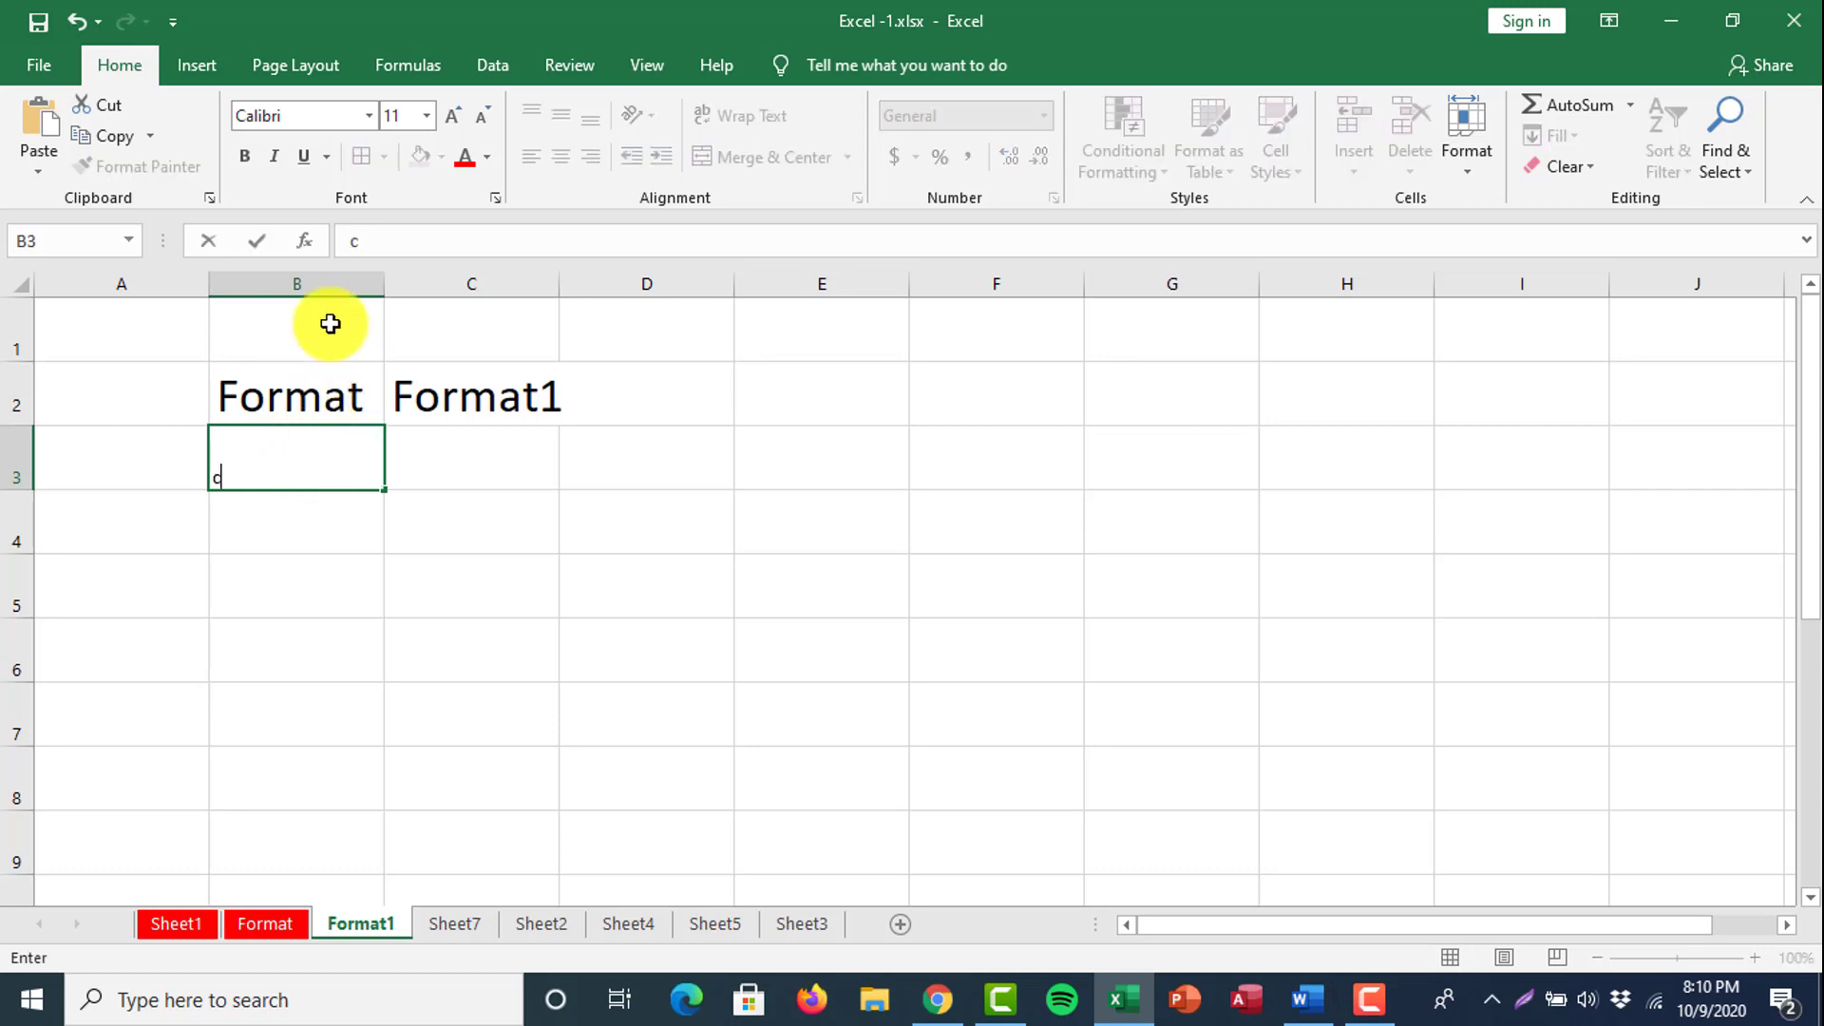
pyautogui.click(330, 321)
pyautogui.write('a')
pyautogui.click(407, 556)
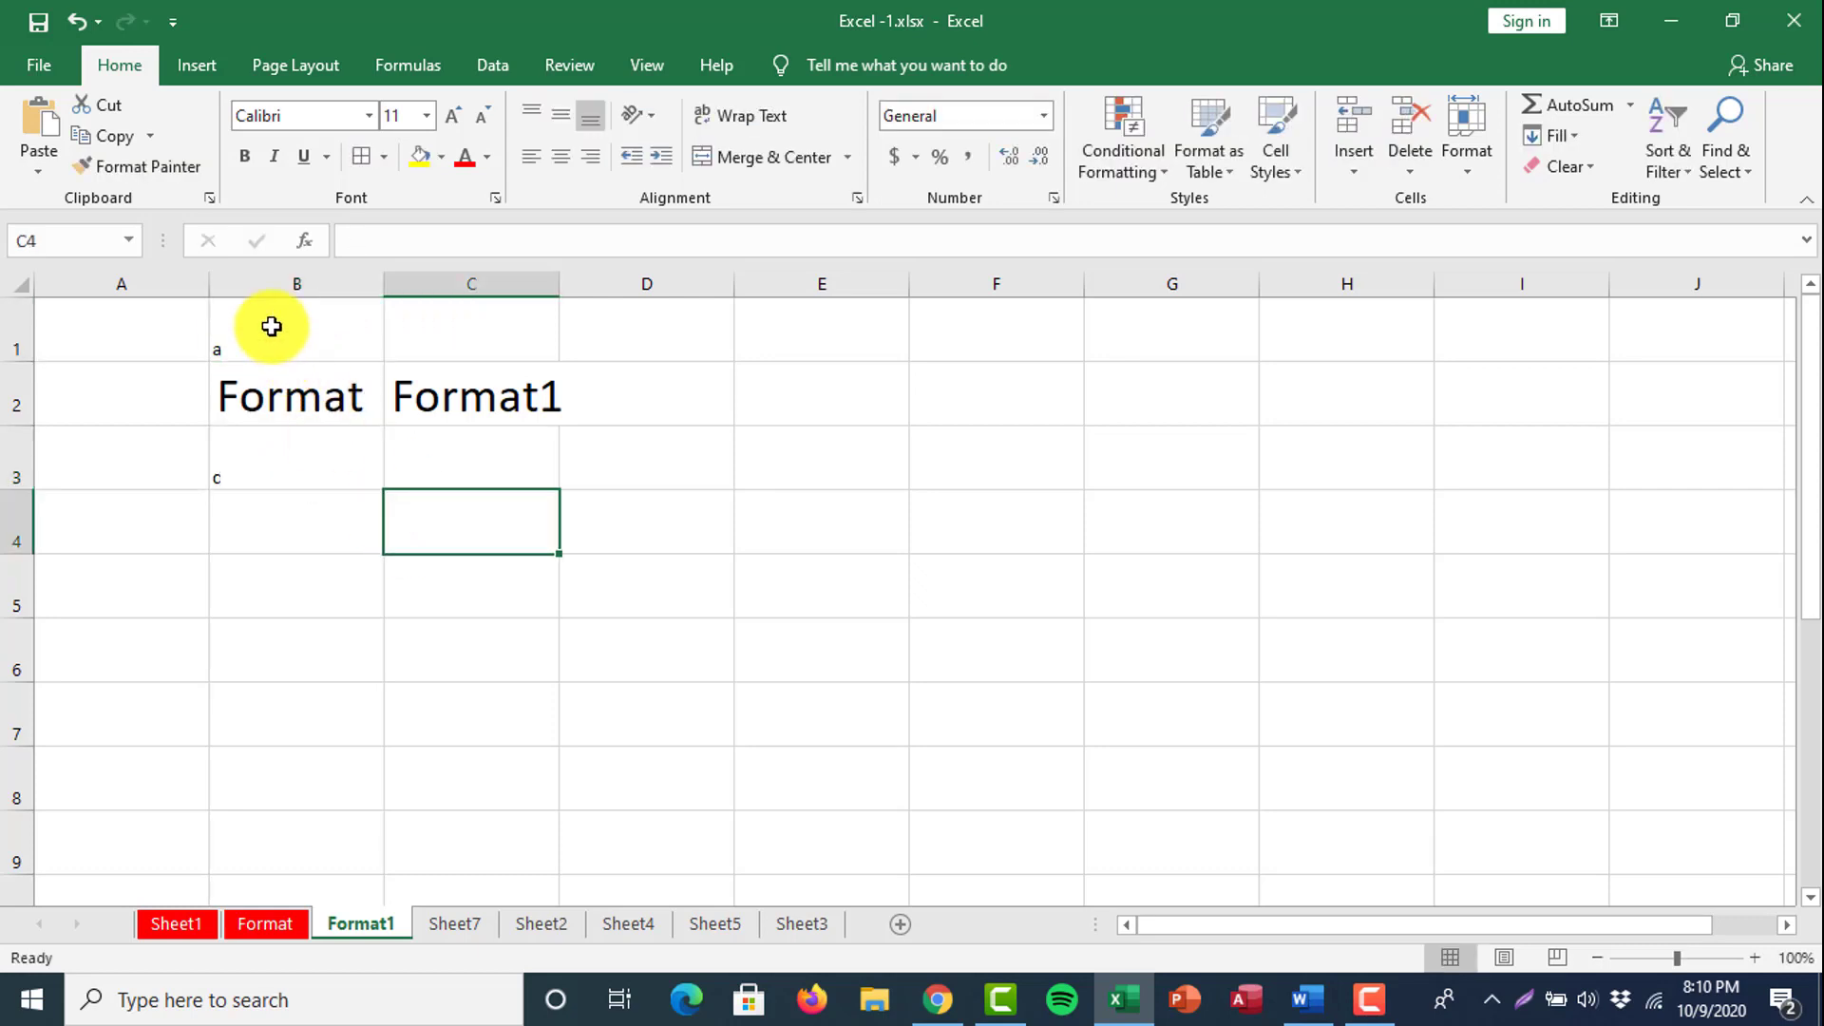
# Set the font size of cells B1 to B3 to 28.
pyautogui.moveTo(269, 325); pyautogui.dragTo(295, 475)
pyautogui.click(408, 110)
pyautogui.write('2')
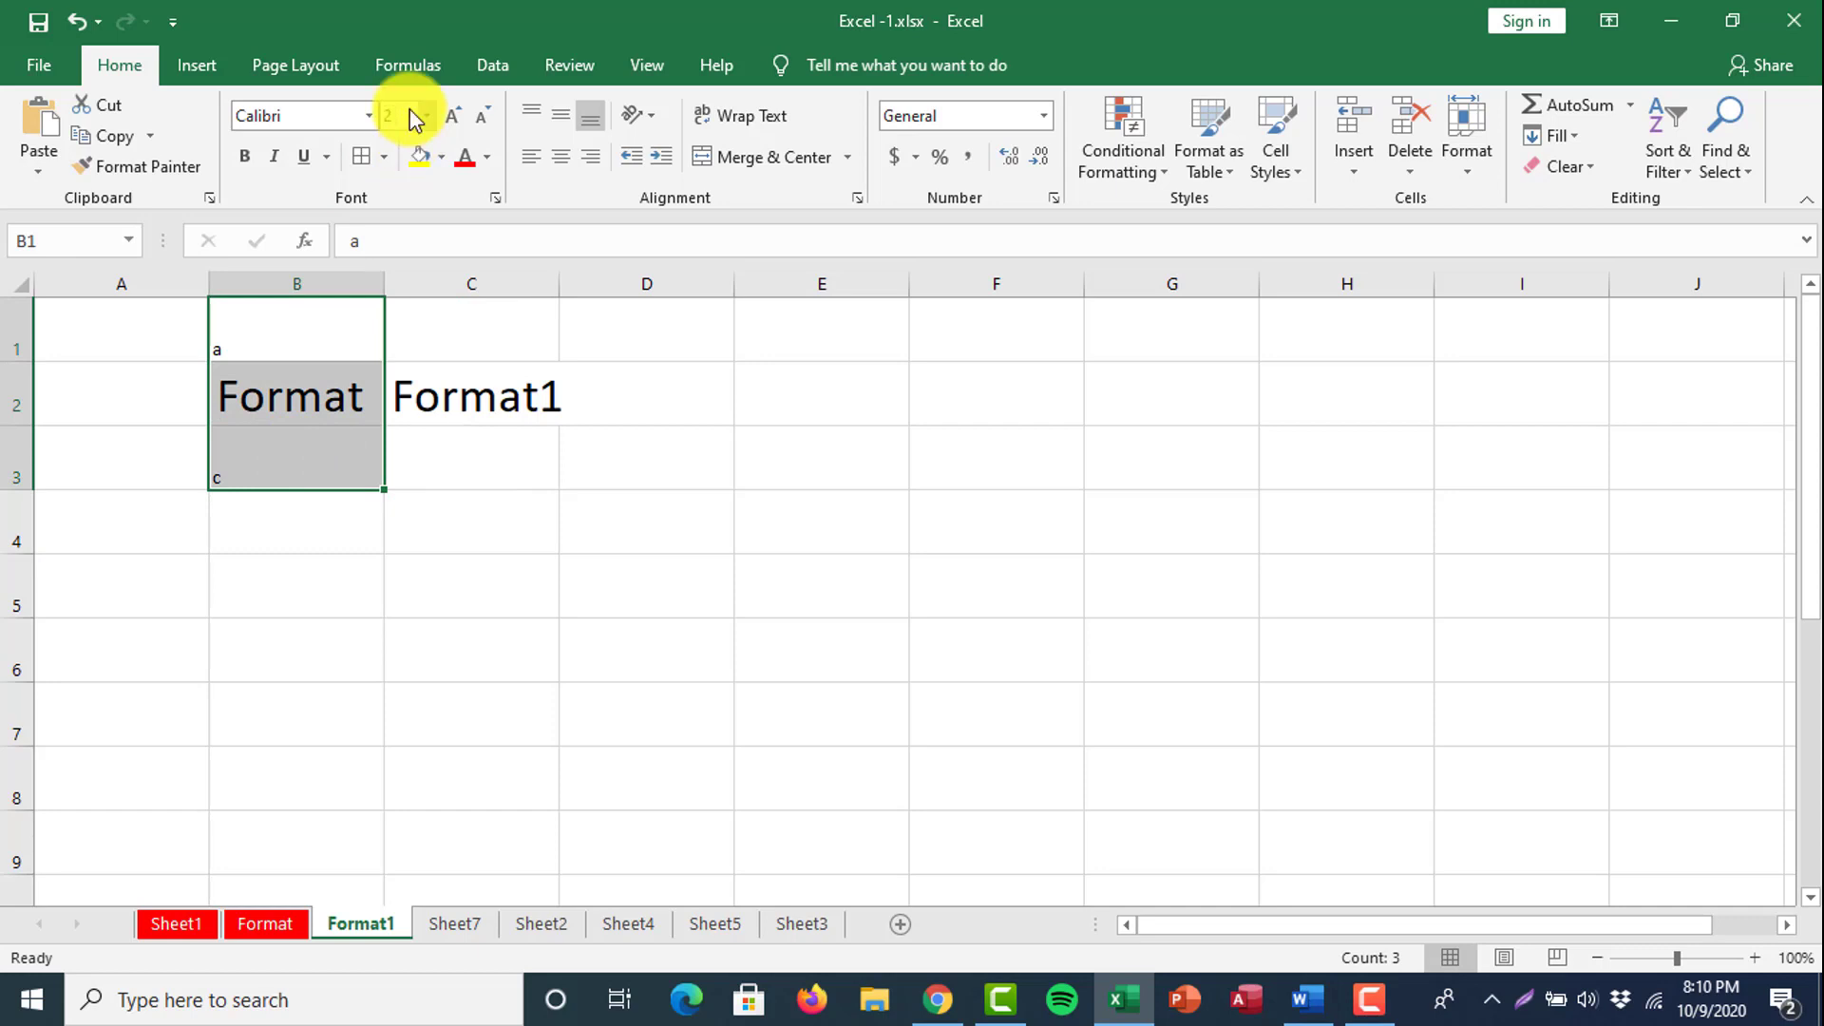
pyautogui.write('8')
pyautogui.press('Return')
pyautogui.click(359, 583)
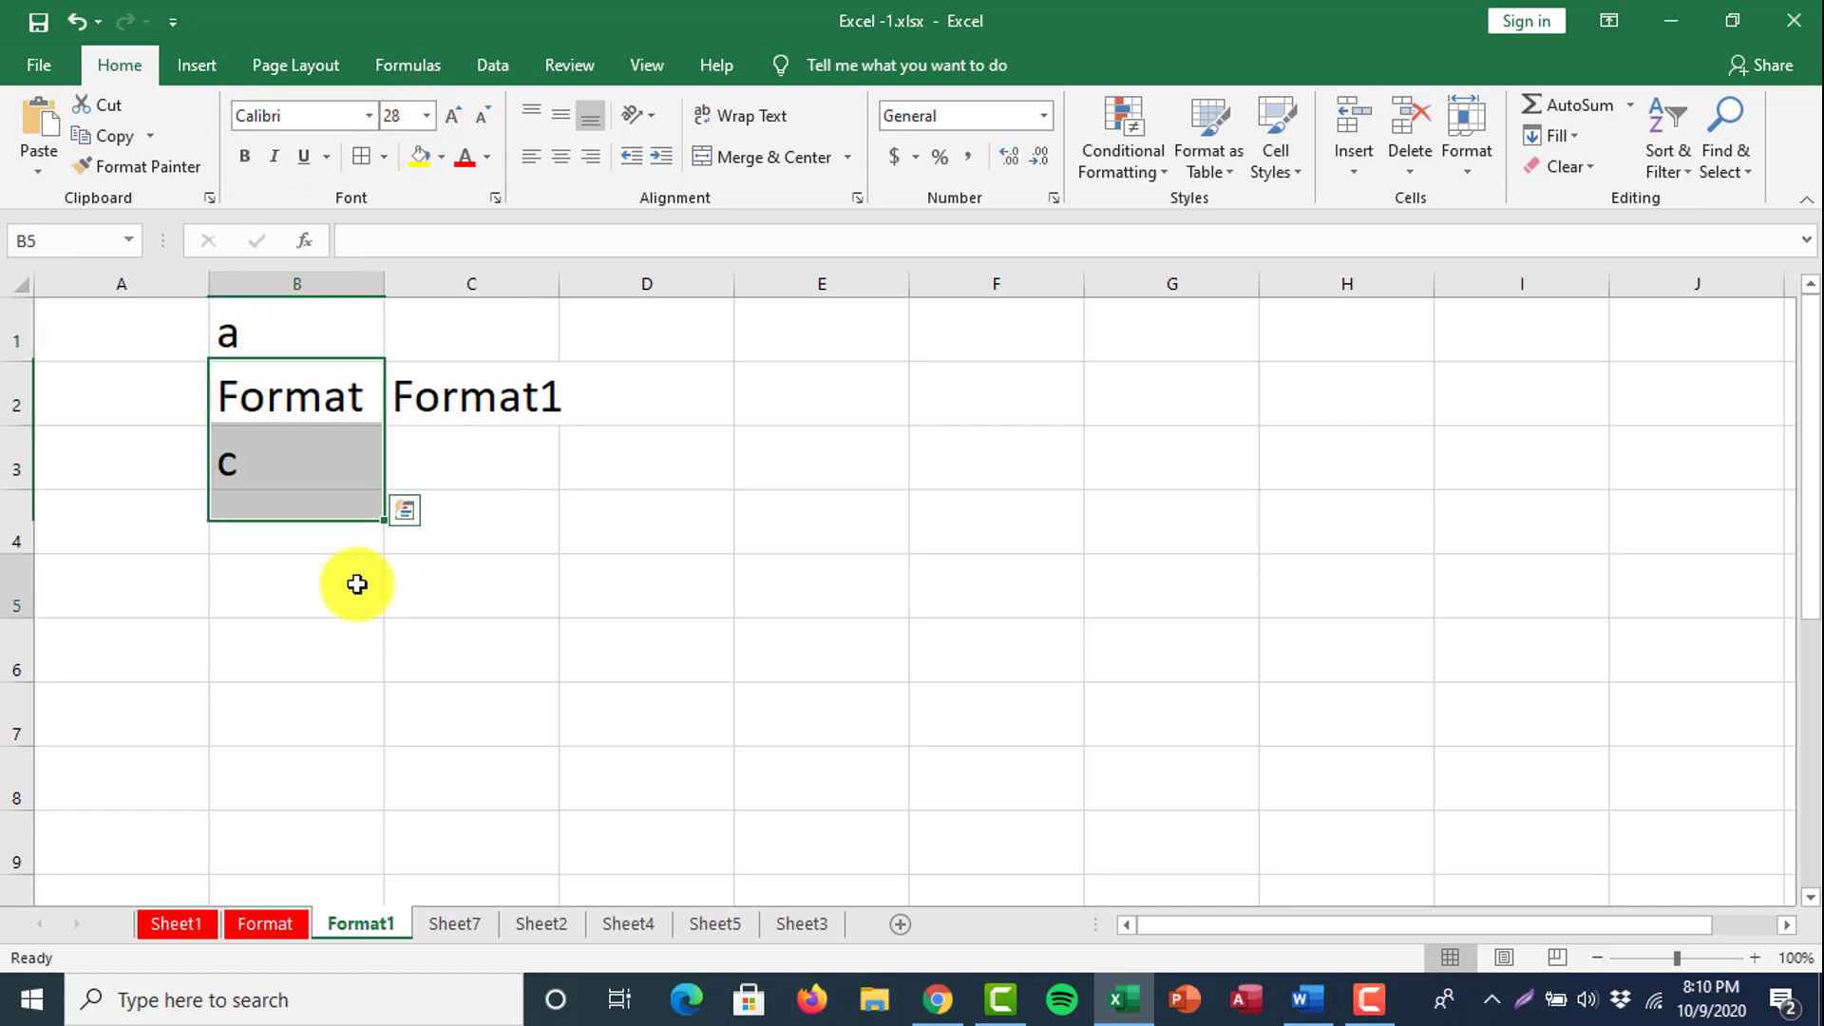
# Hide row 2, the row between the "a" and "c" entries.
pyautogui.click(12, 414)
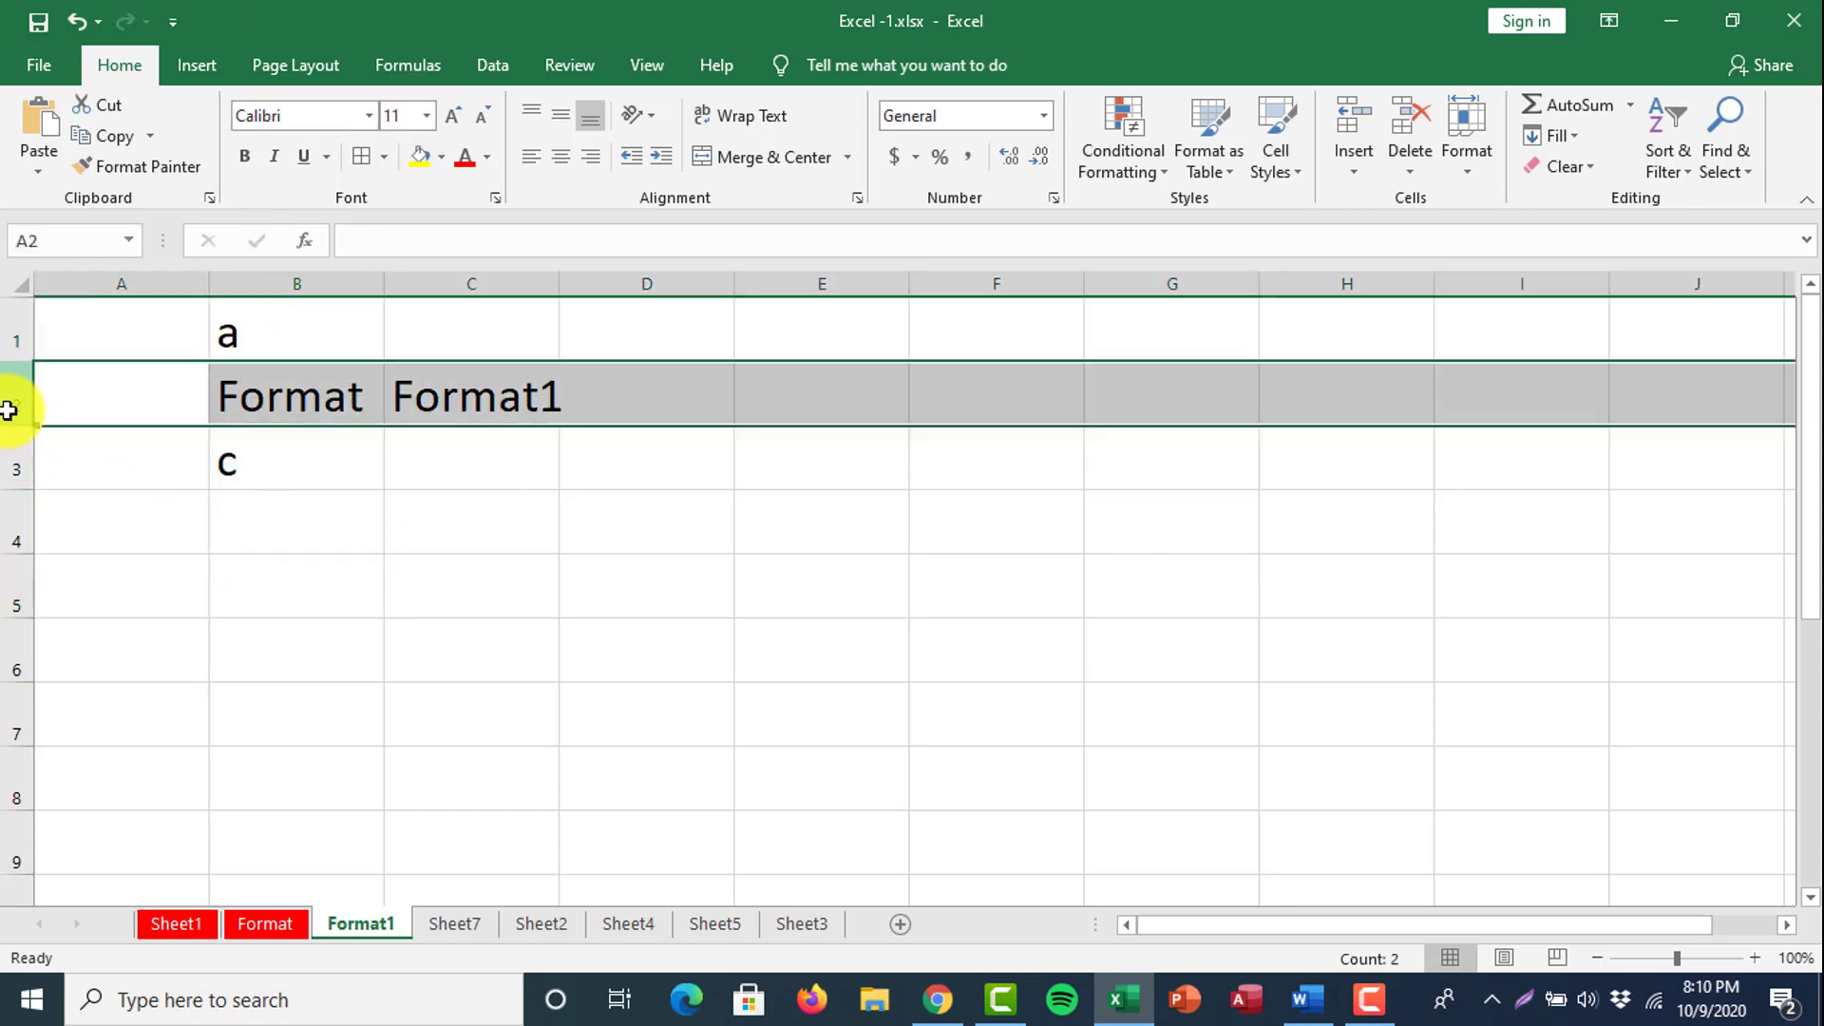
pyautogui.click(1456, 190)
pyautogui.moveTo(1486, 430)
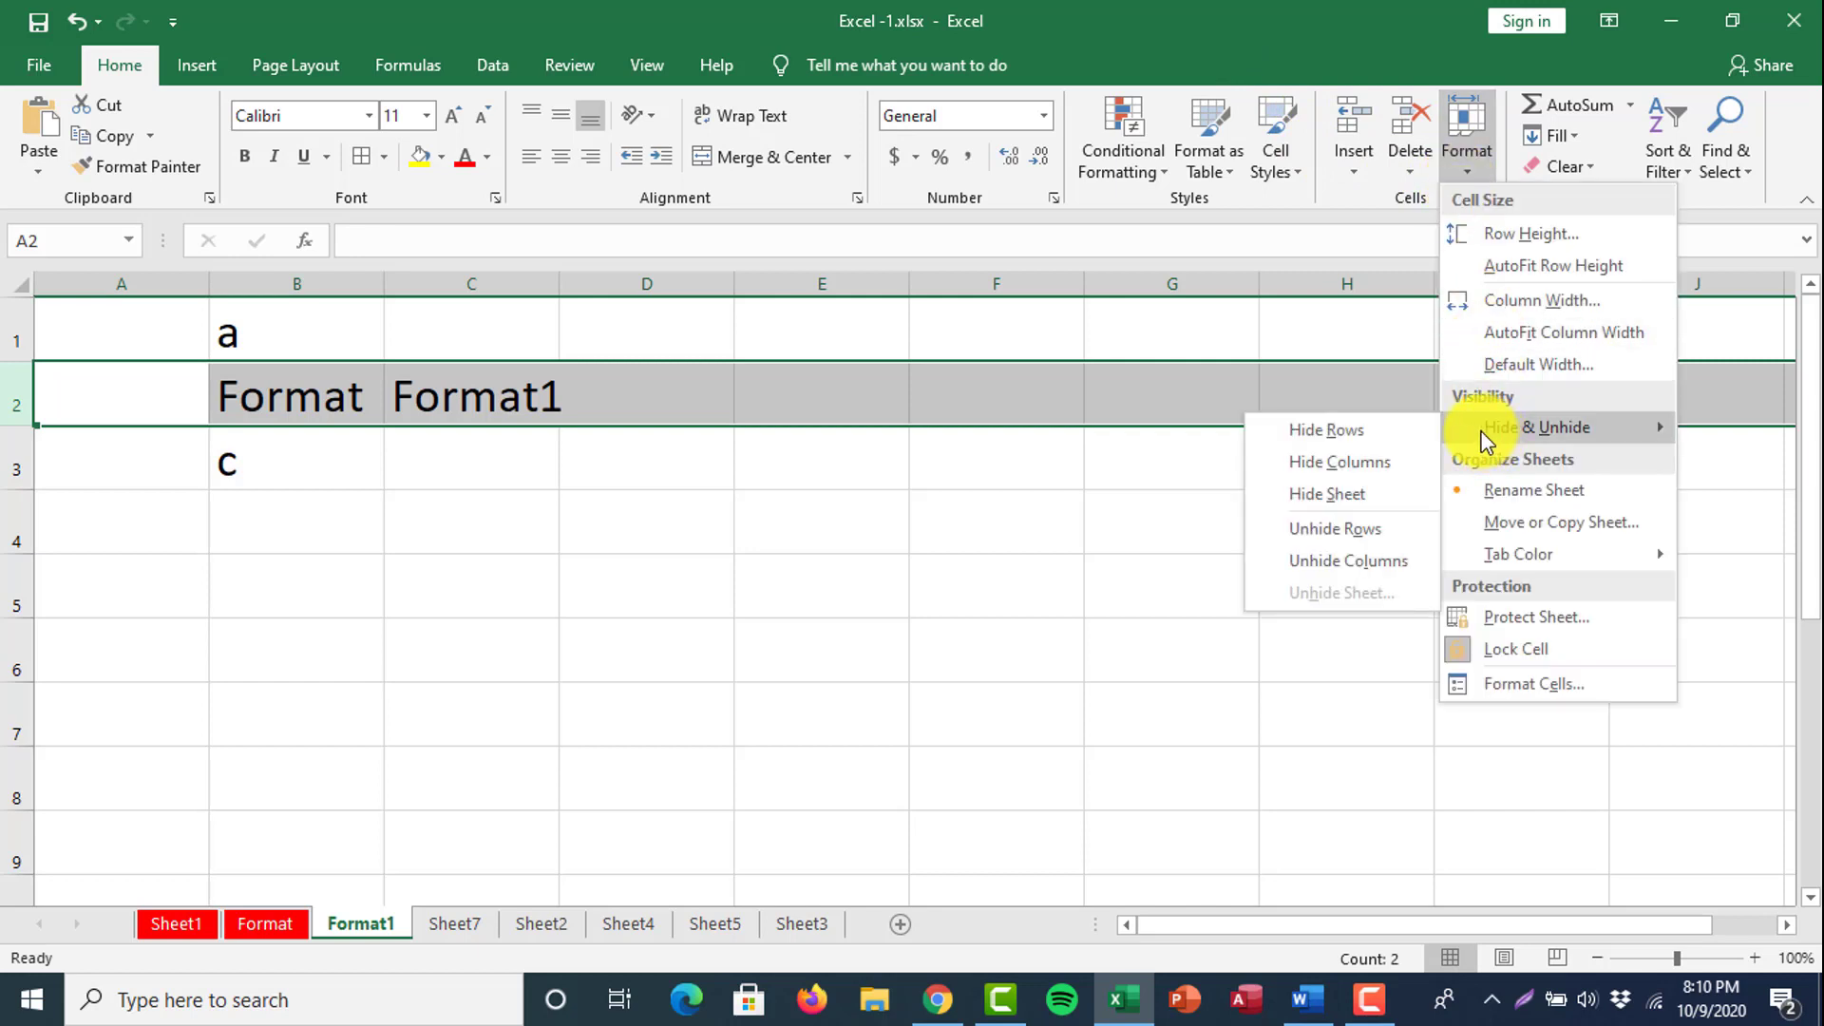
pyautogui.click(1342, 435)
pyautogui.click(590, 664)
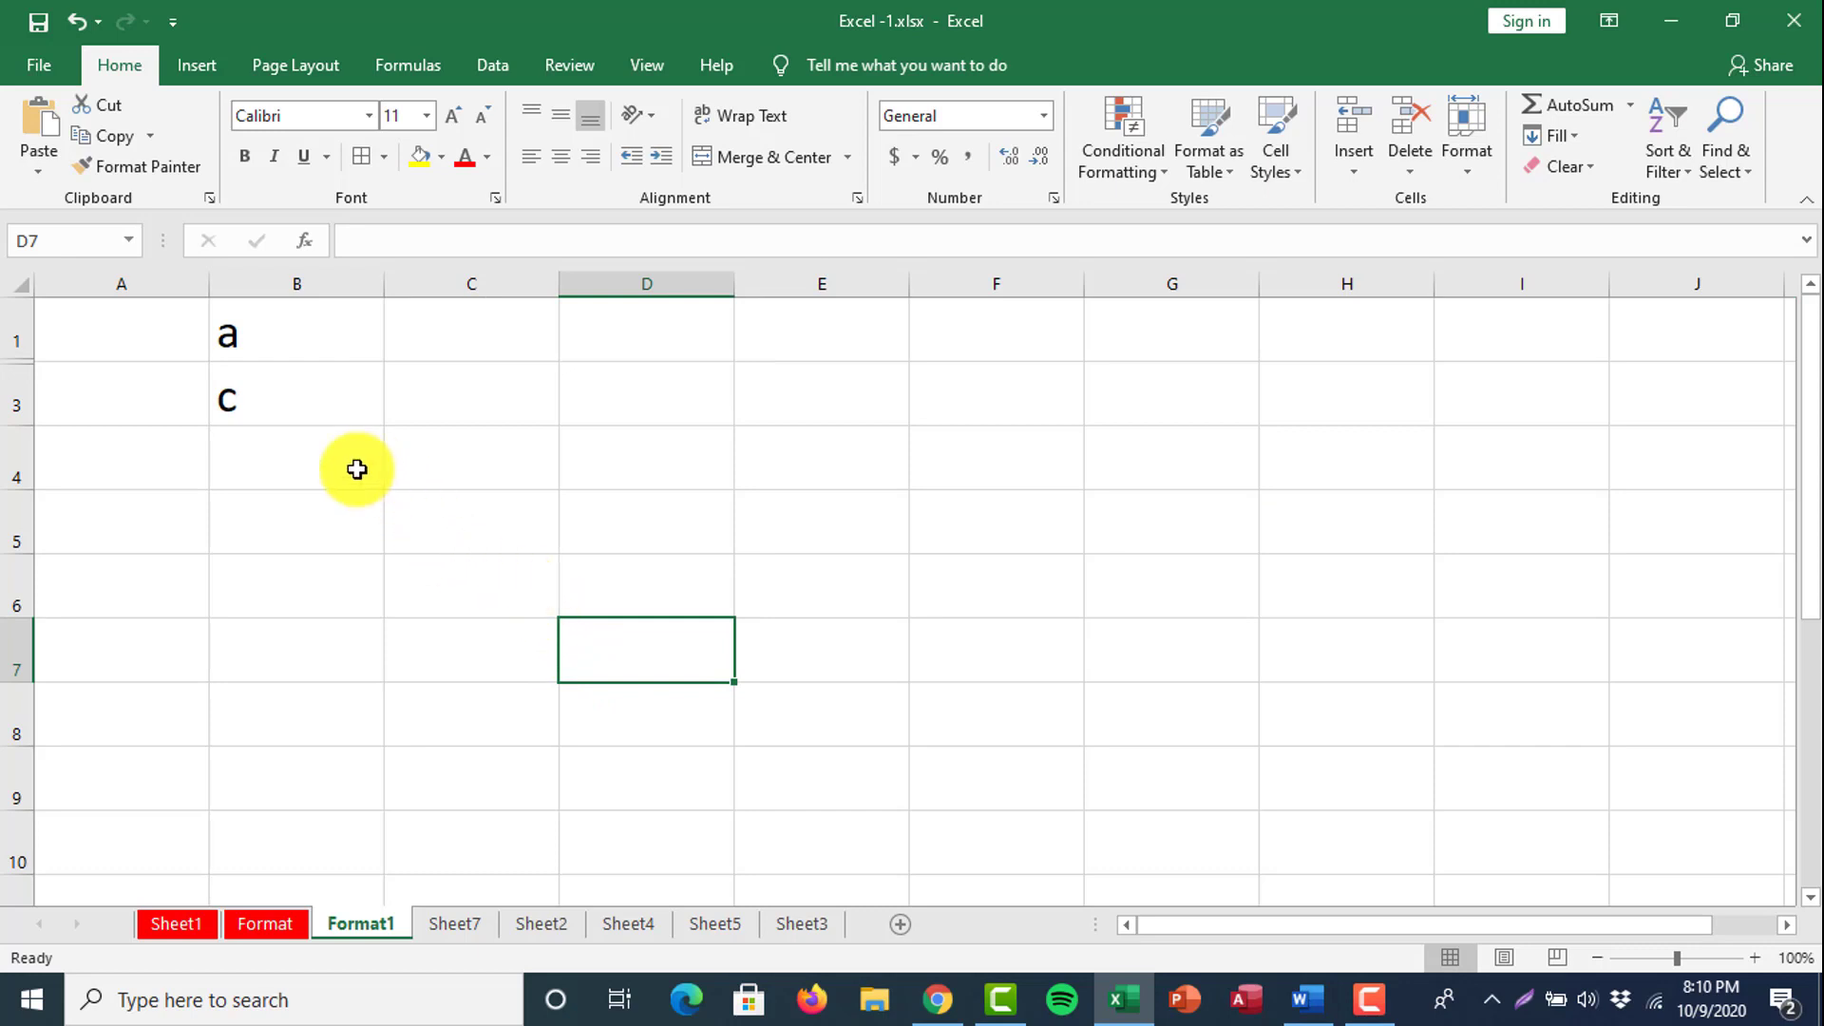
# Try twice to unhide the hidden row with only cell D7 selected.
pyautogui.click(1469, 171)
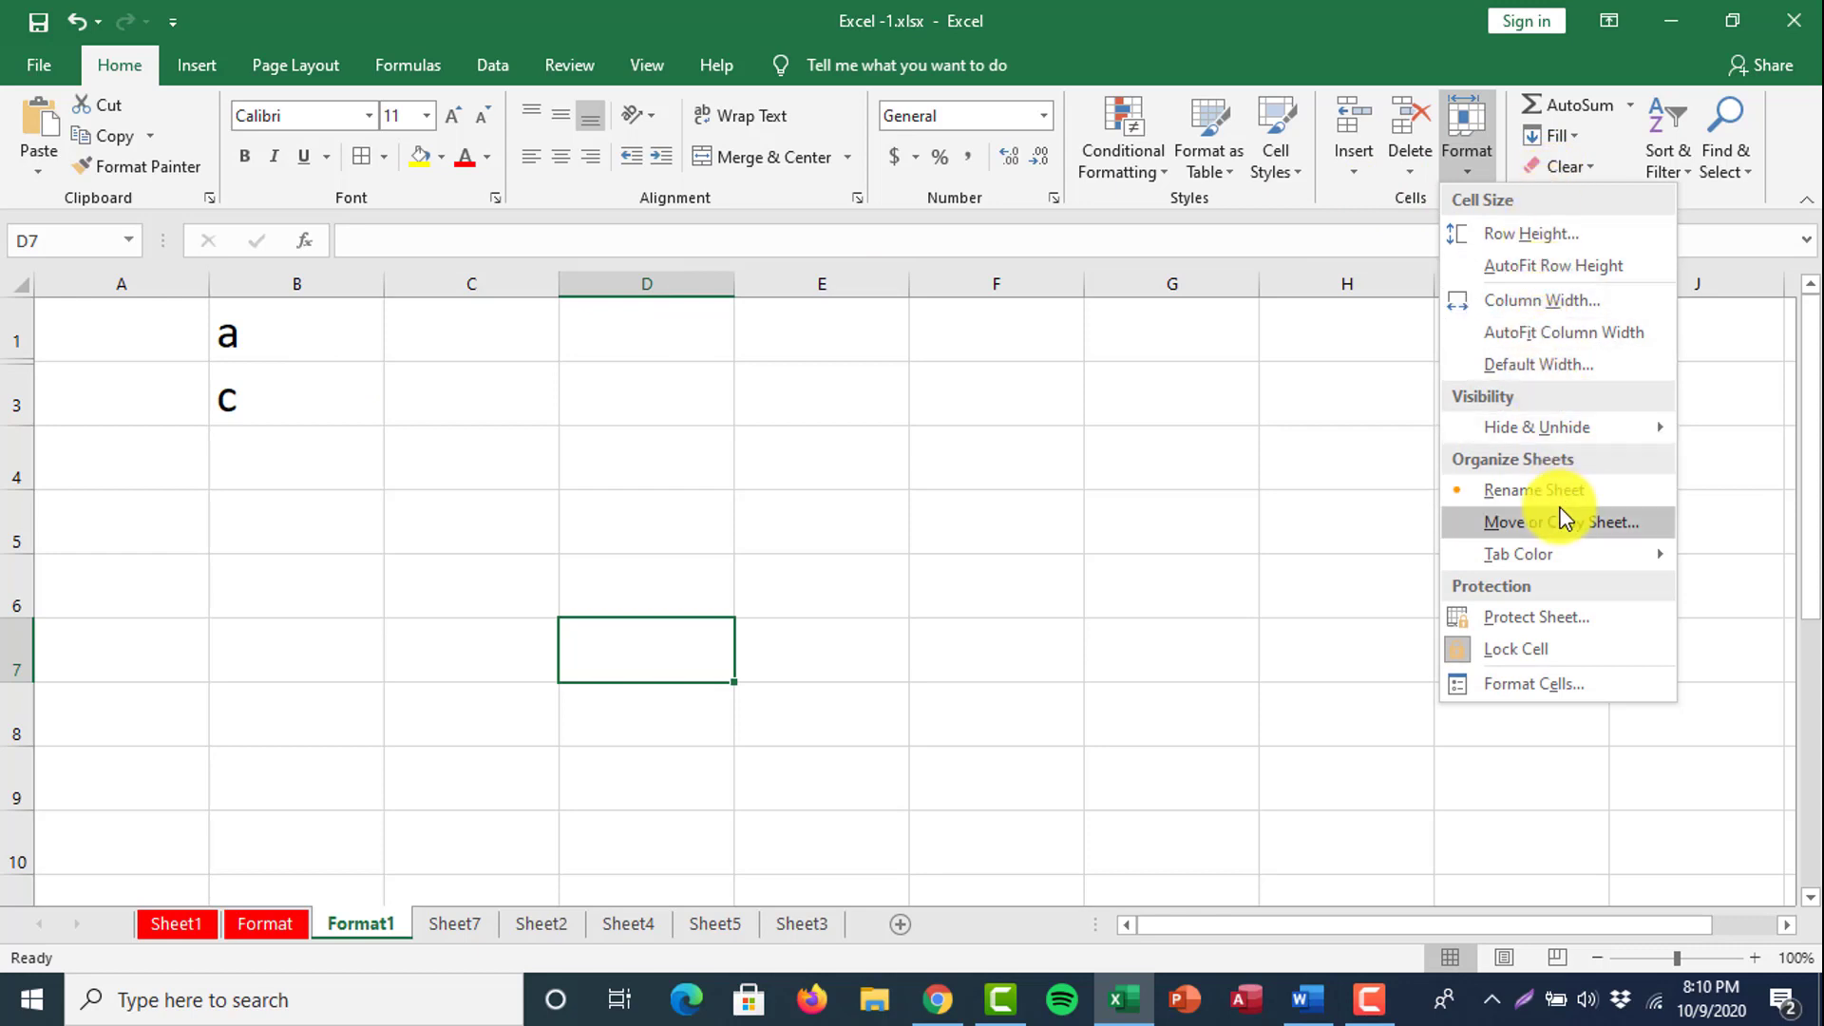
pyautogui.moveTo(1554, 422)
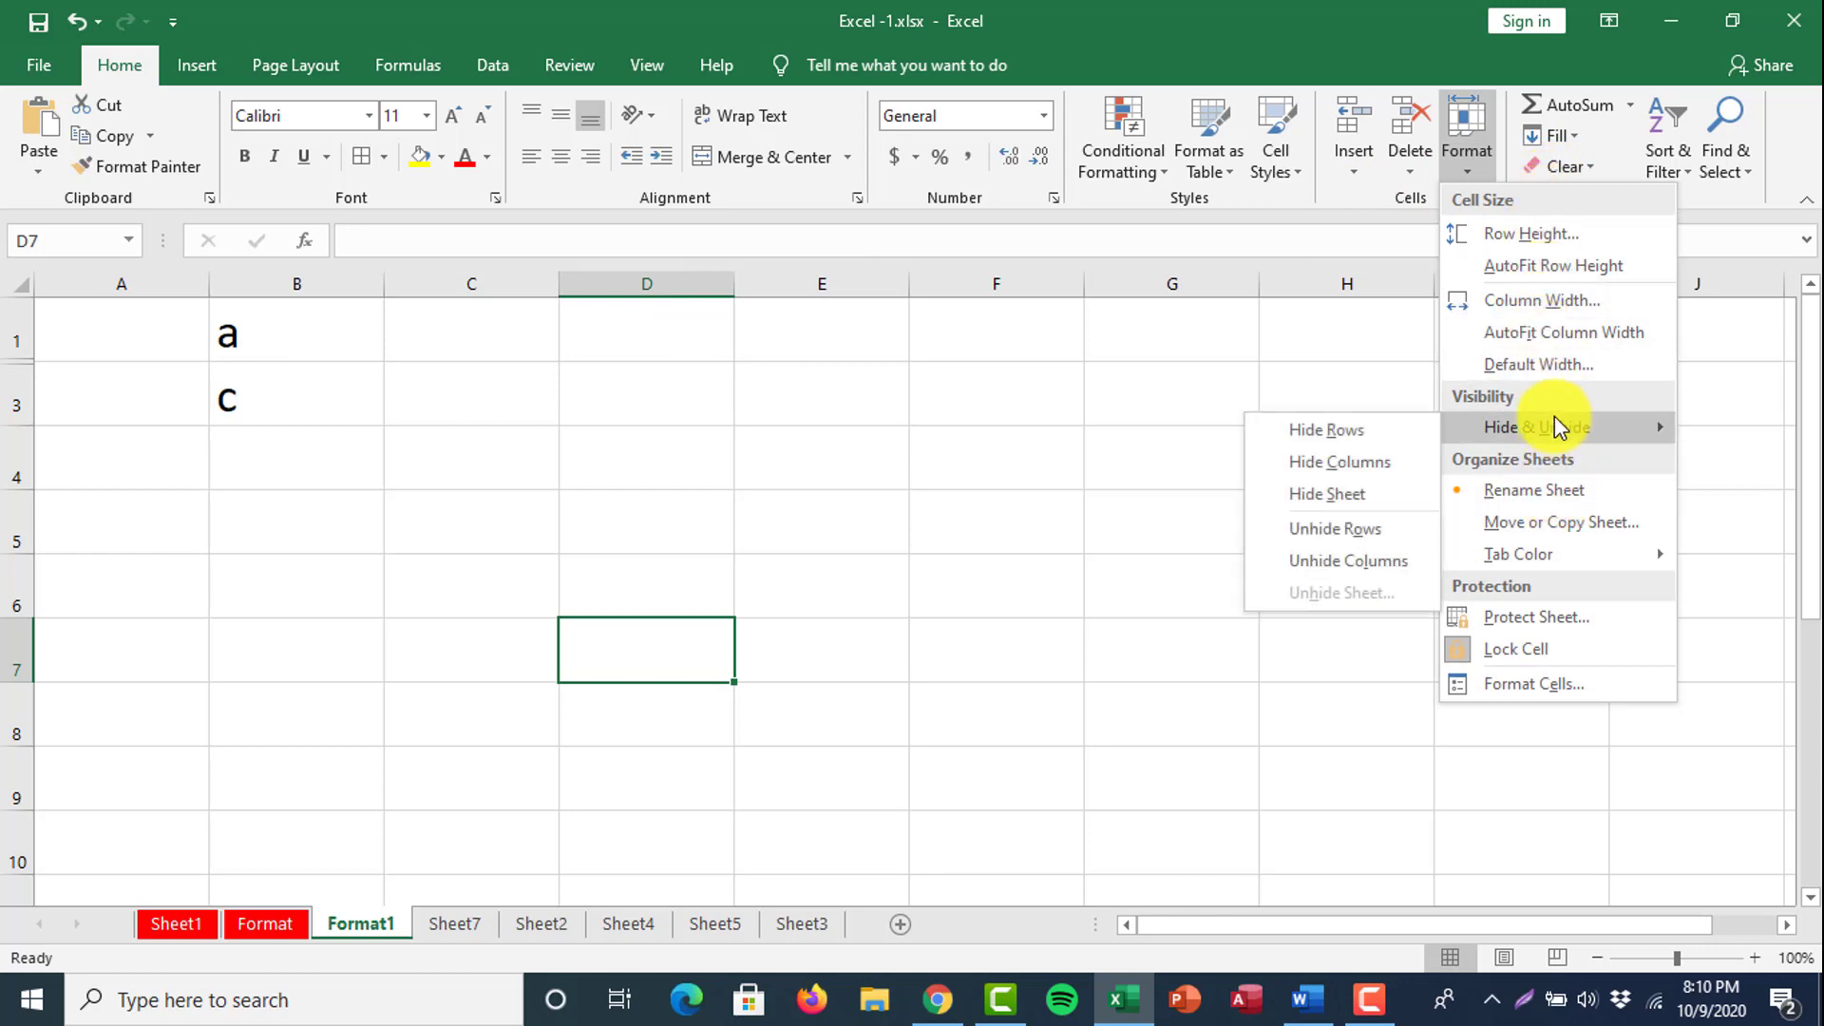
pyautogui.click(1342, 534)
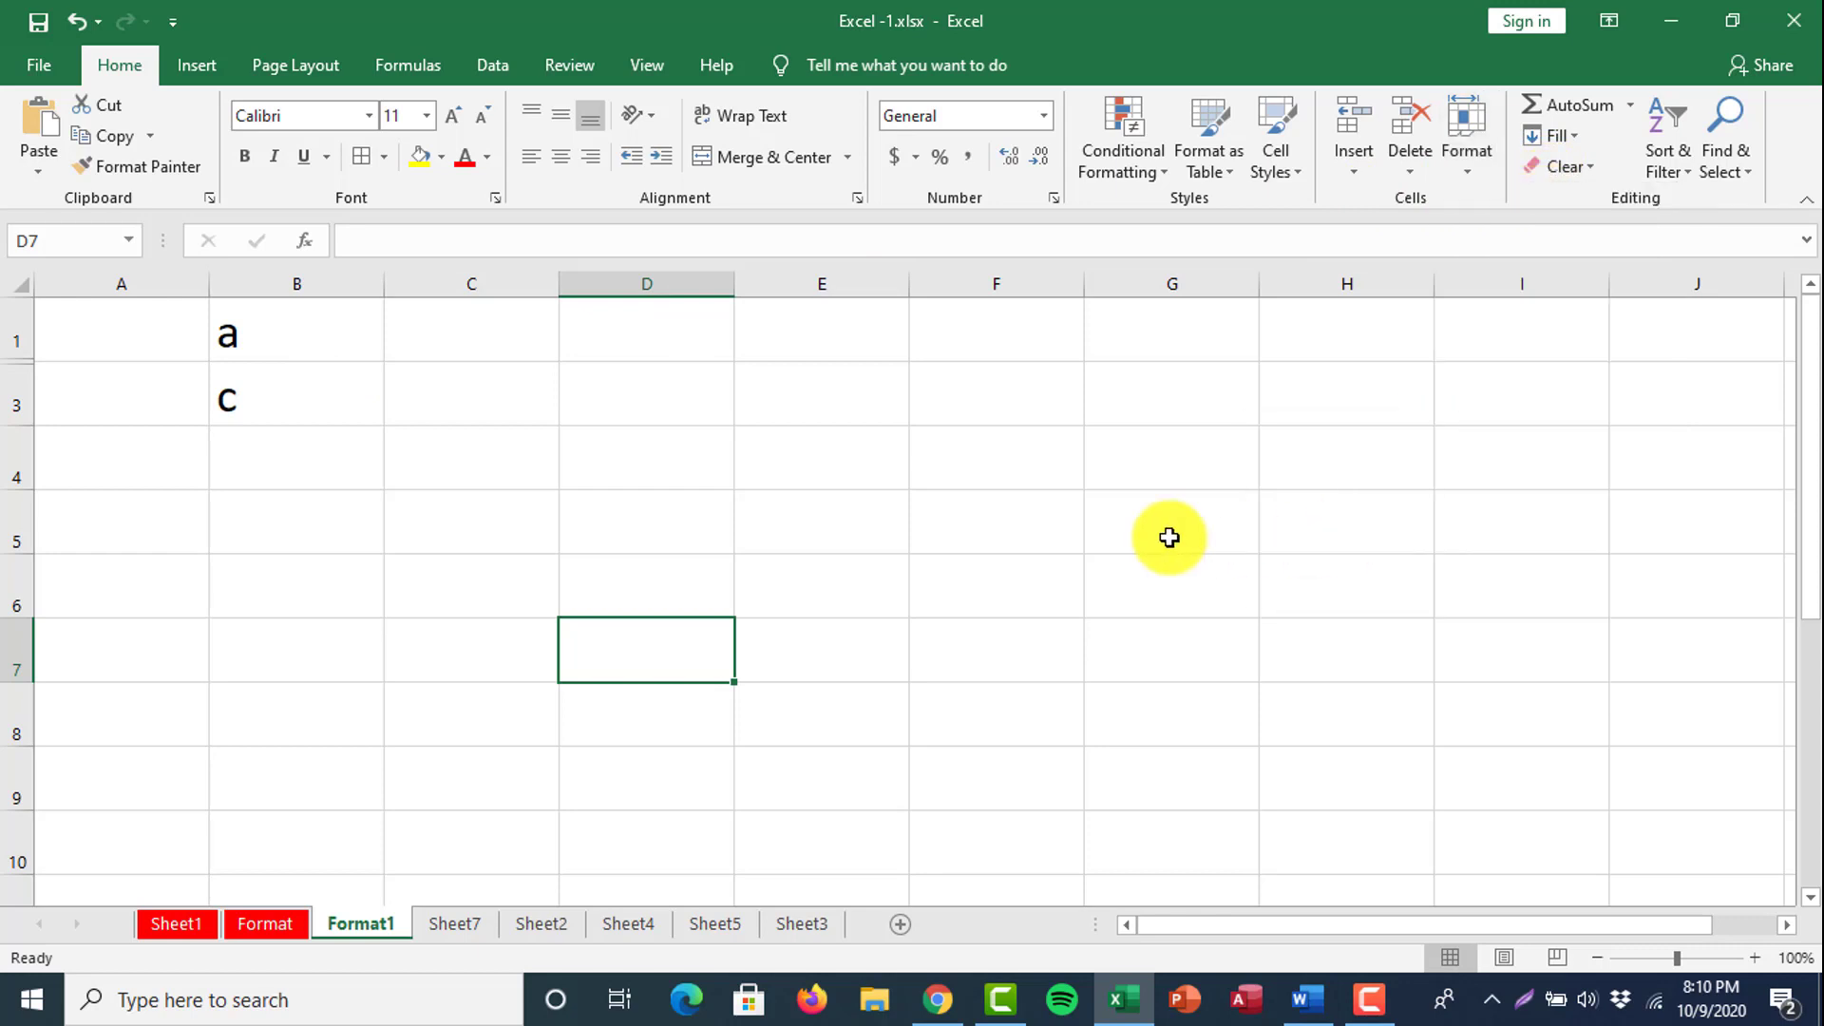
pyautogui.click(1467, 169)
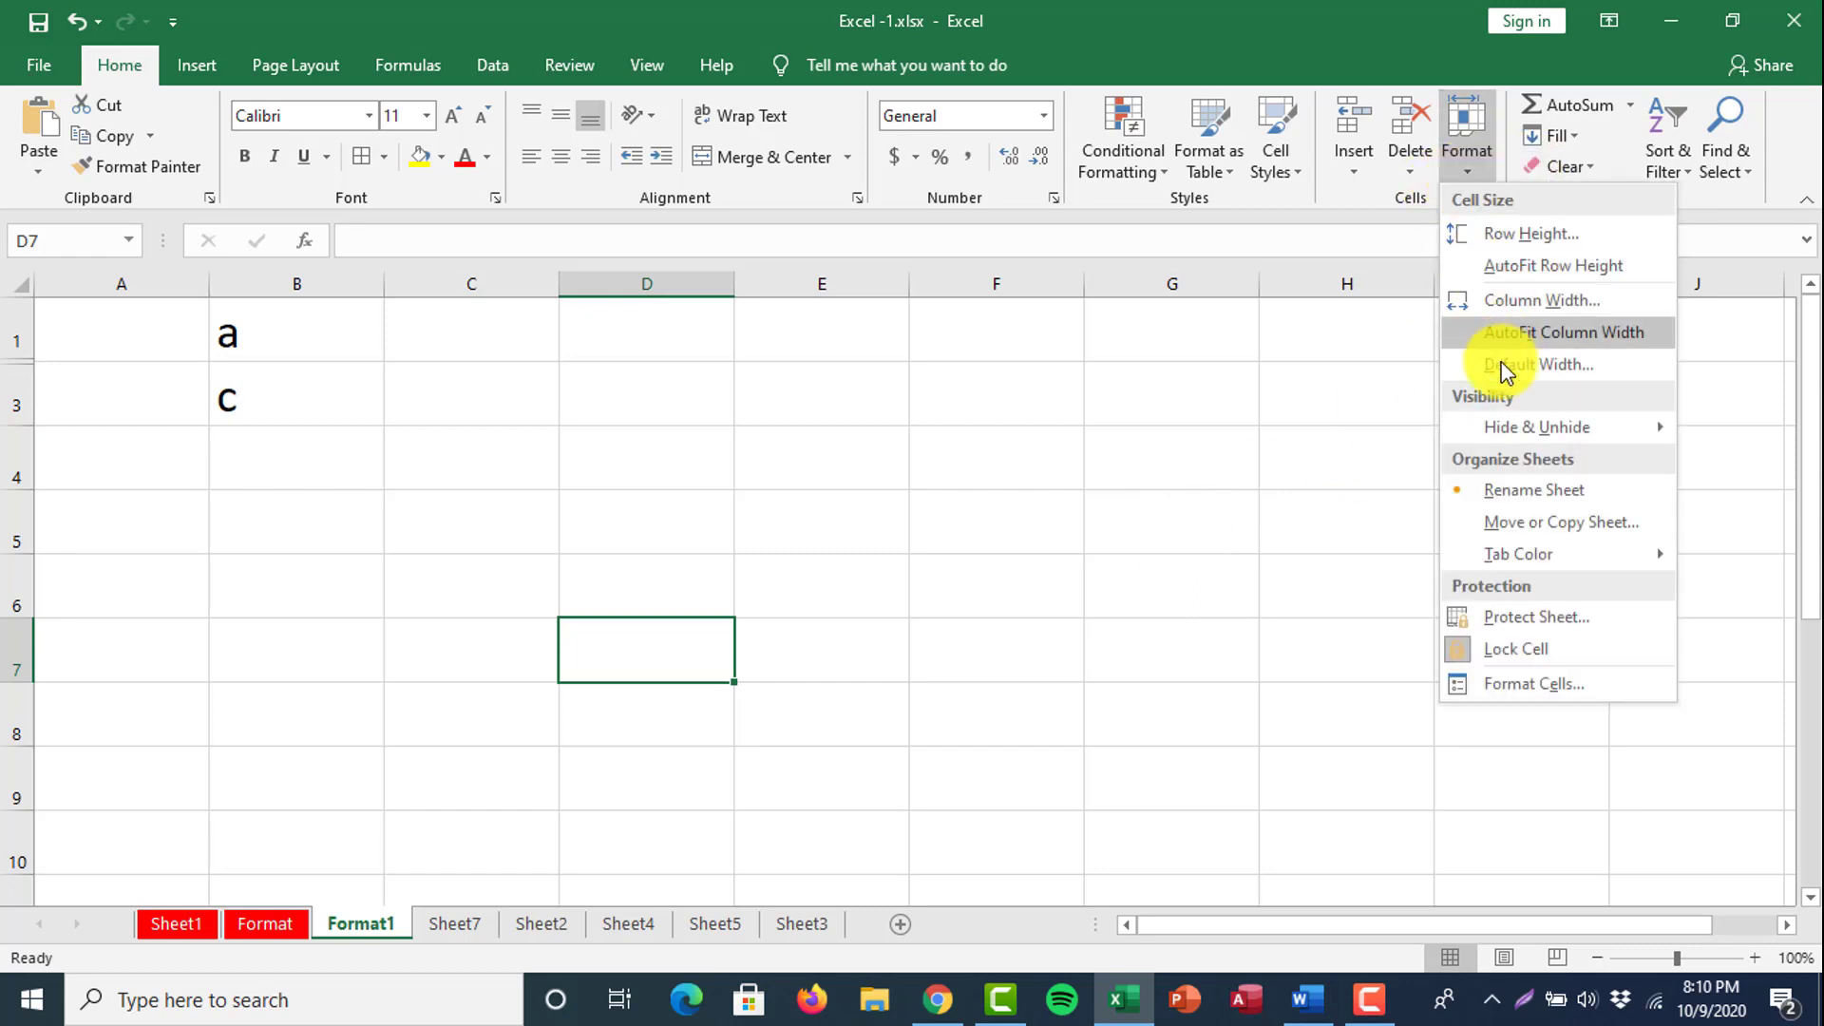
pyautogui.moveTo(1492, 427)
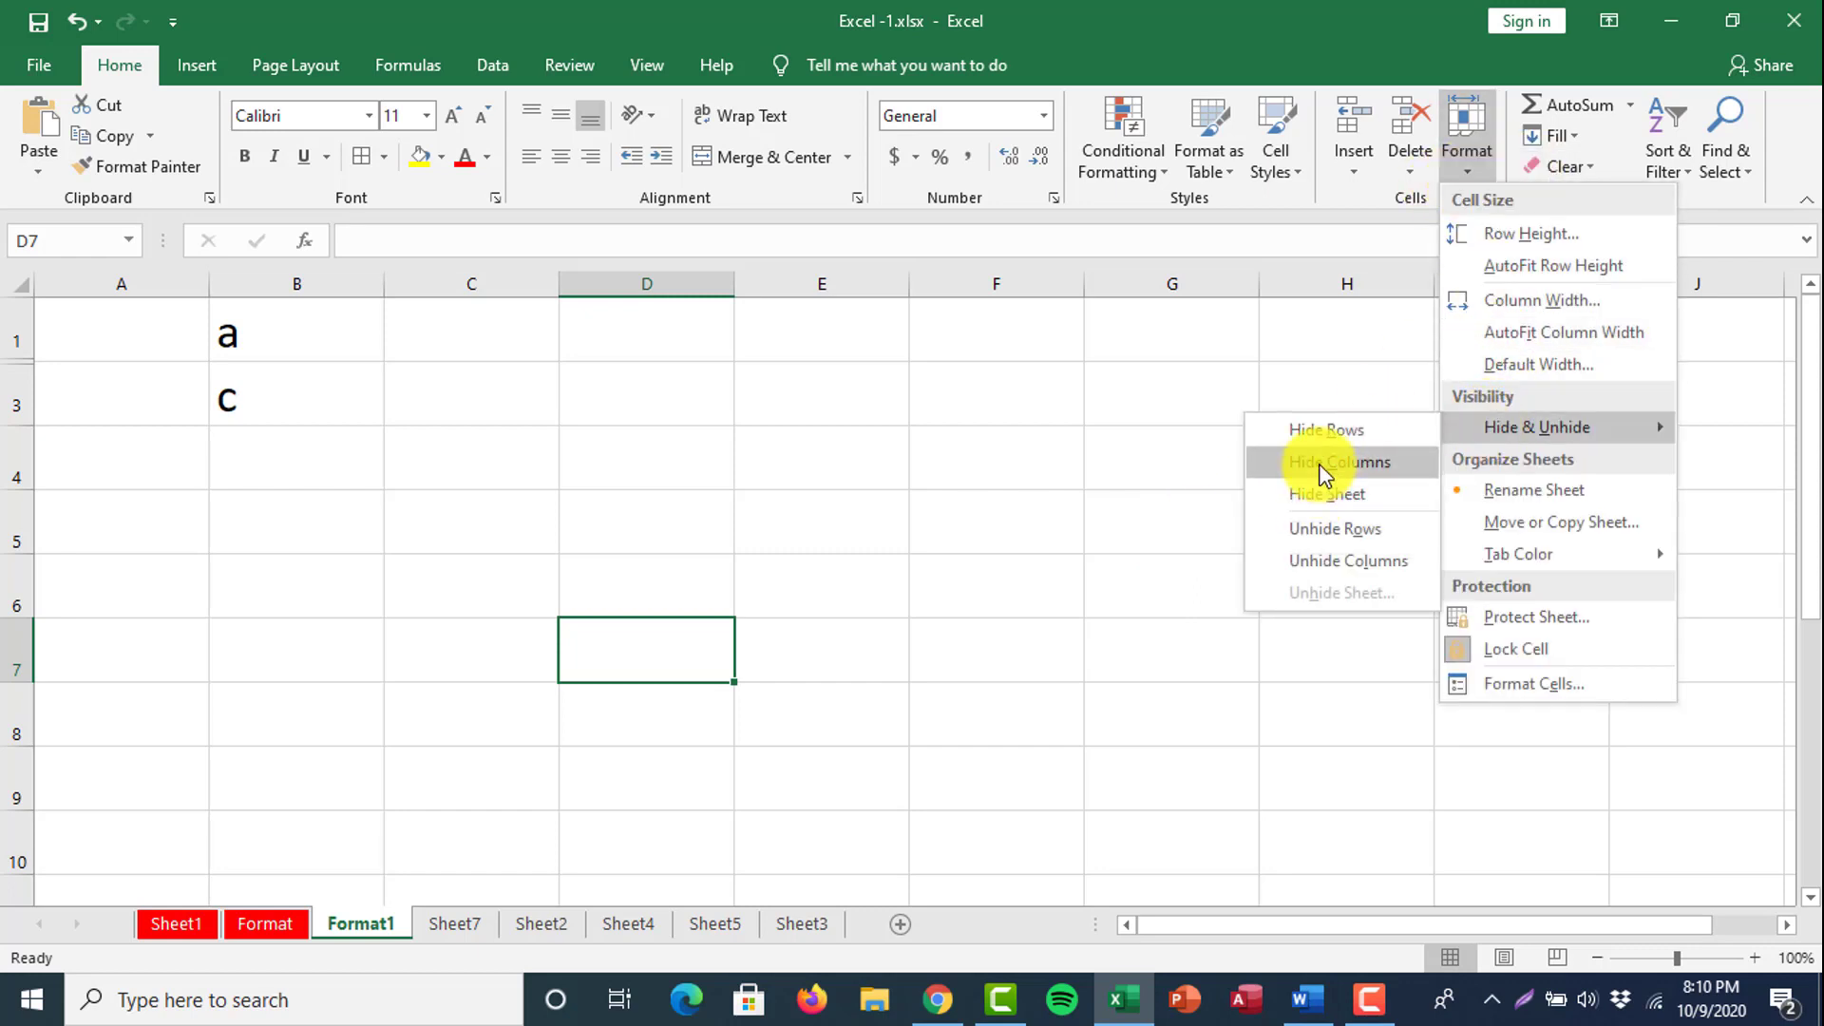
pyautogui.click(1313, 531)
pyautogui.click(180, 634)
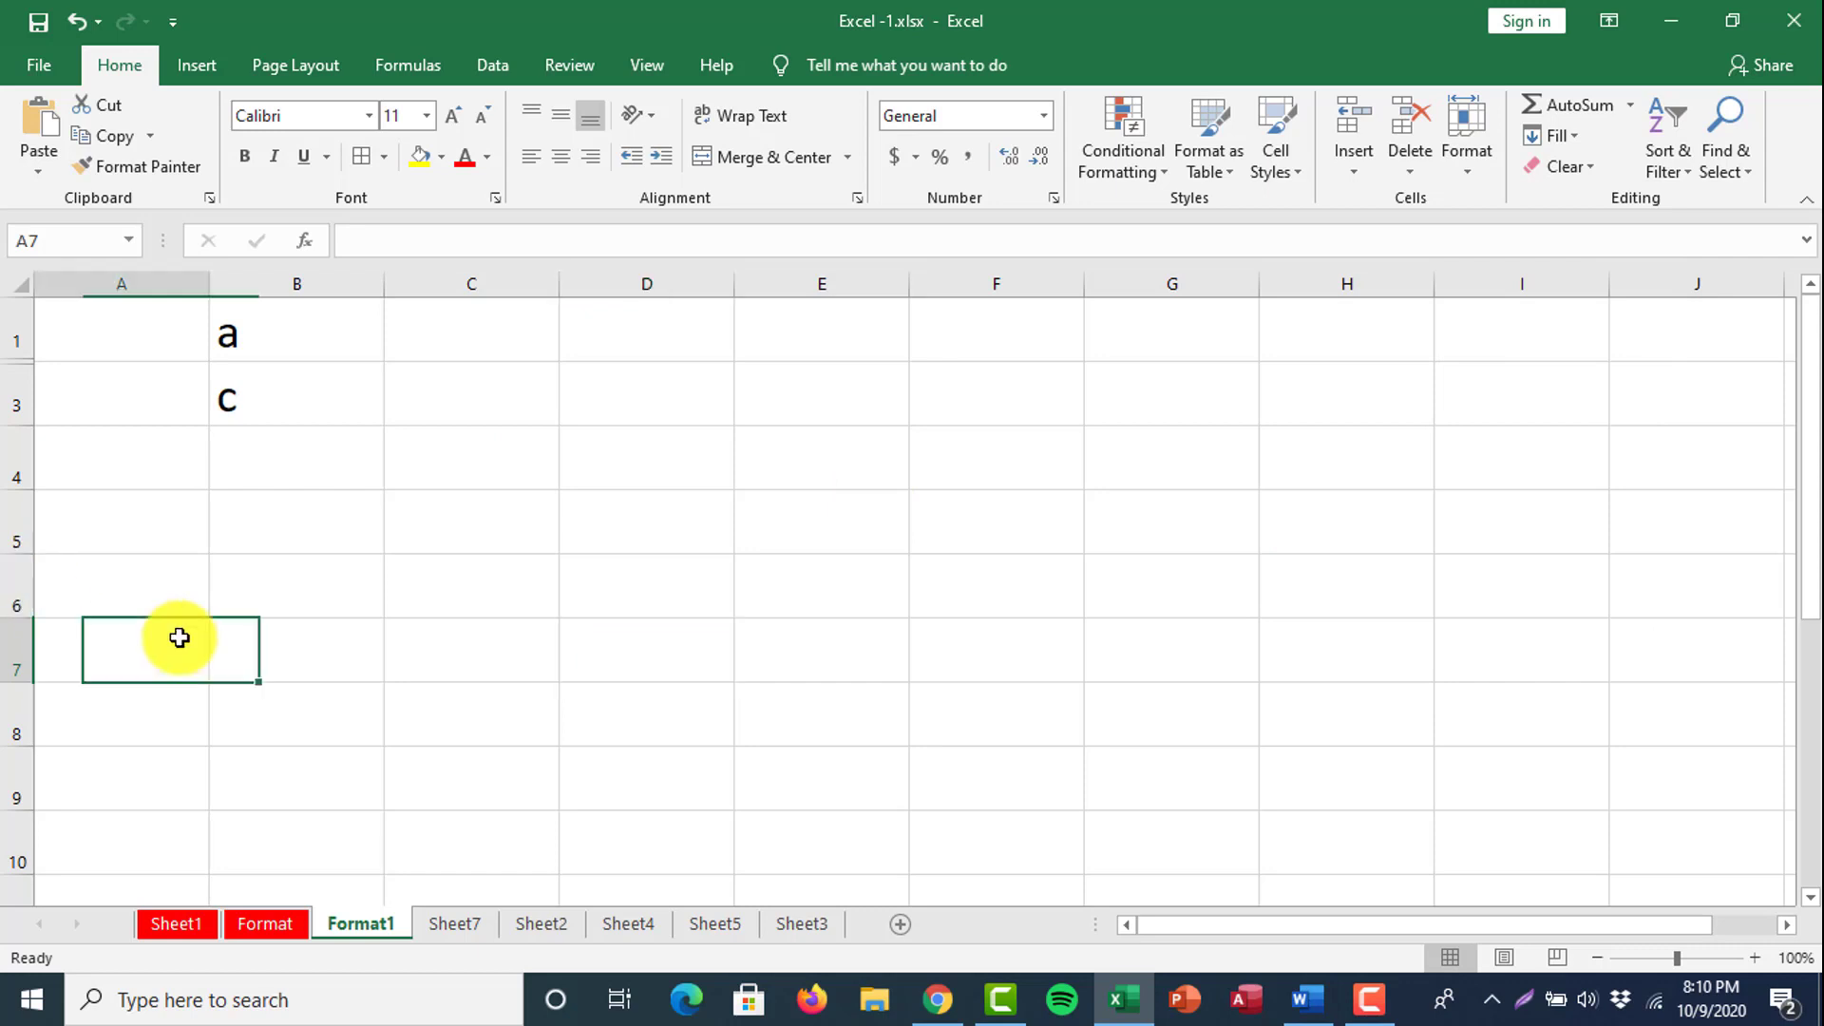
# Select rows 1 to 3 across the hidden row and hide them.
pyautogui.moveTo(16, 342); pyautogui.dragTo(23, 378)
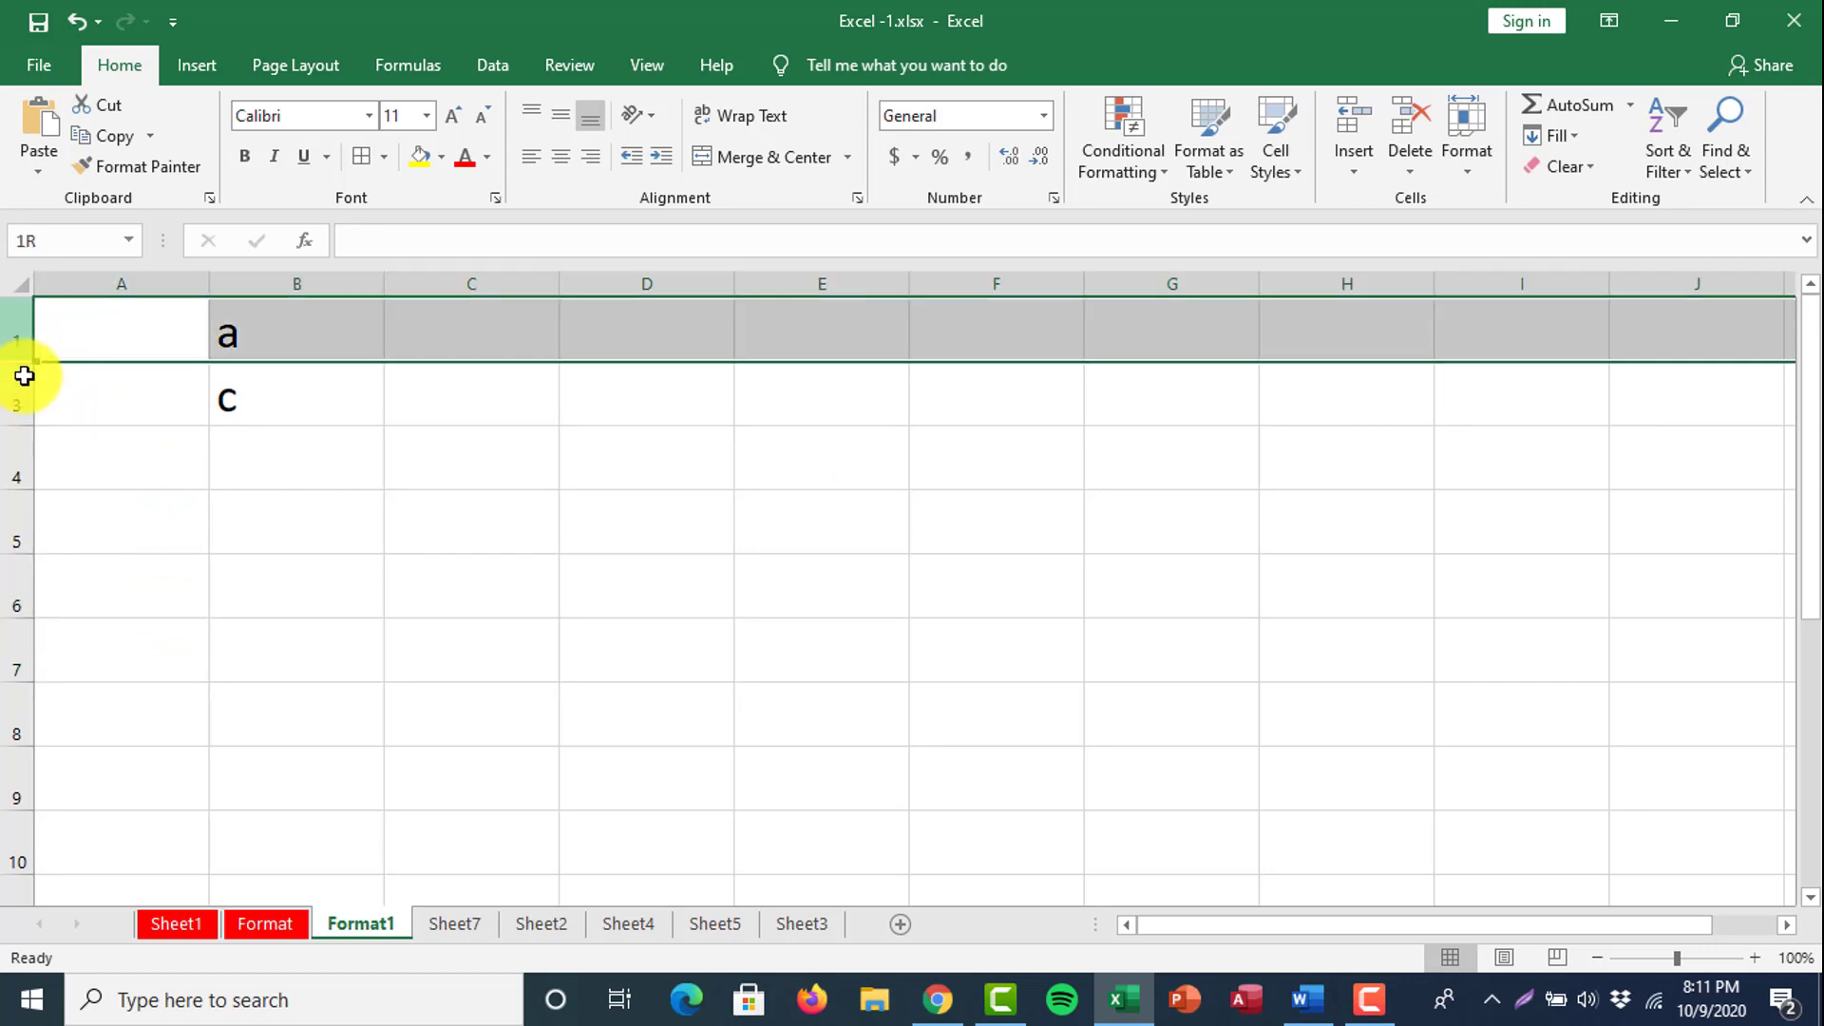
pyautogui.click(1455, 169)
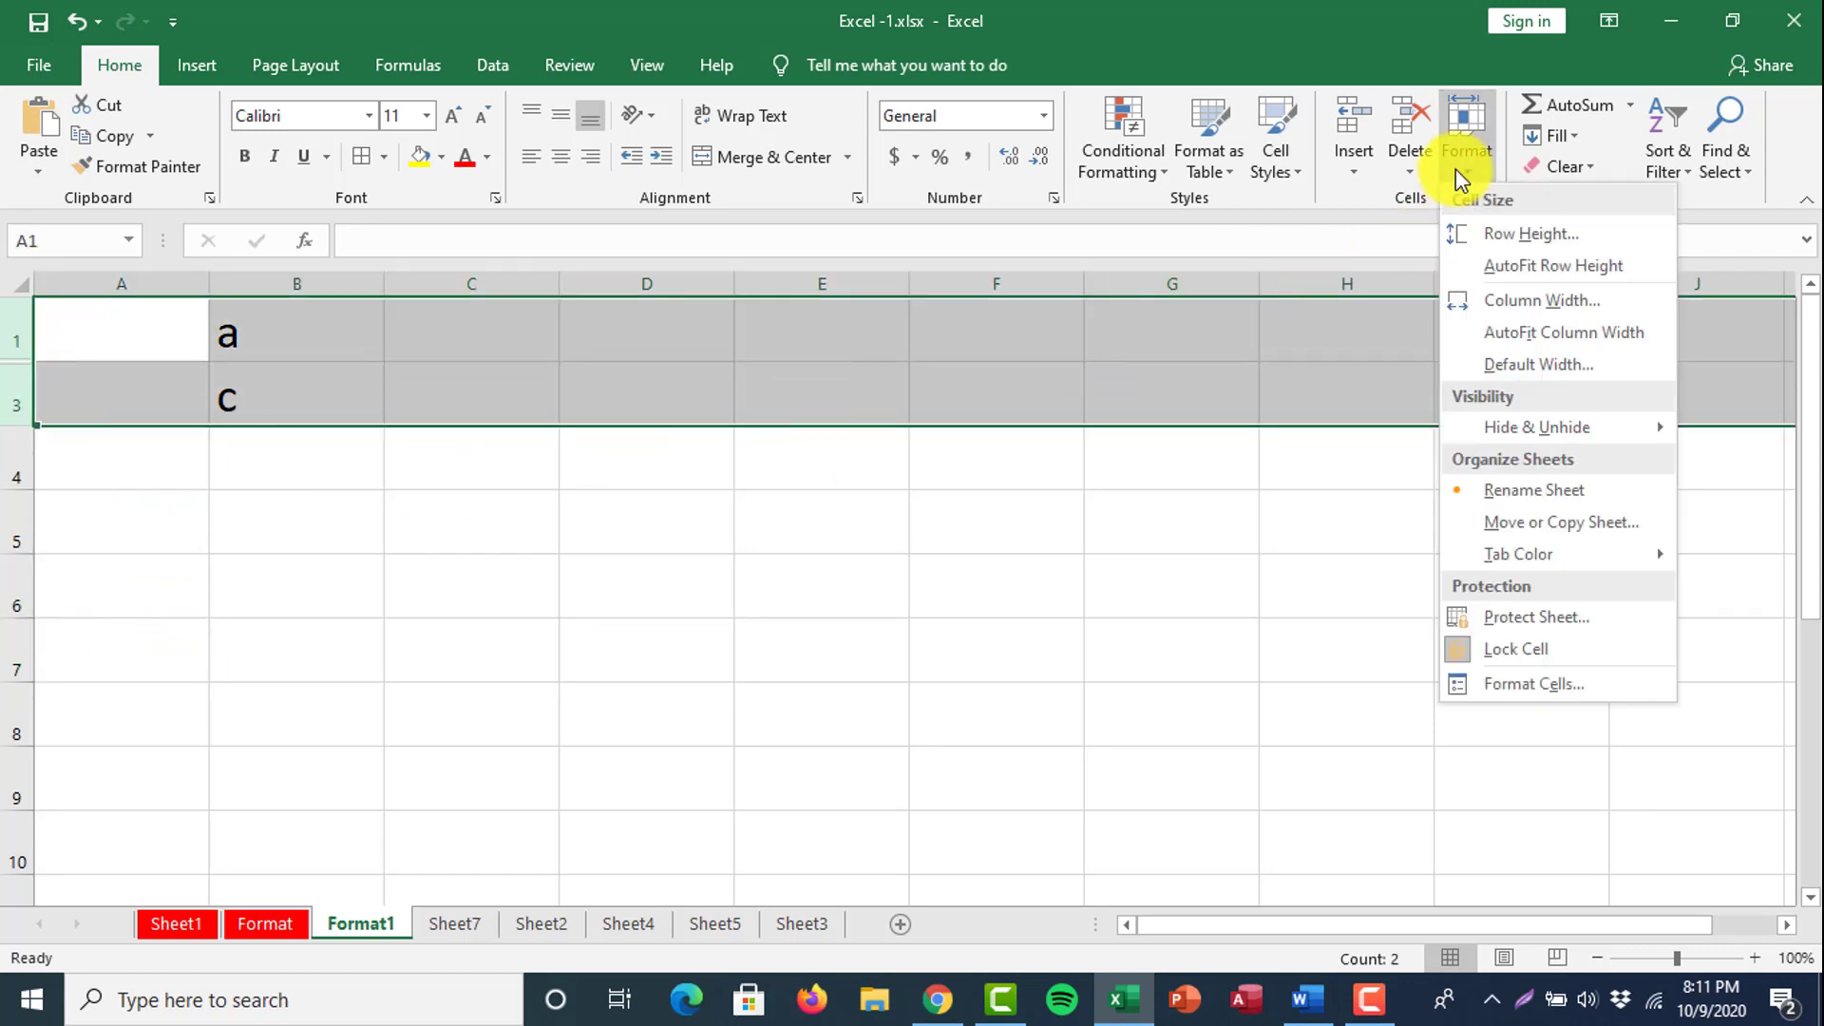
pyautogui.moveTo(1497, 433)
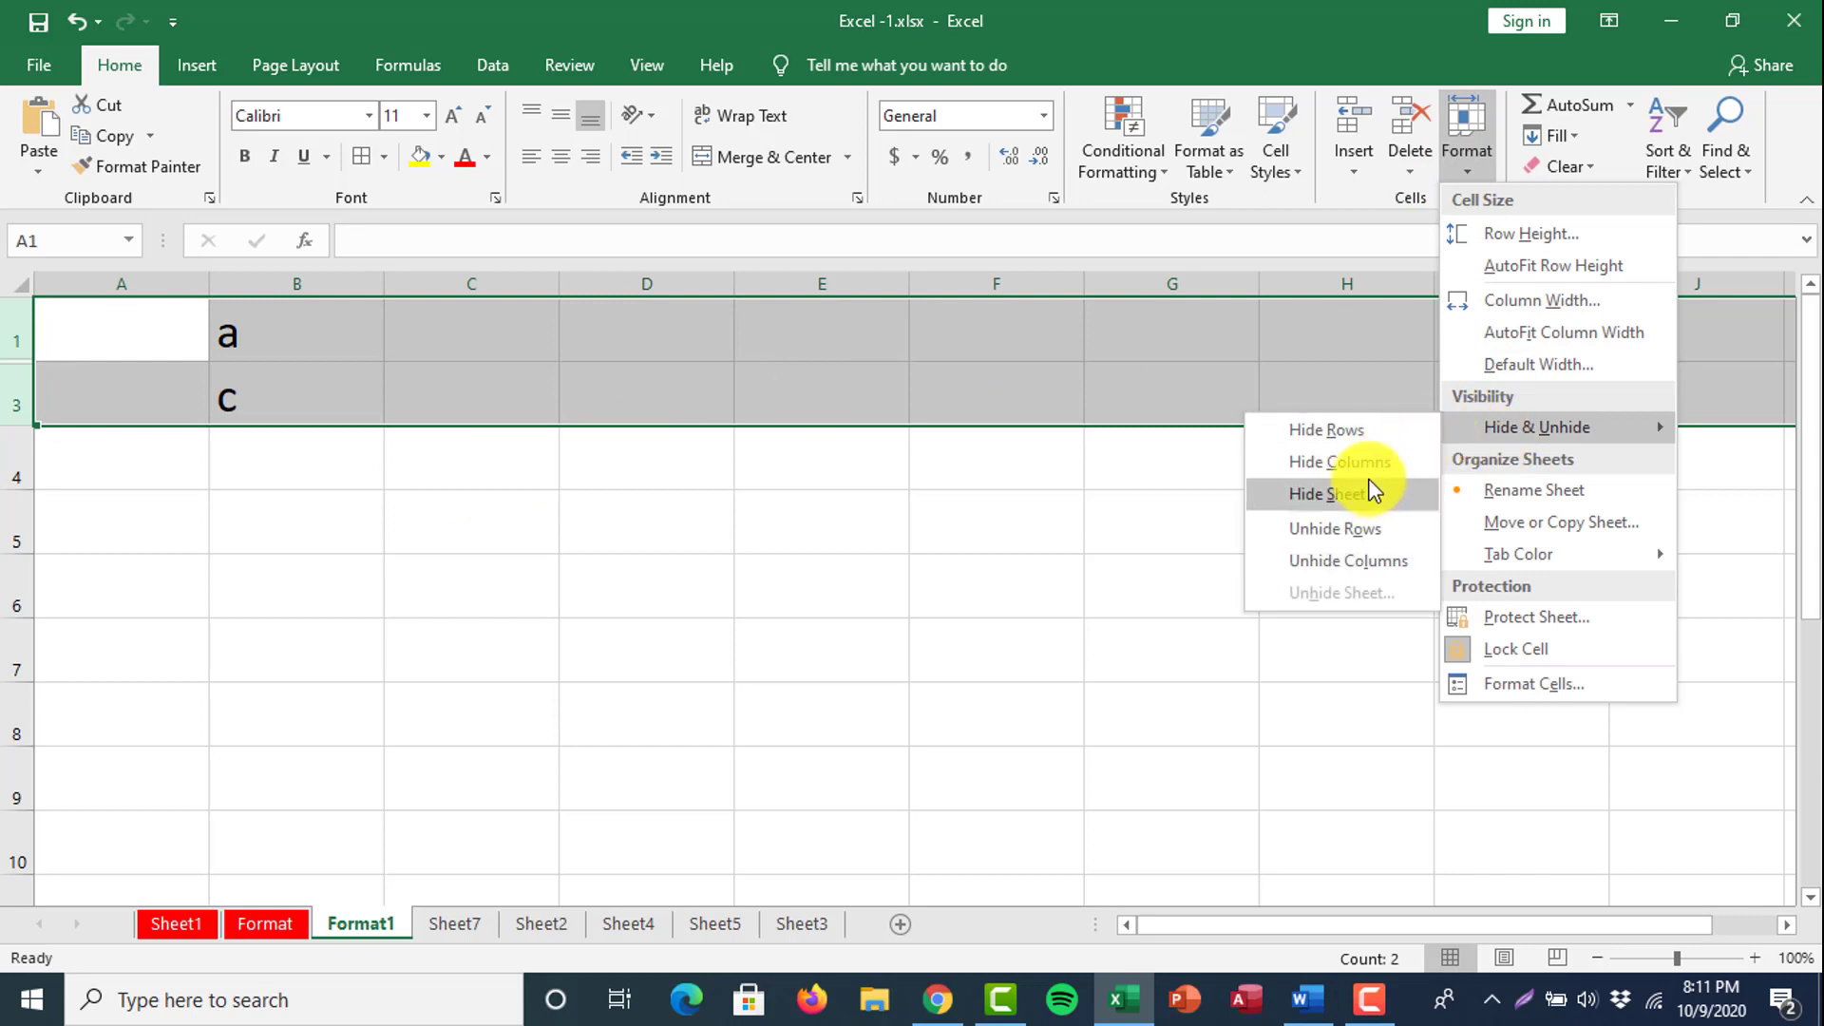
pyautogui.click(1357, 433)
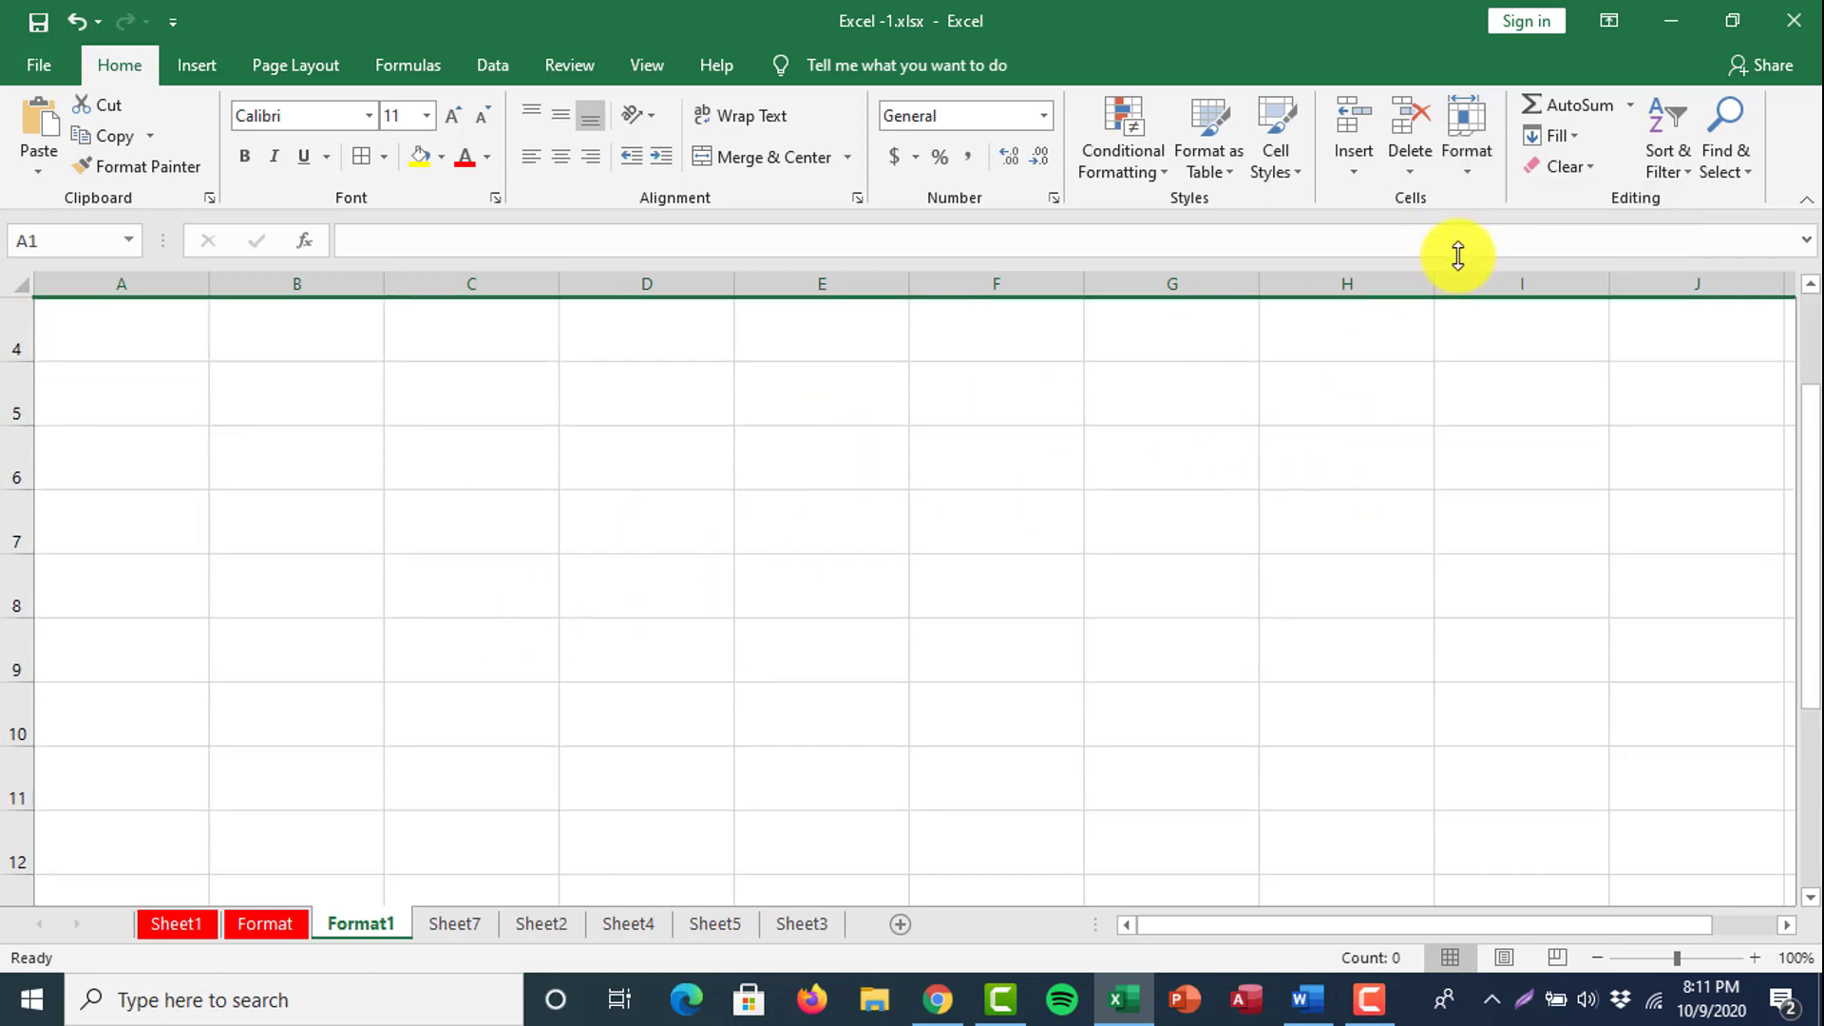
# Unhide the hidden rows 1 to 3 of the Format1 worksheet.
pyautogui.click(1468, 183)
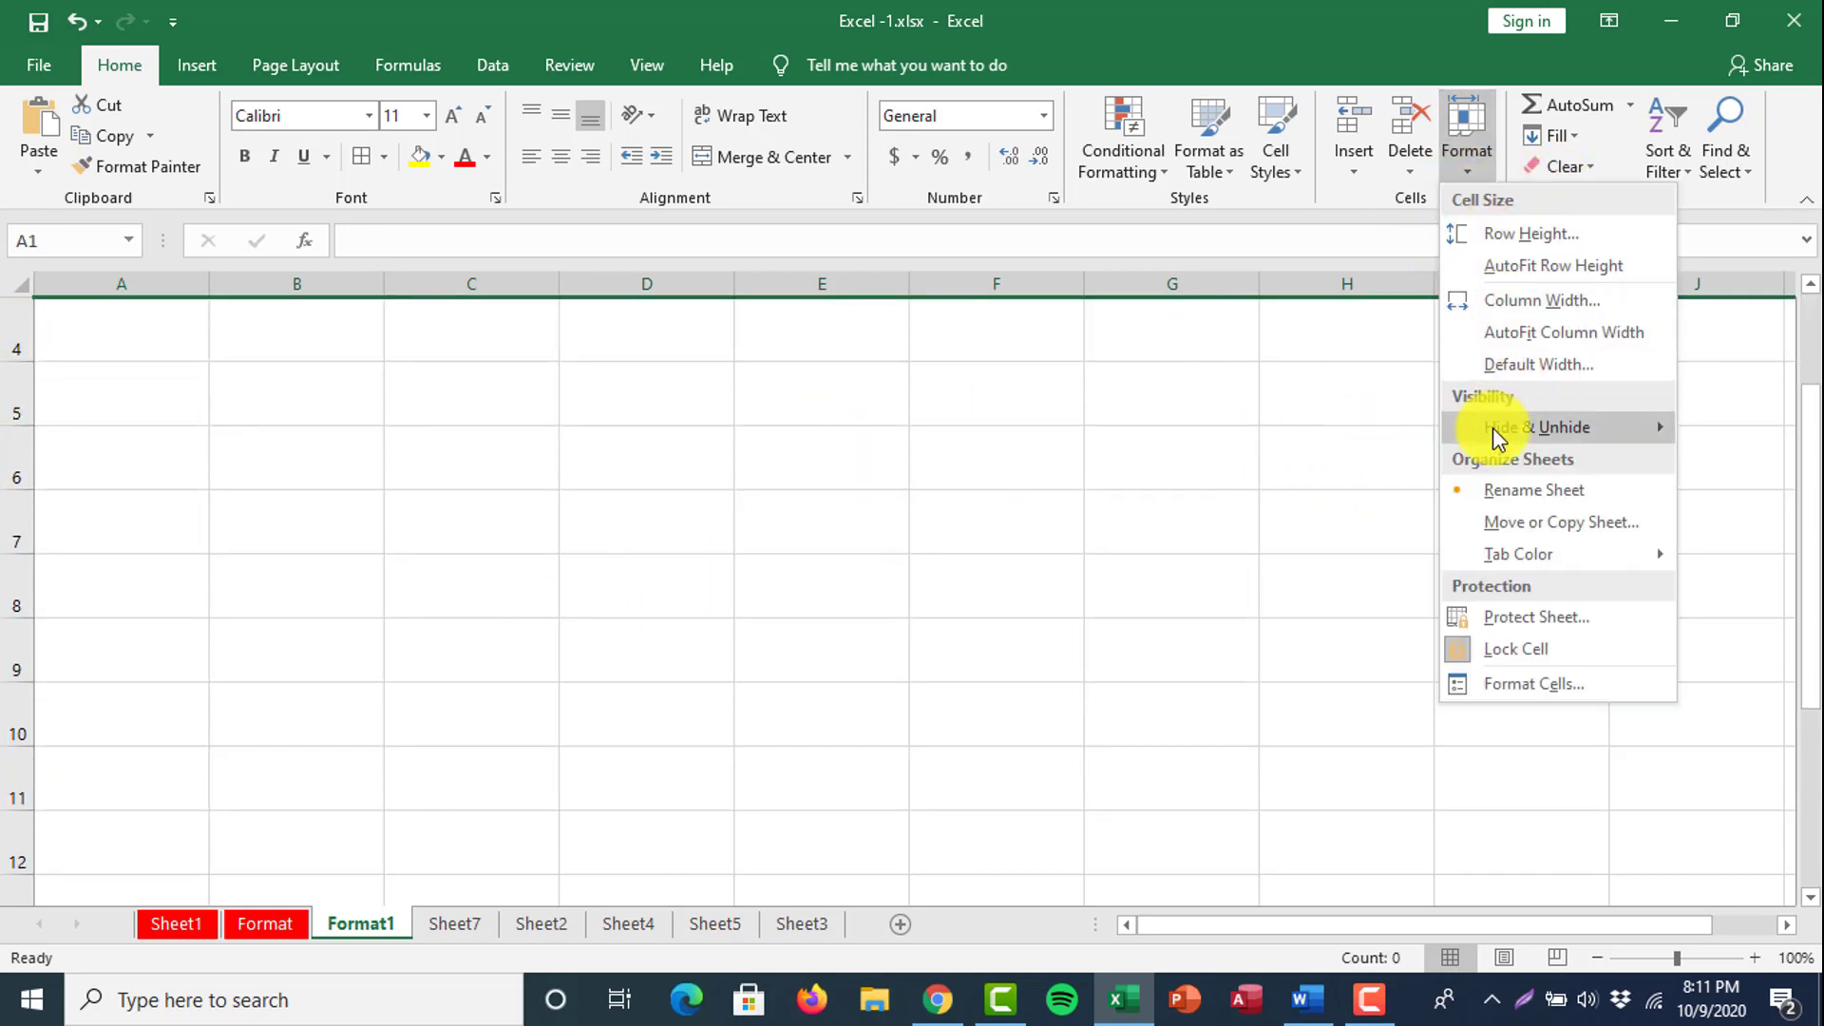
pyautogui.moveTo(1494, 429)
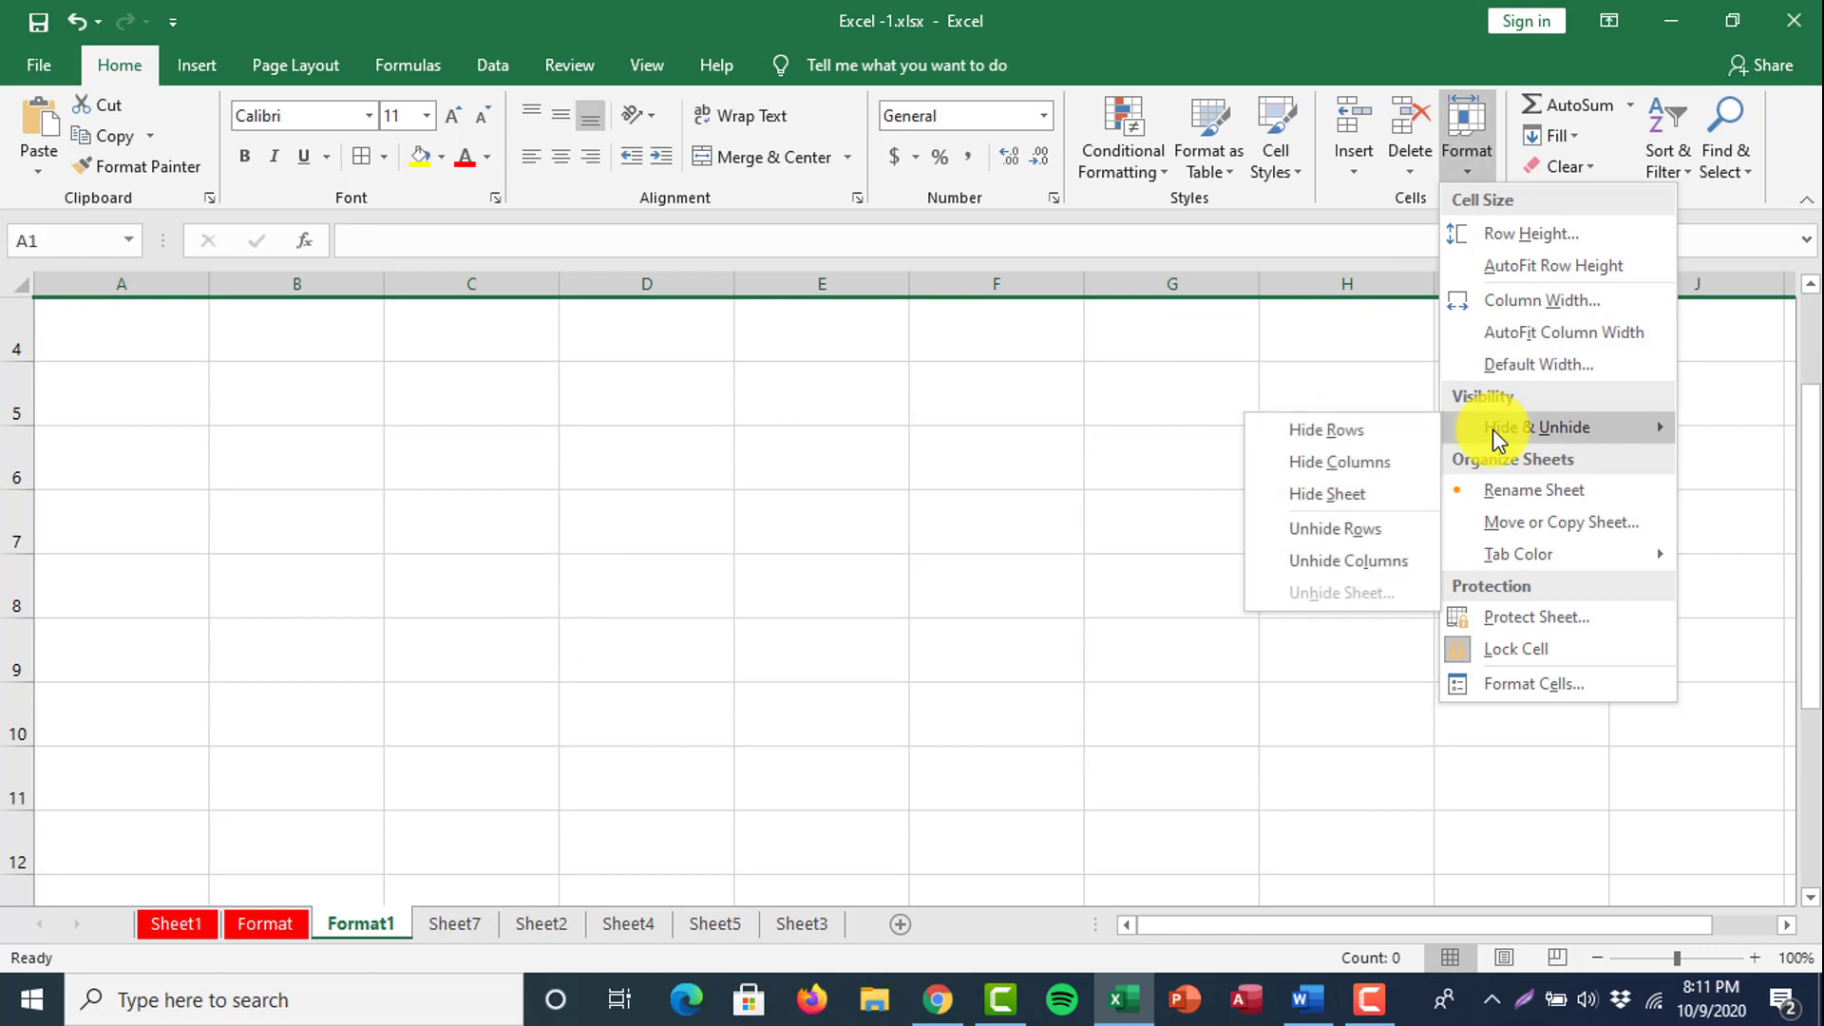
pyautogui.click(1334, 533)
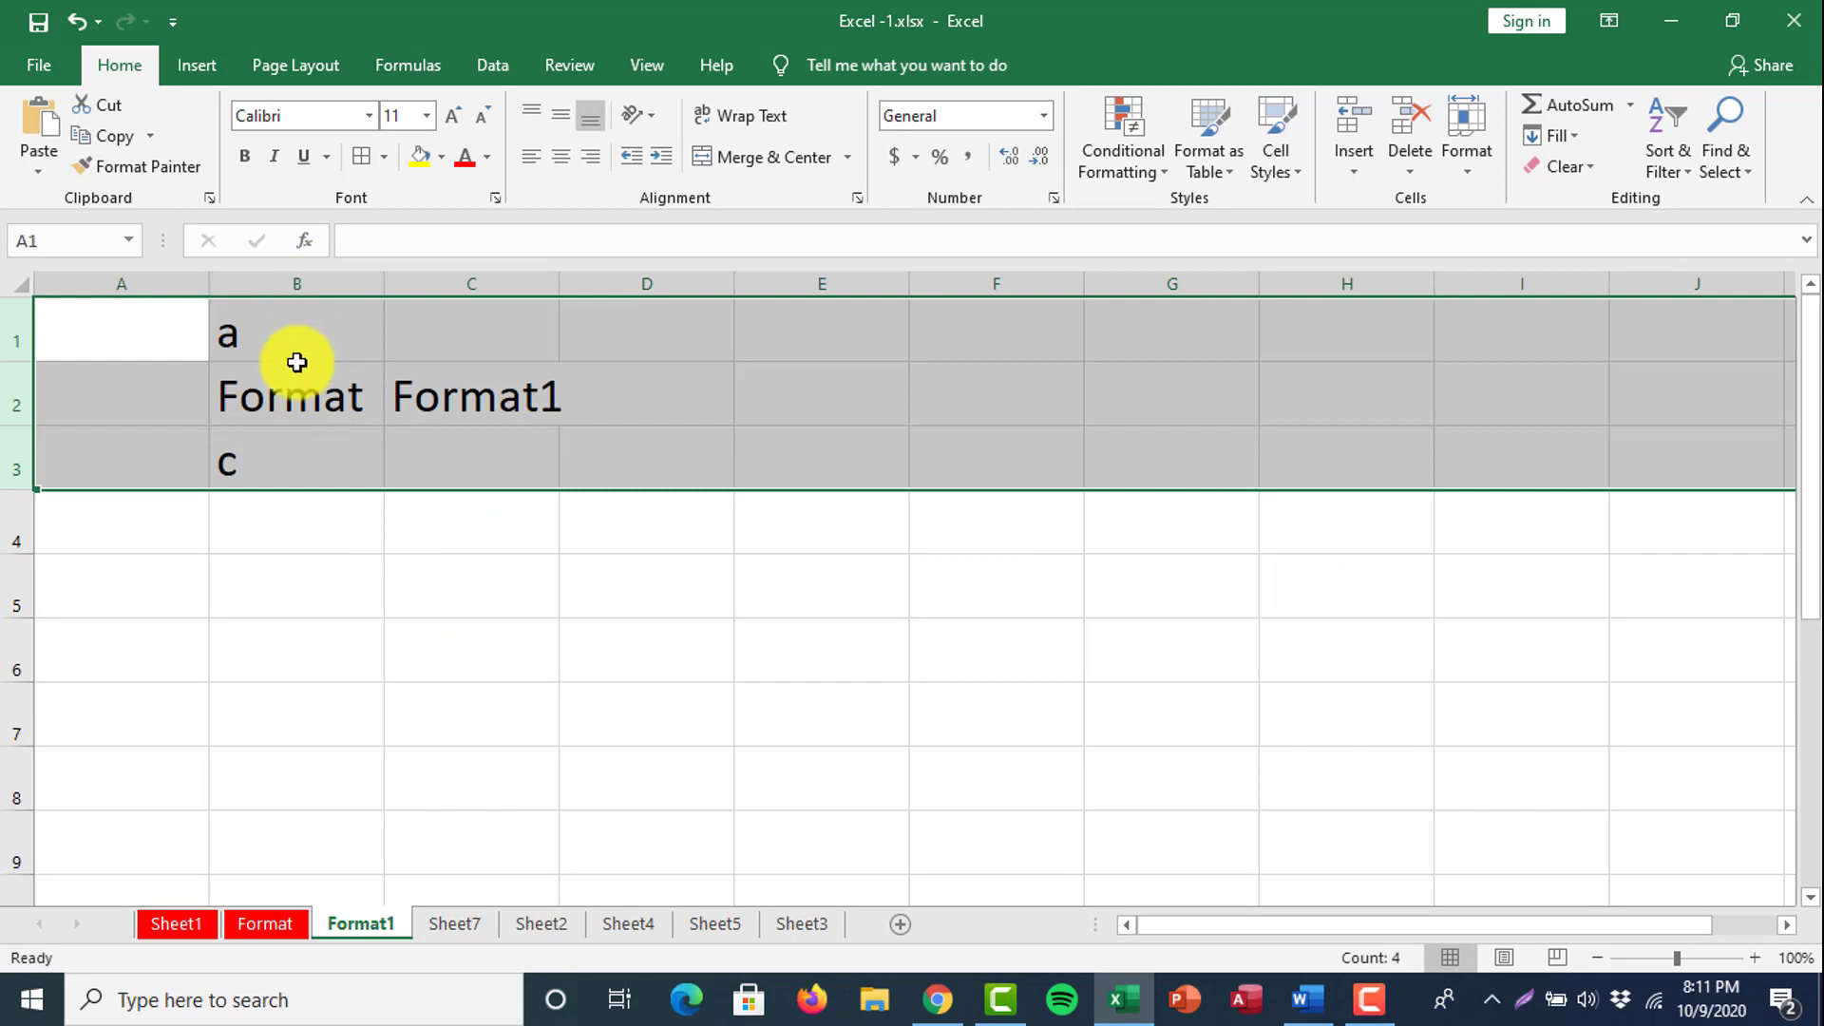
# Hide column B, which holds the "a", "Format" and "c" entries.
pyautogui.click(291, 288)
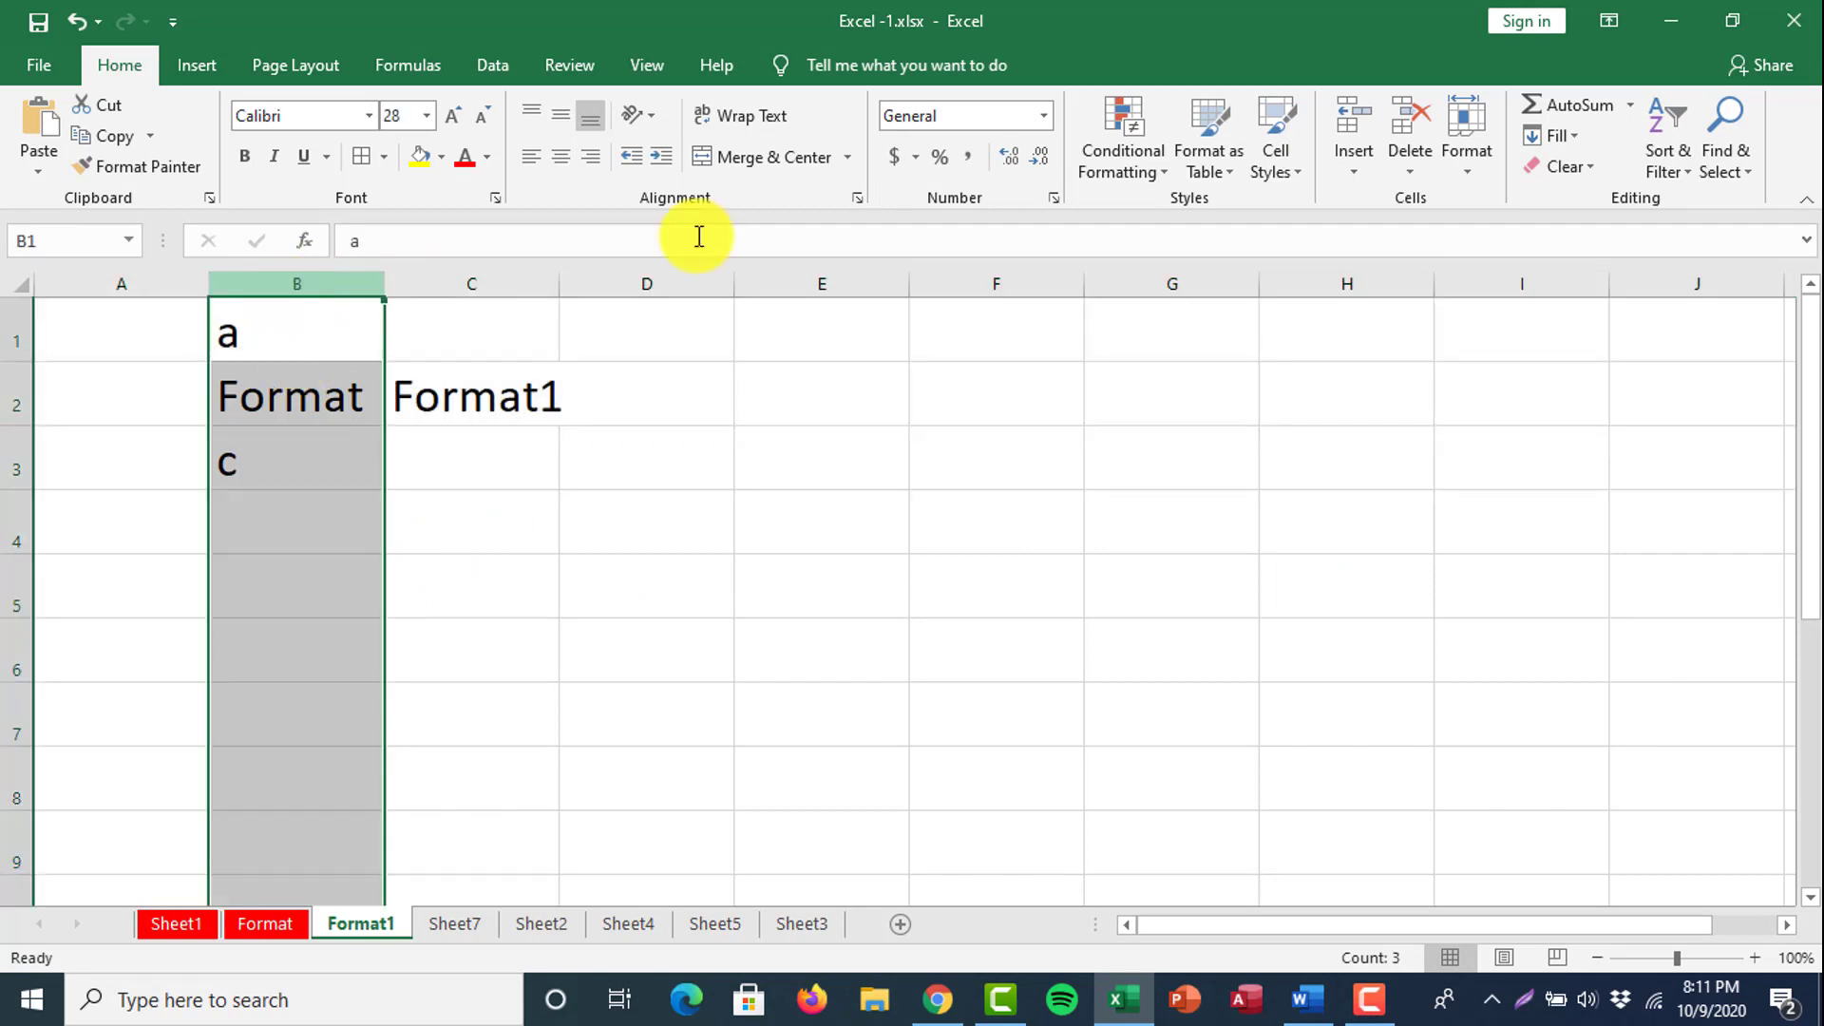
pyautogui.click(1459, 169)
pyautogui.moveTo(1528, 424)
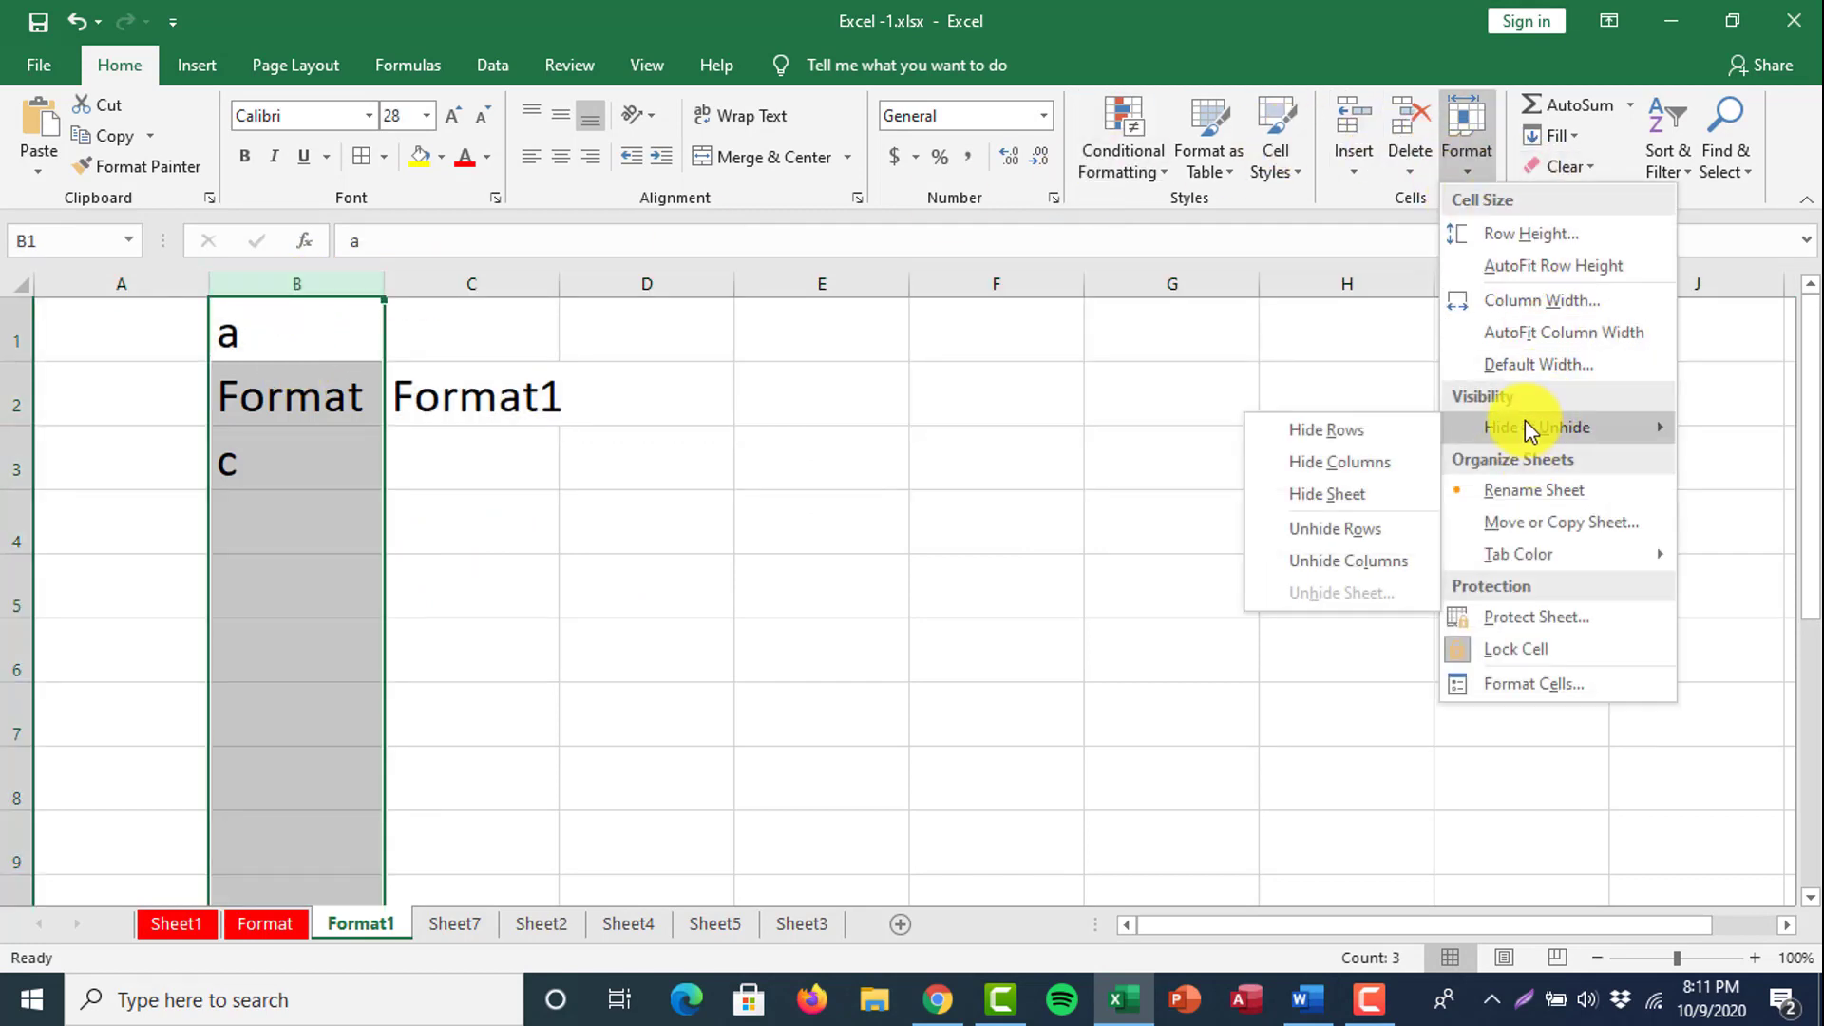
pyautogui.click(1377, 461)
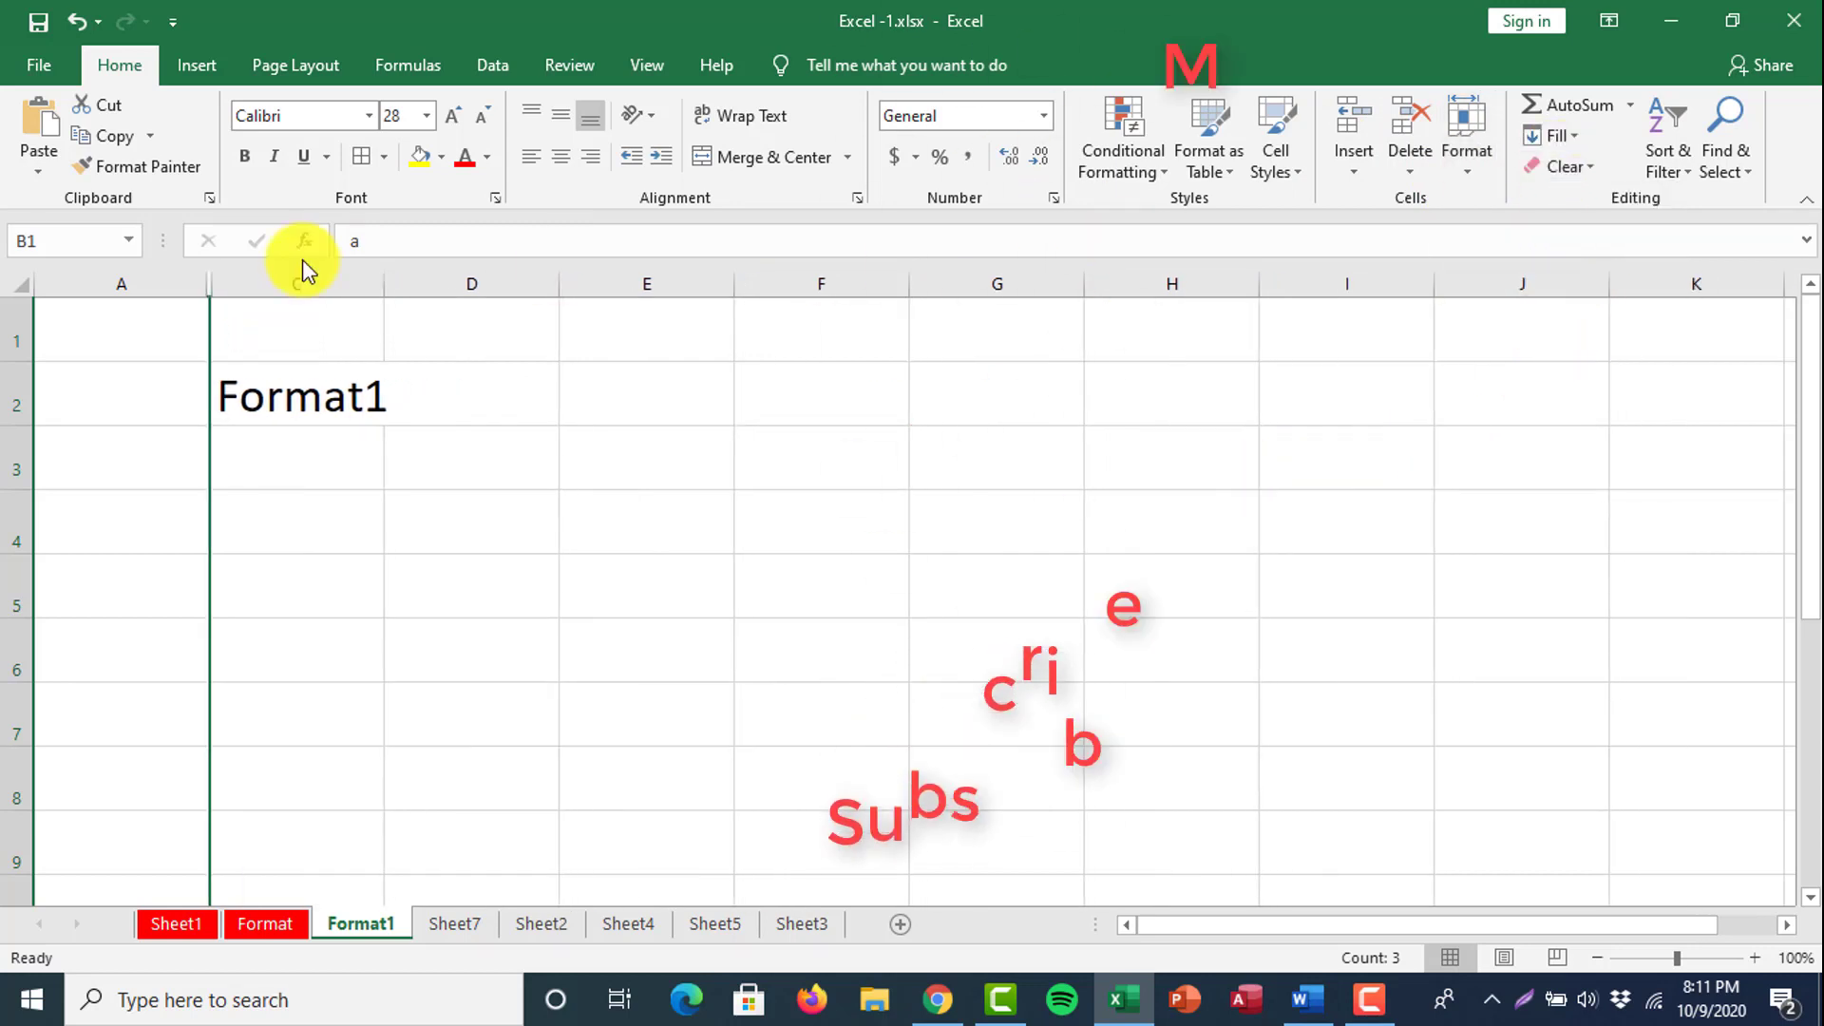
# Select columns A to C across the hidden column and unhide column B.
pyautogui.moveTo(163, 285); pyautogui.dragTo(264, 284)
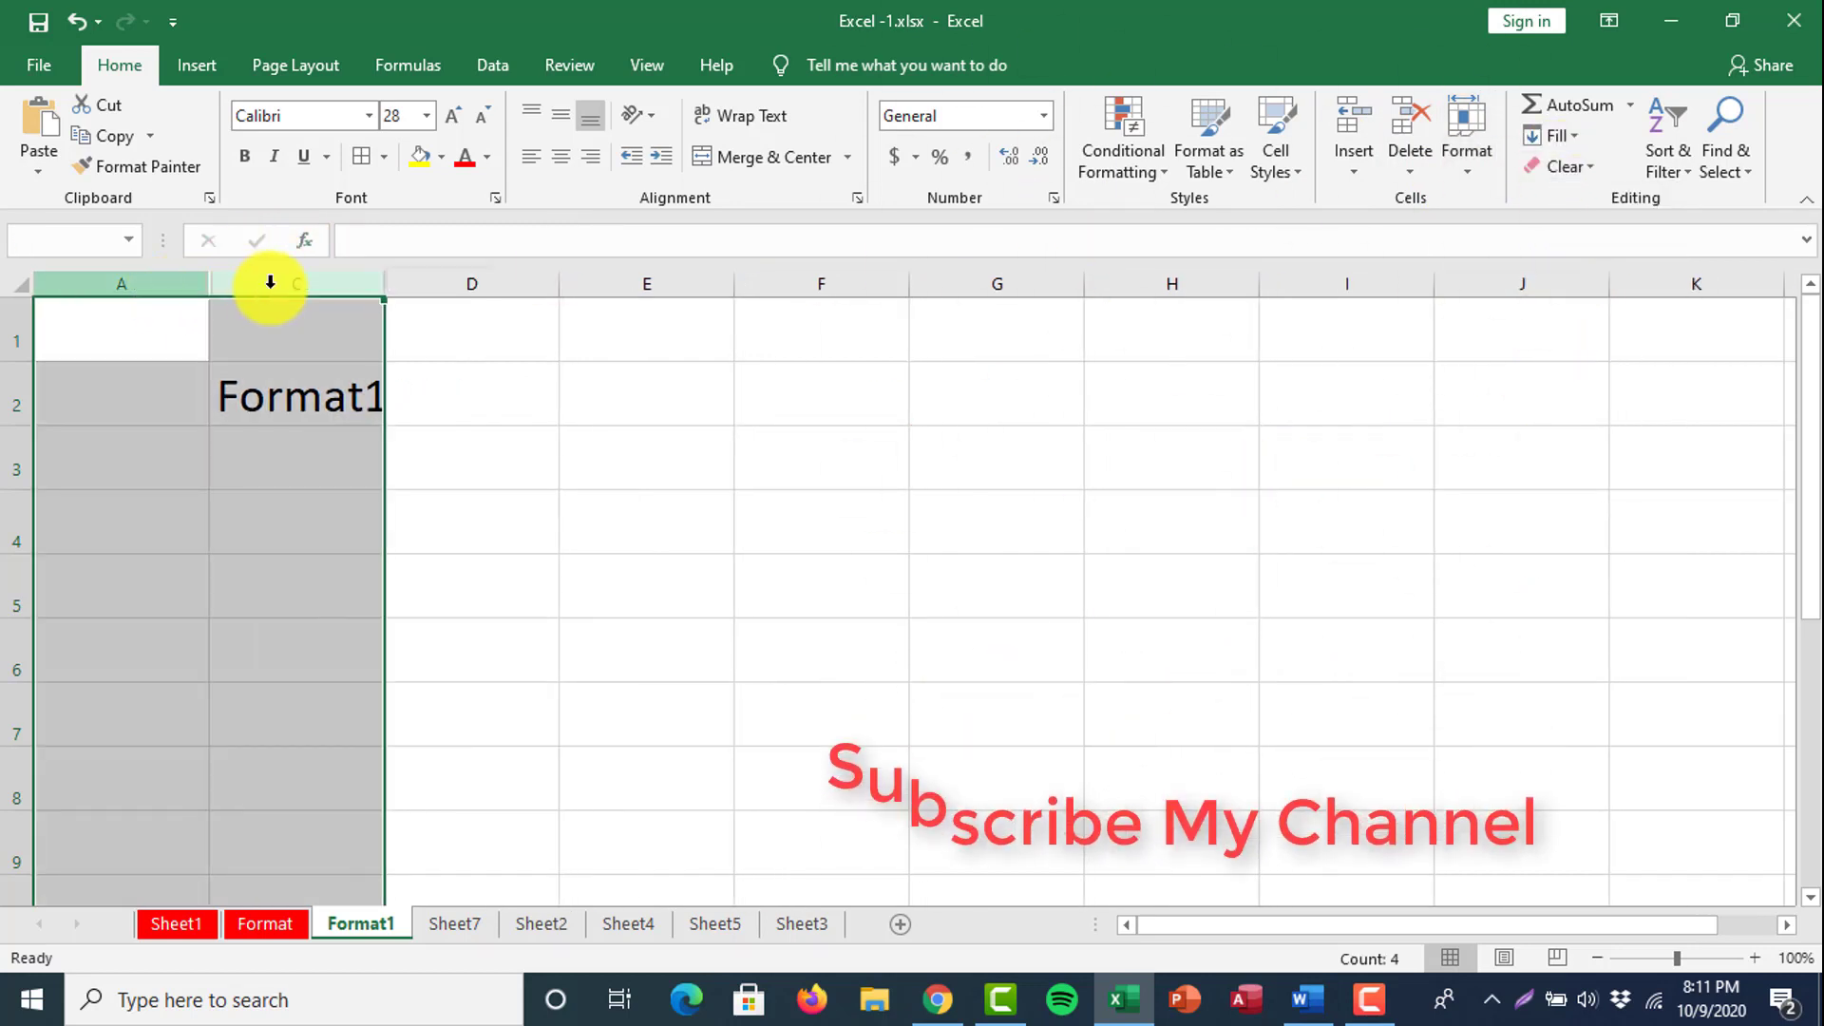
pyautogui.click(1467, 156)
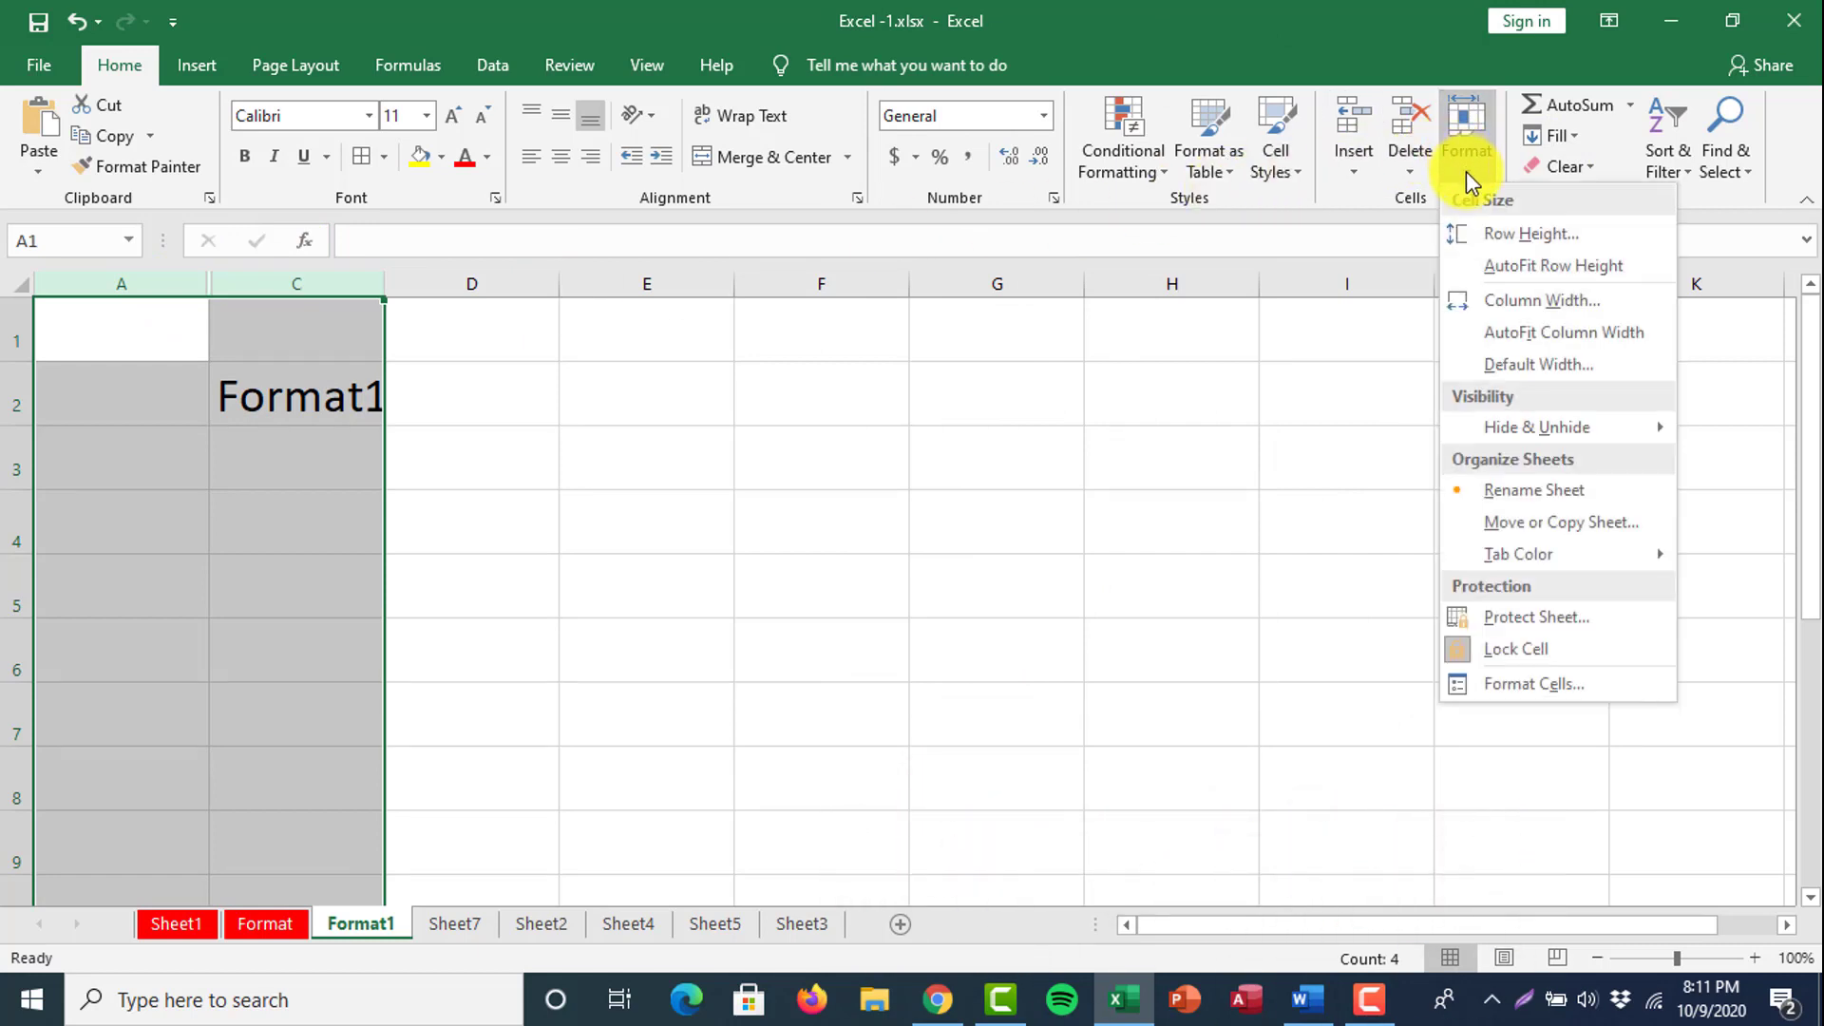
pyautogui.moveTo(1520, 430)
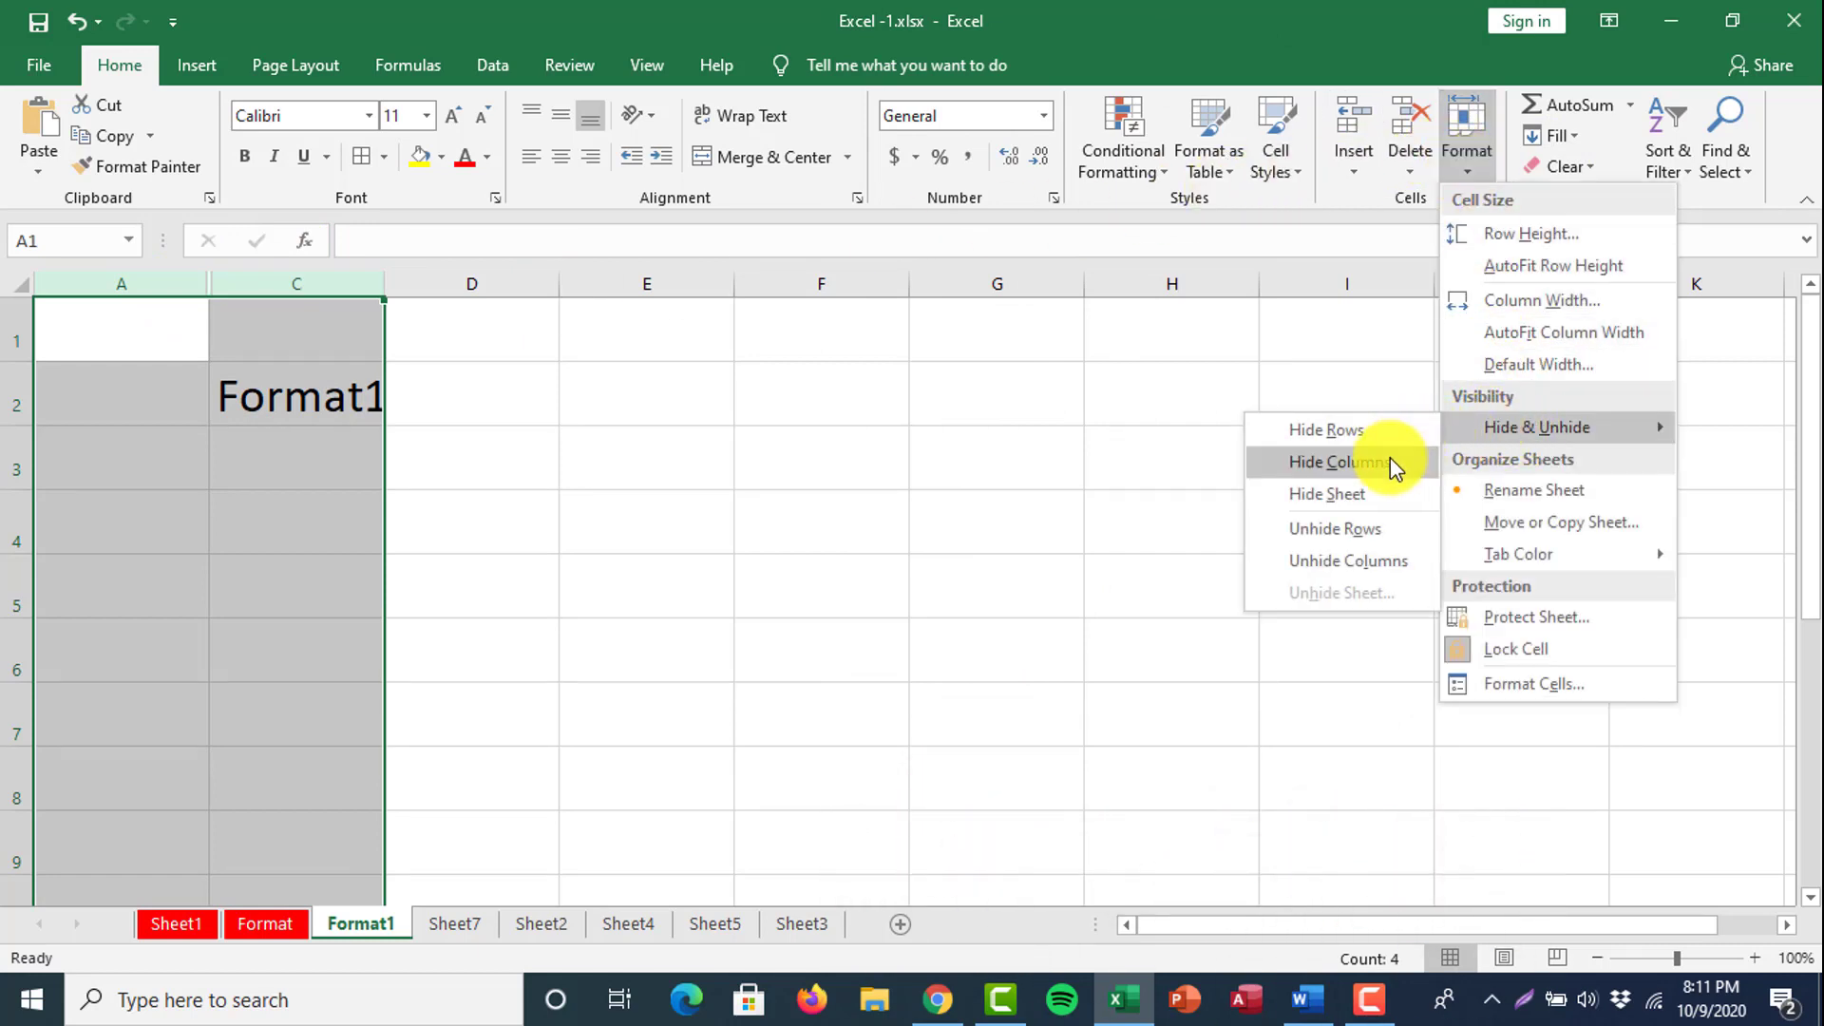
pyautogui.click(1373, 562)
pyautogui.click(1011, 568)
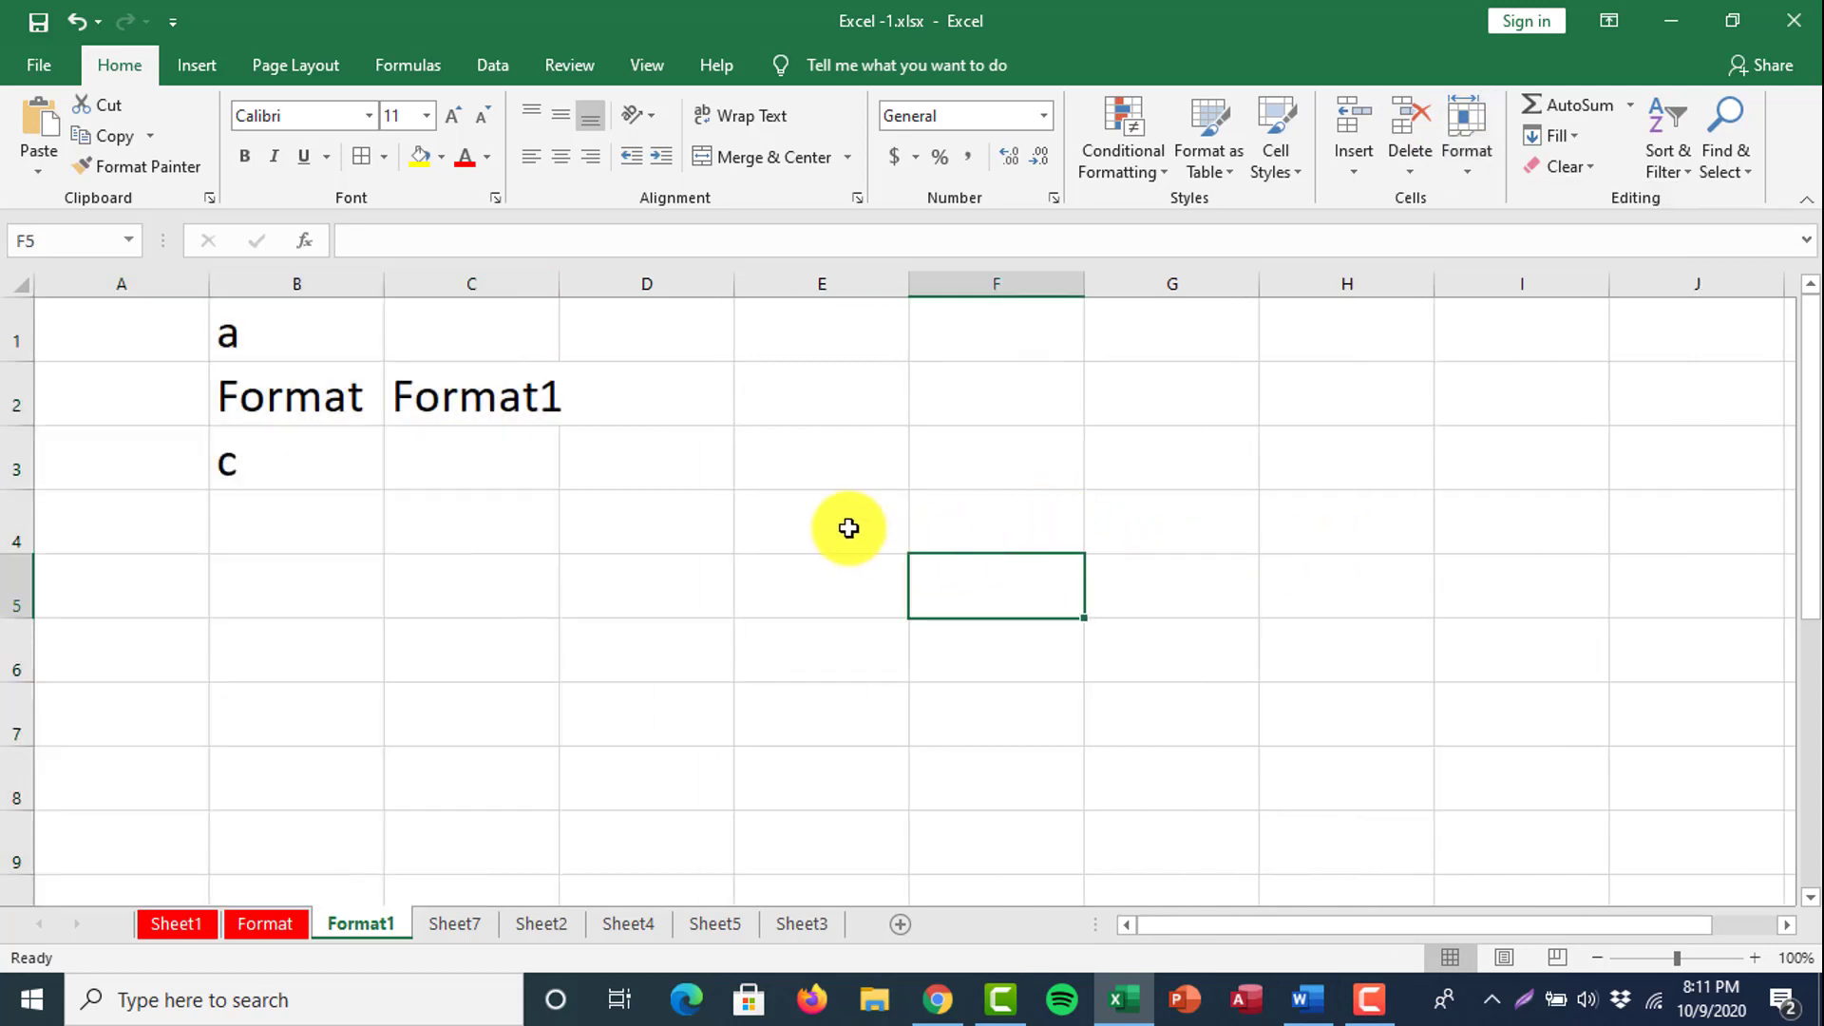
# Hide column B once more, using the column's own context commands.
pyautogui.rightClick(312, 285)
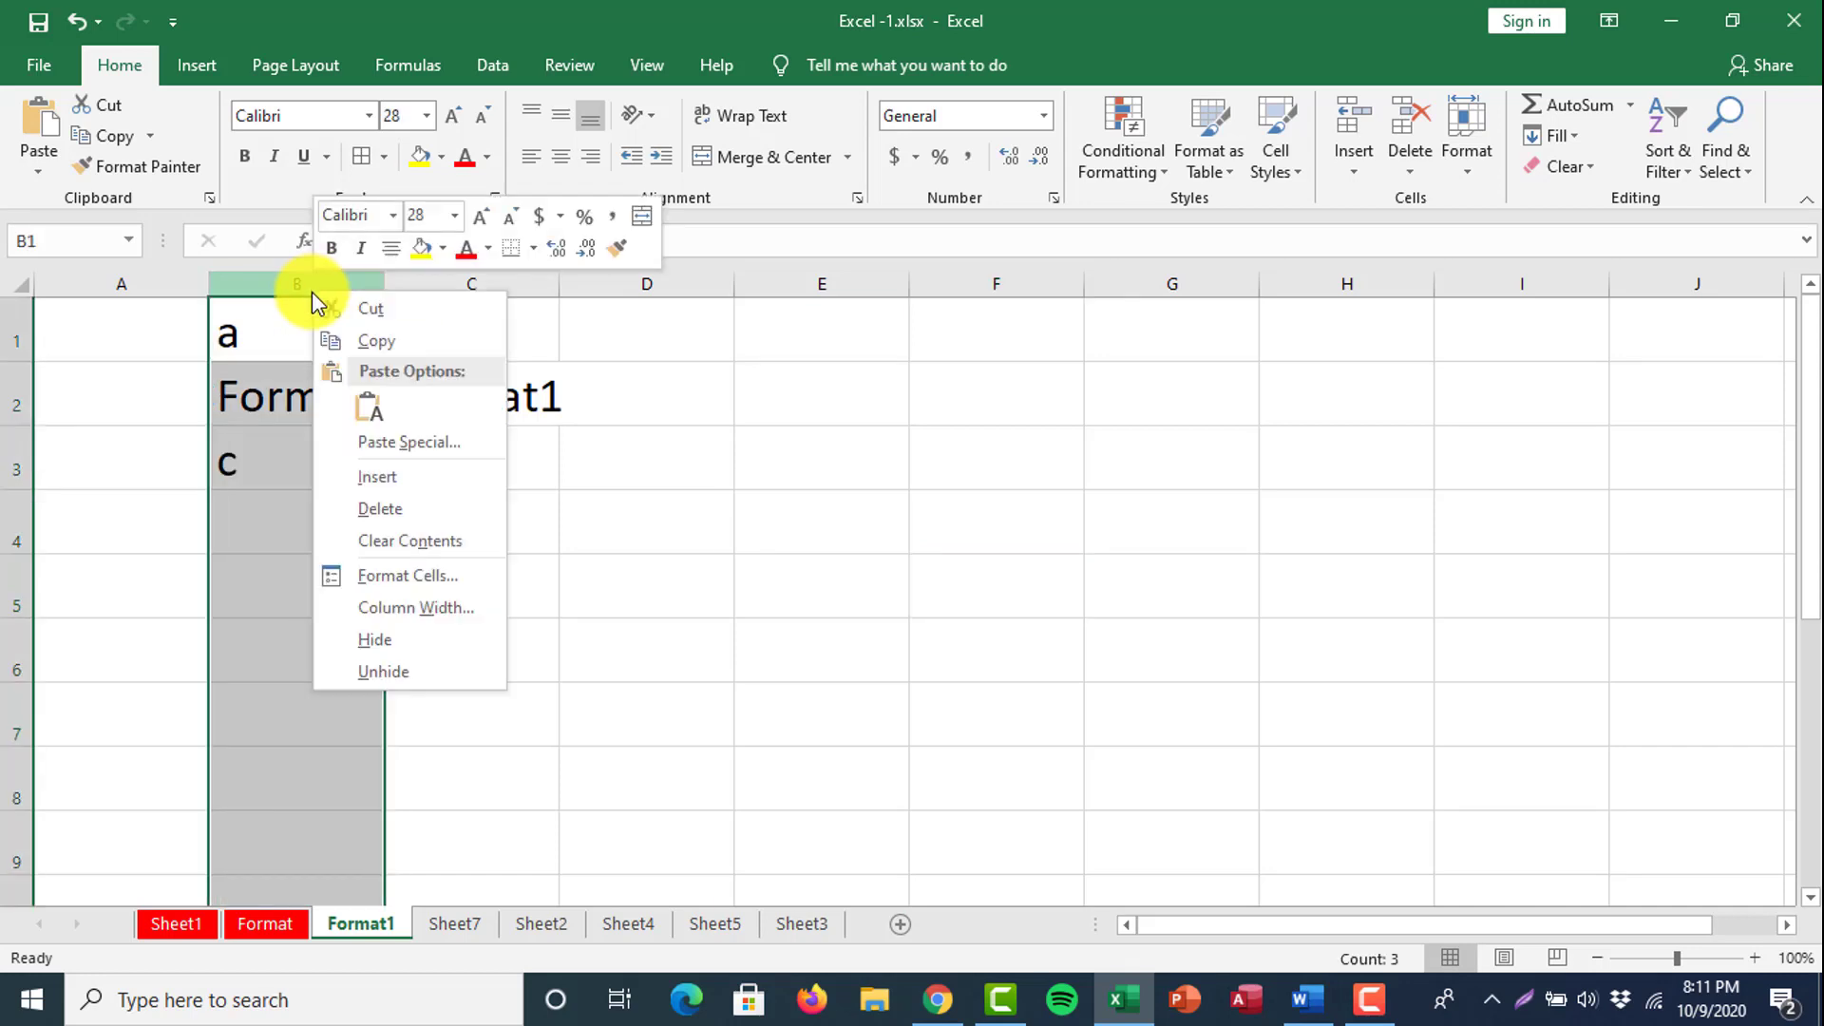
pyautogui.click(361, 629)
pyautogui.click(361, 631)
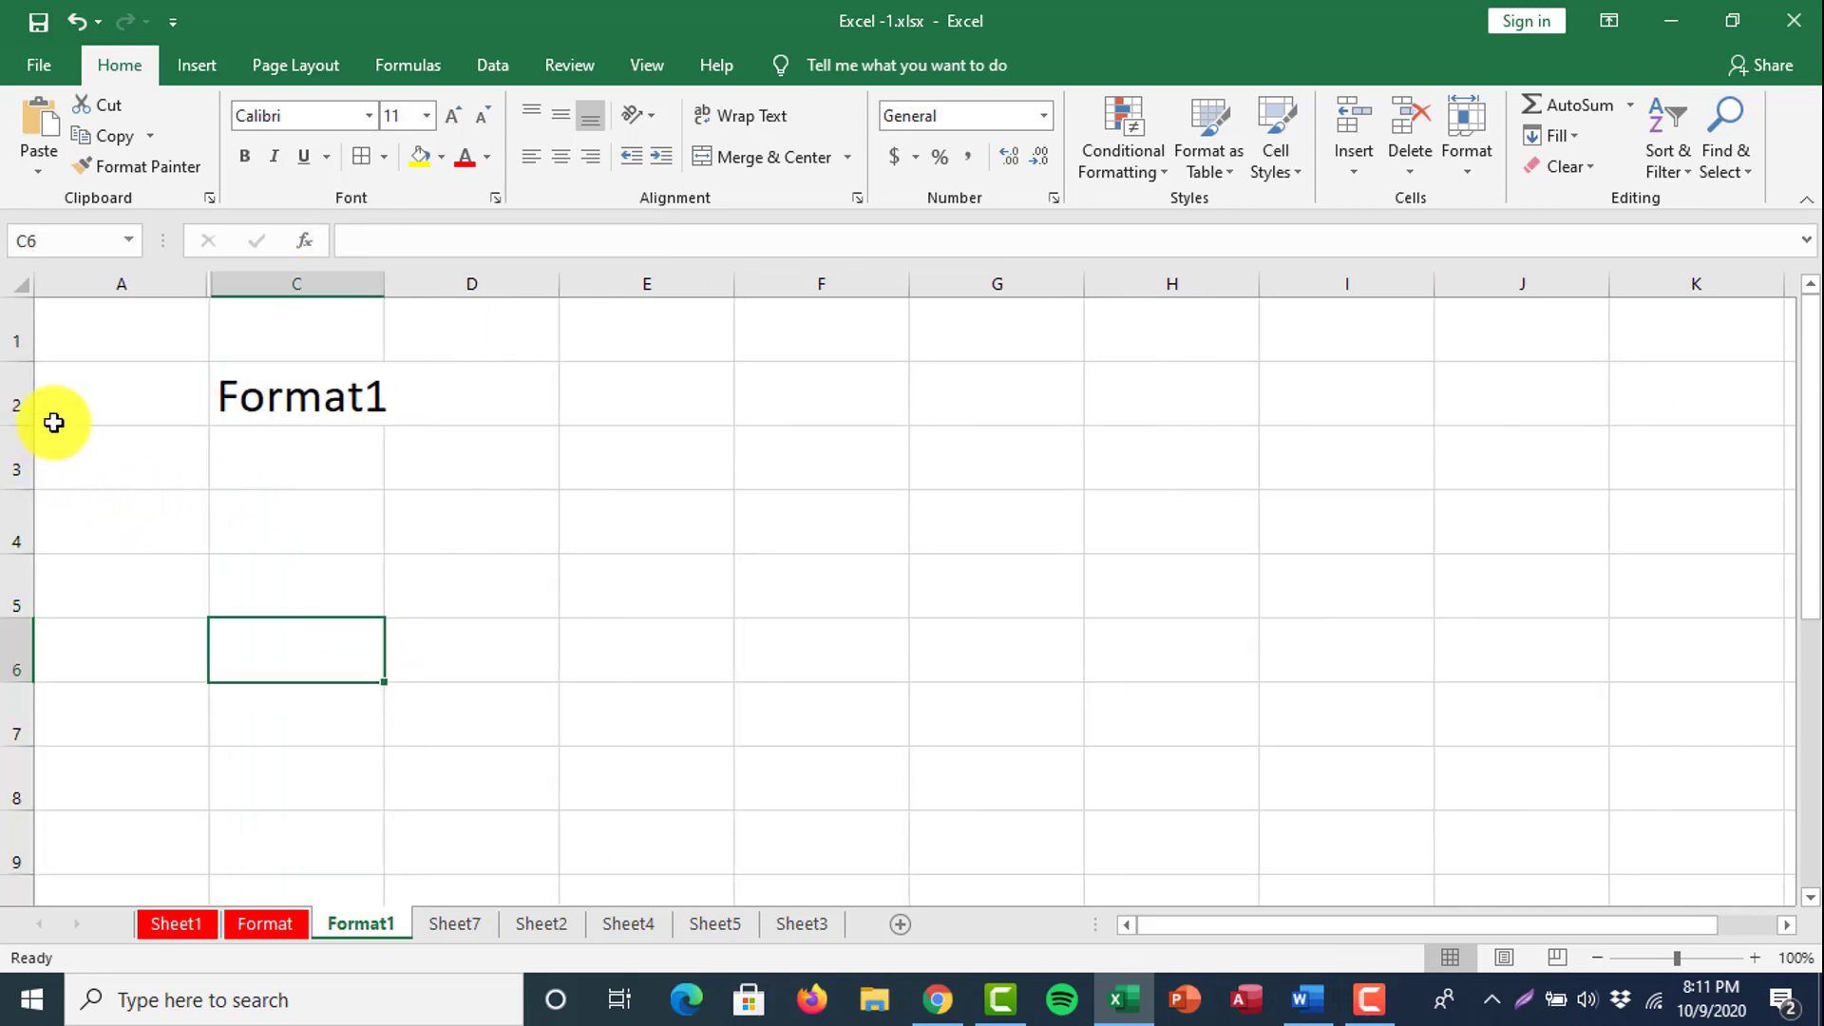
# Select columns A to C and unhide column B through the selection's context commands.
pyautogui.moveTo(171, 283); pyautogui.dragTo(260, 279)
pyautogui.rightClick(262, 282)
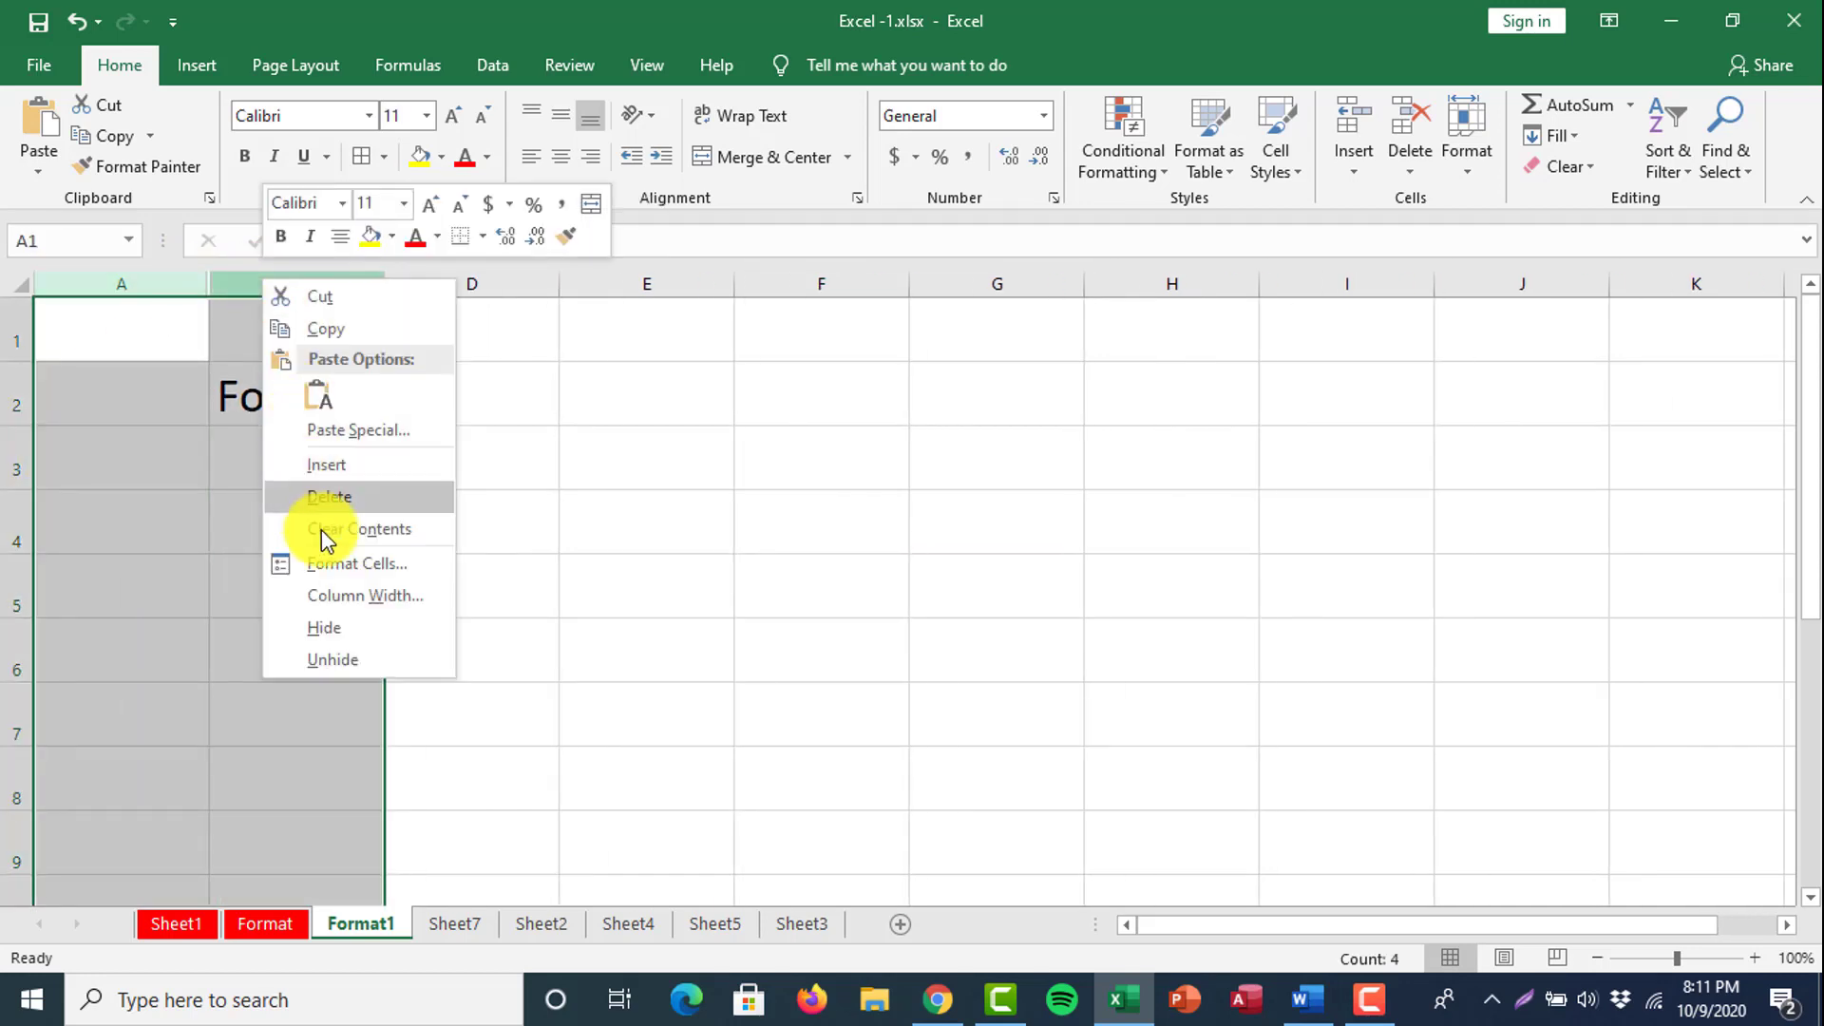
pyautogui.click(333, 648)
pyautogui.click(333, 647)
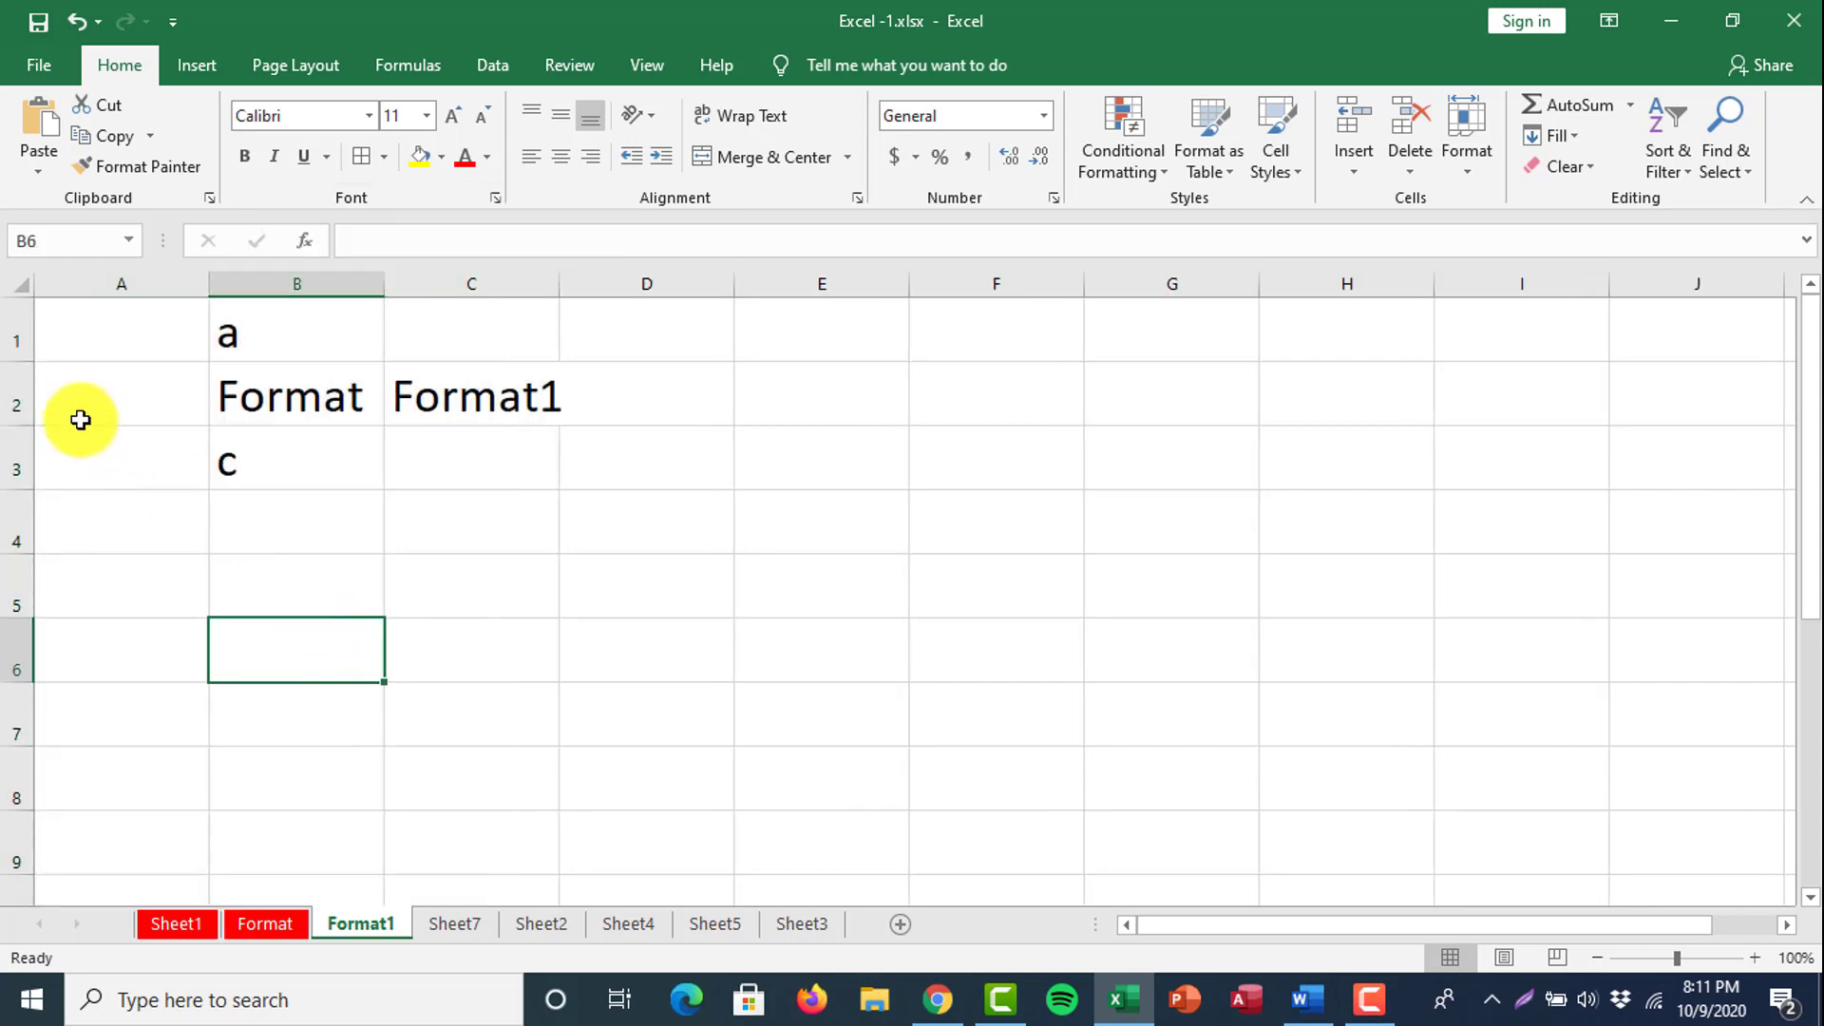
# Hide row 2, which holds the "Format" and "Format1" entries, through its context commands.
pyautogui.click(9, 392)
pyautogui.rightClick(10, 392)
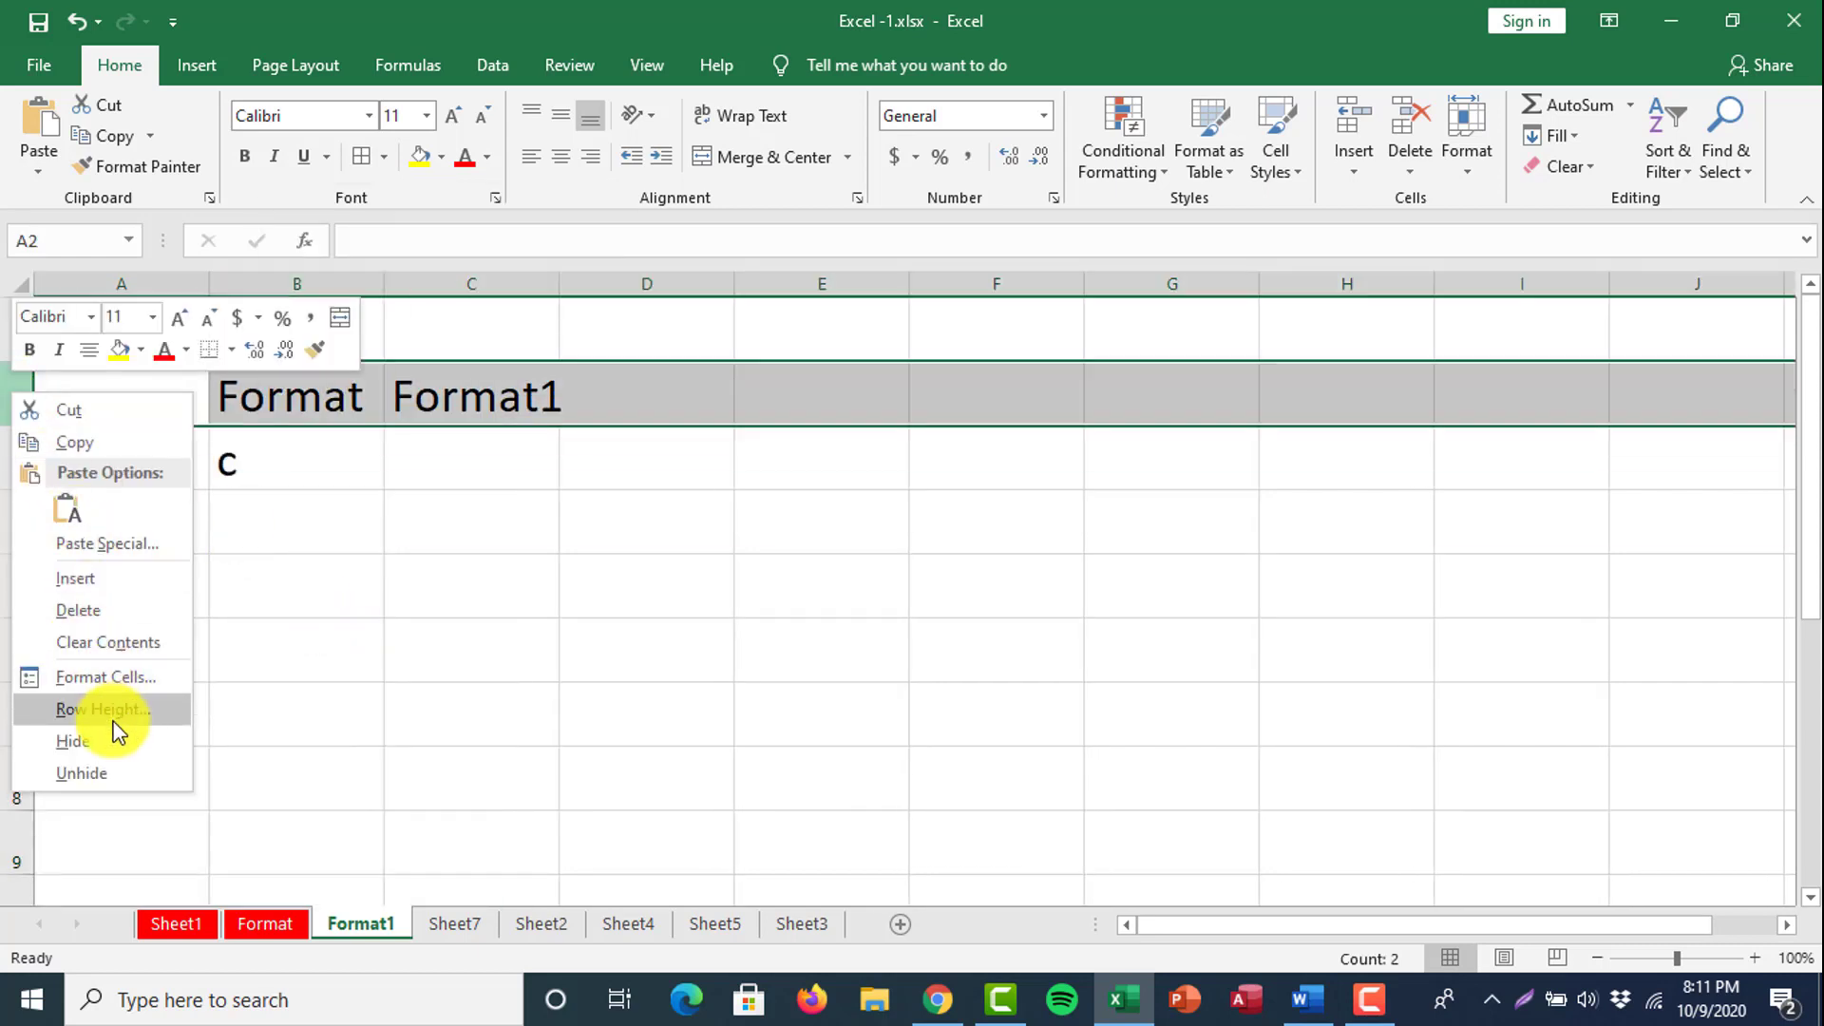
pyautogui.click(111, 737)
# Select rows 1 to 3 across the hidden row and unhide row 2.
pyautogui.moveTo(34, 349); pyautogui.dragTo(16, 395)
pyautogui.rightClick(16, 395)
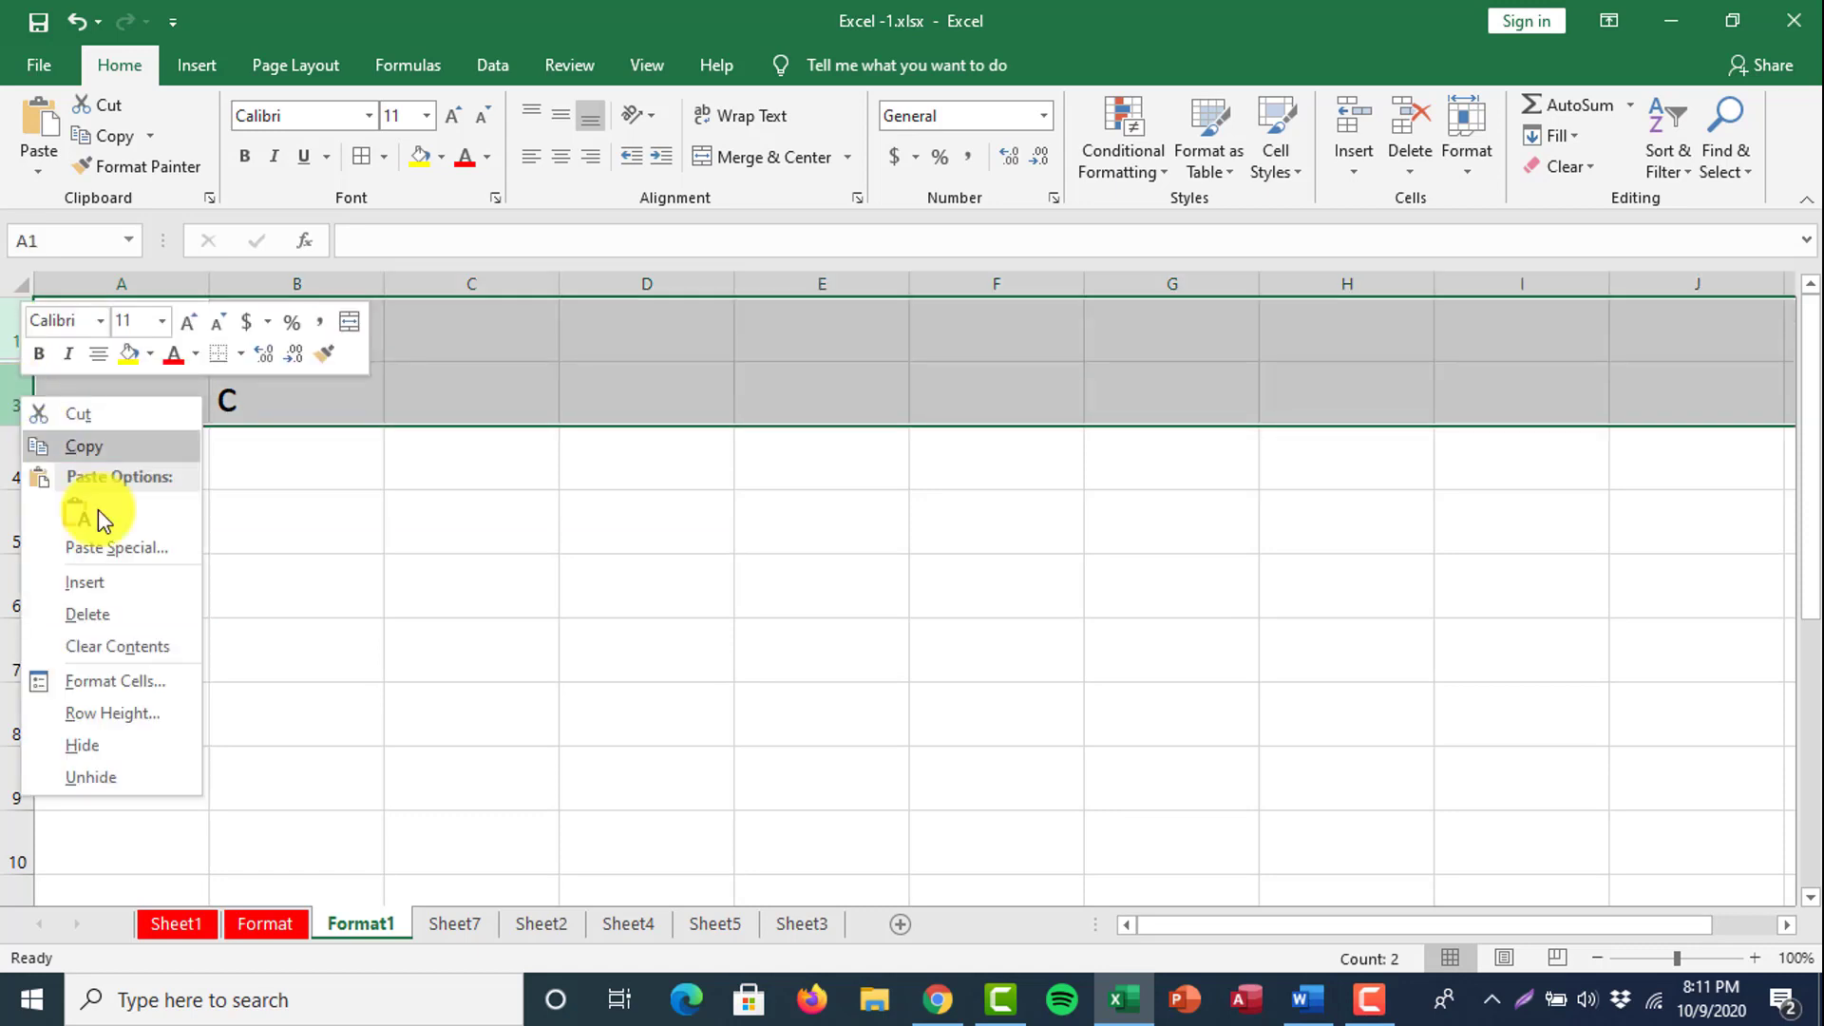
pyautogui.click(123, 783)
pyautogui.click(318, 686)
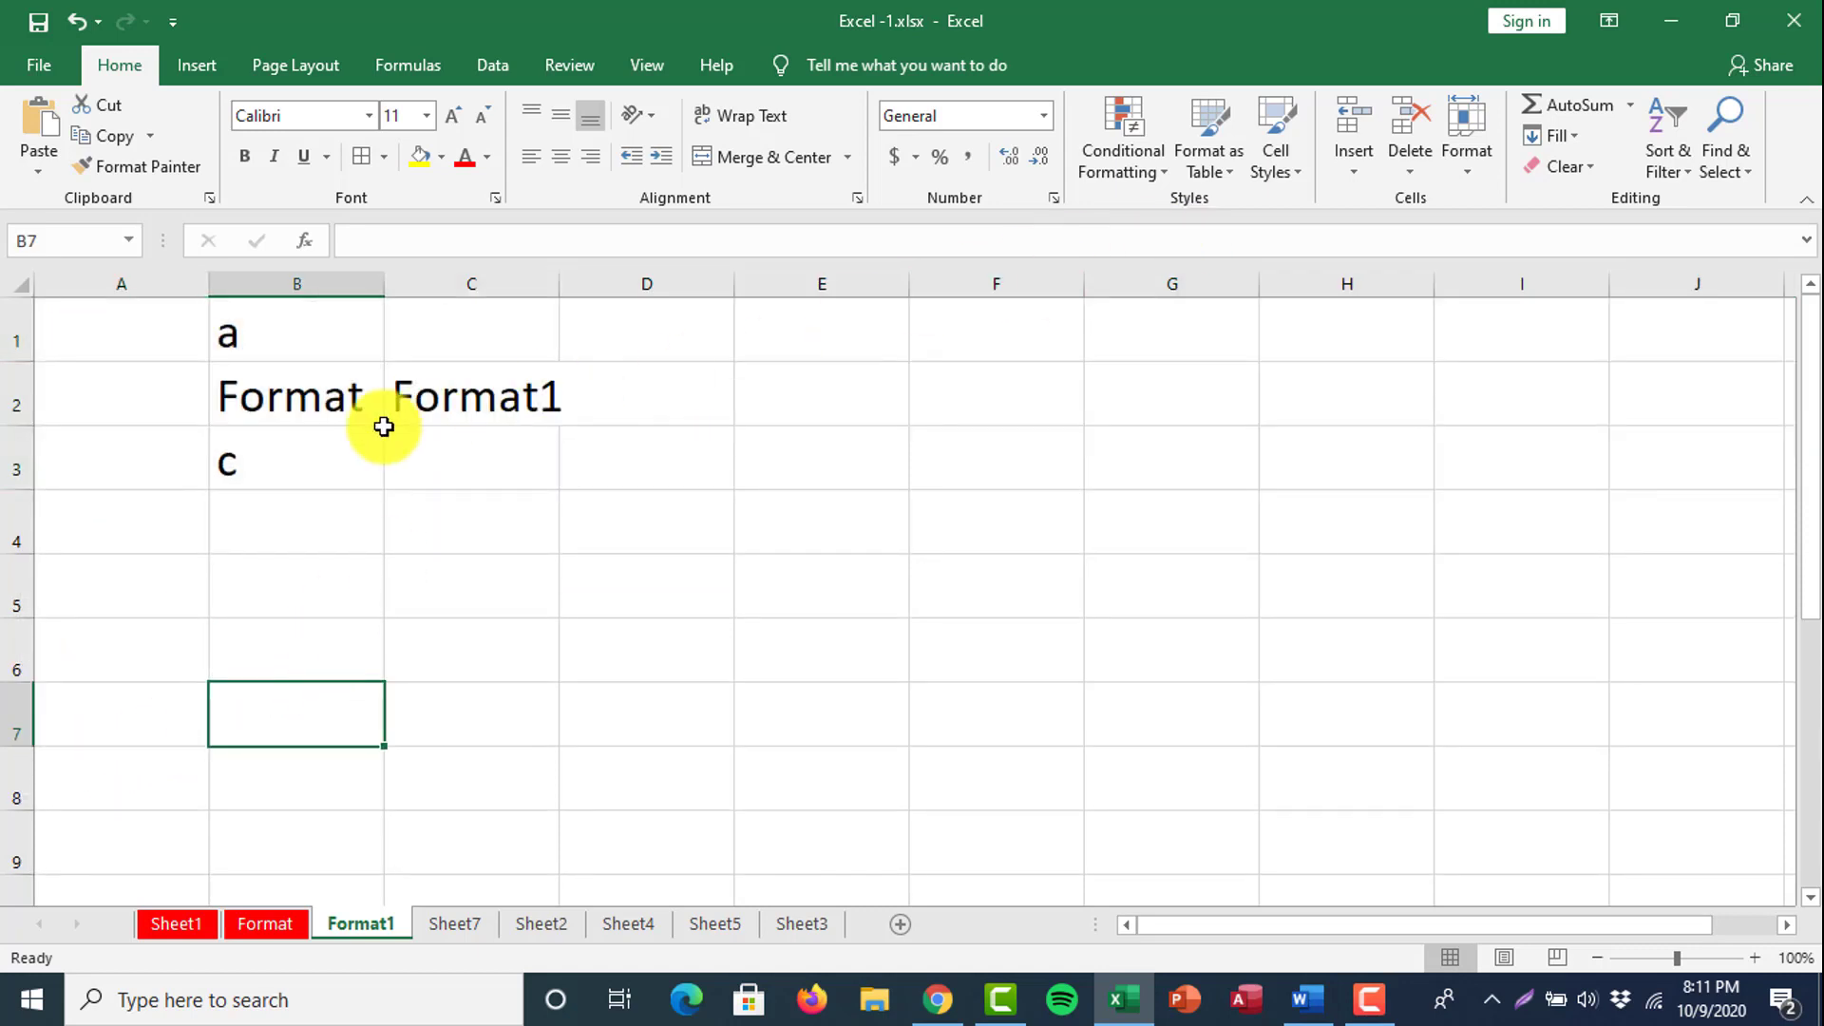
# Hide the entire Format1 worksheet.
pyautogui.click(315, 407)
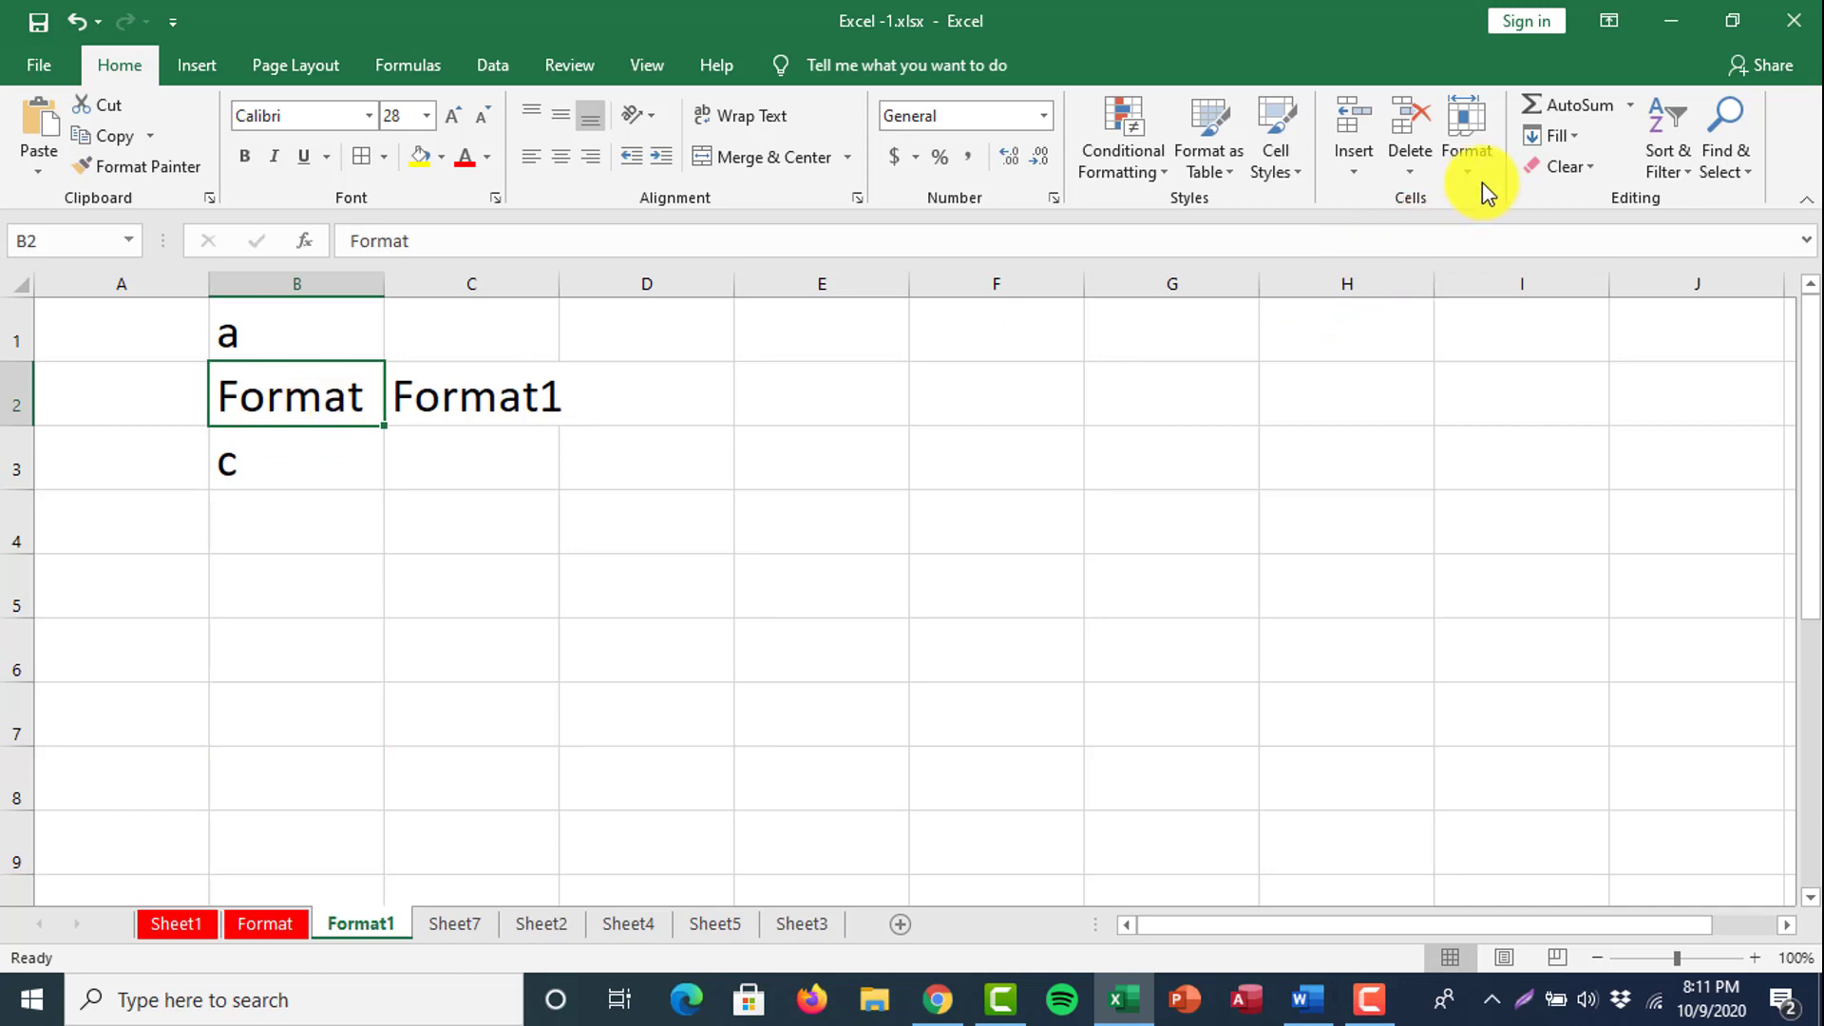
pyautogui.click(1466, 152)
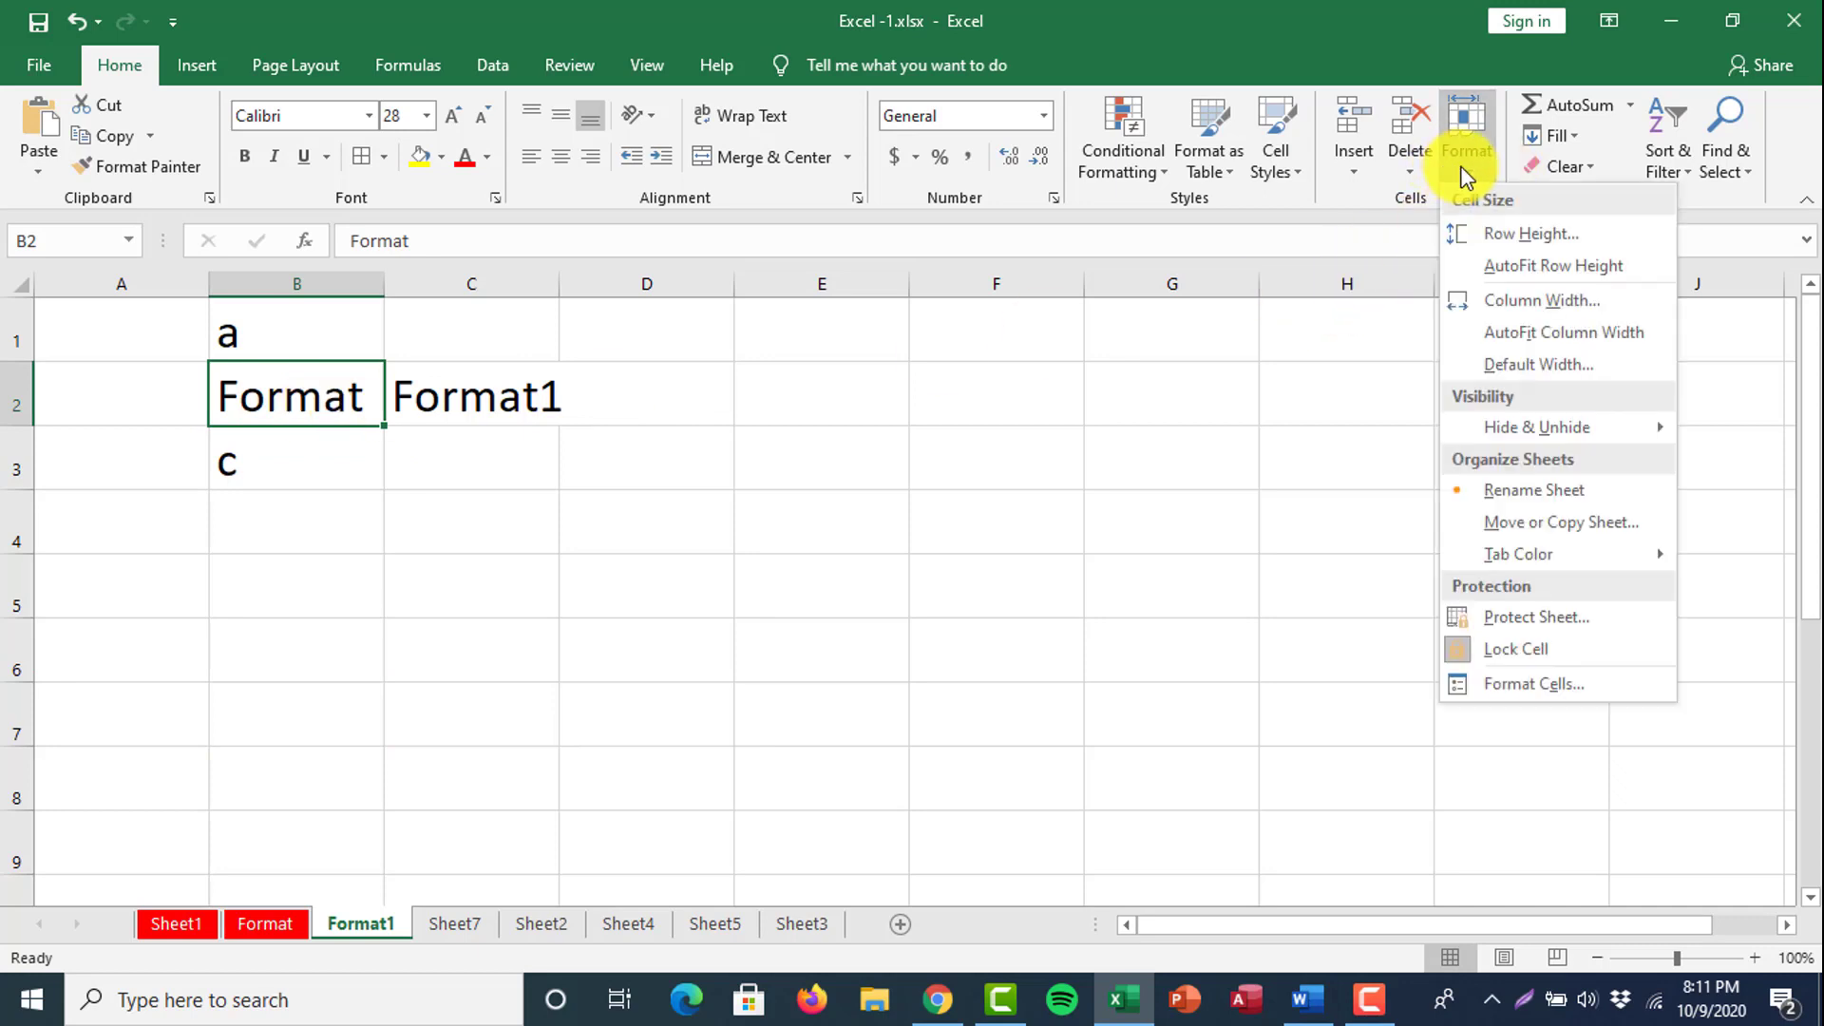
pyautogui.moveTo(1530, 431)
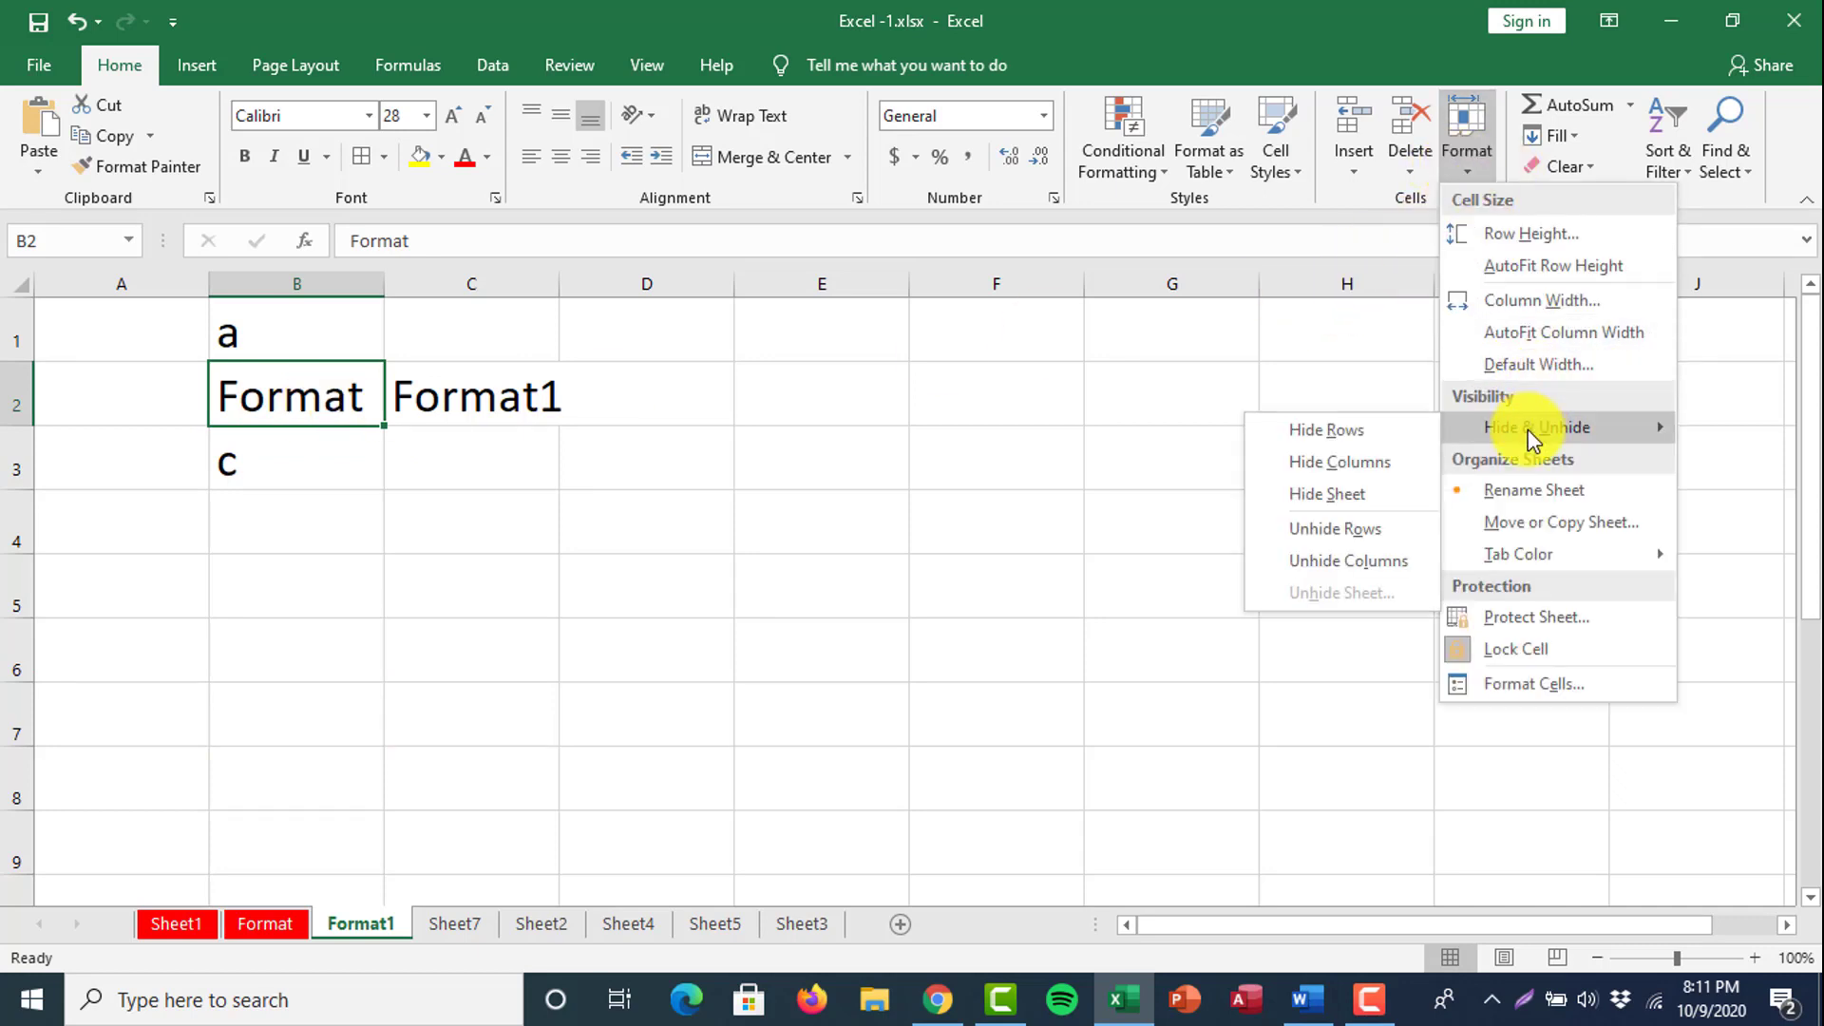
pyautogui.click(1348, 496)
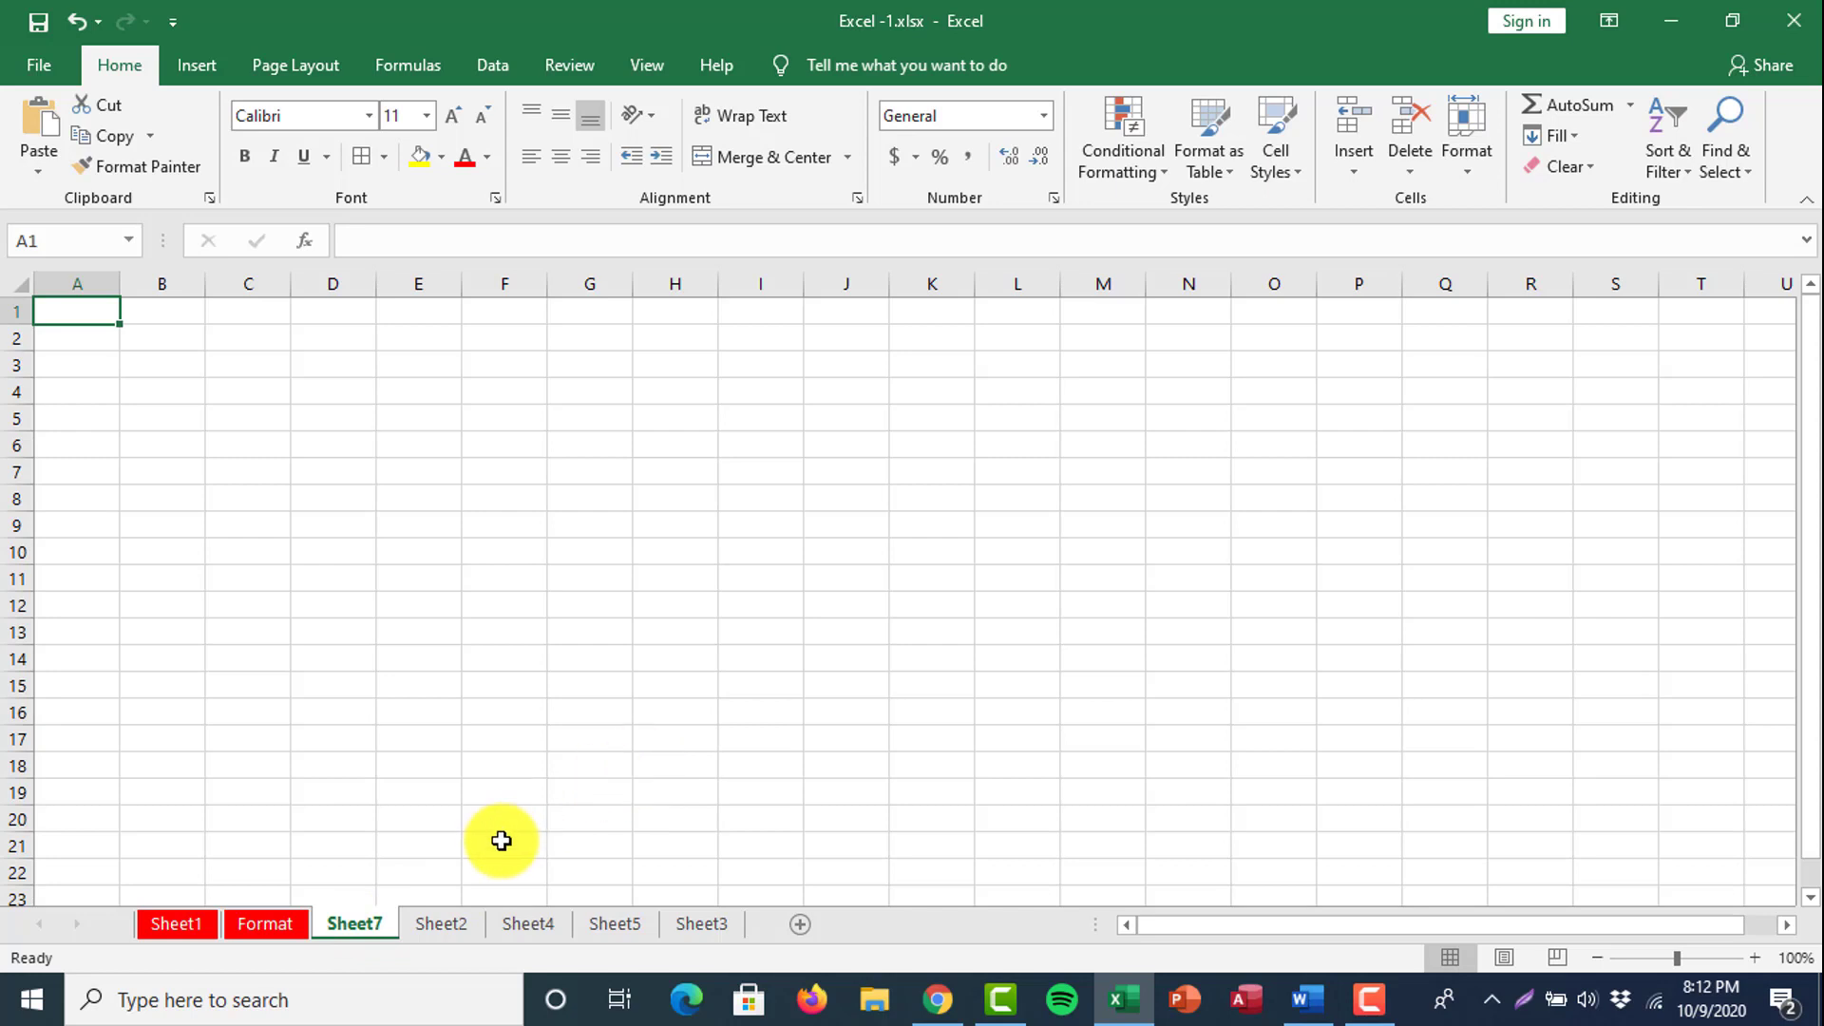
# Unhide the Format1 worksheet in the workbook.
pyautogui.click(1470, 176)
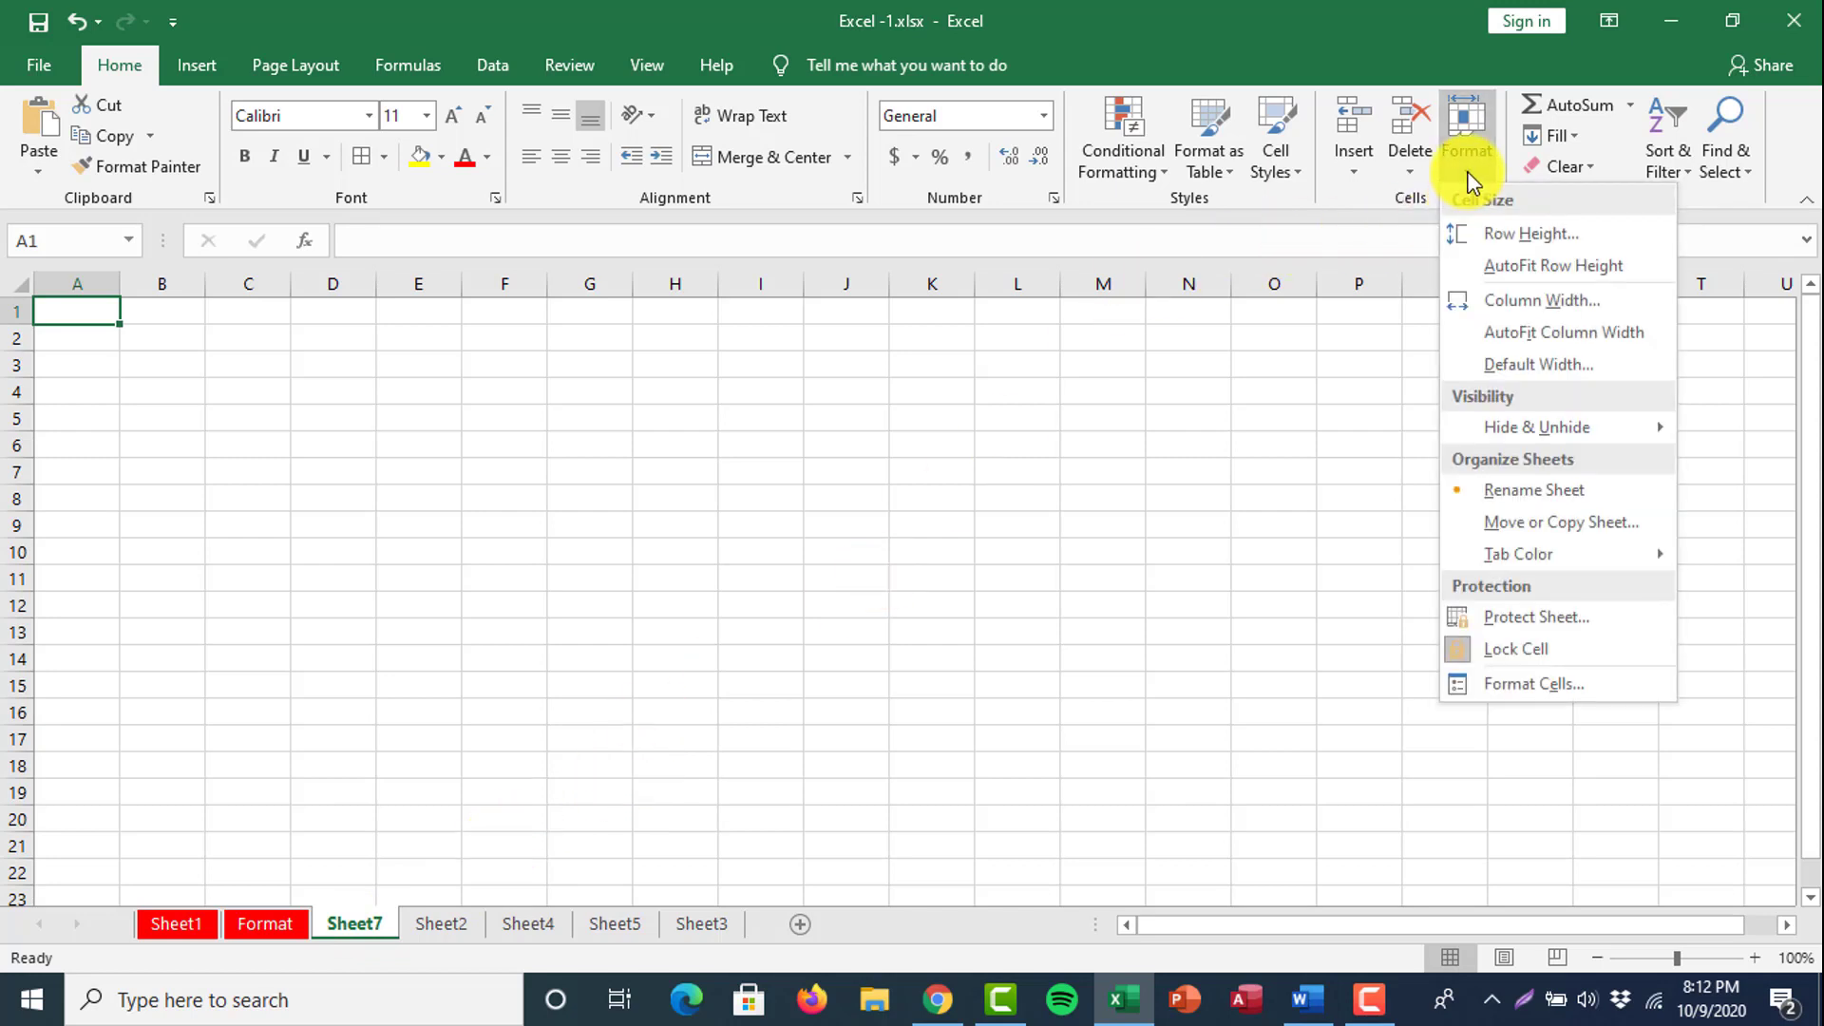
pyautogui.moveTo(1548, 427)
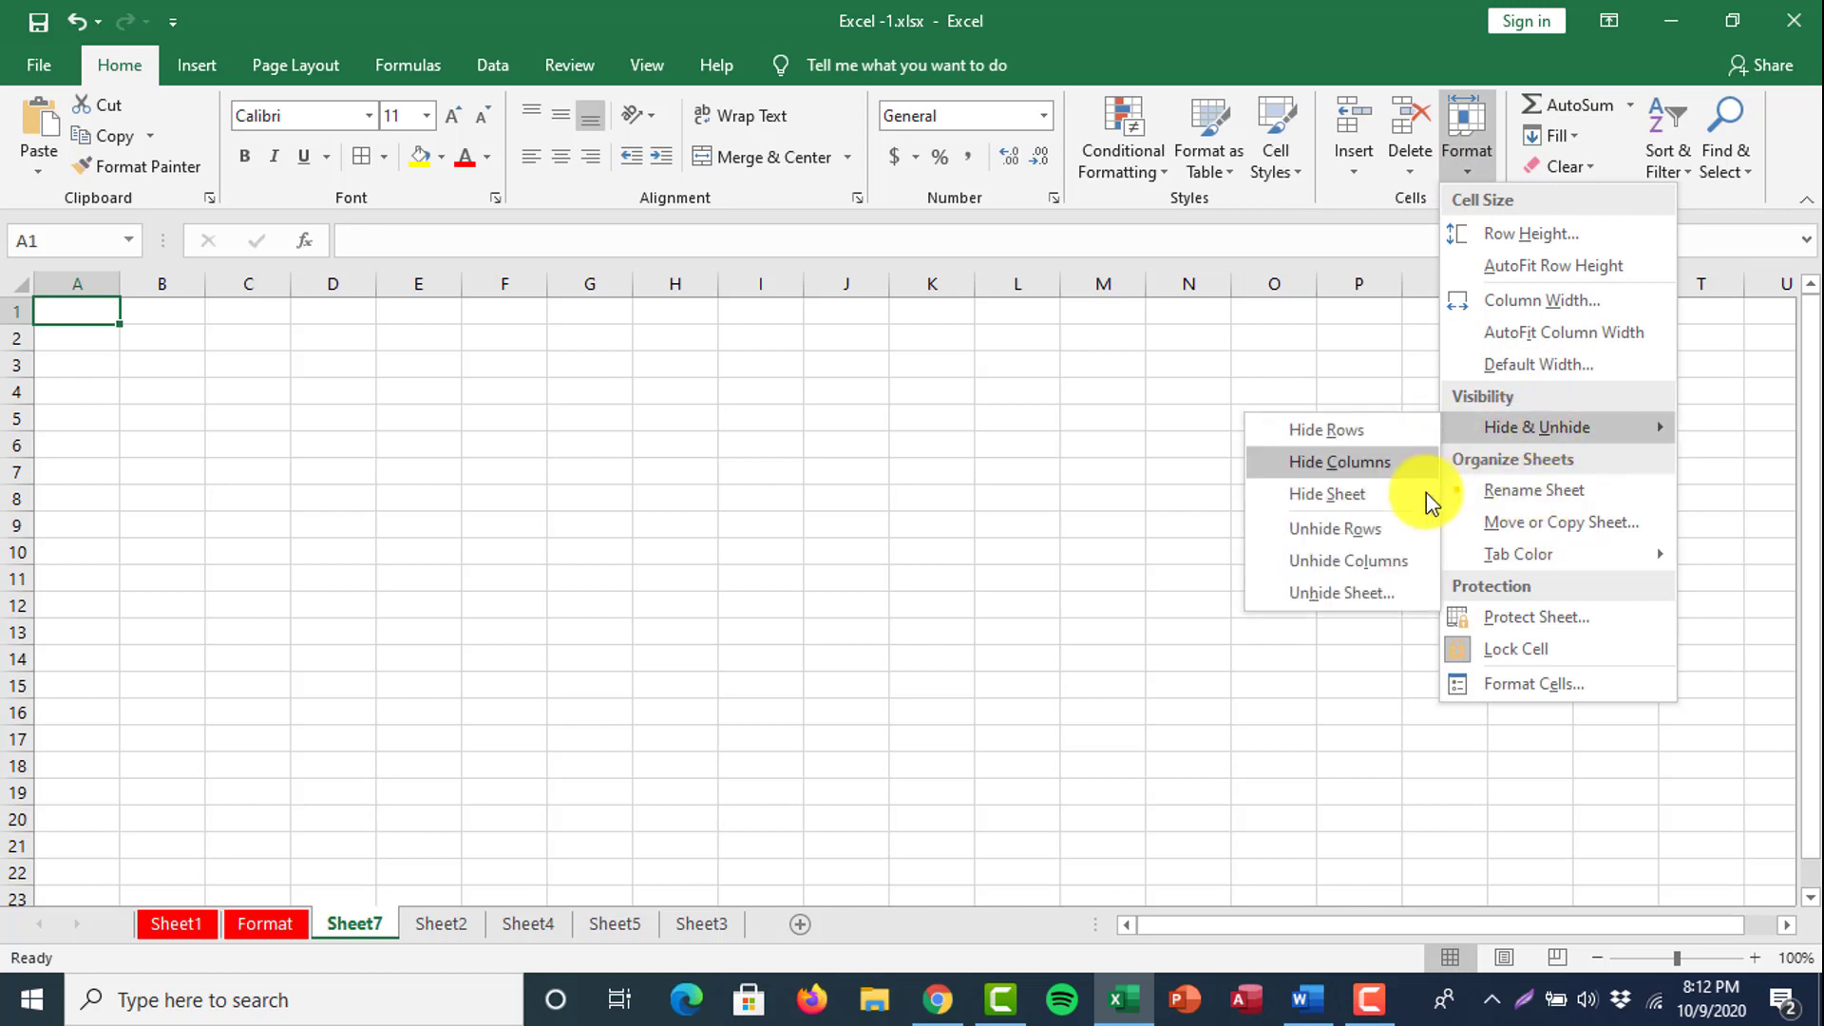
pyautogui.click(1364, 594)
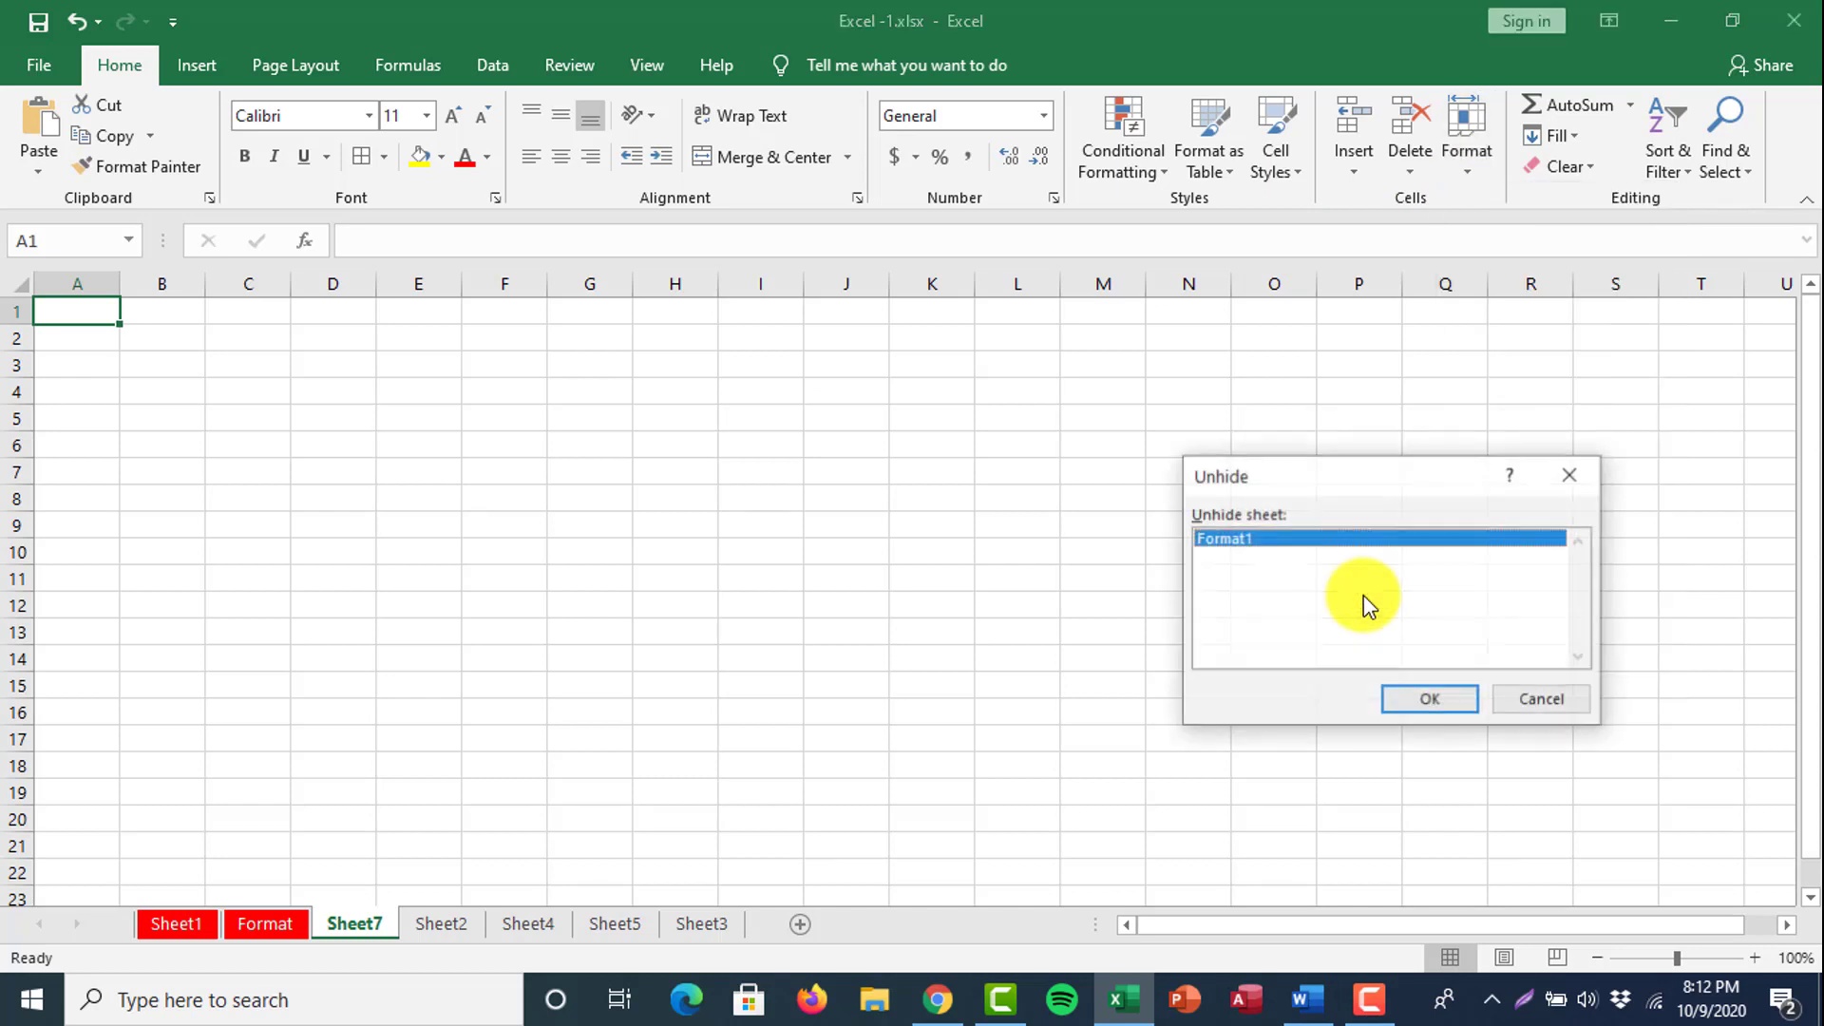
pyautogui.click(1432, 700)
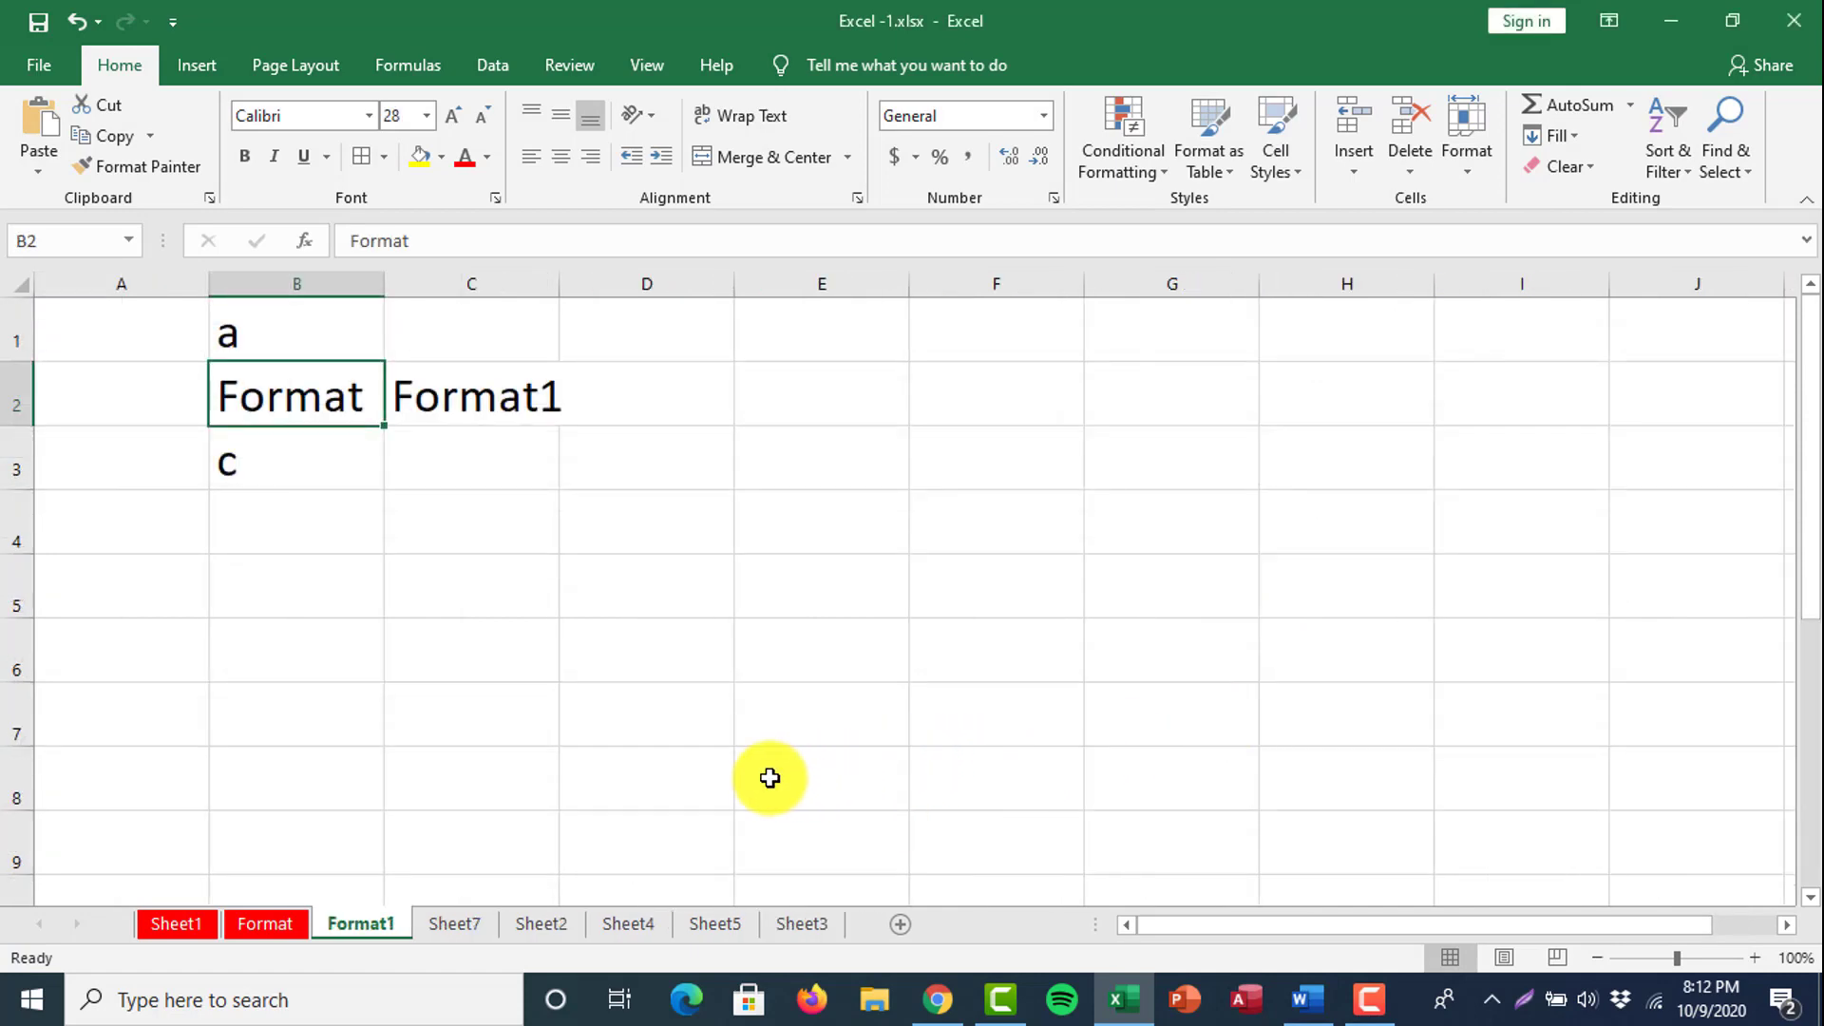
pyautogui.click(769, 779)
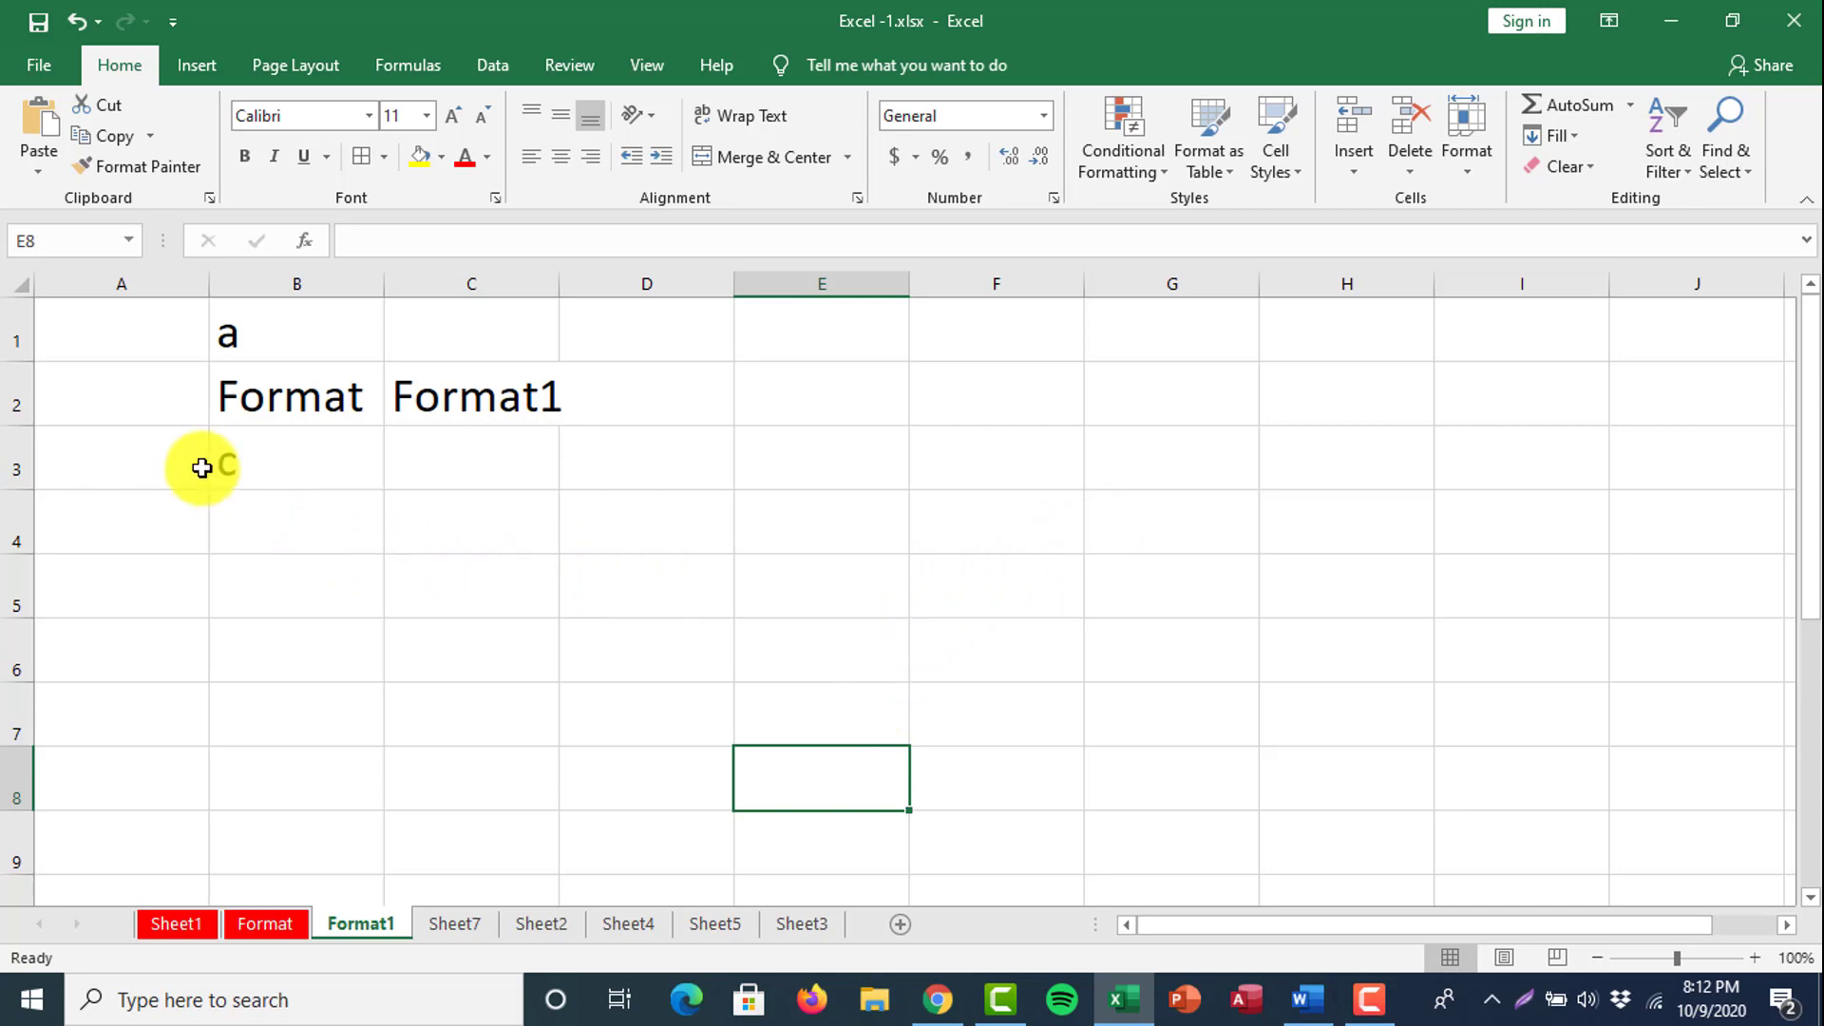
# Rename the Sheet7 worksheet as 7 directly on its sheet label.
pyautogui.click(1468, 162)
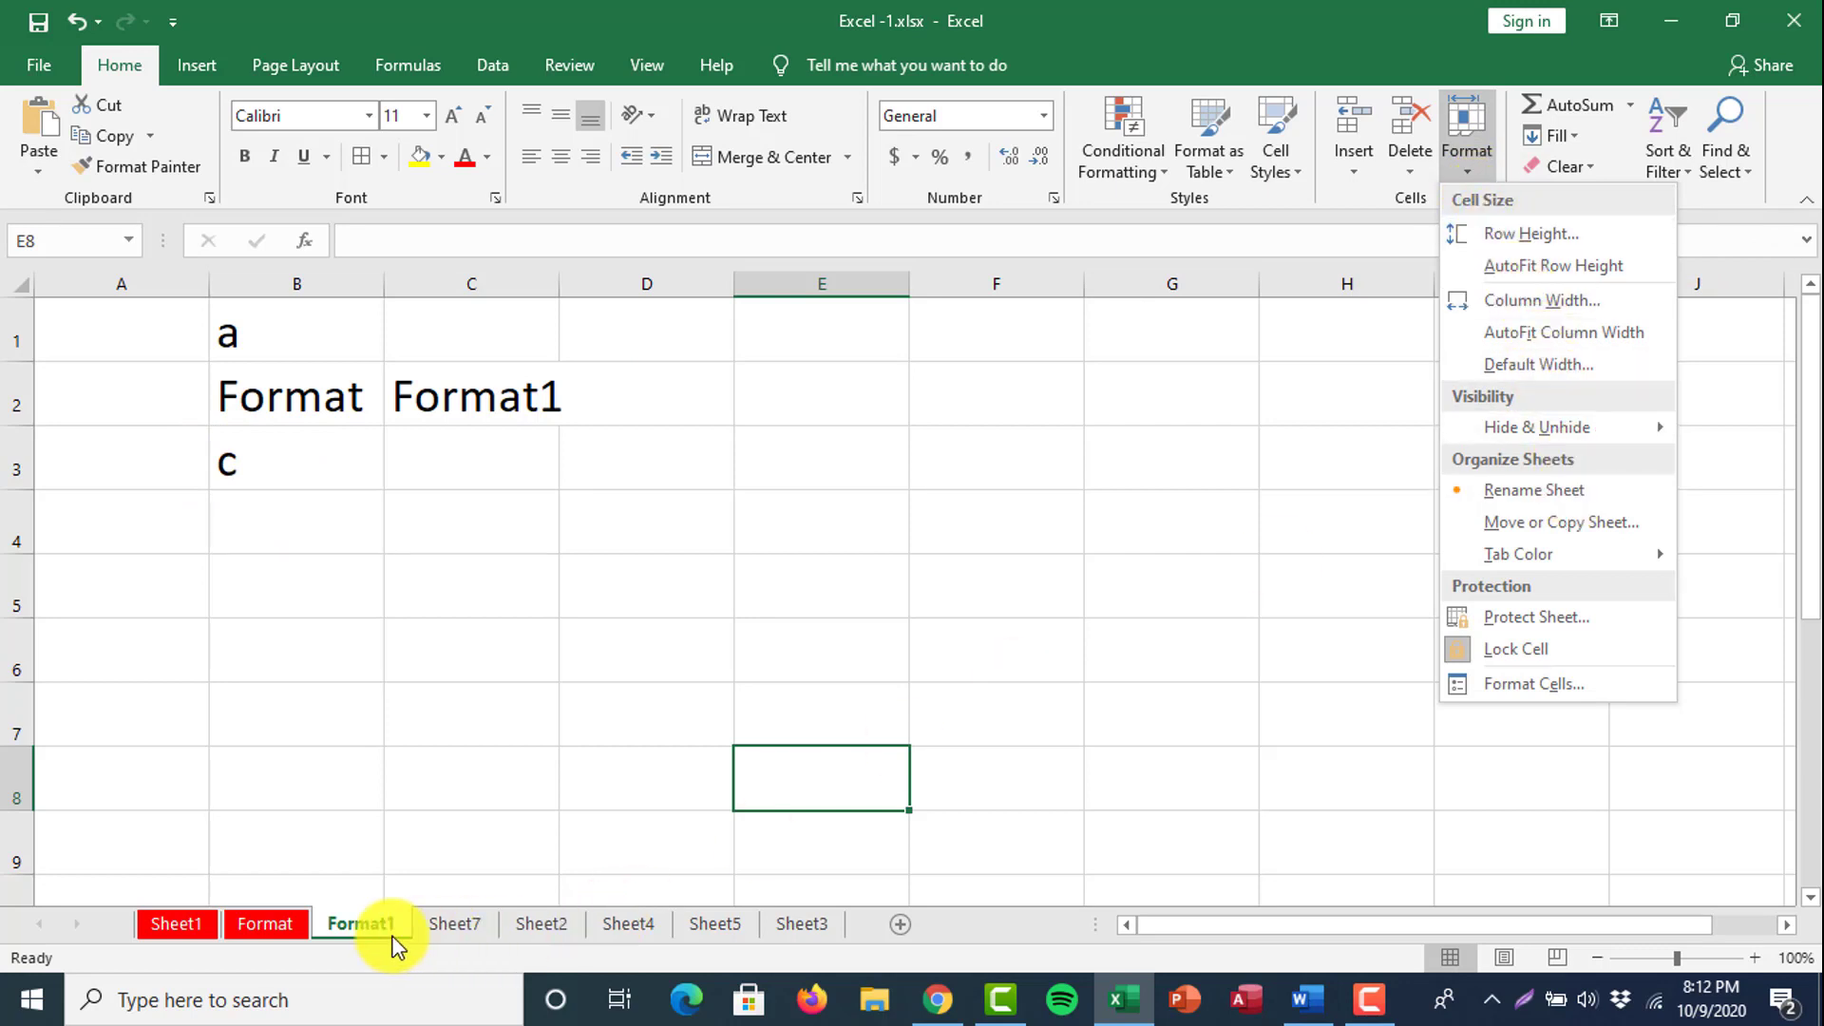
pyautogui.click(462, 927)
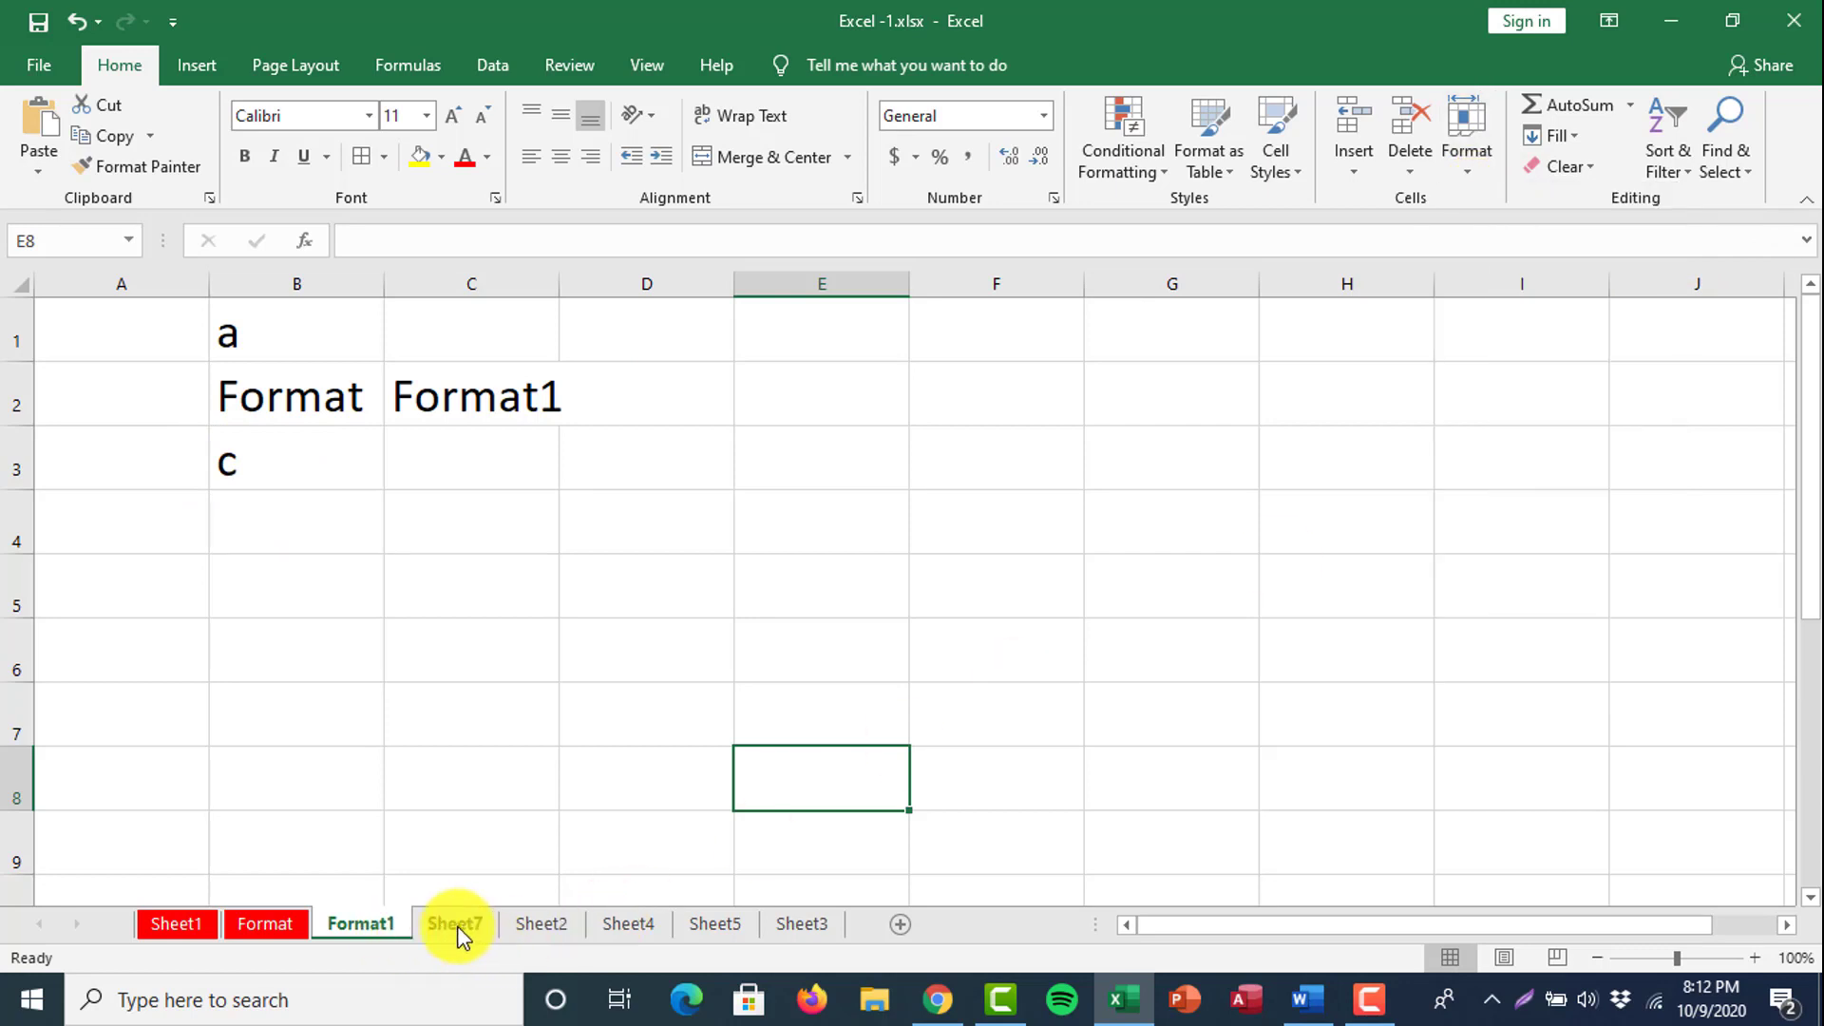
pyautogui.click(456, 925)
pyautogui.doubleClick(457, 925)
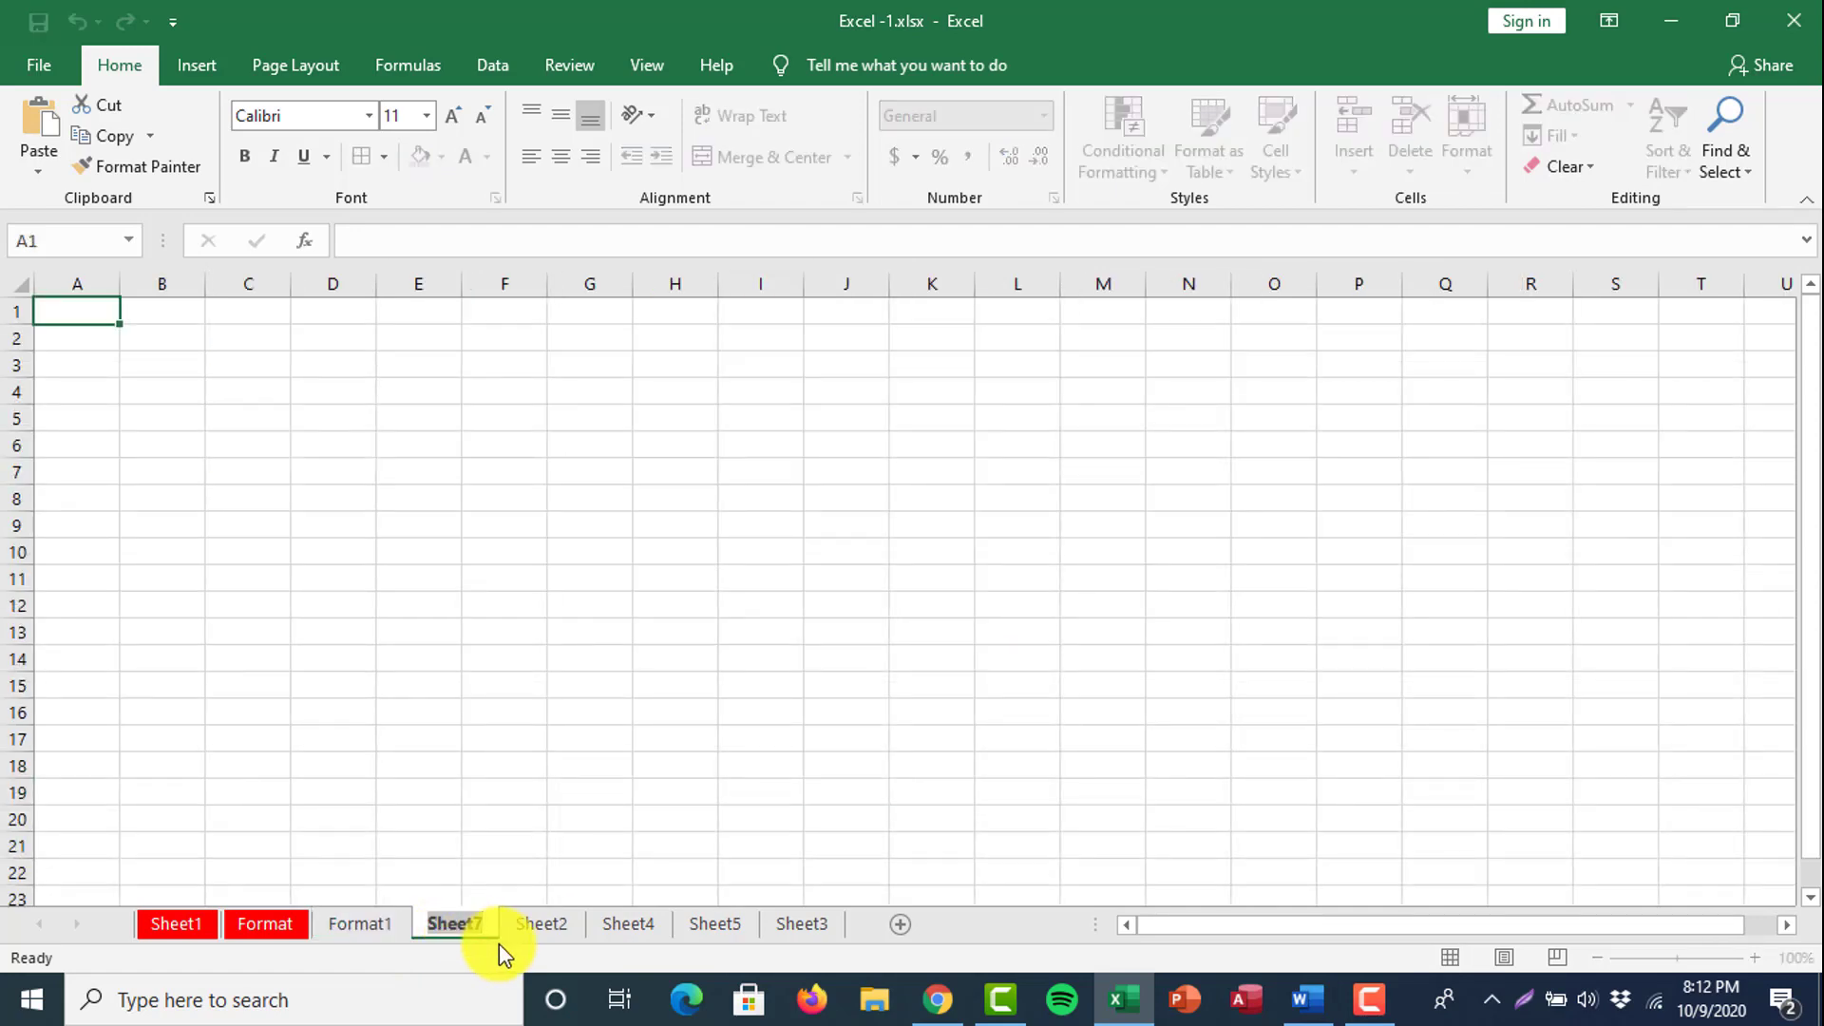
pyautogui.write('T')
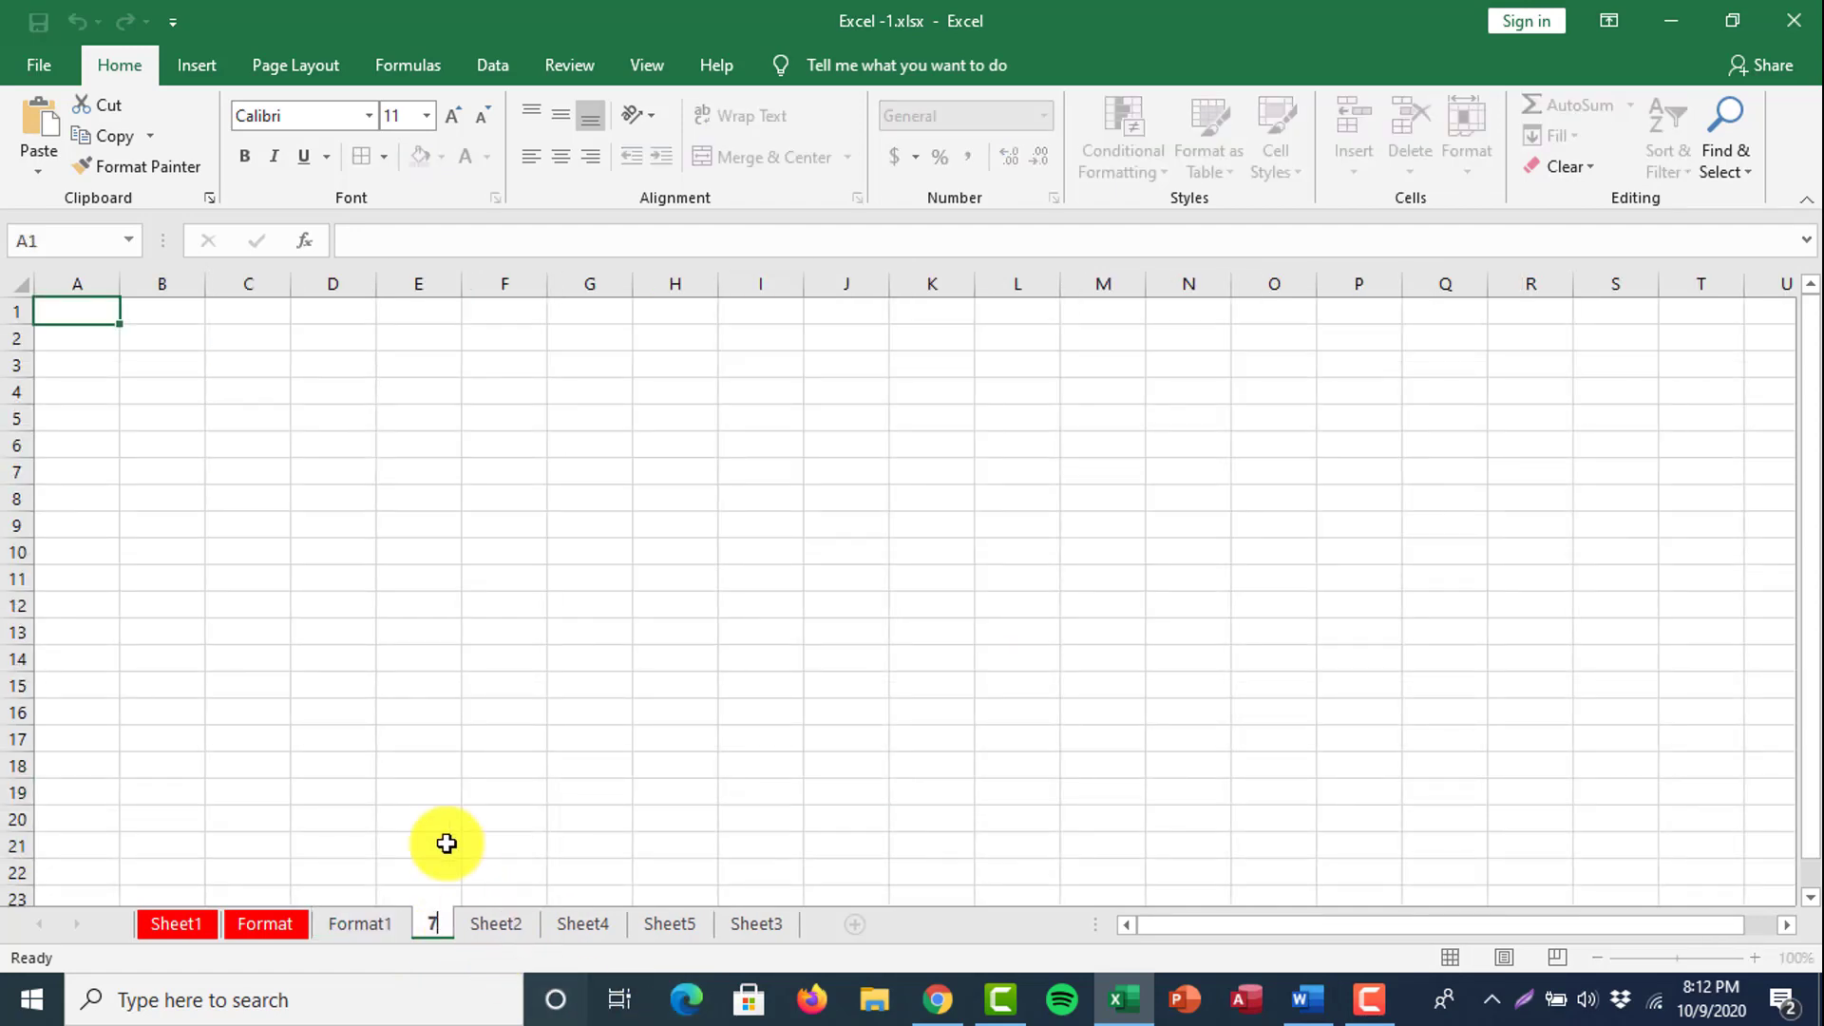
pyautogui.click(429, 790)
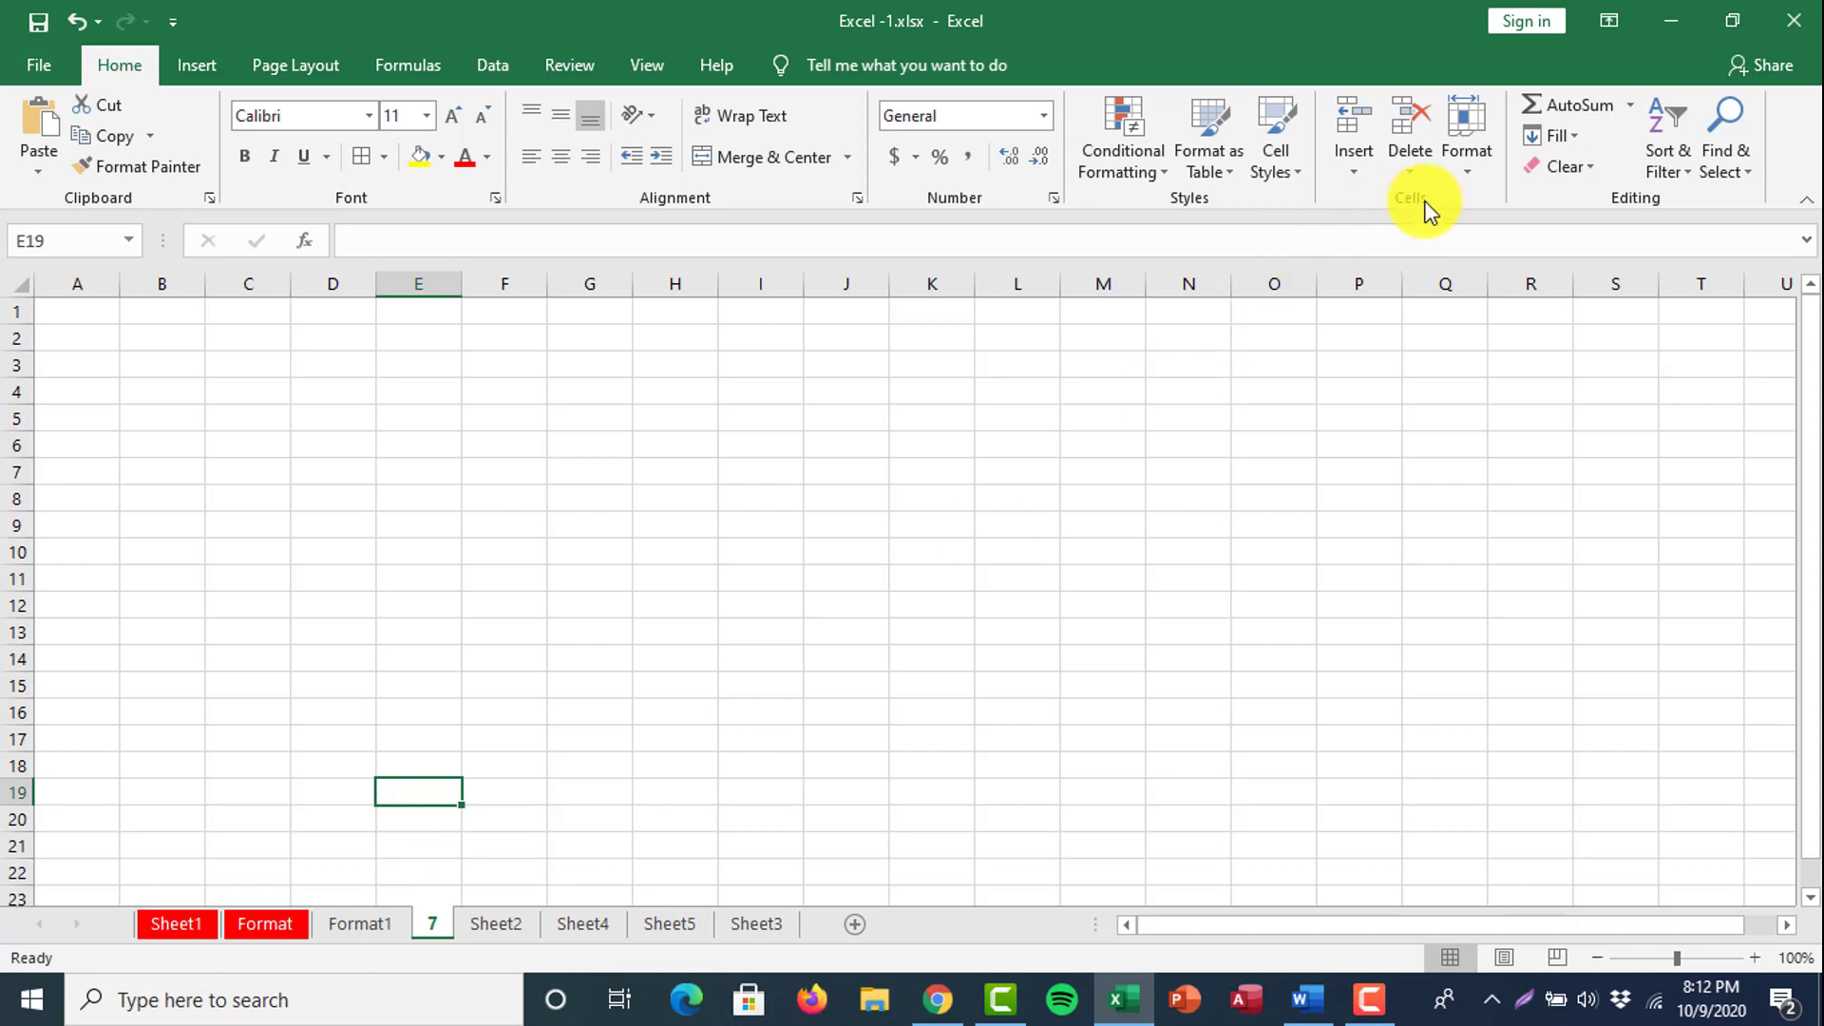
# Rename the worksheet named 7 as New with the Rename Sheet command.
pyautogui.click(1464, 169)
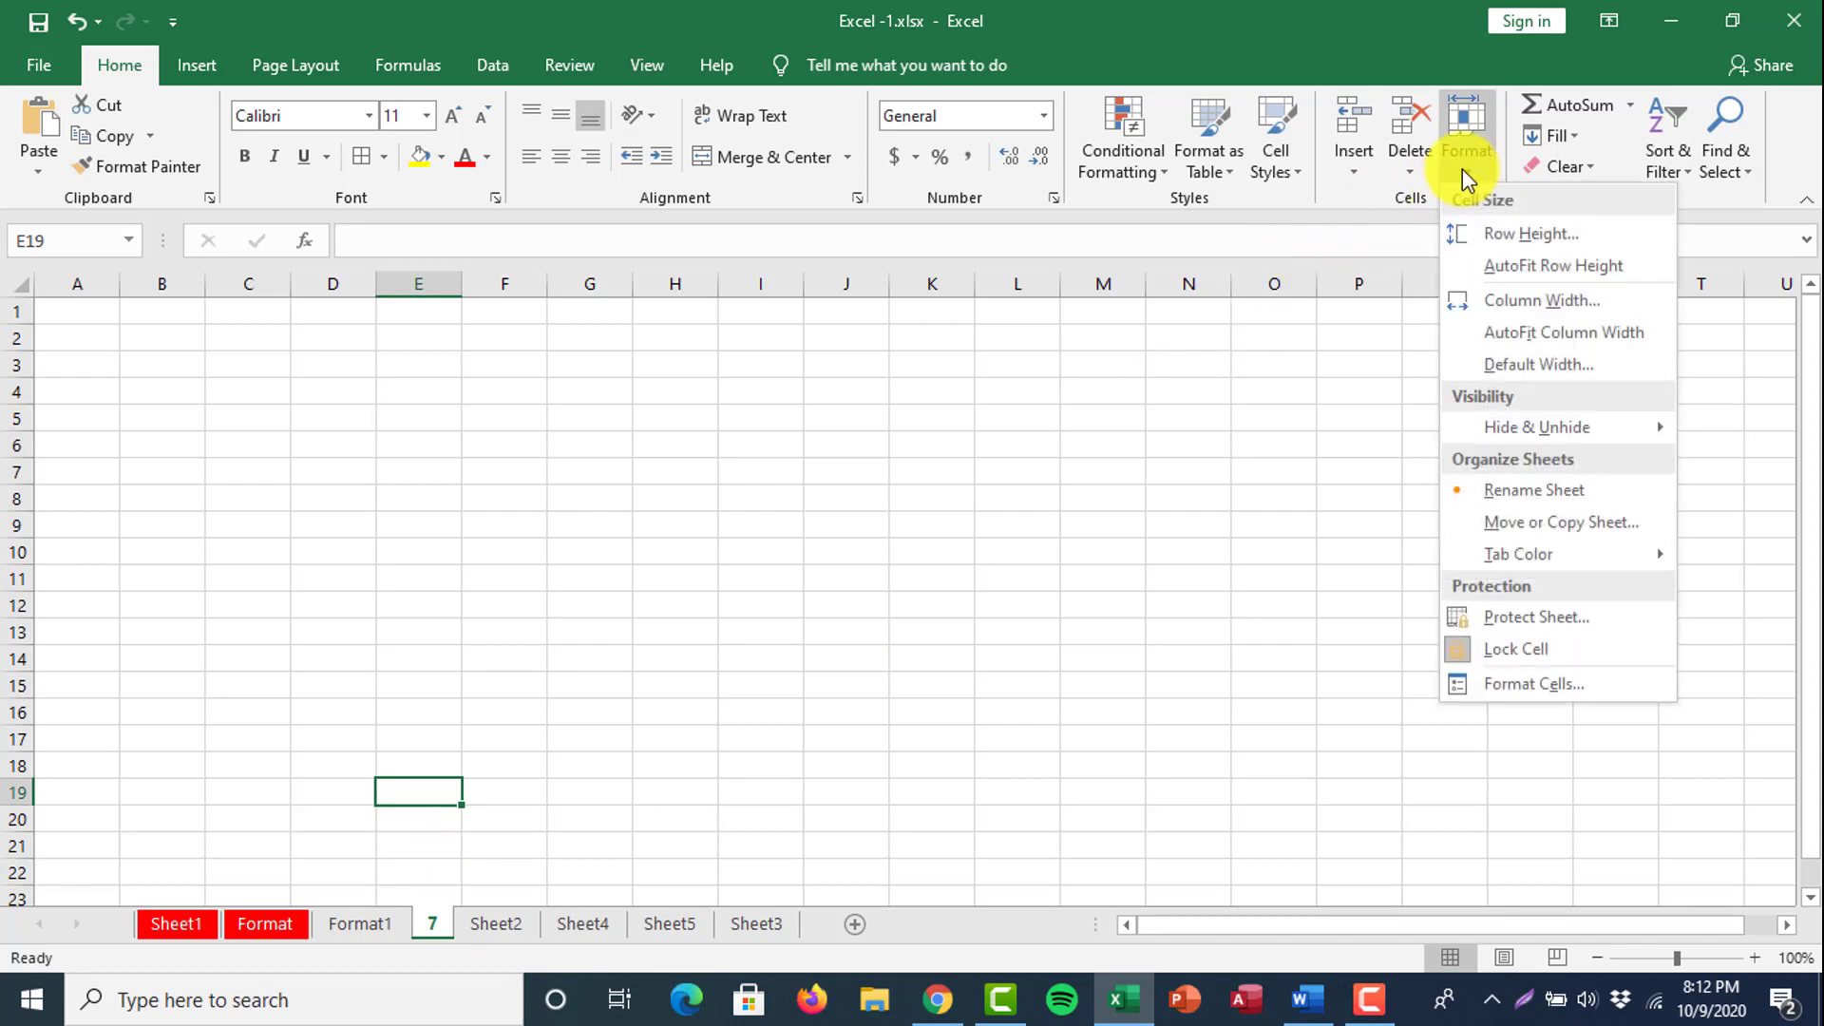
pyautogui.click(1511, 492)
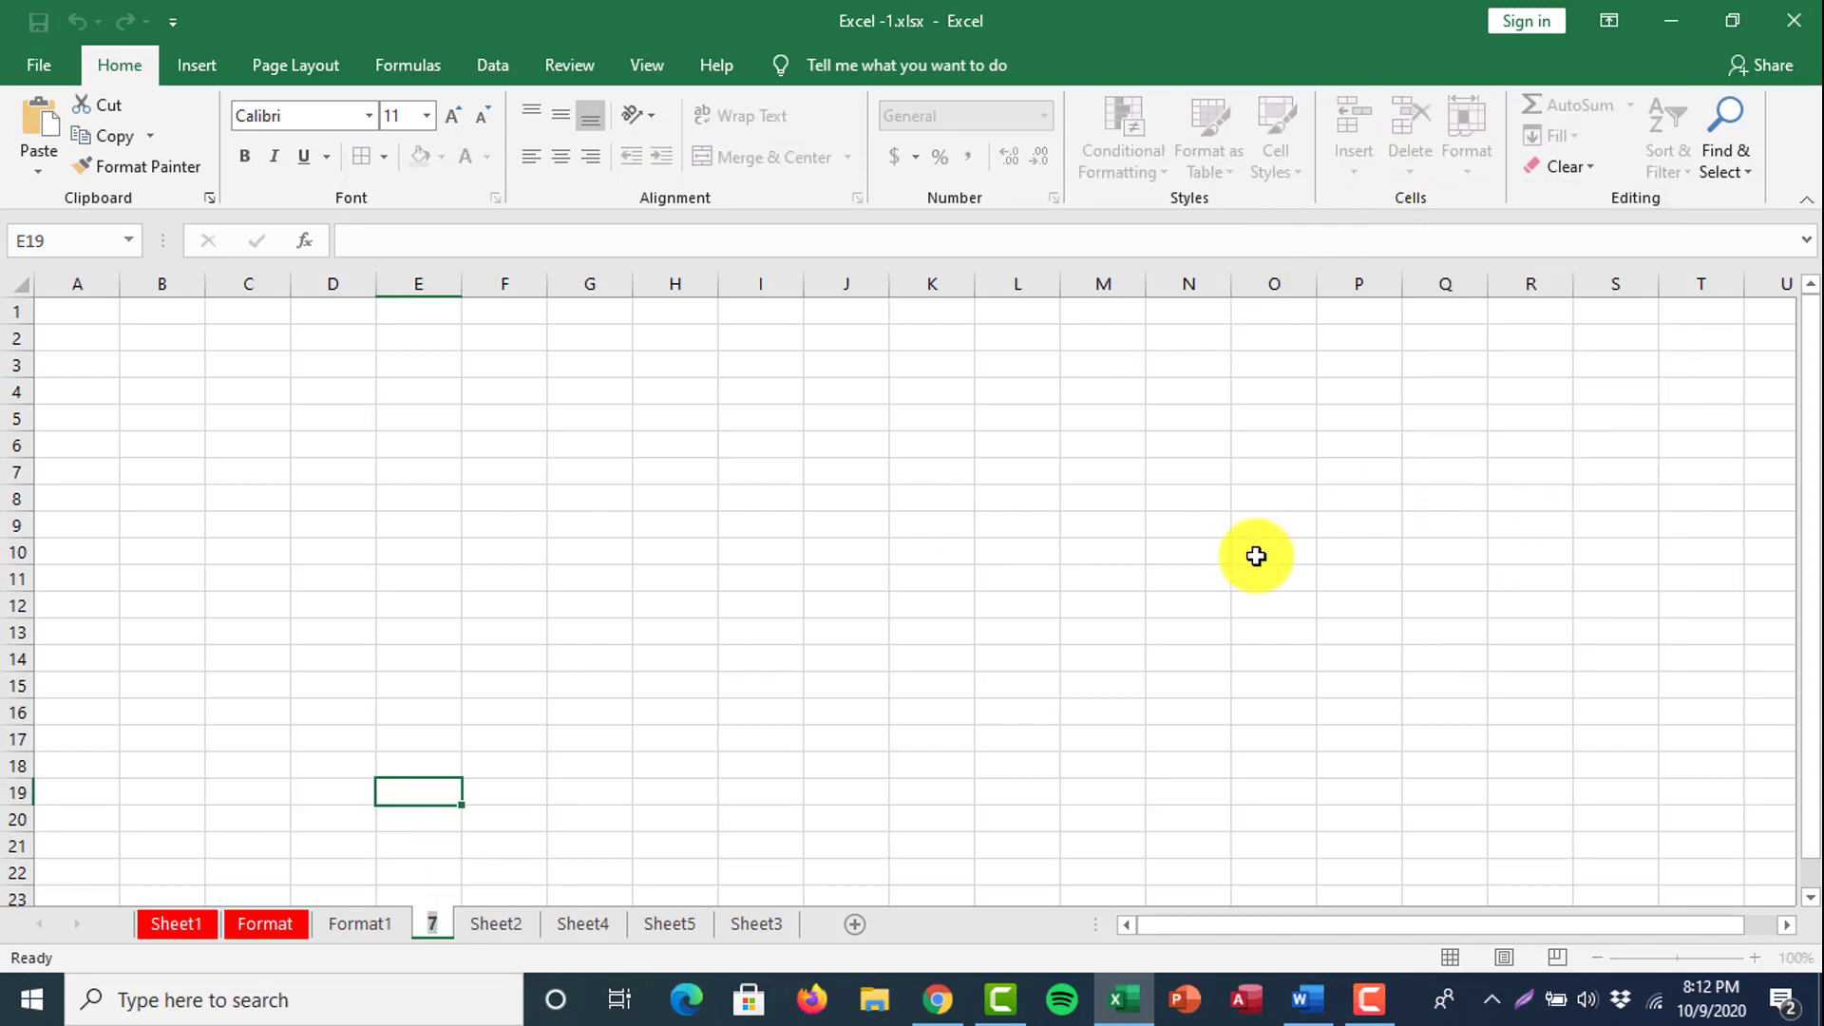
pyautogui.write('New')
pyautogui.click(1195, 575)
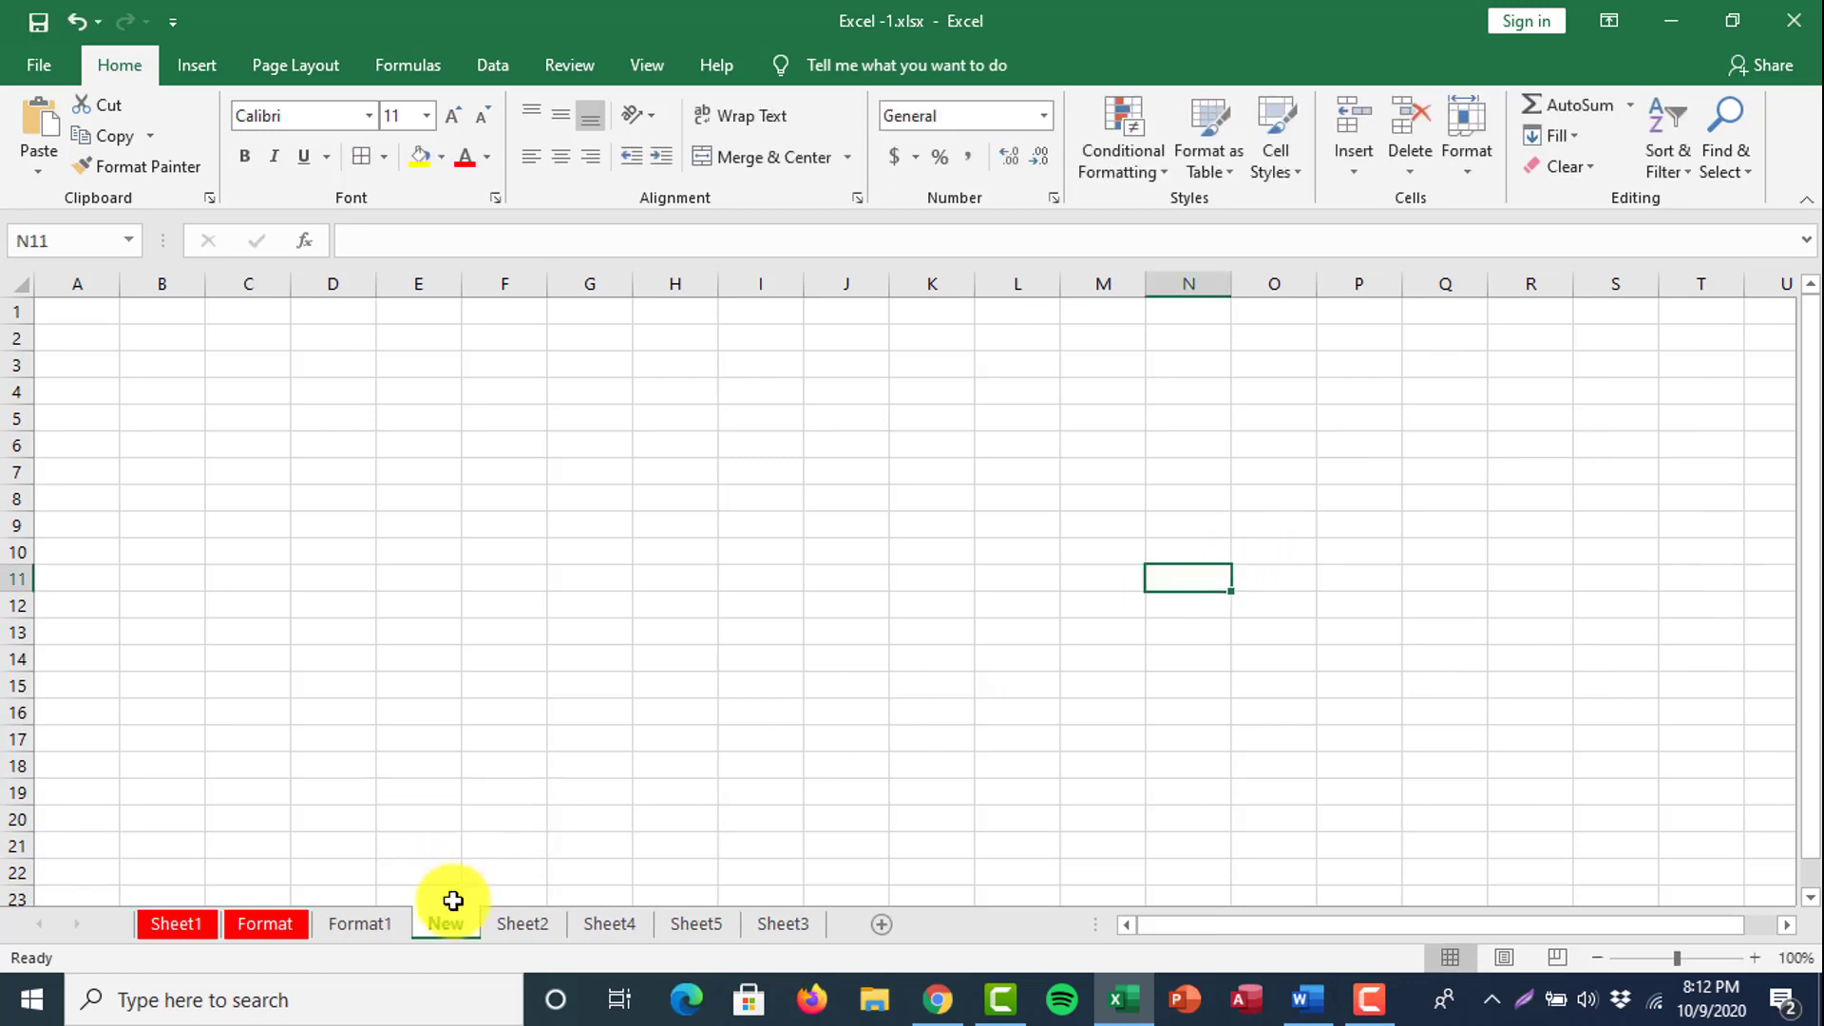
# Create a copy of the Format1 worksheet in the same workbook, placed before Format1.
pyautogui.click(1480, 156)
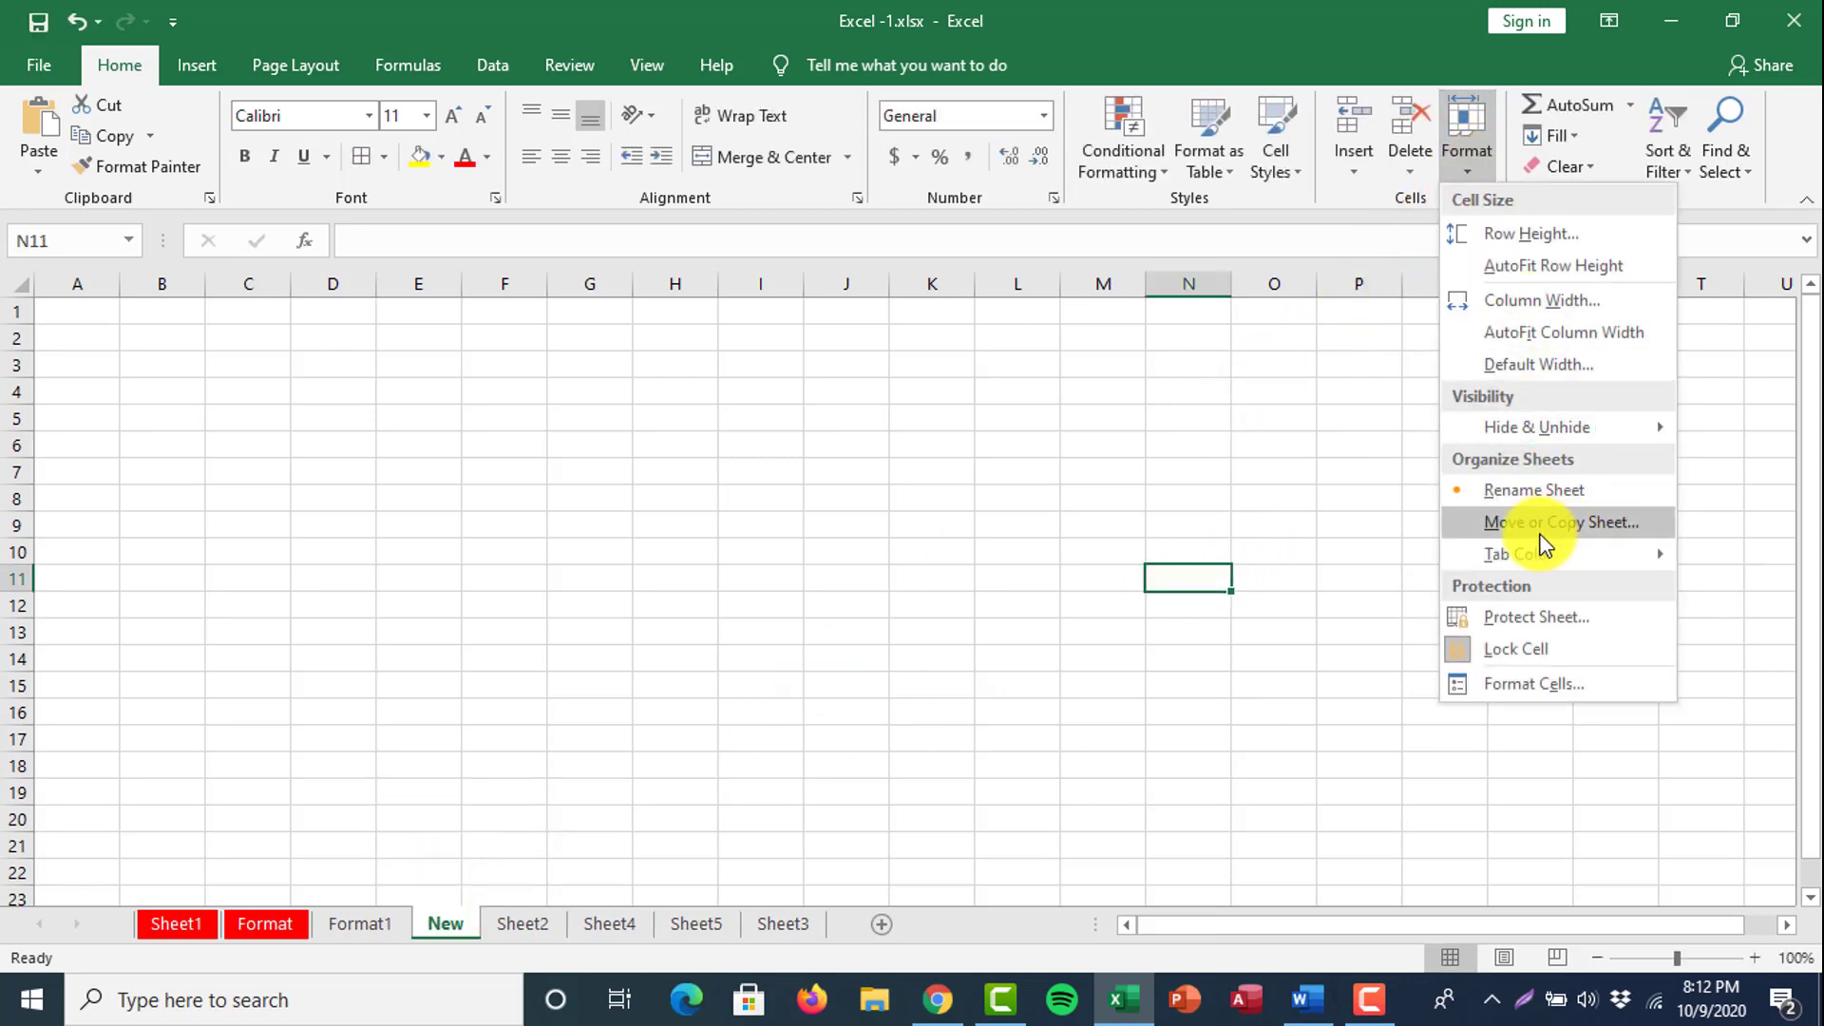
pyautogui.click(314, 843)
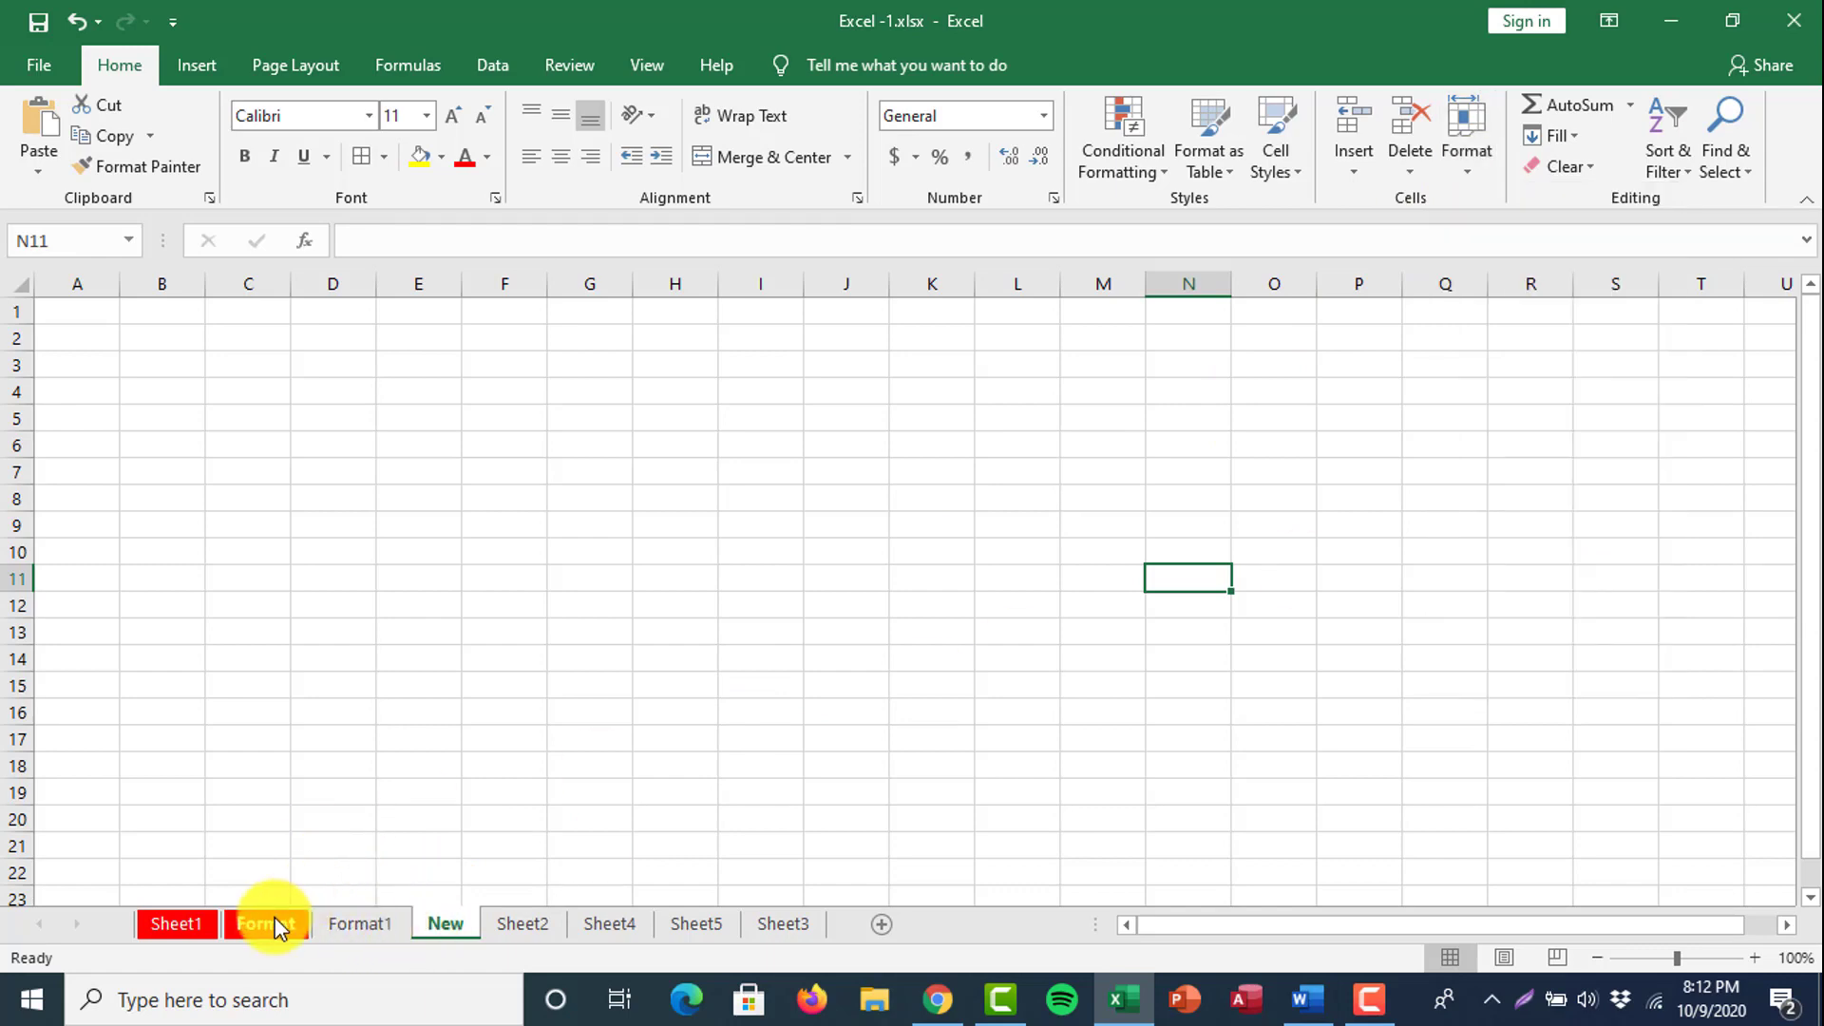
pyautogui.click(359, 925)
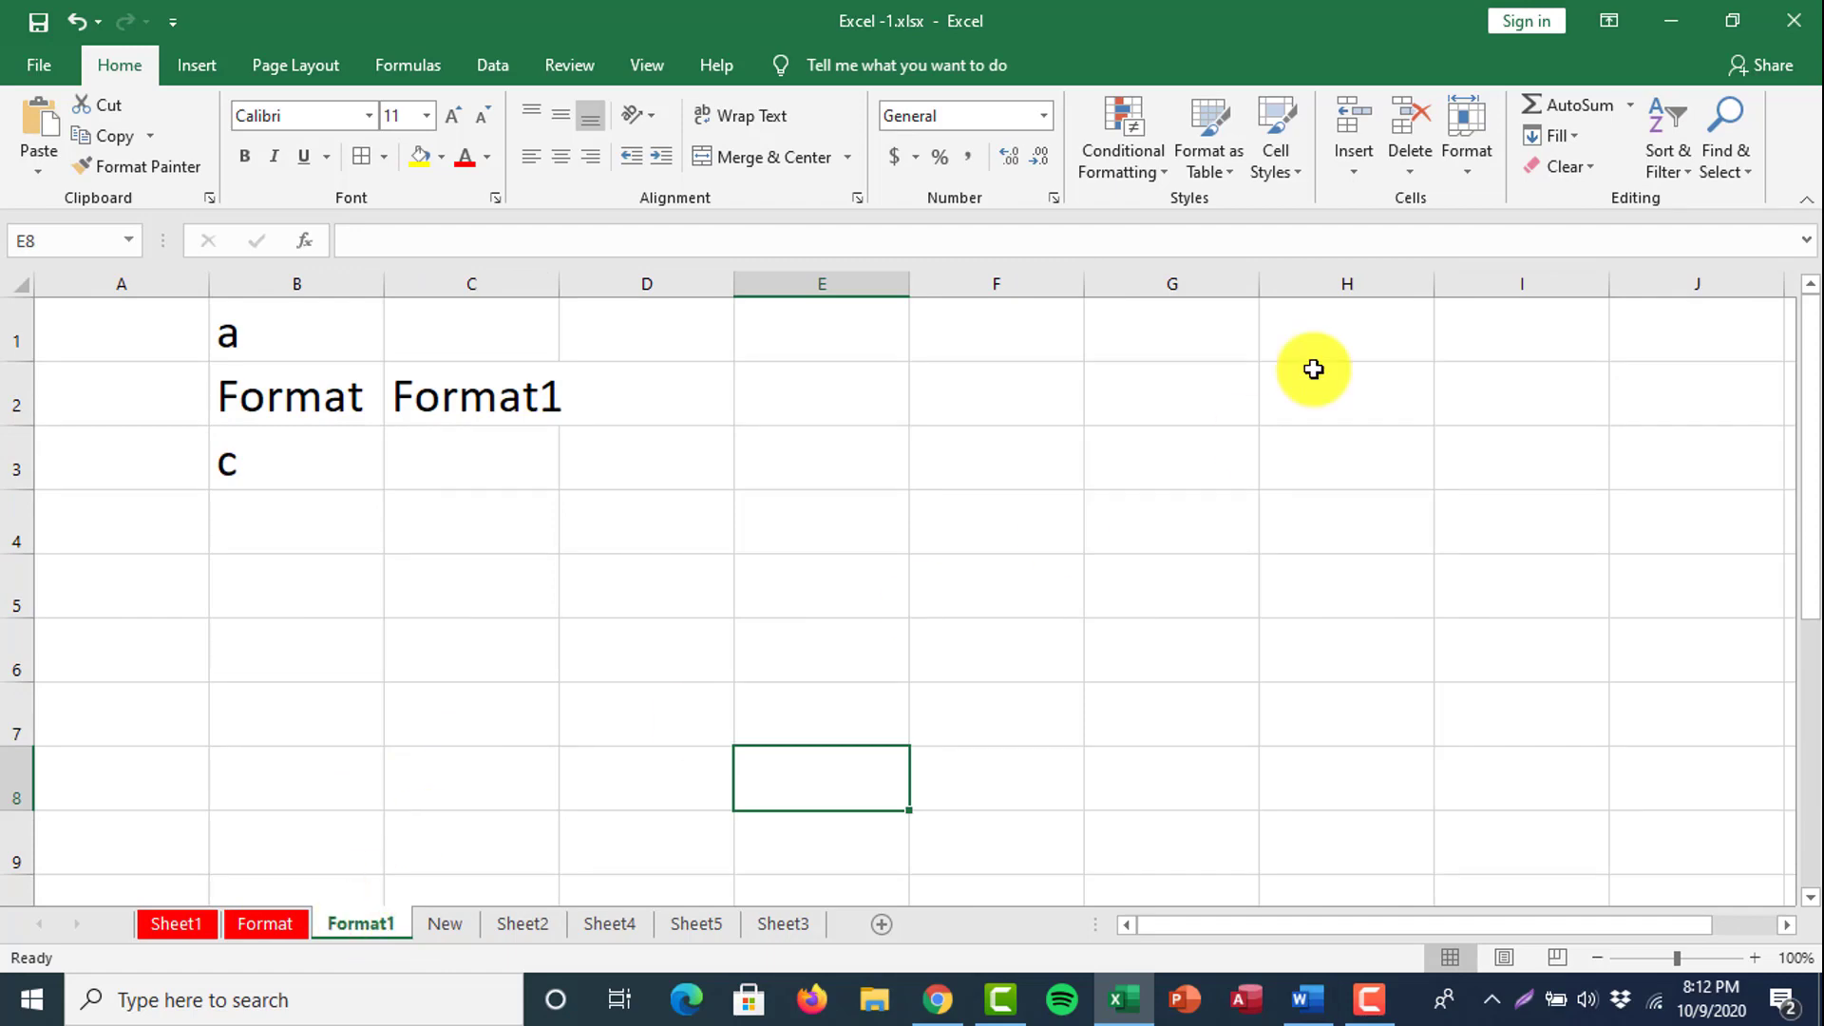
pyautogui.click(1469, 167)
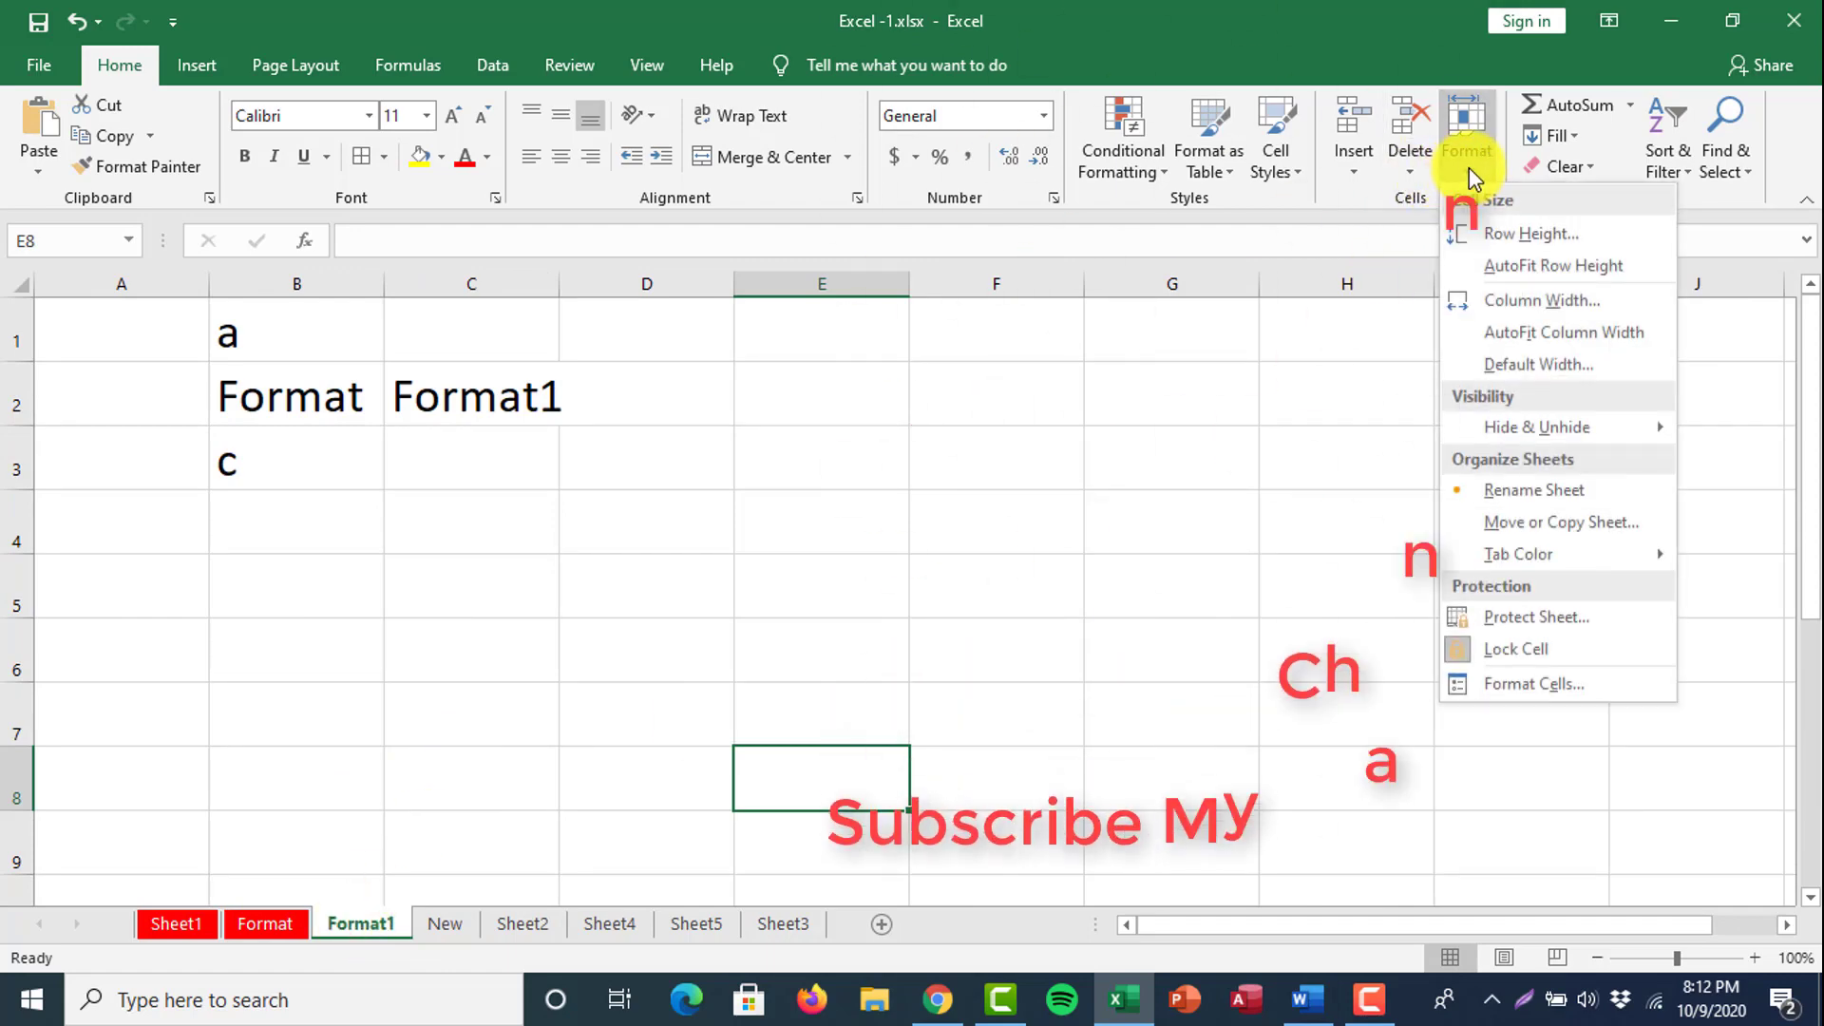
pyautogui.click(1522, 523)
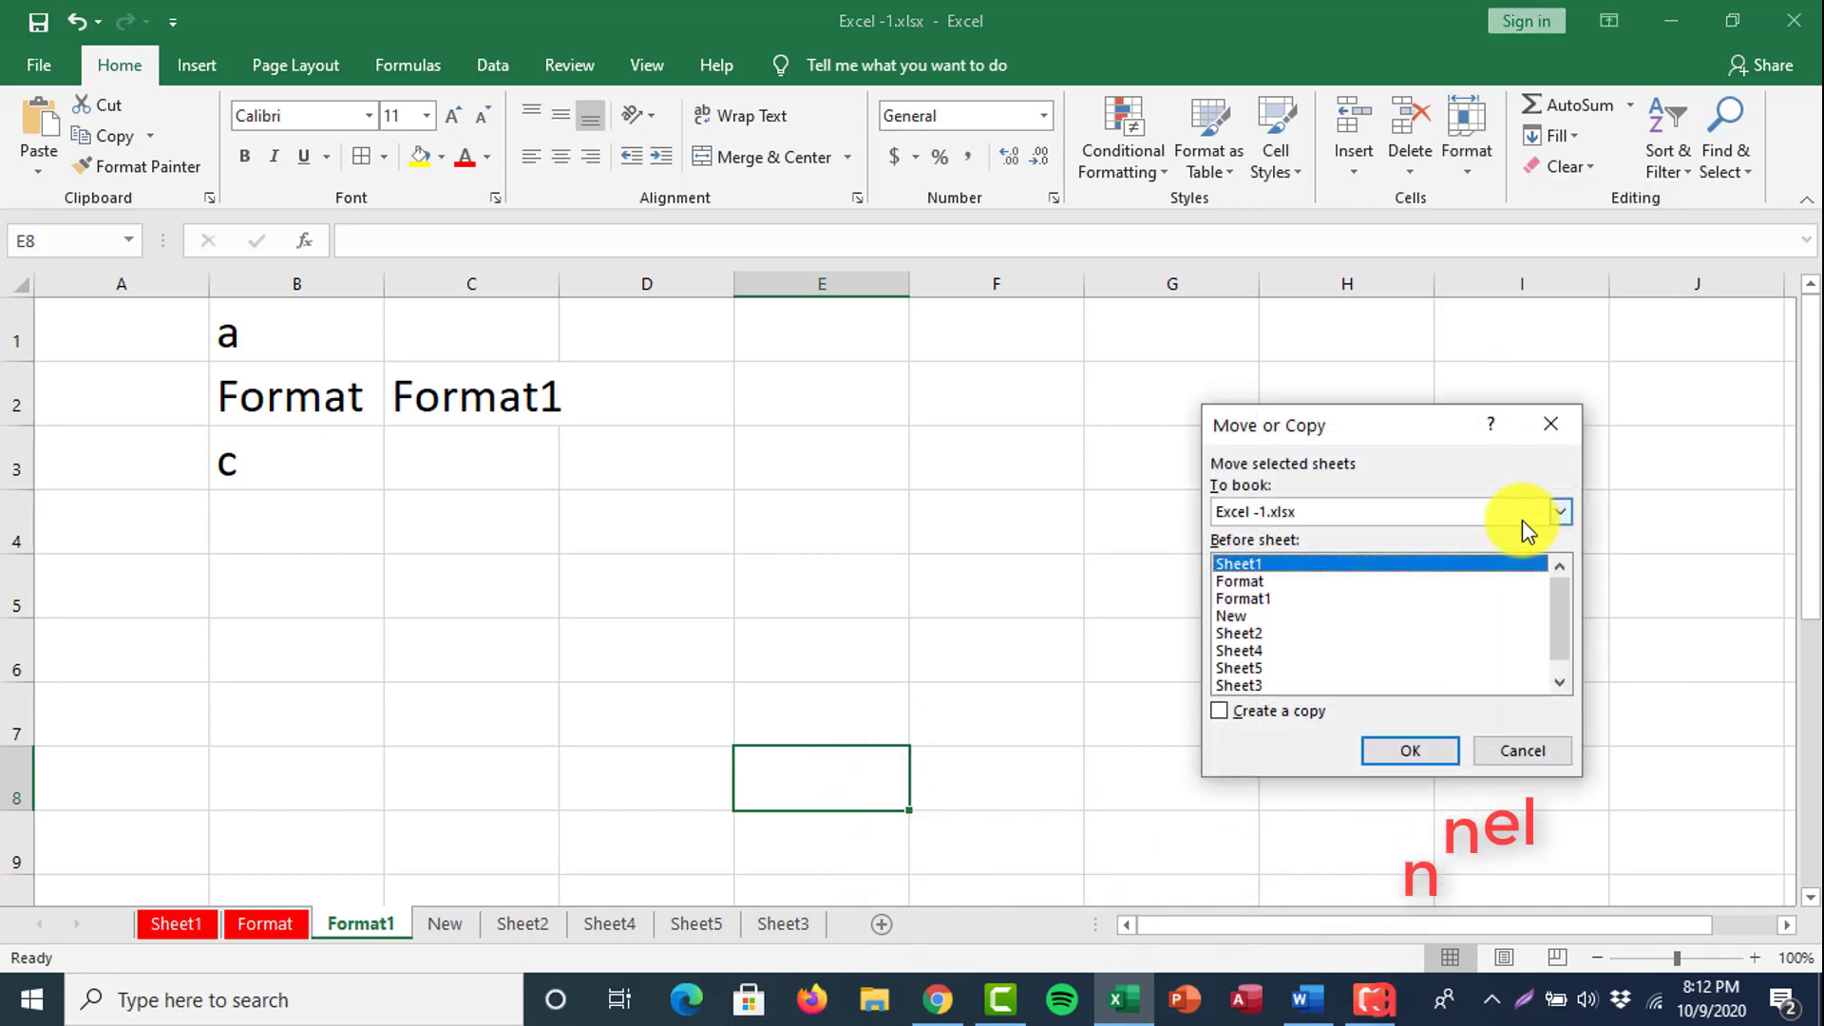
pyautogui.click(1279, 601)
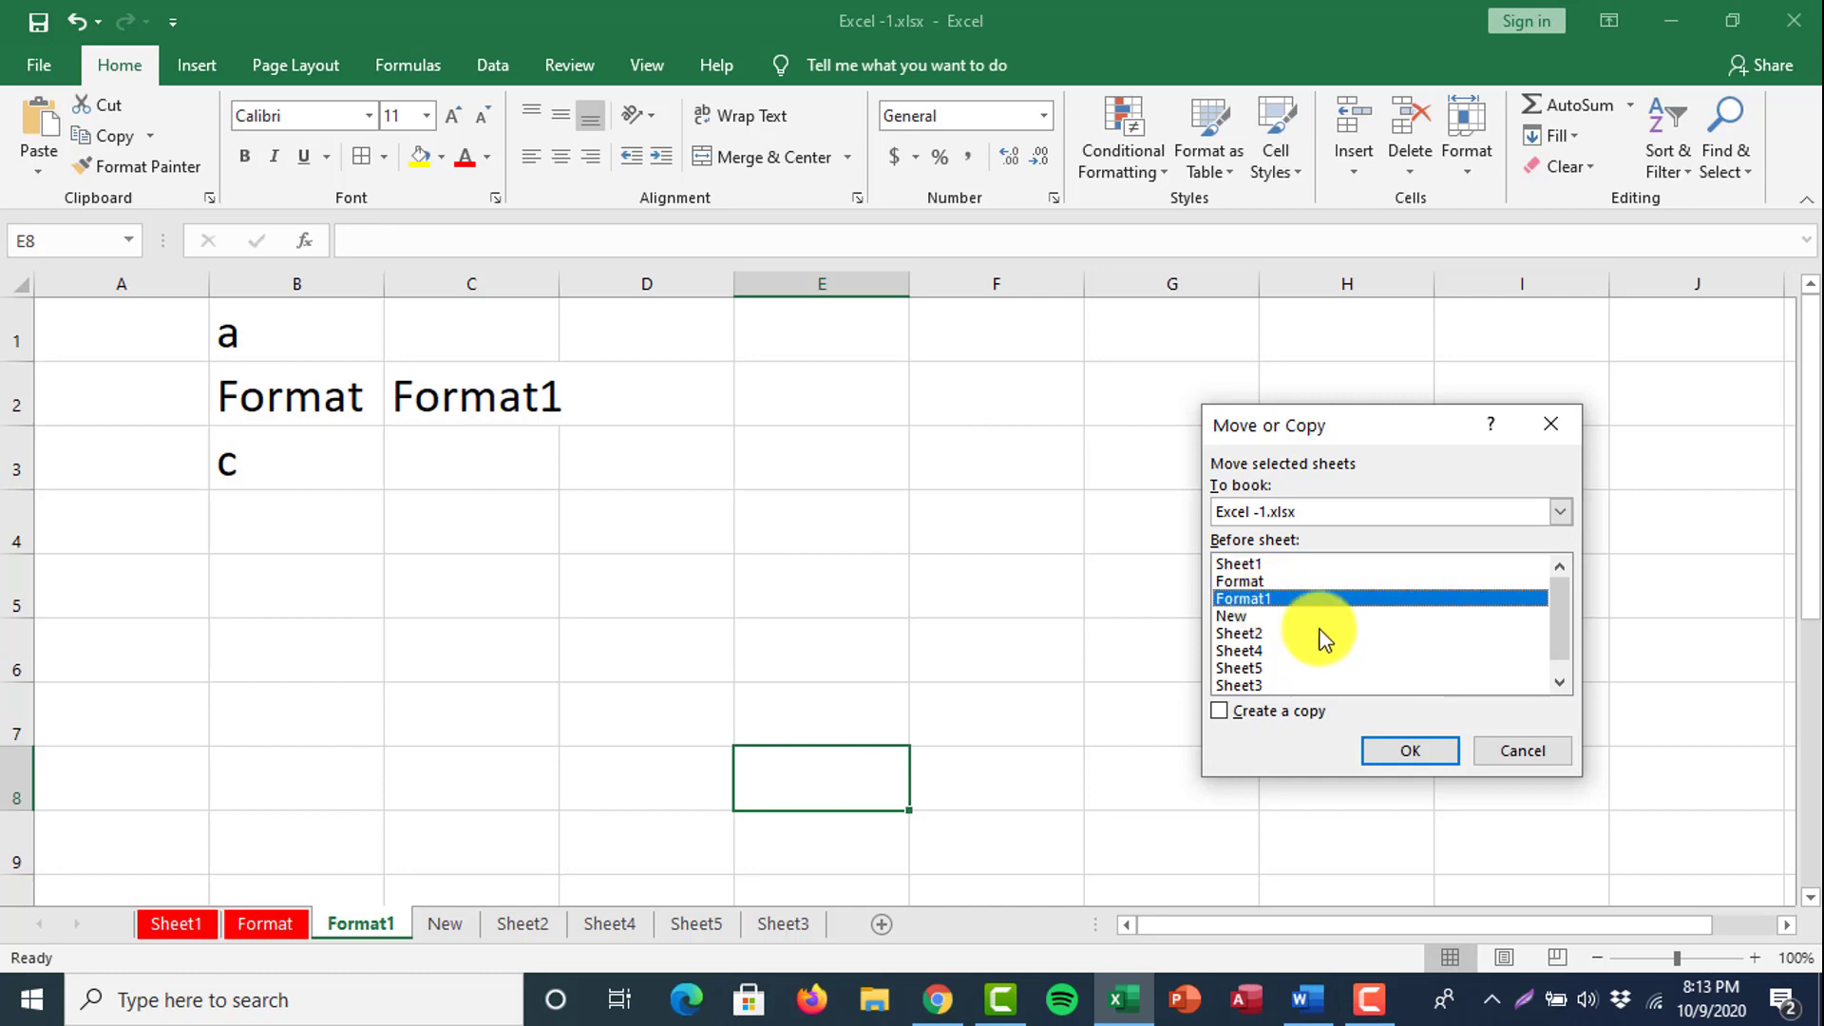
pyautogui.click(1246, 713)
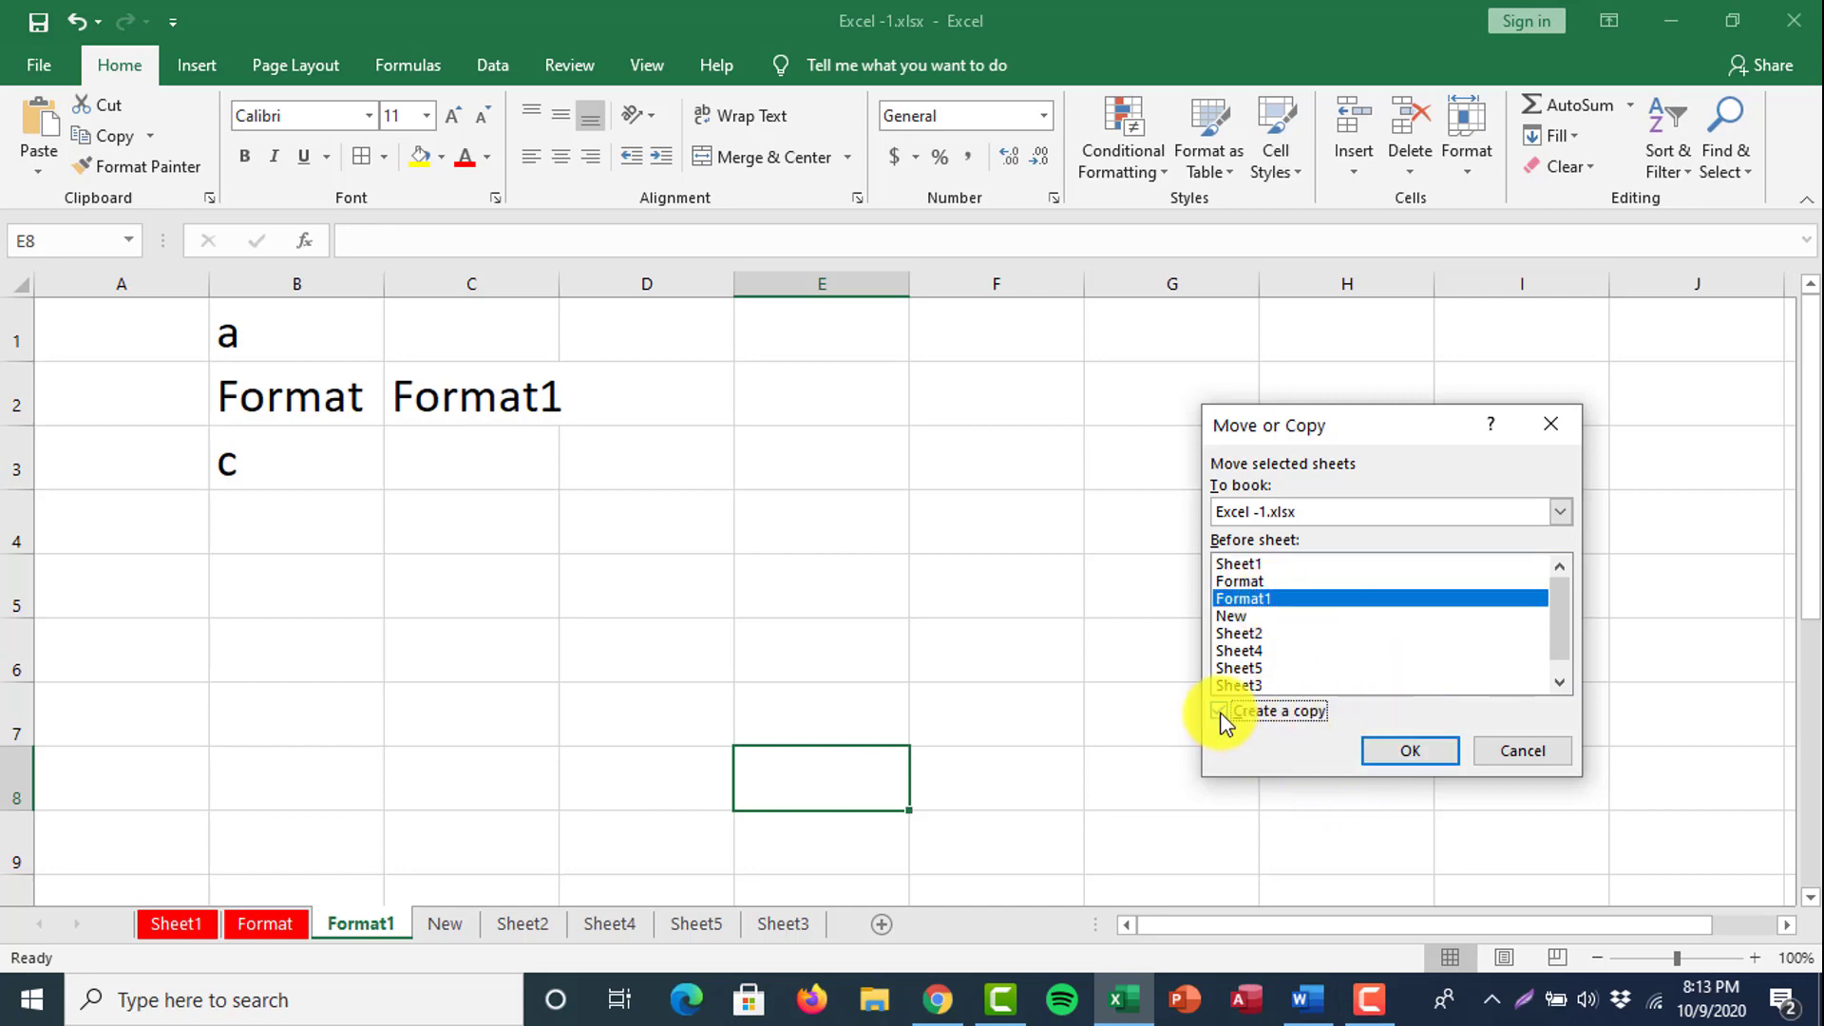
pyautogui.click(1411, 753)
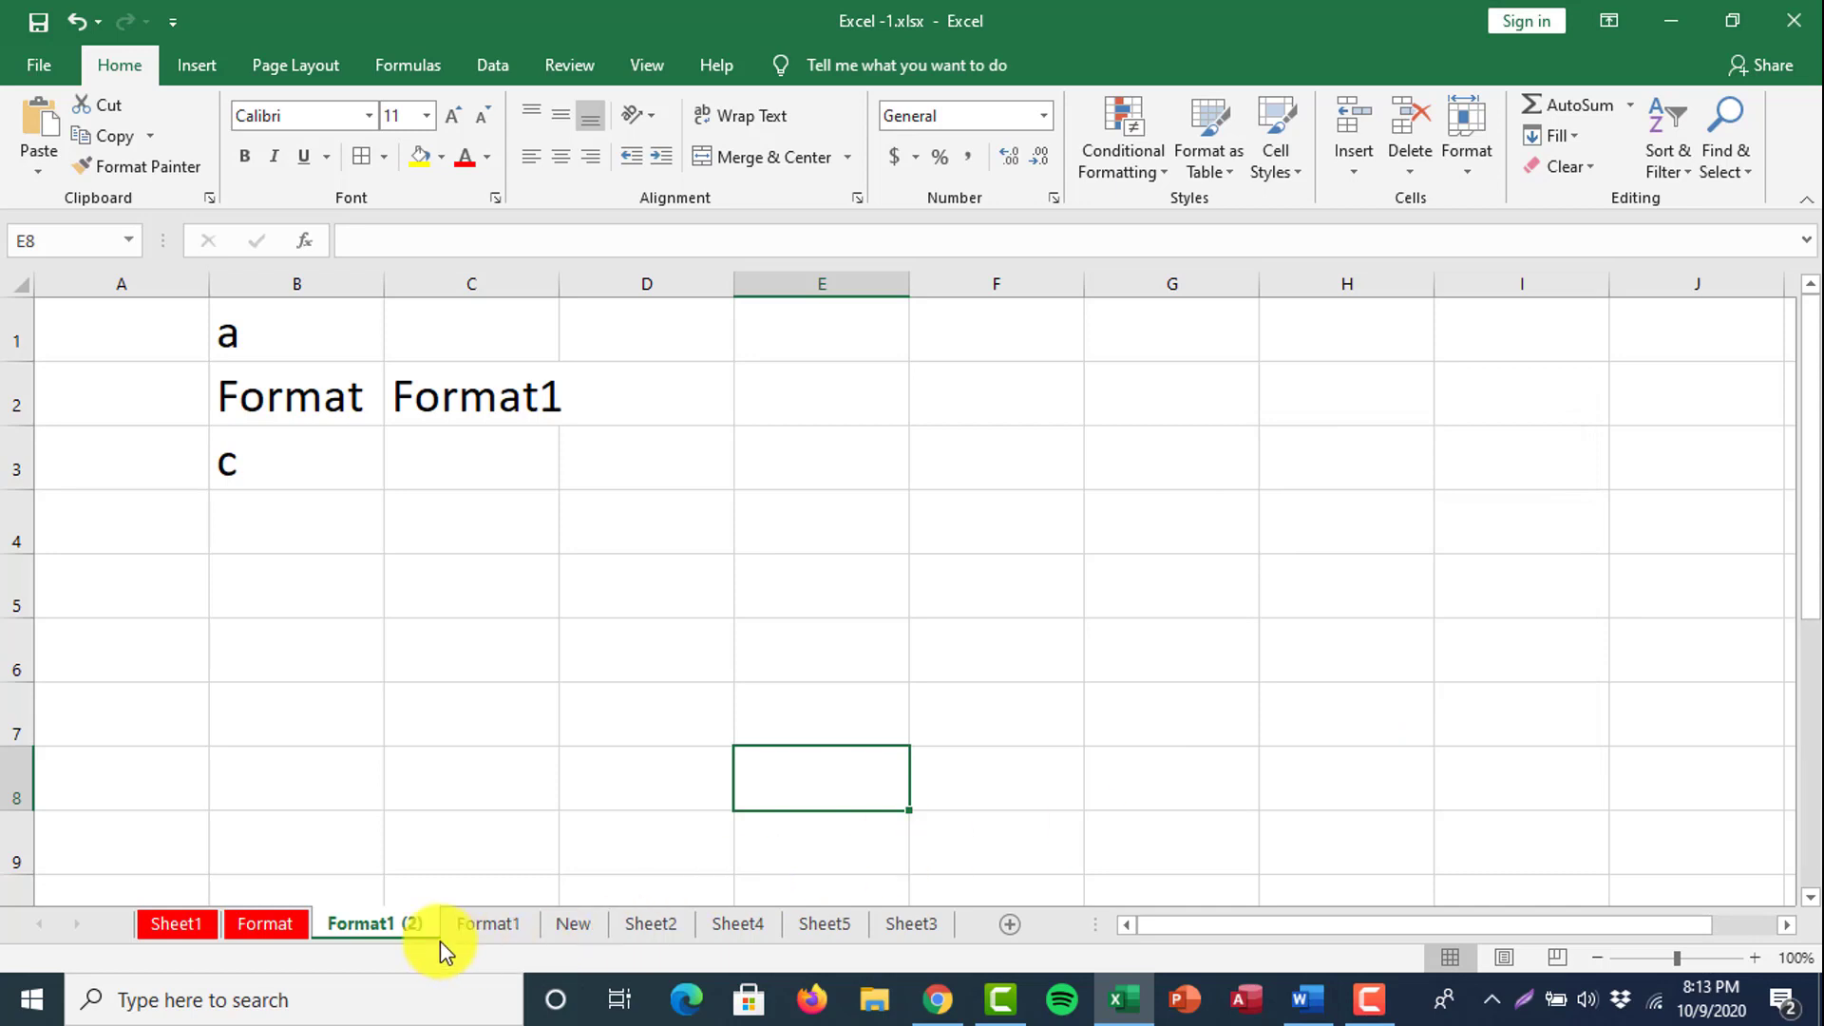
# Compare the contents of the copied Format1 (2) worksheet with the original Format1 worksheet.
pyautogui.click(504, 931)
pyautogui.click(393, 929)
pyautogui.click(480, 932)
pyautogui.click(383, 929)
pyautogui.click(475, 934)
pyautogui.click(405, 931)
pyautogui.click(482, 933)
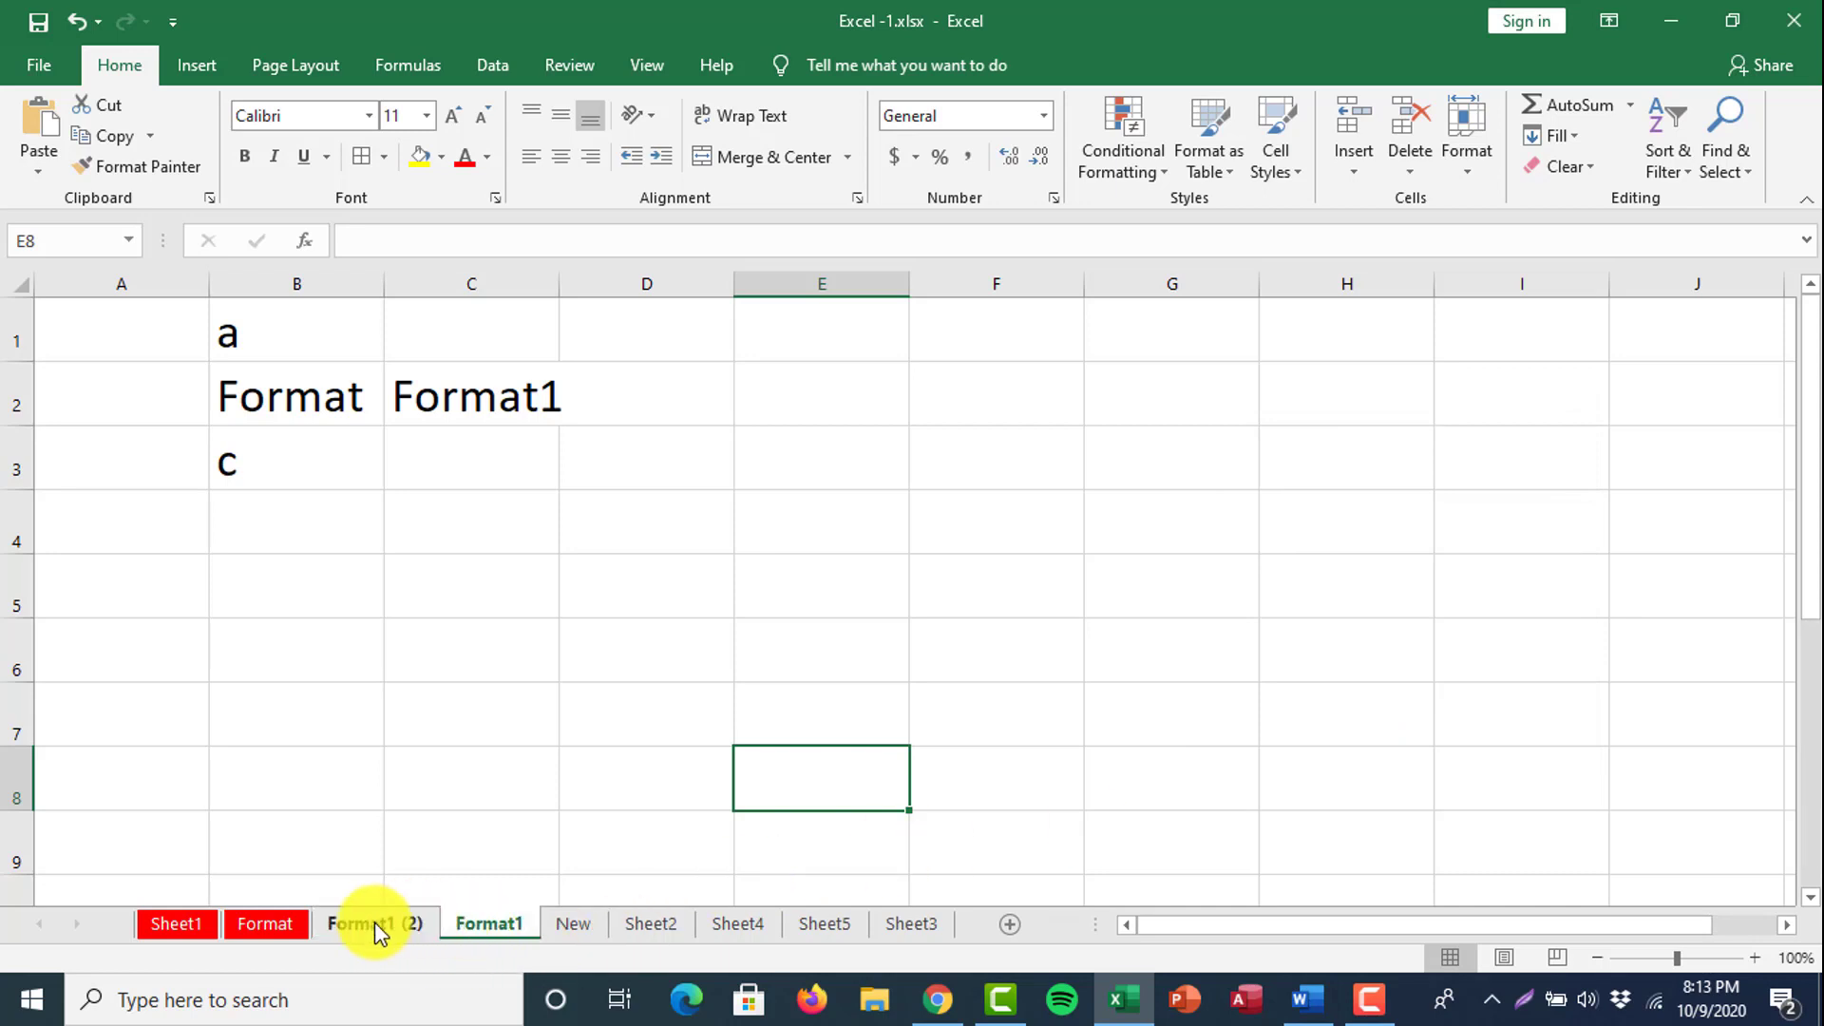
pyautogui.click(376, 930)
pyautogui.click(480, 932)
pyautogui.click(408, 929)
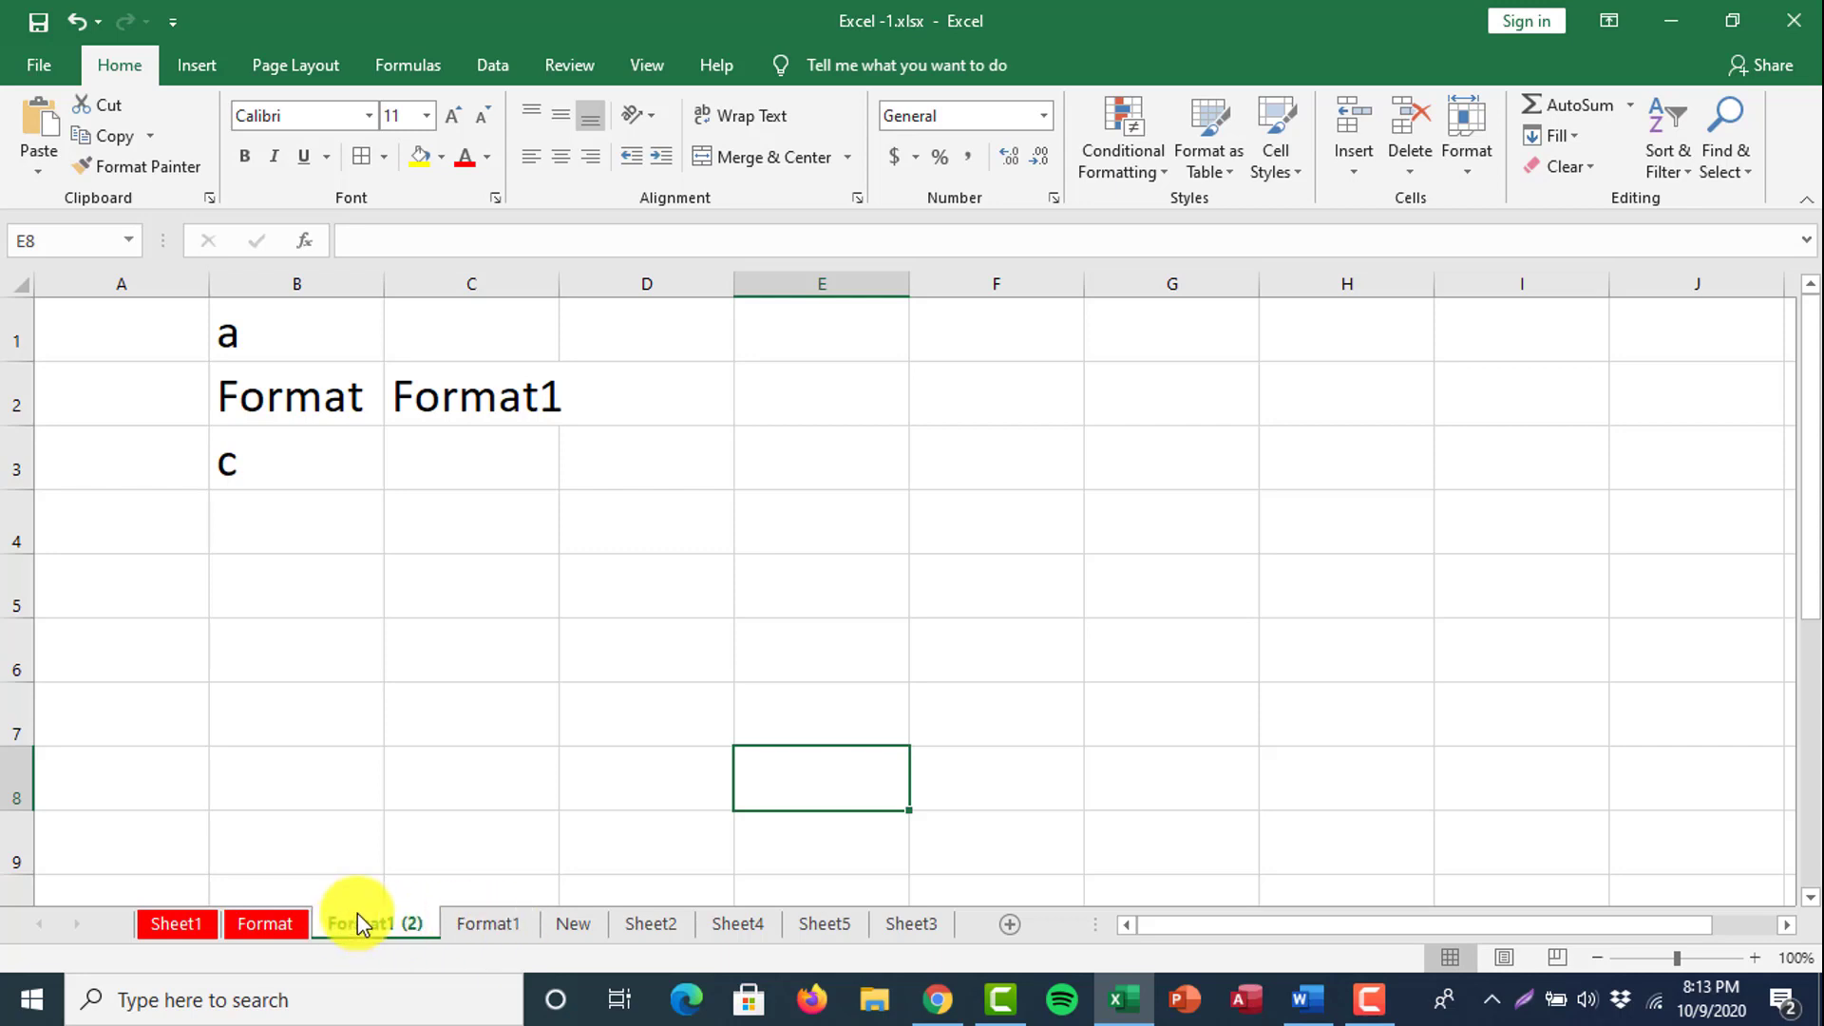
# Set the tab color of the Format1 (2) worksheet to standard green.
pyautogui.click(1475, 169)
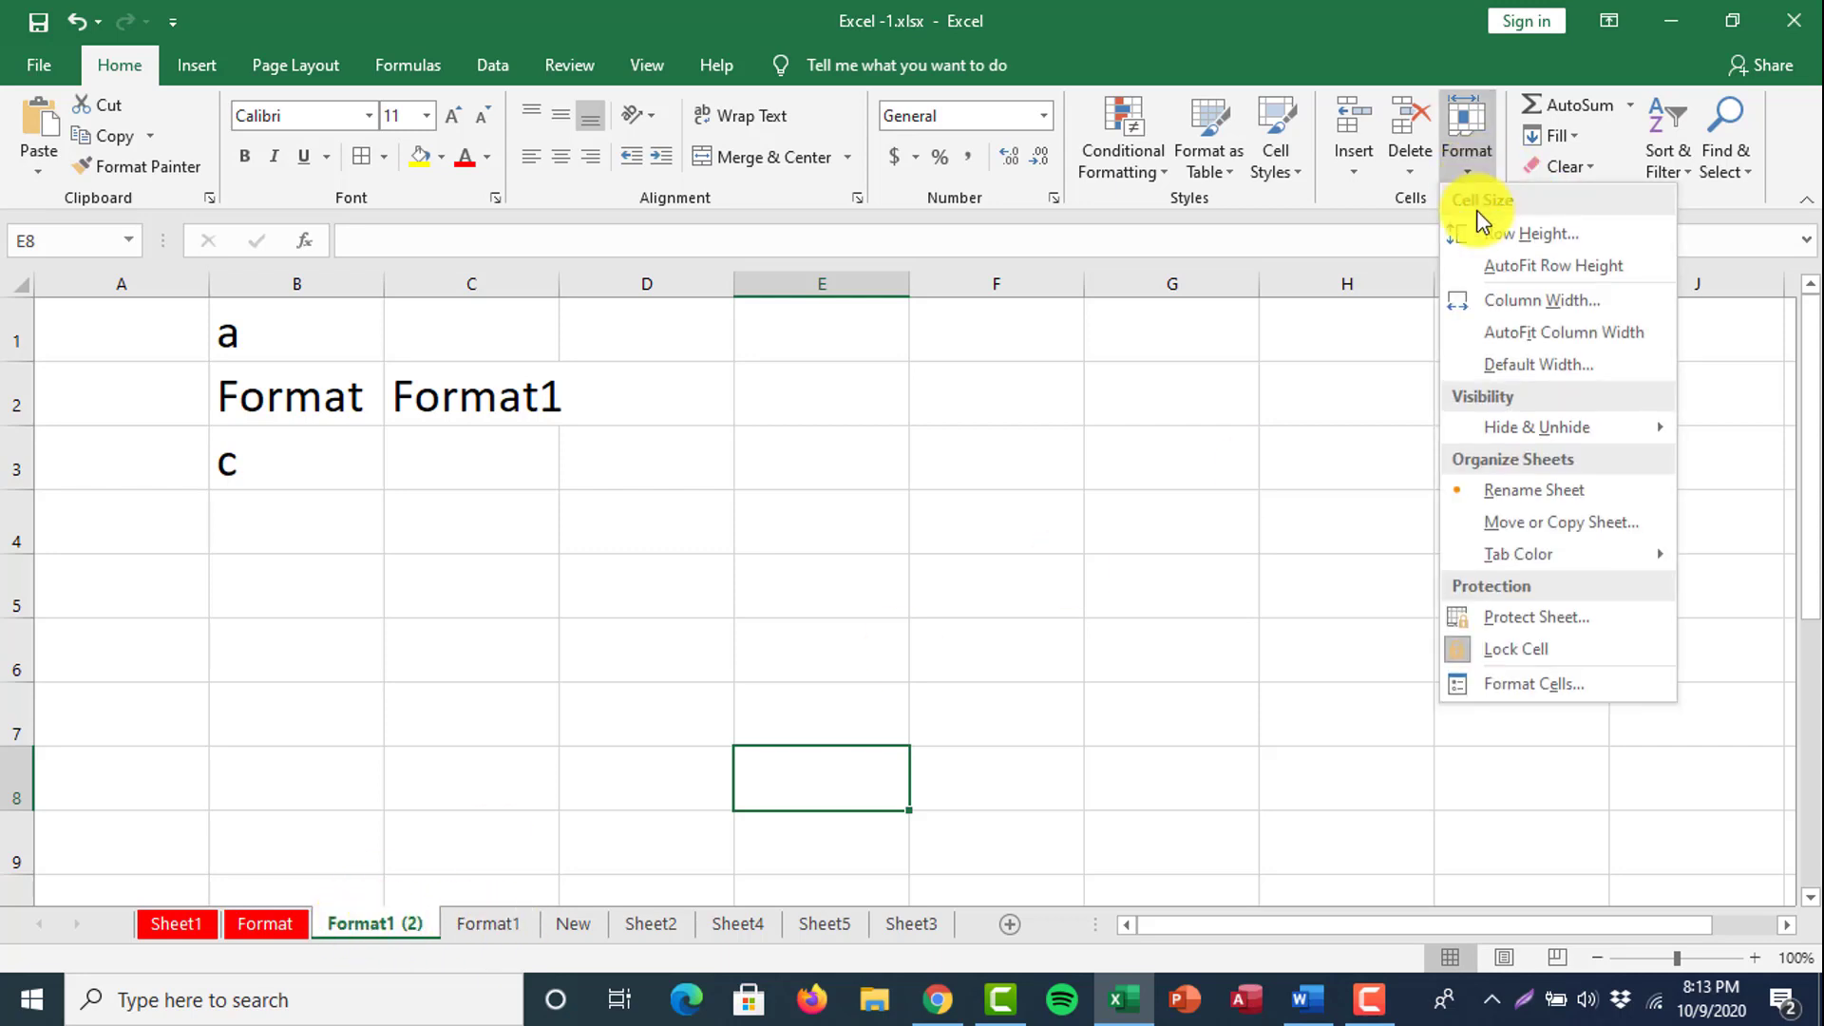
pyautogui.click(288, 918)
pyautogui.click(292, 921)
pyautogui.click(200, 922)
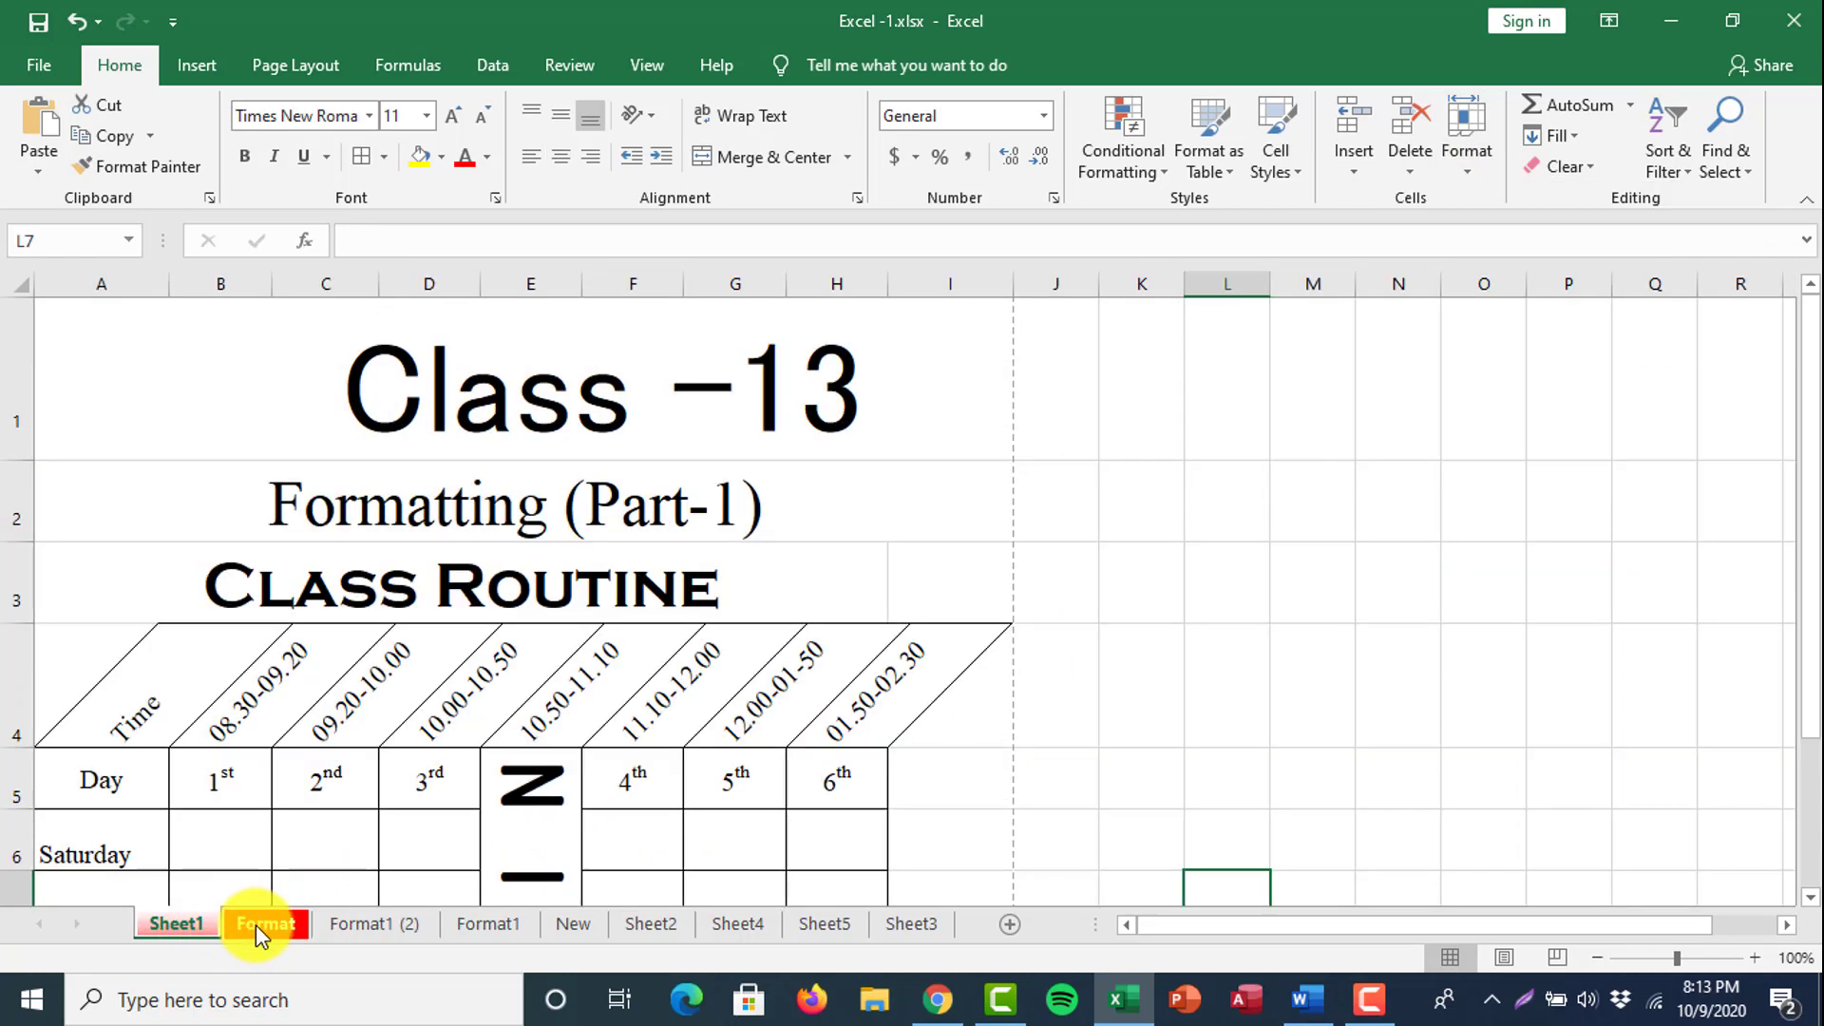
pyautogui.click(271, 923)
pyautogui.click(348, 927)
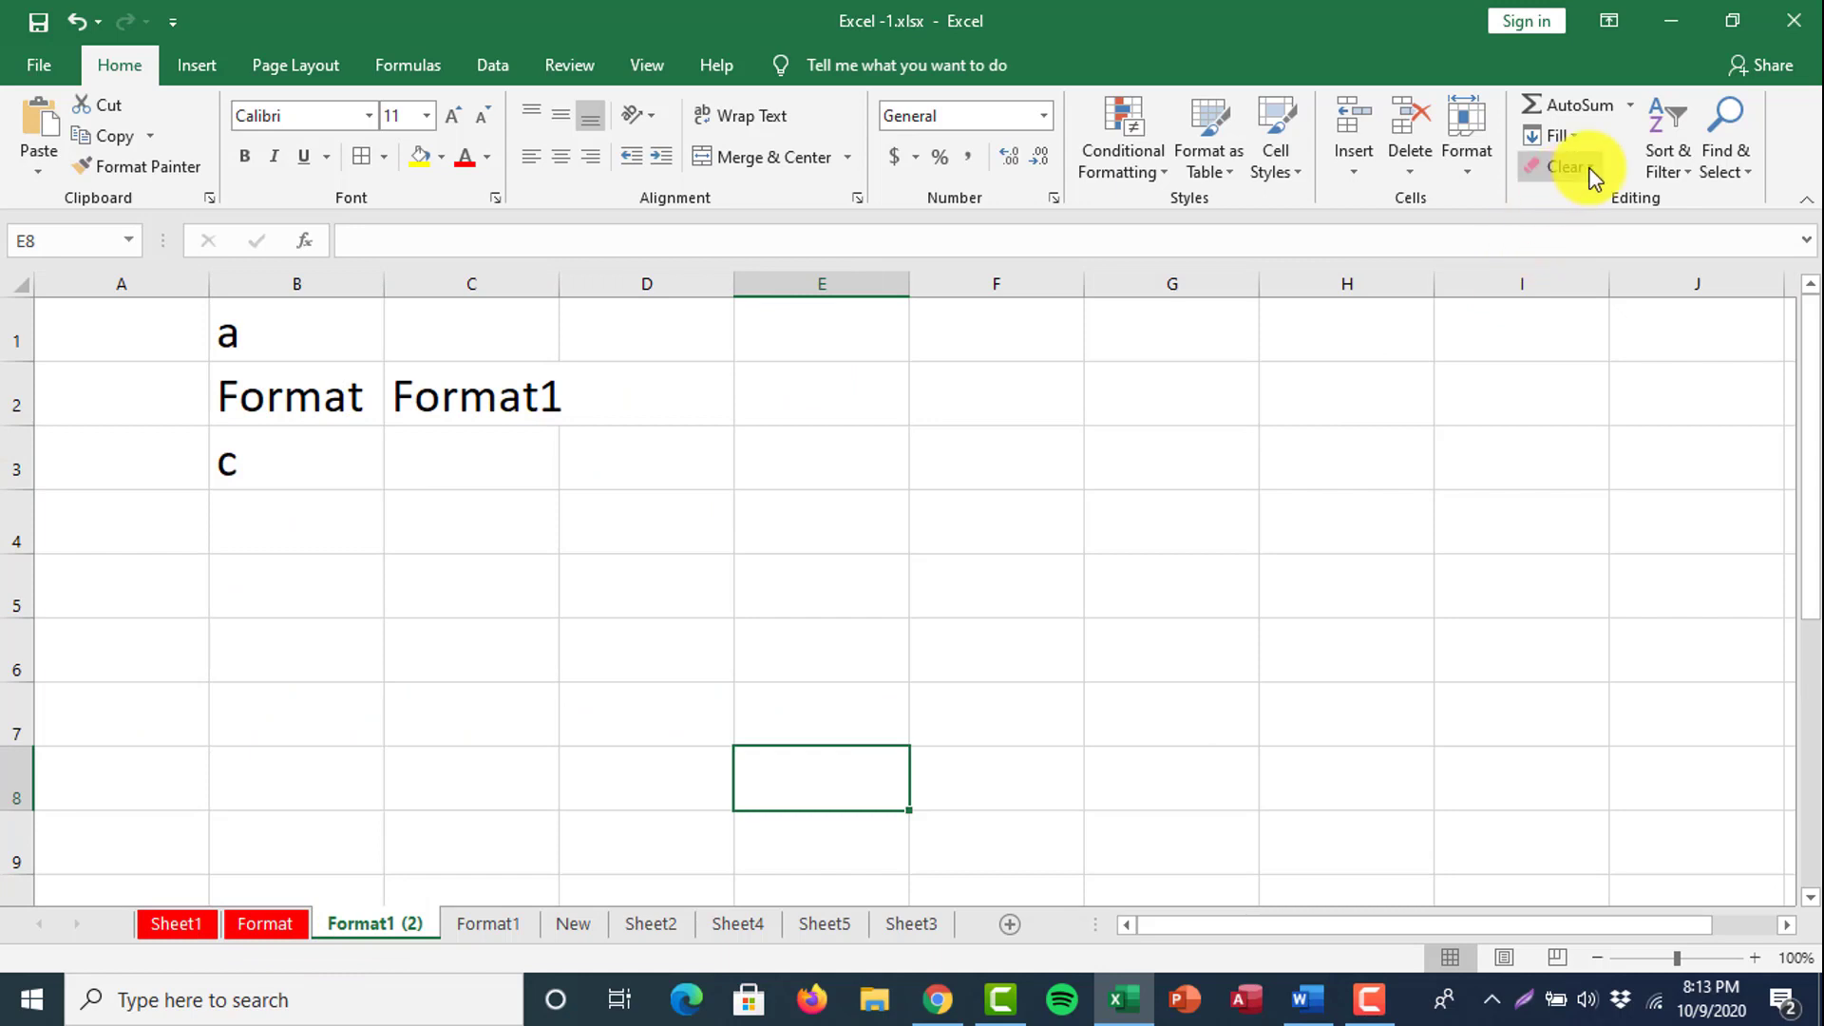
pyautogui.click(1482, 169)
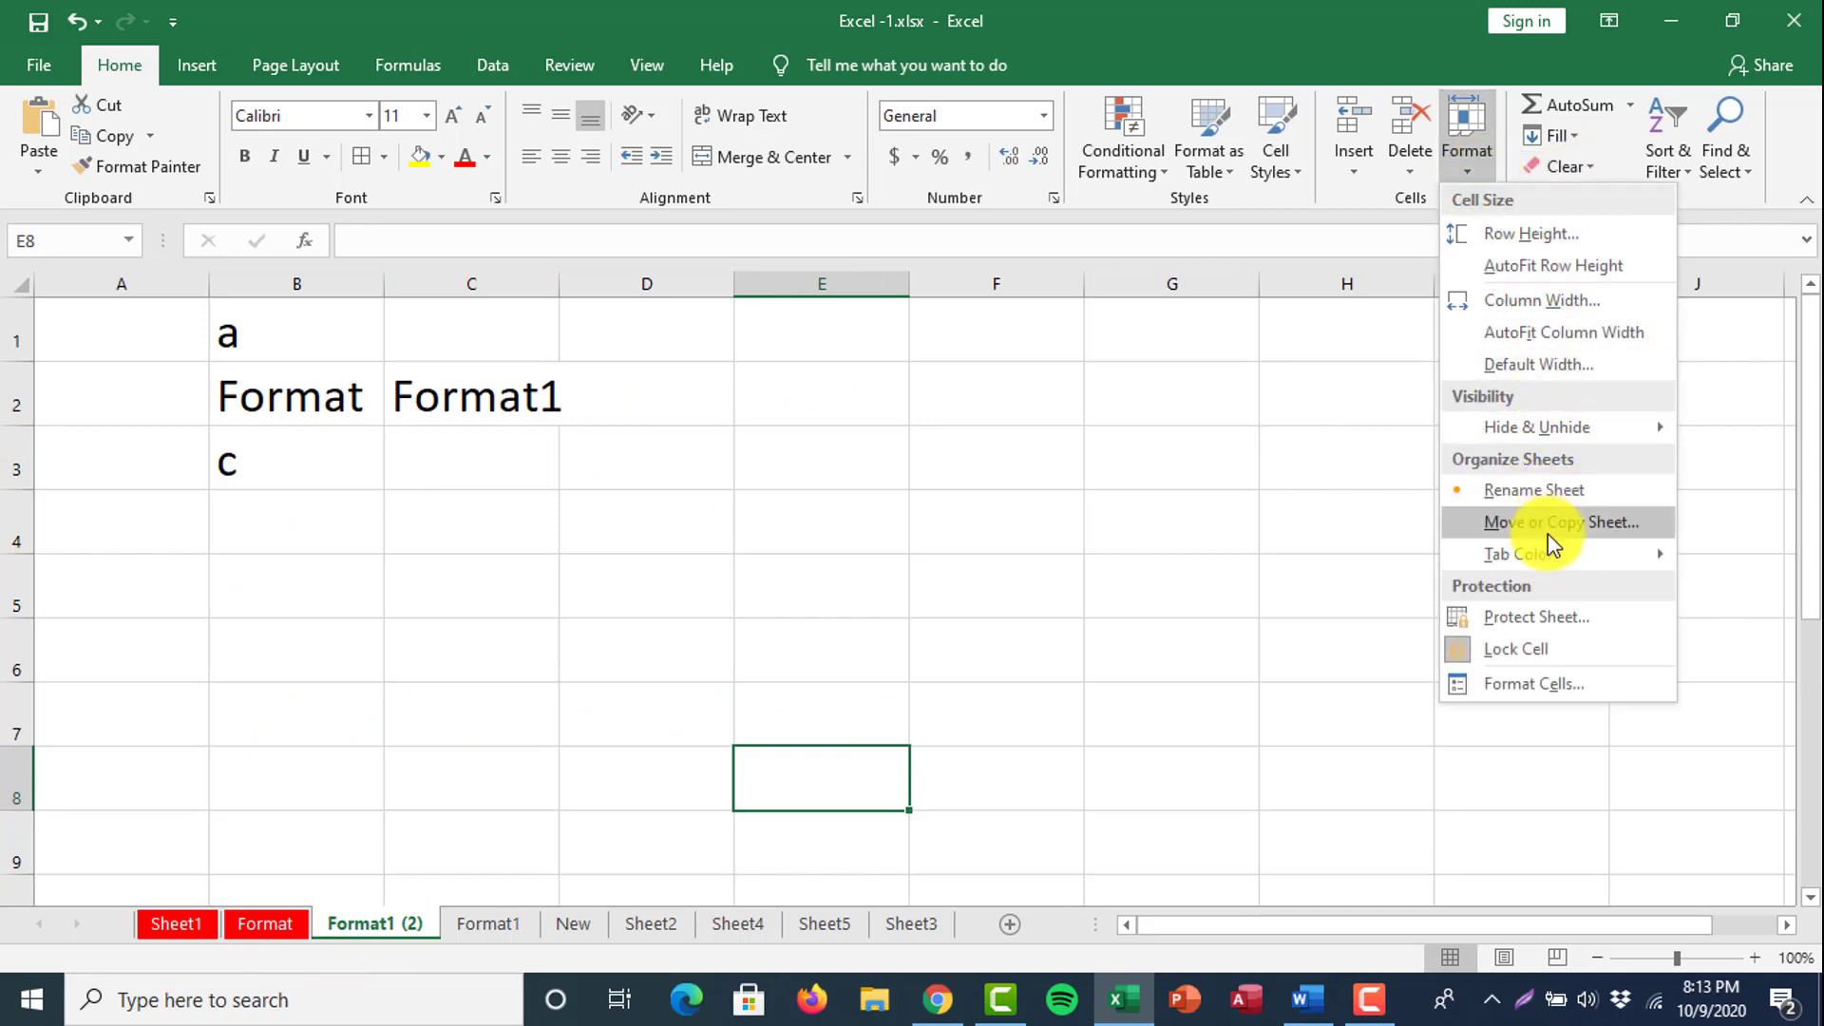
pyautogui.moveTo(1548, 546)
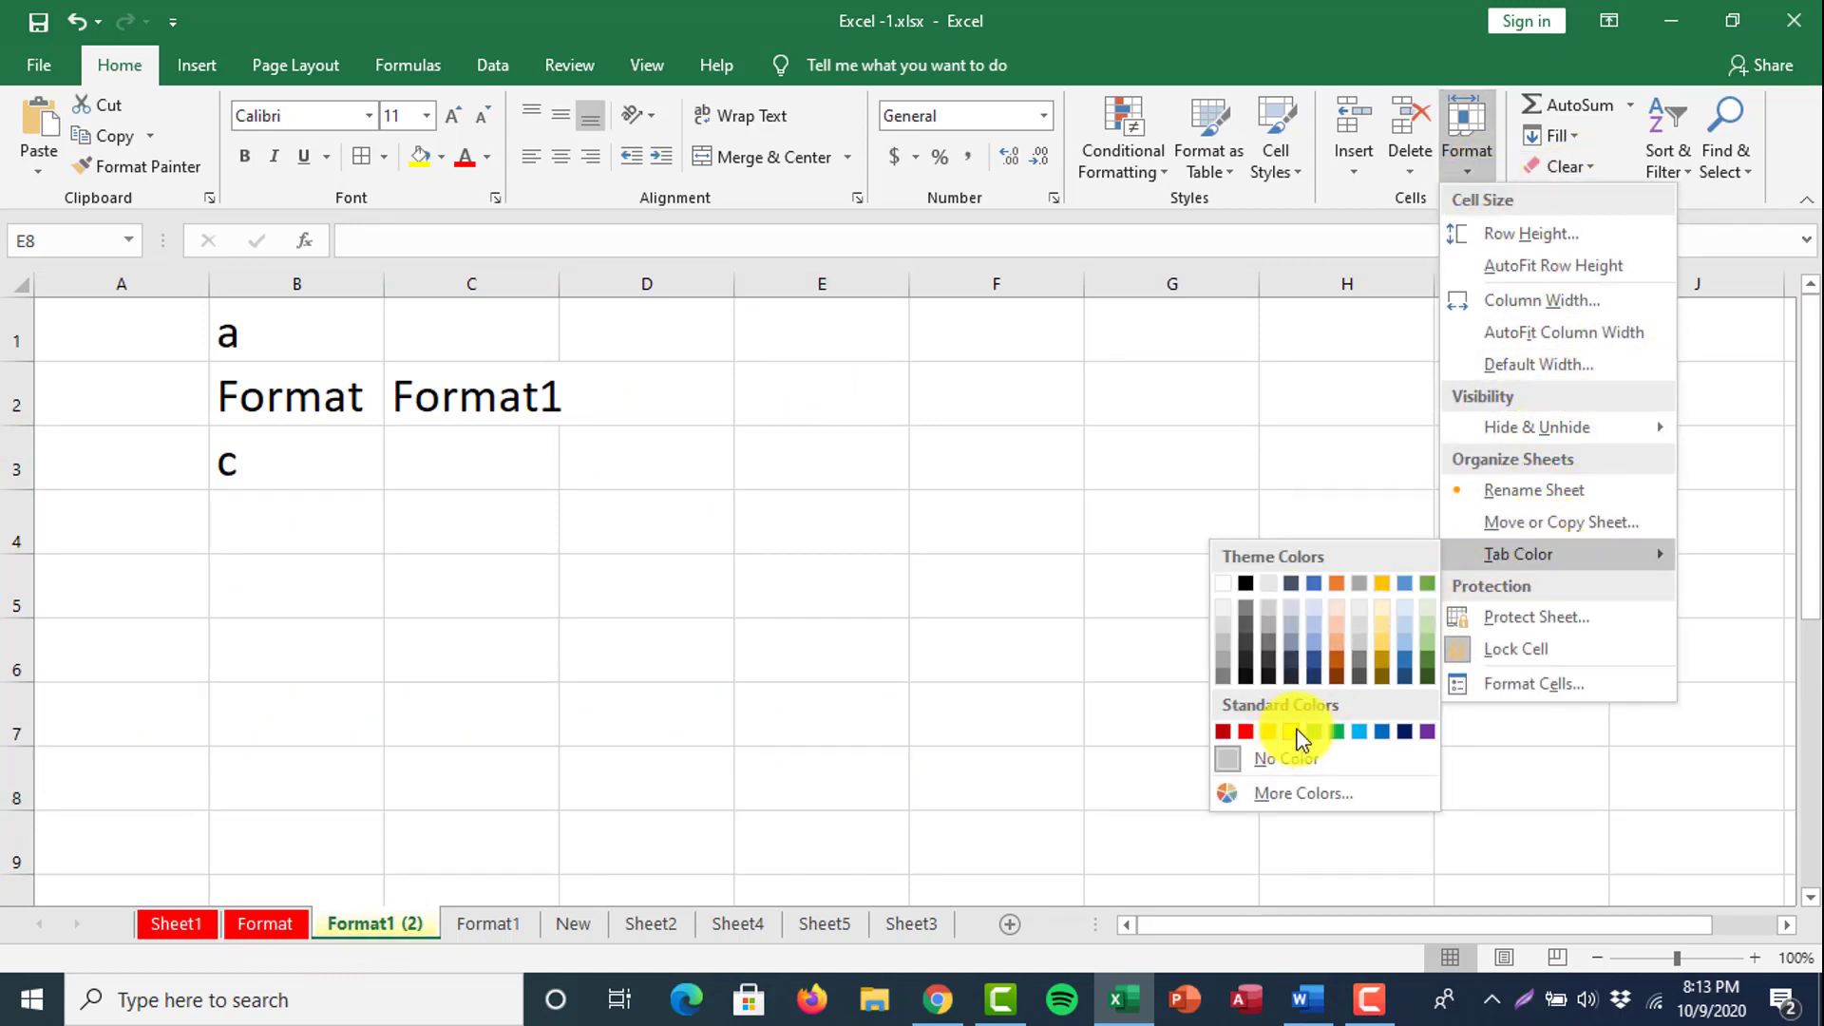
pyautogui.click(1338, 732)
pyautogui.click(493, 798)
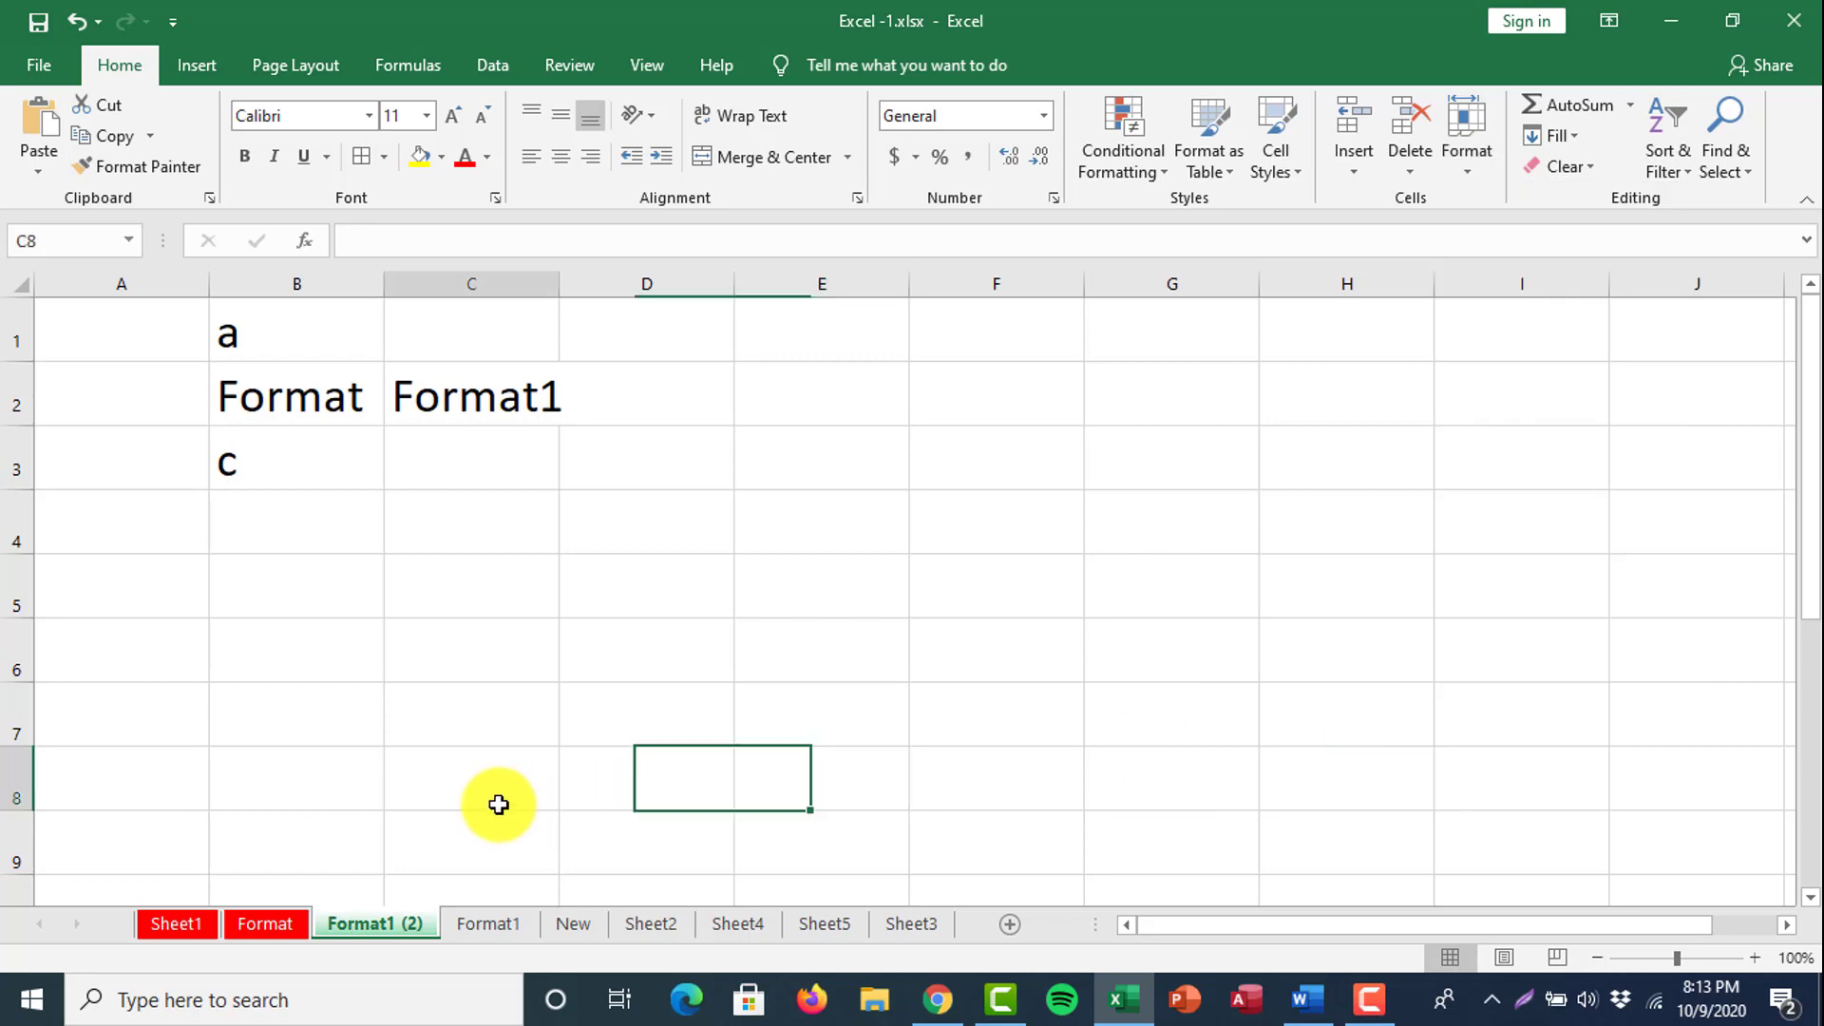
pyautogui.click(488, 924)
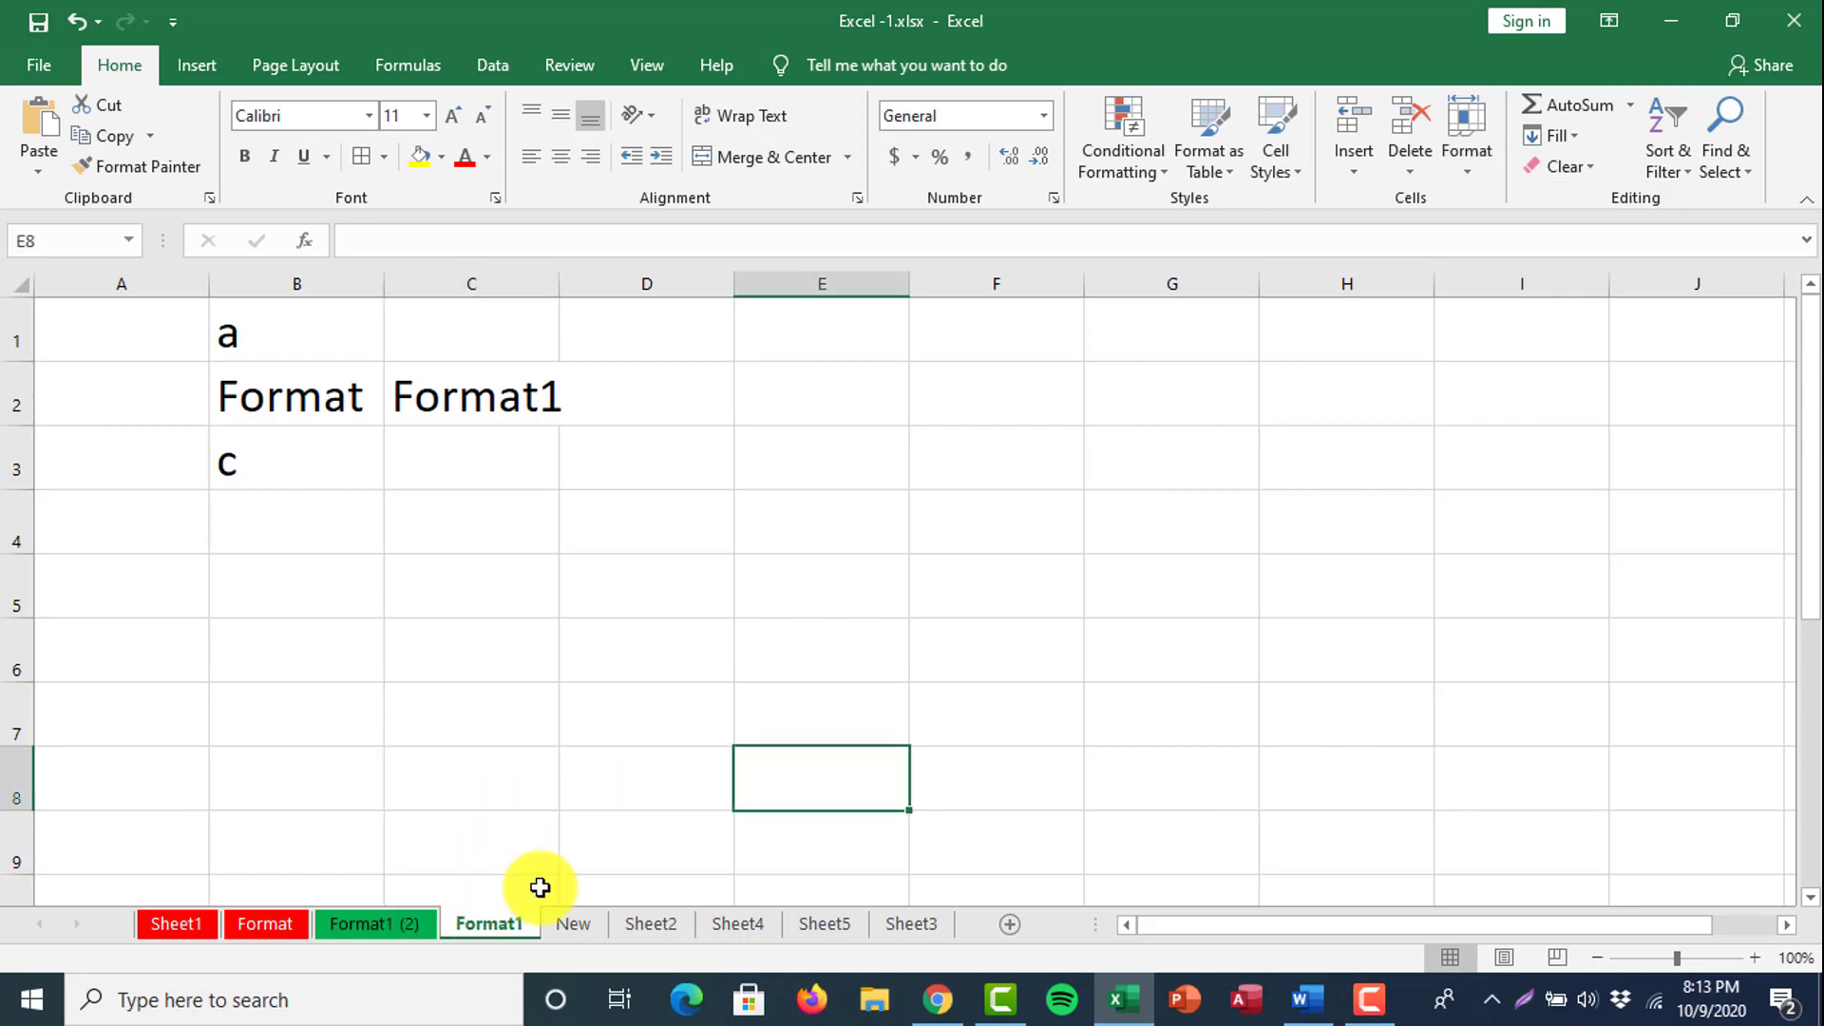
# Change the tab color of the Format1 (2) worksheet to standard dark blue.
pyautogui.click(375, 939)
pyautogui.rightClick(376, 939)
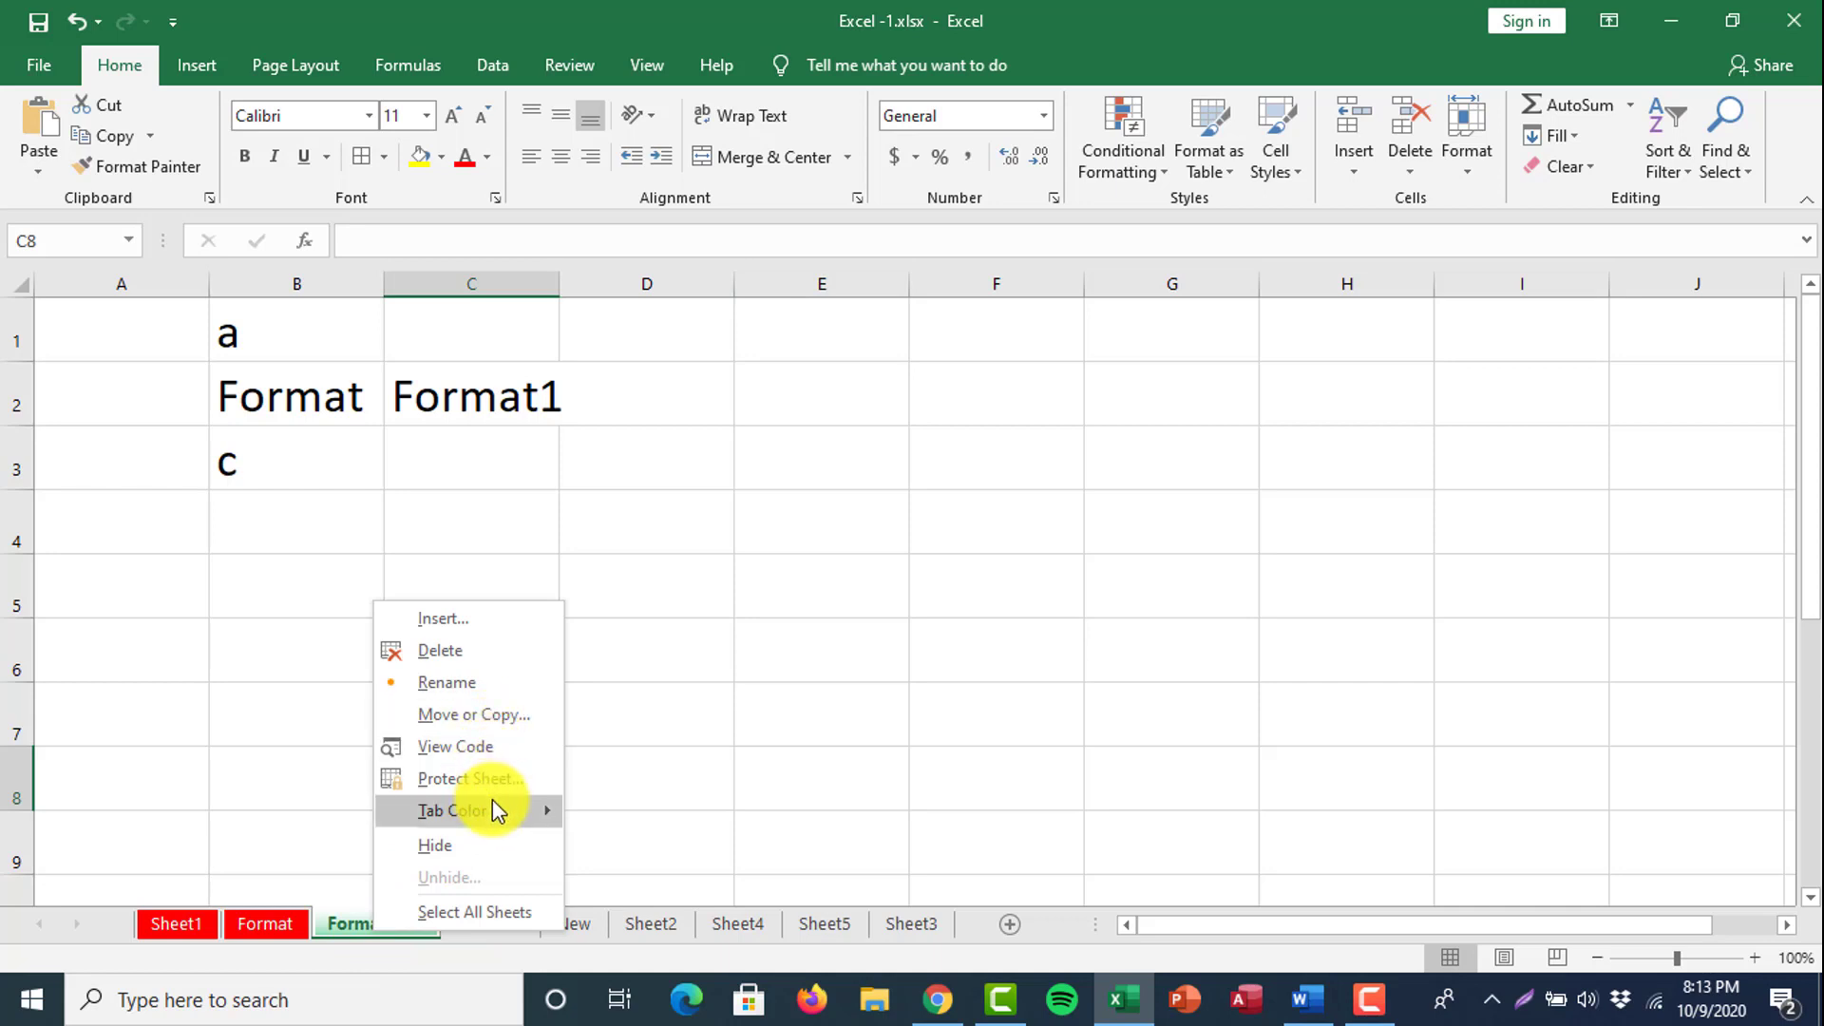
pyautogui.moveTo(493, 803)
pyautogui.click(758, 886)
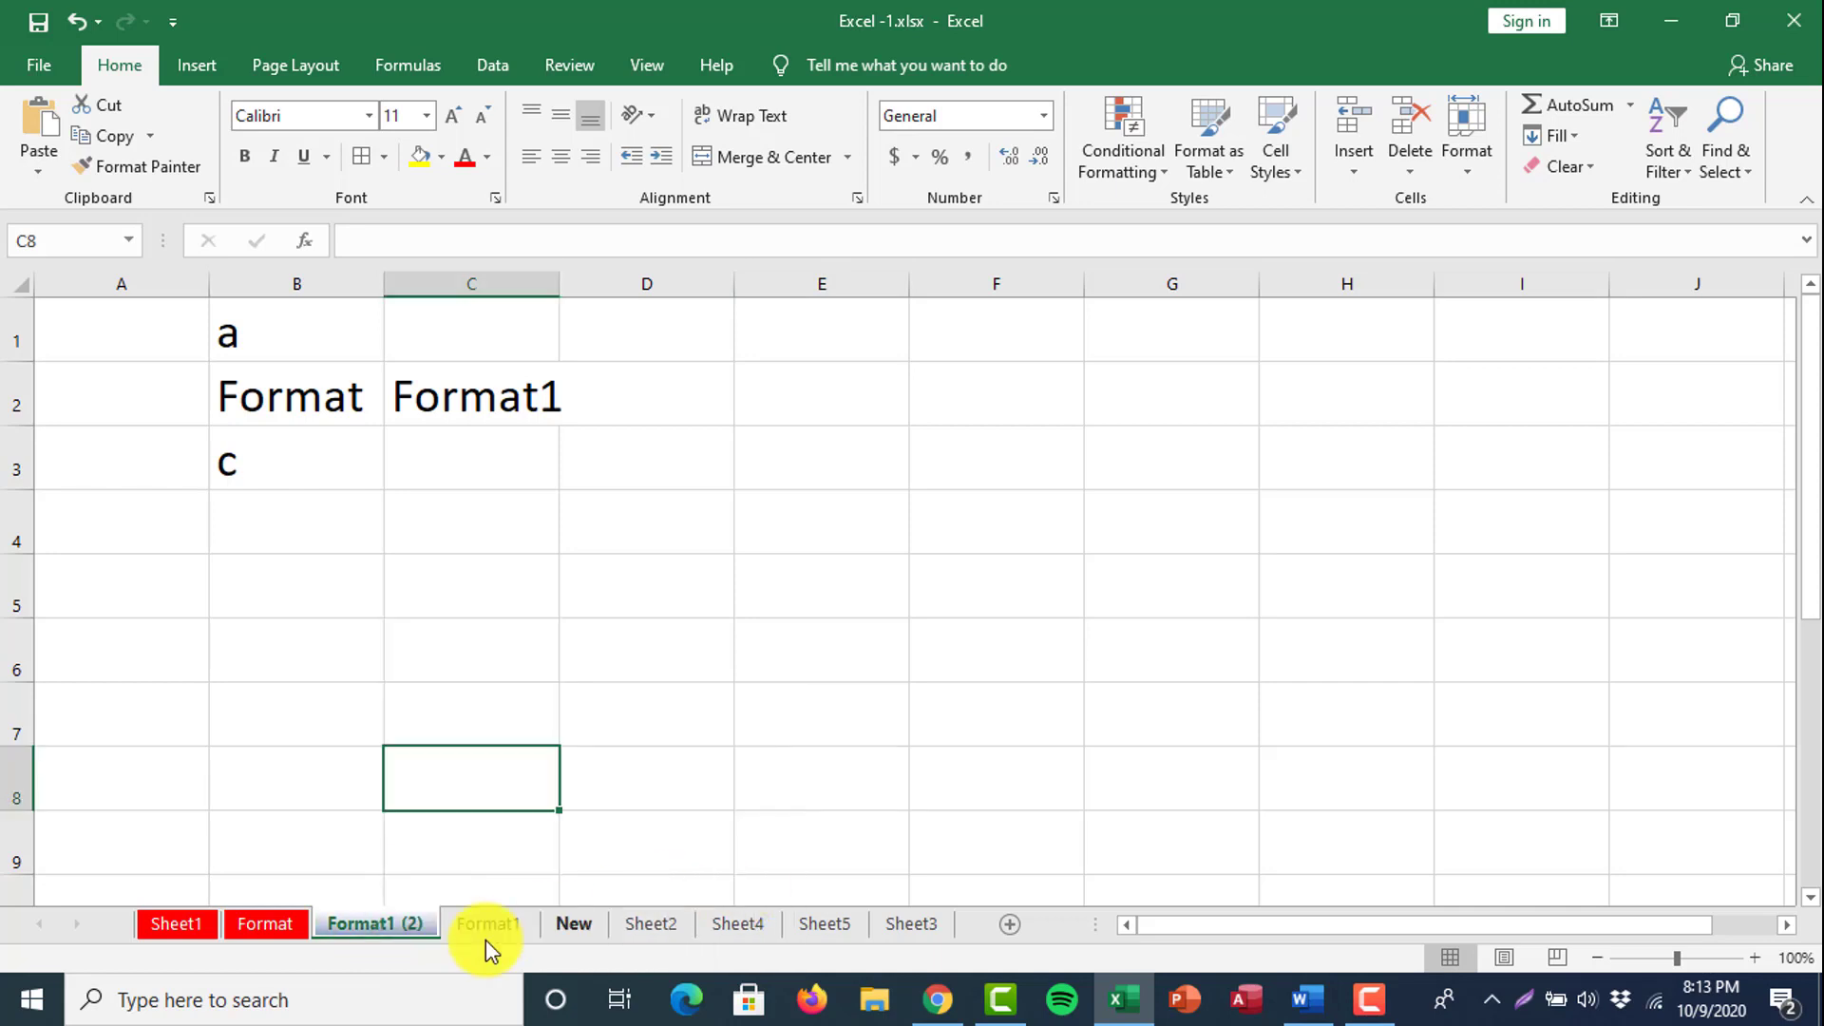
pyautogui.click(464, 931)
# Recolor the Format1 (2) worksheet's tab with the darkest gold theme shade.
pyautogui.click(402, 928)
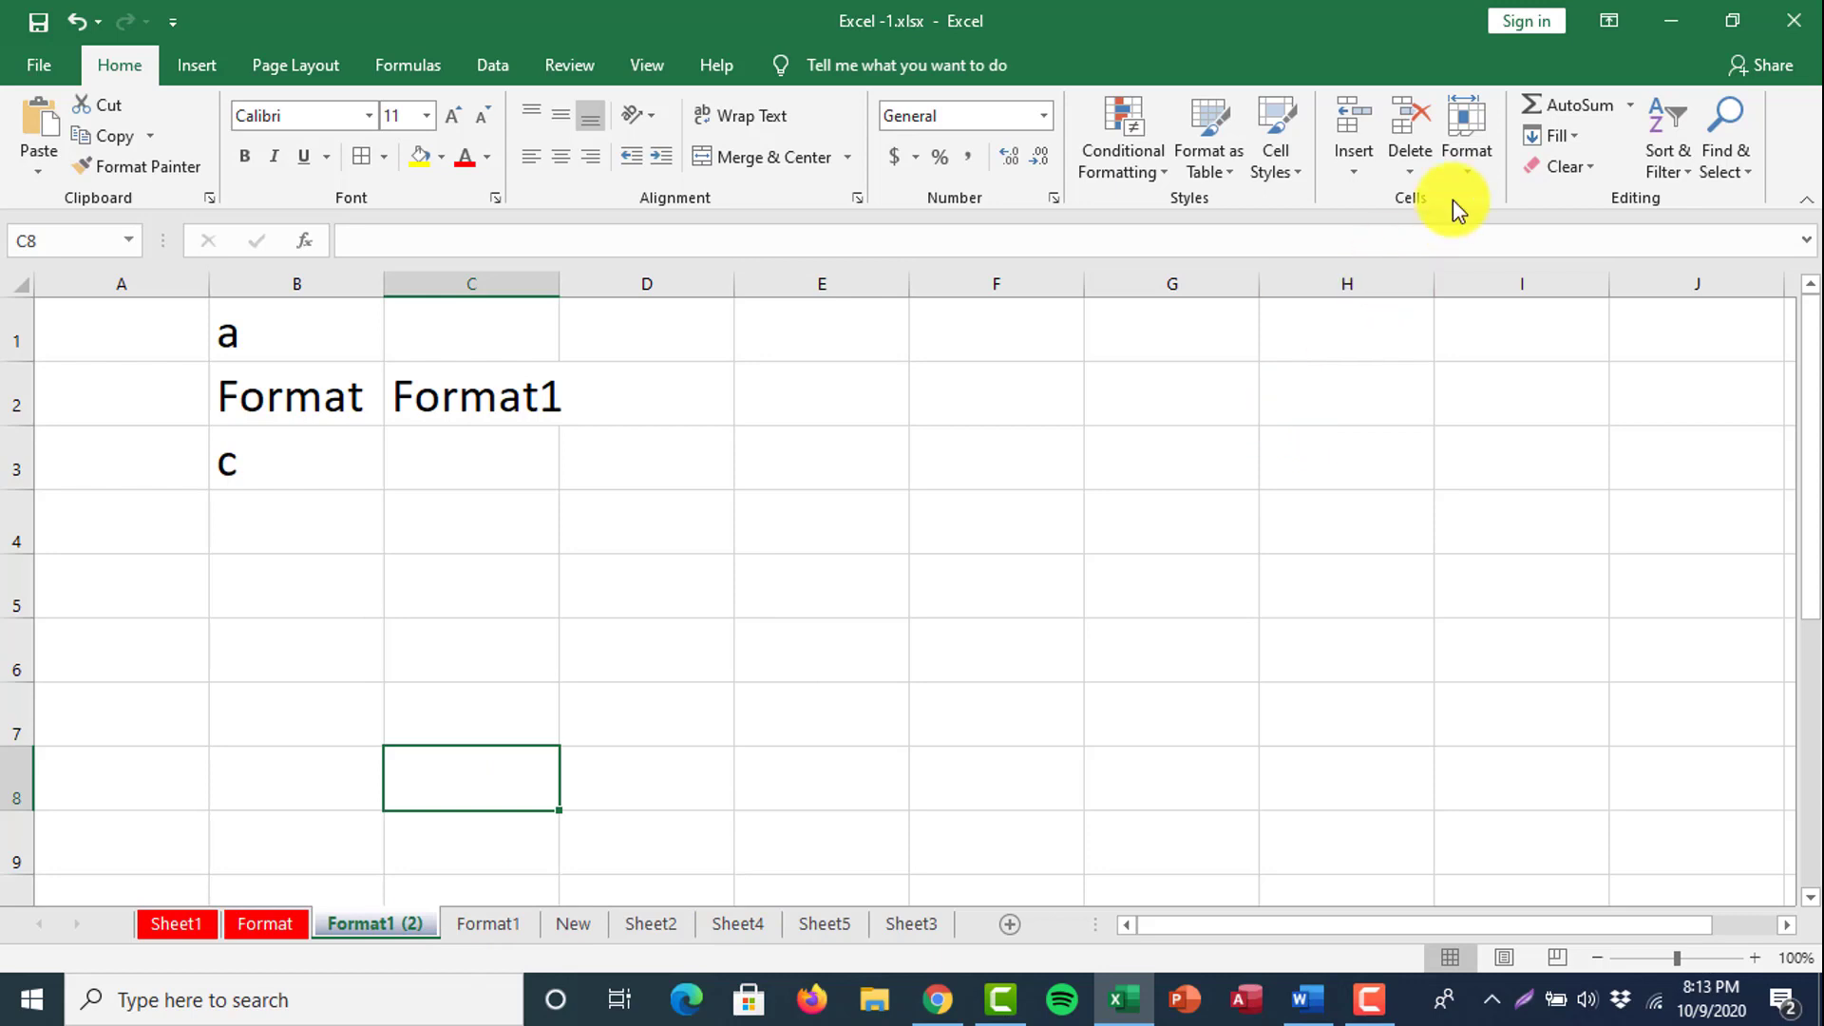
pyautogui.click(1462, 168)
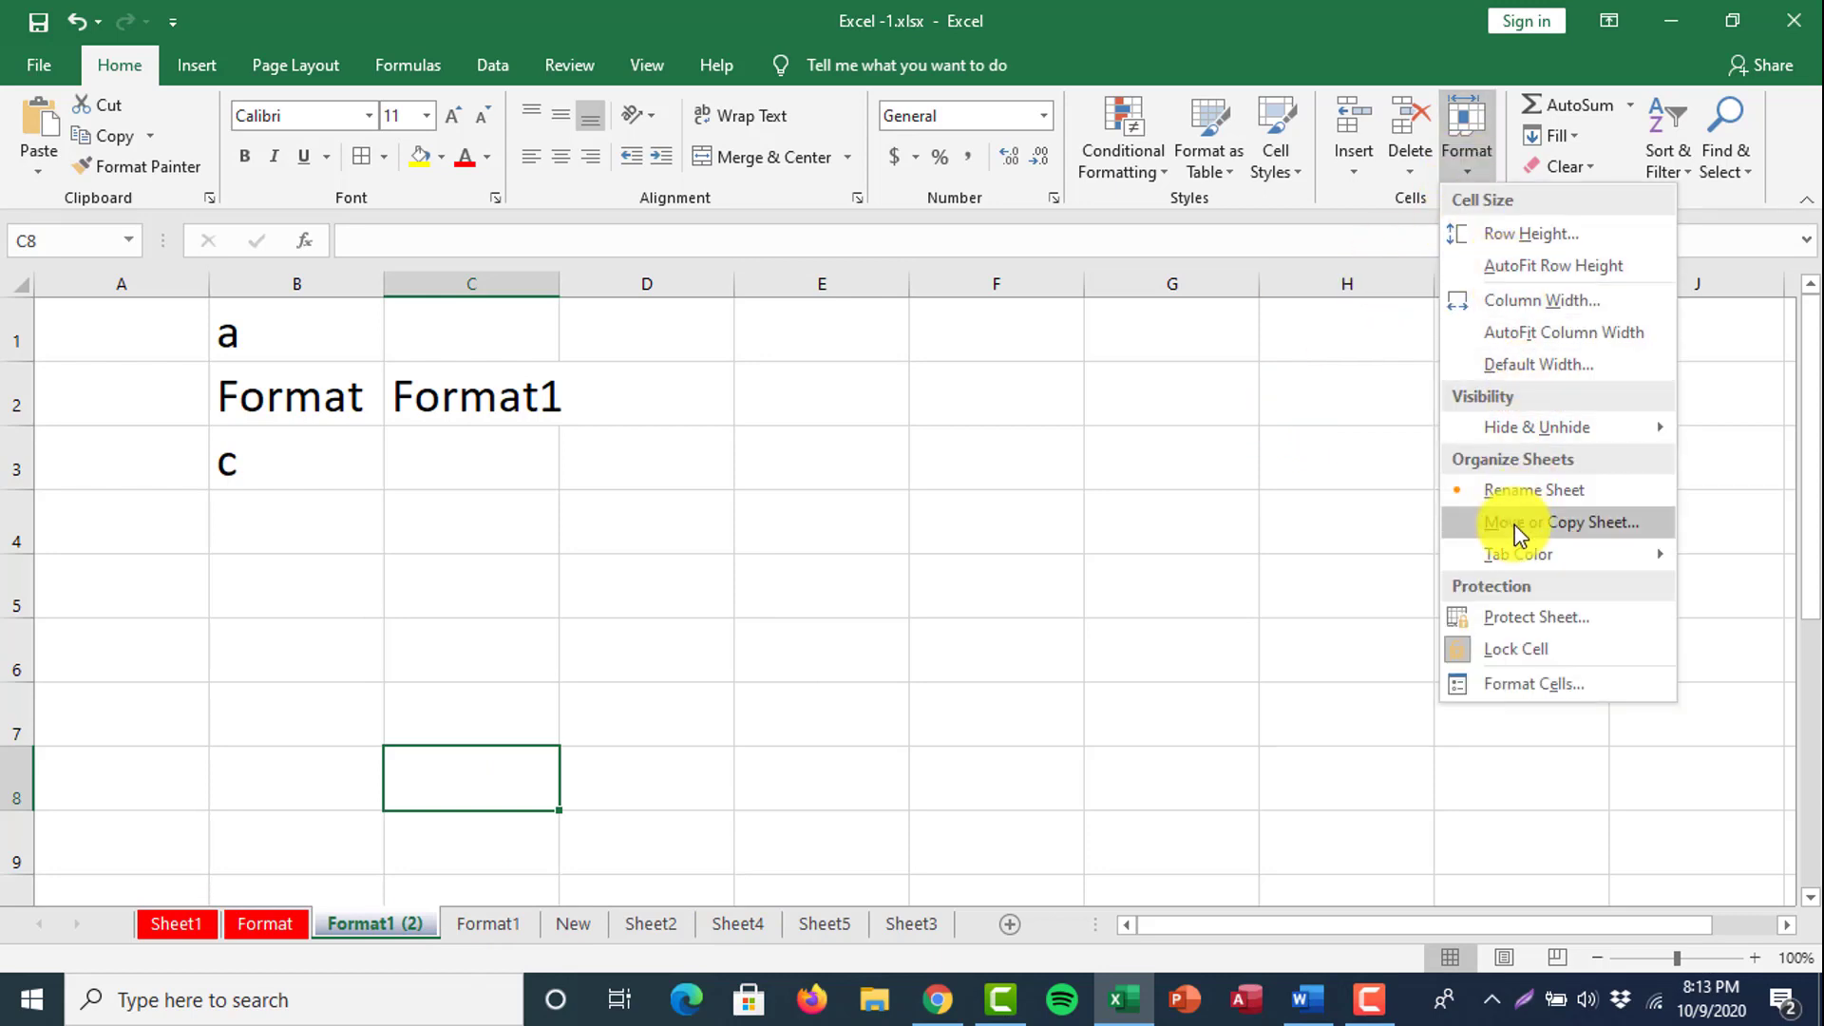
pyautogui.moveTo(1507, 550)
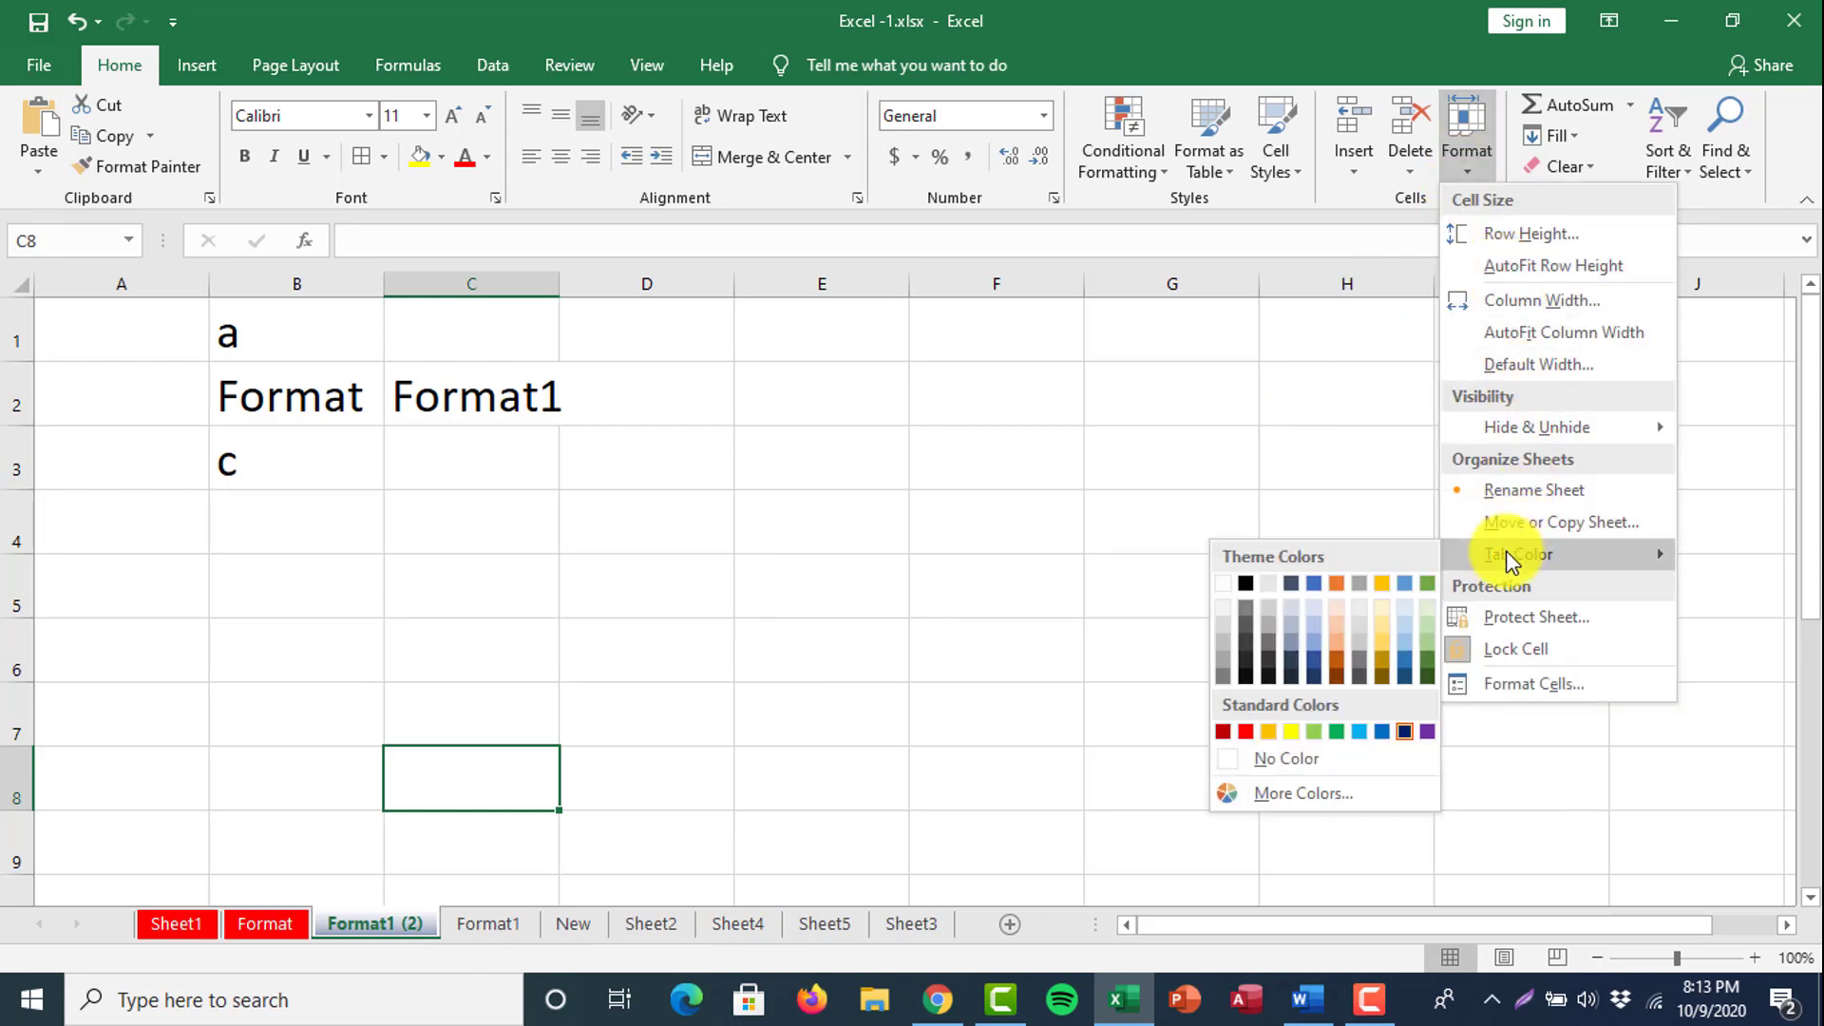
pyautogui.click(1384, 677)
pyautogui.click(489, 927)
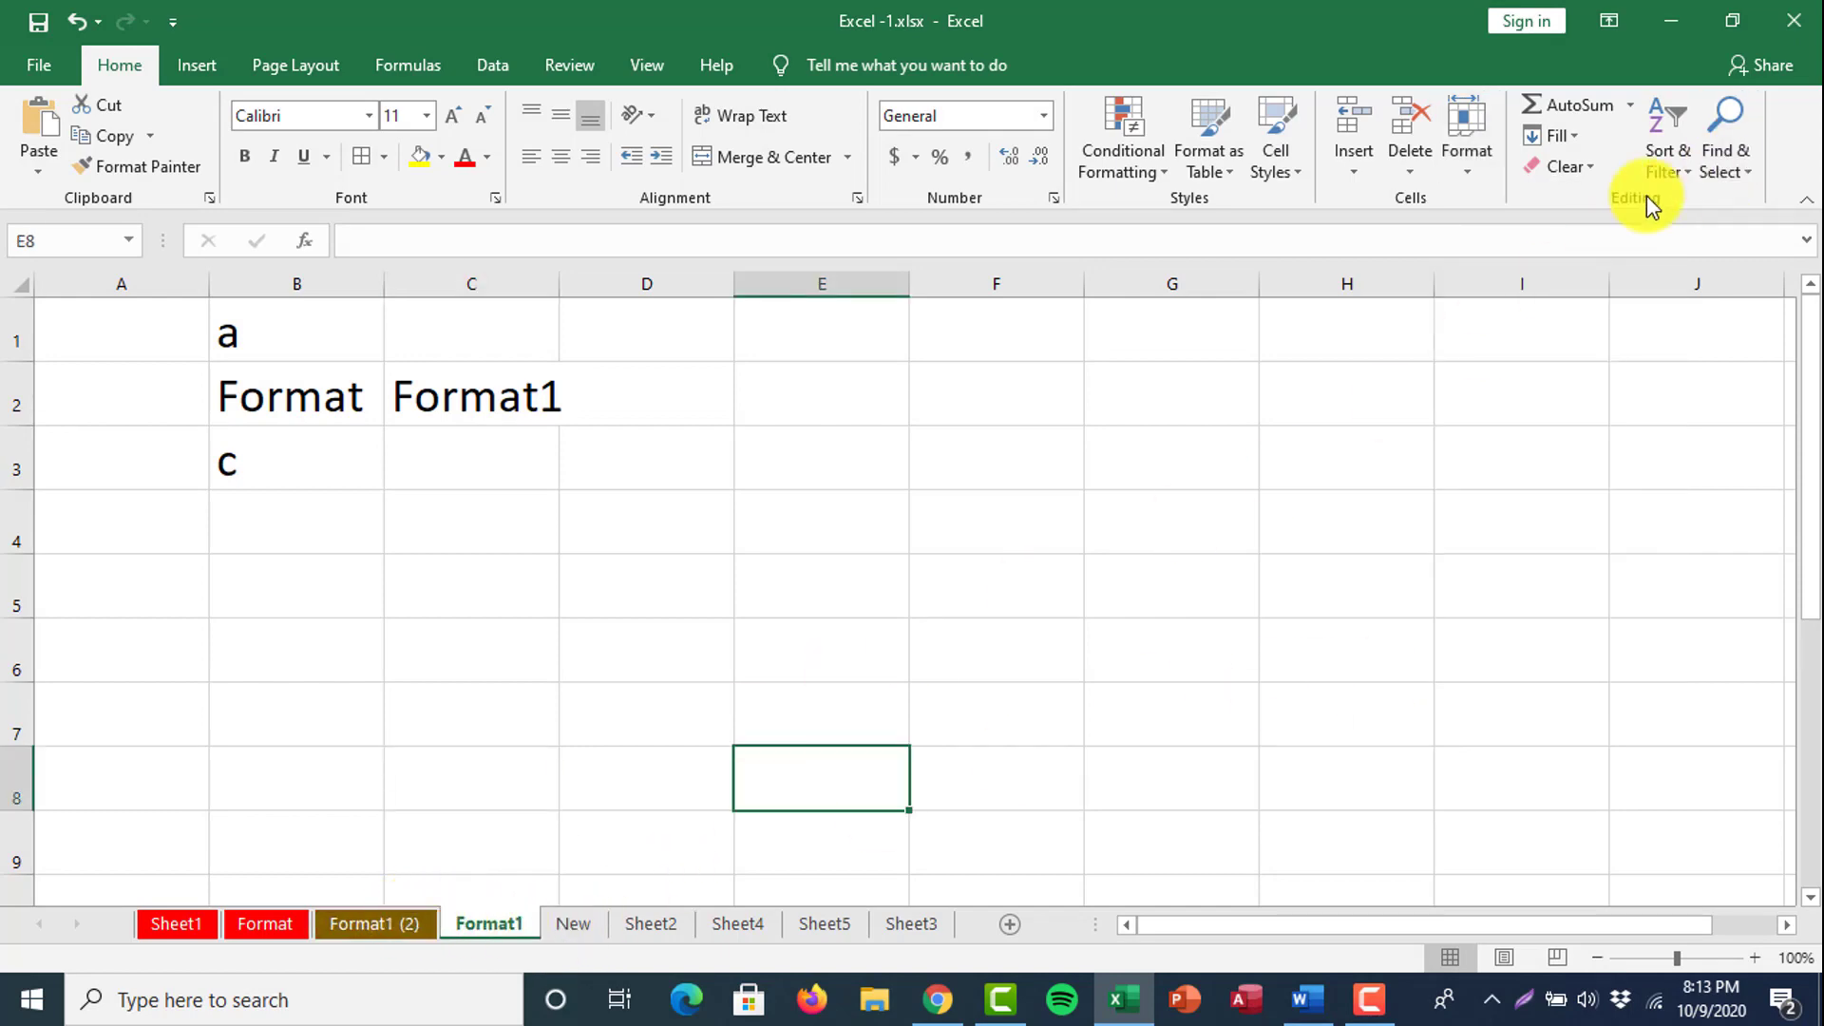
# Protect the Format1 worksheet without a password, additionally allowing users to format rows.
pyautogui.click(1468, 162)
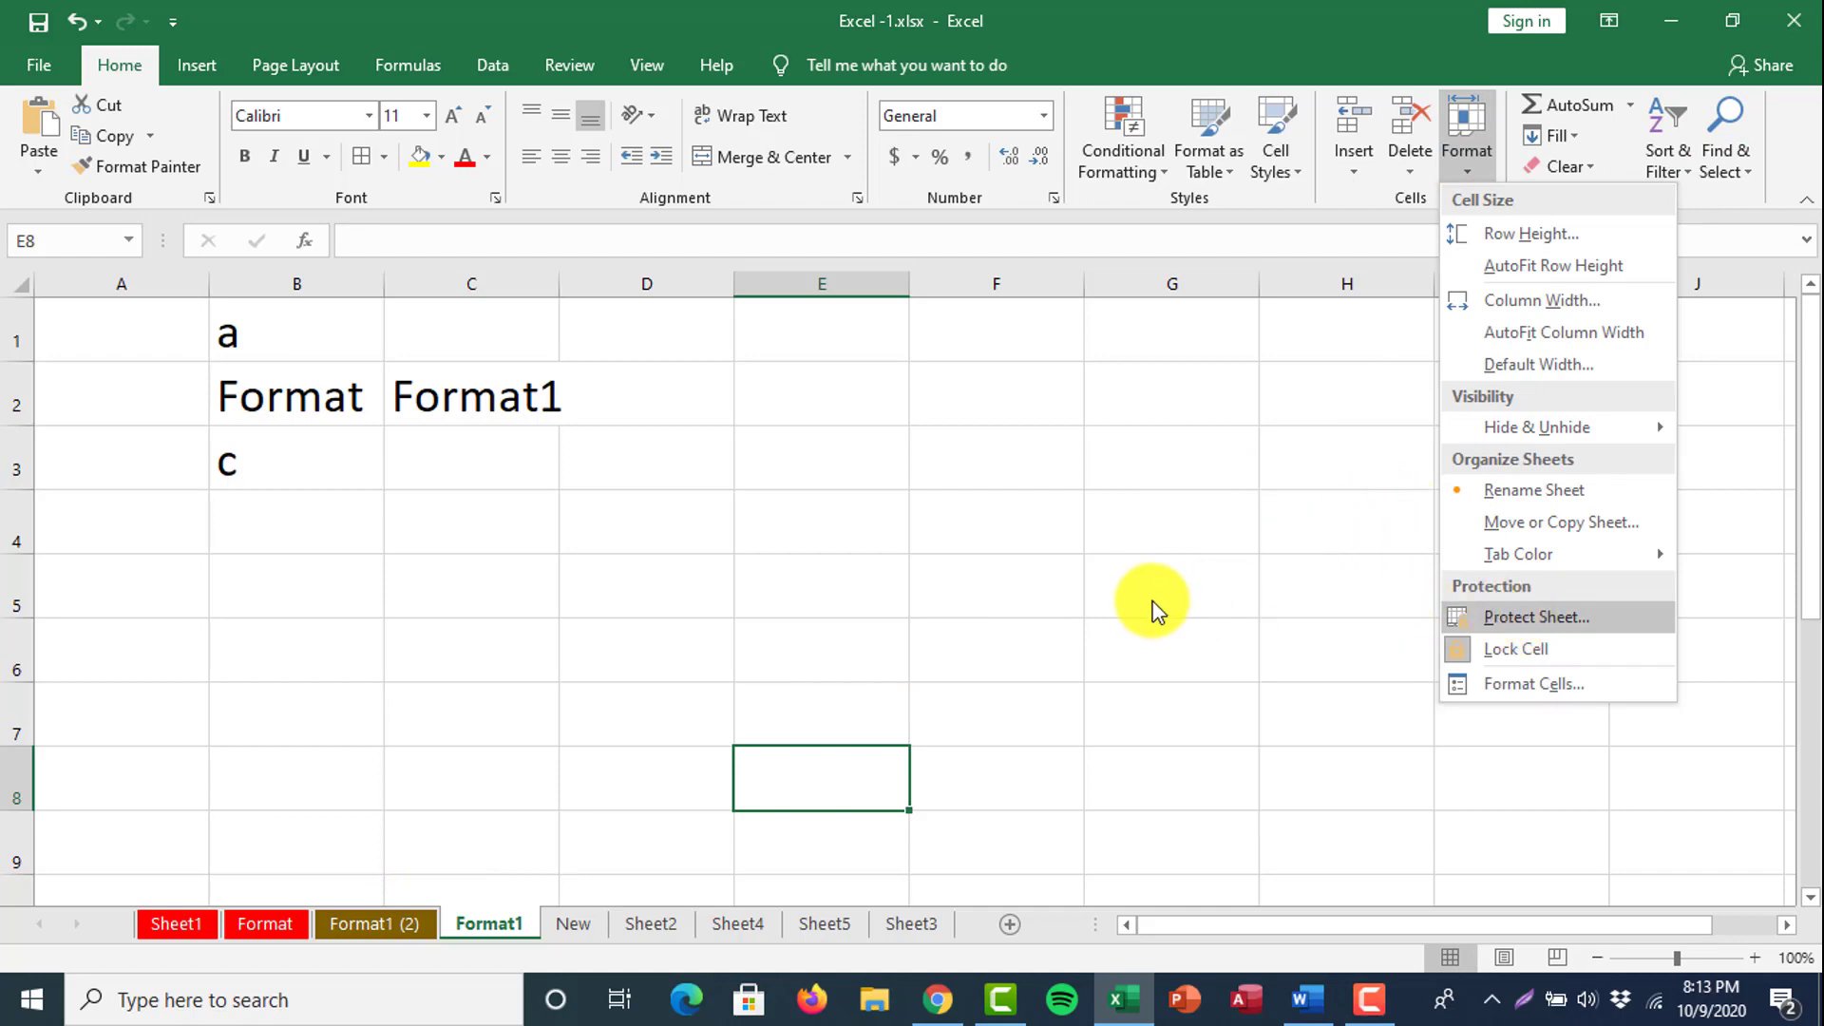
pyautogui.click(1064, 596)
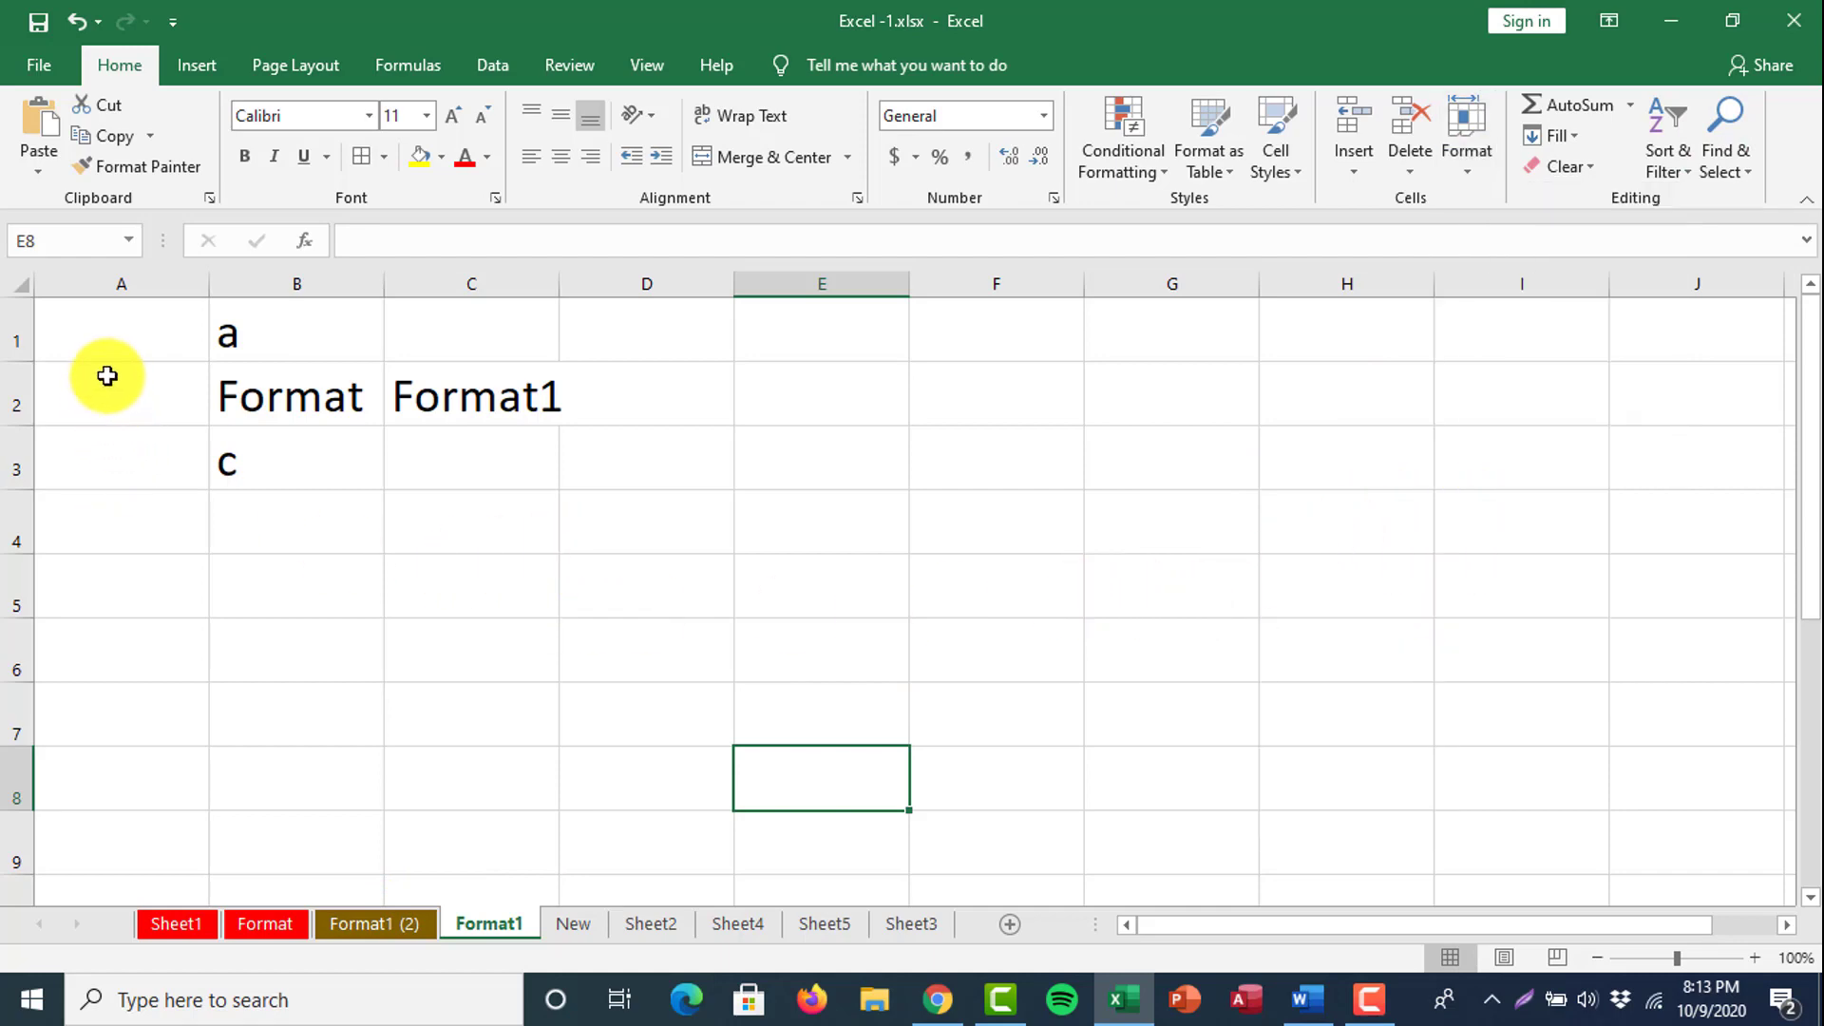
pyautogui.click(59, 396)
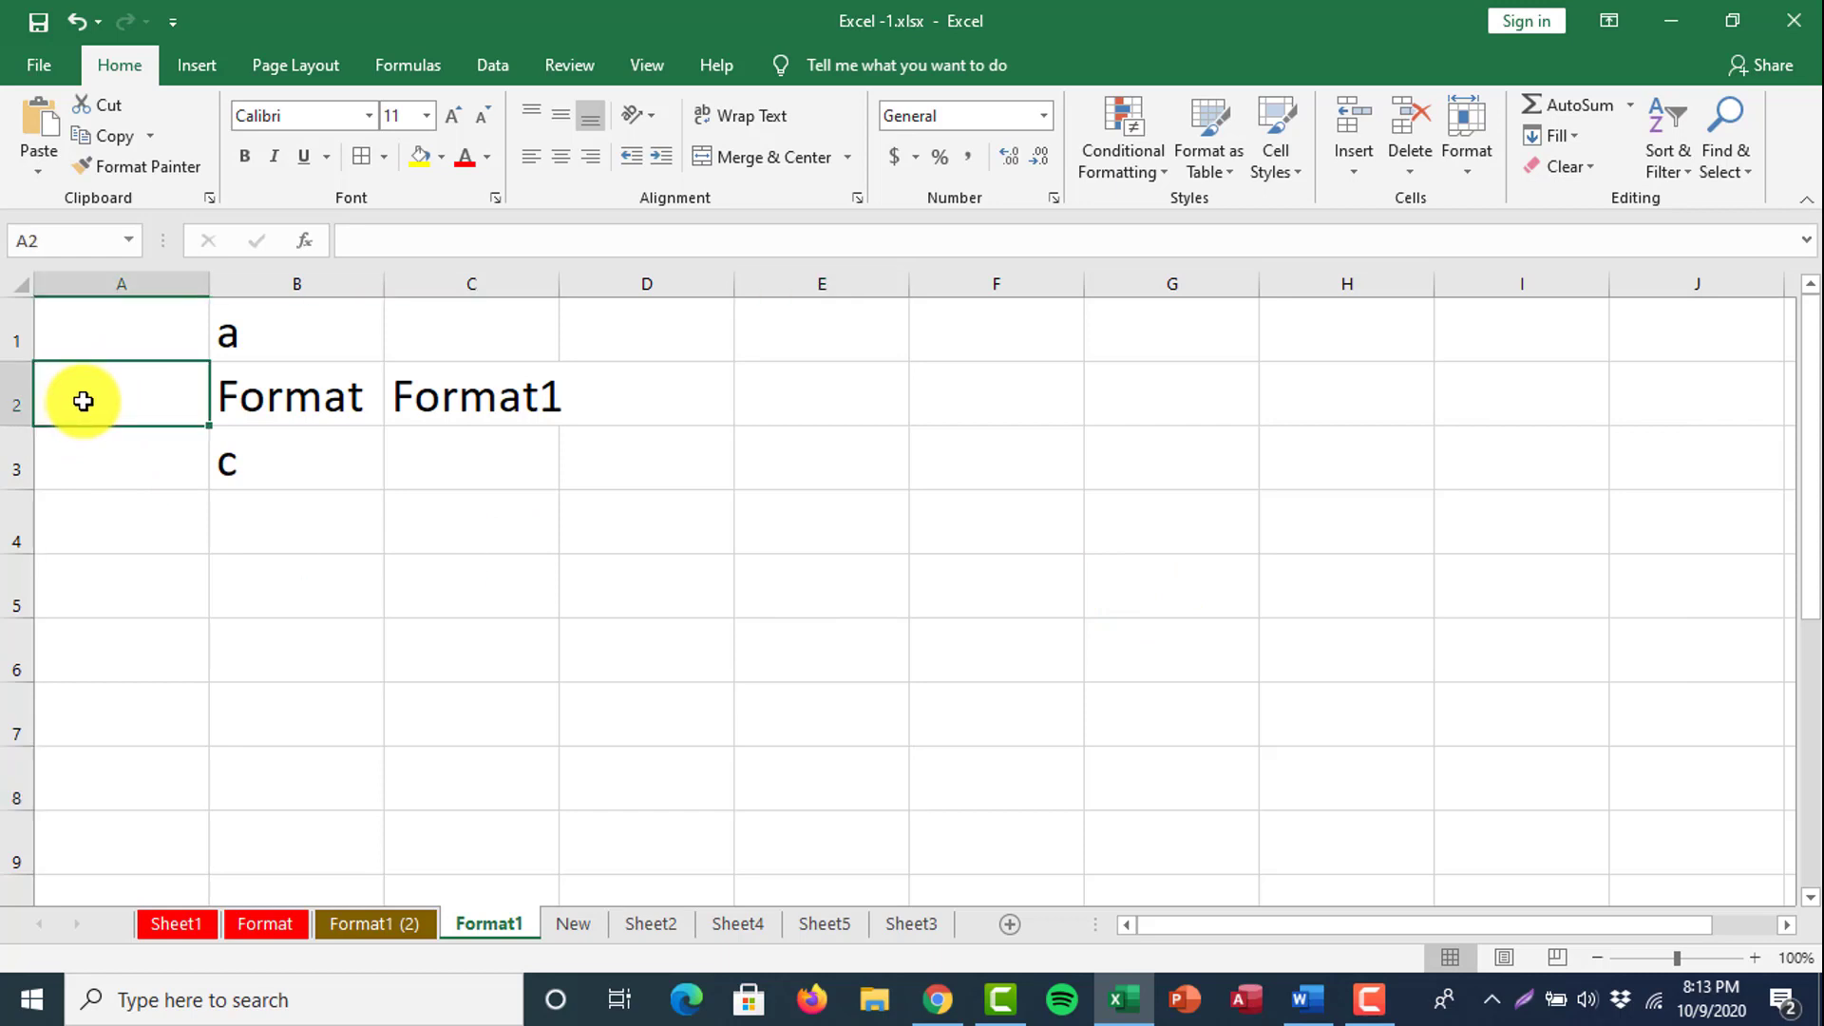
pyautogui.click(1463, 168)
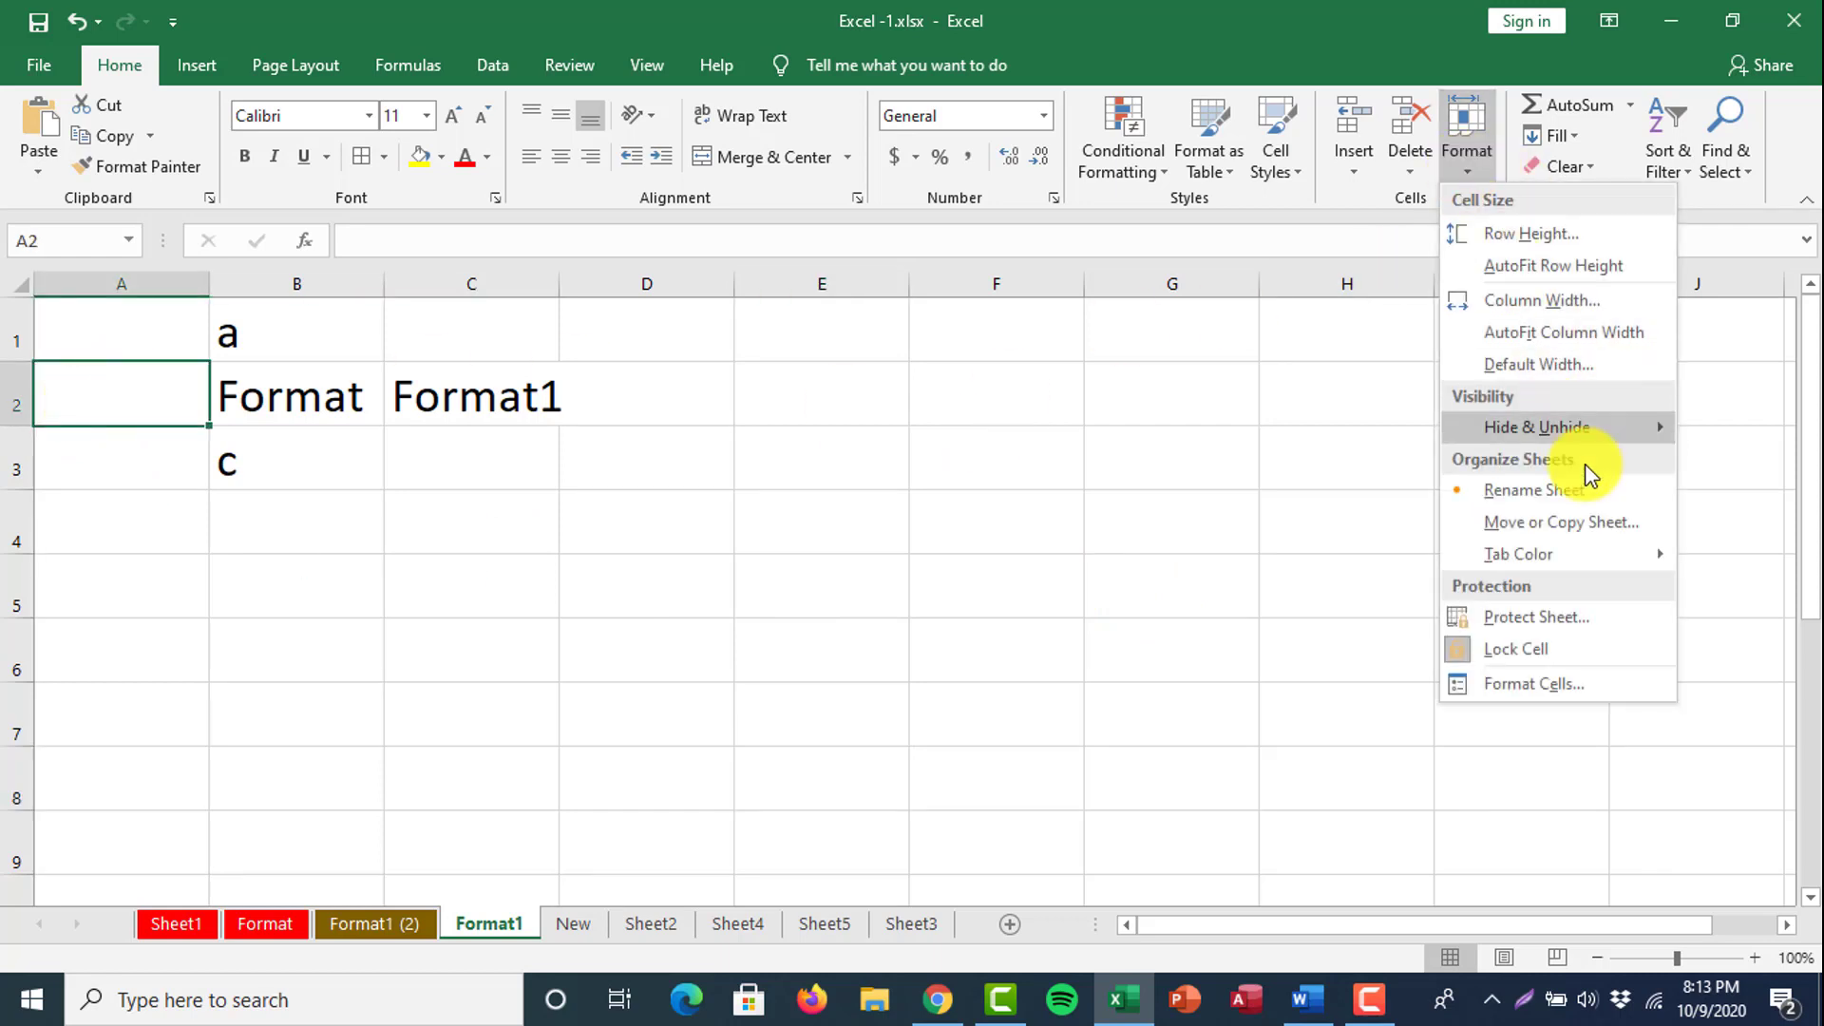
pyautogui.click(1602, 626)
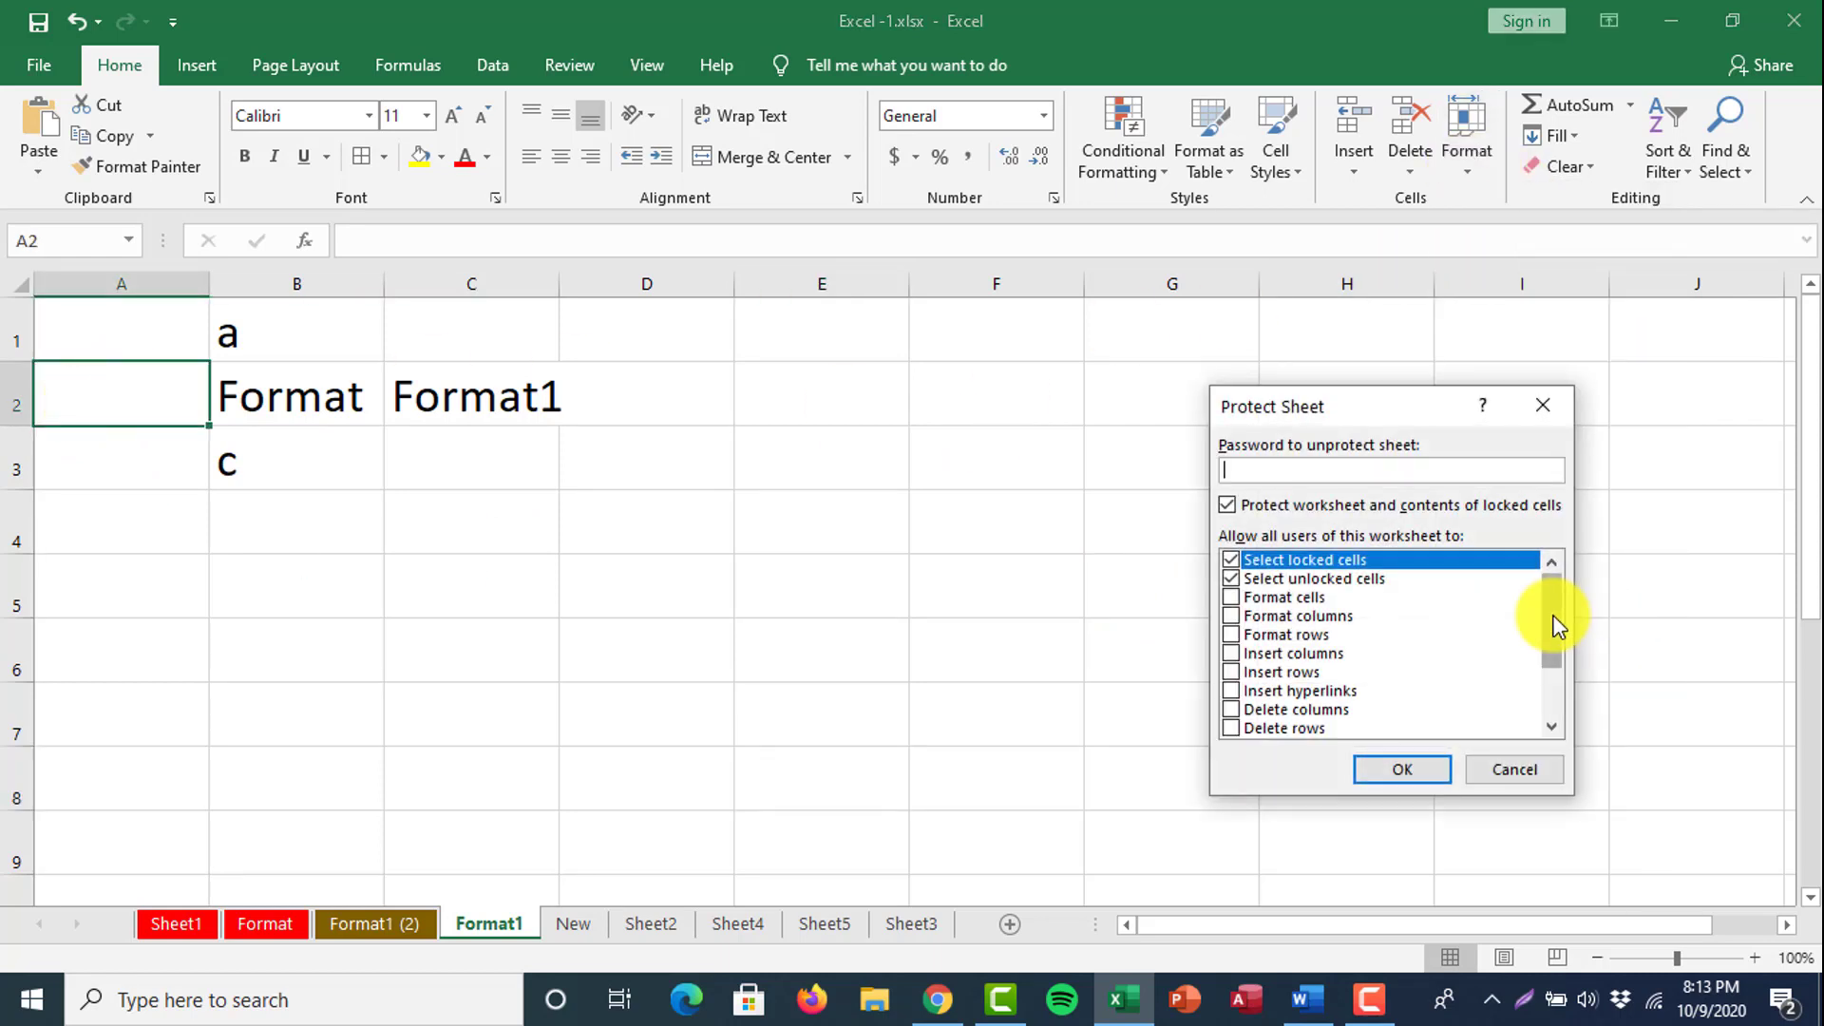
pyautogui.click(1237, 636)
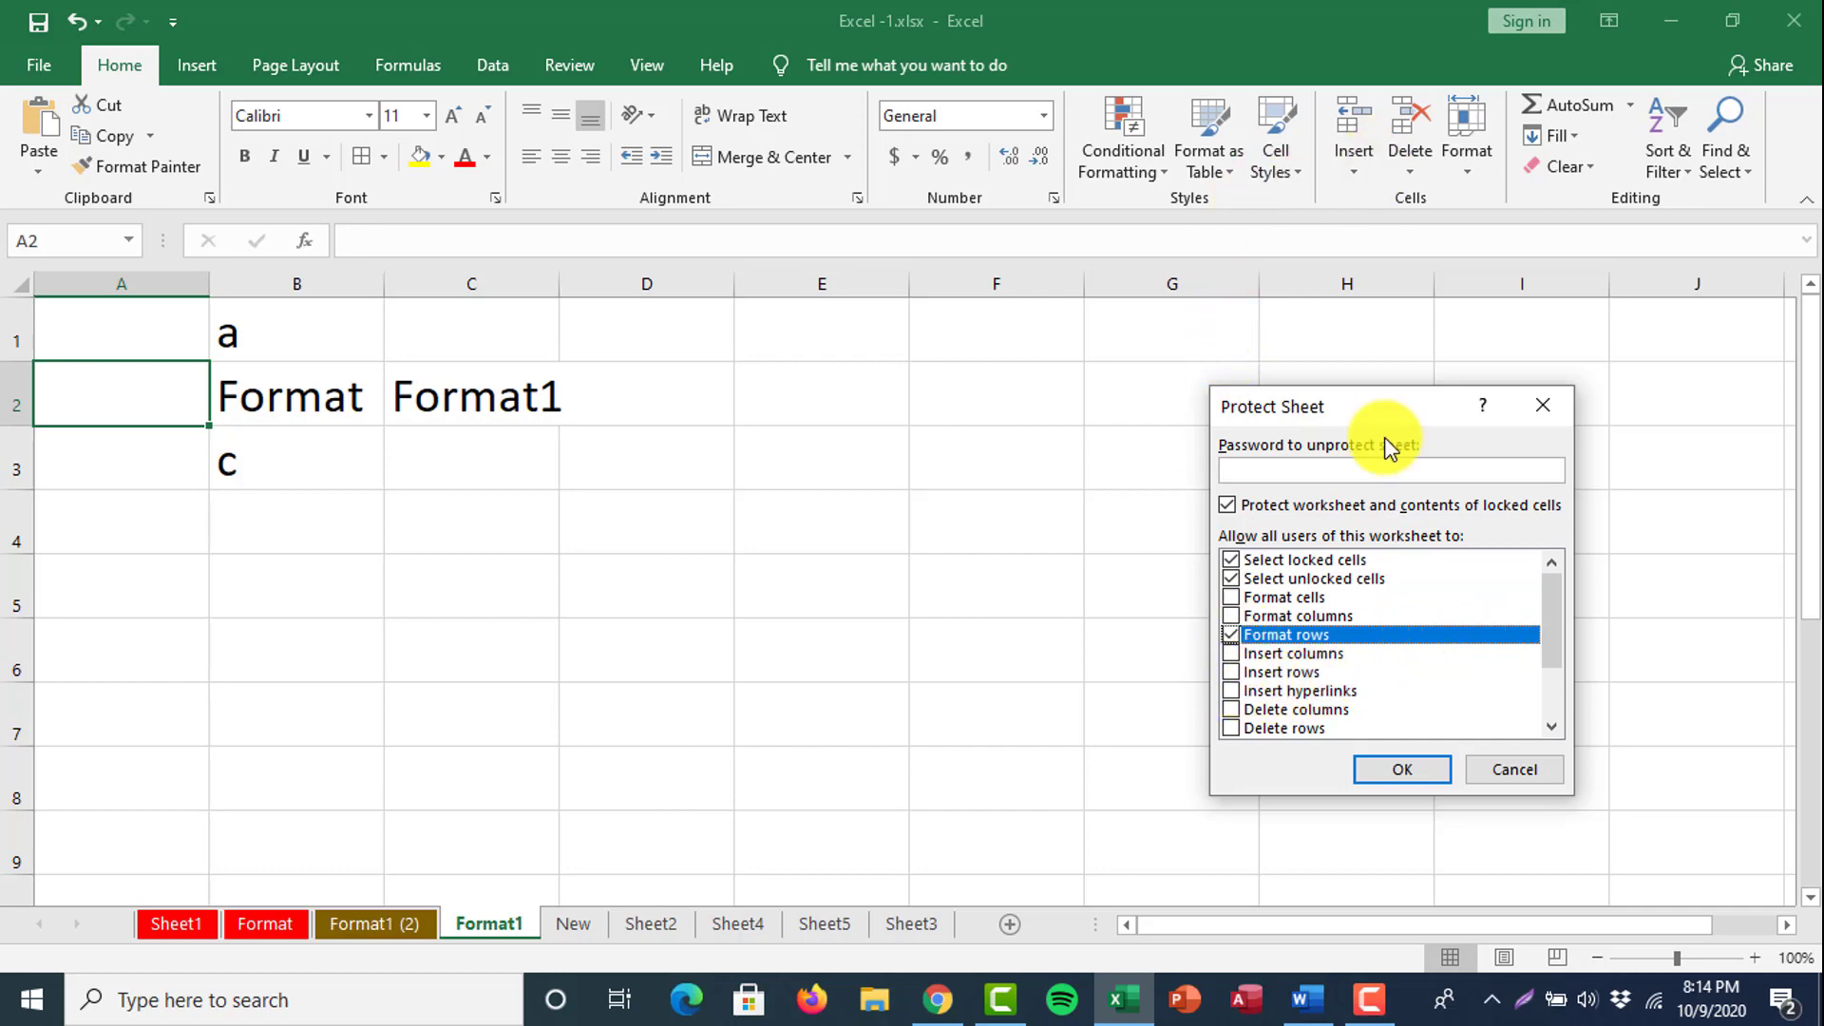
pyautogui.click(1260, 673)
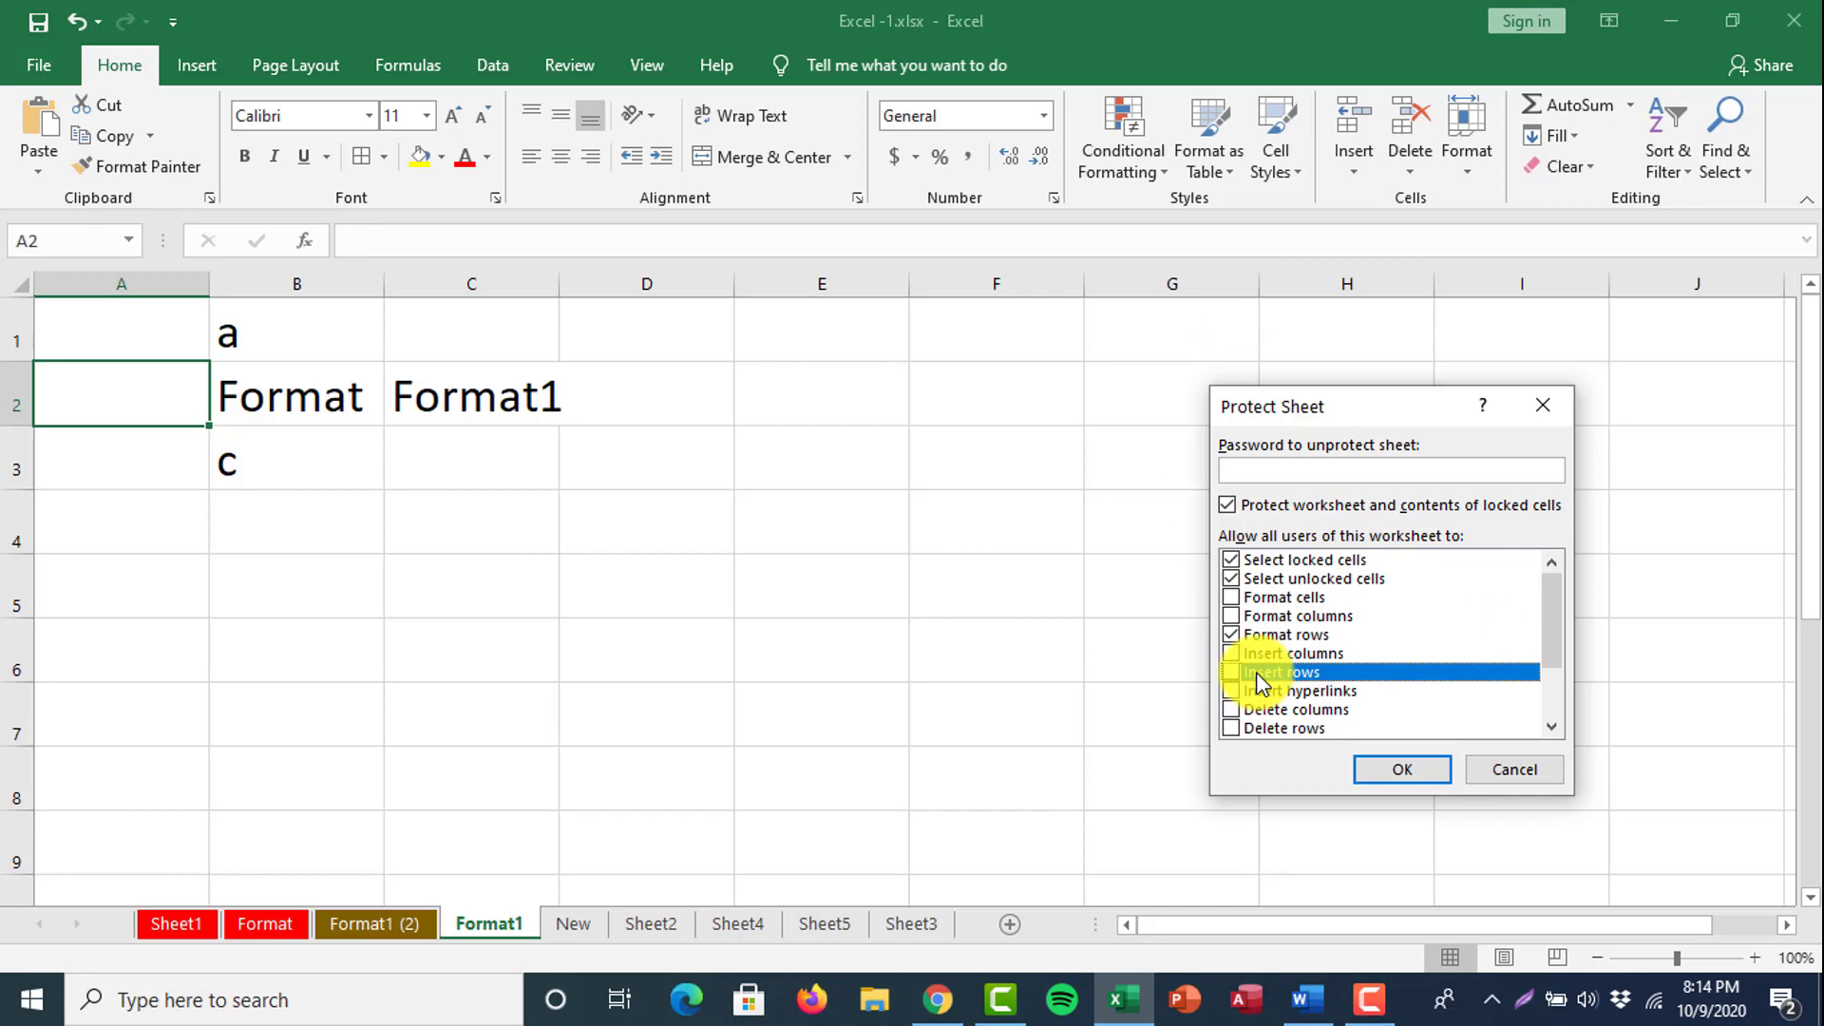
pyautogui.click(1256, 656)
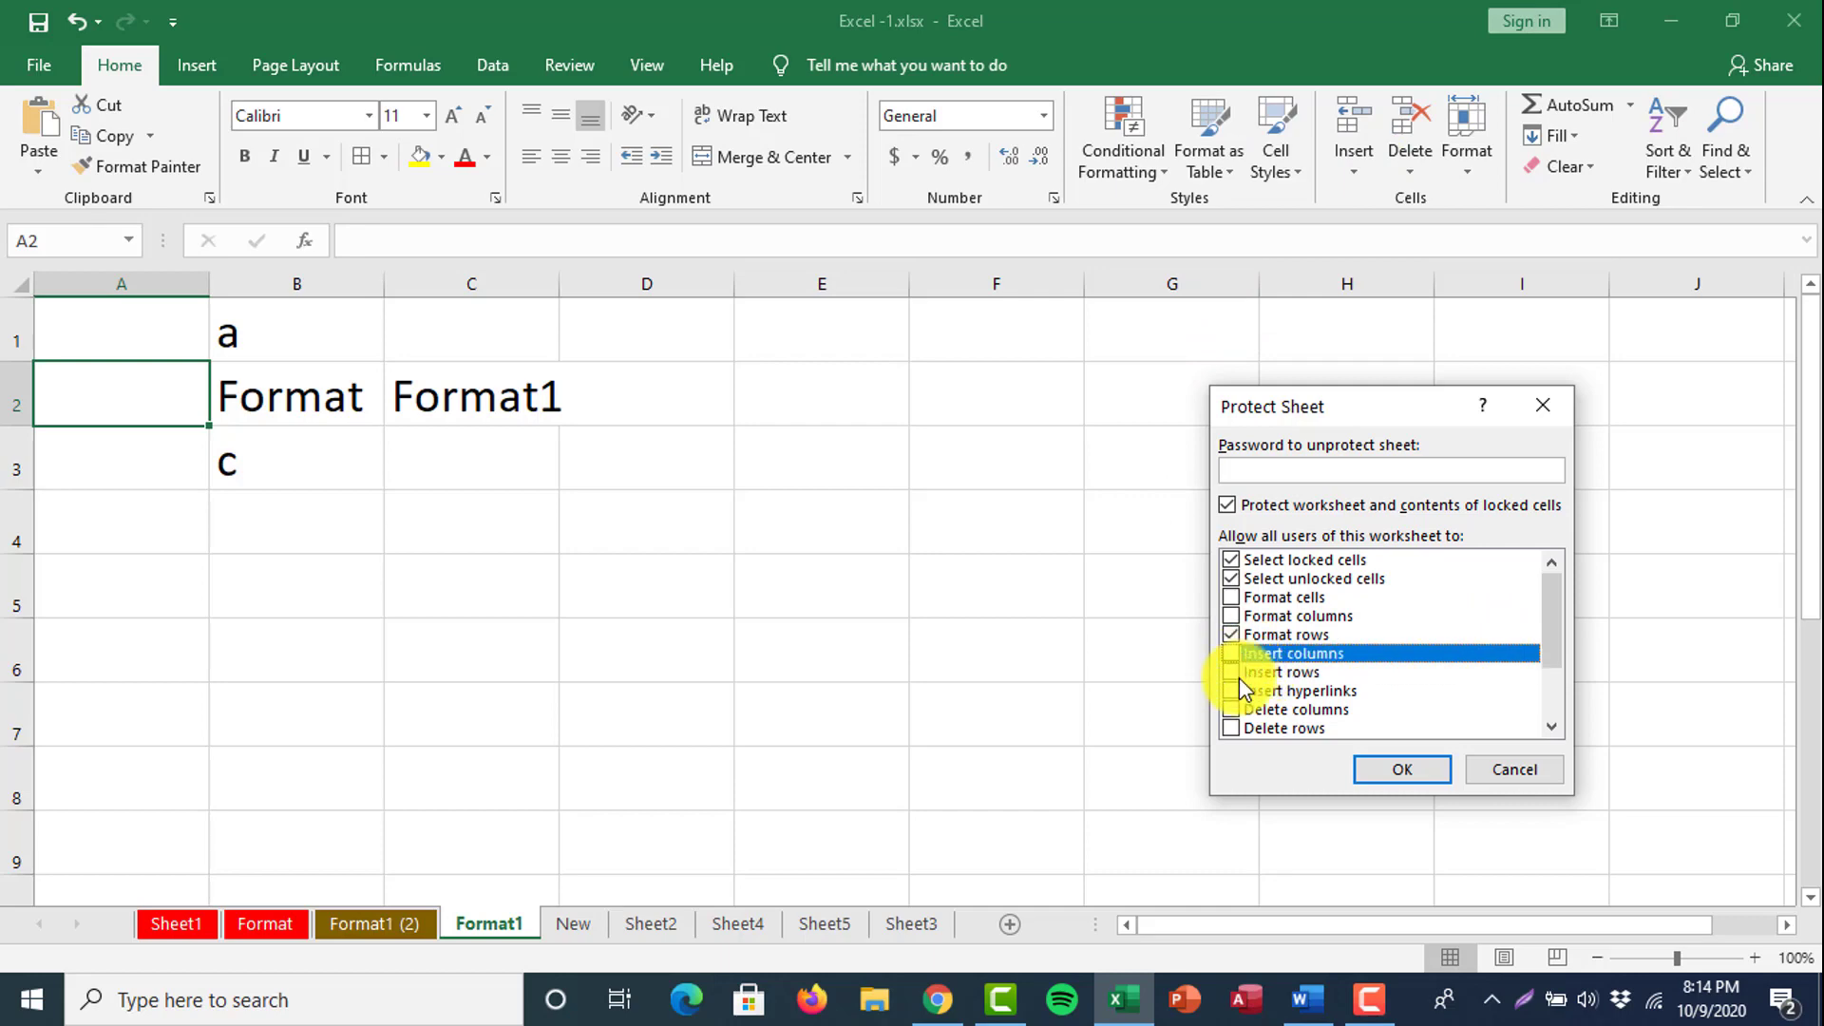
pyautogui.click(1385, 760)
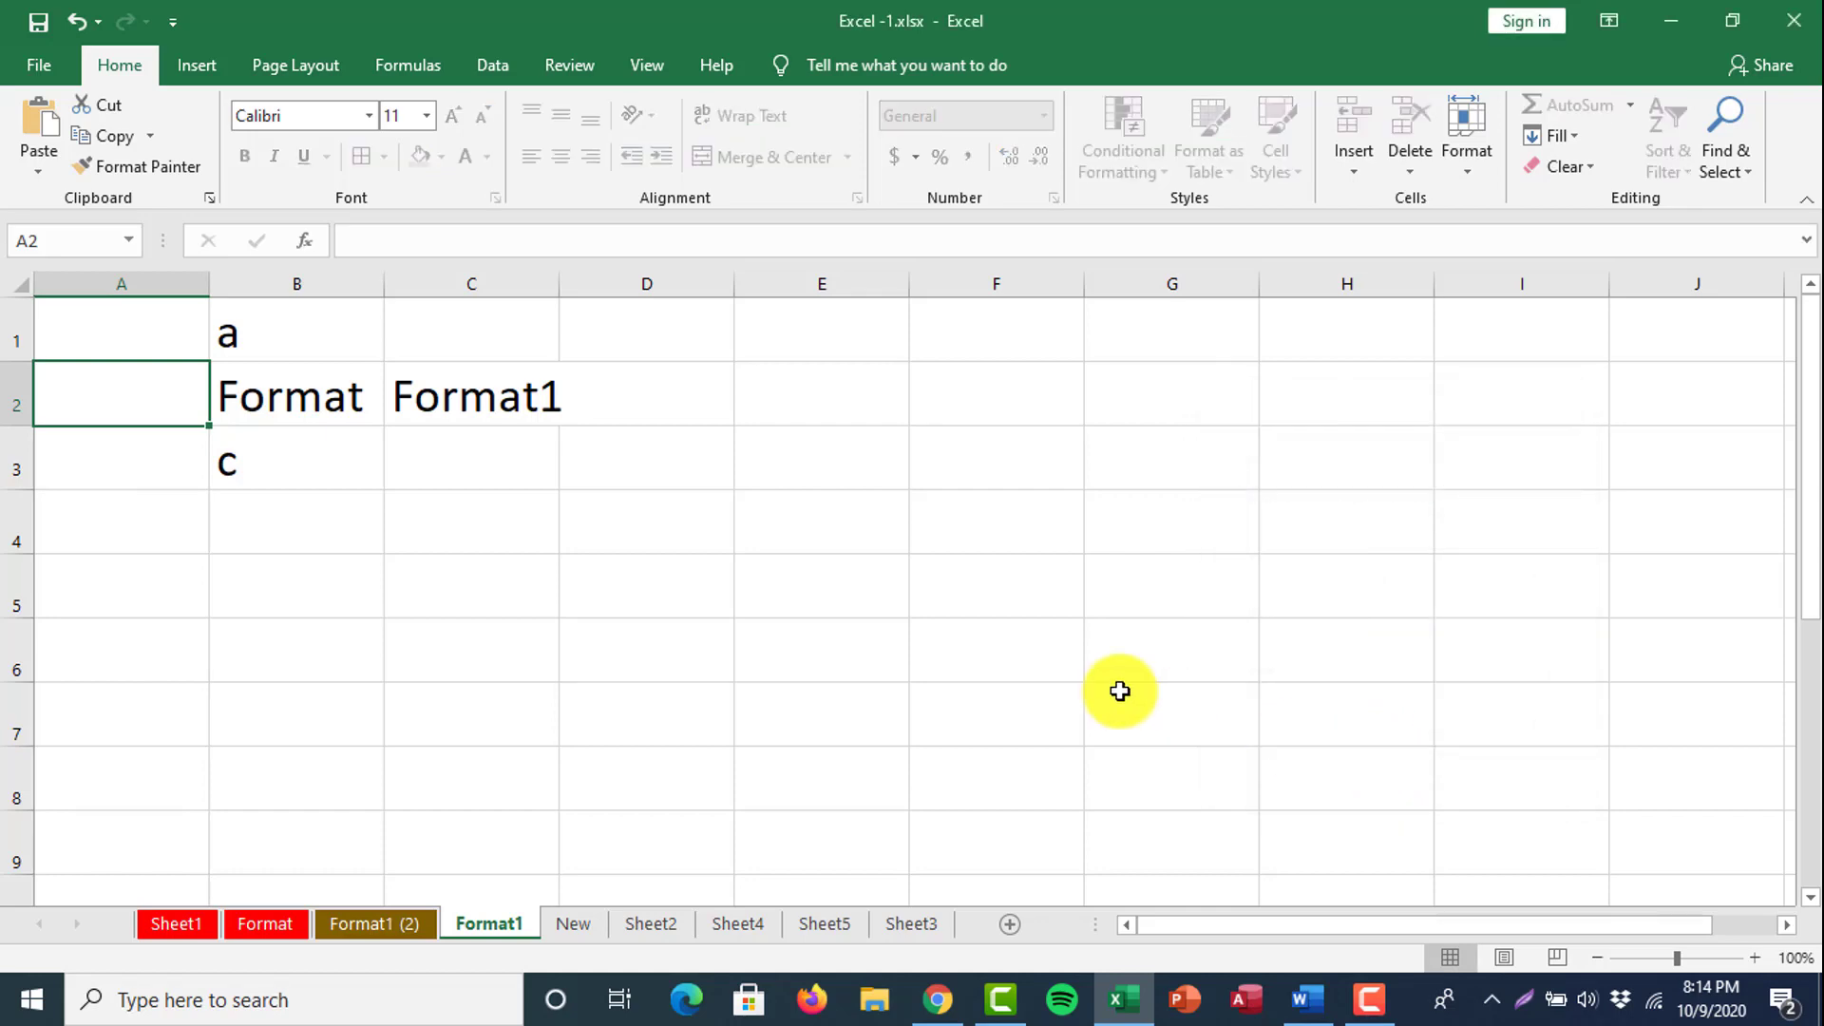
# Make row 2 of the protected Format1 worksheet slightly taller and select cell A2.
pyautogui.click(1064, 698)
pyautogui.click(436, 629)
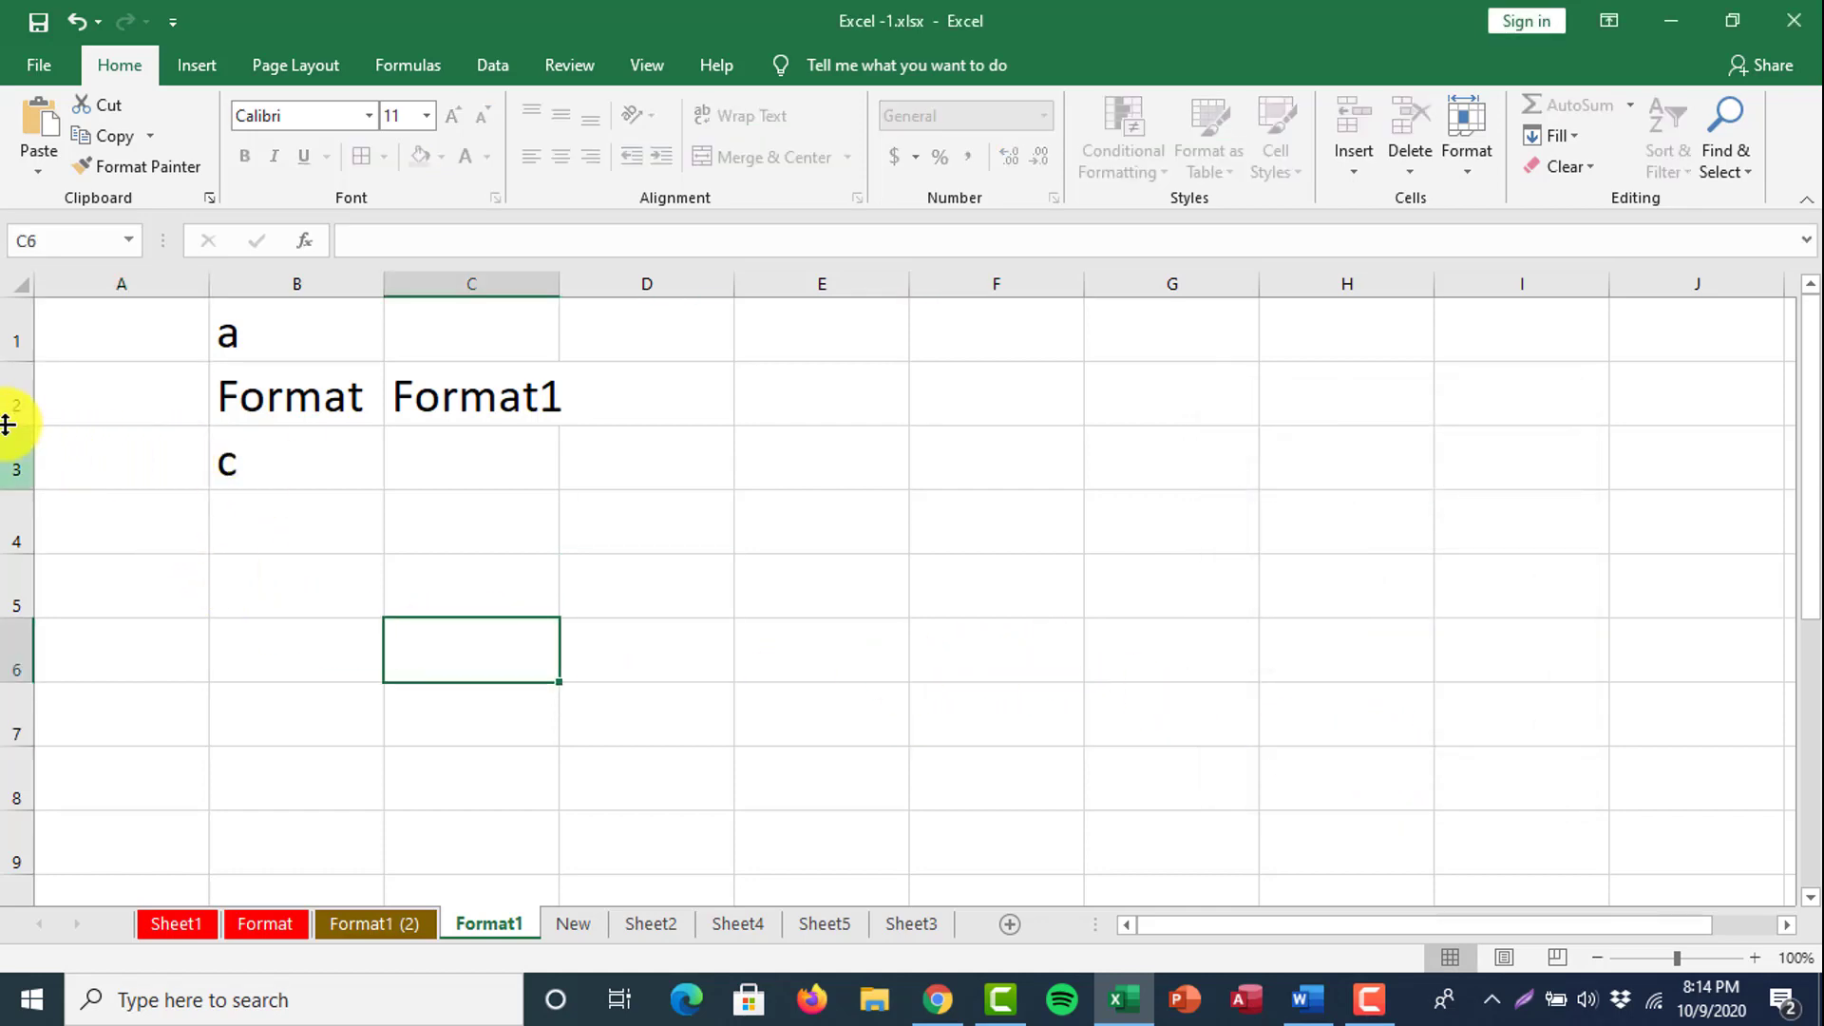
pyautogui.moveTo(12, 424)
pyautogui.mouseDown()
pyautogui.moveTo(12, 447)
pyautogui.moveTo(13, 412)
pyautogui.moveTo(12, 432)
pyautogui.mouseUp()
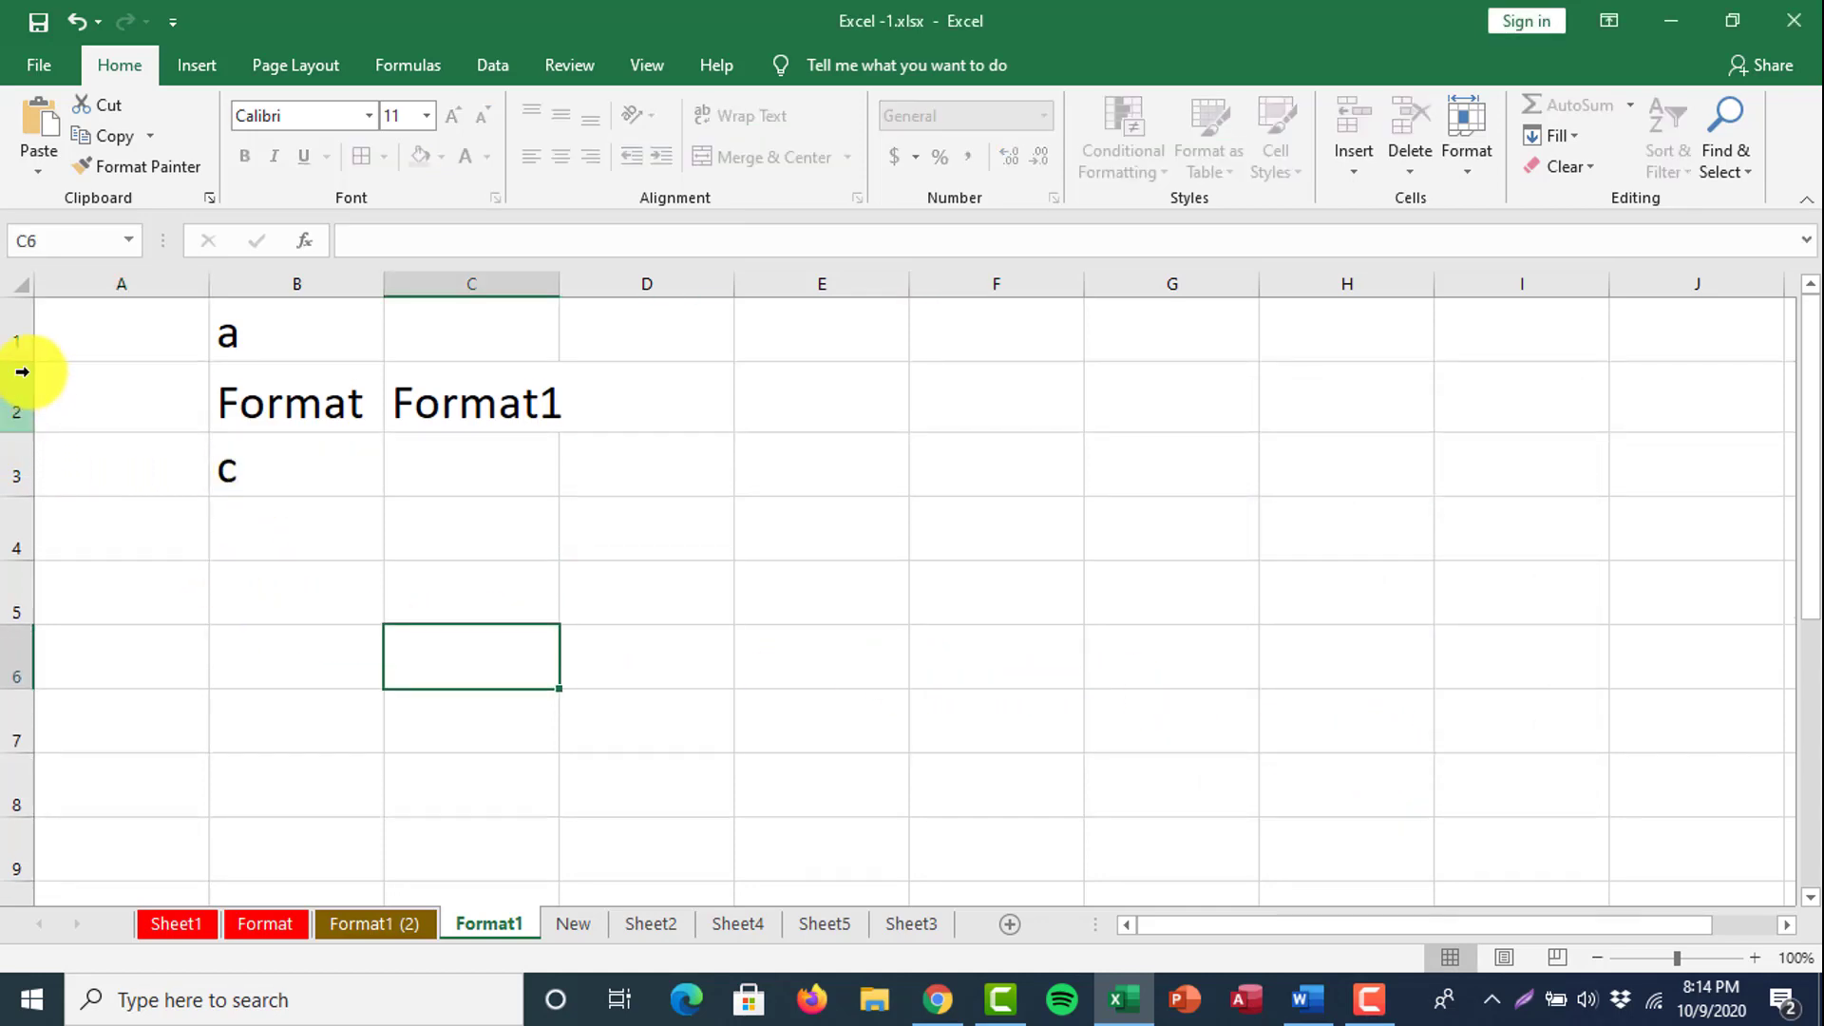
pyautogui.click(36, 379)
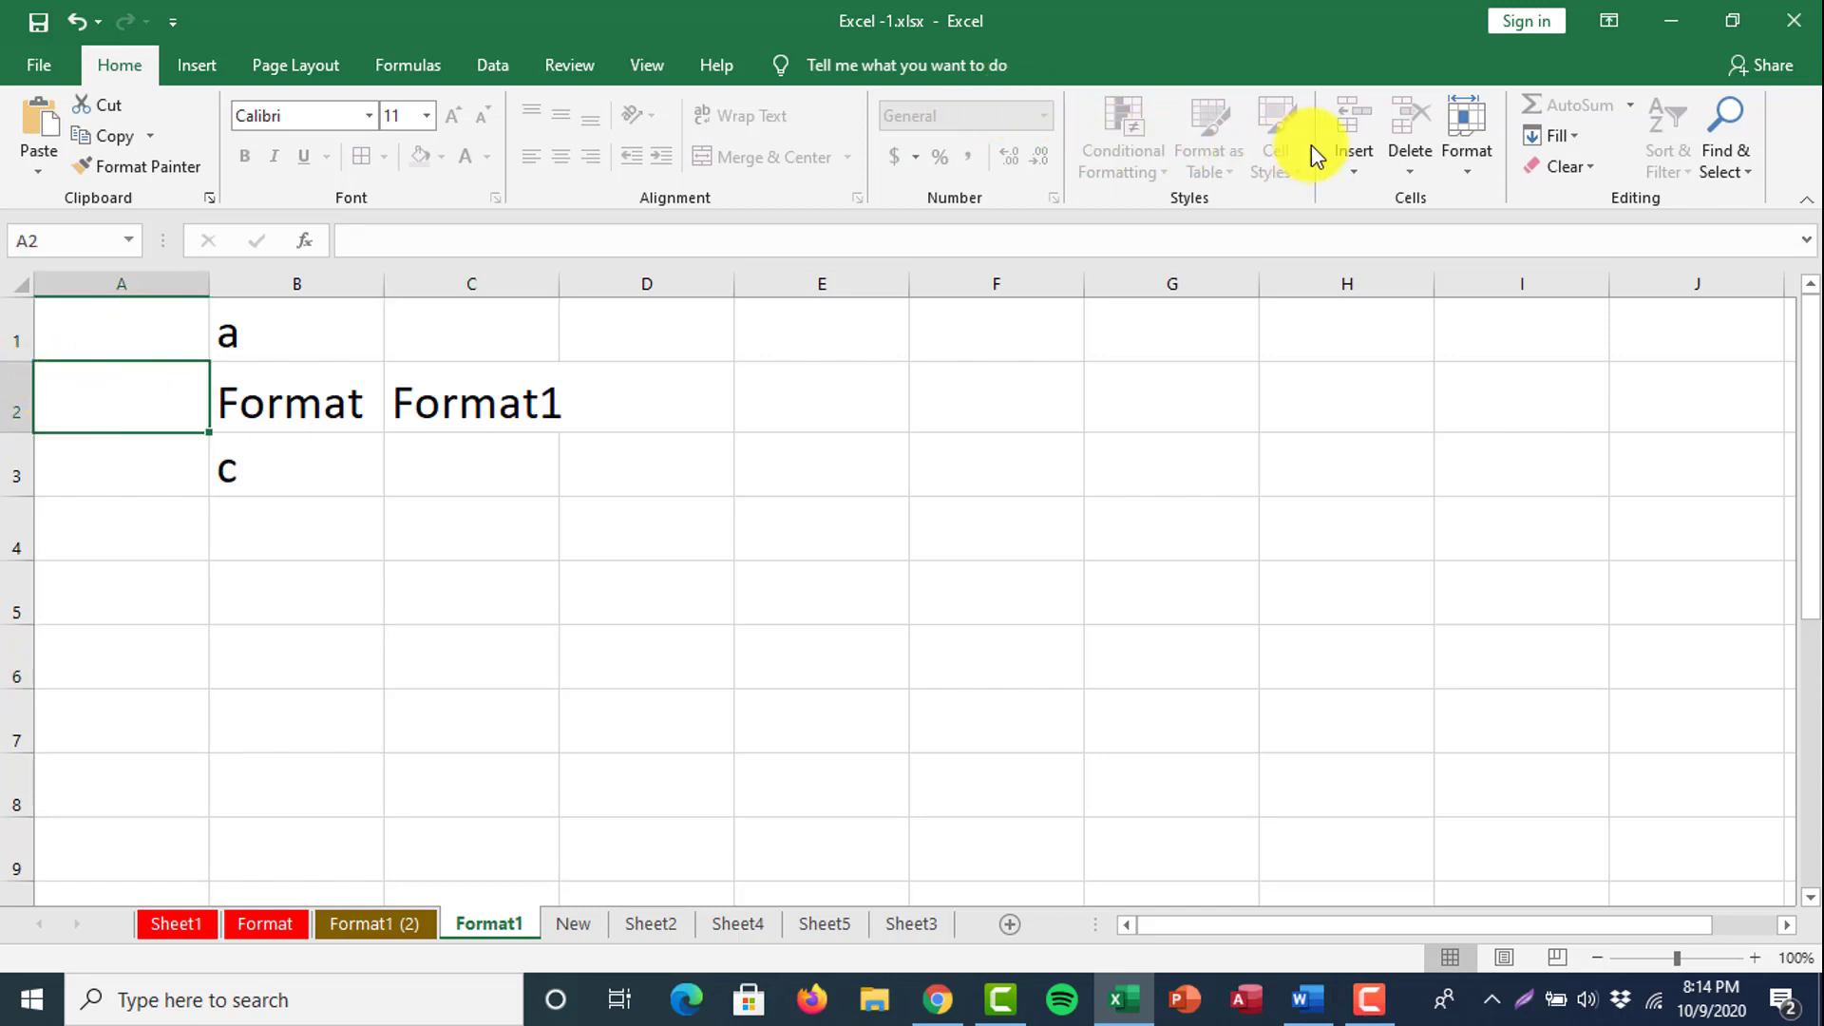
# Try inserting a sheet column before column A of the protected worksheet, undo it, and check the available delete options.
pyautogui.click(1349, 166)
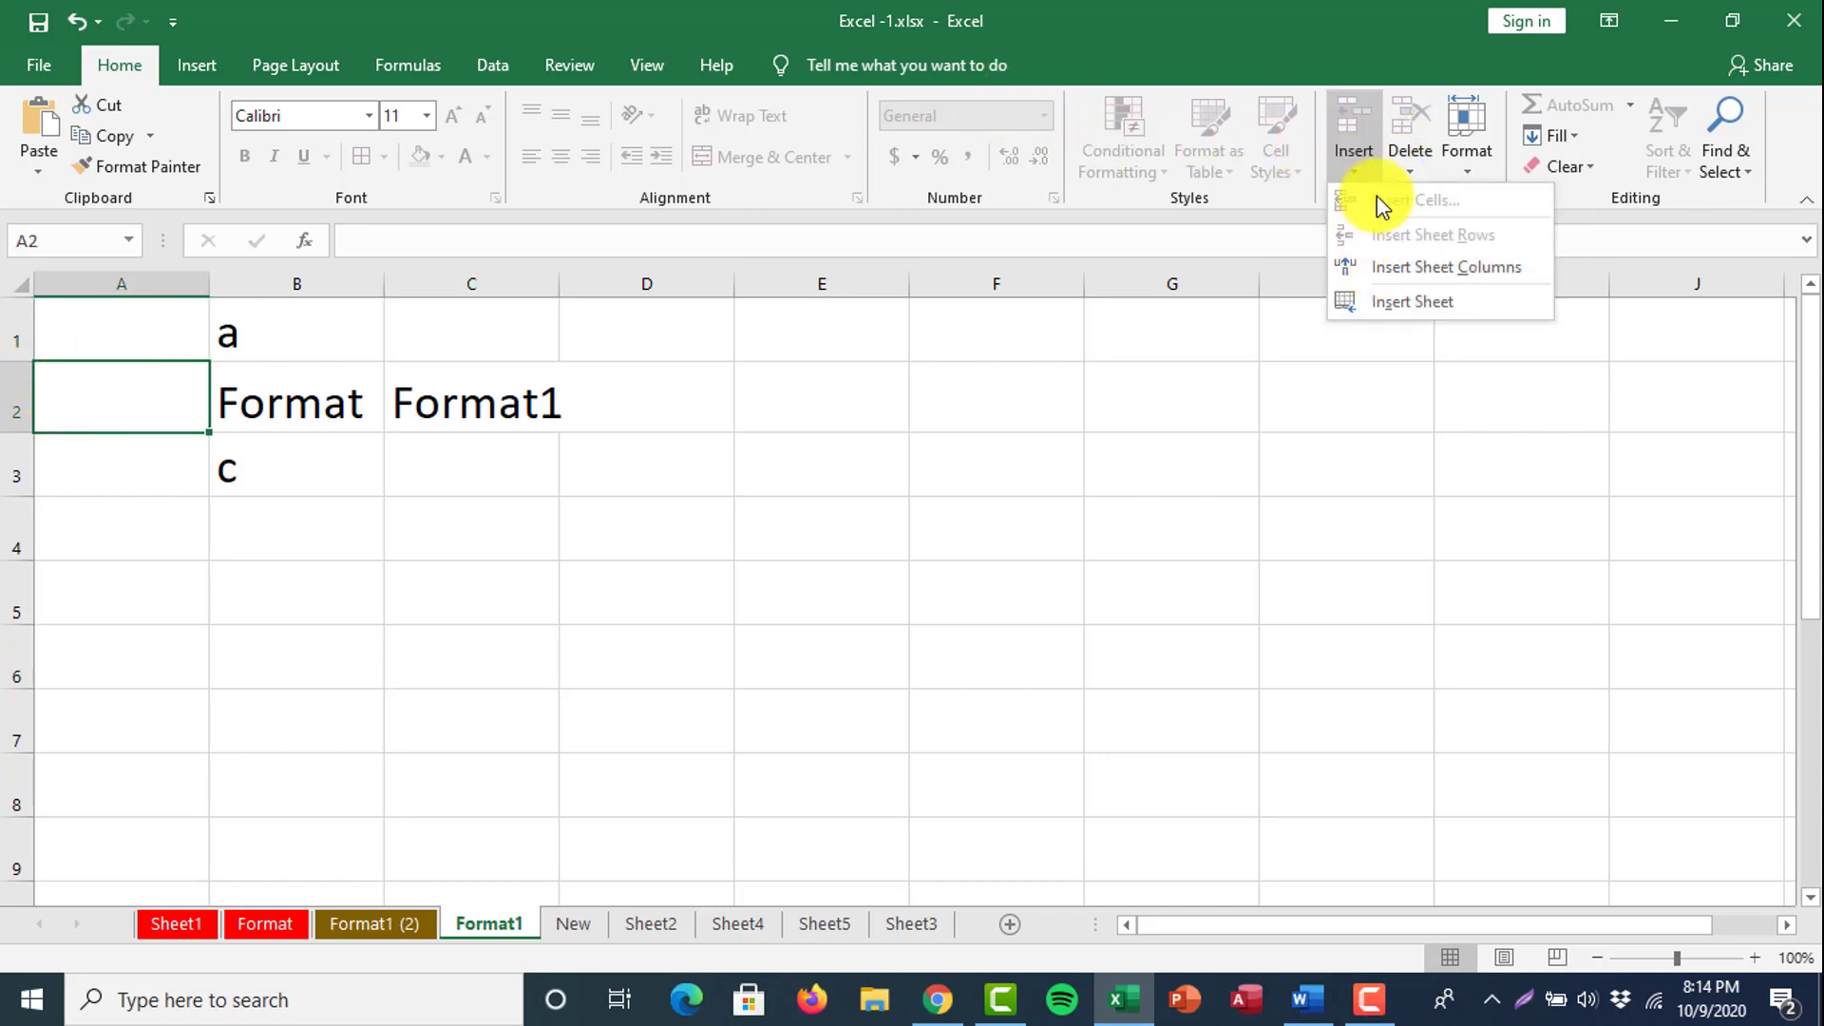
pyautogui.click(1380, 266)
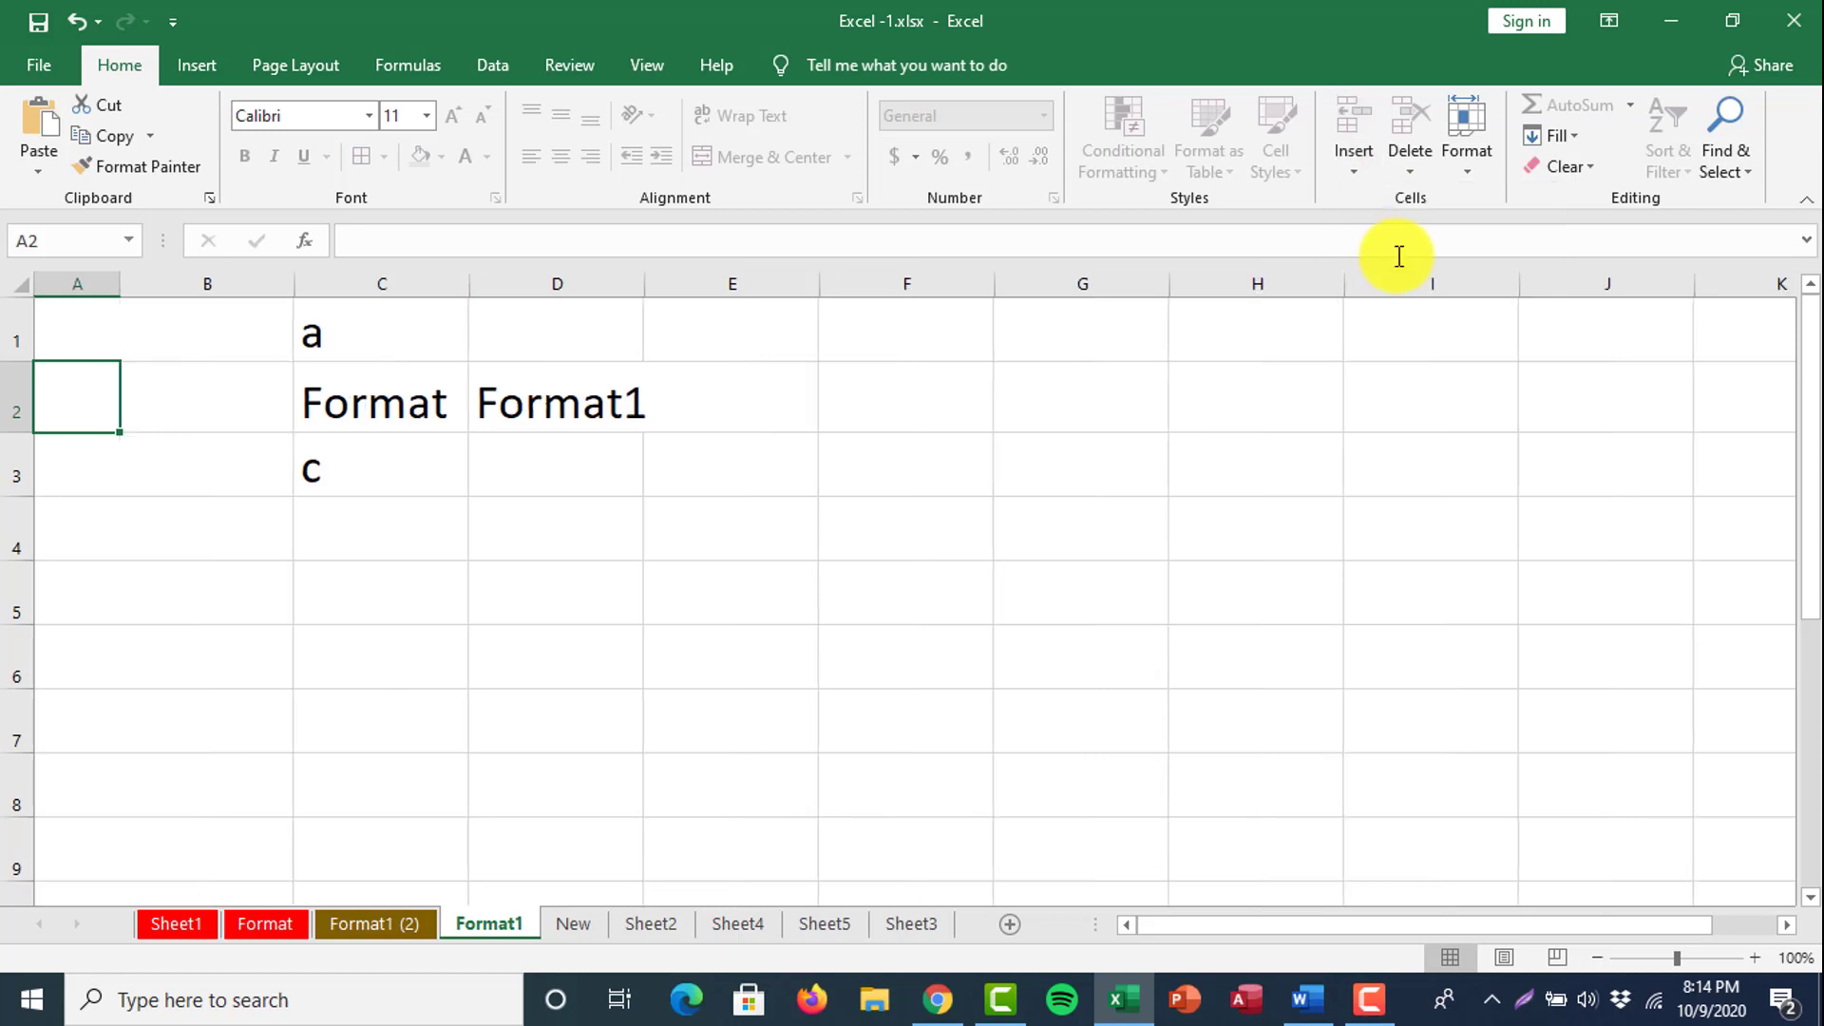
pyautogui.hotkey('ctrl', 'z')
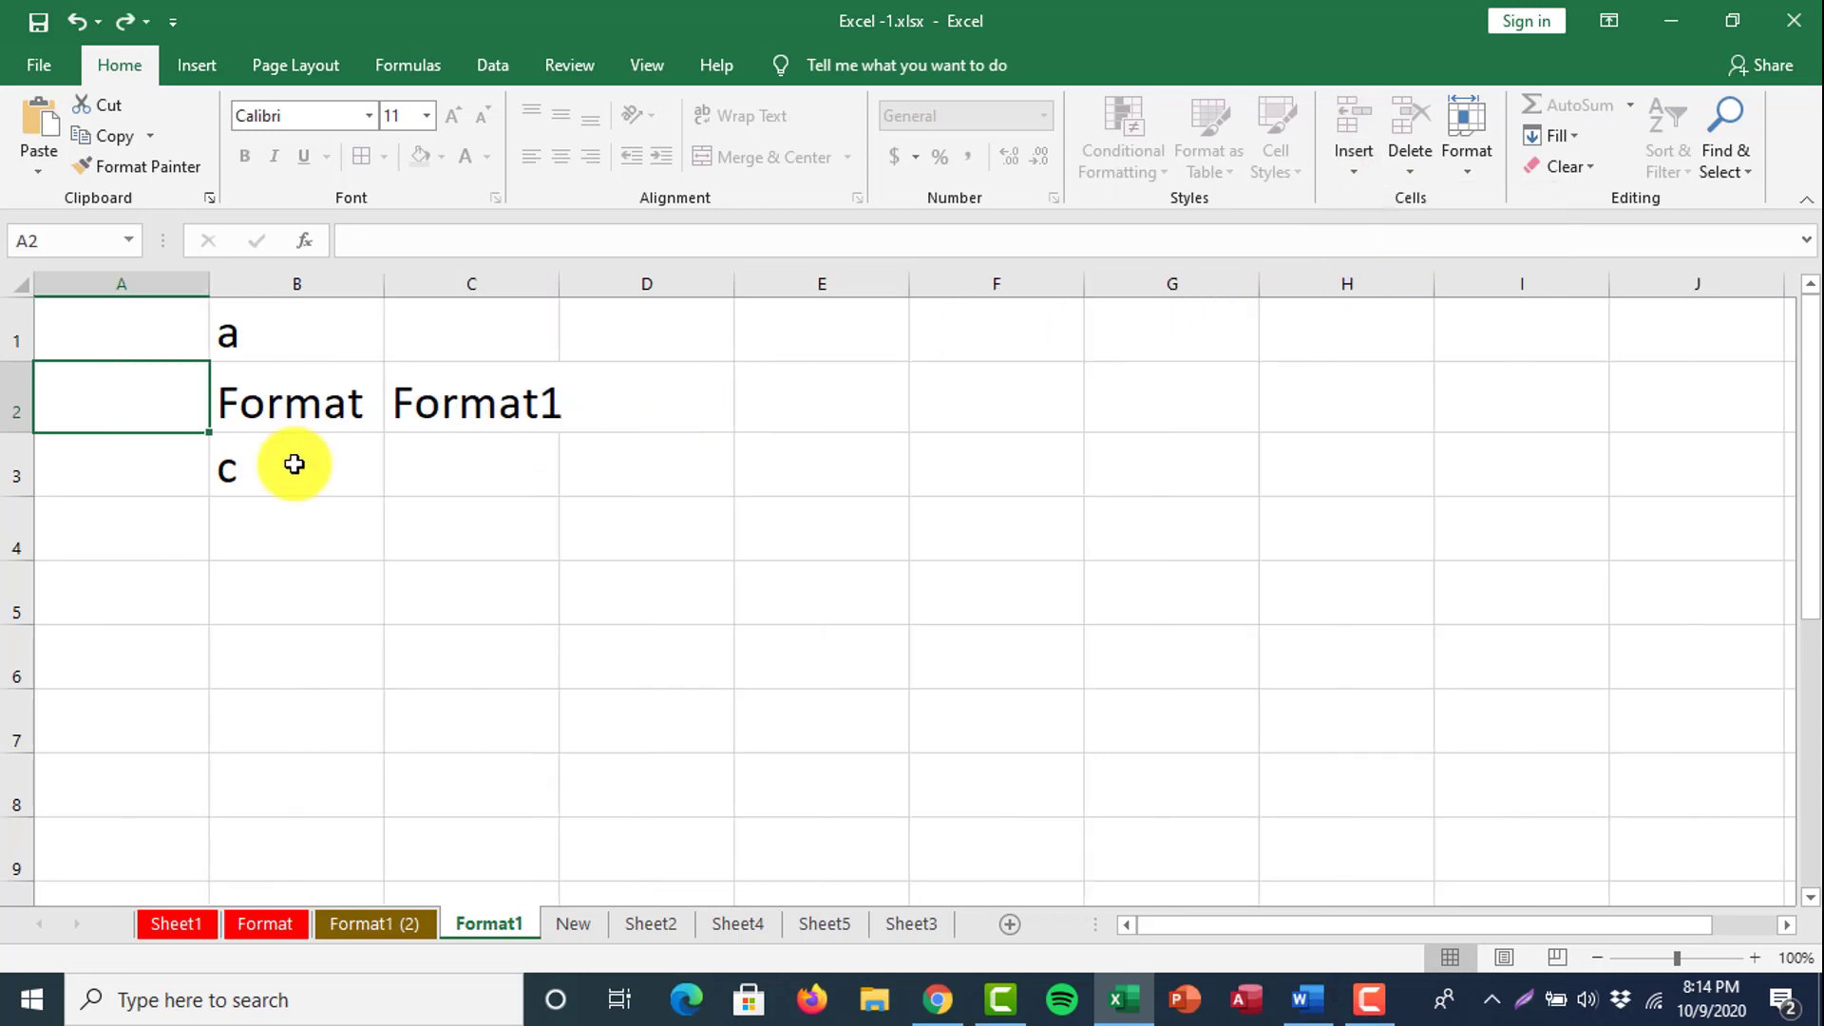
pyautogui.click(1419, 178)
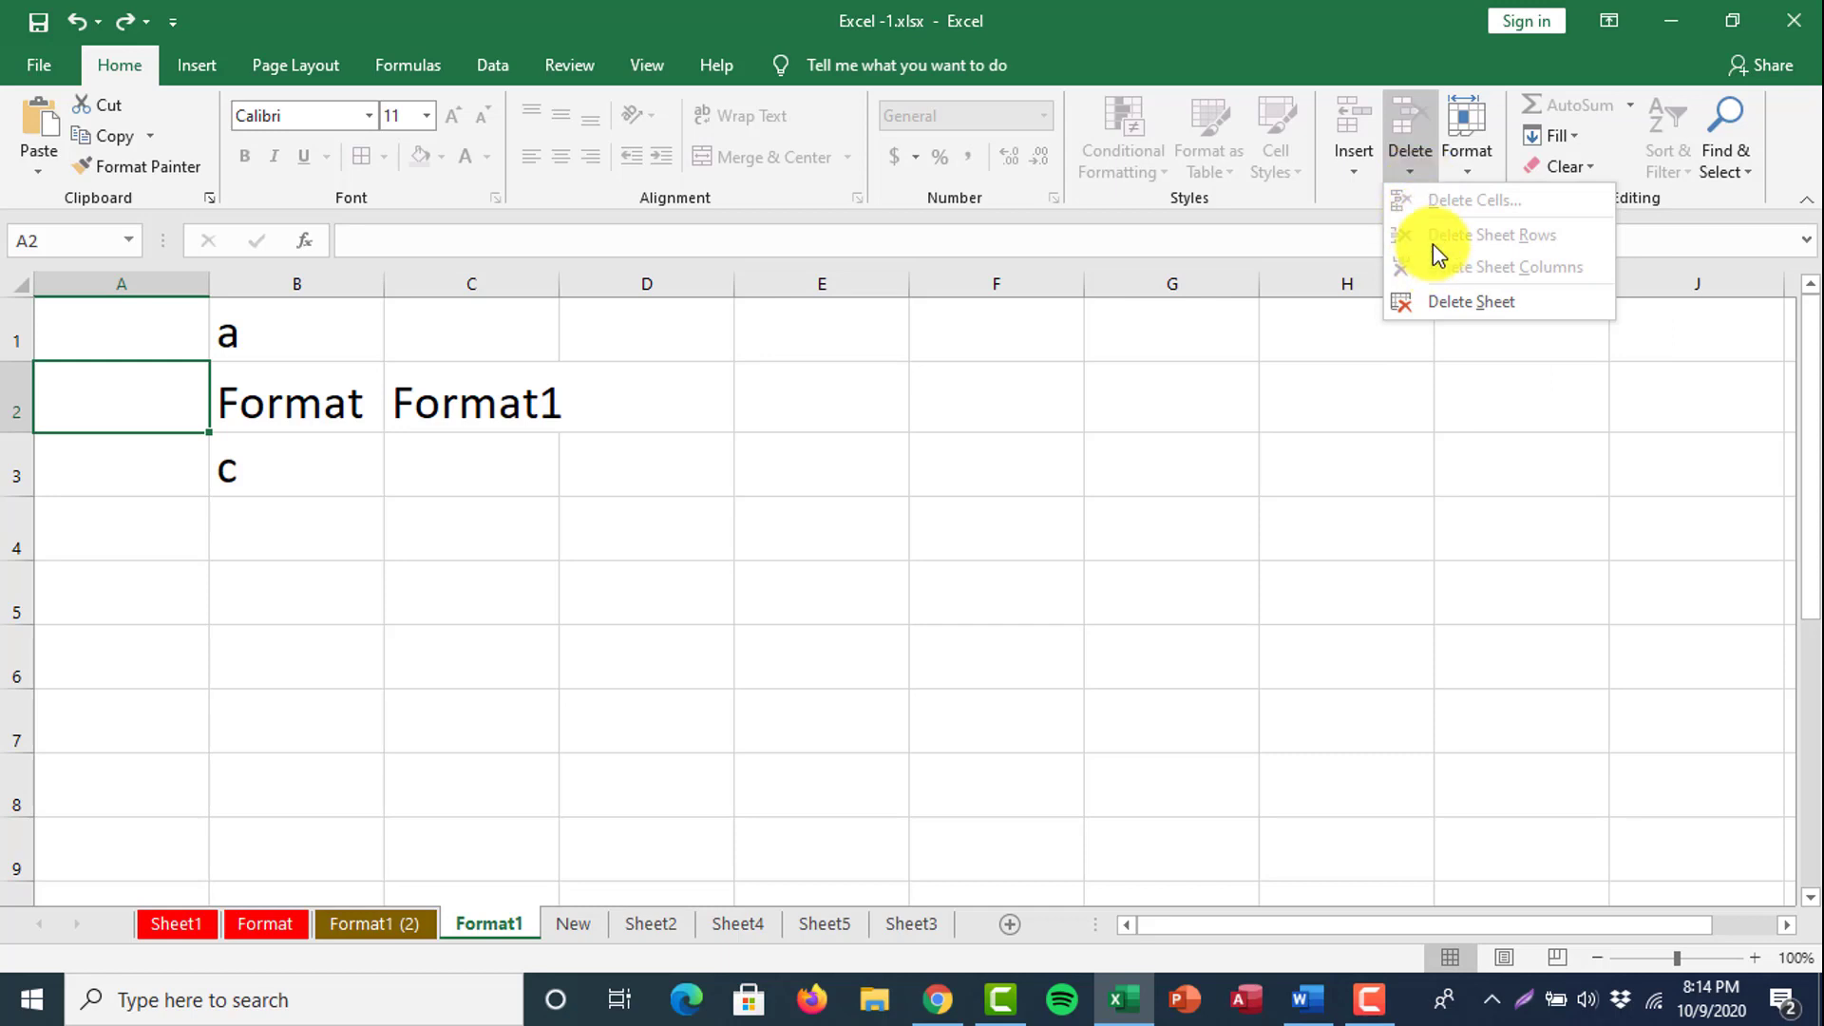
pyautogui.press('Escape')
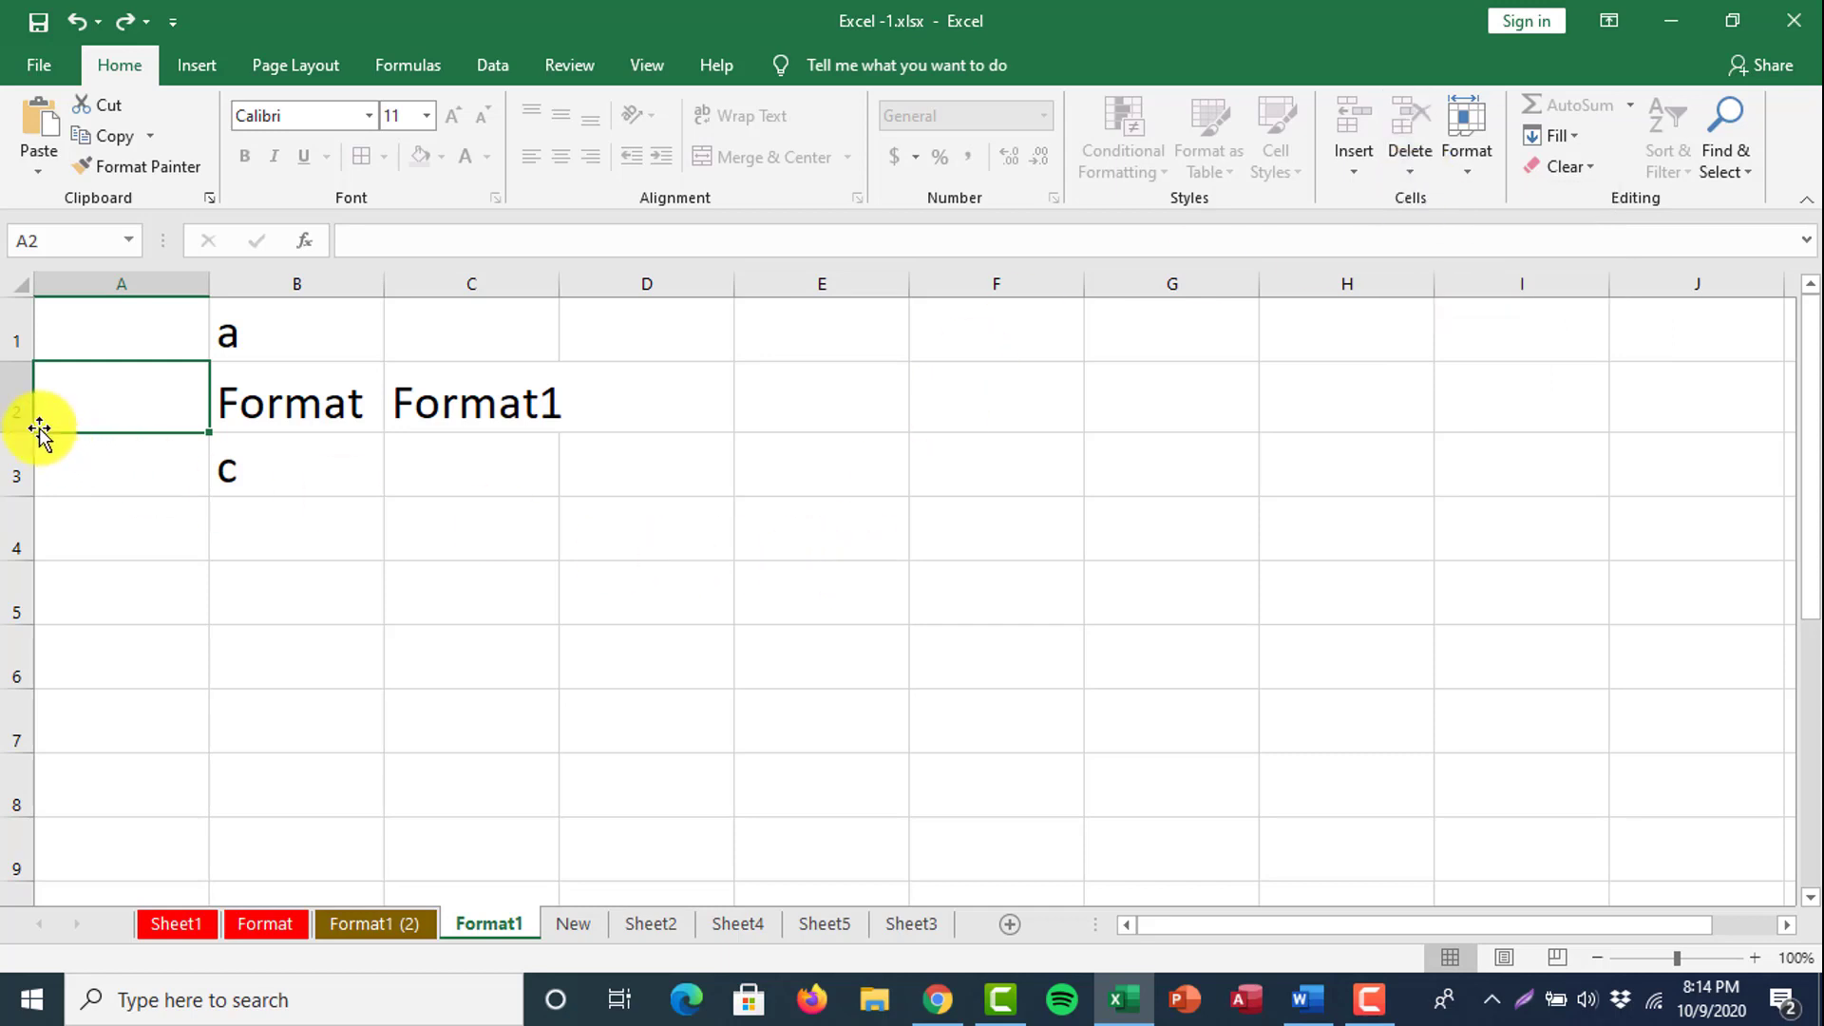
# Unprotect the Format1 worksheet and select cell D6.
pyautogui.click(1469, 171)
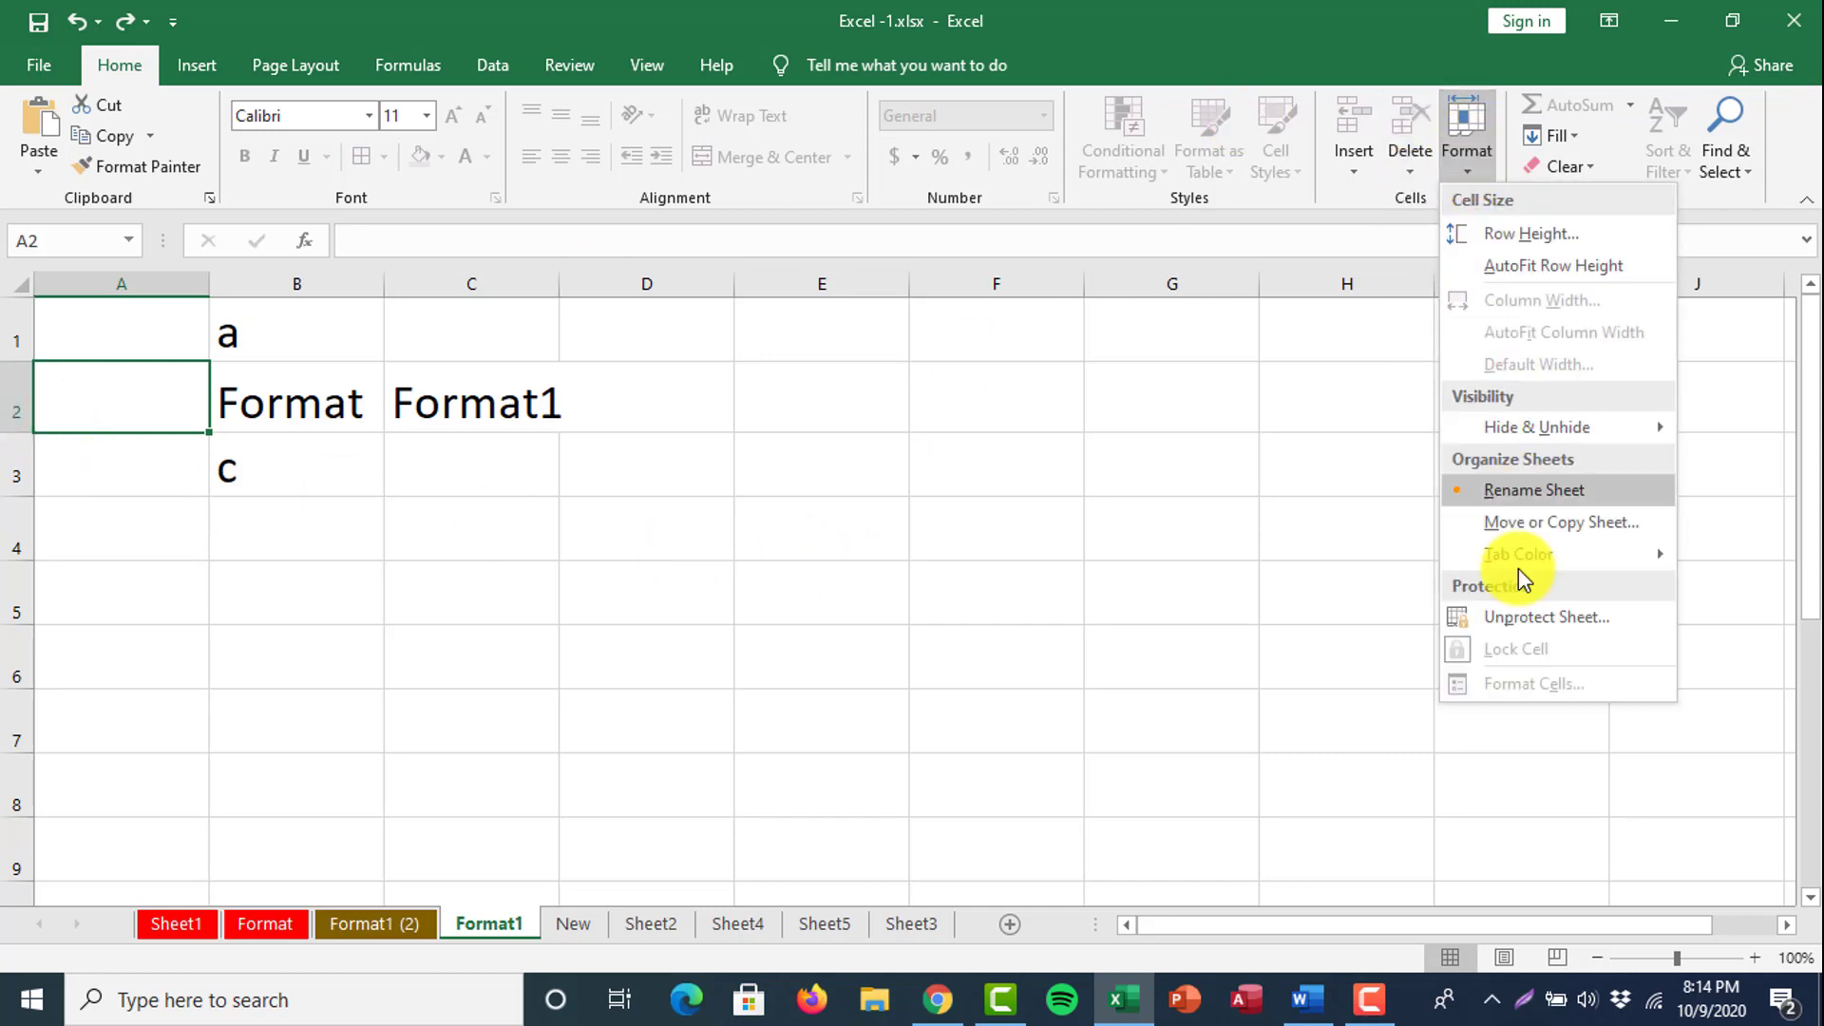
pyautogui.click(1514, 616)
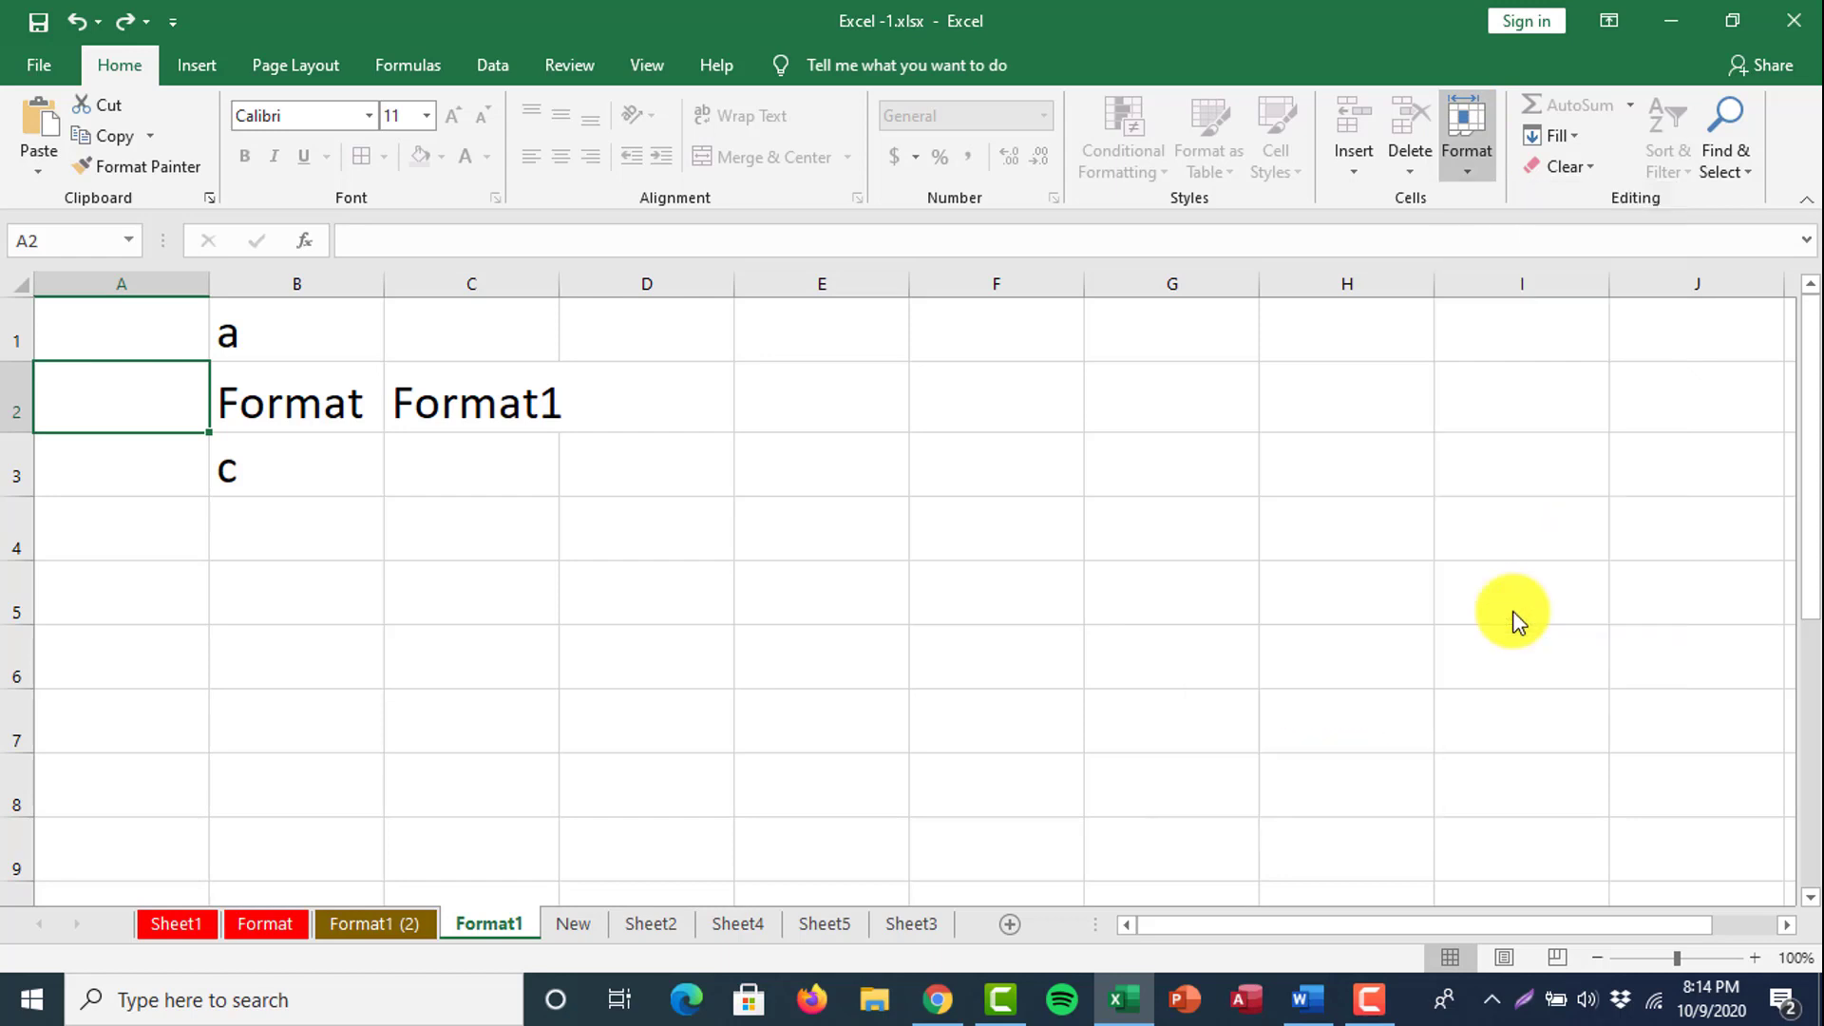
pyautogui.click(627, 638)
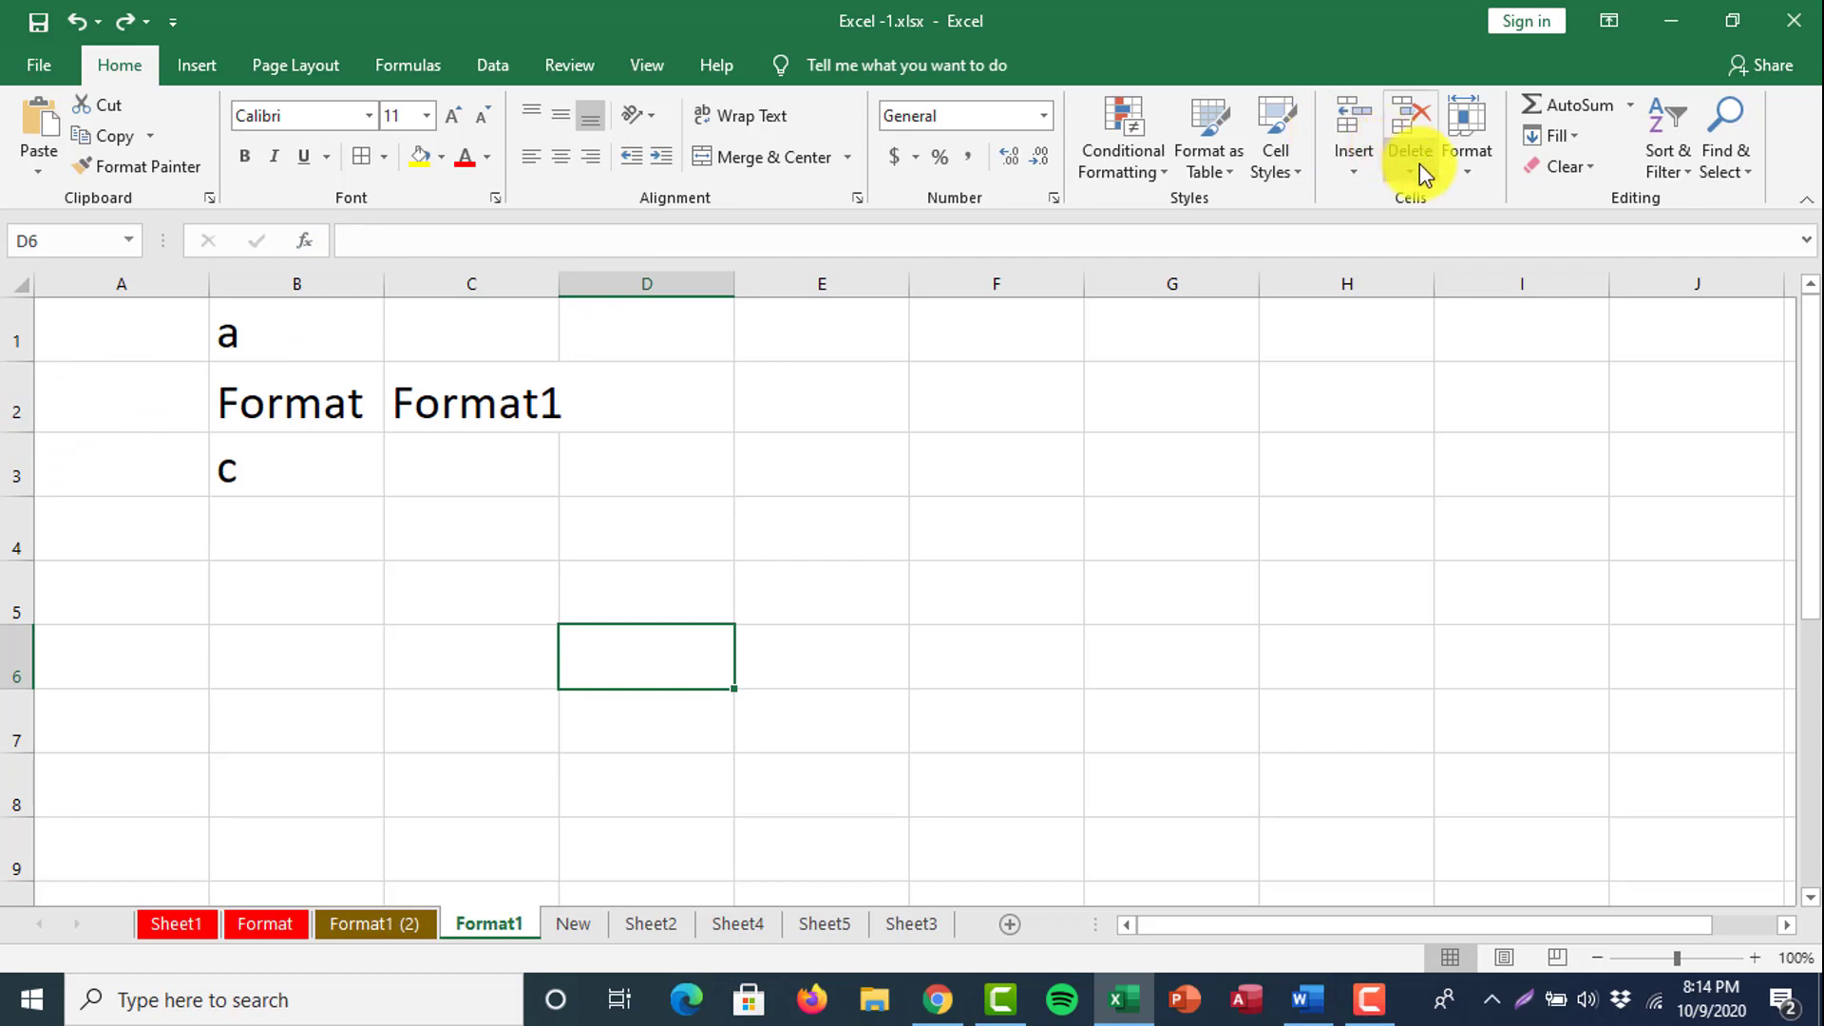
# Protect the Format1 worksheet without a password, additionally allowing users to format columns, insert rows, delete columns and delete rows.
pyautogui.click(1464, 173)
pyautogui.click(1531, 618)
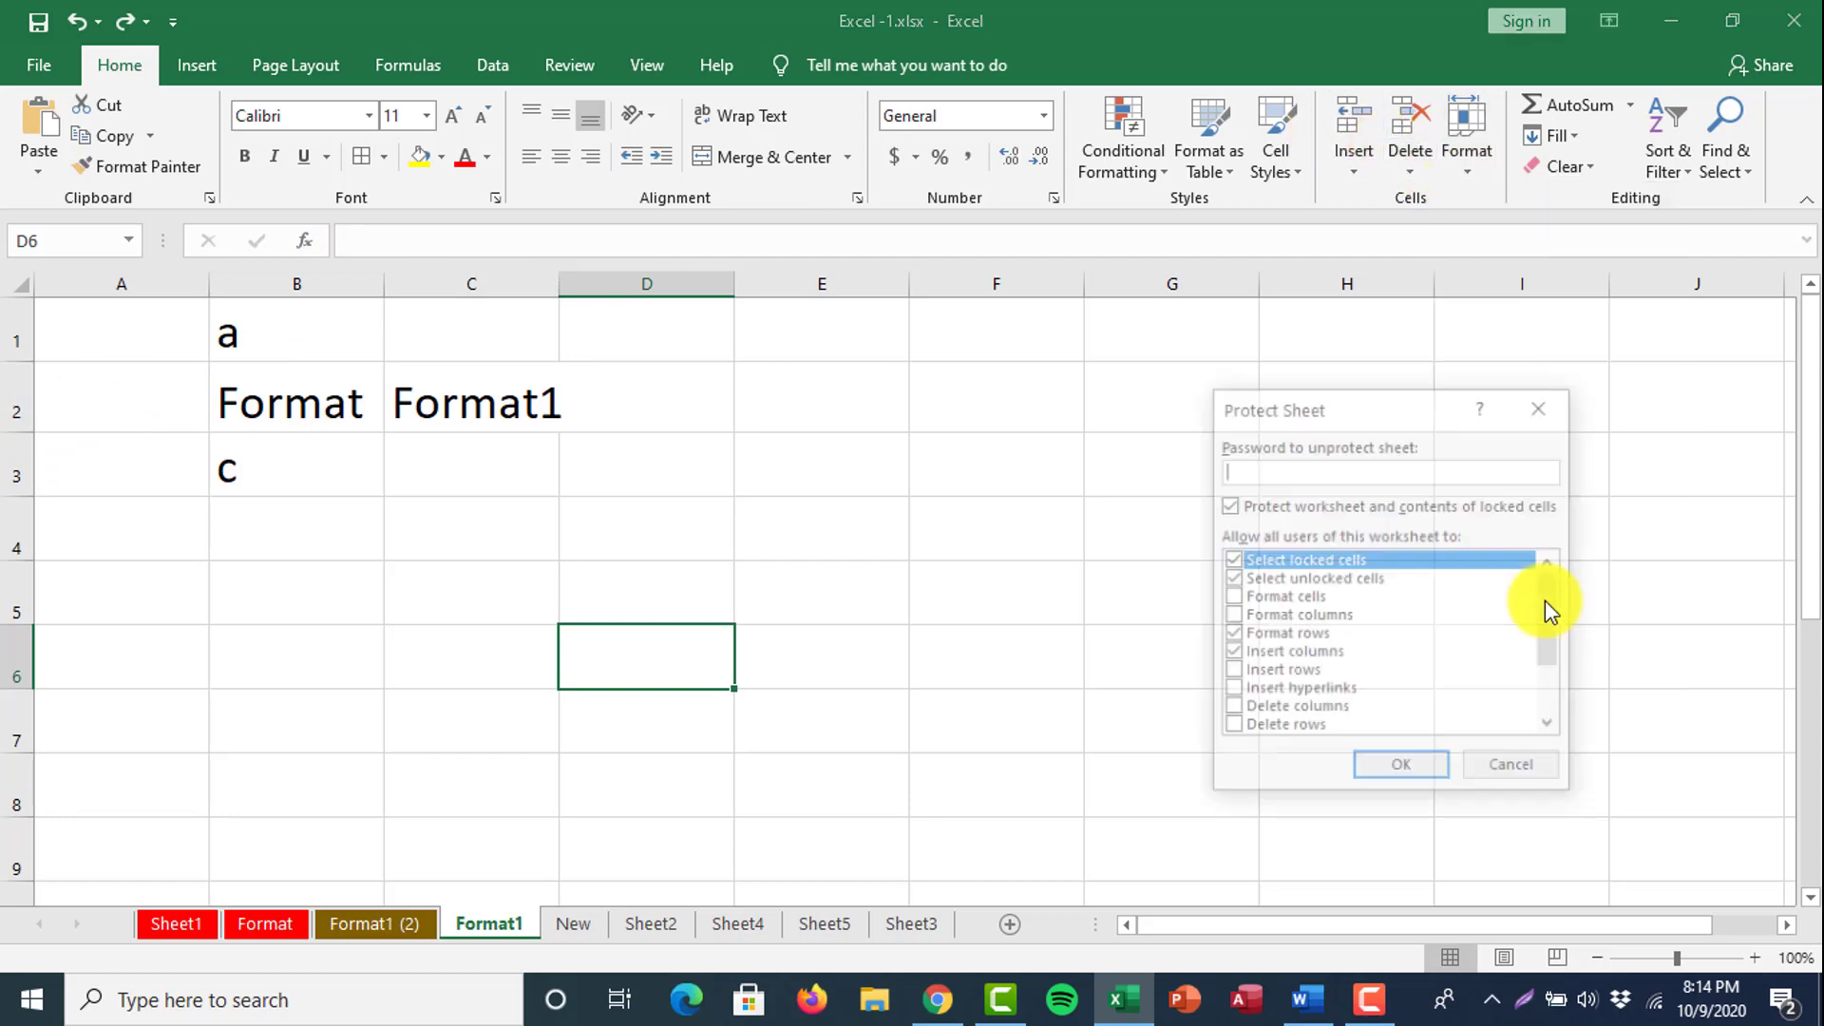
pyautogui.click(1240, 671)
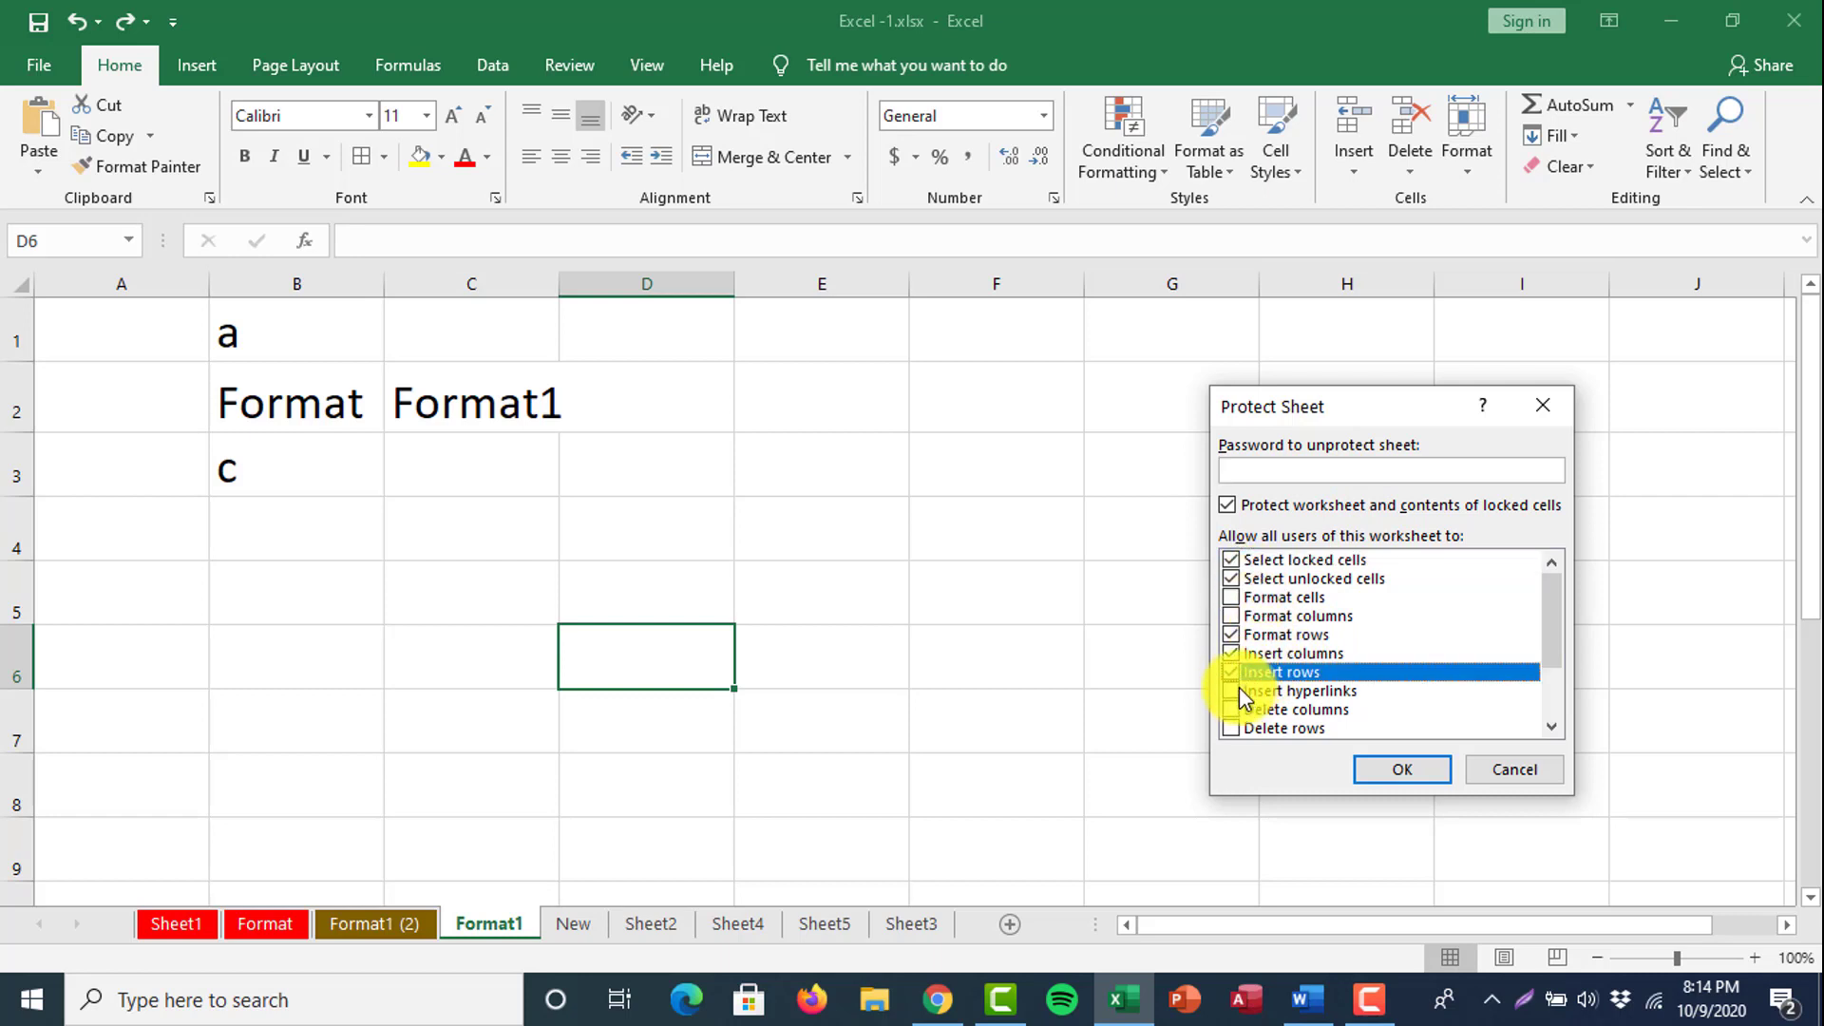
pyautogui.click(1234, 616)
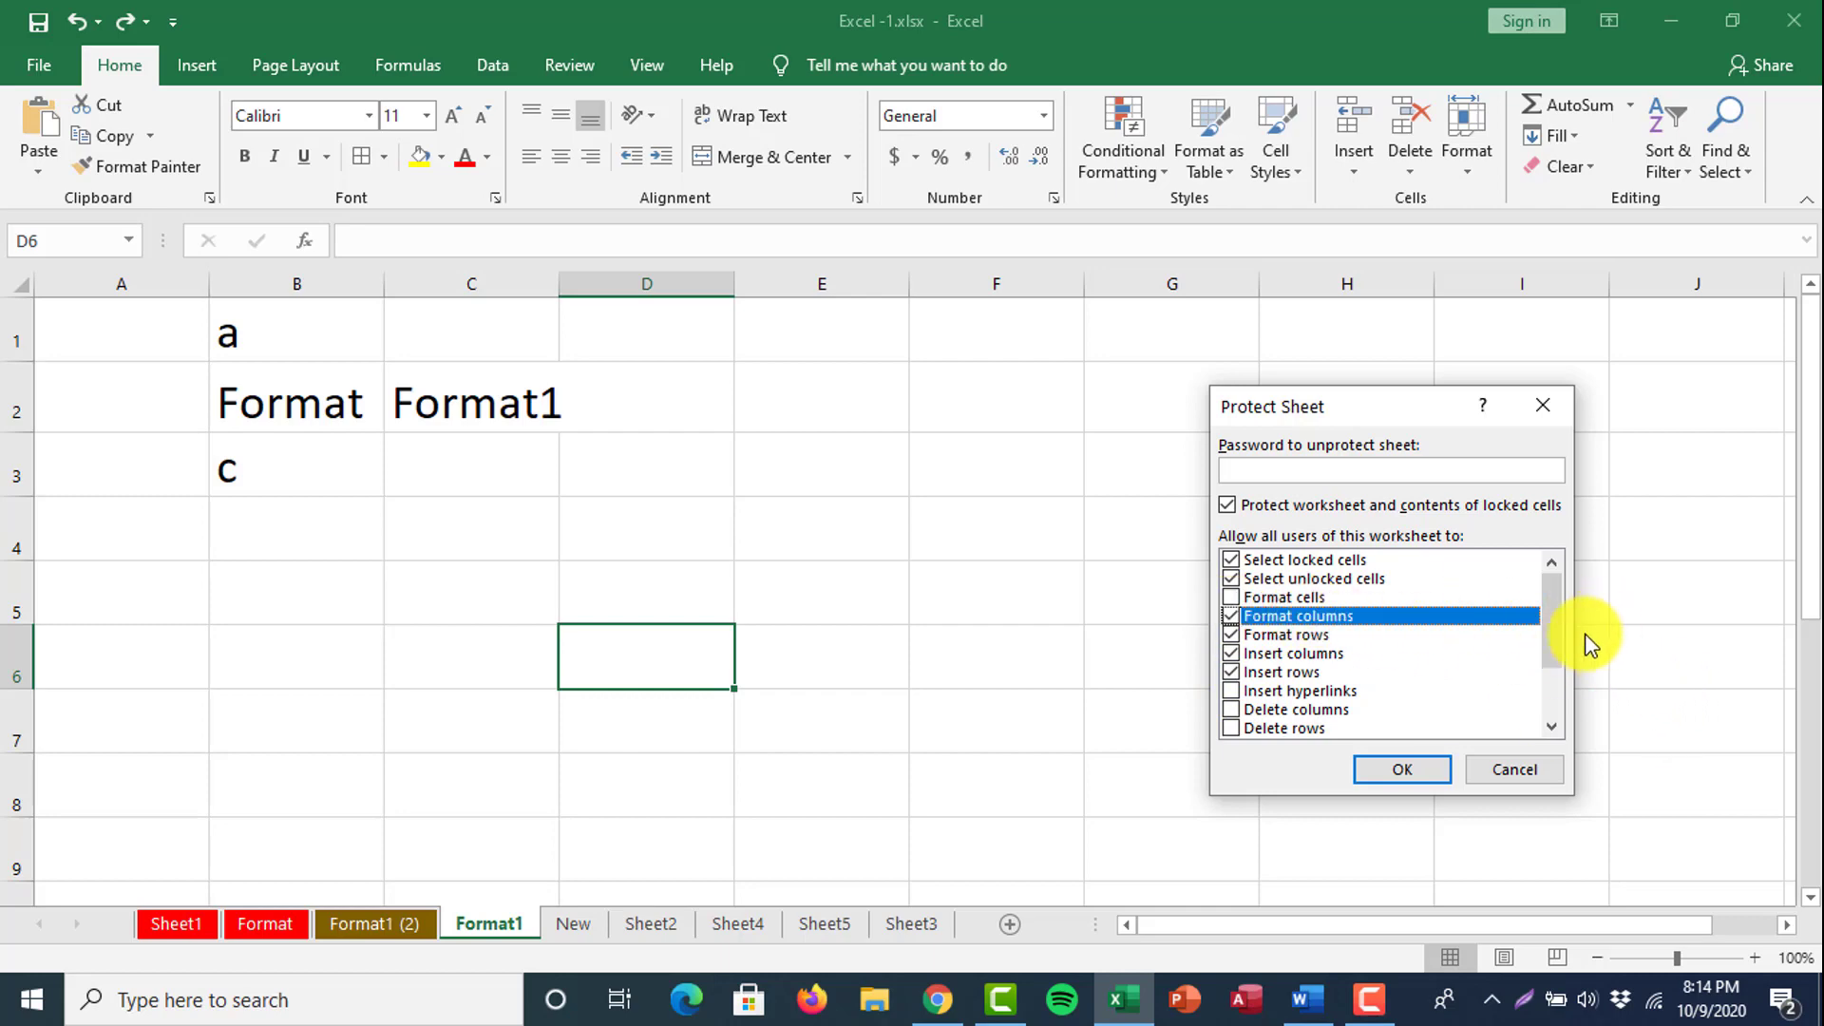
pyautogui.moveTo(1557, 635); pyautogui.dragTo(1562, 659)
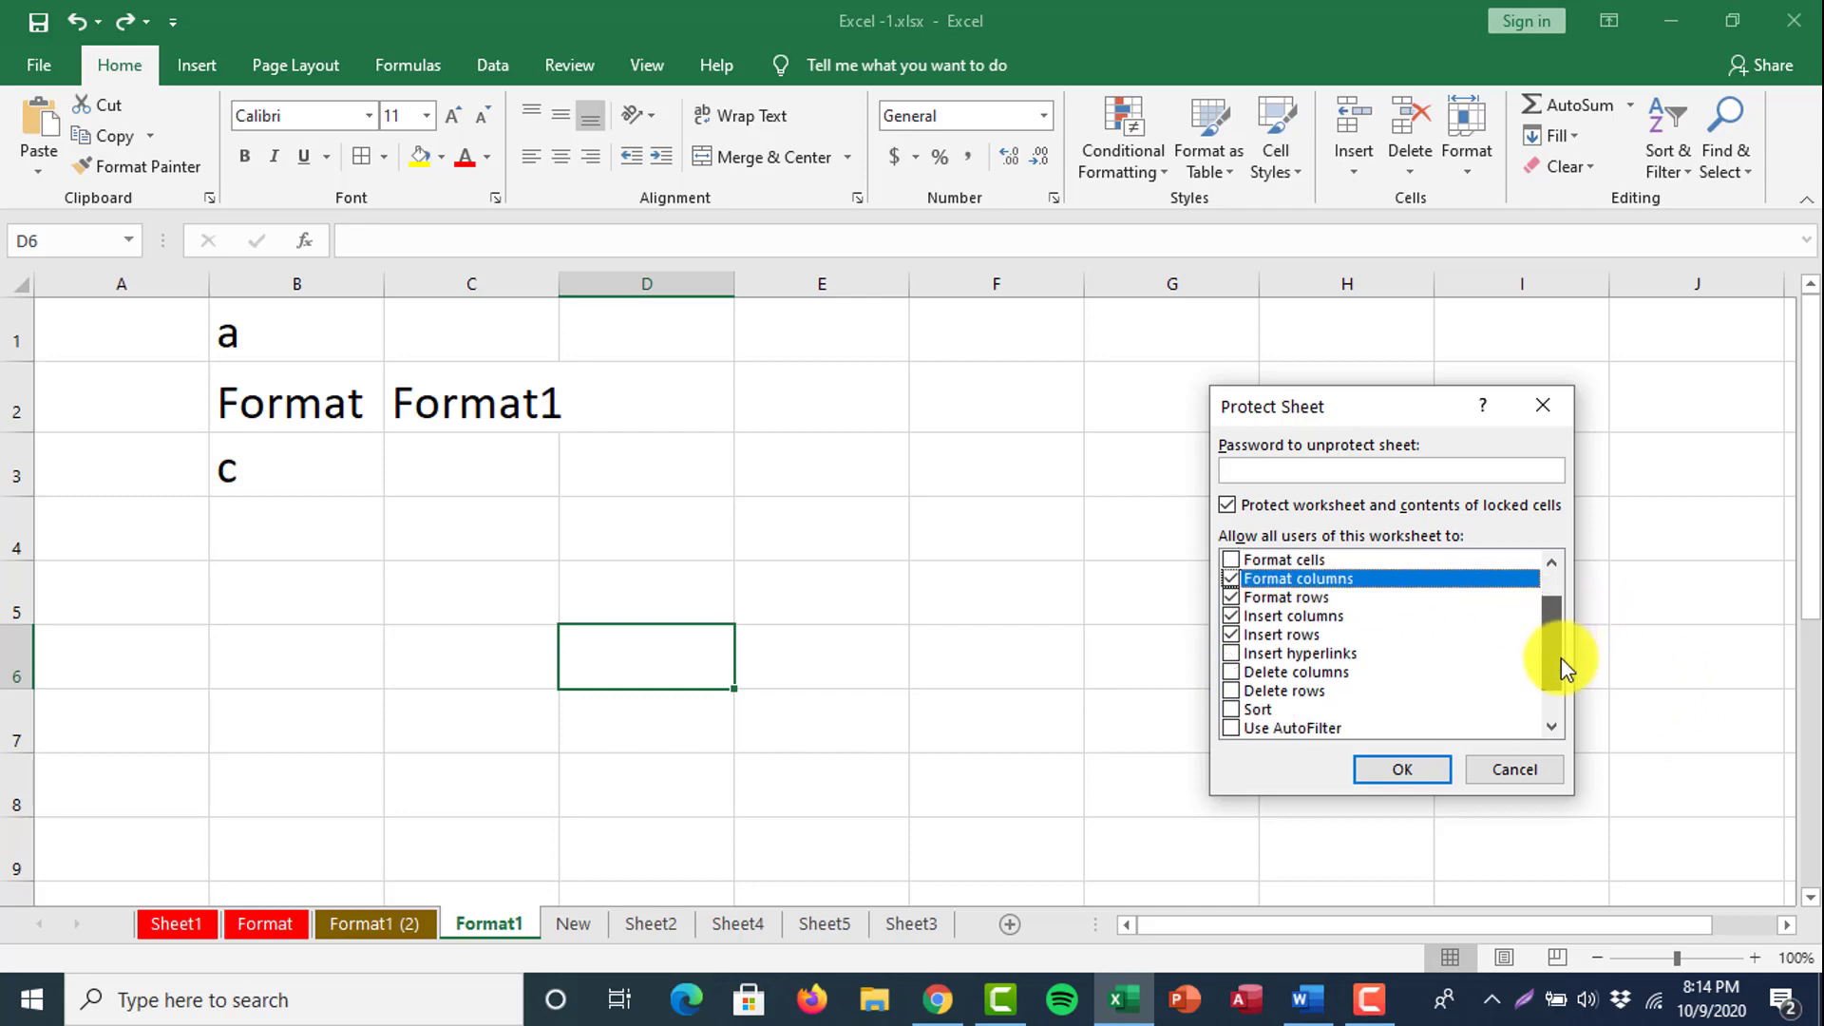
pyautogui.click(1262, 675)
pyautogui.click(1261, 691)
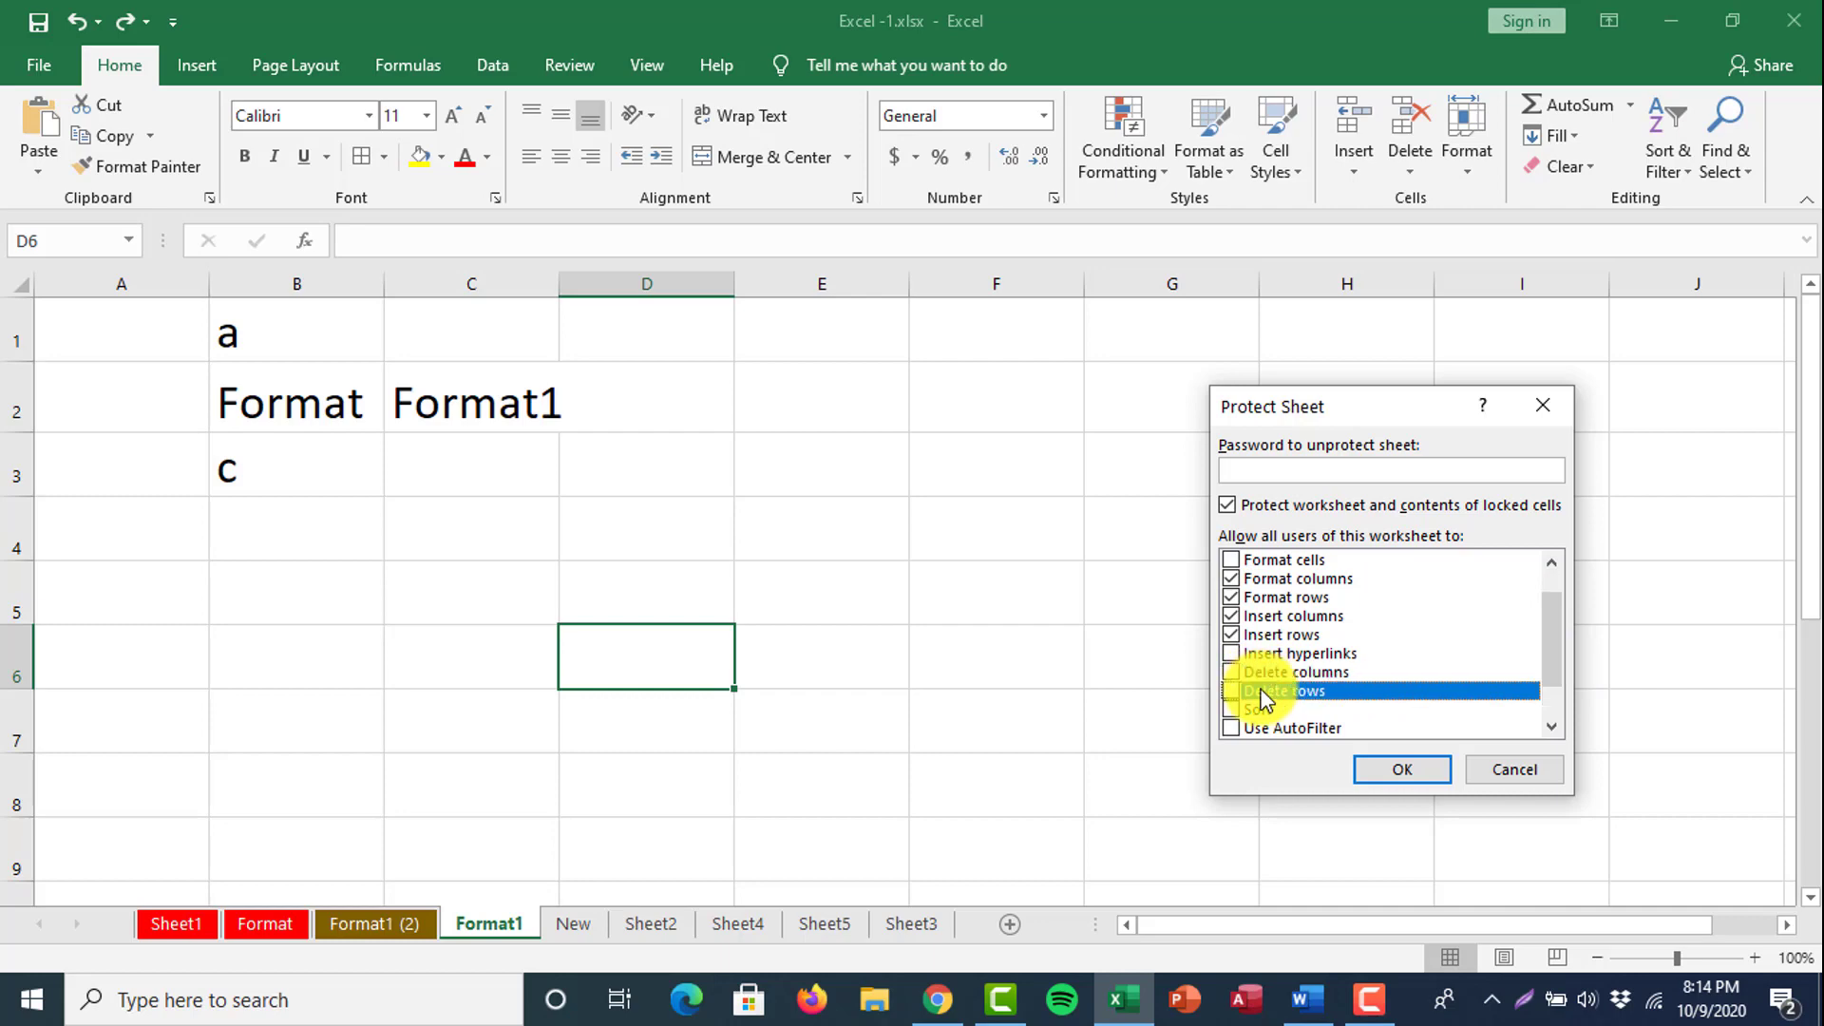
pyautogui.click(1235, 674)
pyautogui.click(1235, 694)
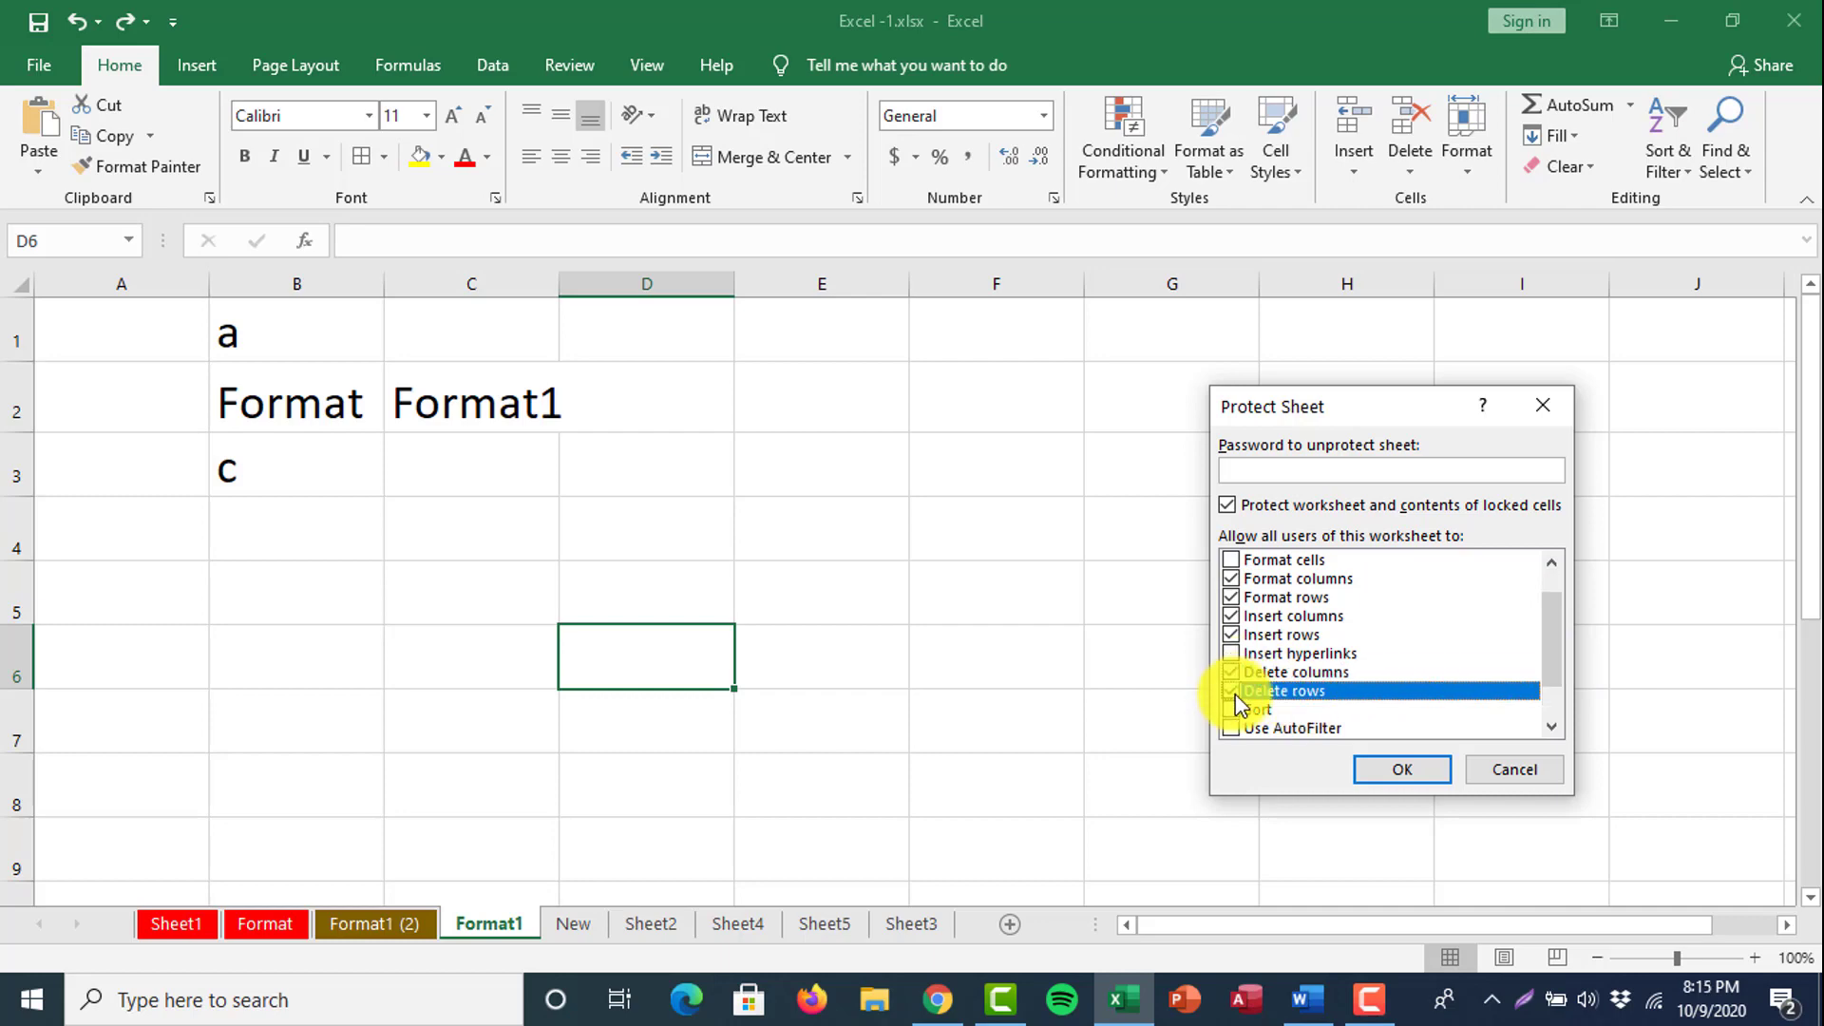
pyautogui.click(1383, 765)
# Make row 2 slightly shorter and column A slightly wider, and check the delete options for column B.
pyautogui.click(371, 488)
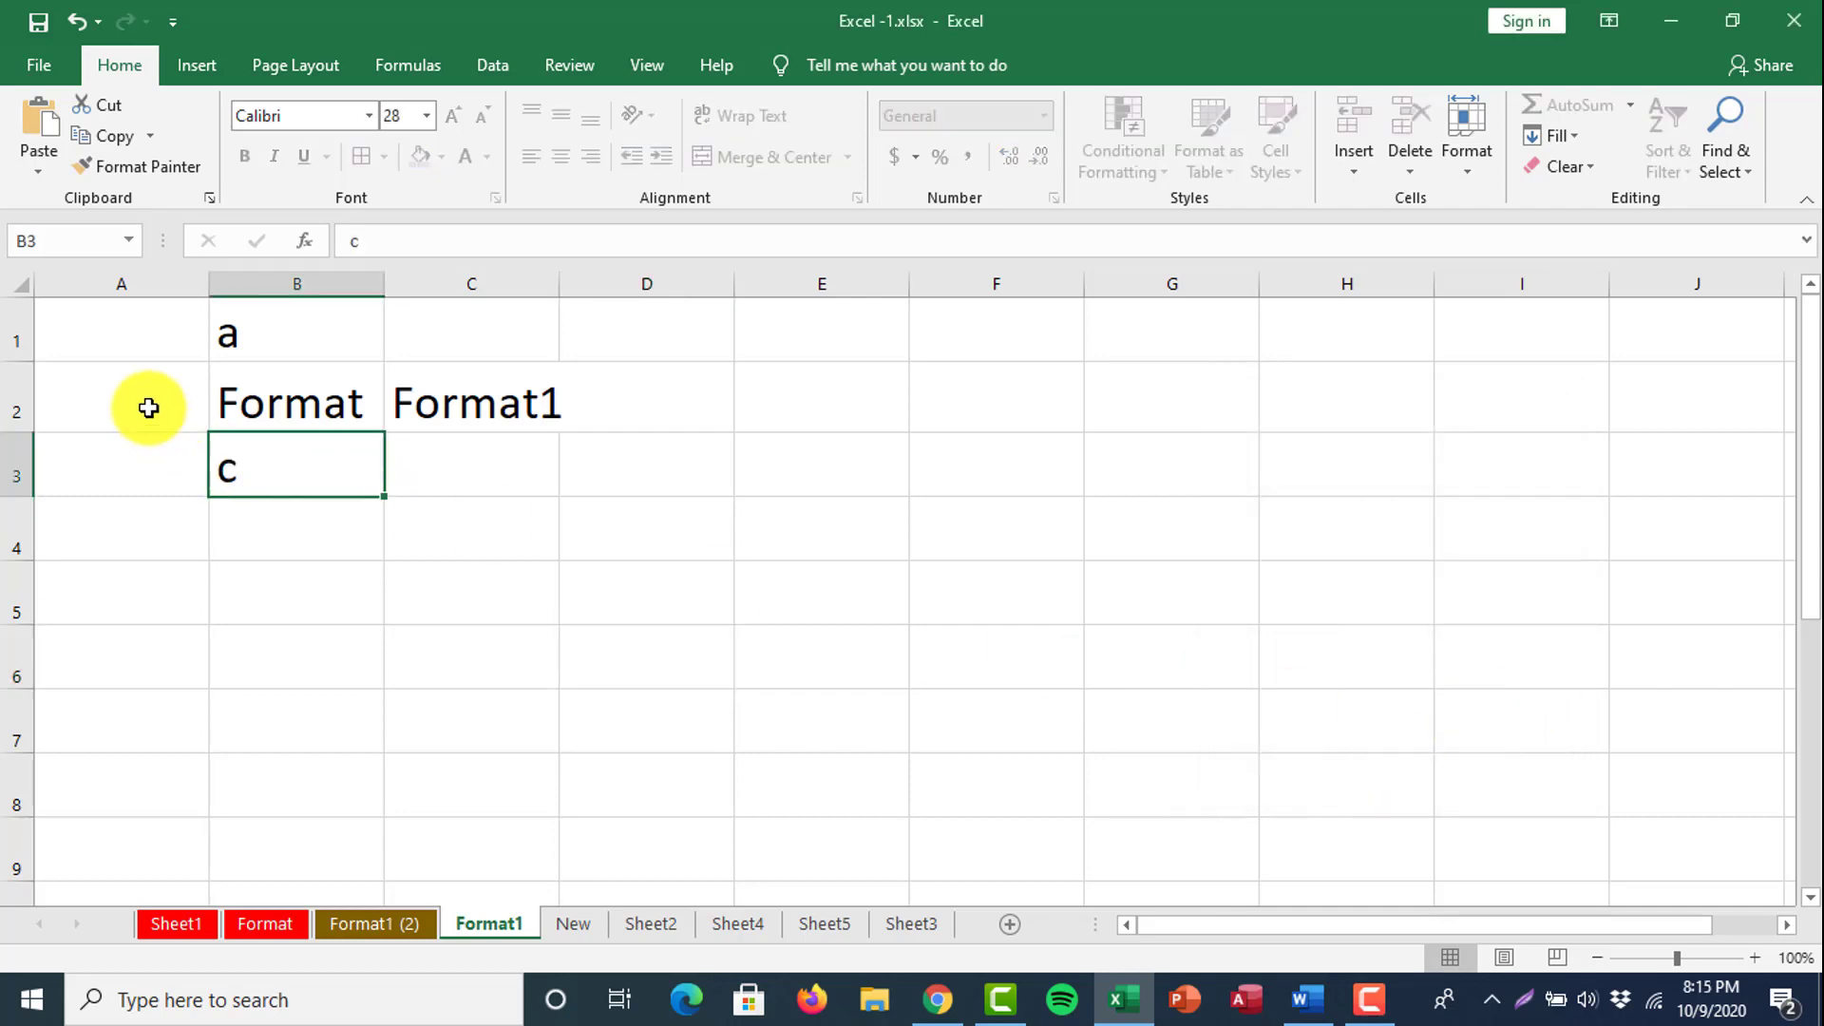
pyautogui.moveTo(146, 407); pyautogui.dragTo(29, 431)
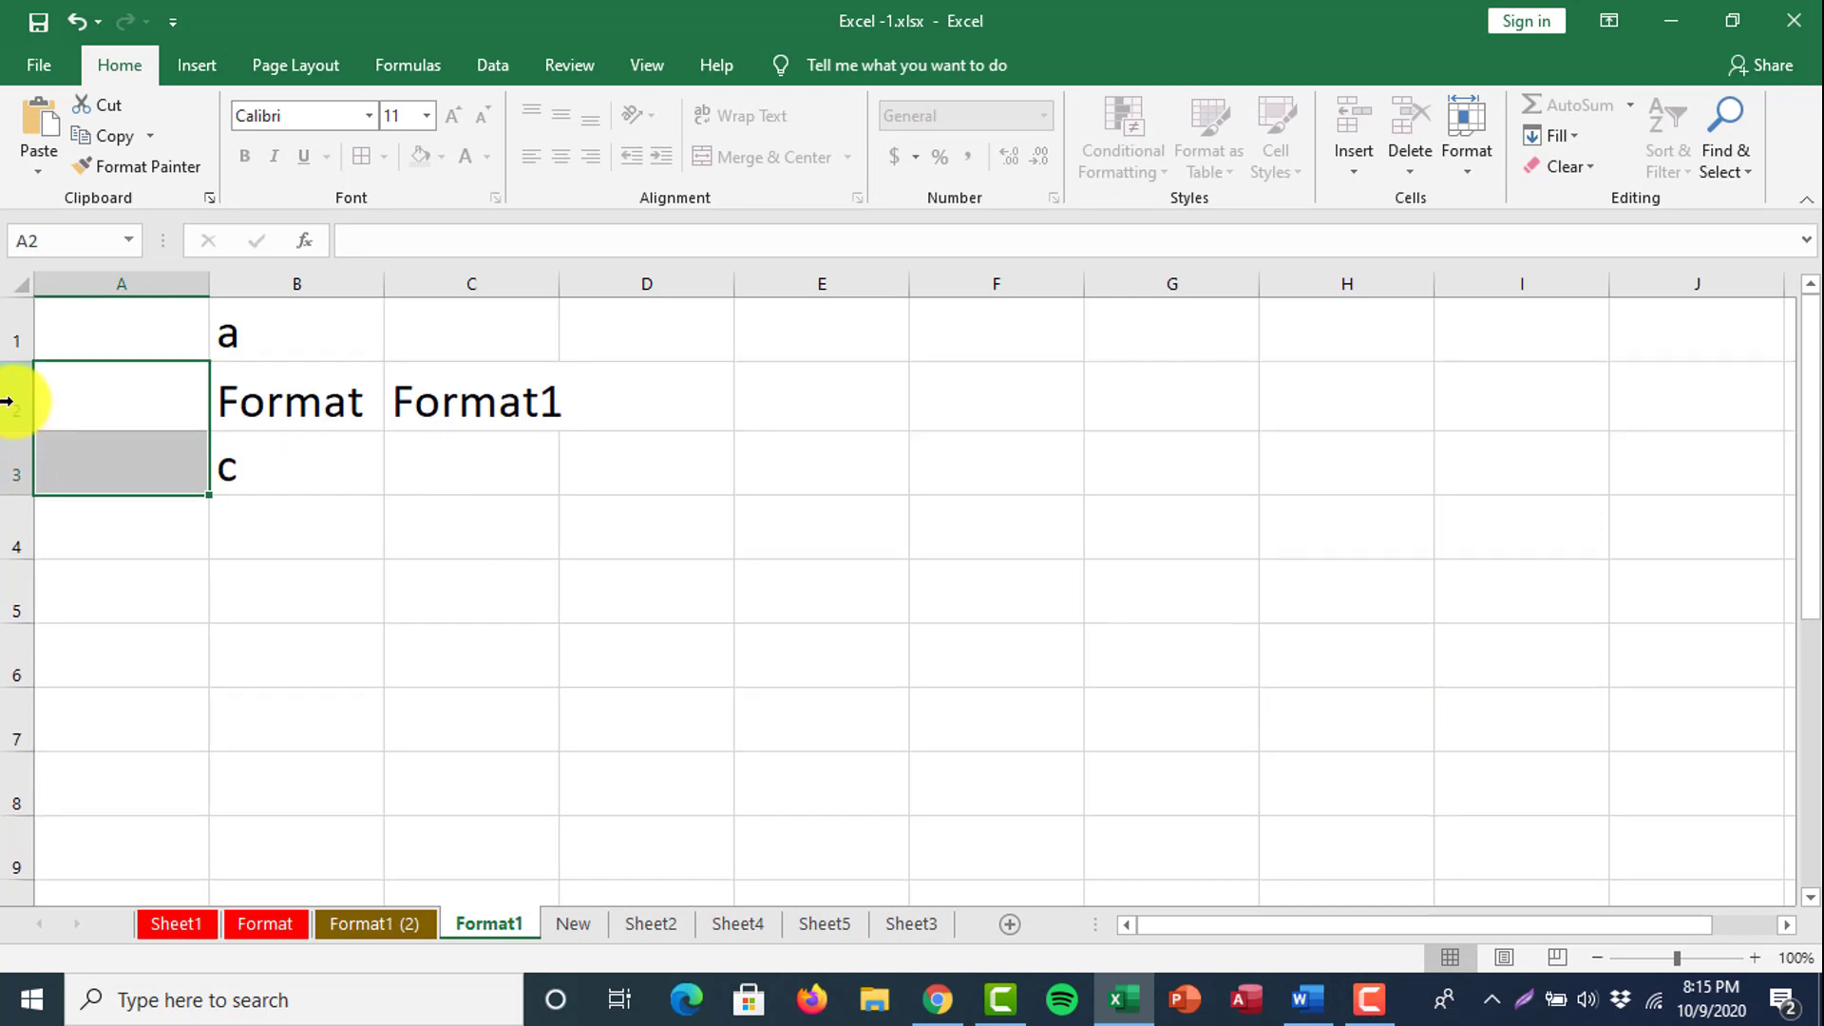
pyautogui.click(16, 421)
pyautogui.click(263, 267)
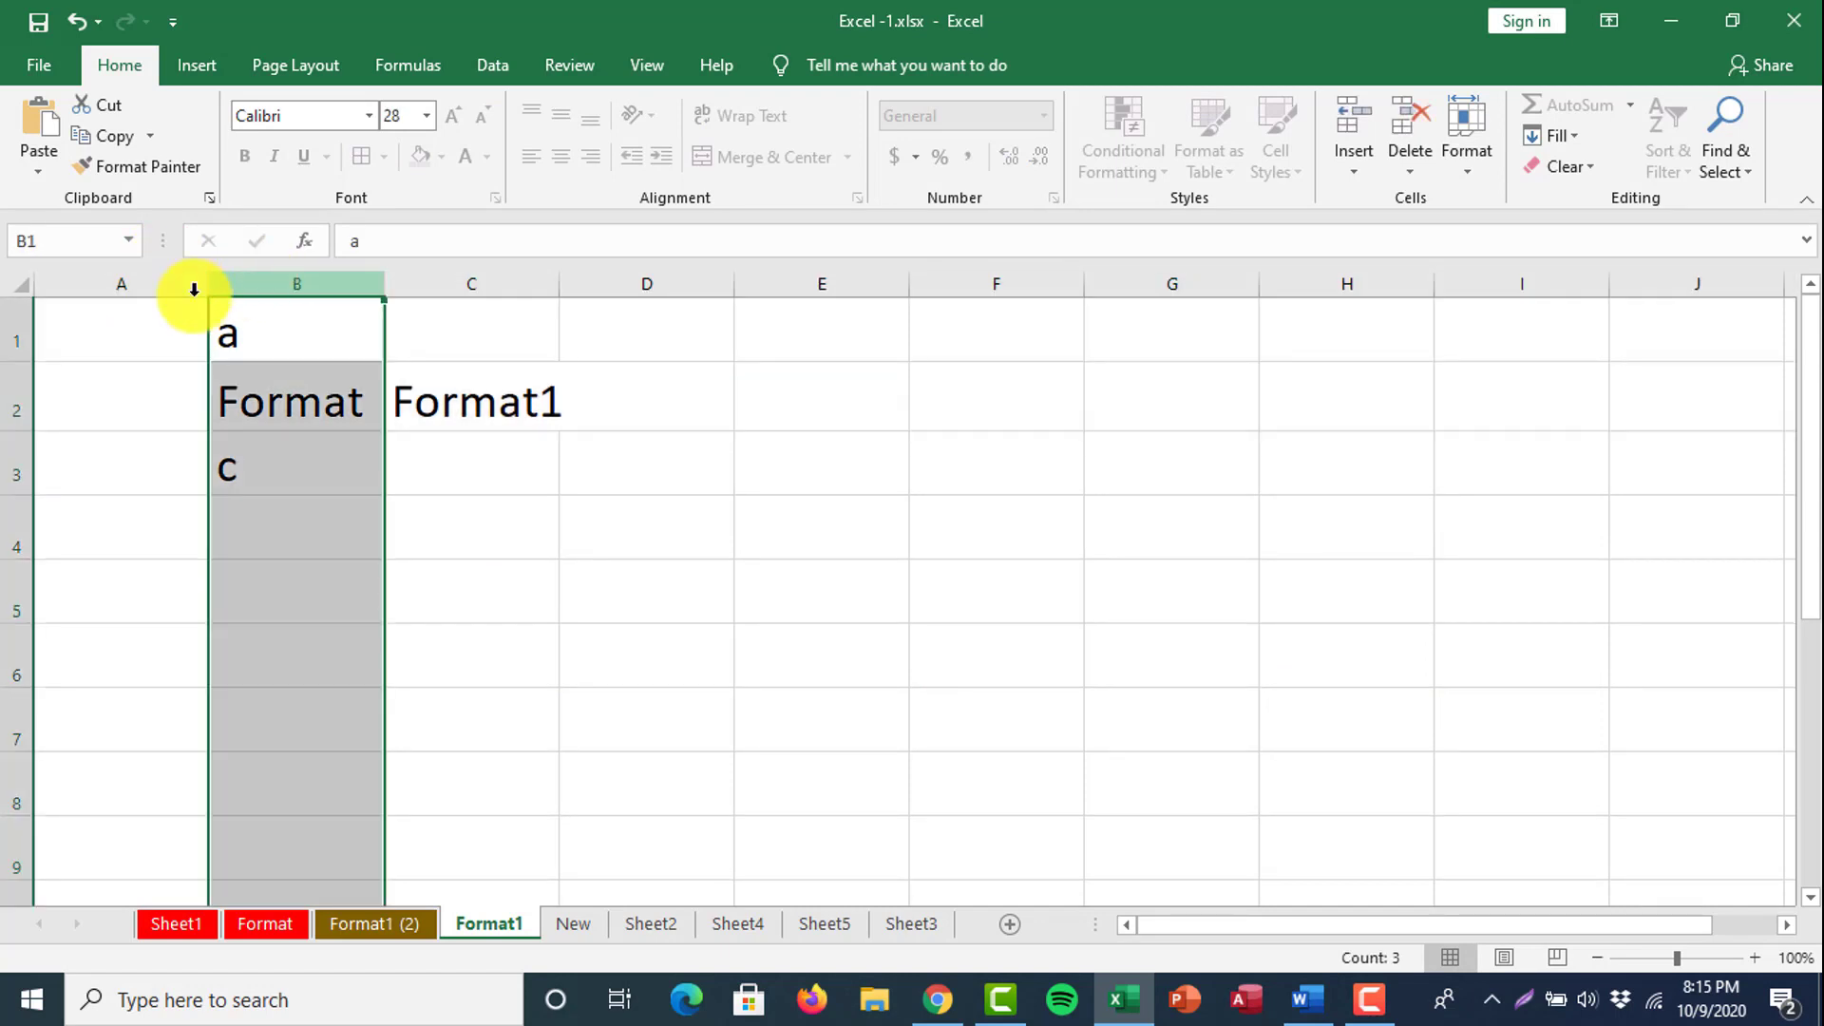
pyautogui.moveTo(211, 285); pyautogui.dragTo(249, 291)
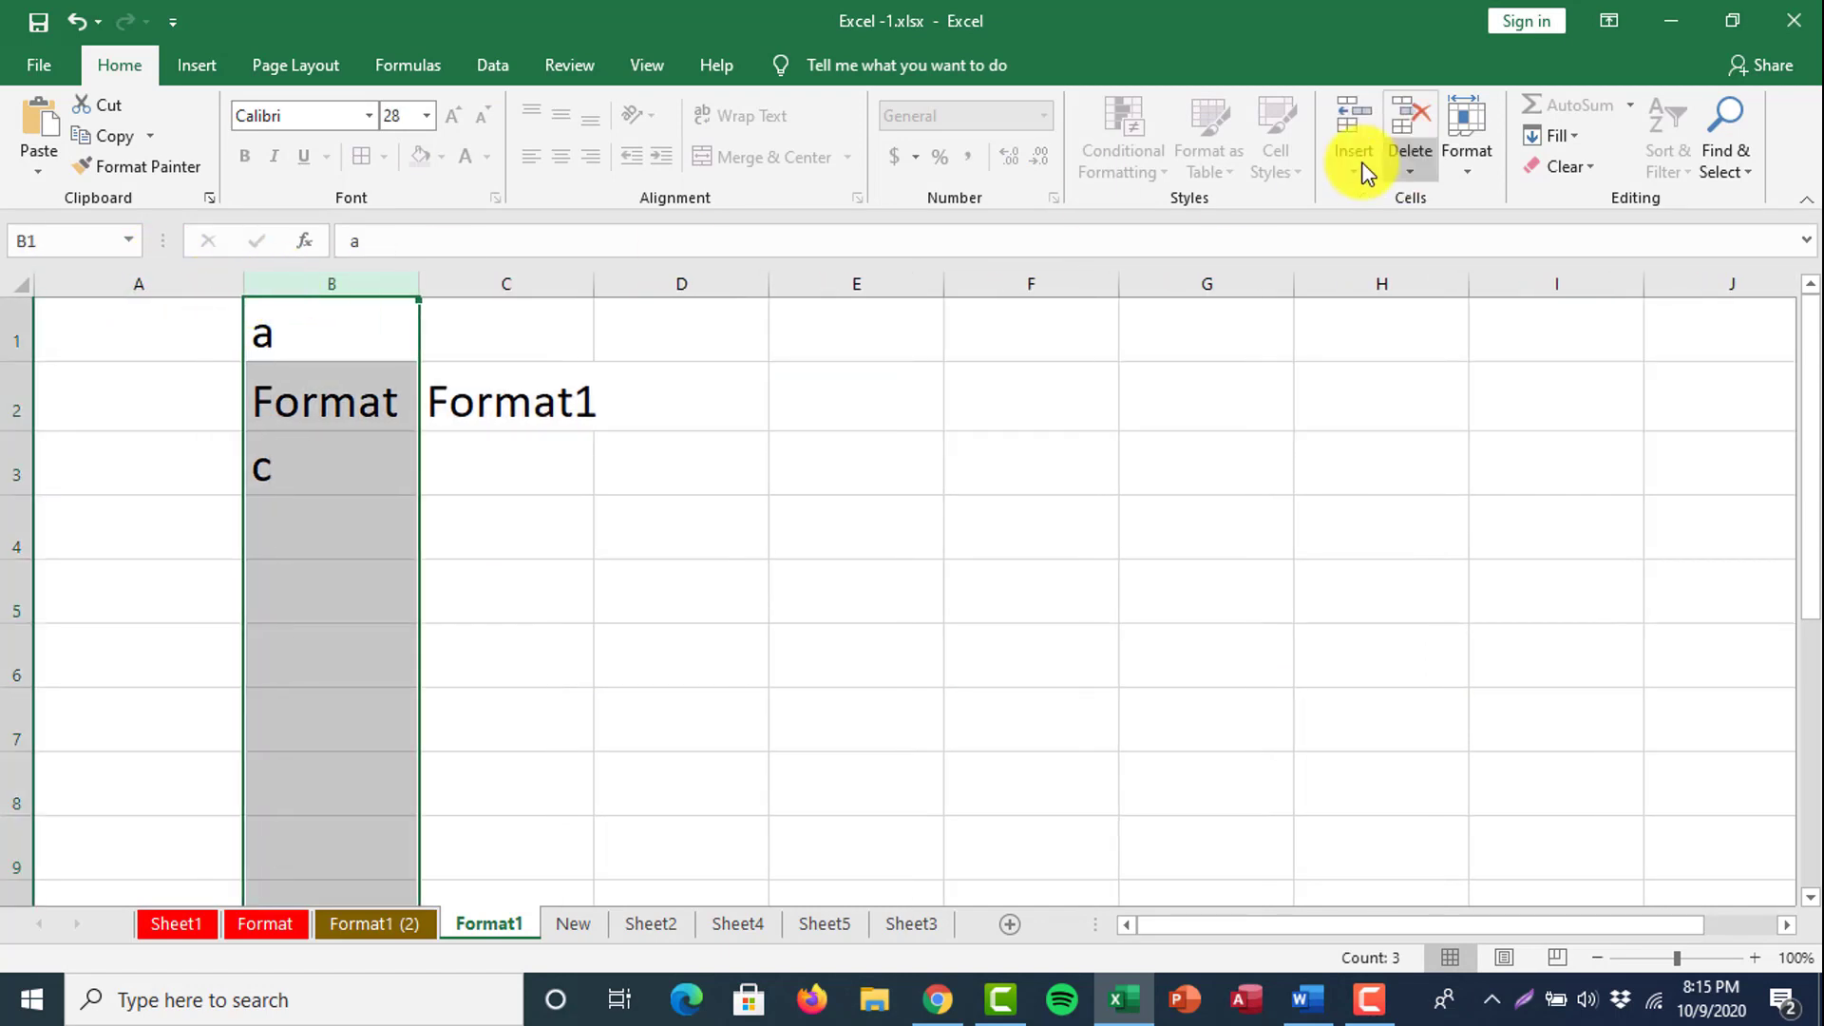
pyautogui.click(1349, 161)
pyautogui.click(1429, 169)
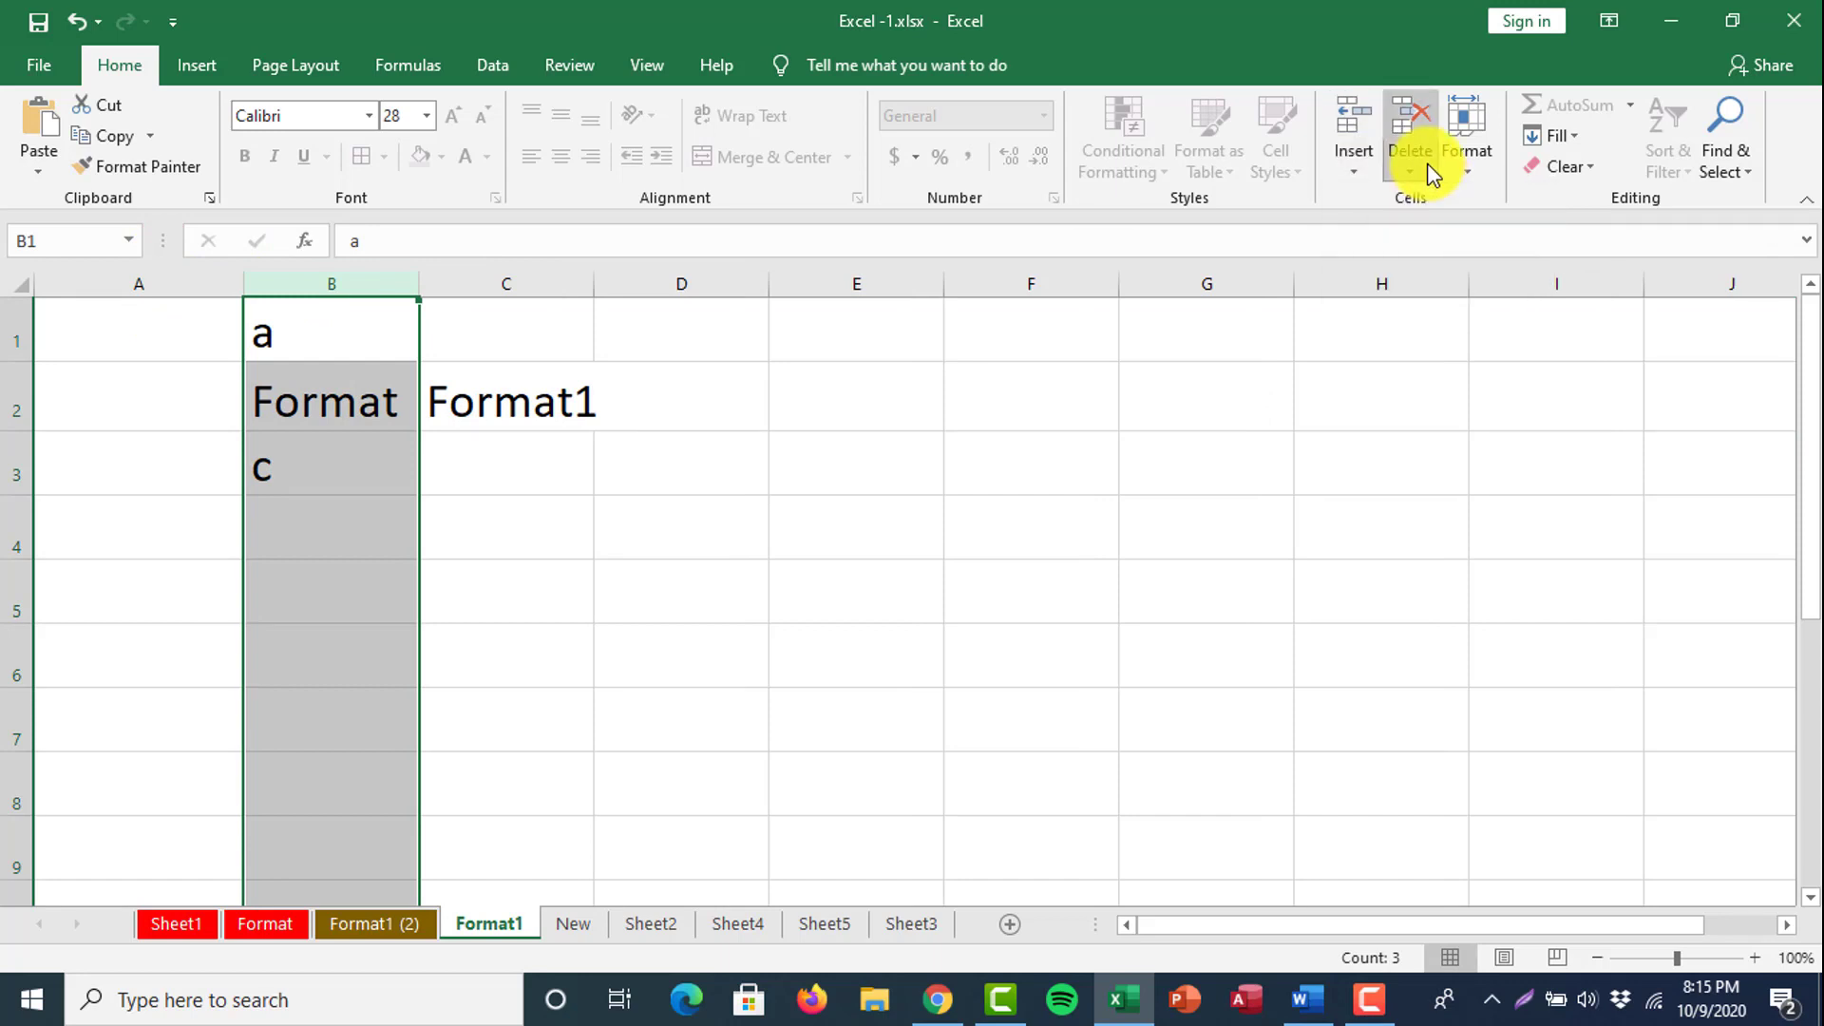
pyautogui.click(1402, 169)
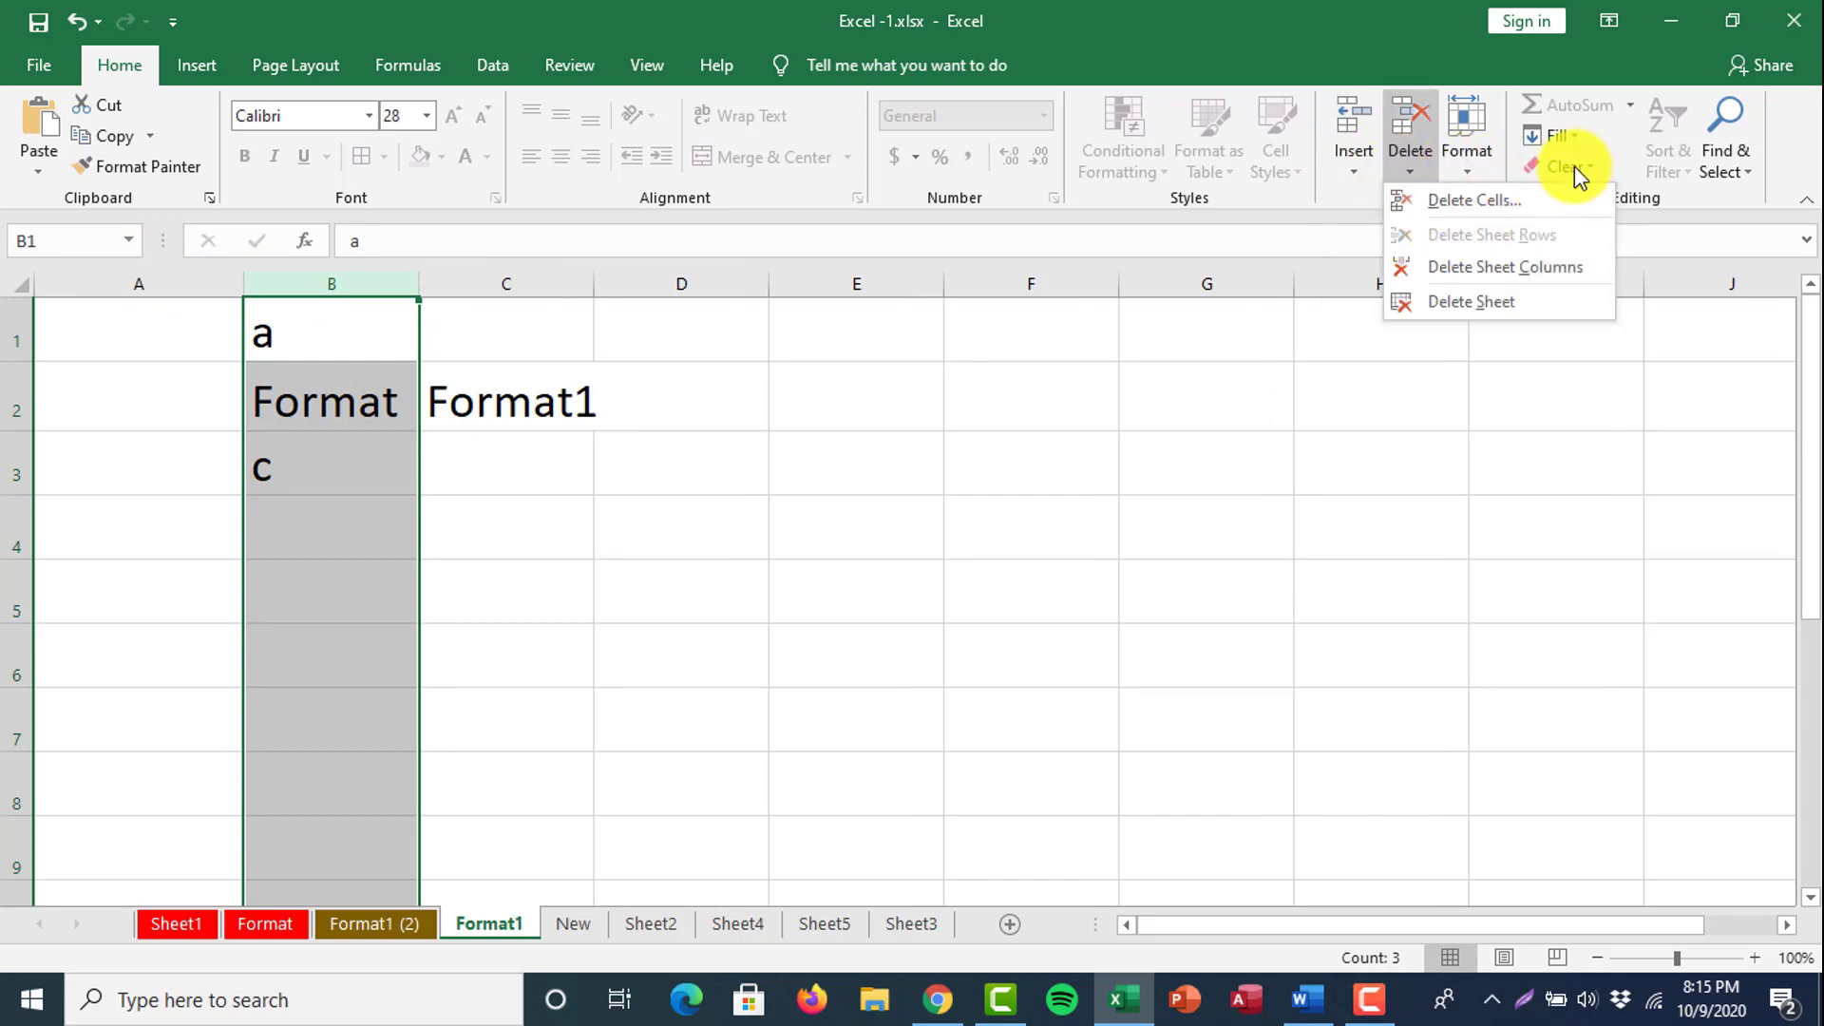
# Remove the protection from the Format1 worksheet and select cell A2.
pyautogui.click(1478, 176)
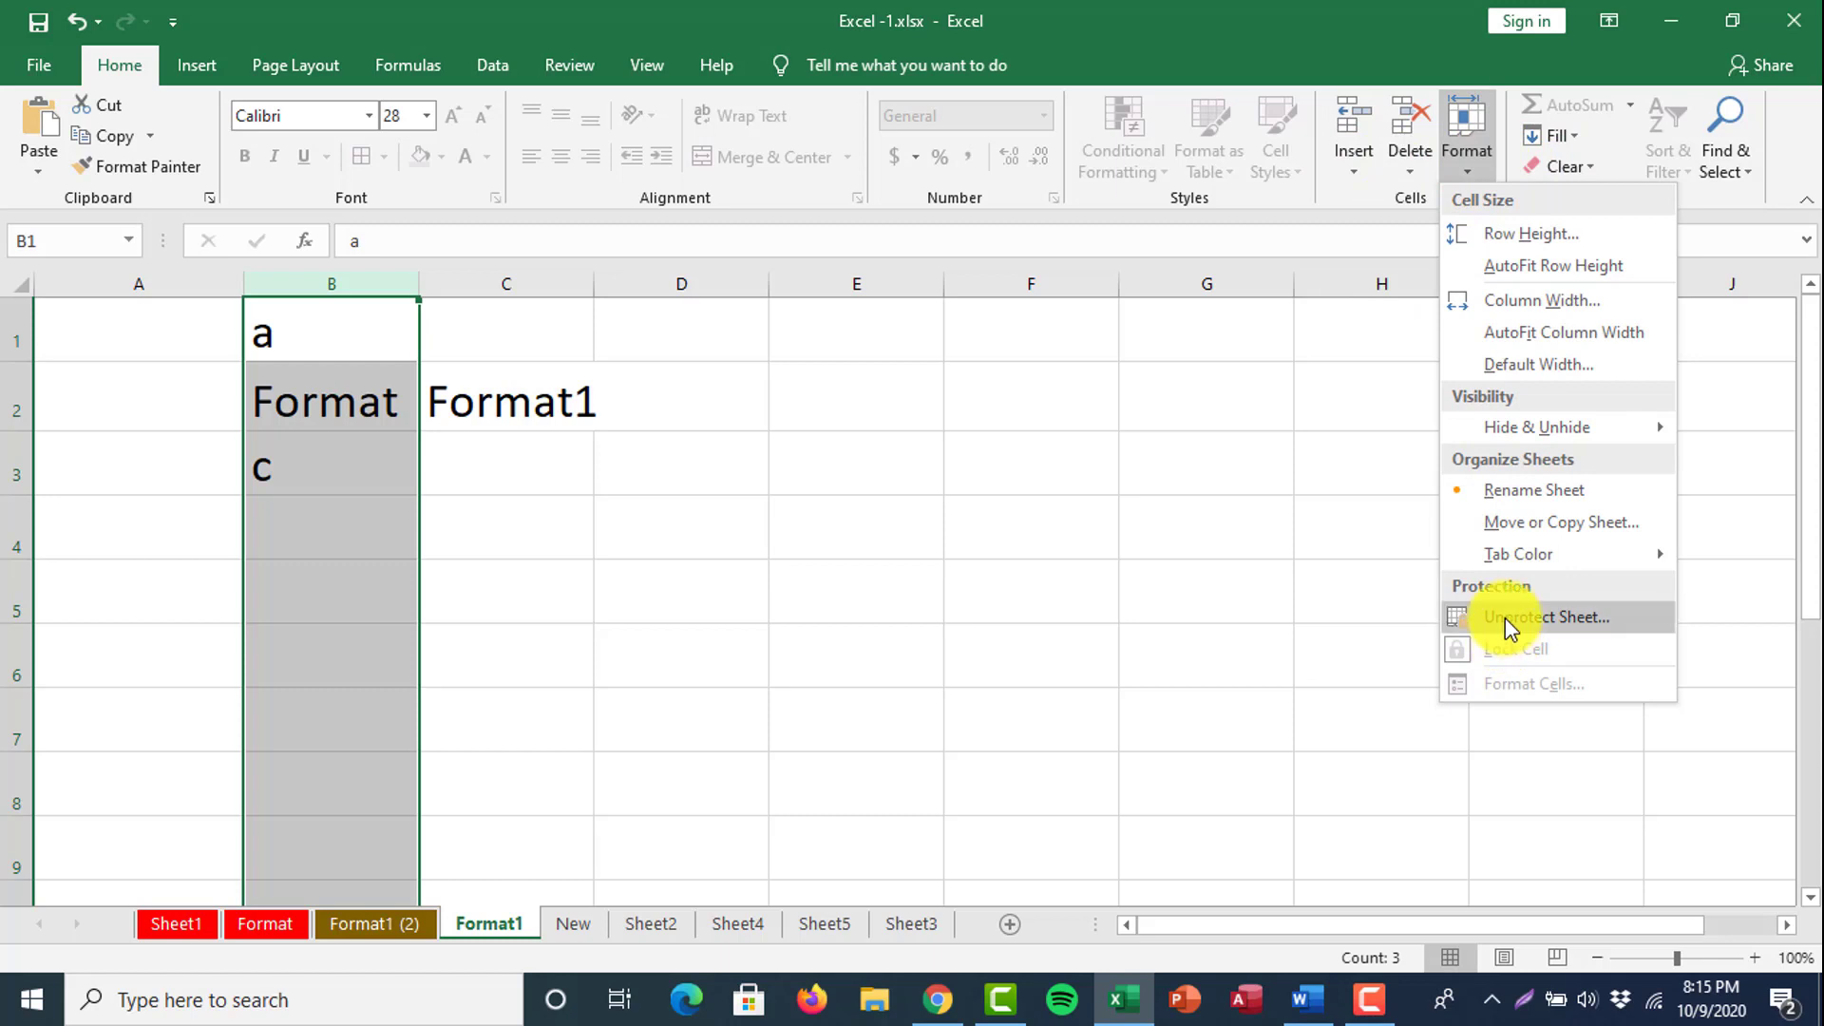
pyautogui.click(973, 637)
pyautogui.click(974, 636)
pyautogui.click(67, 397)
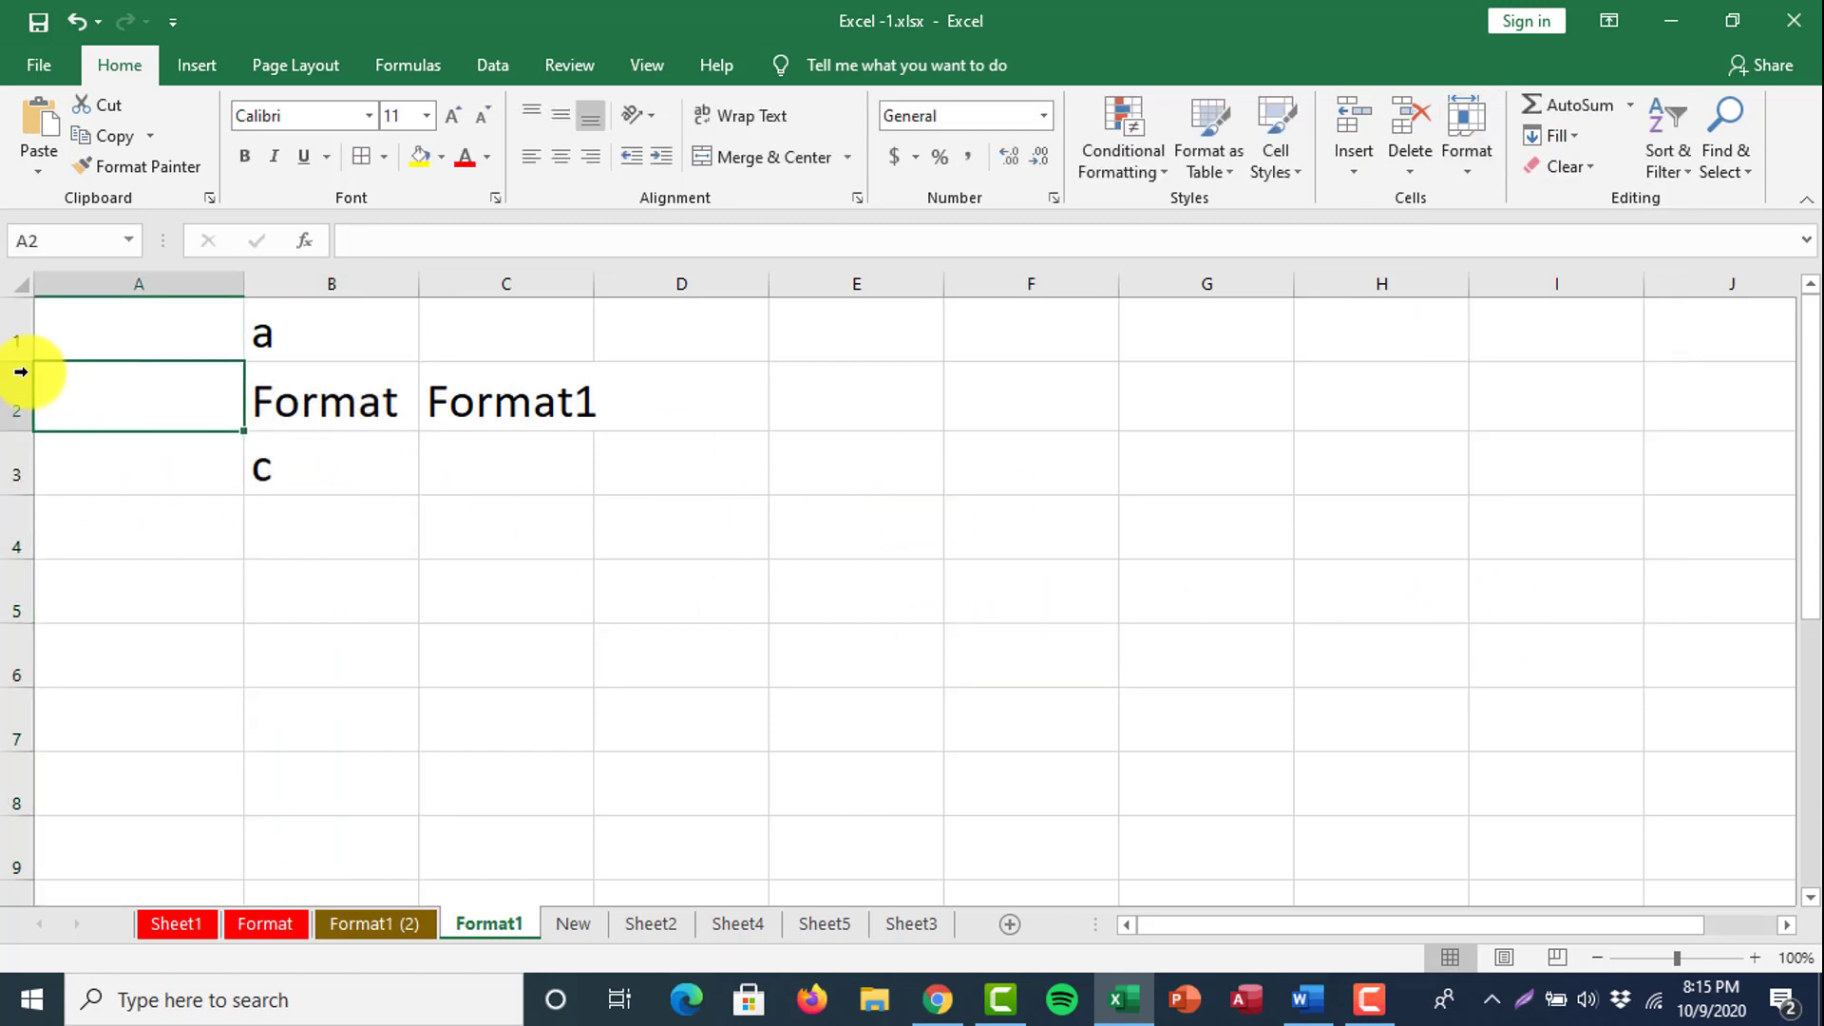
# Select rows 1 to 4 and protect the worksheet without a password, allowing users to format, insert and delete rows and columns.
pyautogui.moveTo(4, 343); pyautogui.dragTo(19, 532)
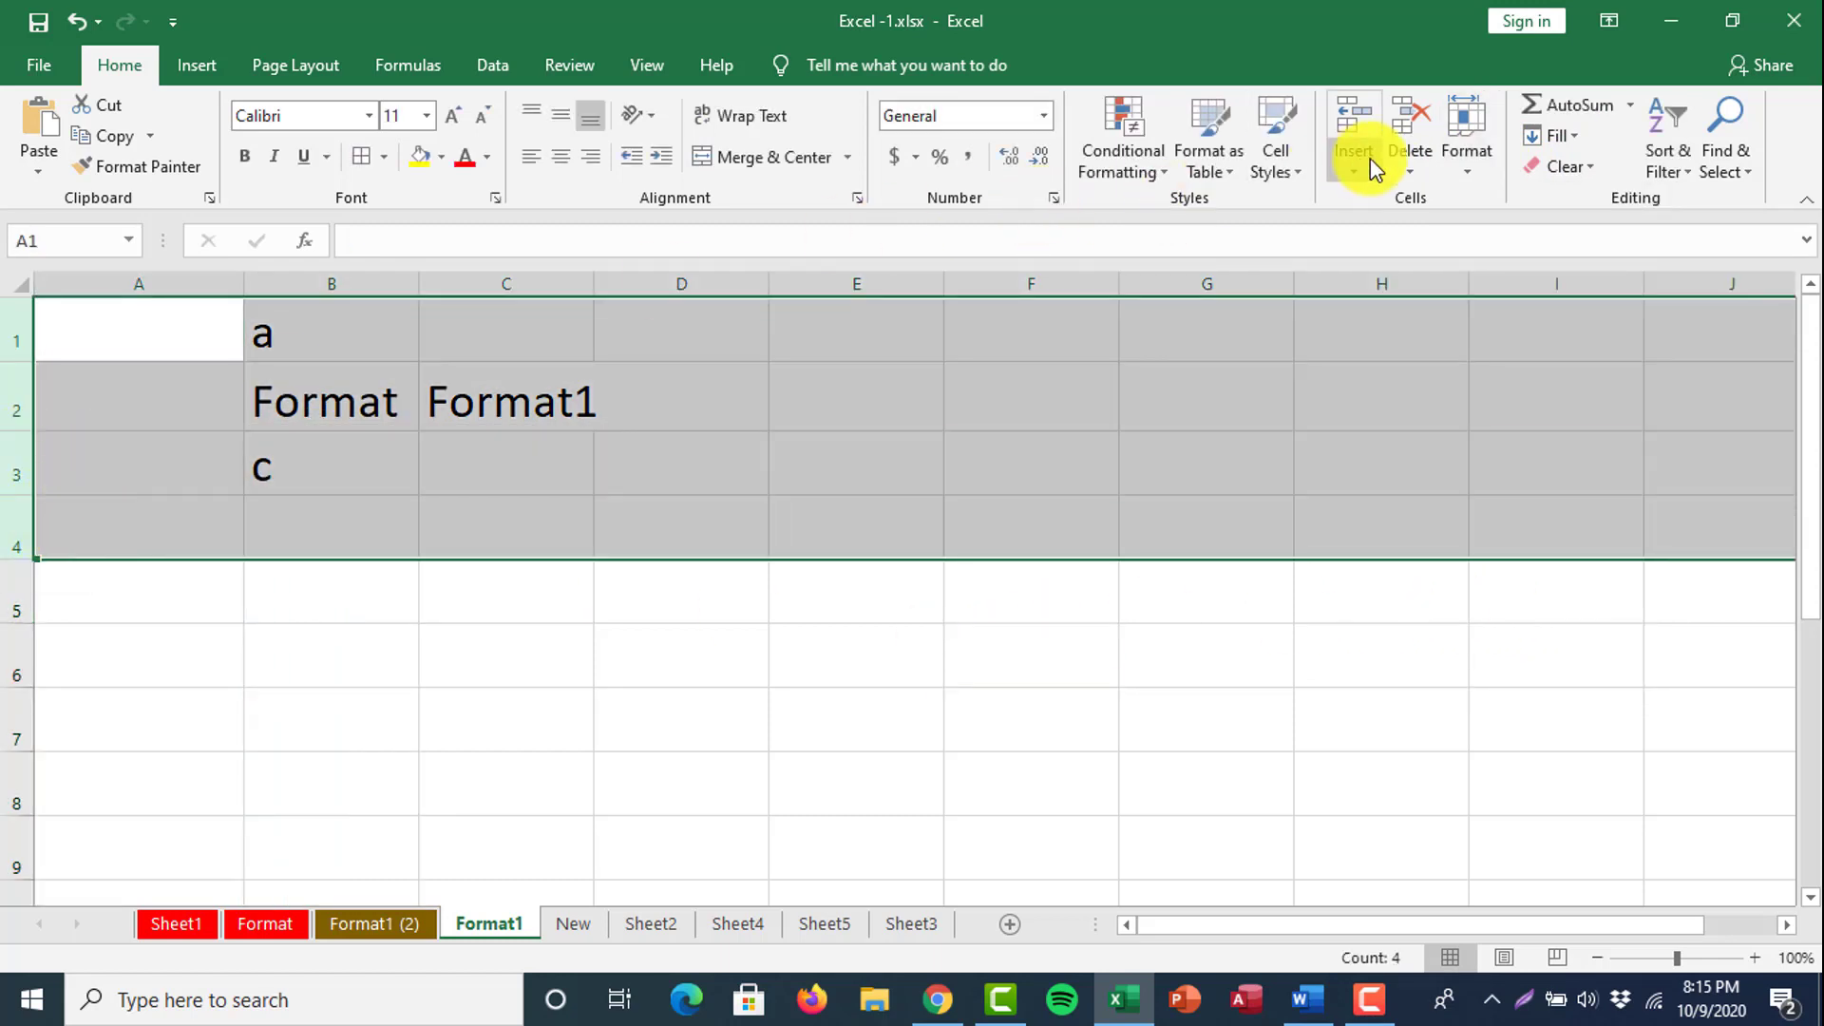
pyautogui.click(1457, 169)
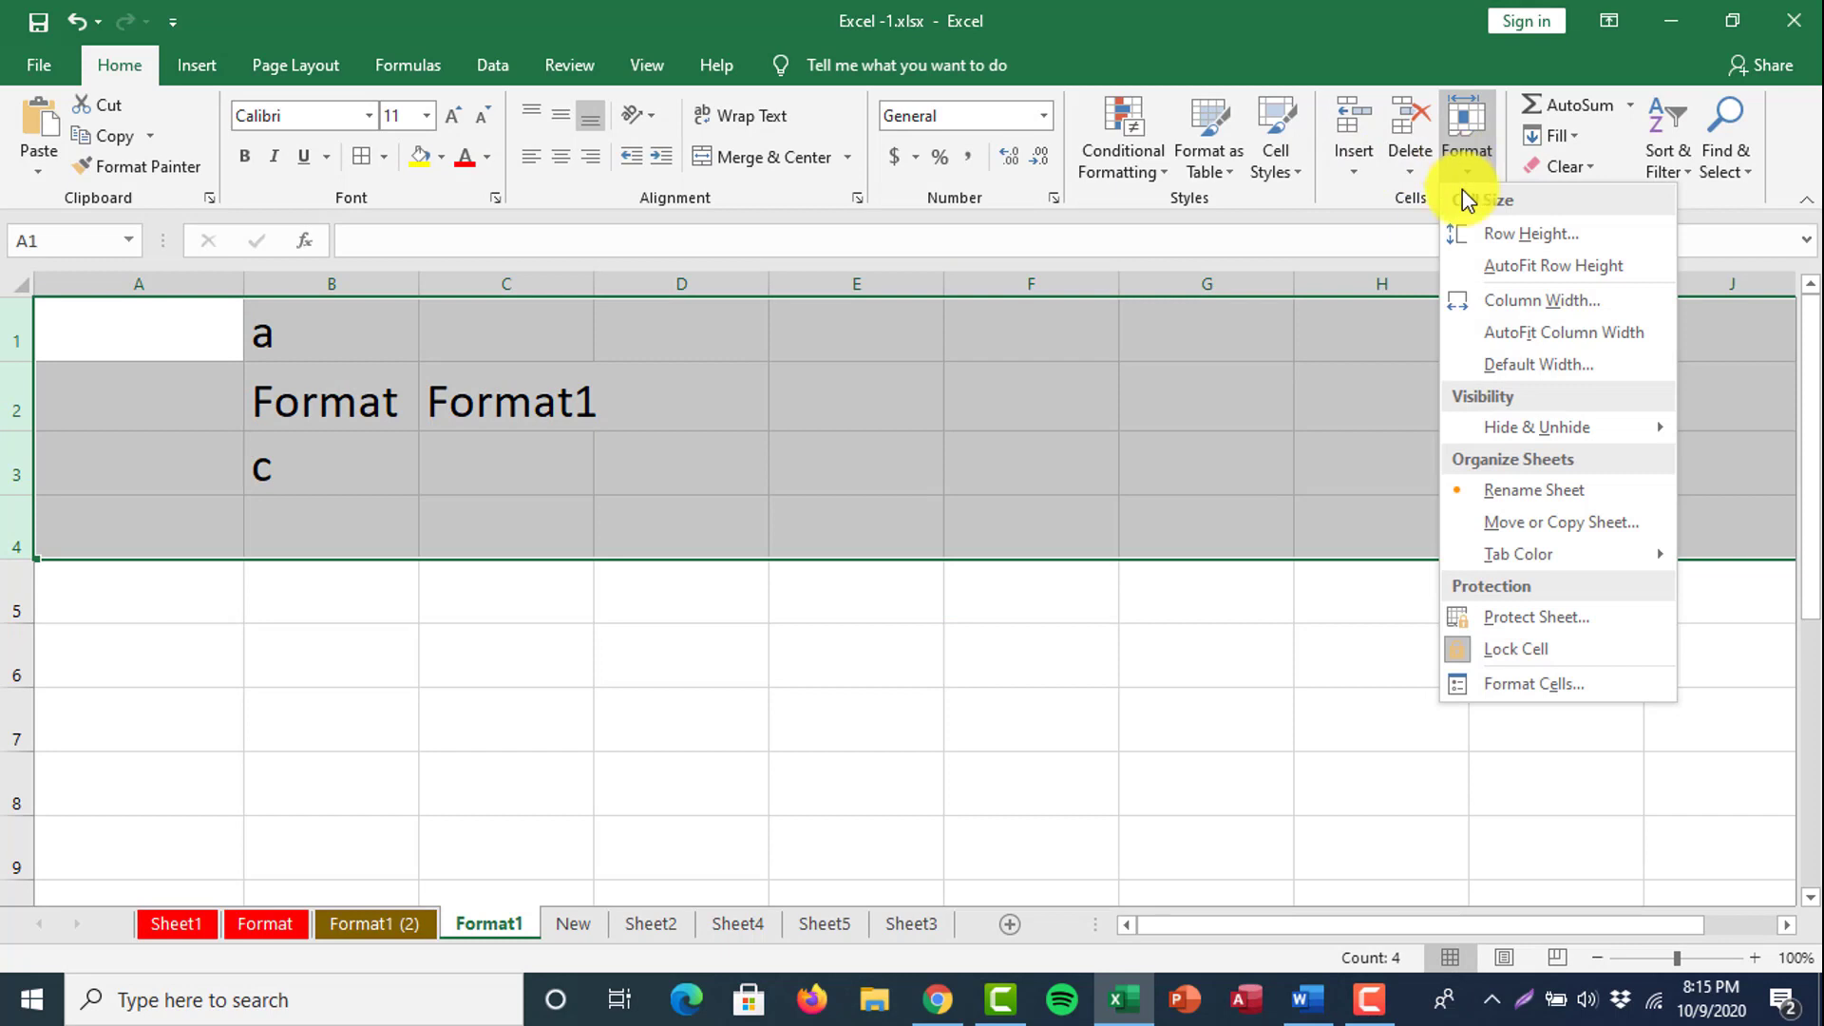
pyautogui.click(1541, 613)
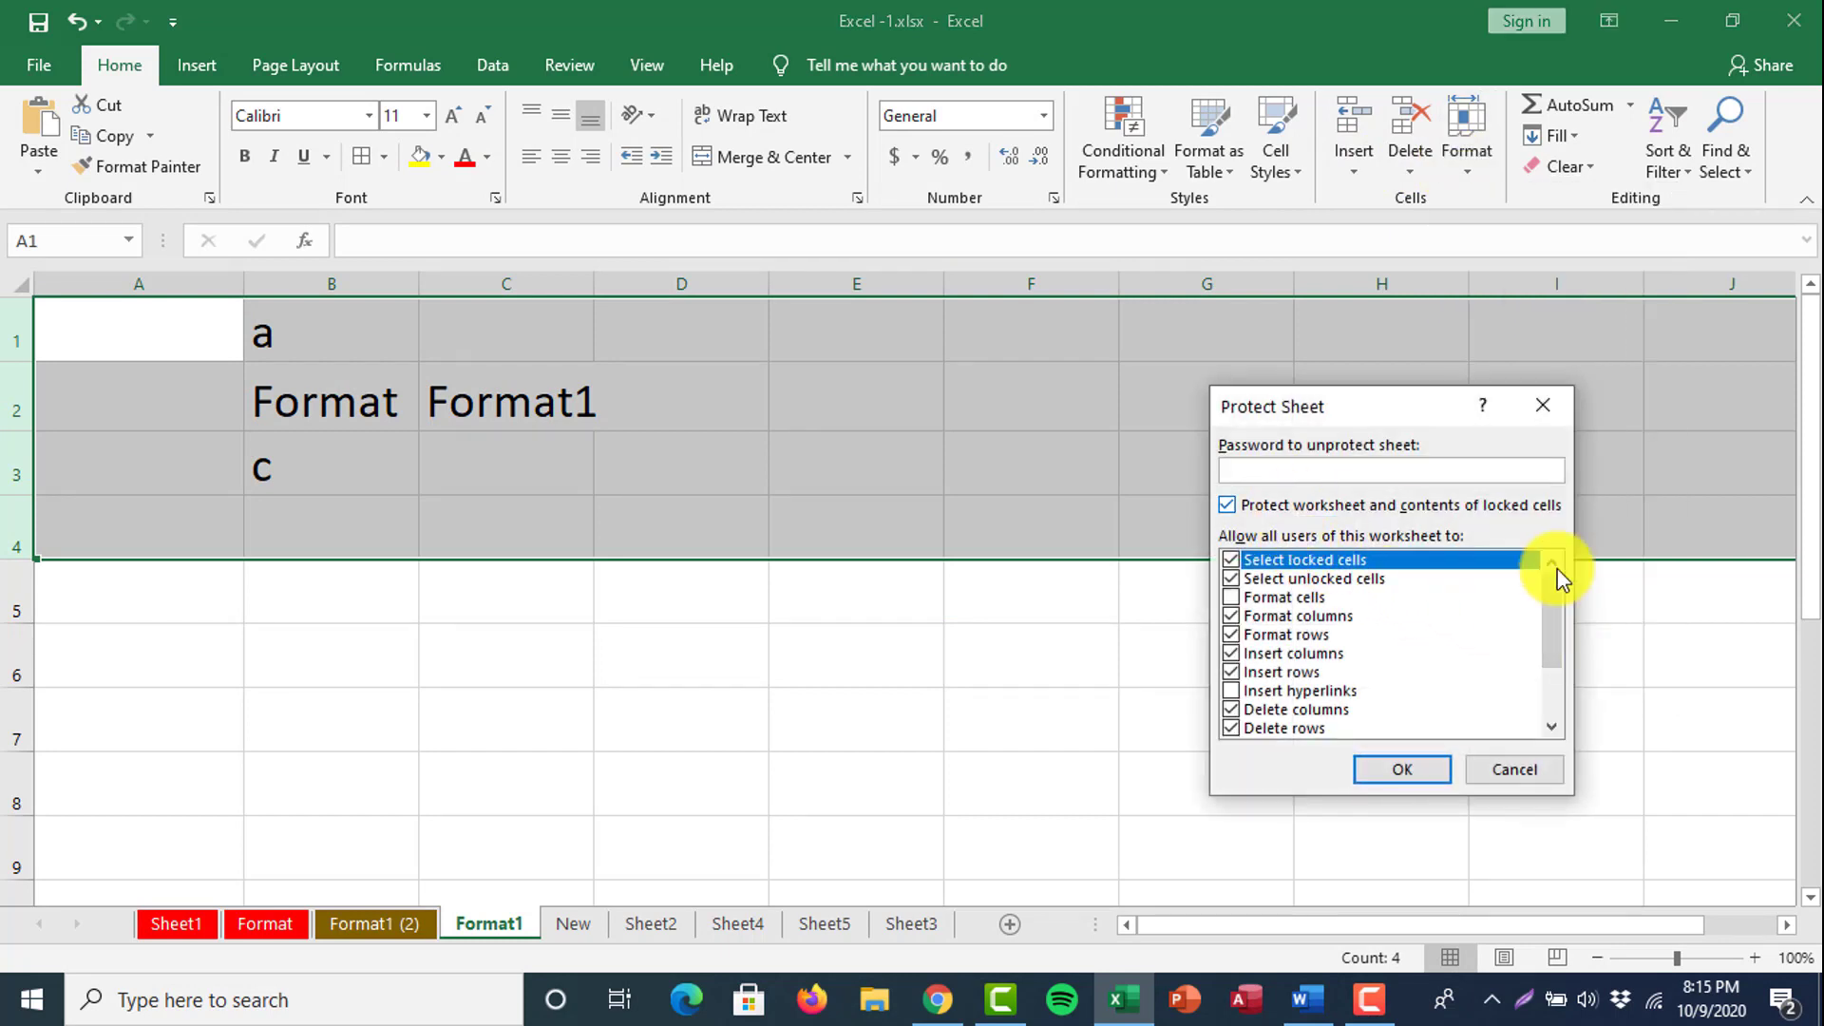
pyautogui.moveTo(1552, 625)
pyautogui.mouseDown()
pyautogui.moveTo(1552, 667)
pyautogui.moveTo(1552, 608)
pyautogui.mouseUp()
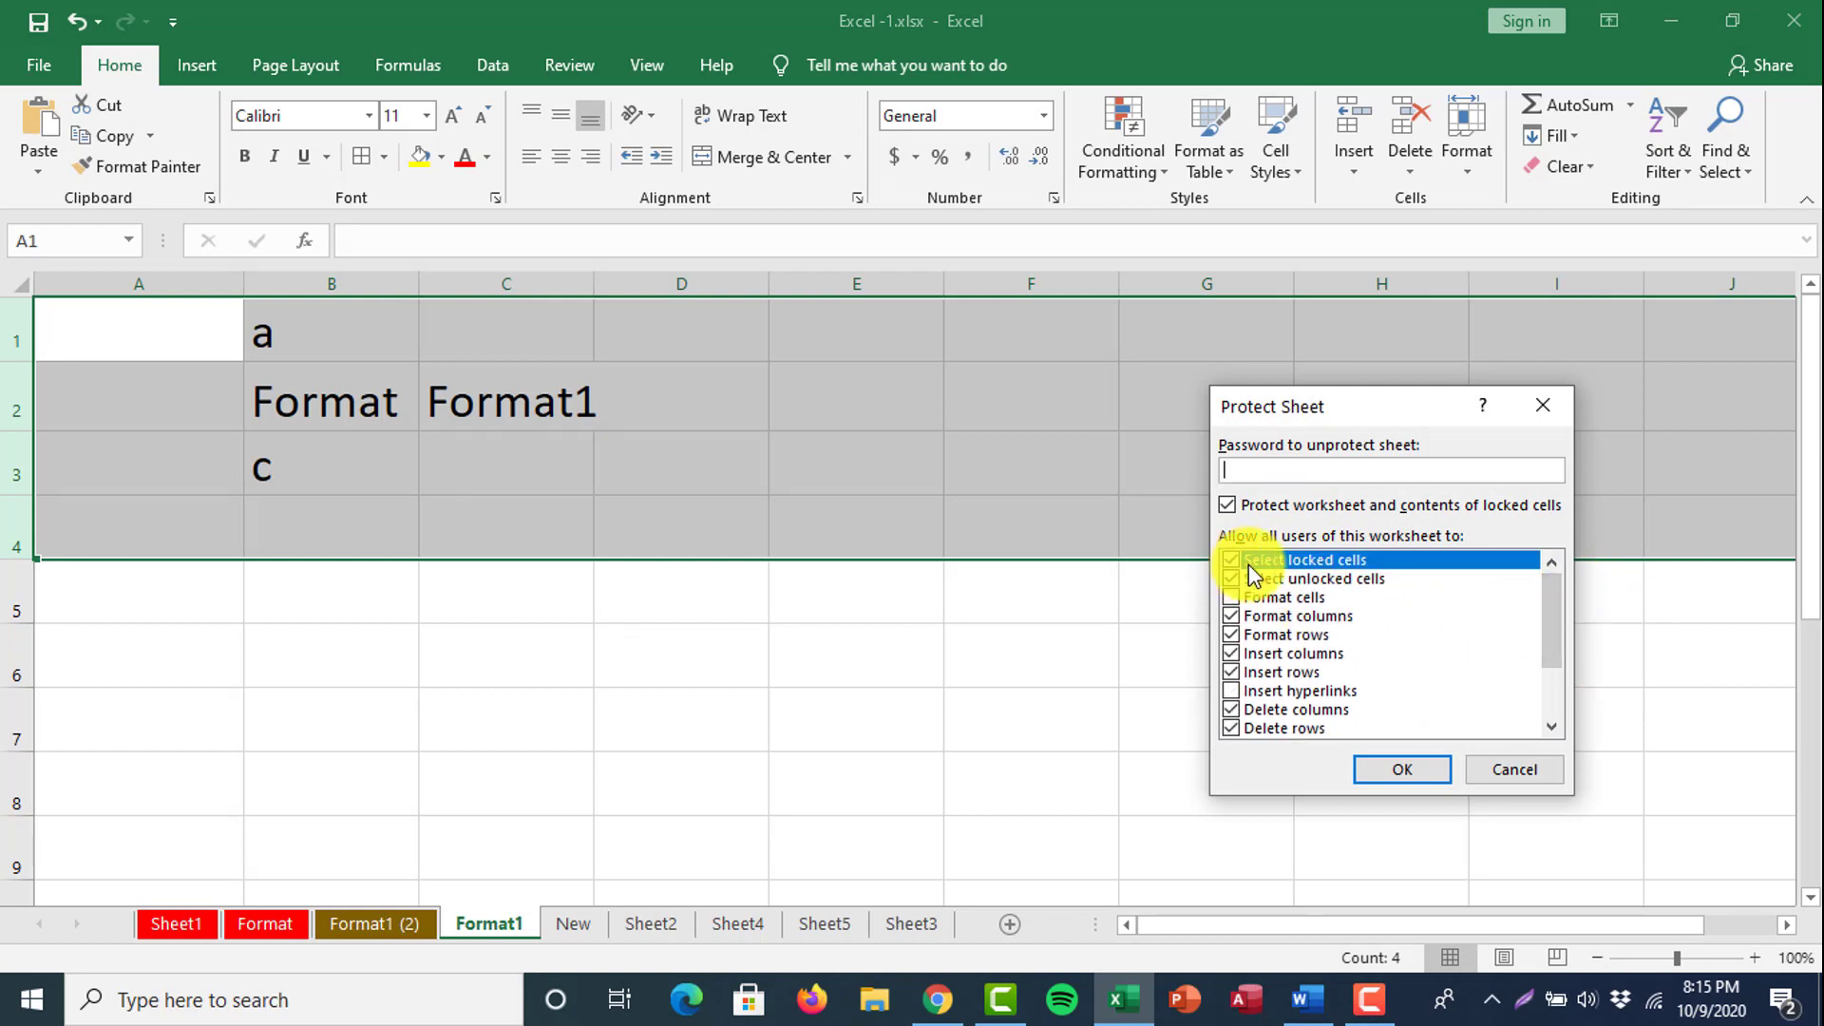
pyautogui.click(1262, 635)
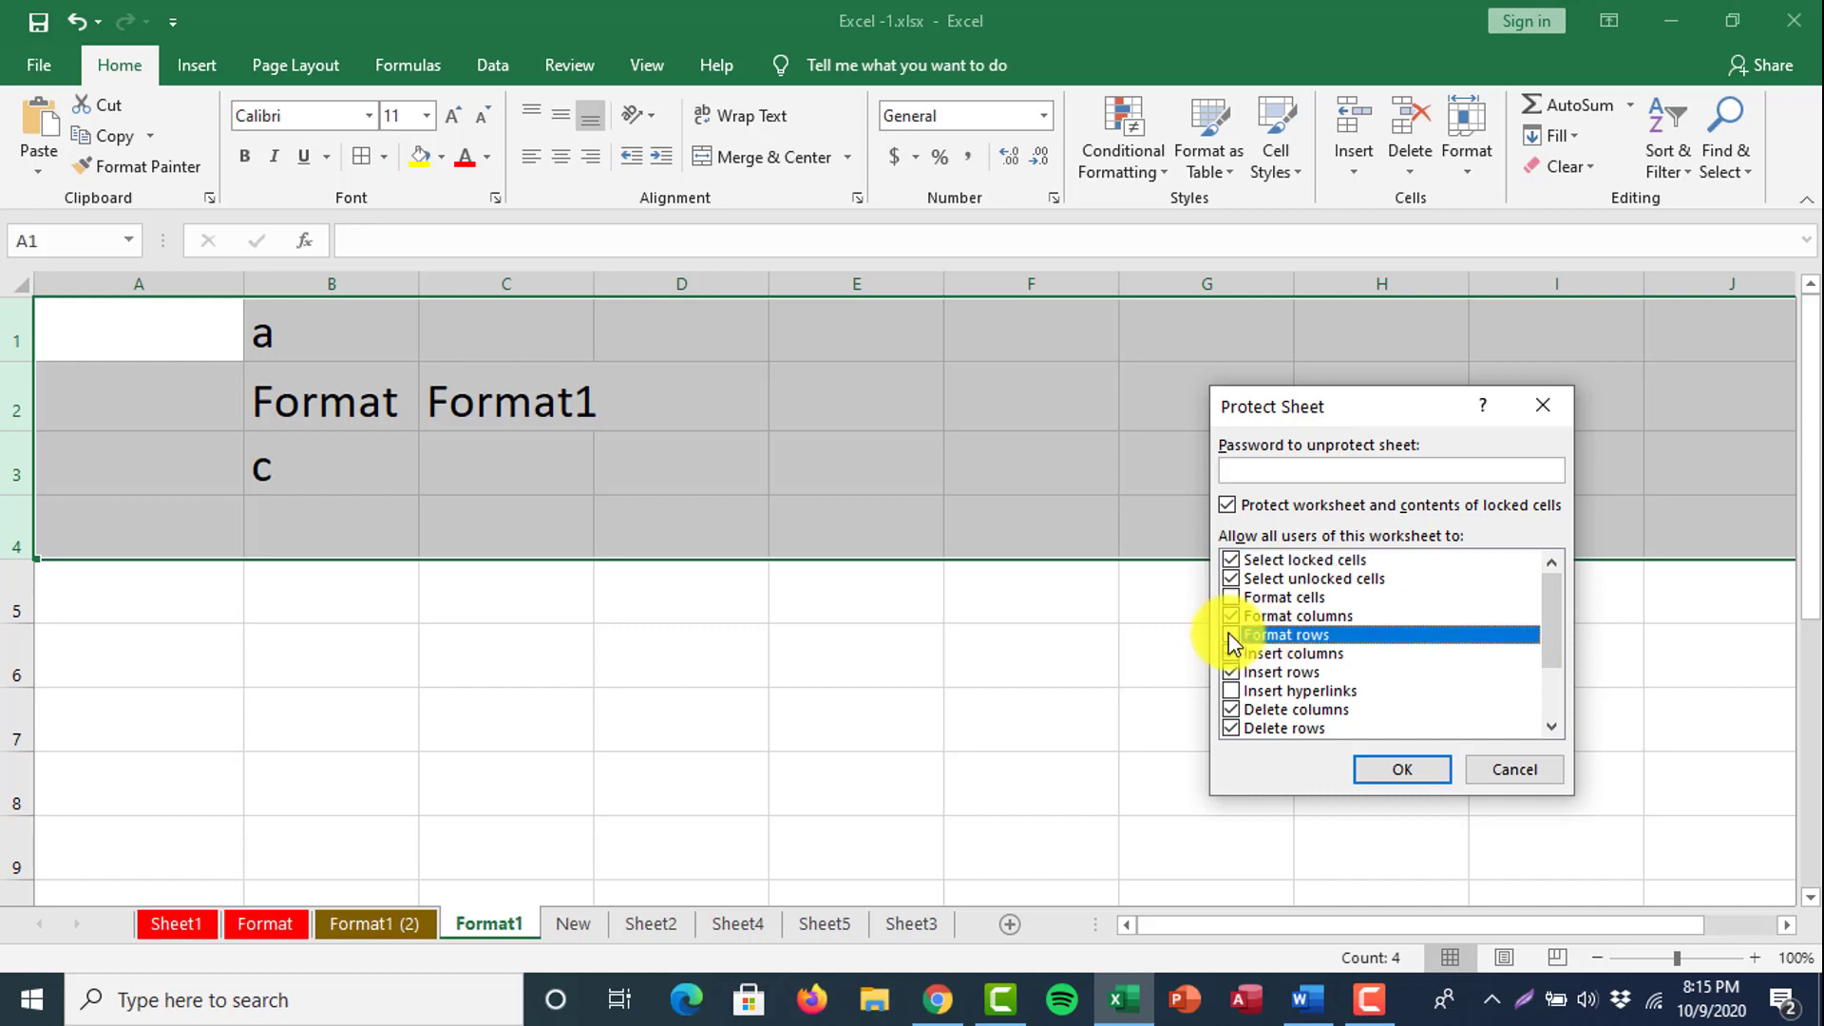
pyautogui.click(1364, 768)
# Make row 3 of the protected worksheet slightly taller and select cell B2.
pyautogui.click(475, 608)
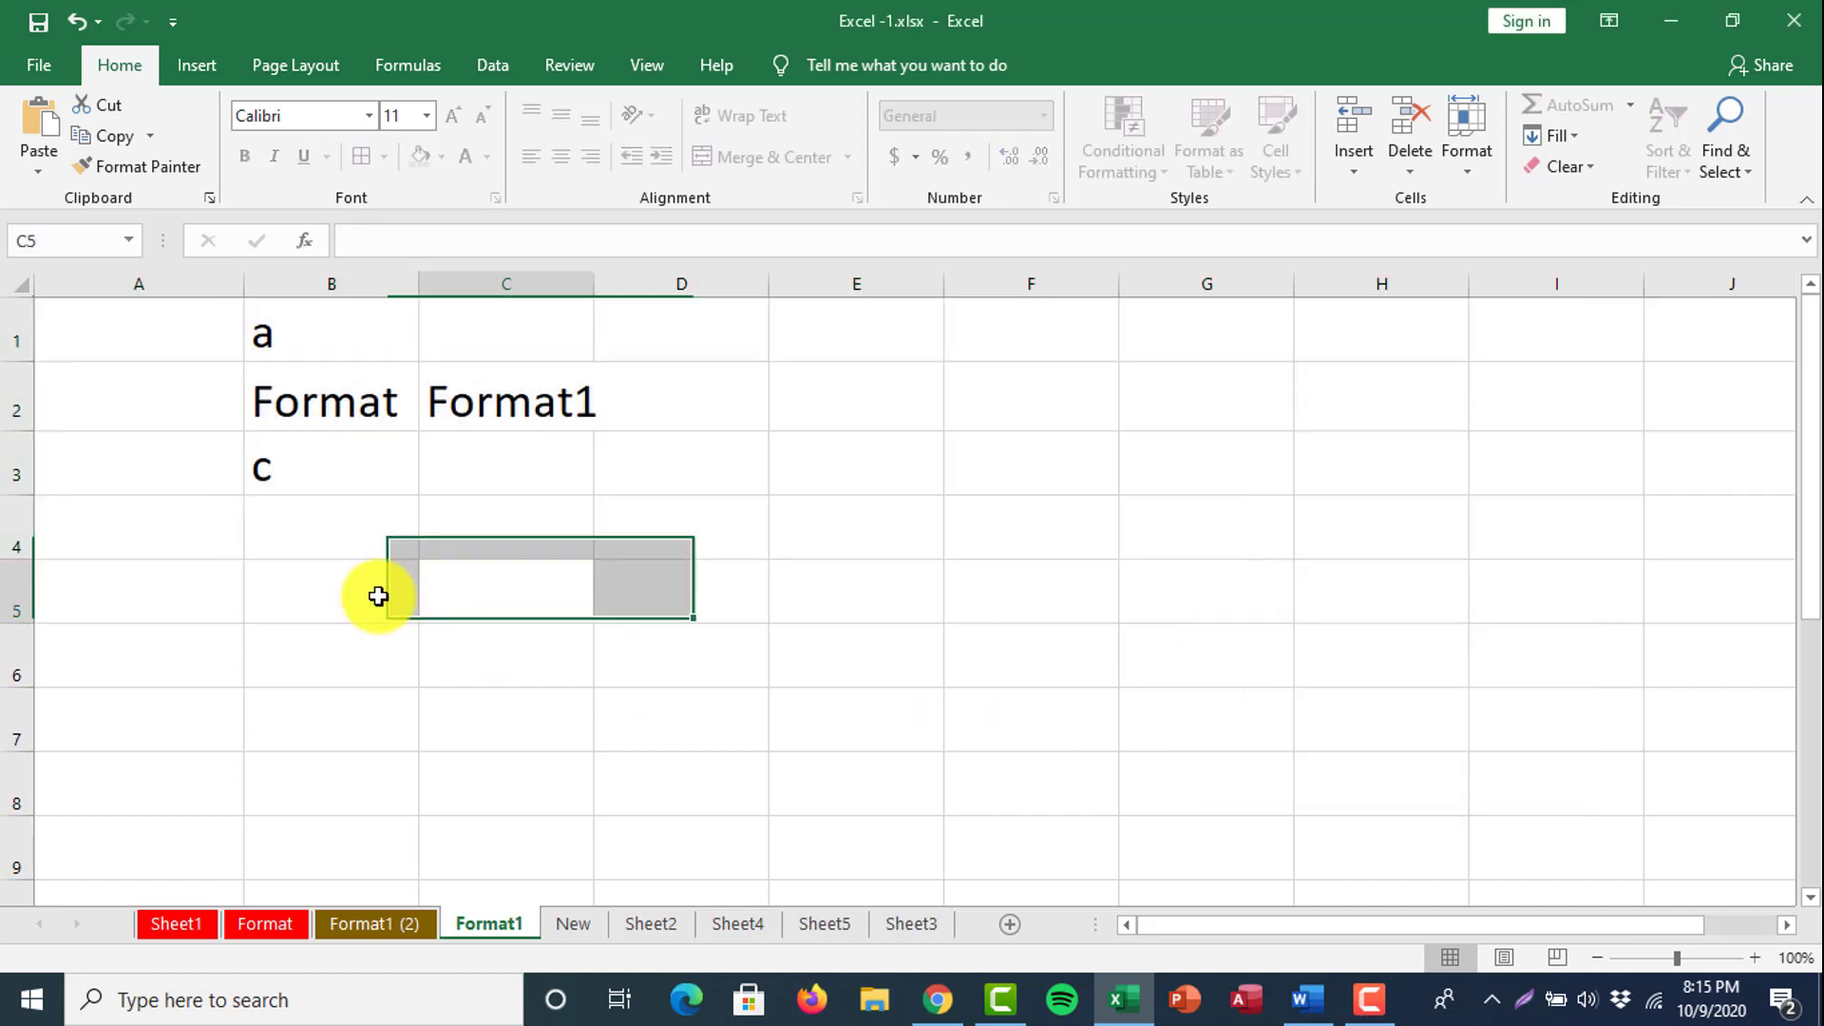
pyautogui.moveTo(20, 494)
pyautogui.mouseDown()
pyautogui.moveTo(20, 529)
pyautogui.moveTo(20, 506)
pyautogui.mouseUp()
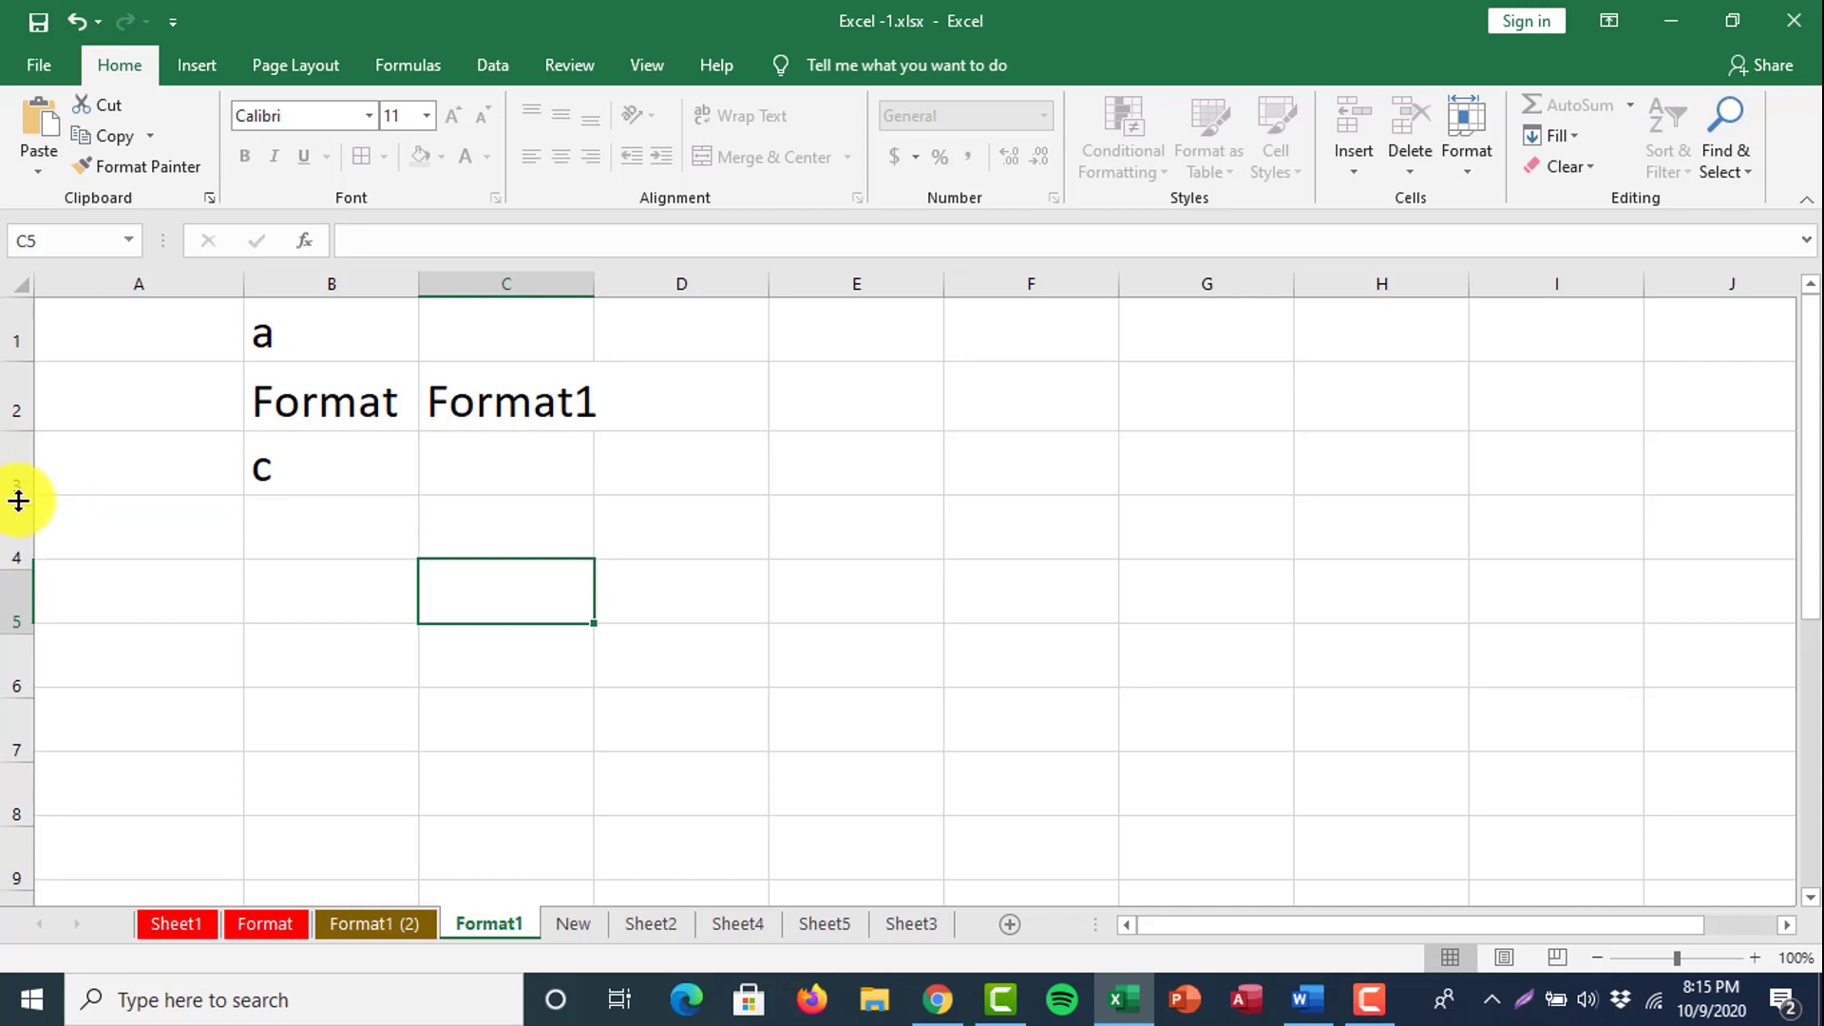
pyautogui.click(303, 462)
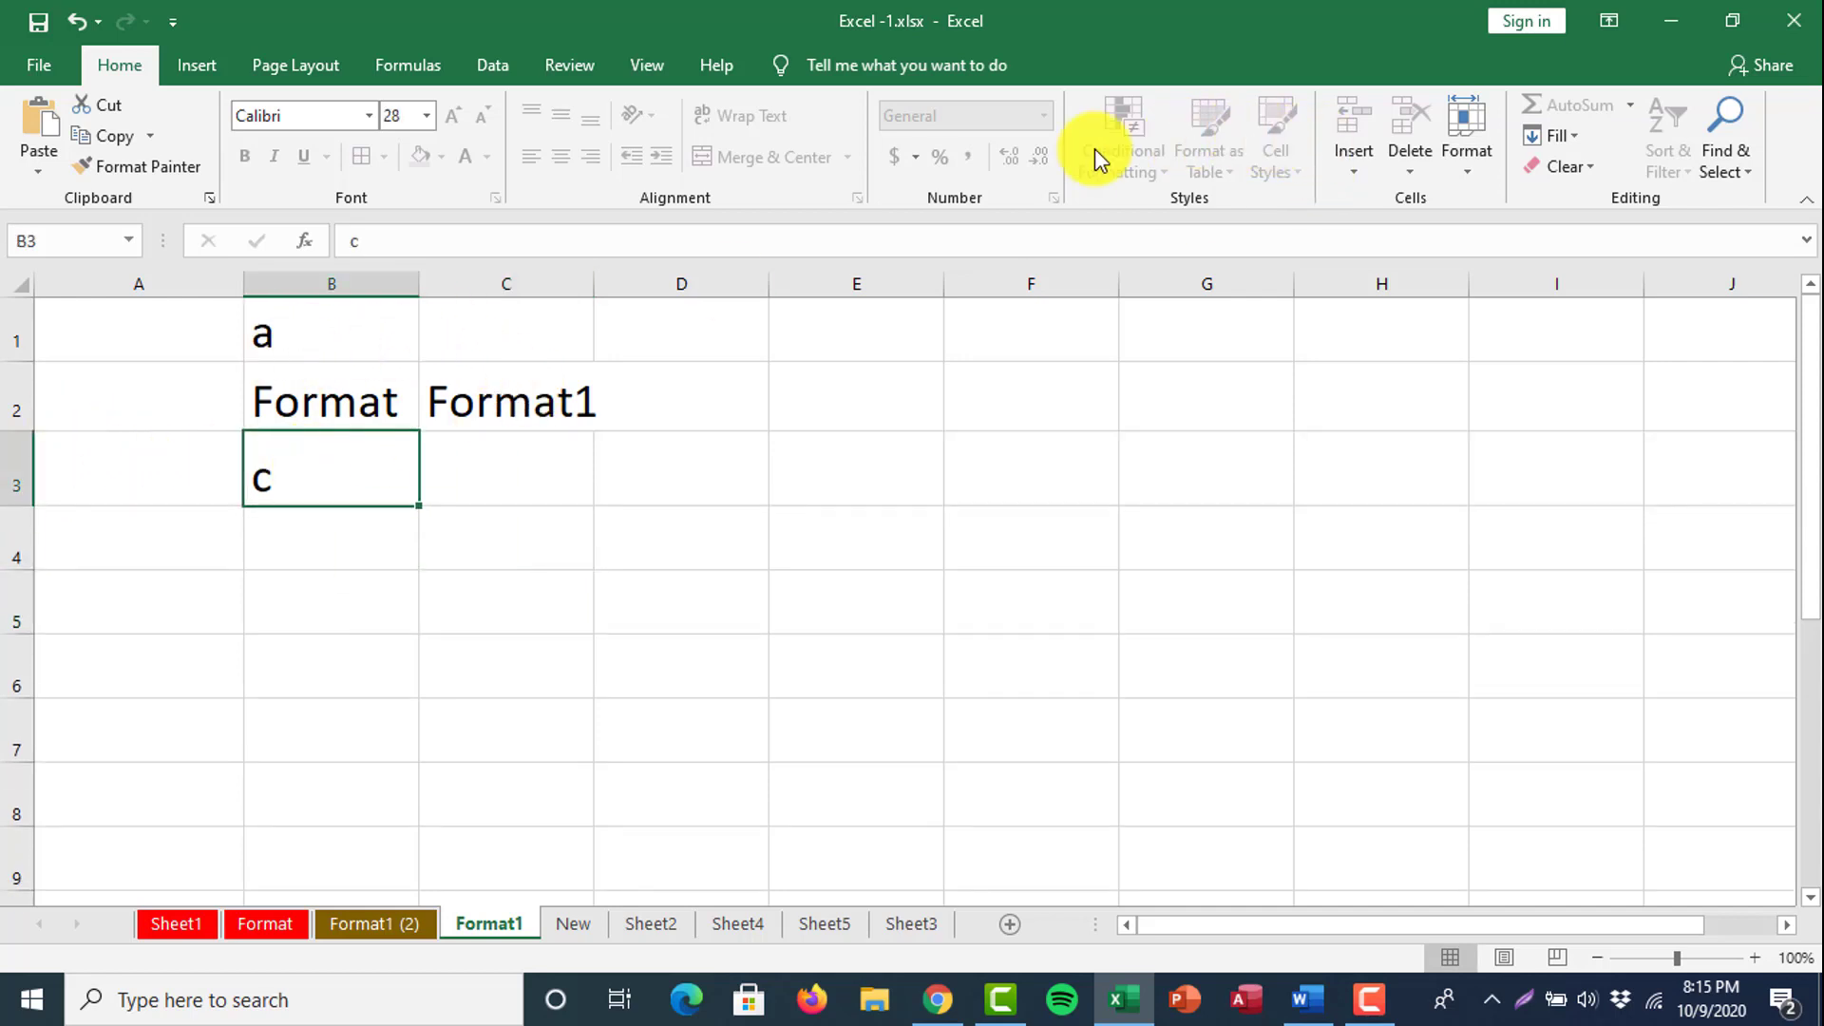
pyautogui.click(1022, 404)
pyautogui.click(698, 414)
pyautogui.click(499, 456)
pyautogui.click(295, 410)
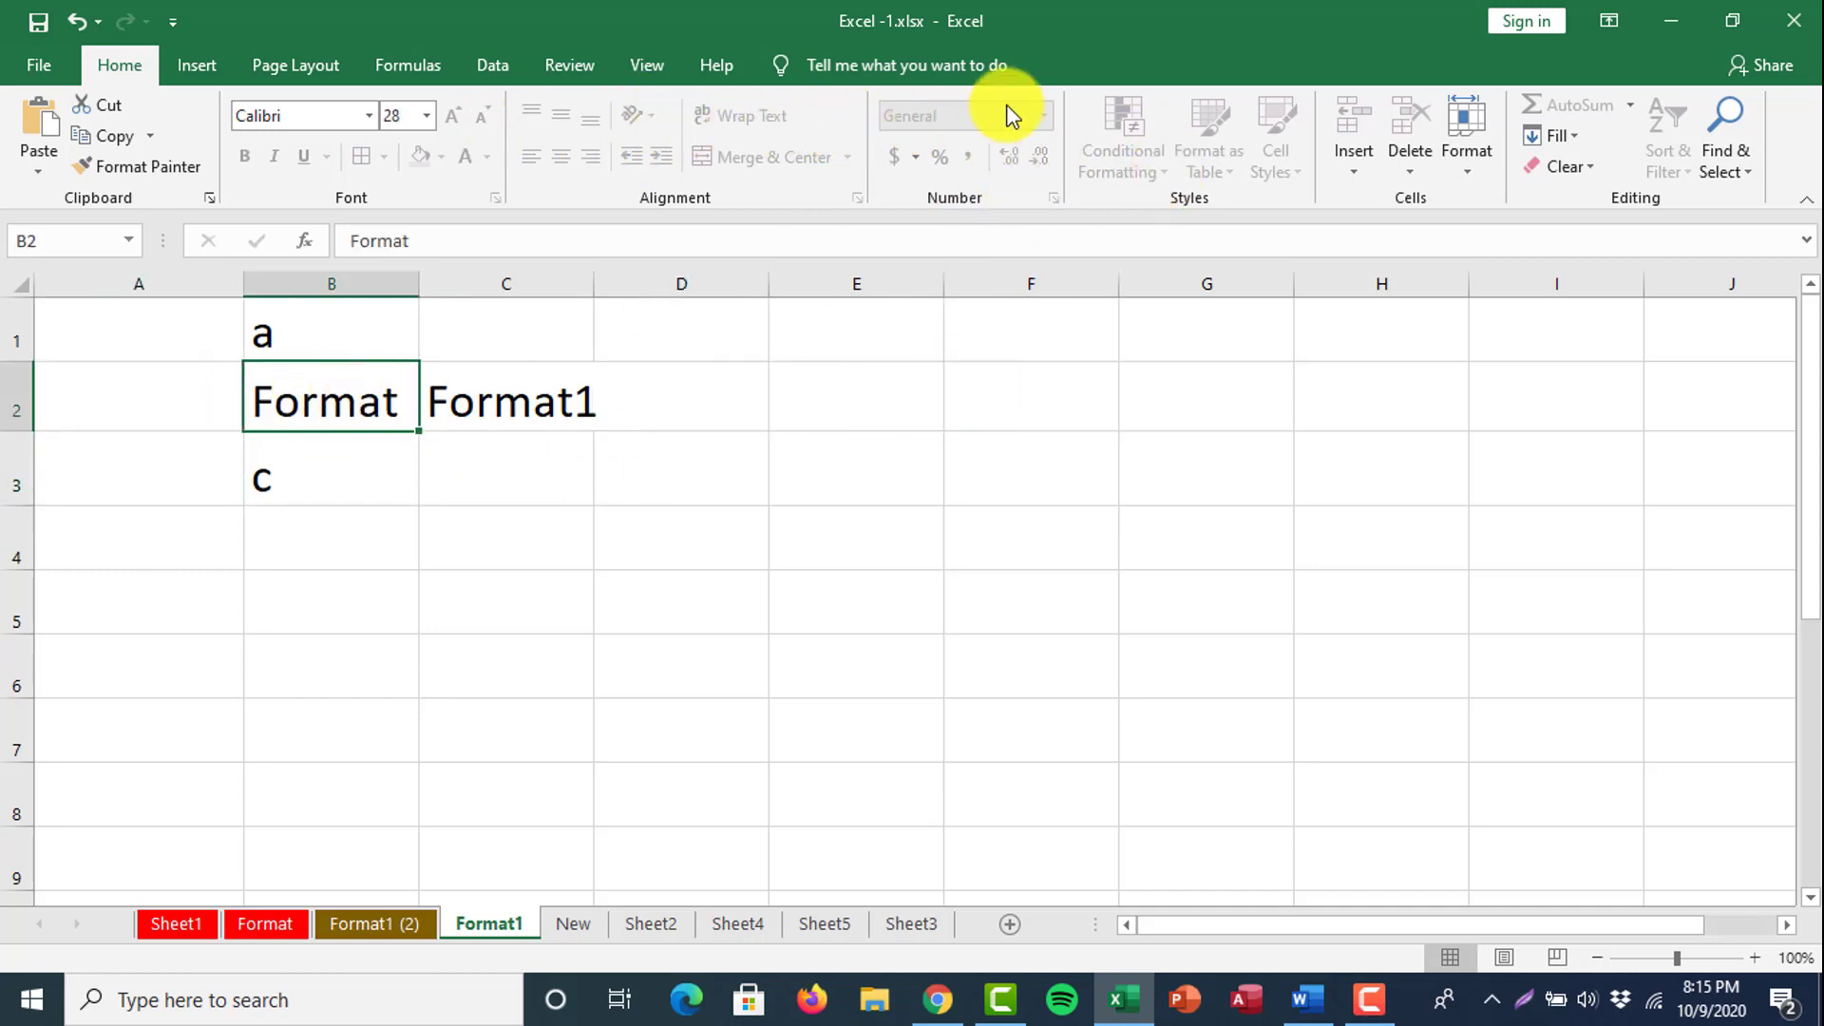
# Unprotect the Format1 worksheet and widen column C slightly so it fits the text in C2.
pyautogui.click(1469, 166)
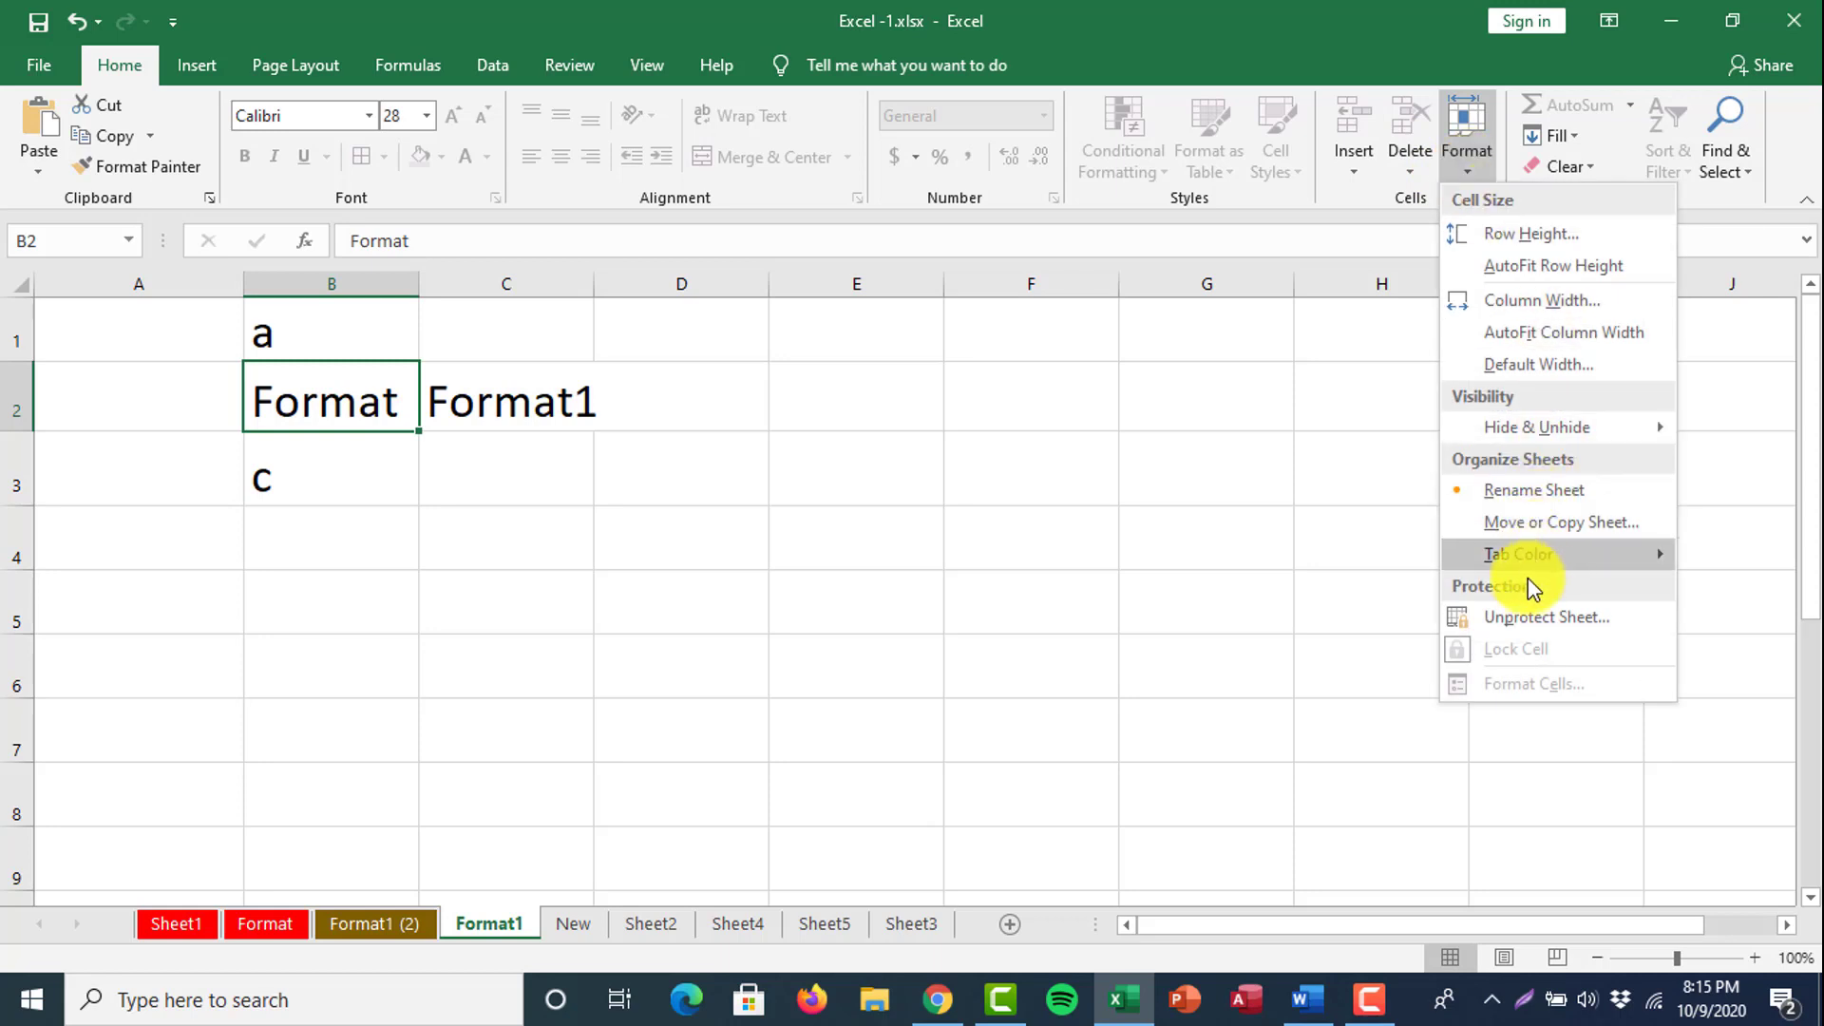
pyautogui.click(1523, 617)
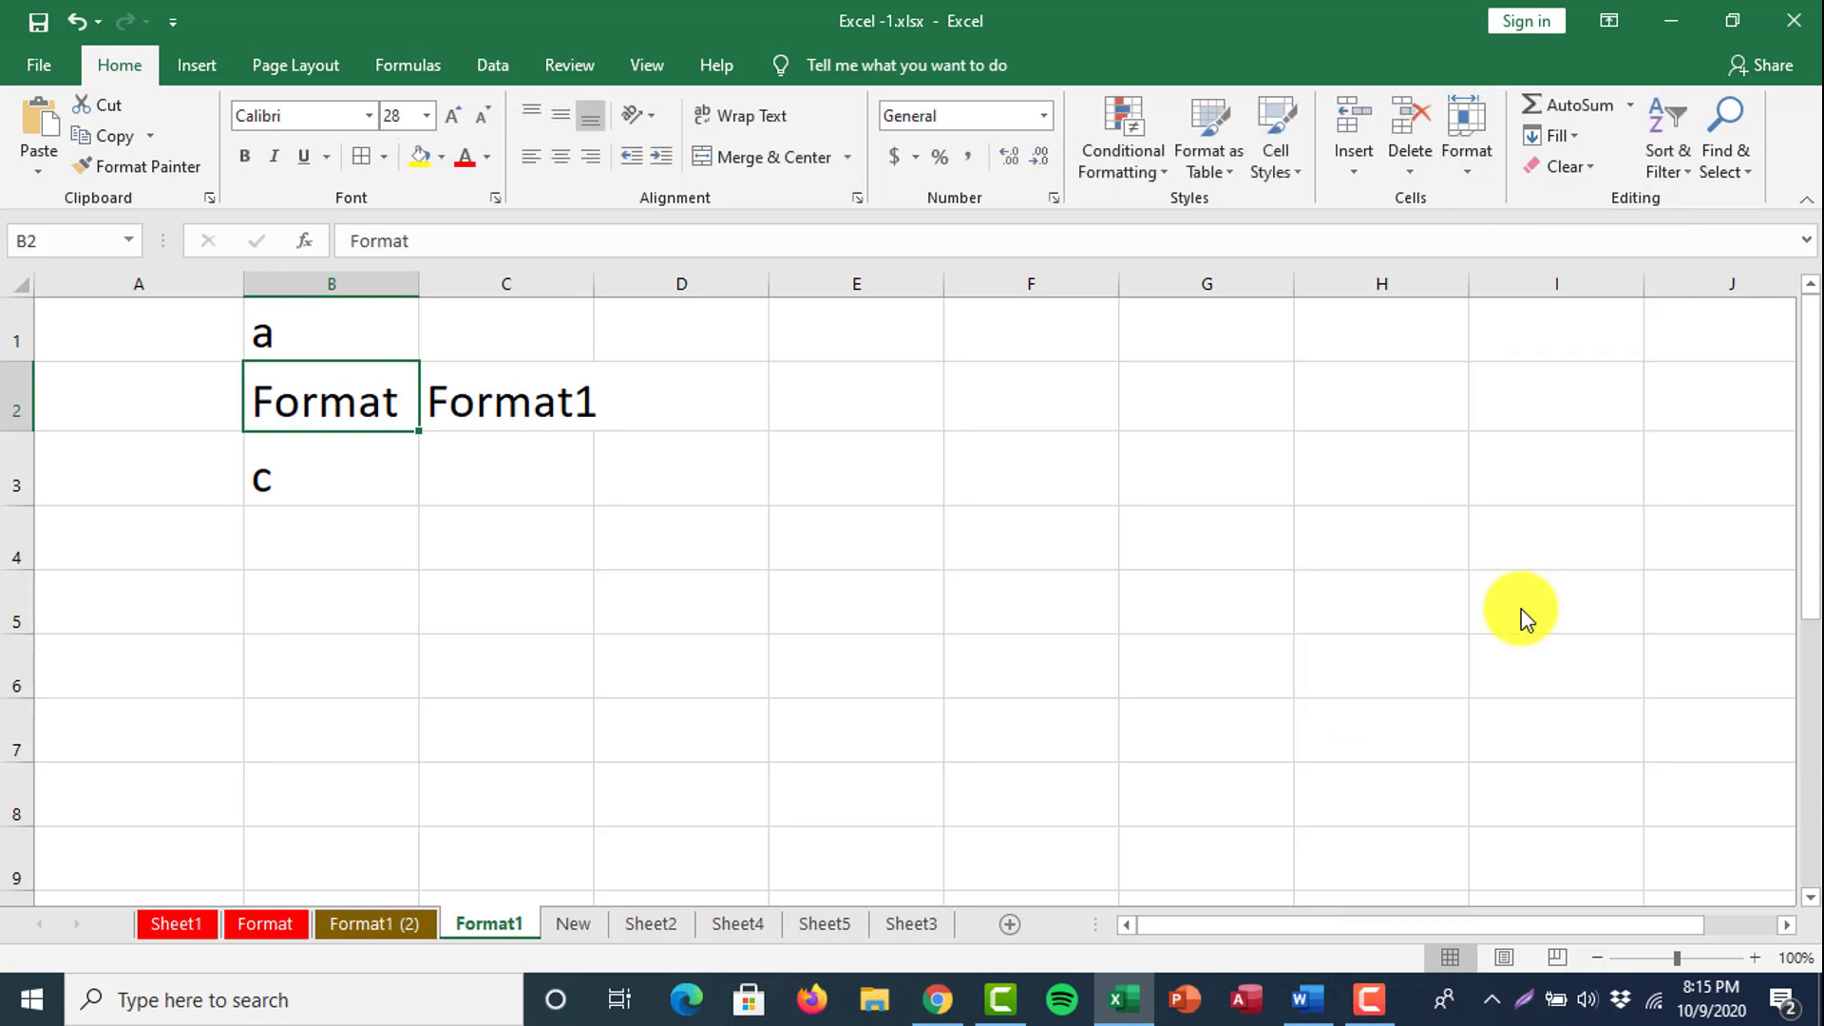
pyautogui.click(771, 709)
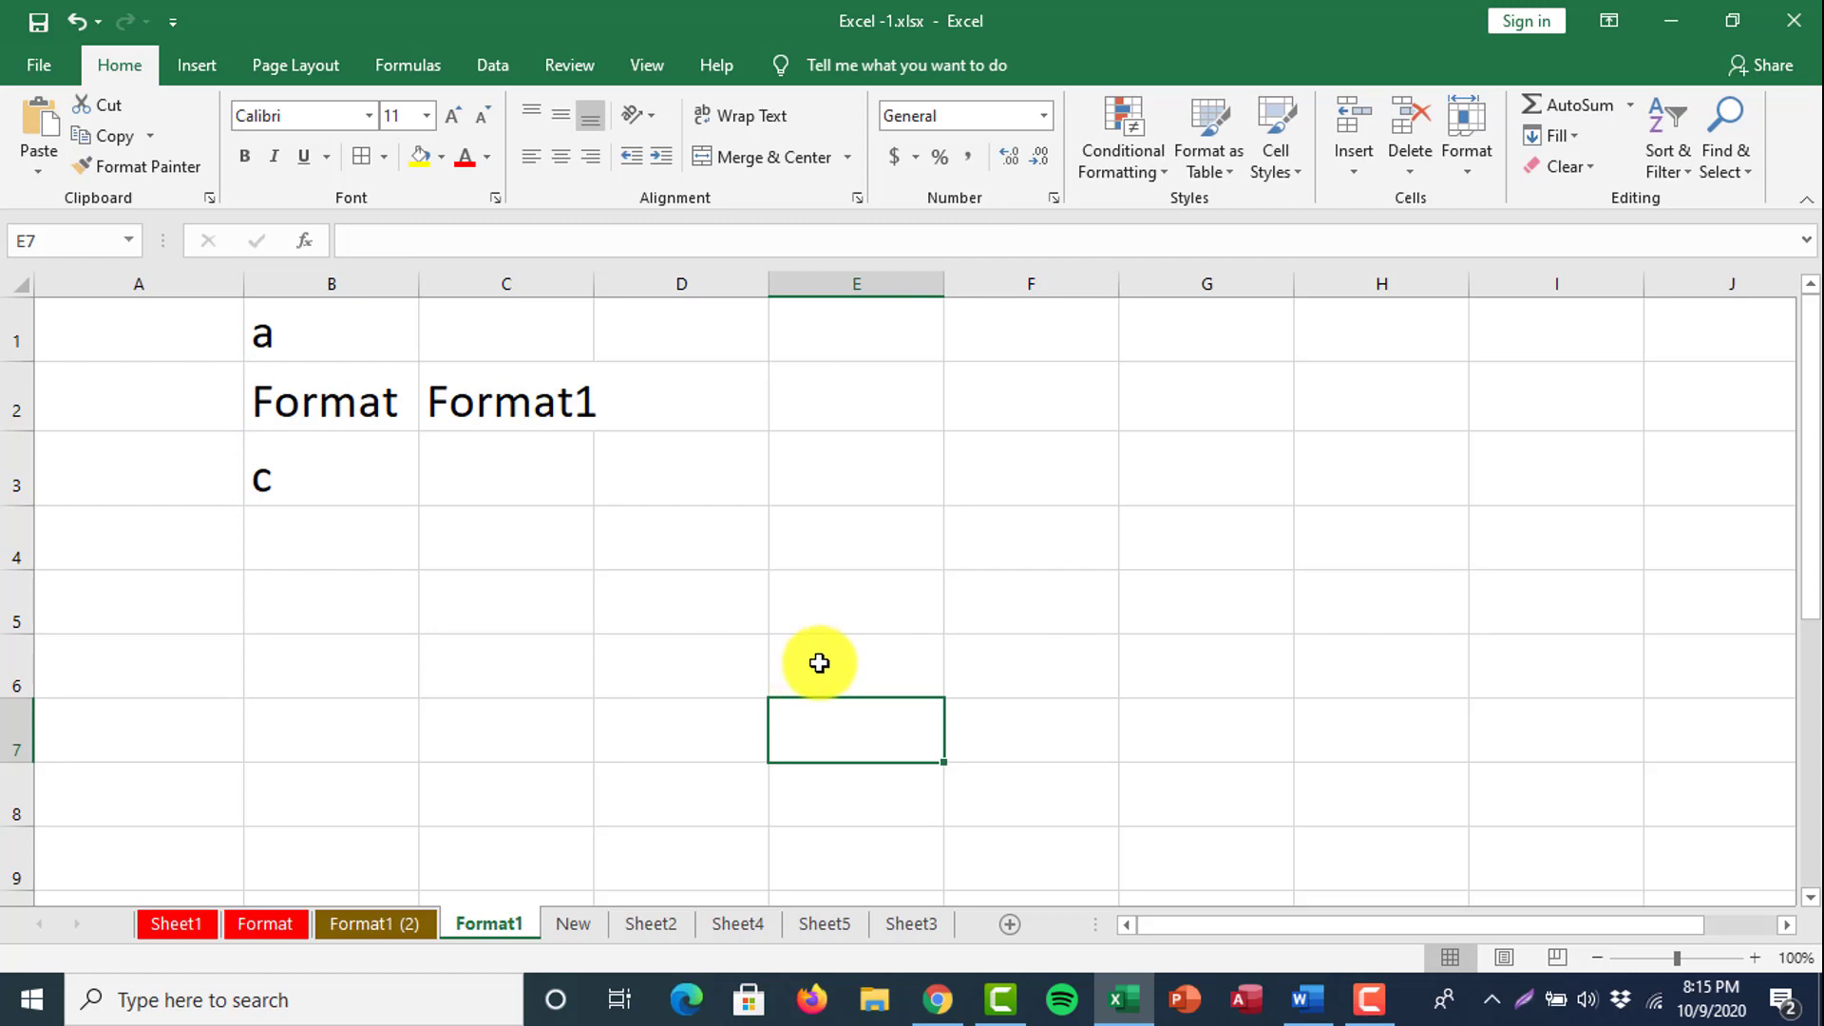
pyautogui.moveTo(594, 293); pyautogui.dragTo(607, 298)
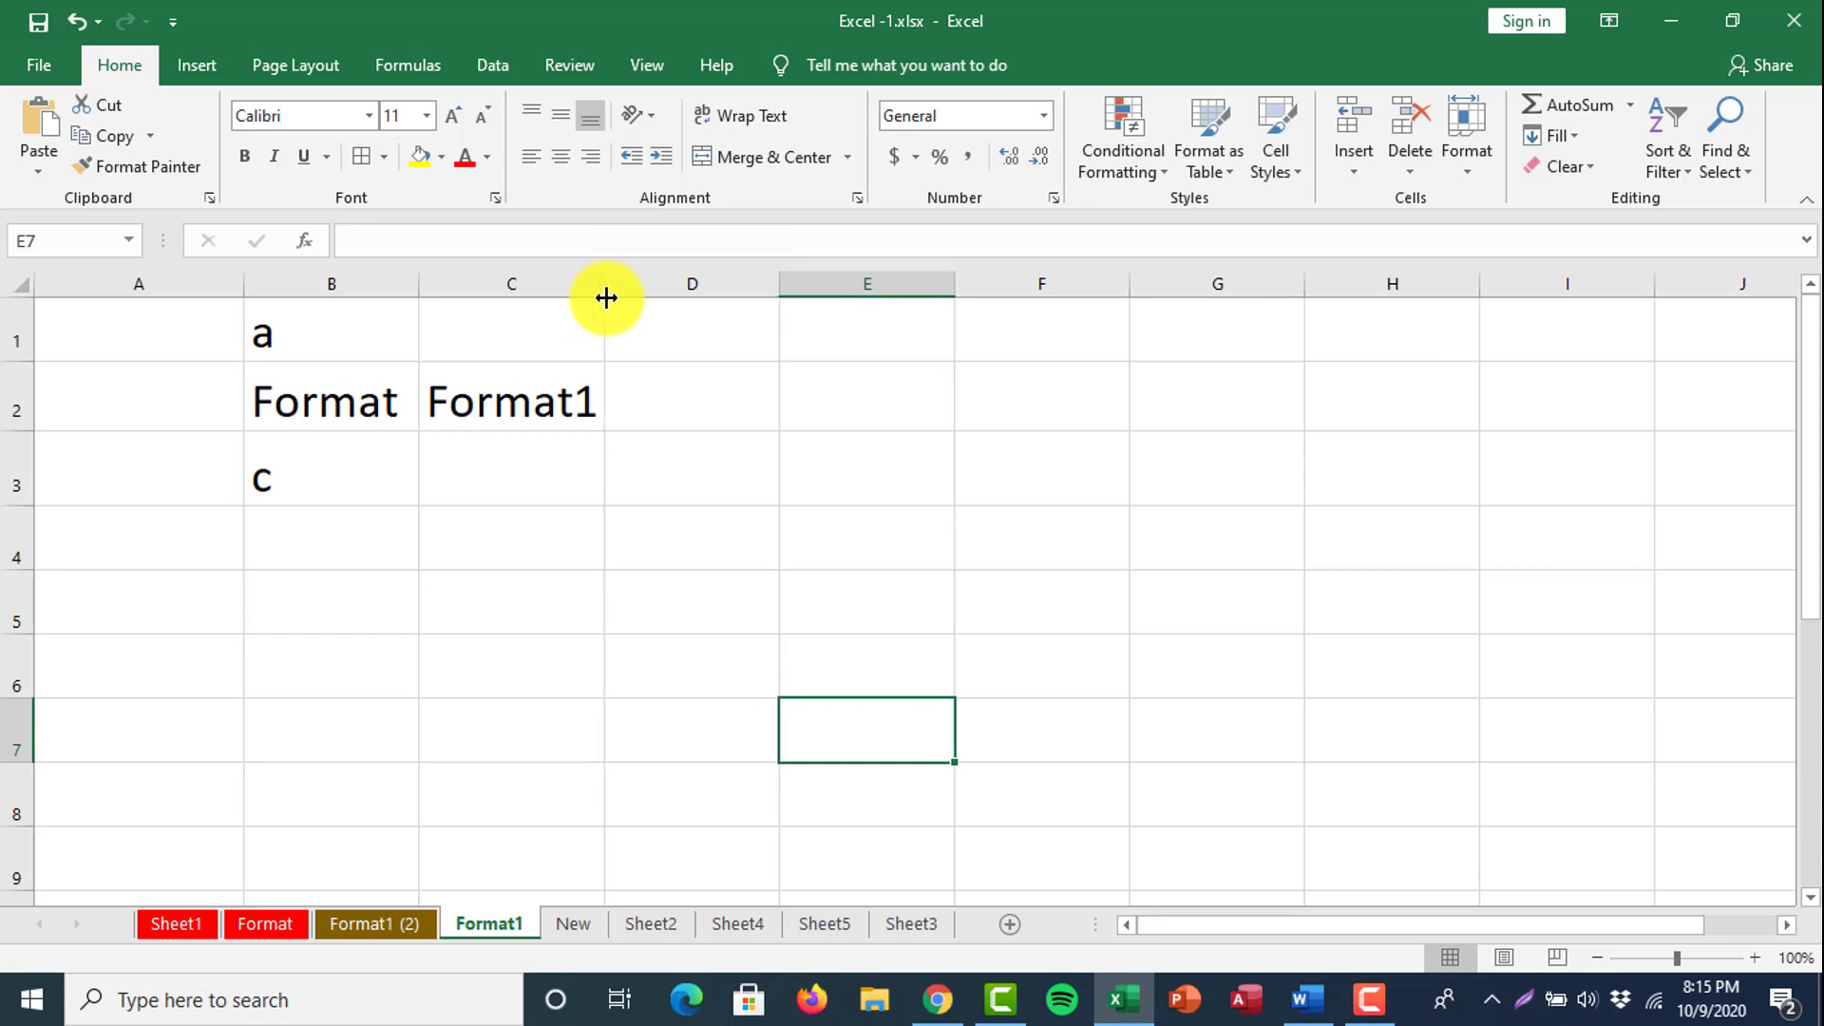